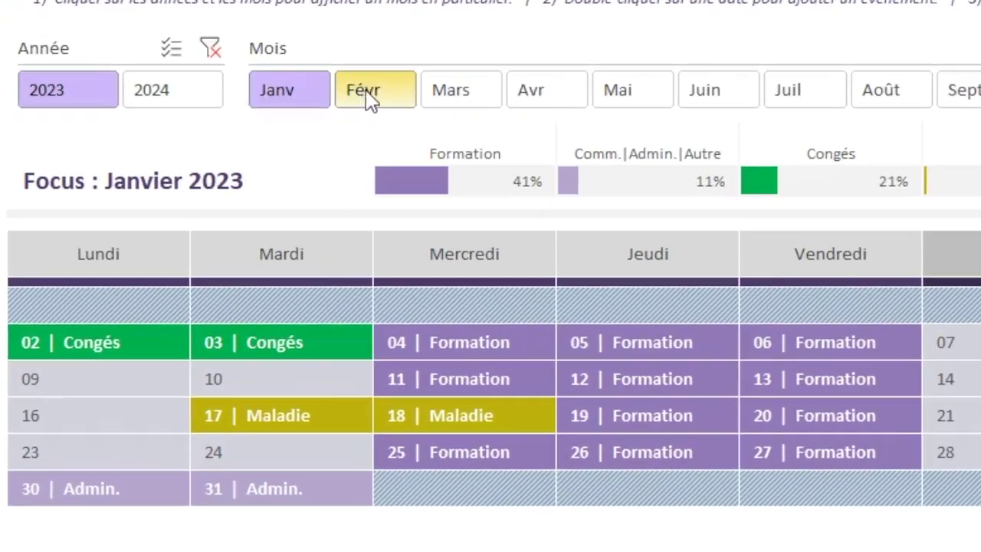
Step: Switch the finished calendar dashboard to February 2023, then to March 2023
left_click(243, 217)
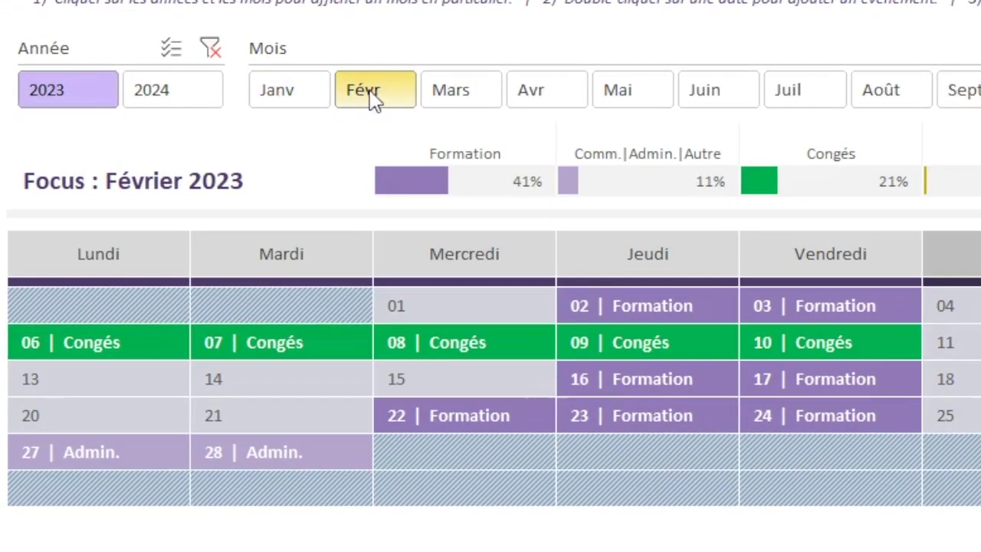
left_click(482, 95)
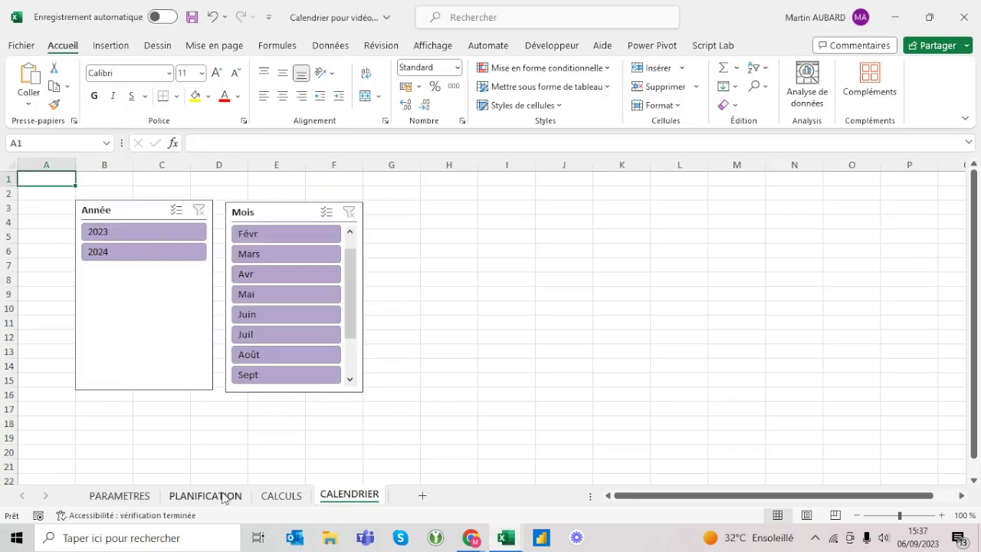
Step: Paste the dashboard screenshot onto the CALENDRIER sheet at cell I2
left_click(225, 497)
left_click(324, 497)
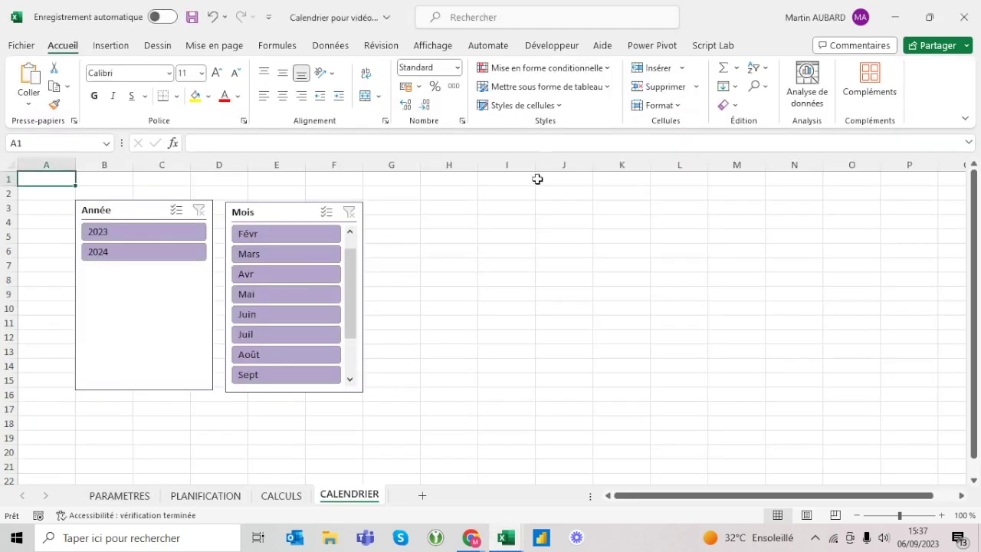
left_click(532, 191)
key("ctrl+v")
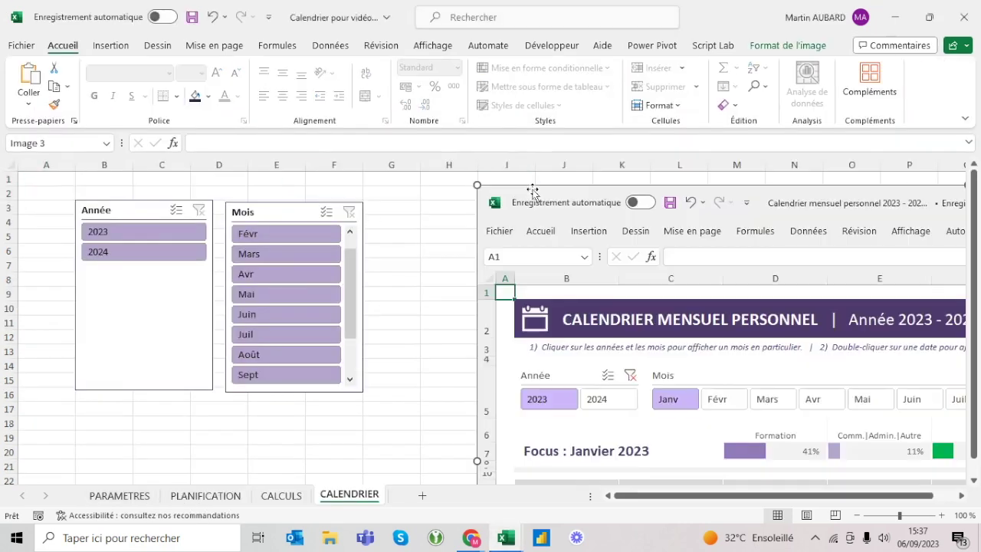
left_click(805, 46)
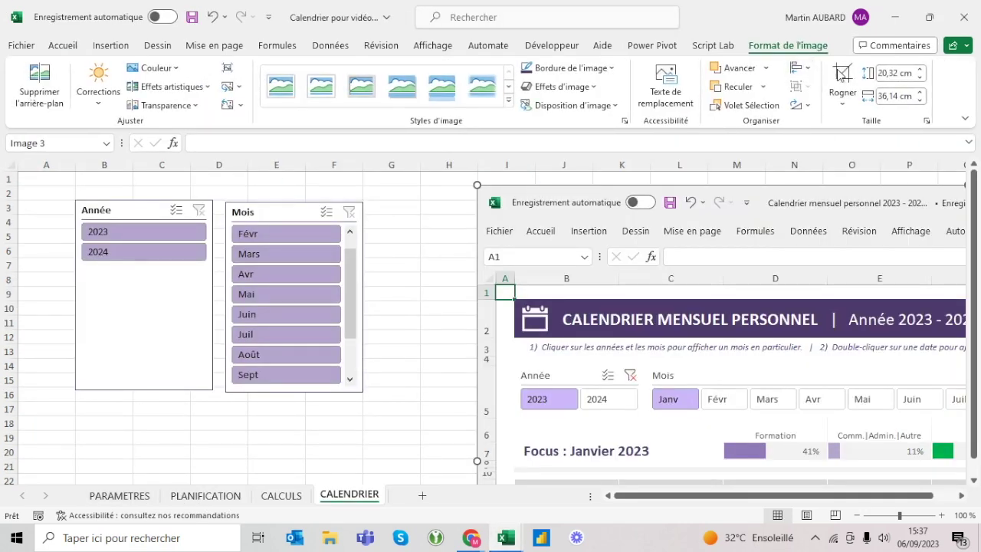
Step: Set the reference picture's height to 8 cm
triple_click(896, 73)
type("10")
key("Return")
triple_click(895, 73)
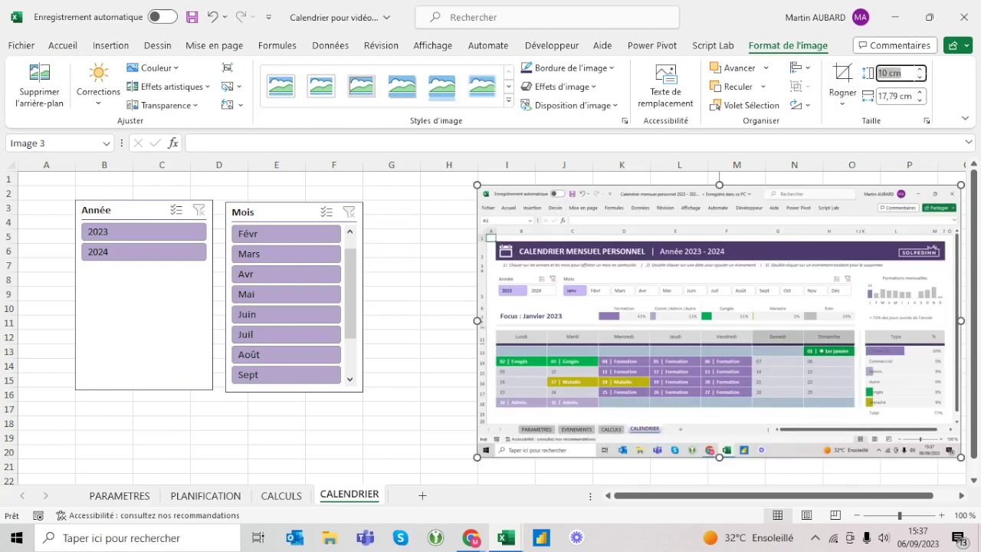
type("5")
key("Return")
triple_click(896, 73)
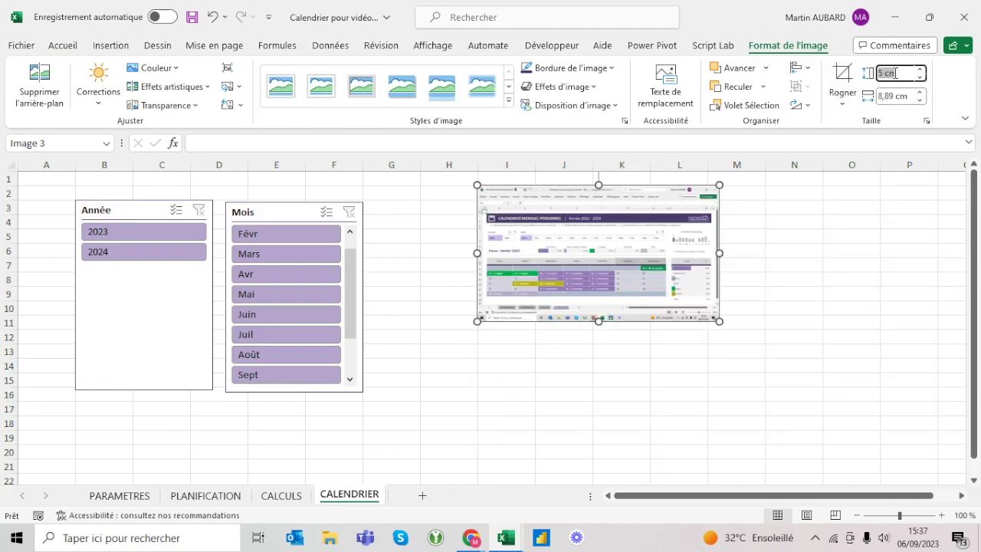
type("7")
key("Return")
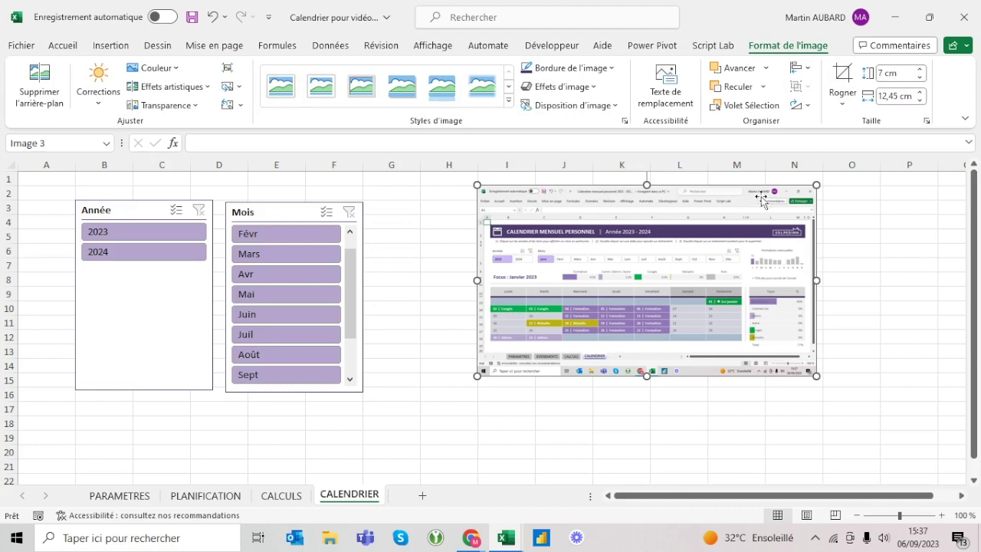
triple_click(896, 73)
type("8")
key("Return")
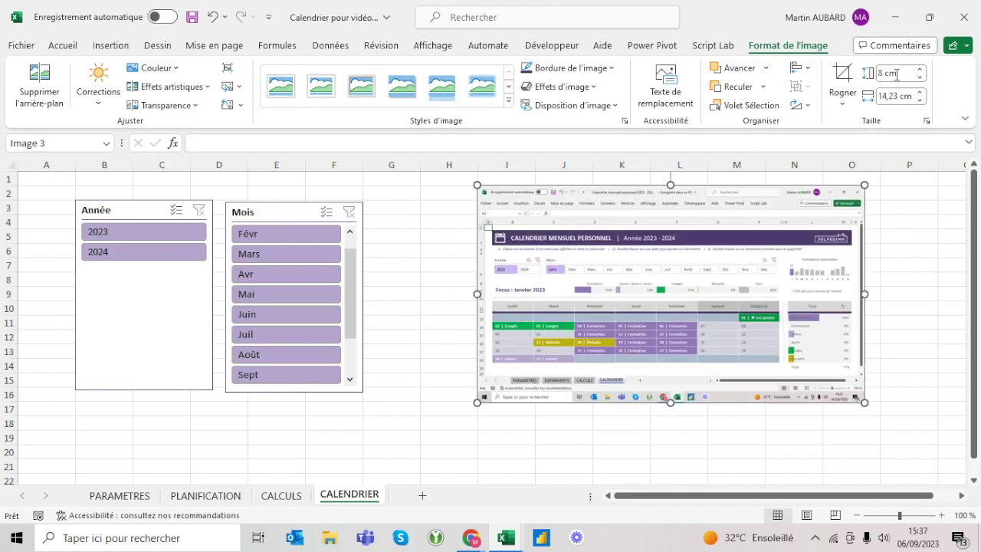
Step: Move the screenshot further right, beside the slicers
left_click_drag(768, 246, 854, 249)
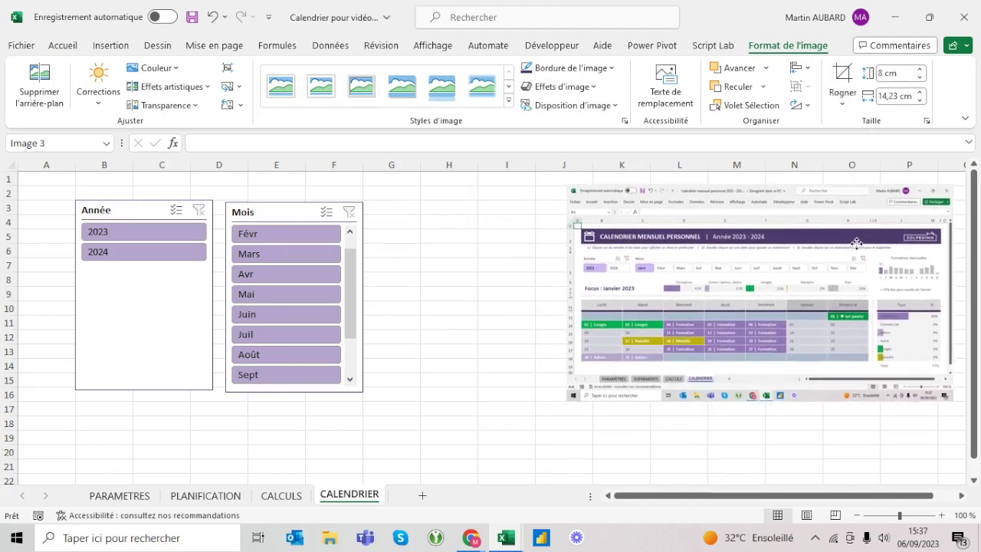
left_click_drag(853, 249, 855, 246)
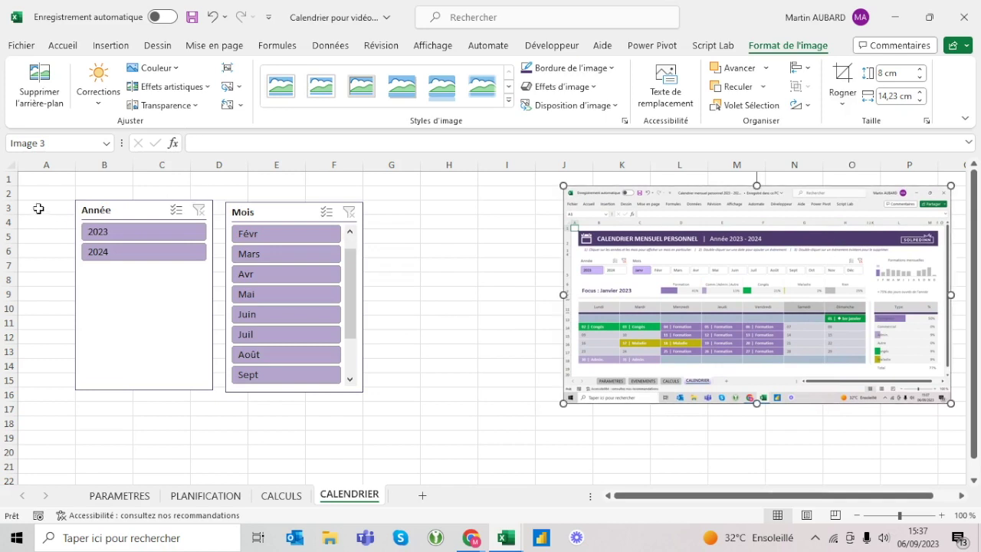
left_click(5, 208)
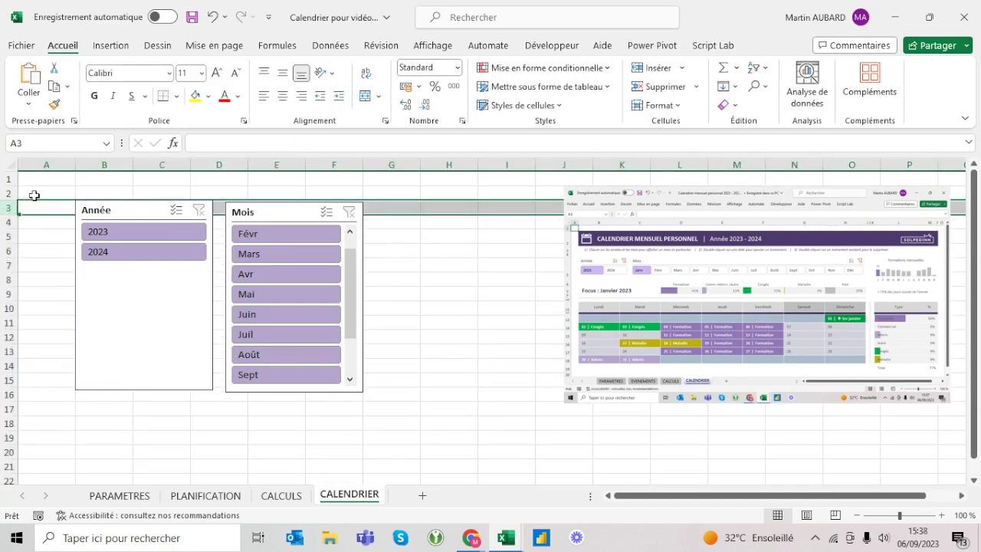
Step: Move the Année and Mois slicers lower down the sheet together
left_click(138, 219)
left_click(274, 212, "ctrl")
left_click_drag(275, 213, 267, 294)
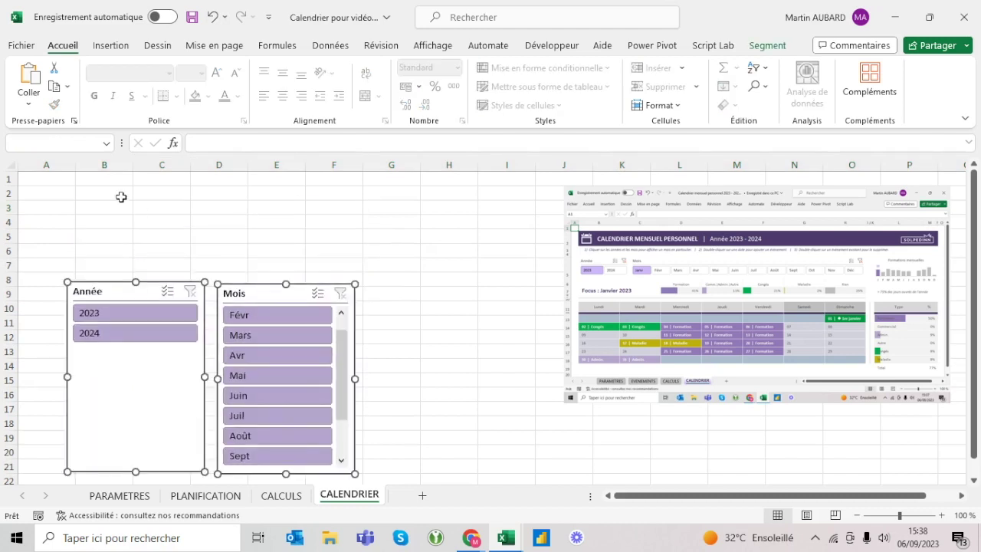
Step: Set row 2's height to 30
left_click(6, 193)
right_click(6, 193)
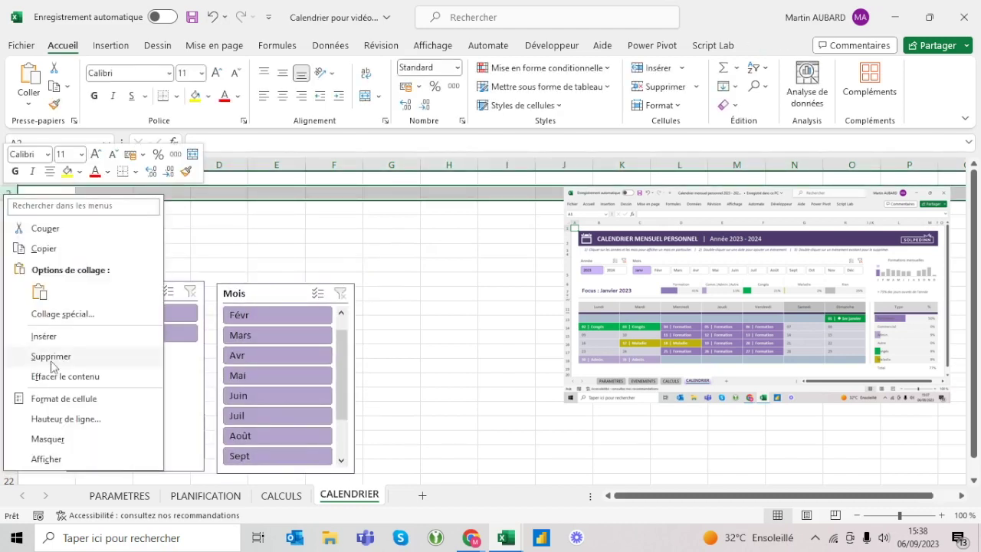
left_click(65, 418)
type("30")
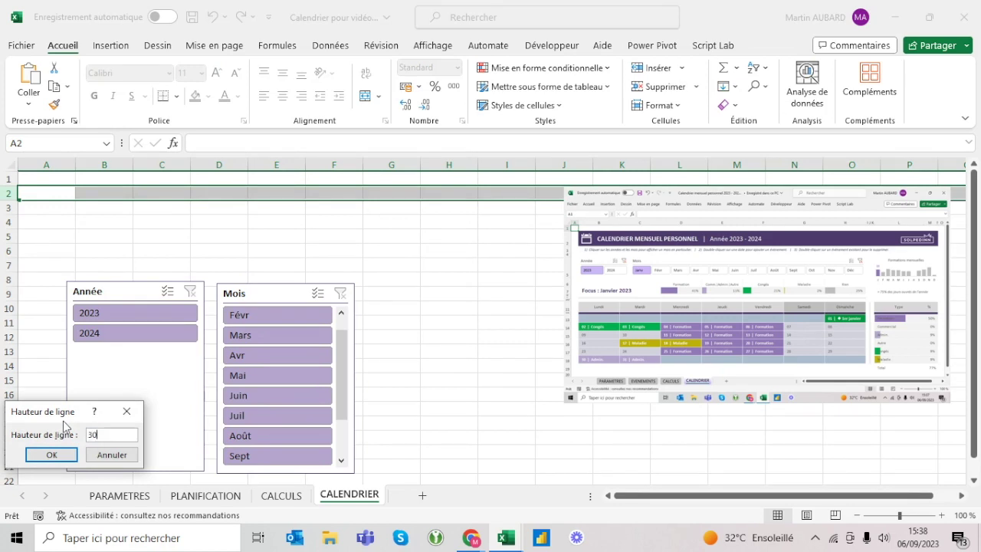
key("Return")
left_click(107, 195)
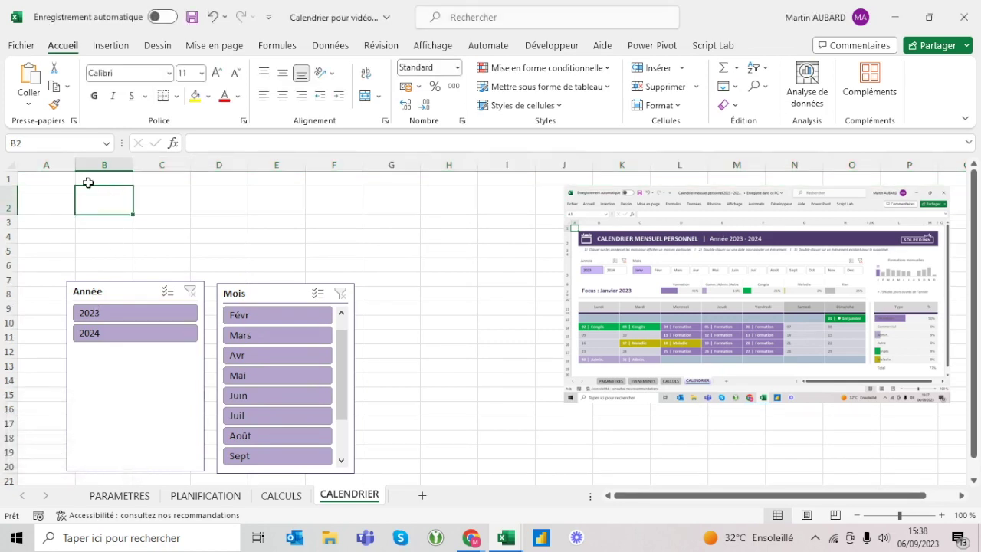
Step: Set column A's width to 2
left_click(48, 164)
right_click(53, 165)
left_click(121, 387)
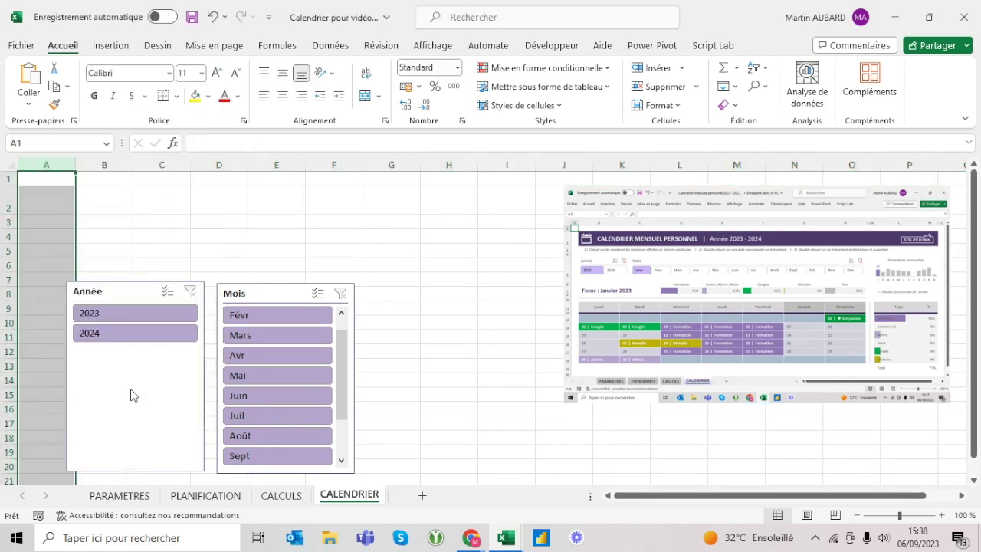
type("32")
key("Return")
left_click(83, 201)
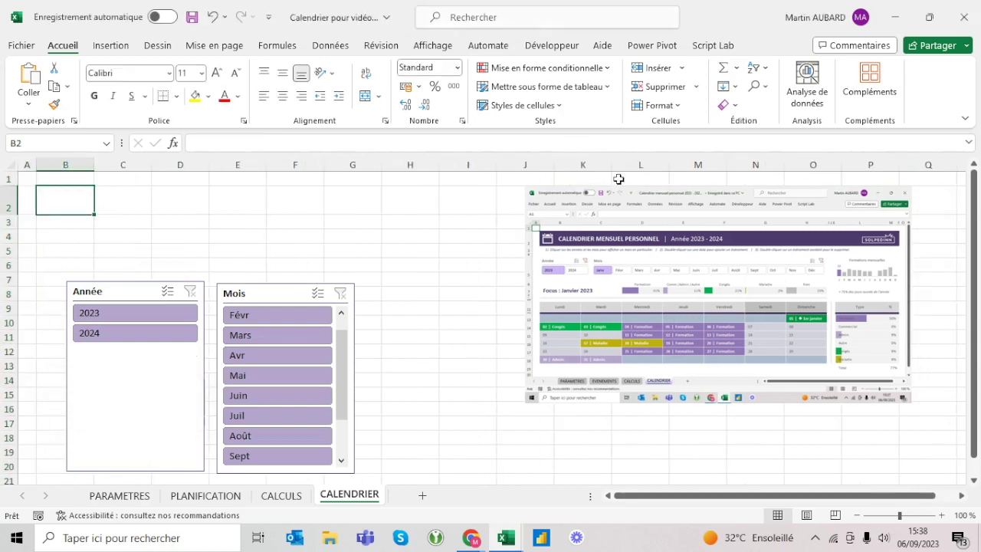
Step: Nudge the screenshot right and set it to not move or resize with cells
left_click(619, 193)
left_click_drag(618, 193, 661, 201)
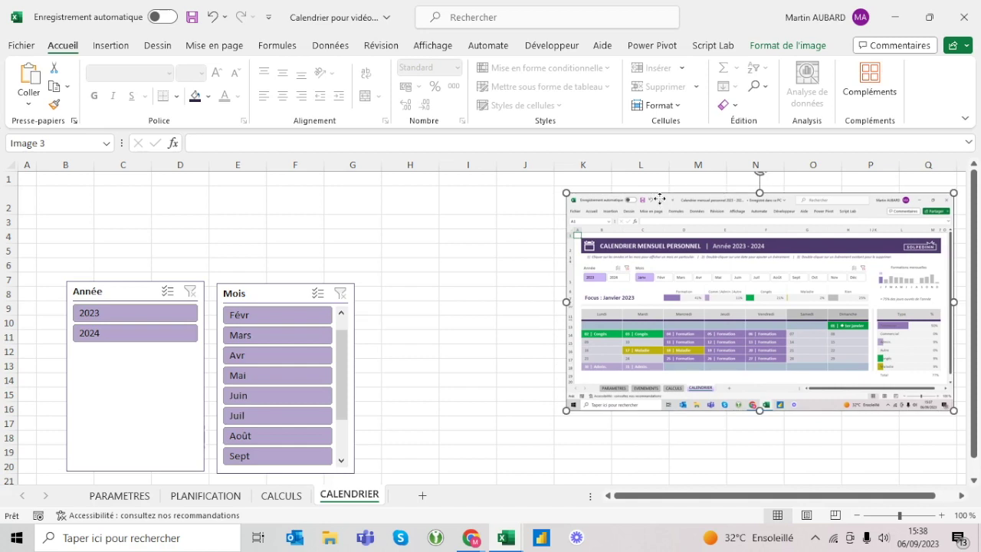
right_click(663, 201)
left_click(706, 491)
left_click(780, 447)
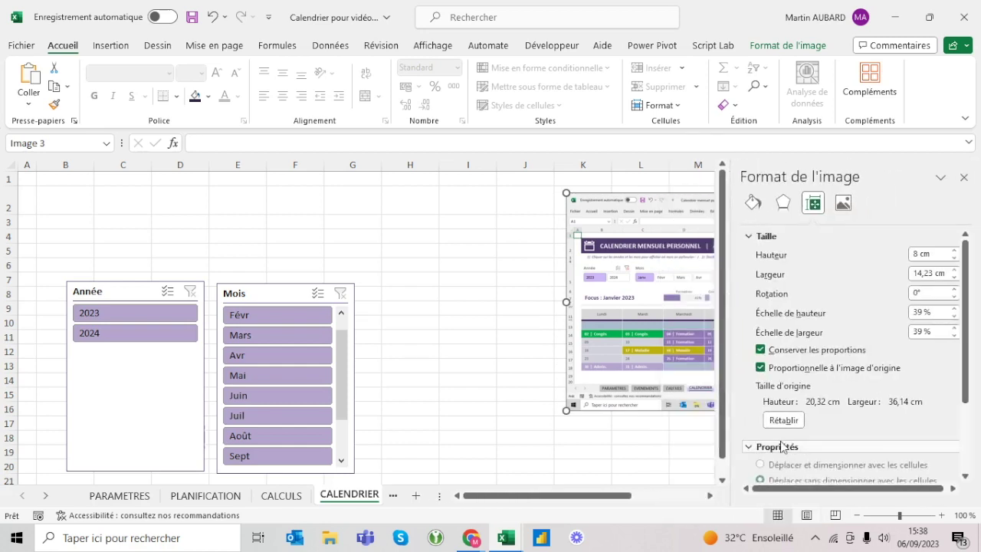
scroll(775, 464, "down", 3)
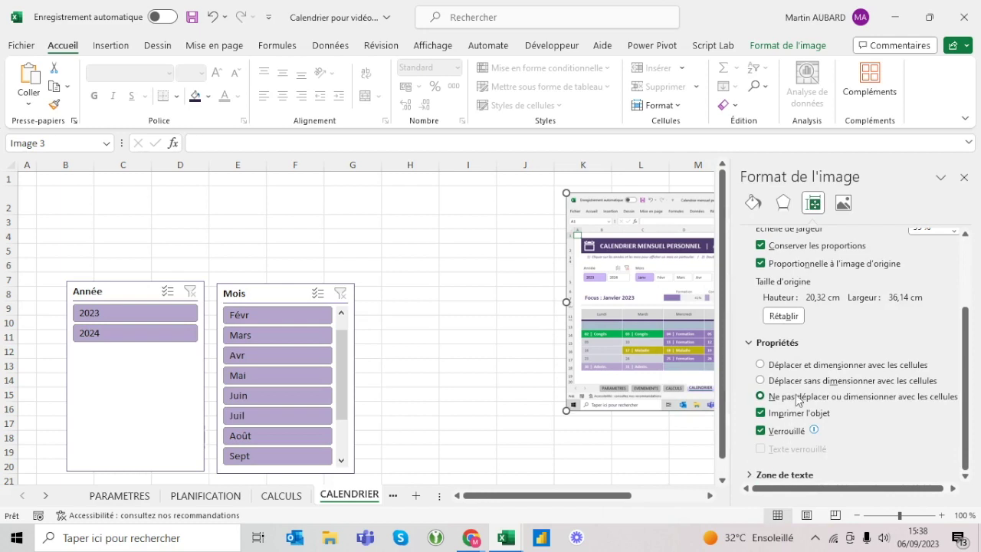
left_click(965, 177)
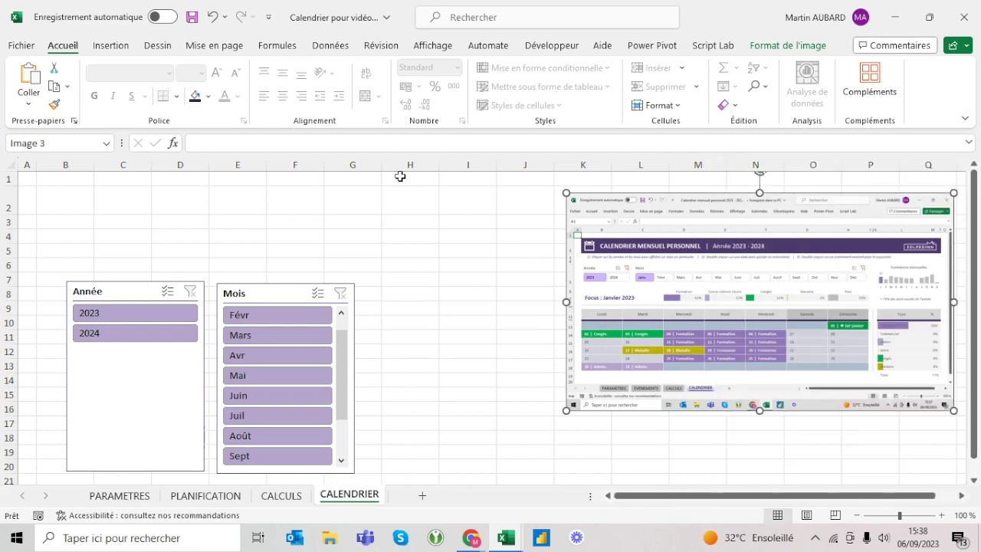
left_click(354, 164)
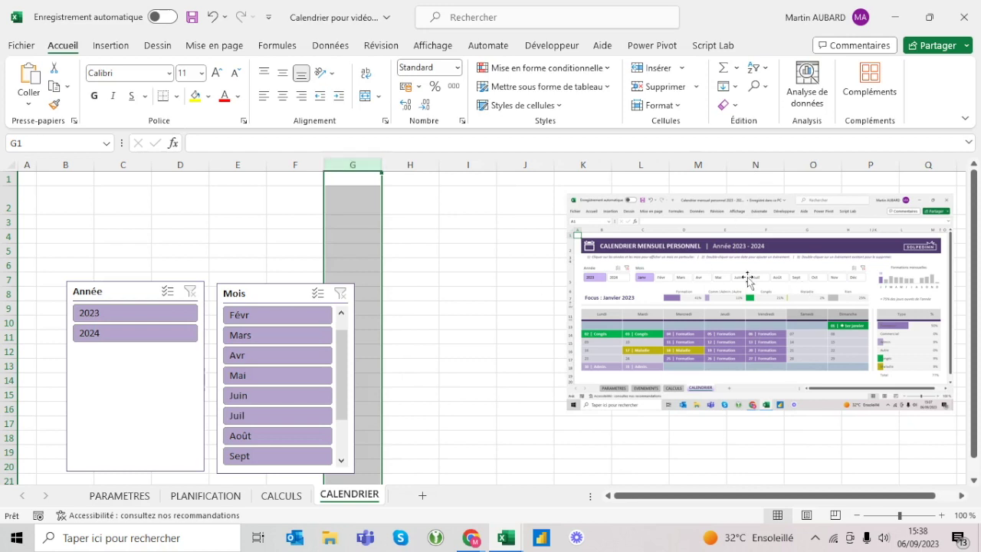
Step: Fill B2:N2 dark purple, merge and centre it, and set its font colour to white
left_click_drag(72, 199, 907, 196)
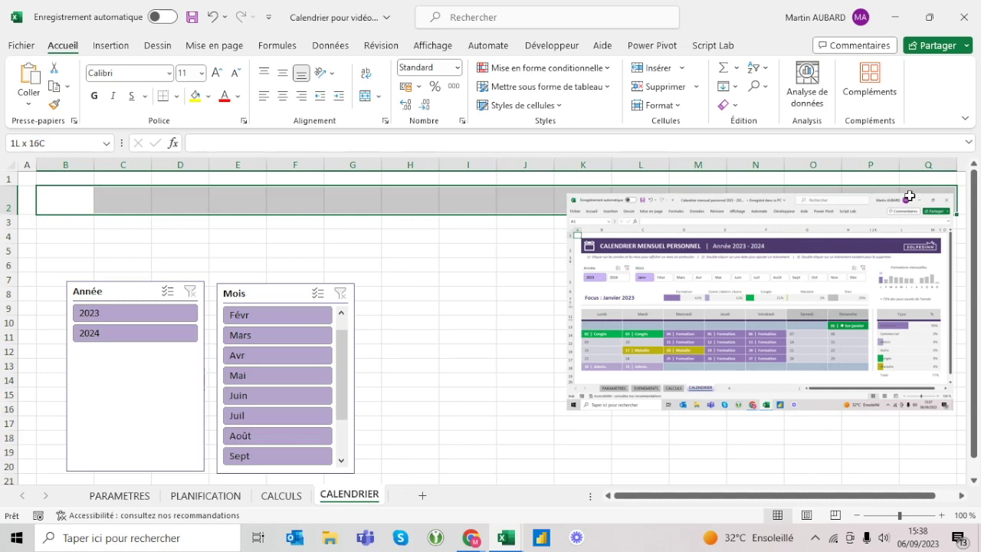
left_click_drag(909, 196, 762, 195)
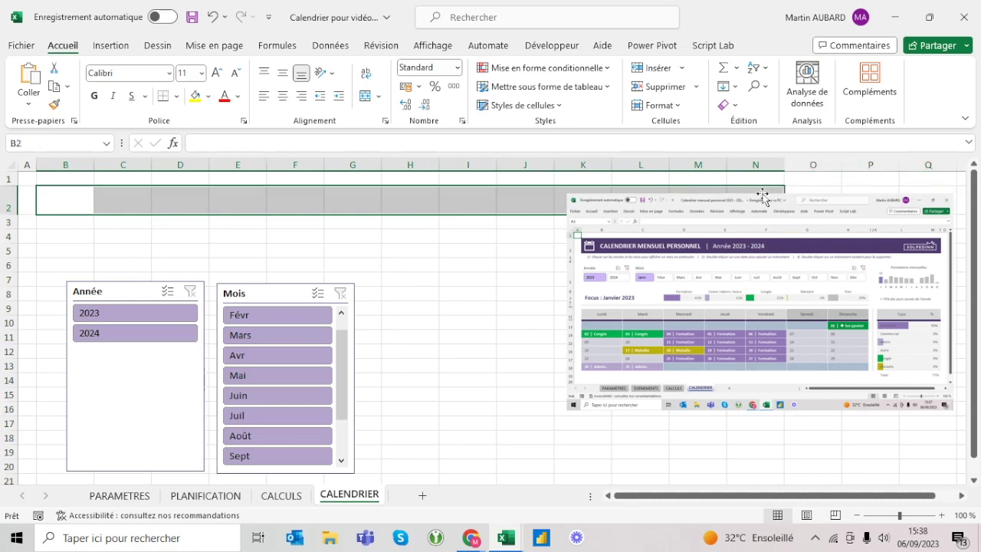
left_click(209, 97)
left_click(243, 134)
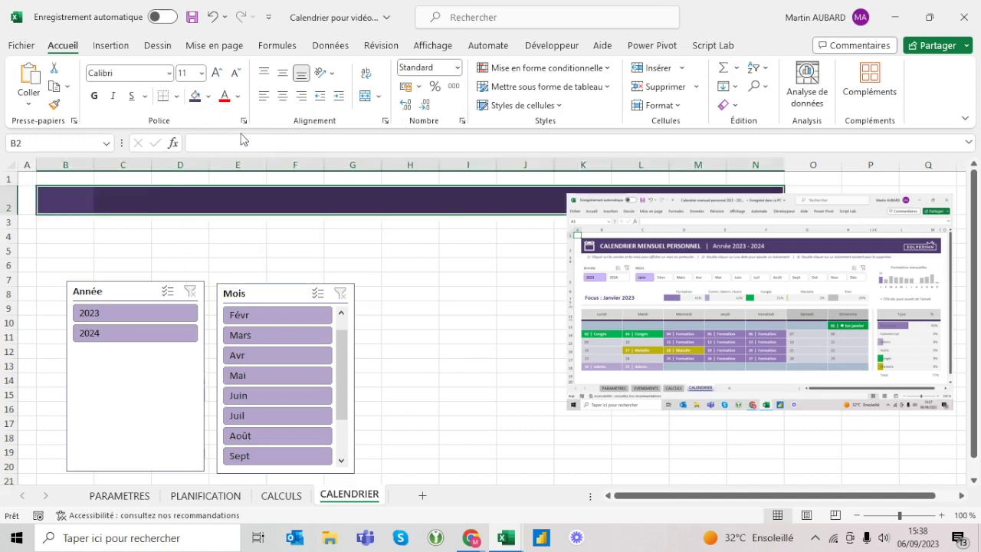
left_click(364, 98)
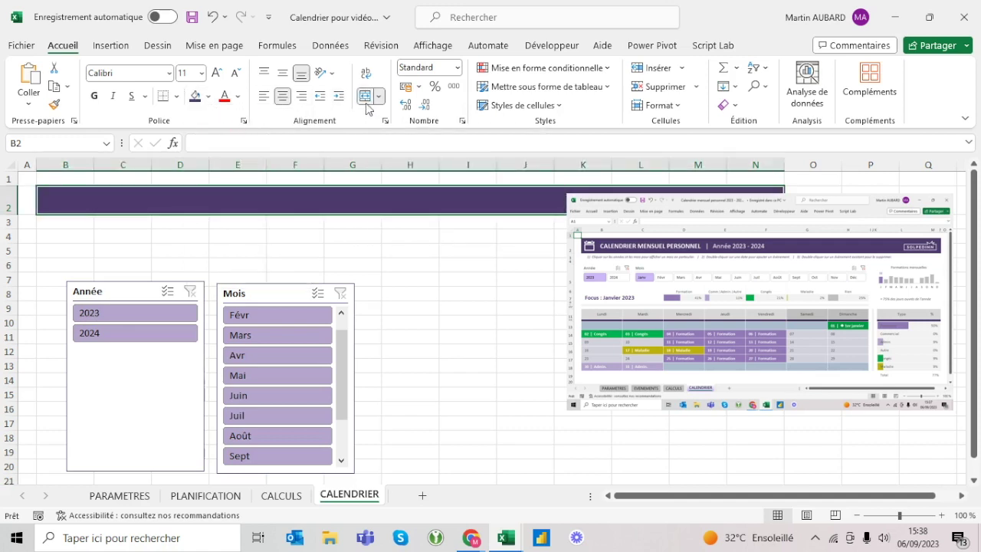
left_click(238, 96)
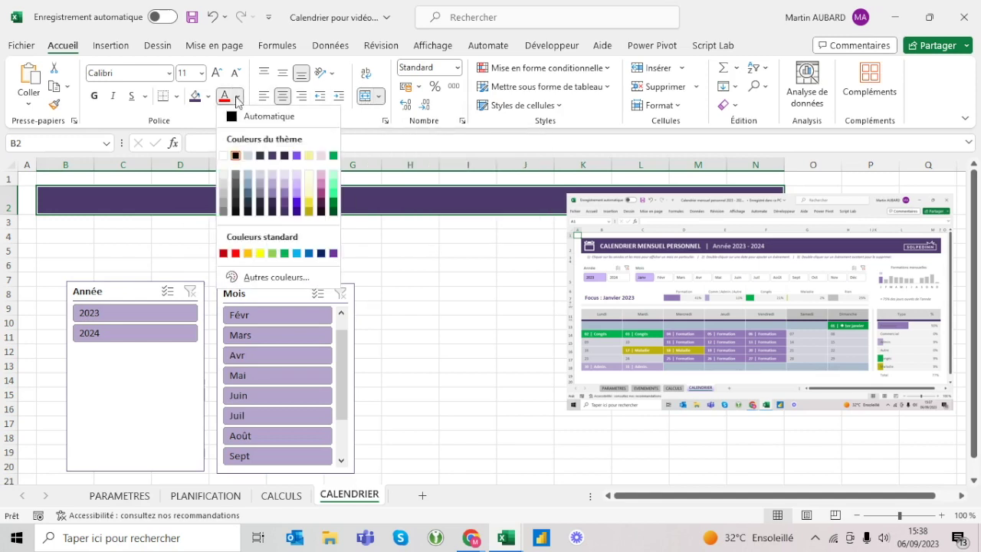
left_click(224, 156)
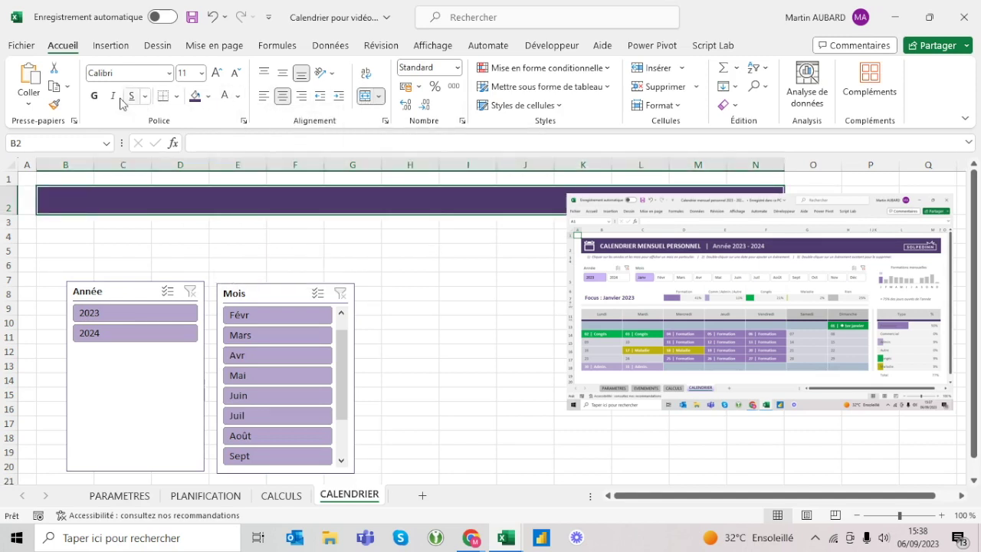
Step: Enter the banner title 'CALENDRIER MENSUEL PERSONNEL' in B2
left_click(229, 247)
left_click(210, 204)
type("C")
type("en")
key("Escape")
type("CAL")
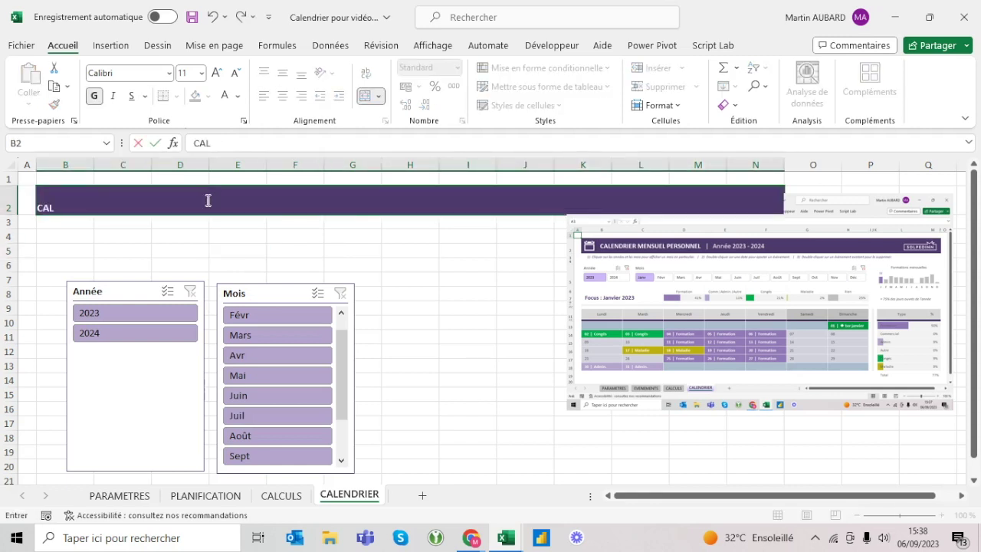
type("EN")
key("BackSpace")
key("BackSpace")
key("BackSpace")
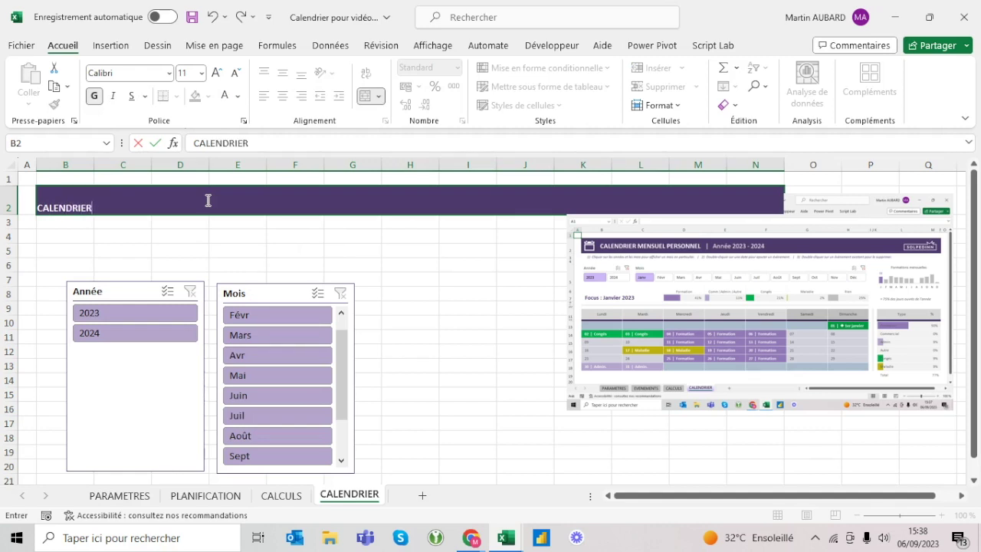
type(" MENSUEL PE")
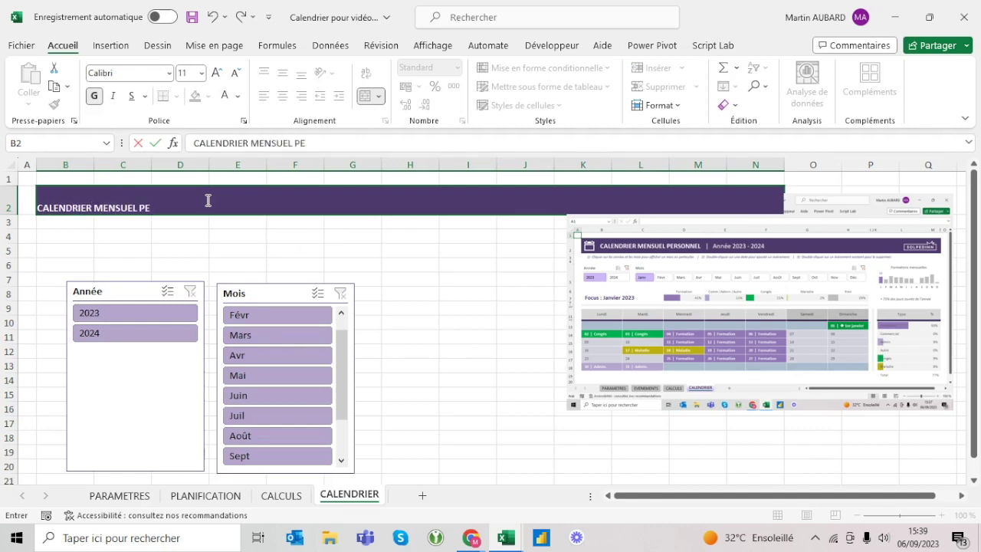
type("RSONNEL")
key("Return")
Step: Left-align the title, centre it vertically, and indent it from the left
left_click(207, 200)
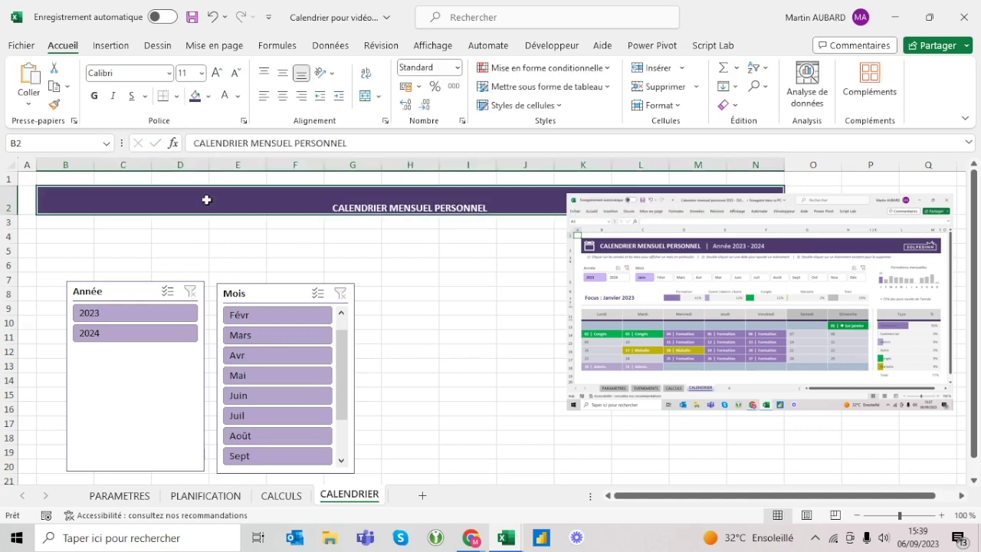
left_click(264, 95)
left_click(263, 72)
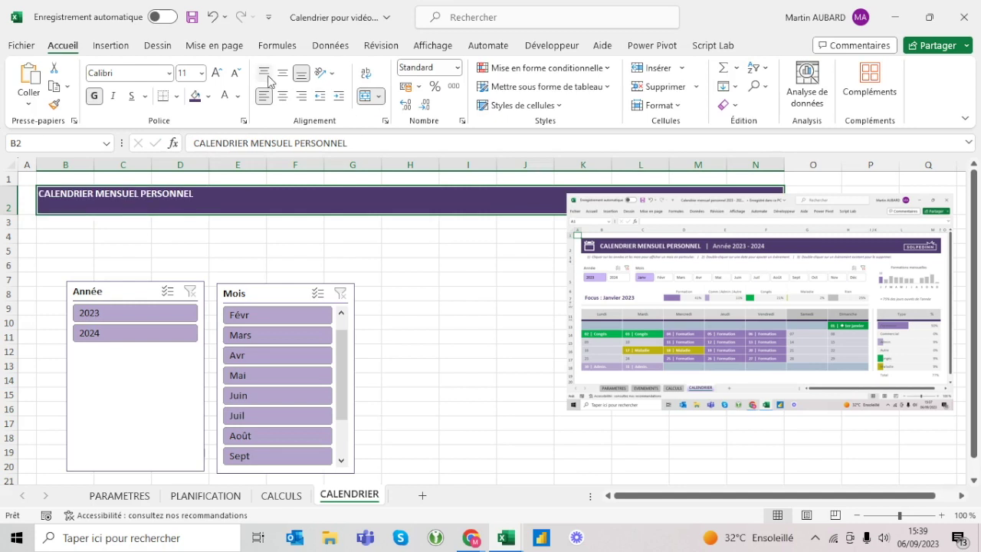
left_click(282, 75)
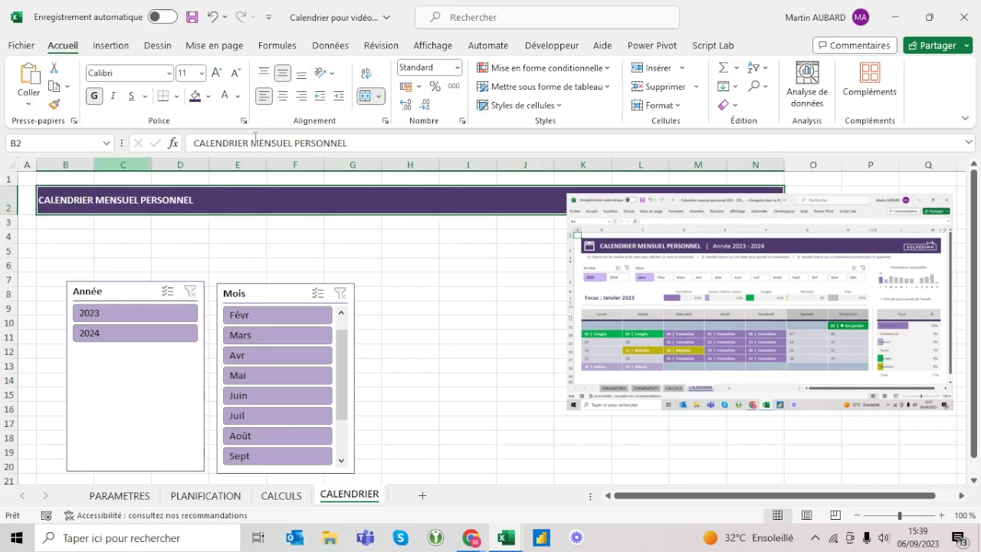
left_click(339, 96)
left_click(339, 96)
left_click(339, 96)
left_click(339, 96)
left_click(339, 96)
left_click(339, 96)
left_click(325, 98)
left_click(338, 98)
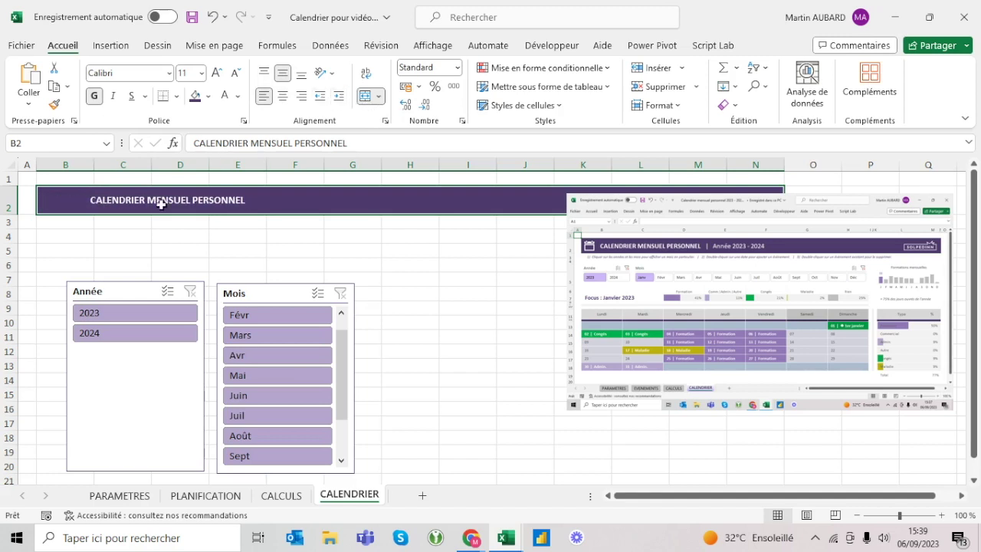
left_click(63, 245)
left_click(62, 211)
left_click(371, 144)
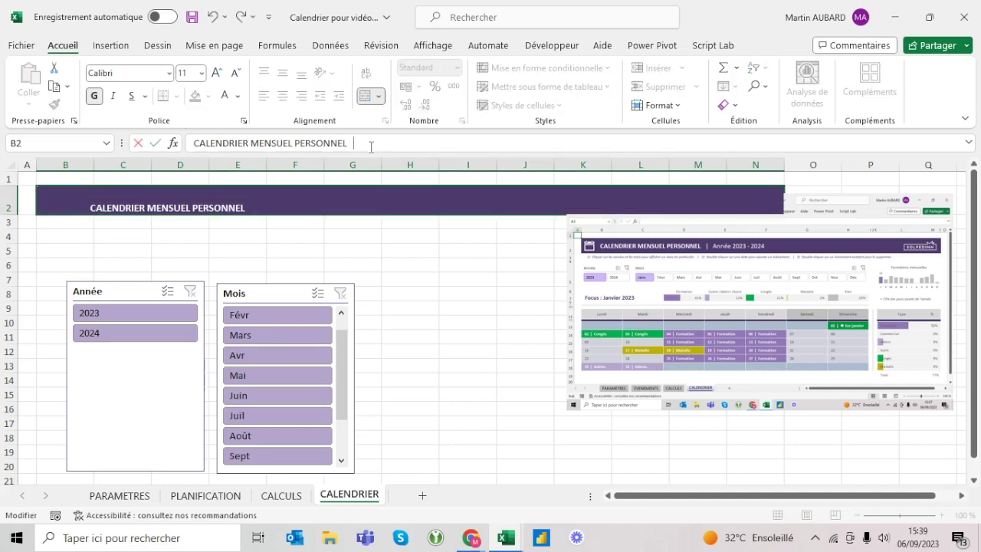
type("|")
Step: End the title with ' |' and set its font size to 14
key("Escape")
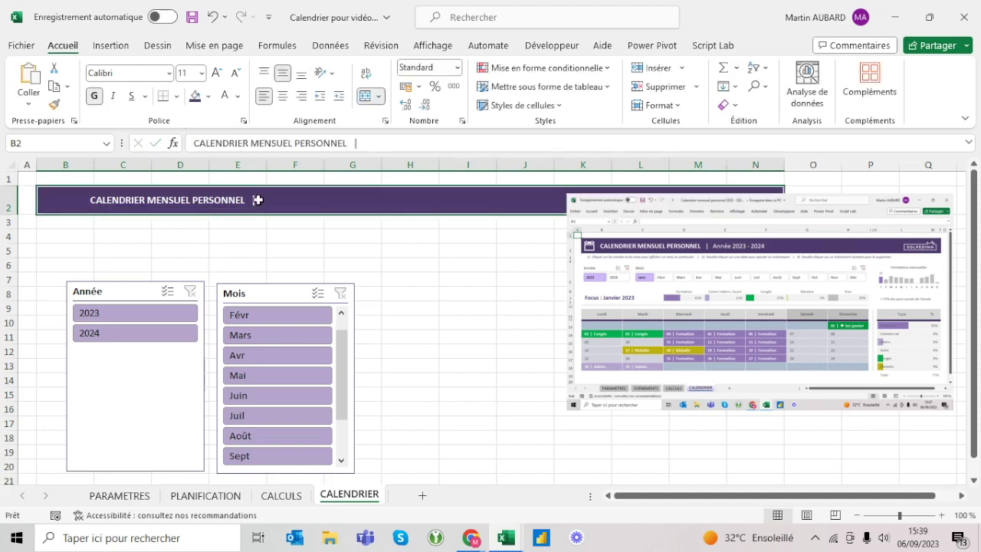
left_click(217, 73)
left_click(217, 73)
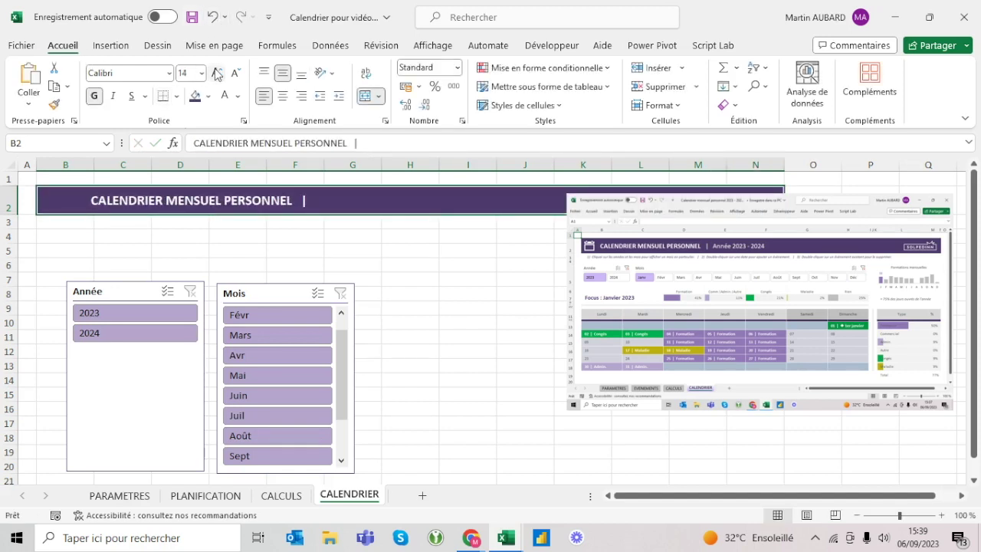
left_click(218, 74)
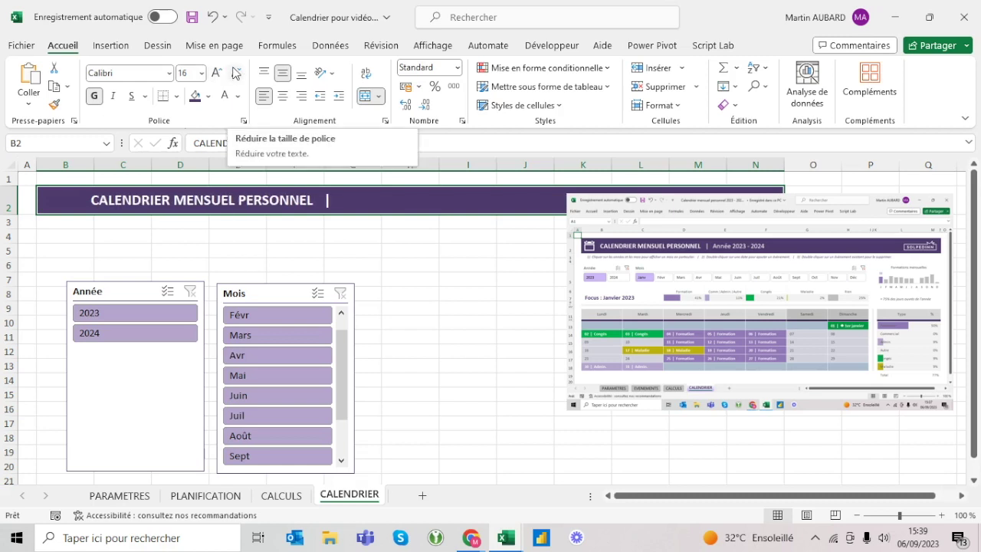
left_click(216, 19)
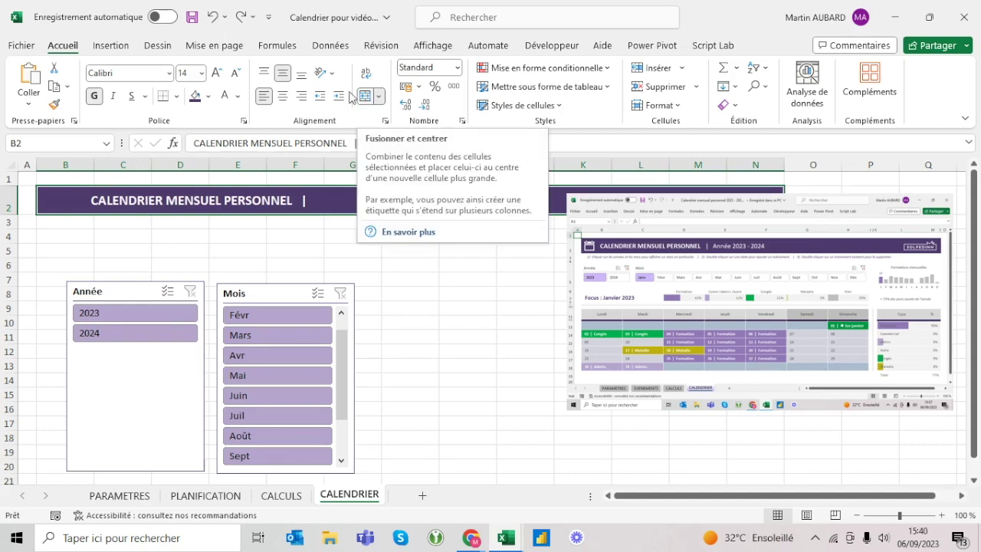
Step: Unmerge the banner cells B2:N2 and narrow the selection toward B2:F2
left_click(191, 142)
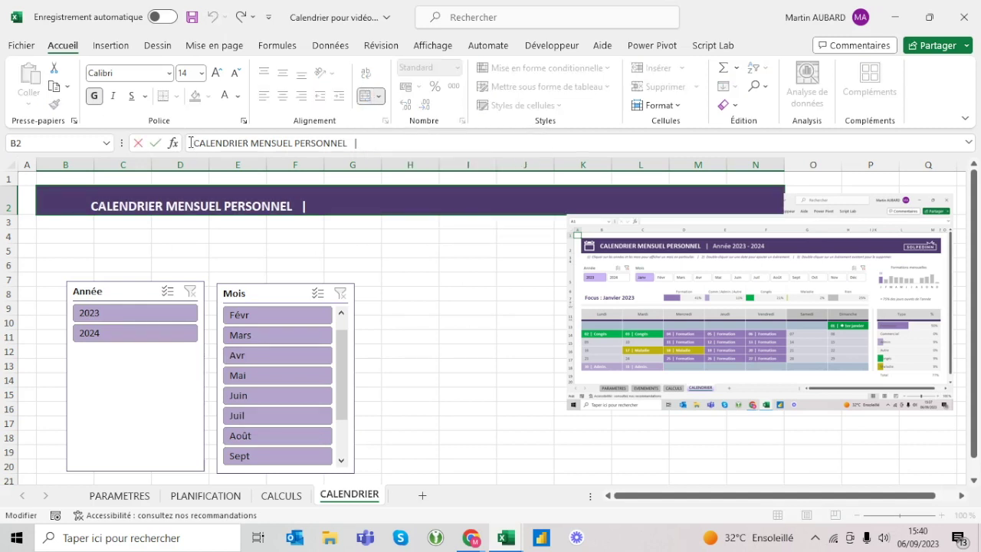
key("Escape")
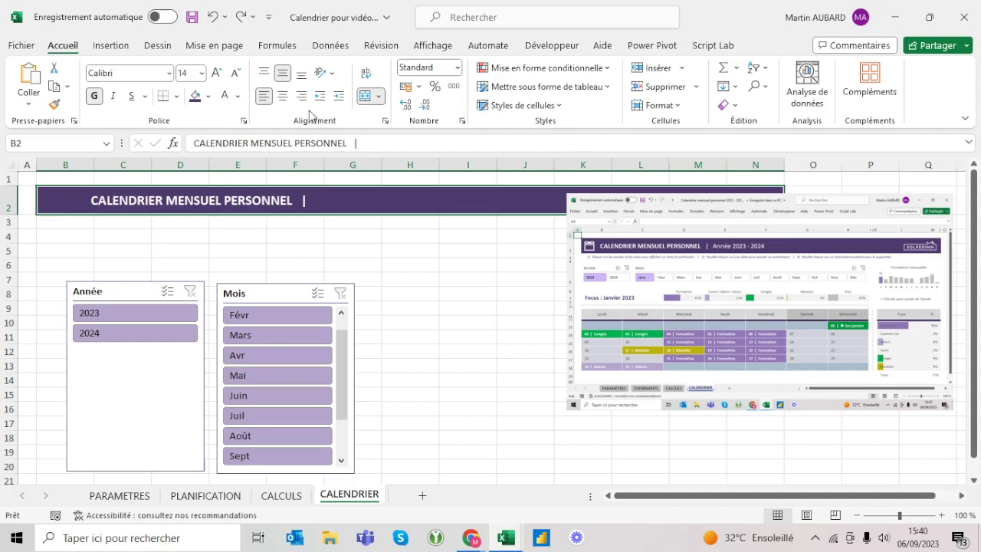
left_click(366, 96)
key("shift+Left")
key("shift+Left")
key("shift+Left")
key("shift+Left")
key("shift+Left")
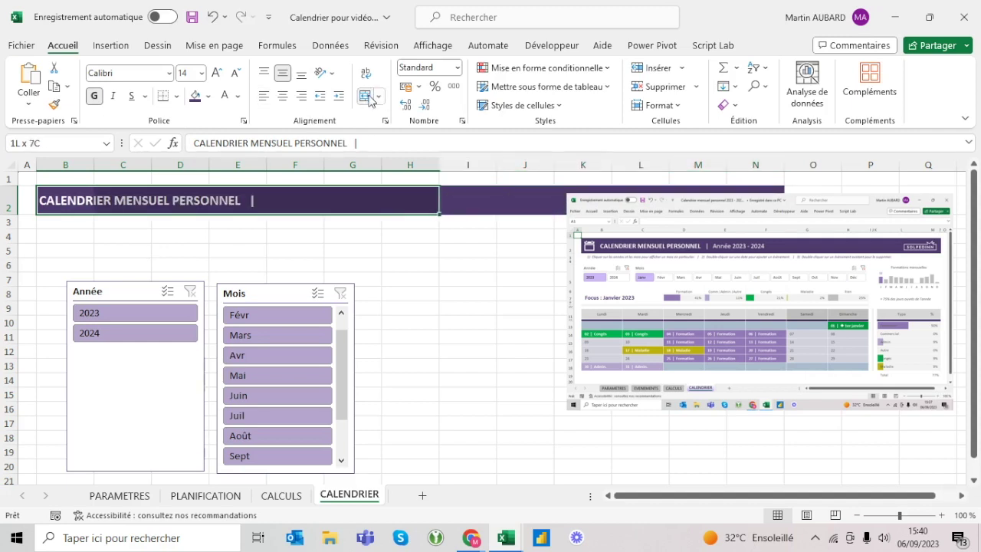
key("shift+Left")
key("shift+Left")
key("shift+Left")
Step: Merge and centre the title over B2:F2 and copy it into G2
key("shift+Right")
left_click(368, 97)
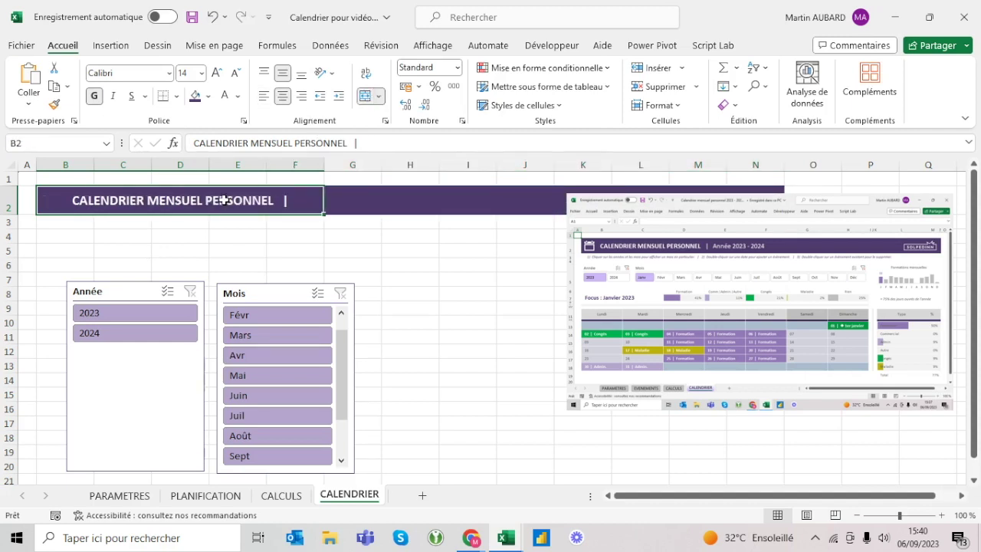
key("ctrl+c")
key("Right")
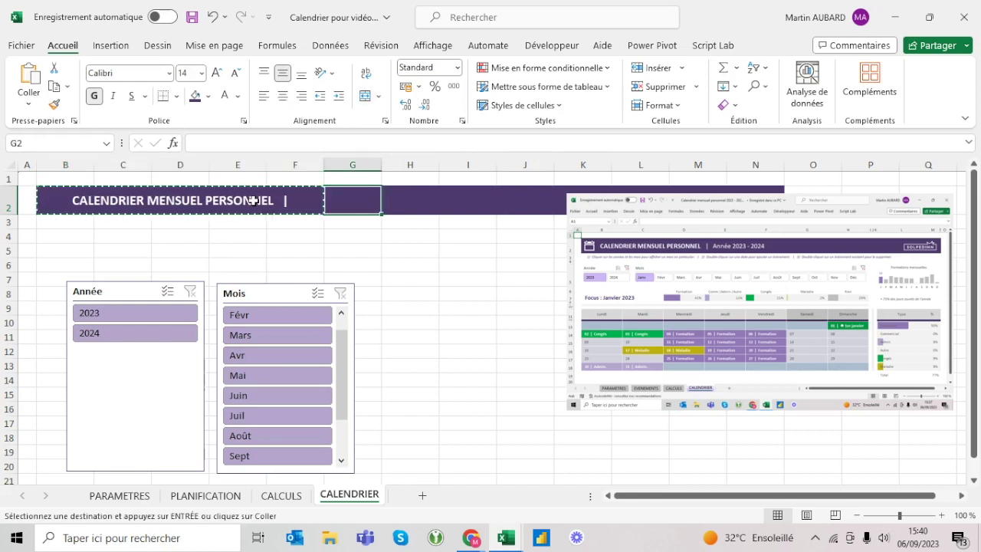
key("ctrl+v")
Step: Merge G2:N2 and make the copy left-aligned, indented one step and not bold
key("shift+Right")
key("shift+Right")
key("shift+Right")
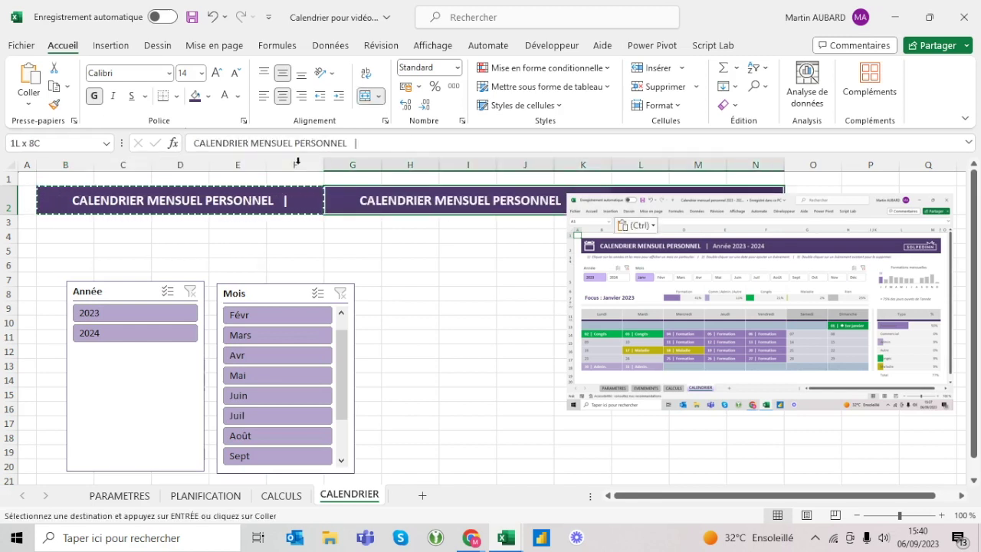
left_click(367, 97)
left_click(368, 98)
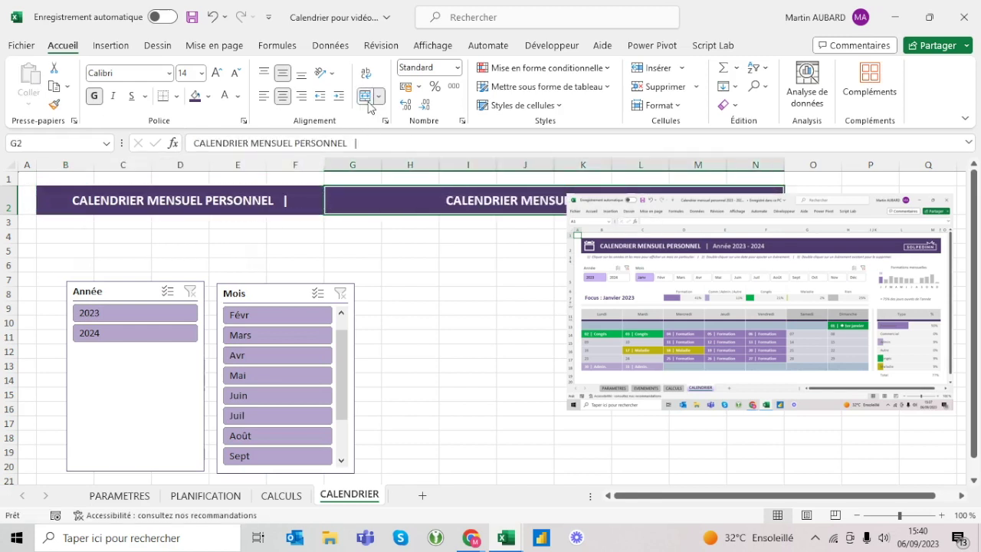
left_click(264, 96)
left_click(345, 98)
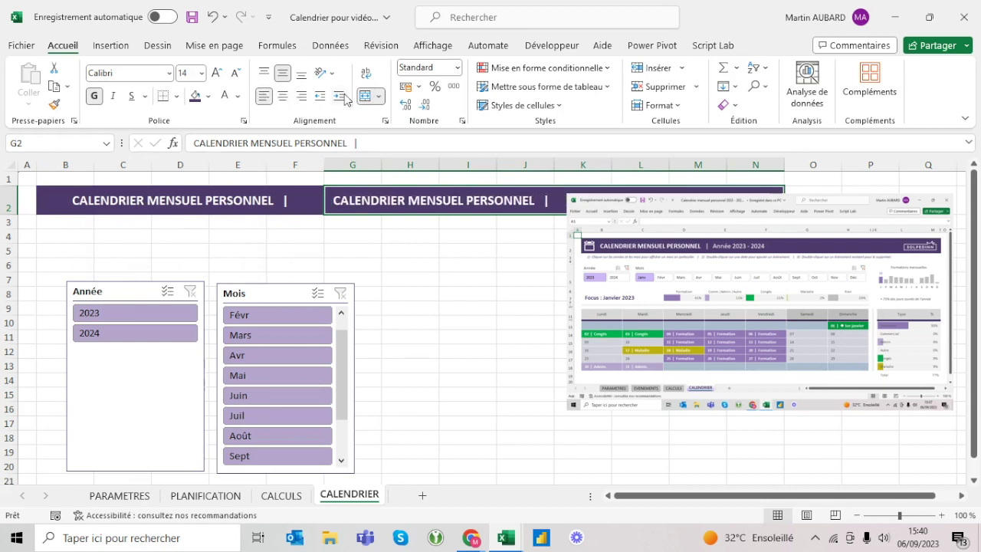
left_click(96, 98)
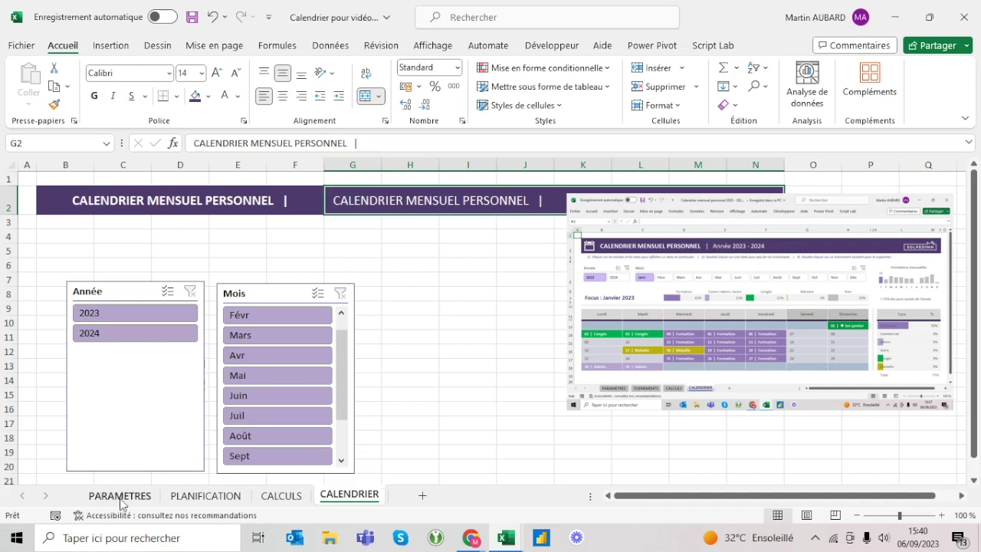
Step: Enter the text 'Année 2023' in G2
type("=")
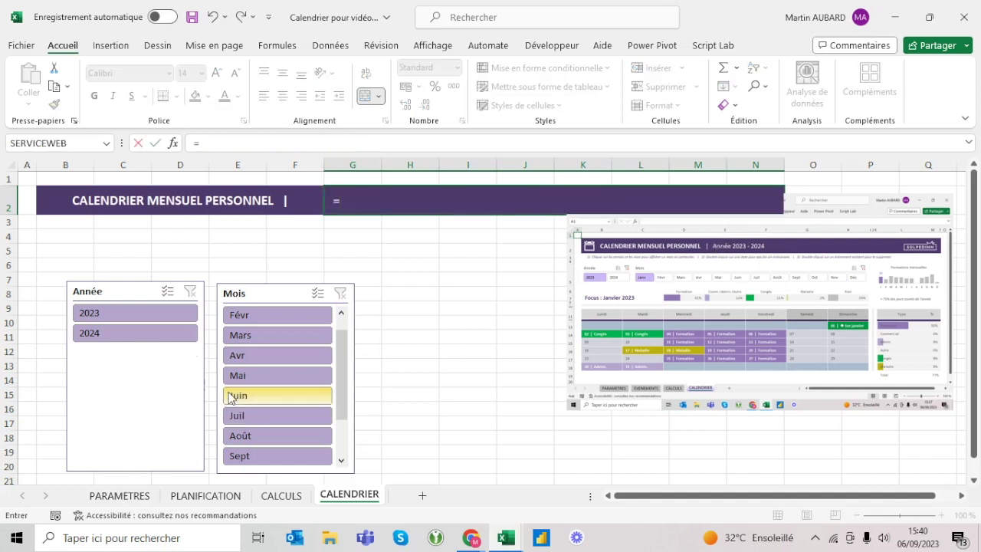
type("\"ANNE")
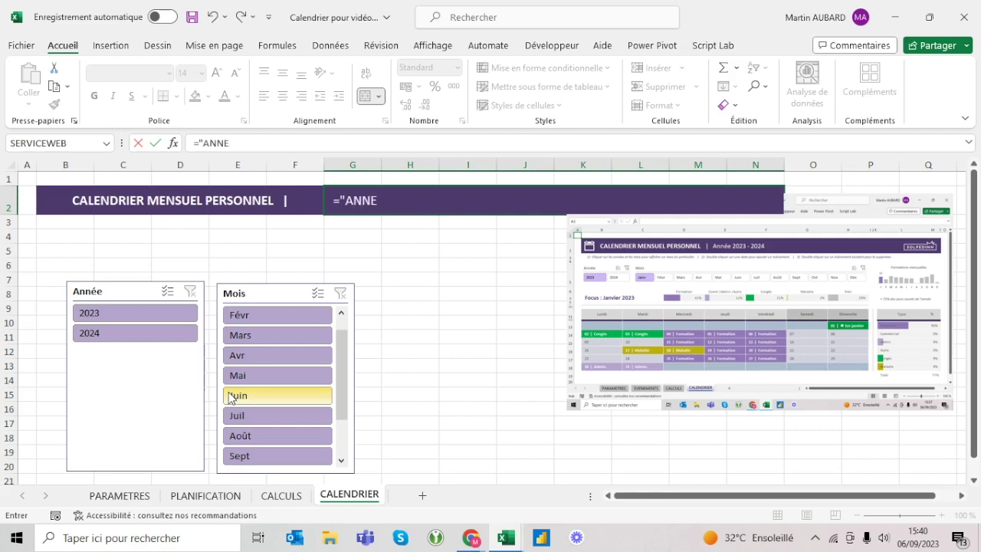
key("BackSpace")
key("BackSpace")
key("BackSpace")
type("nnée")
type("&")
key("BackSpace")
key("BackSpace")
type("03")
type("23\"")
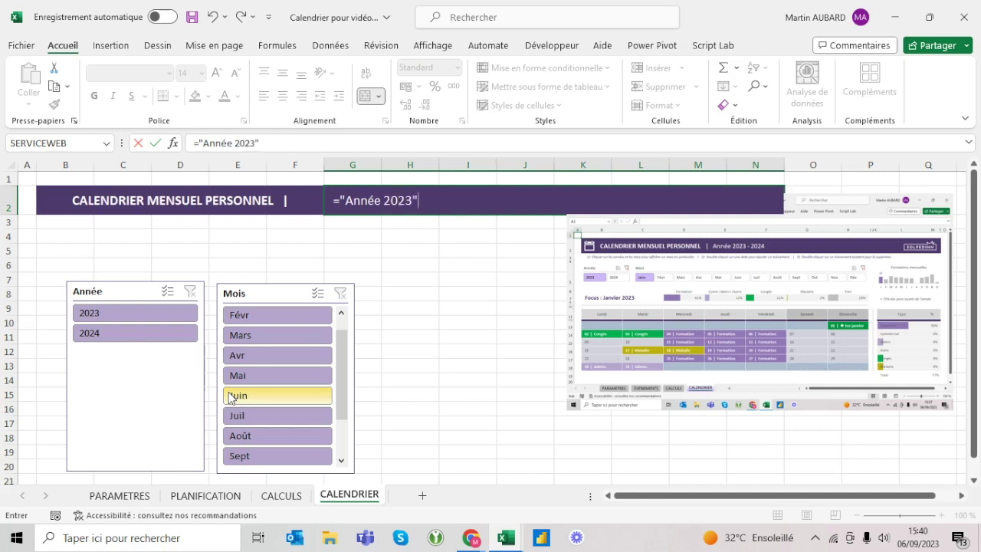
key("Return")
key("Up")
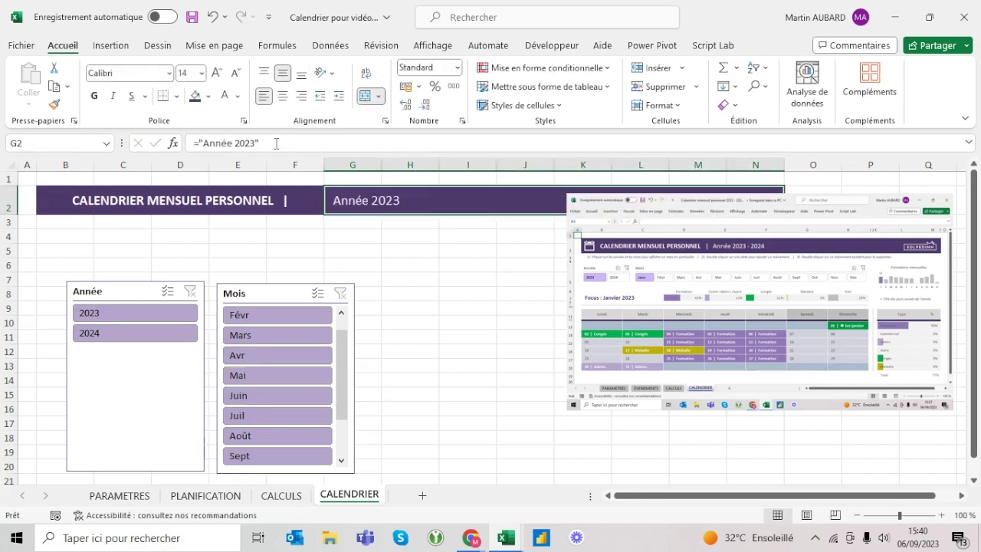
Step: Change G2 to ="Année "&Annee, verifying the Annee cell on PARAMETRES holds 2023
left_click(256, 135)
key("BackSpace")
key("BackSpace")
key("BackSpace")
key("BackSpace")
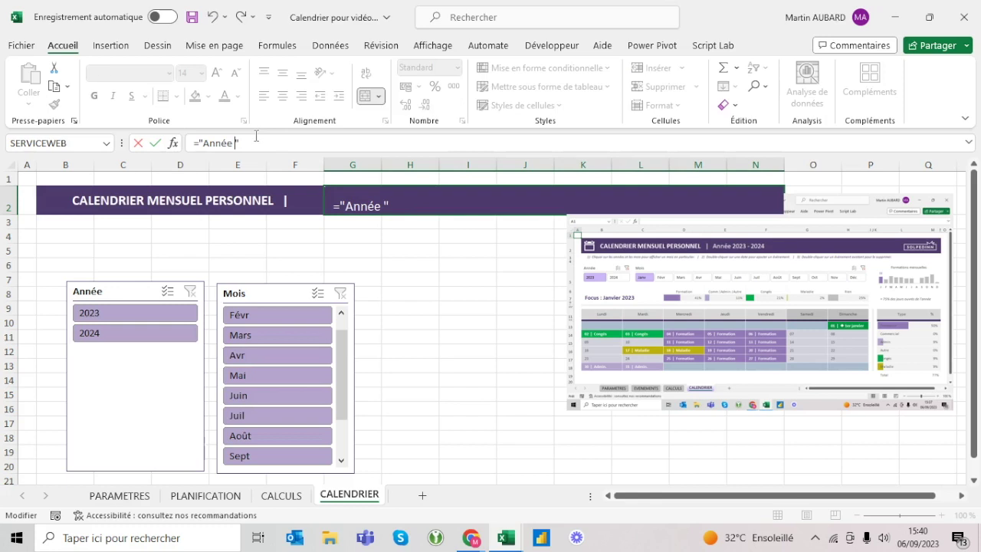
type("&ann")
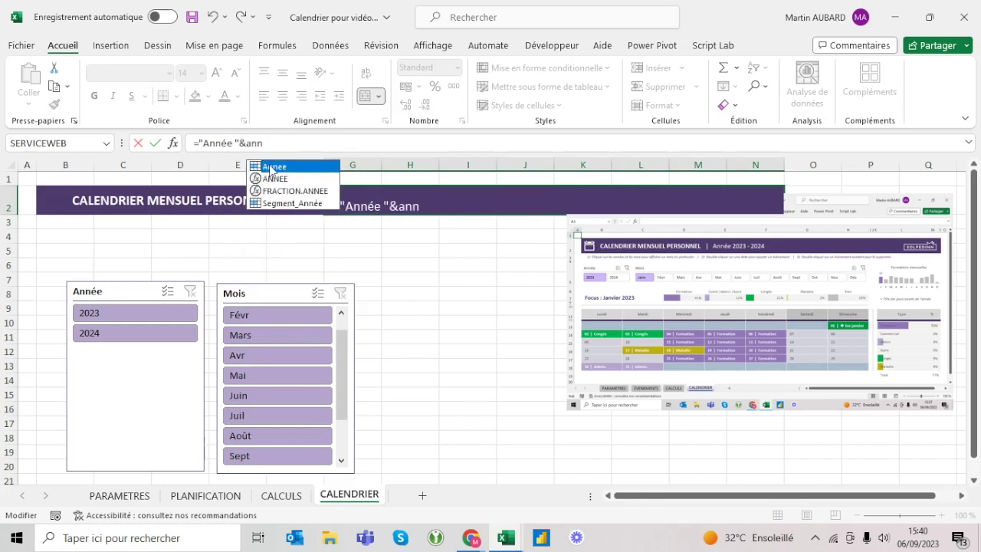
double_click(270, 169)
key("Return")
left_click(119, 496)
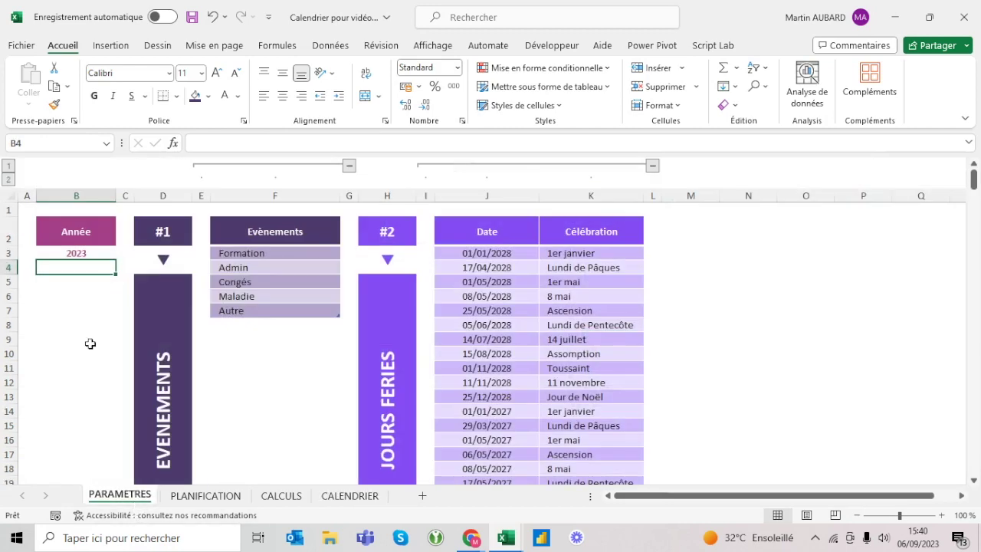
left_click(79, 253)
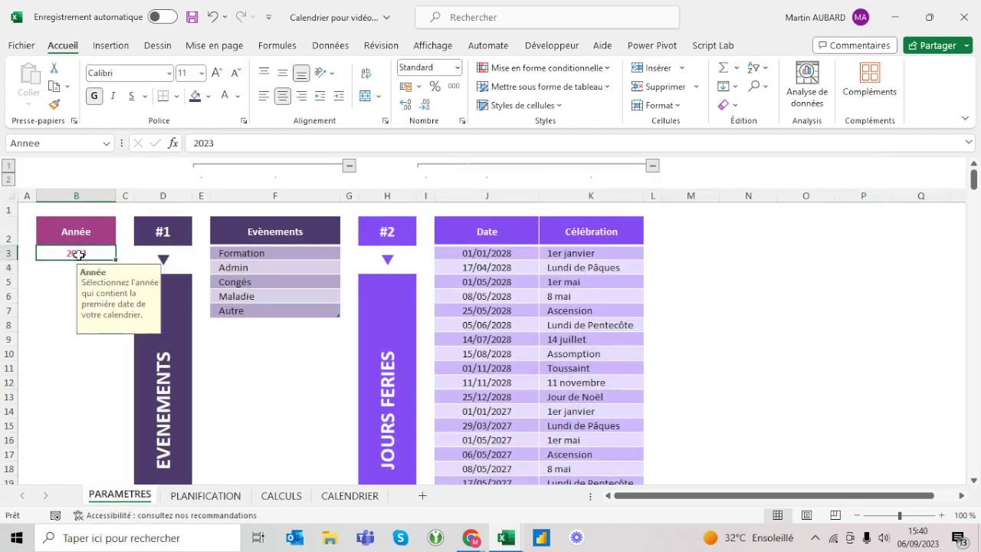
left_click(332, 497)
left_click(330, 200)
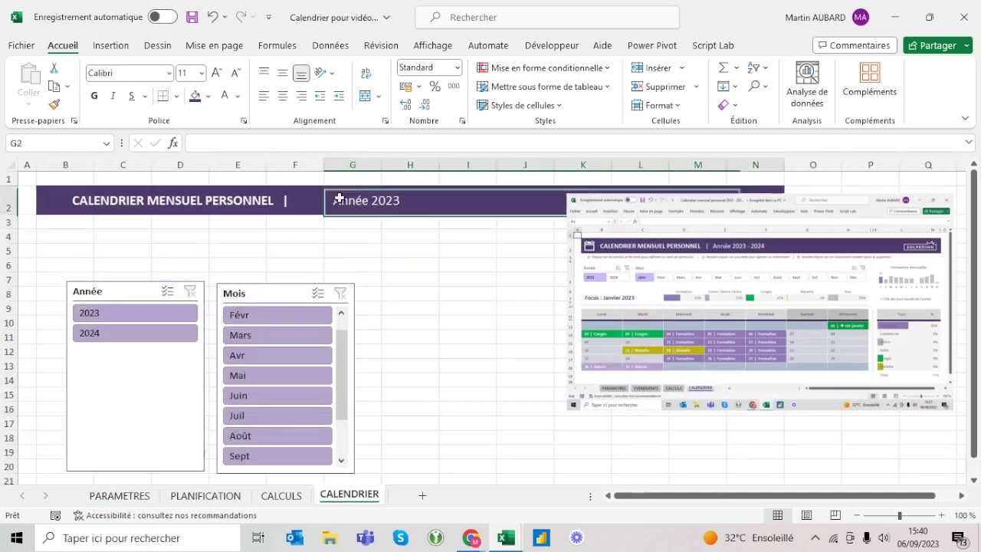
Step: Append a ' - ' separator to the G2 banner formula so it shows 'Année 2023 -'
left_click(293, 141)
type("&\" -")
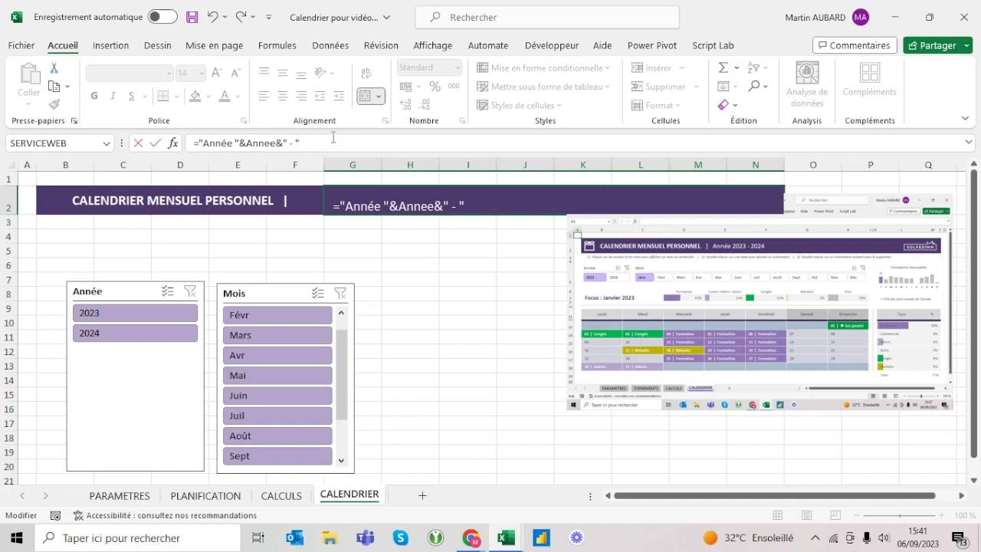
key("ctrl+Return")
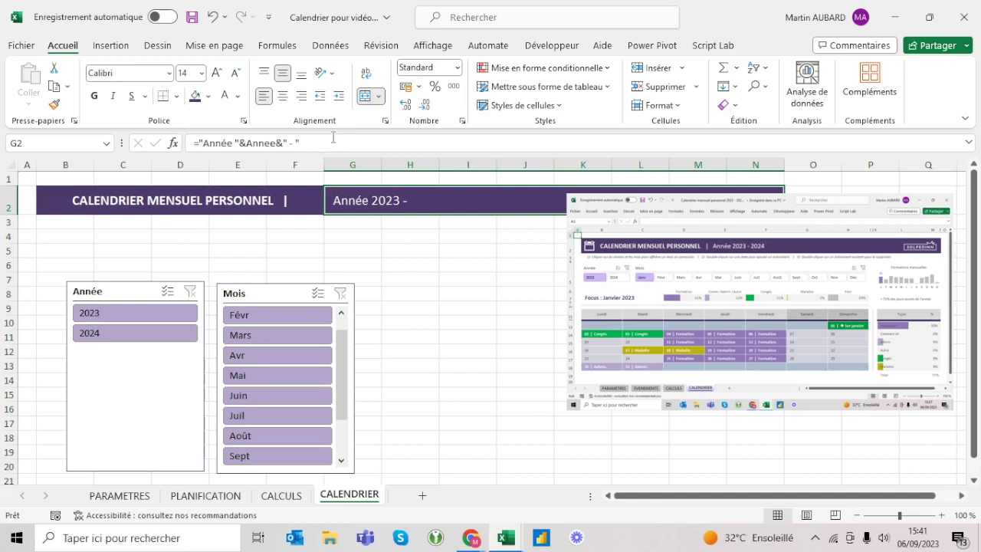
Step: Extend the G2 formula with Annee+1 so the banner reads 'Année 2023 - 2024'
double_click(267, 144)
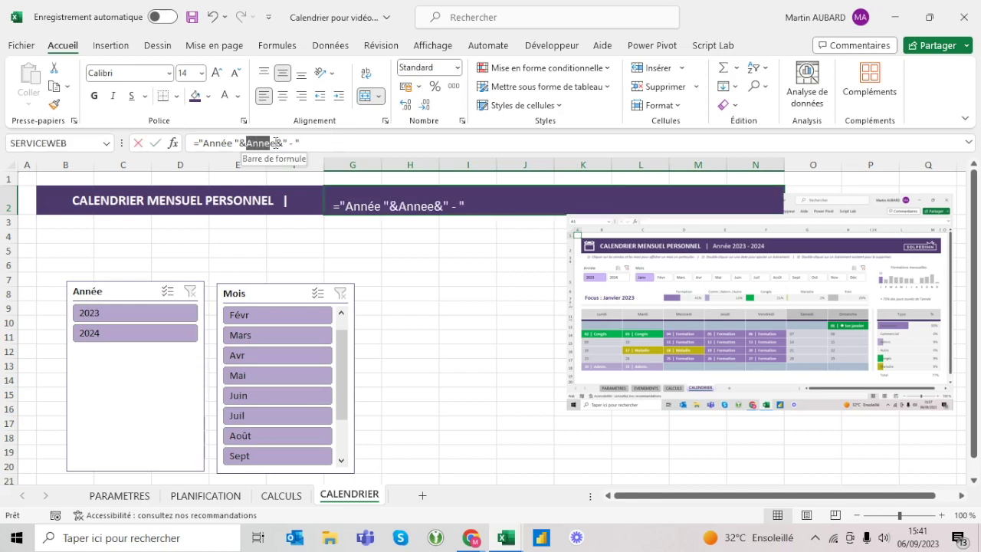
left_click(349, 142)
type("&")
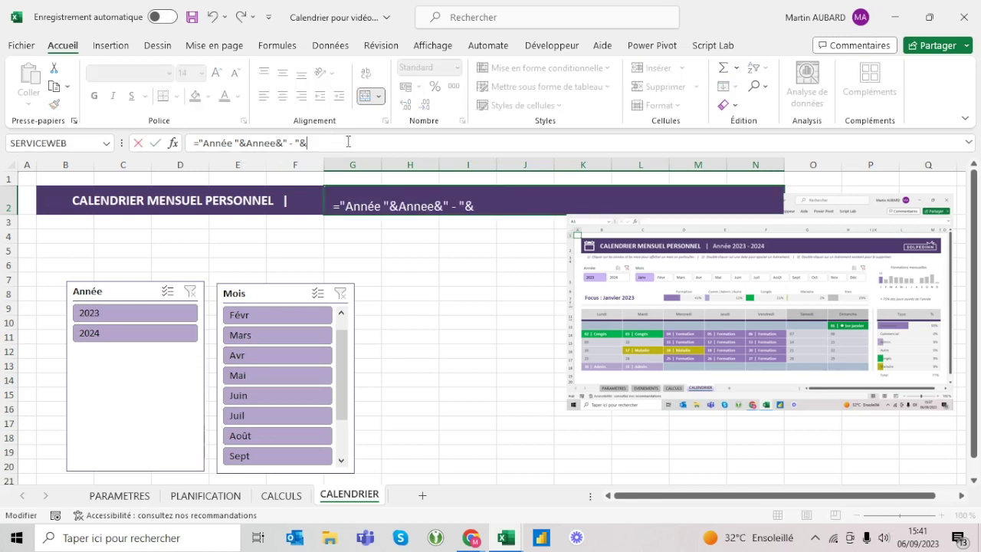
type("ann")
key("Tab")
type("1")
key("Return")
key("Up")
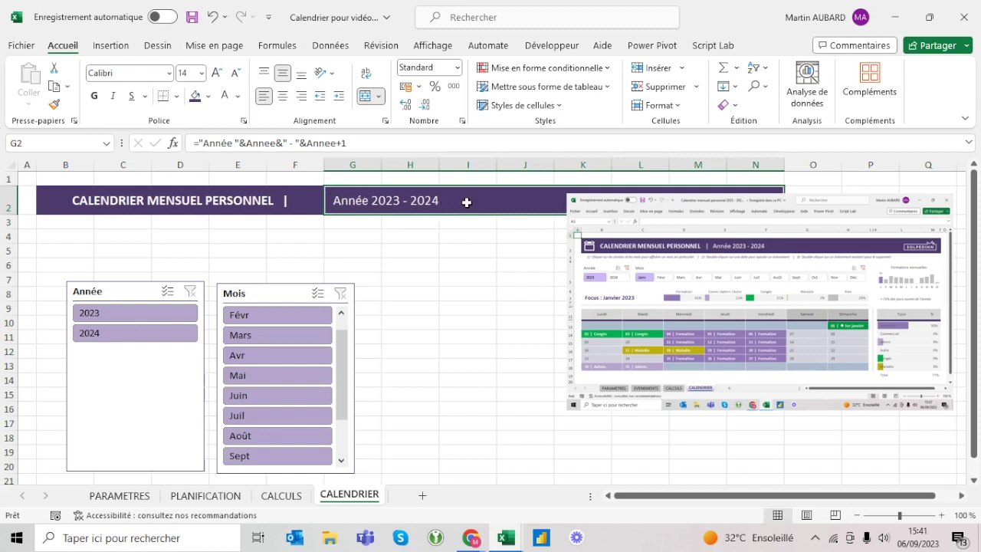
left_click(116, 500)
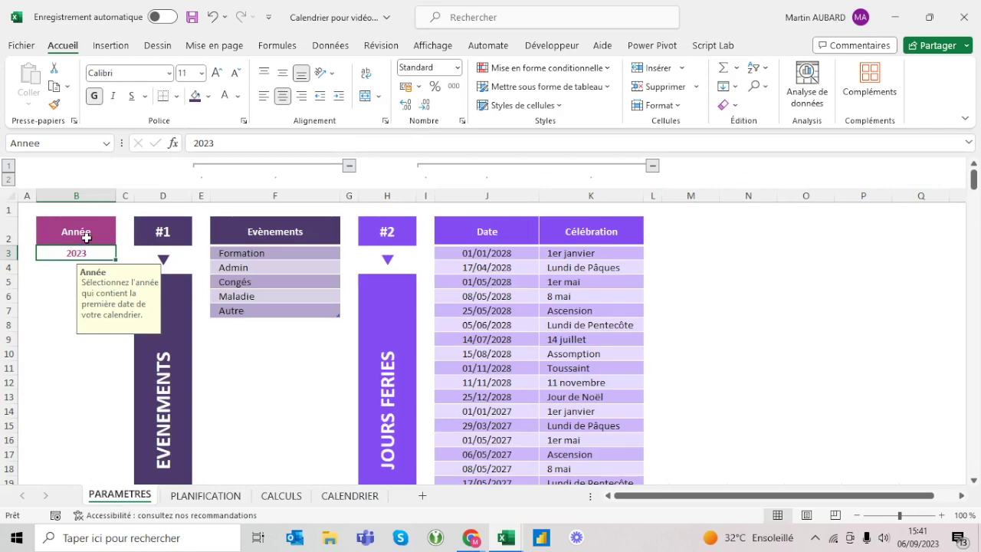
Step: Set the calendar year in B3 to 2025 and check the CALENDRIER banner updates
type("2025")
key("Return")
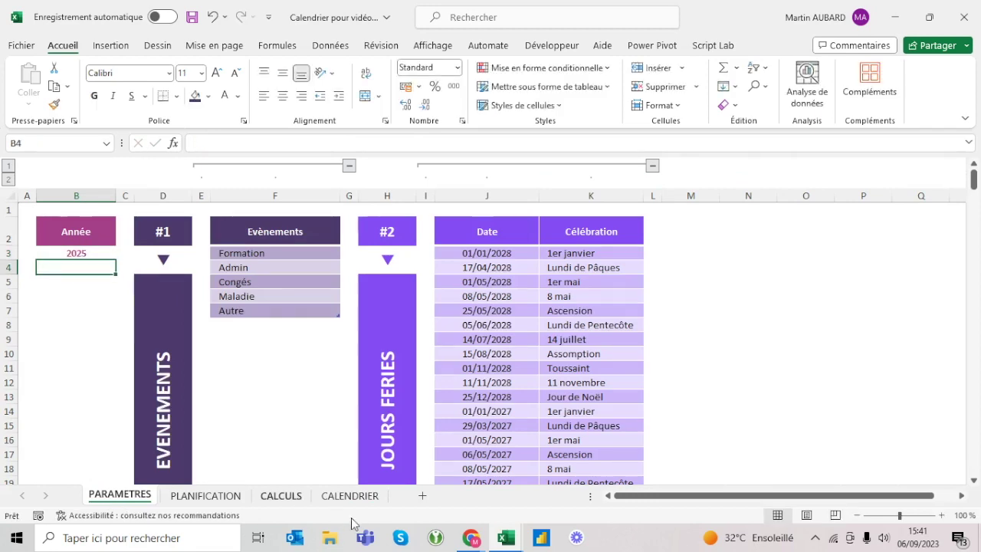
left_click(358, 500)
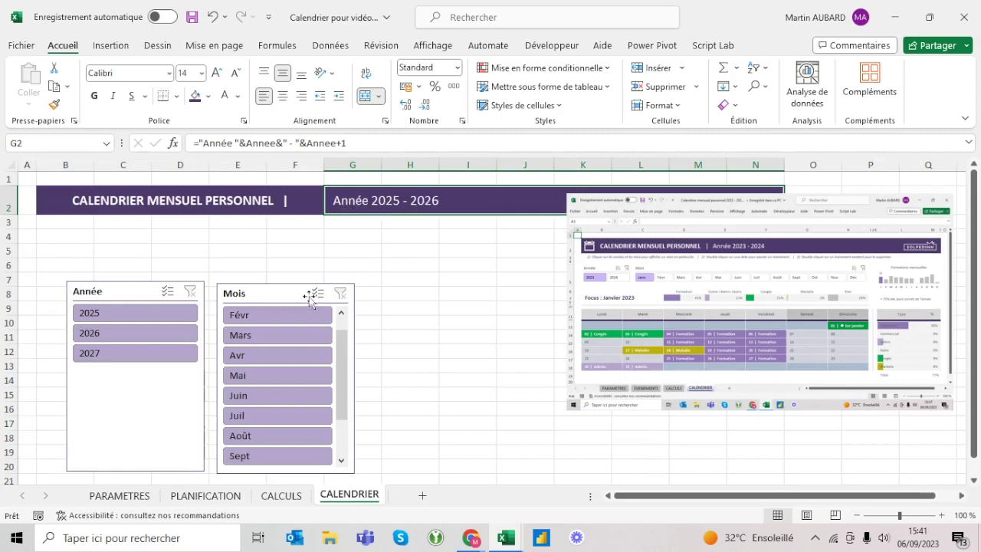
Step: Restore the year in B3 to 2023 and return to the CALENDRIER sheet
left_click(119, 496)
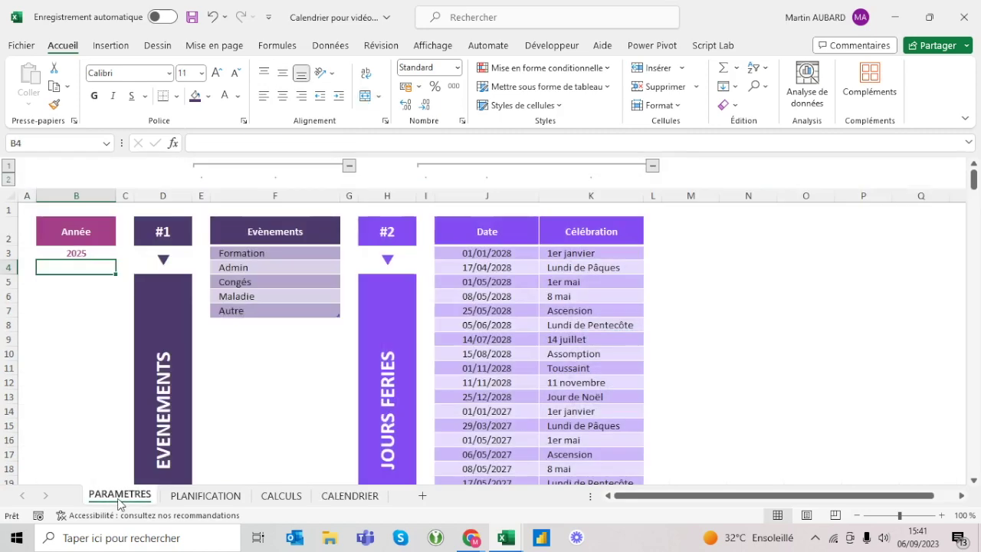
left_click(101, 253)
type("20")
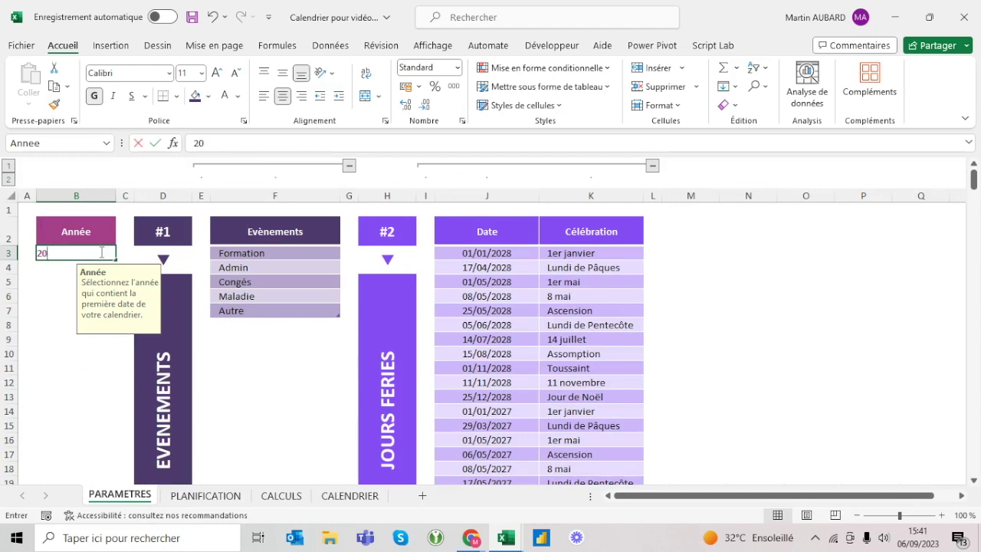
key("Return")
left_click(350, 496)
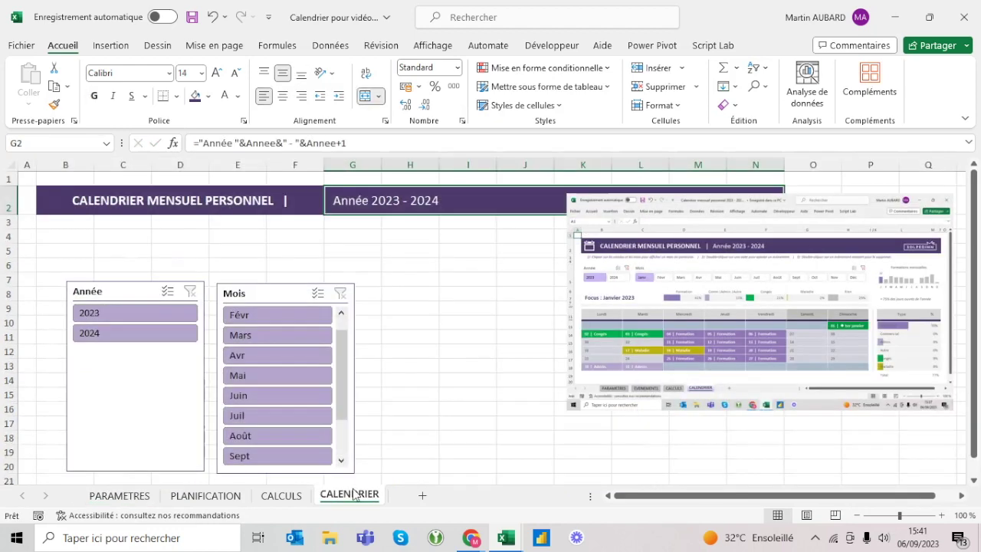
left_click(43, 200)
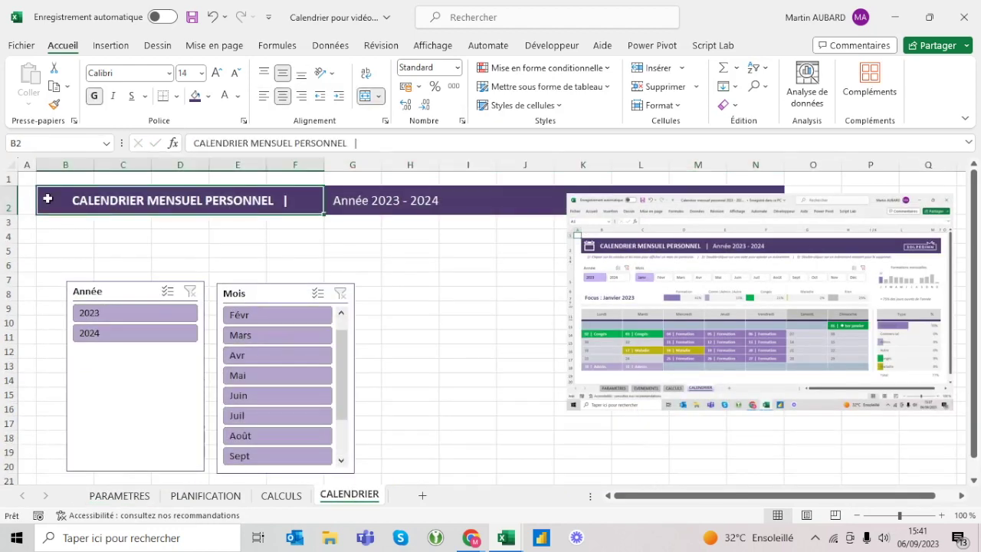
Step: Left-align the B2 banner title and push it right with several indent levels
left_click(339, 97)
left_click(339, 97)
left_click(339, 97)
left_click(339, 96)
left_click(339, 96)
left_click(99, 238)
left_click(64, 198)
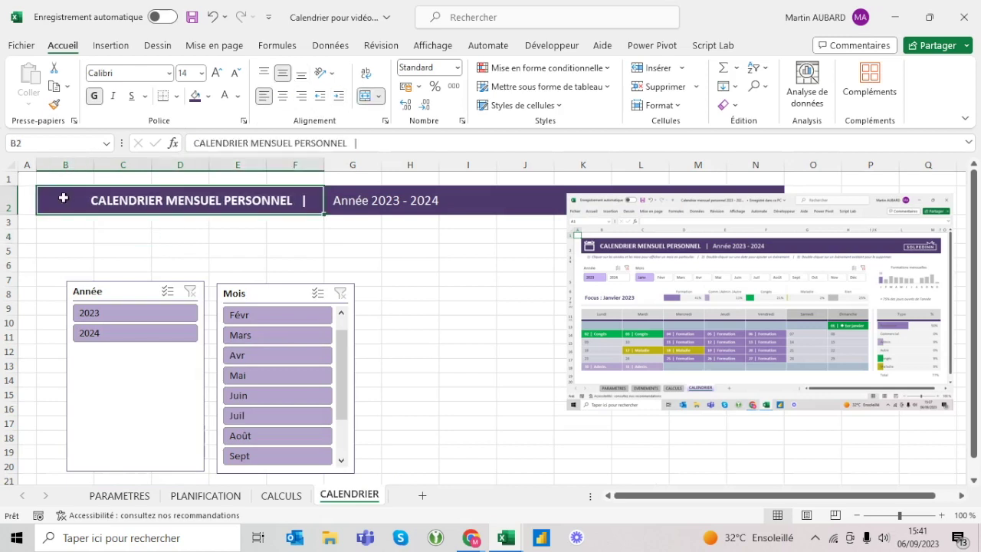
left_click(116, 49)
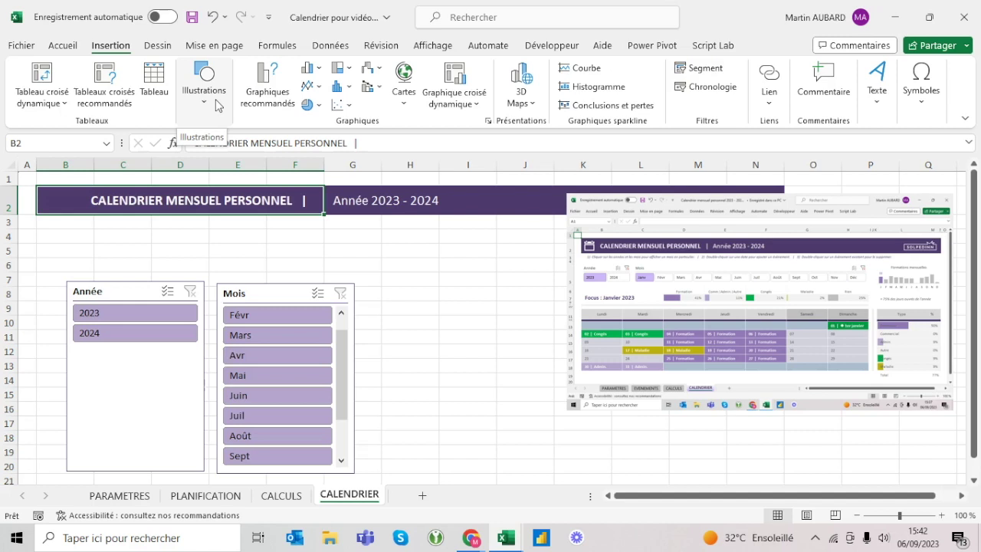
Step: Insert the first solid calendar icon found by searching 'date' in the Icons library
left_click(217, 104)
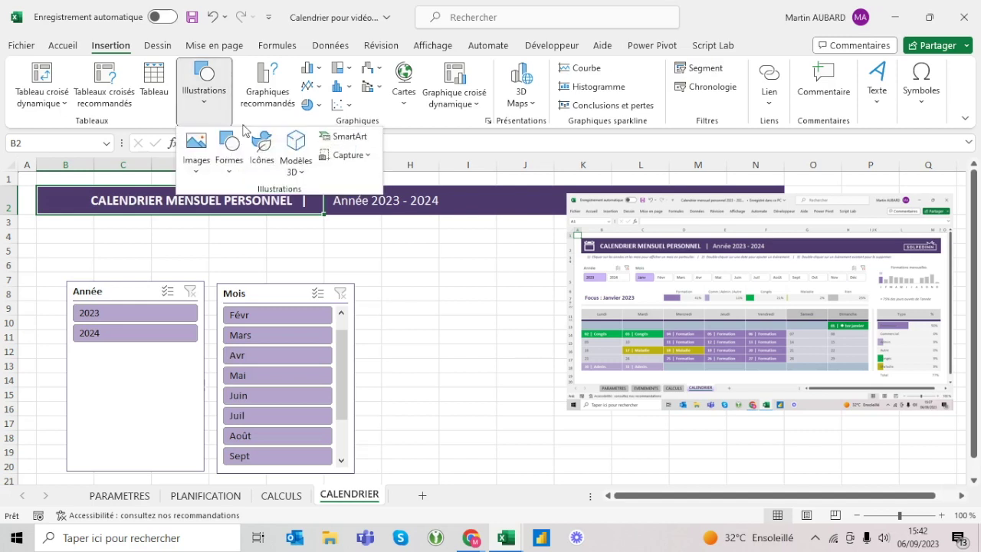
left_click(261, 151)
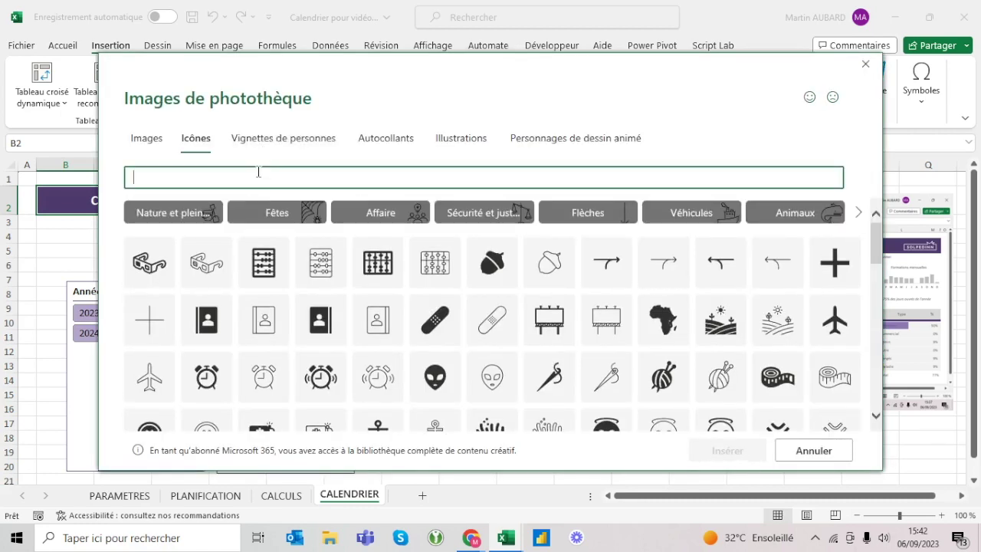
type("agenda")
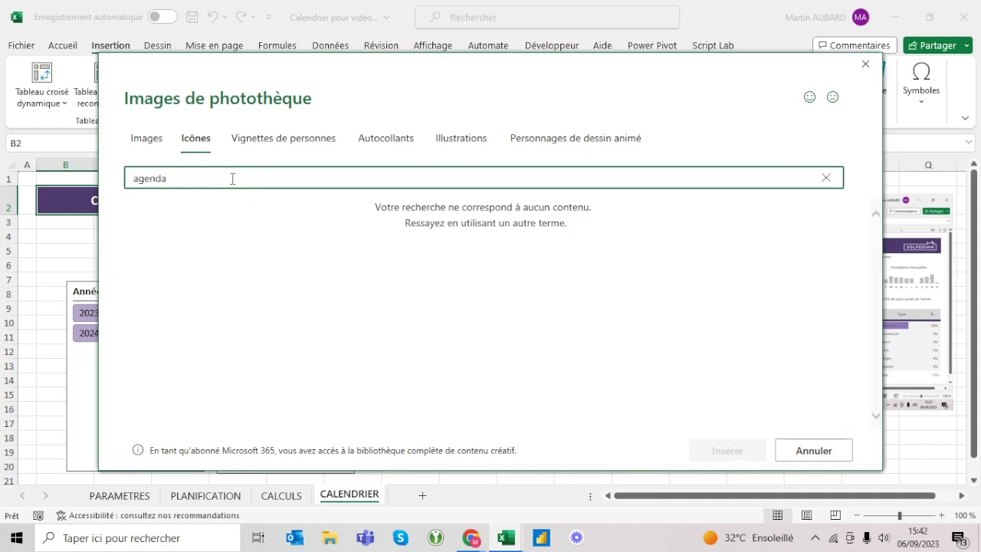
left_click_drag(232, 178, 84, 176)
type("date")
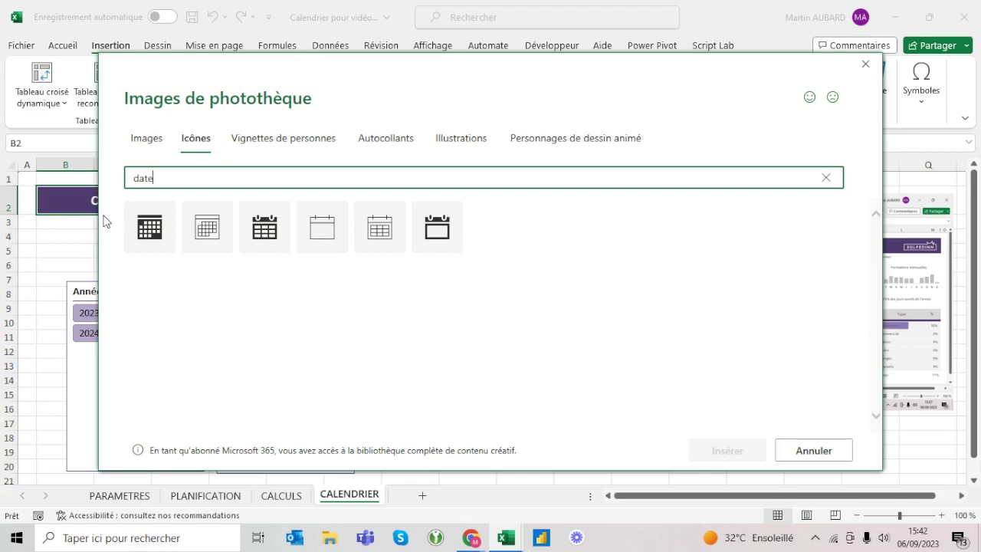
left_click(146, 235)
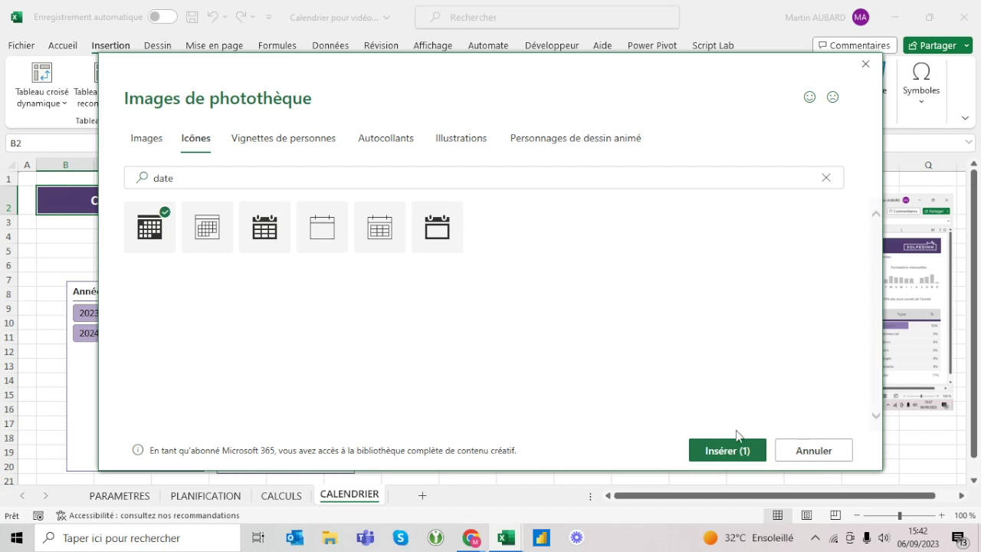
left_click(738, 451)
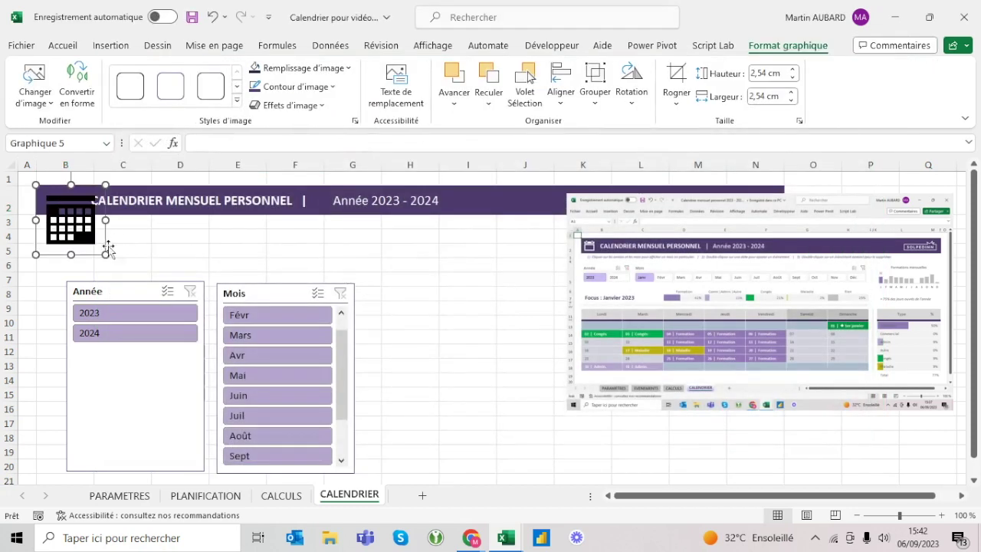
Step: Shrink the calendar icon and set row 2's height to 35
left_click_drag(105, 254, 62, 213)
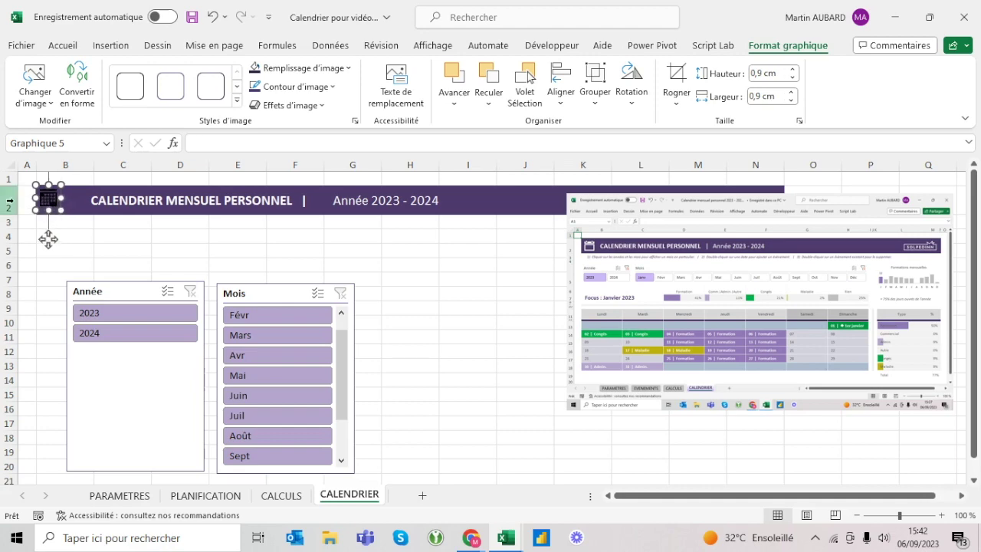
right_click(9, 203)
left_click(76, 425)
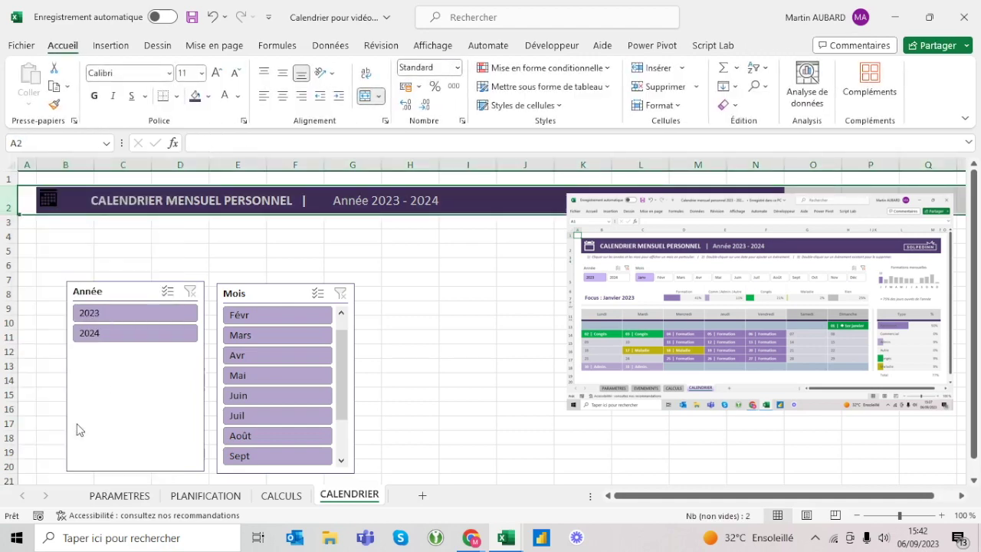
type("35")
key("Return")
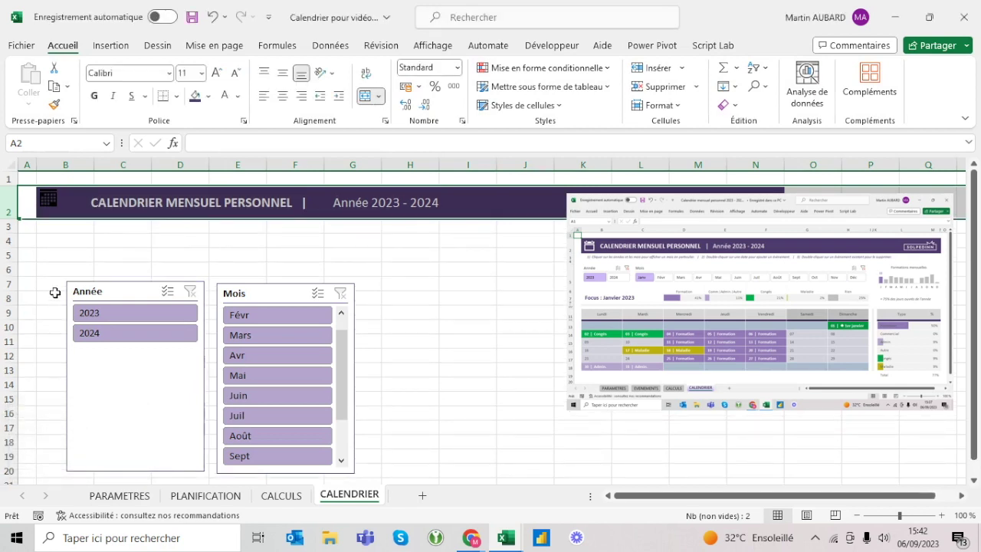
Step: Size the icon to 1 cm, shift it into the banner's left end, and fill it white
left_click(48, 201)
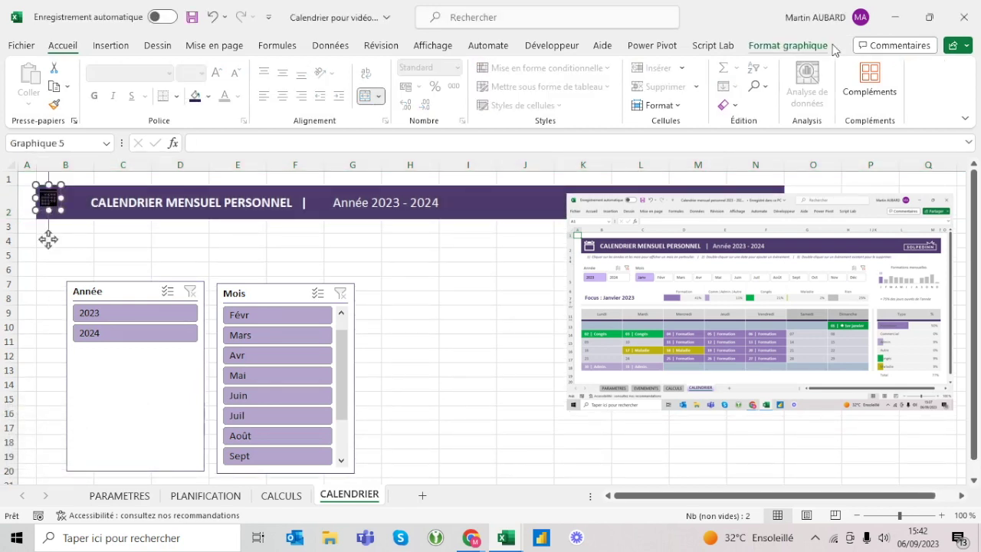
left_click(825, 46)
left_click(794, 69)
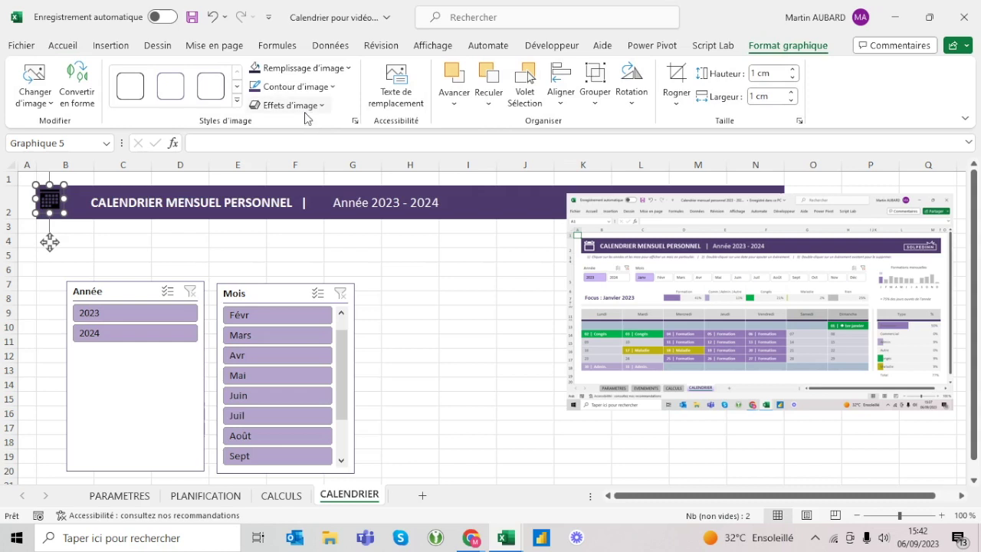
left_click_drag(48, 205, 57, 211)
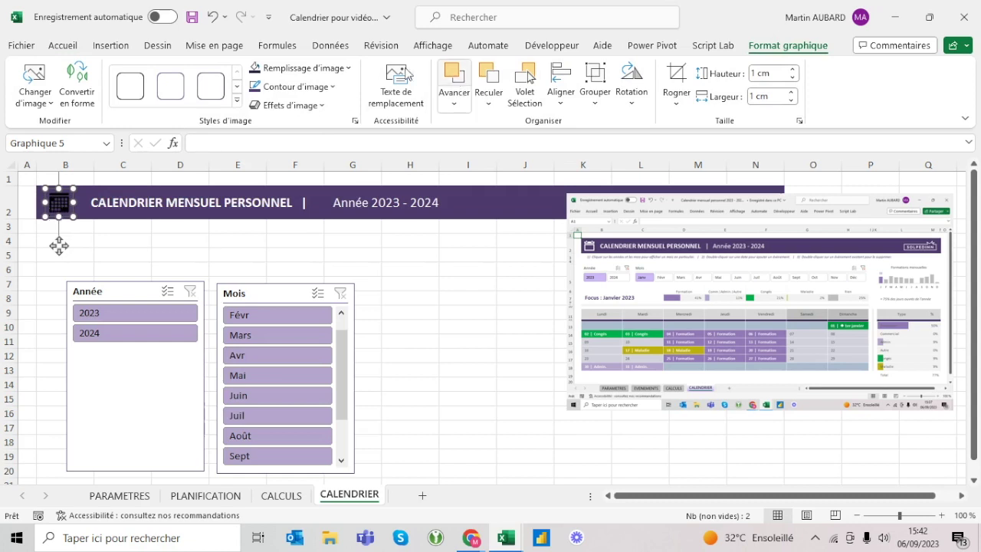
left_click(349, 68)
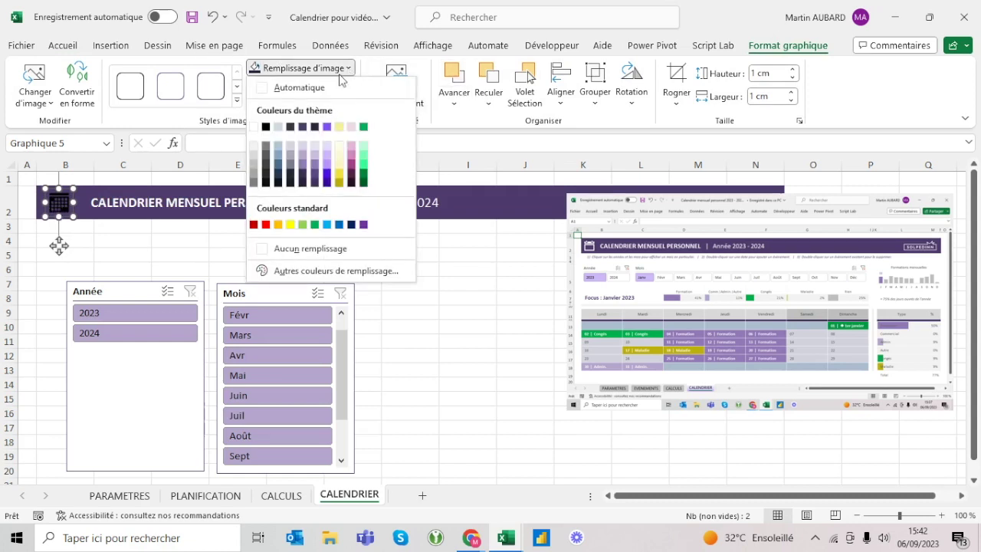
left_click(265, 95)
left_click(115, 233)
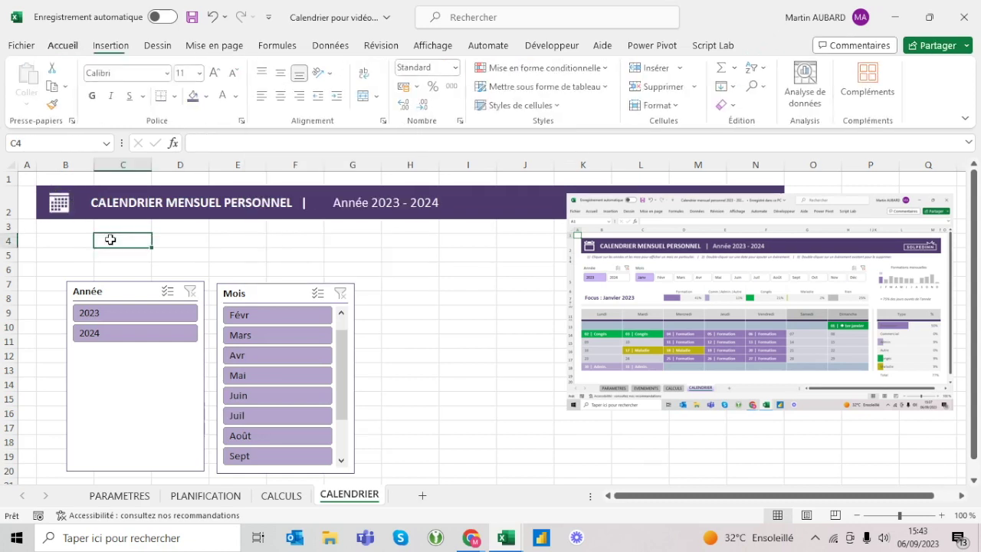
left_click(58, 213)
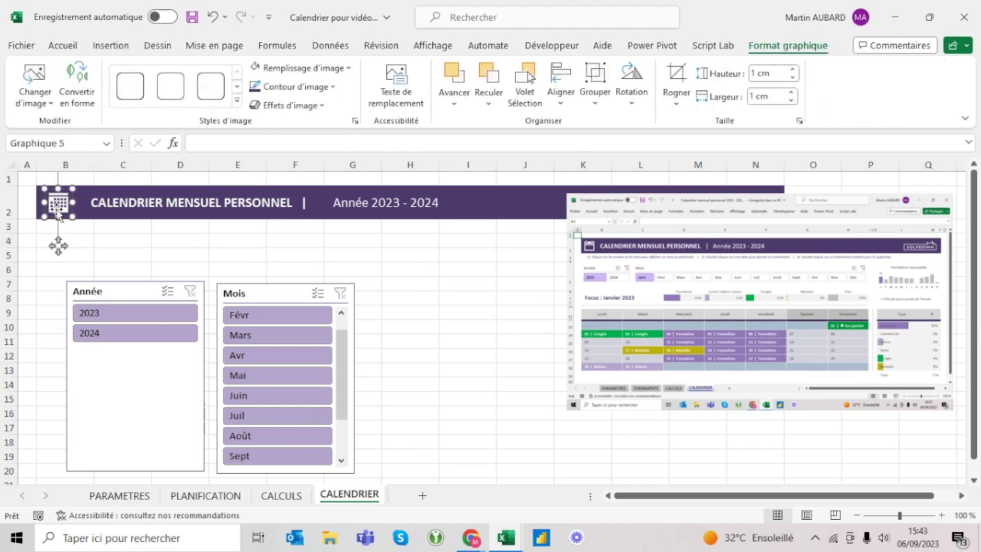
Step: Nudge the icon left and reduce the B2 title's indent to bring them closer
key("Left")
key("Left")
key("Left")
key("Left")
key("Left")
key("Left")
key("Left")
key("Left")
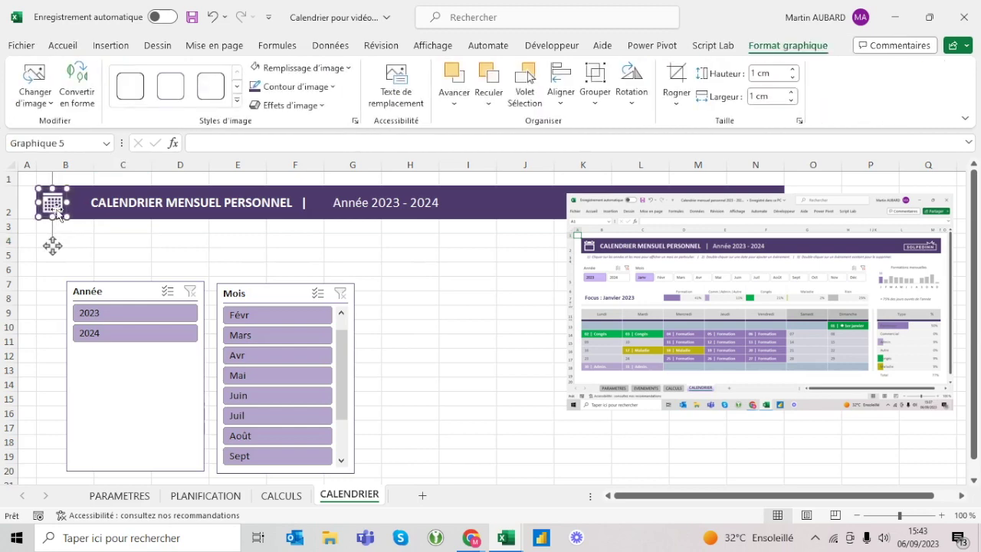
key("Escape")
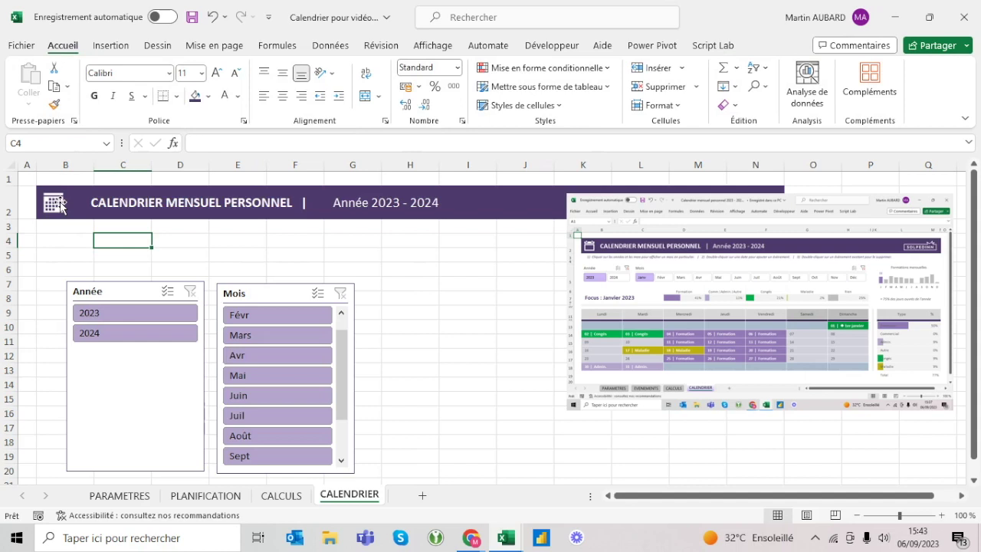
left_click(96, 202)
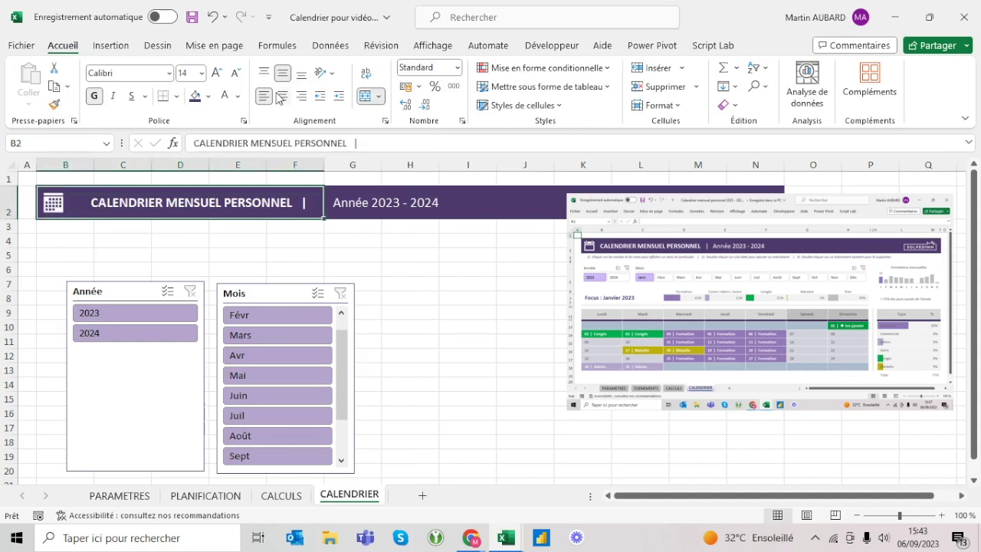
left_click(321, 97)
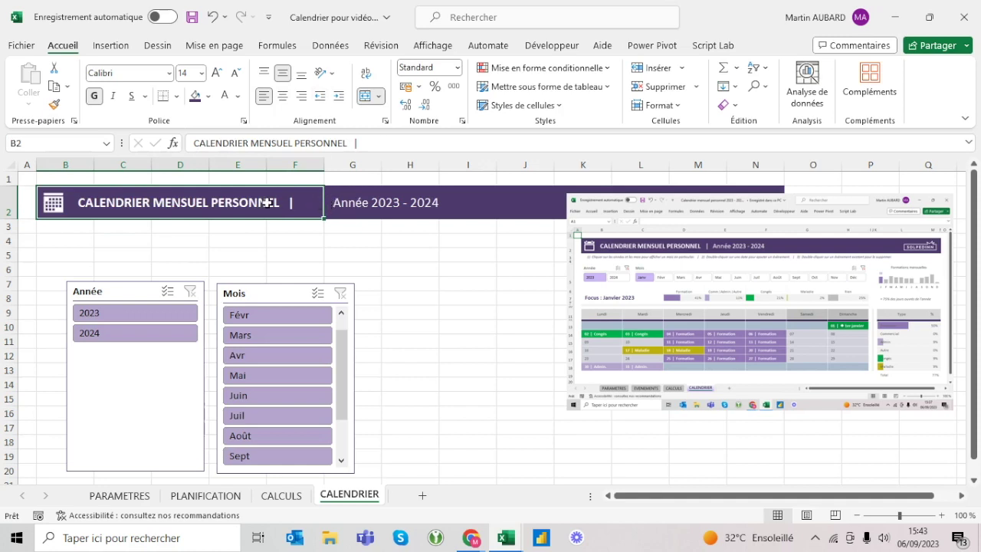
Step: Enlarge the B2 title to 16 pt and increase the G2 year text size
left_click(218, 74)
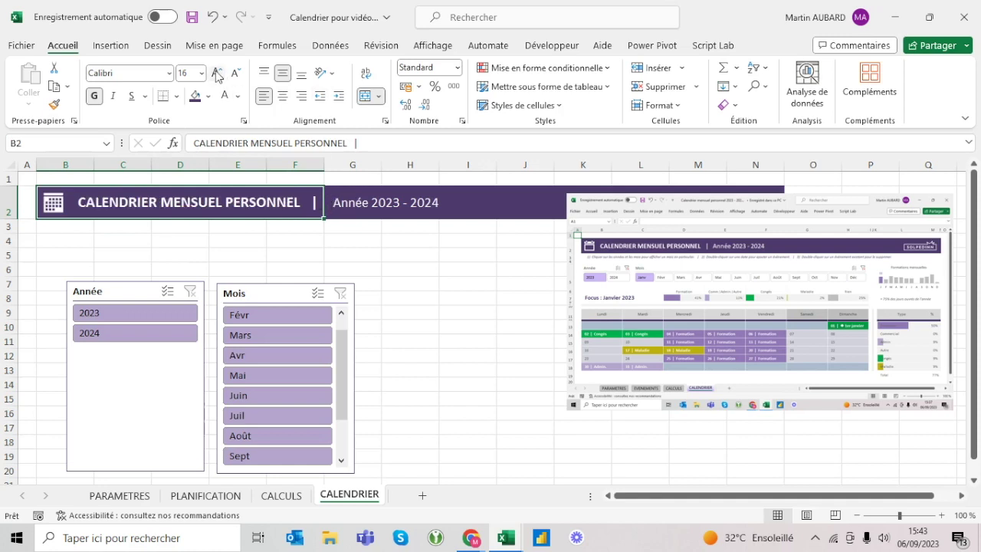
left_click(346, 201)
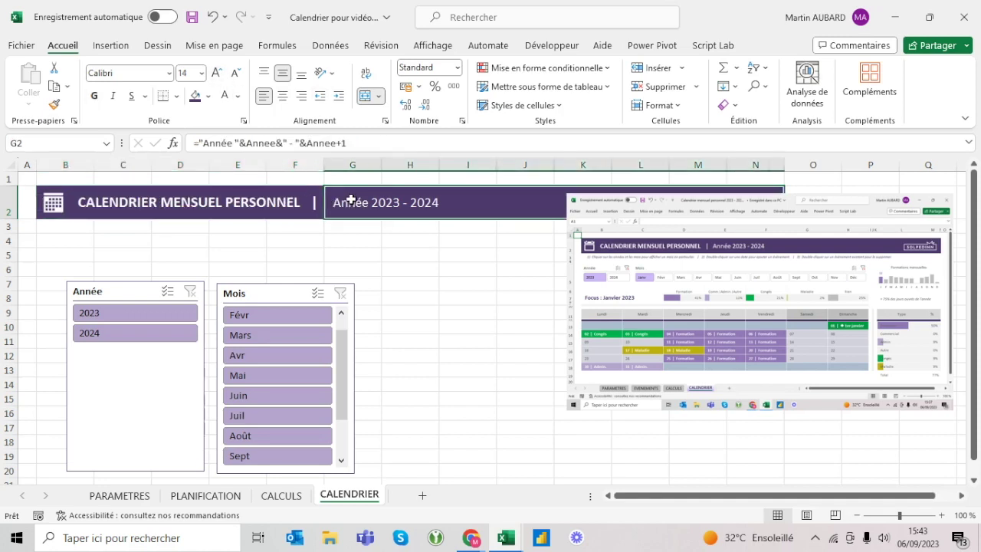
left_click(217, 73)
left_click(307, 252)
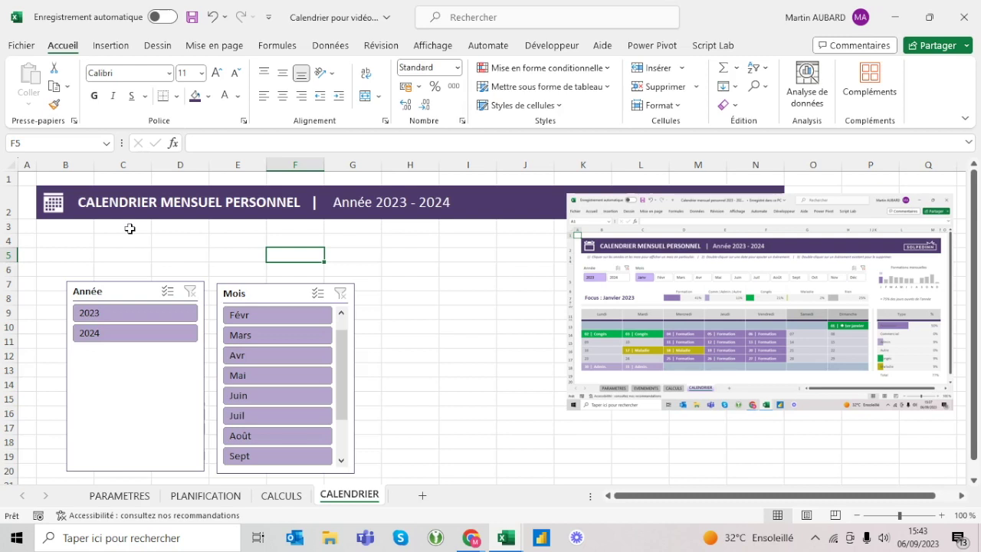
Step: Paste copies of the Année slicer at B4 and the Mois slicer at E4
left_click_drag(135, 296, 135, 283)
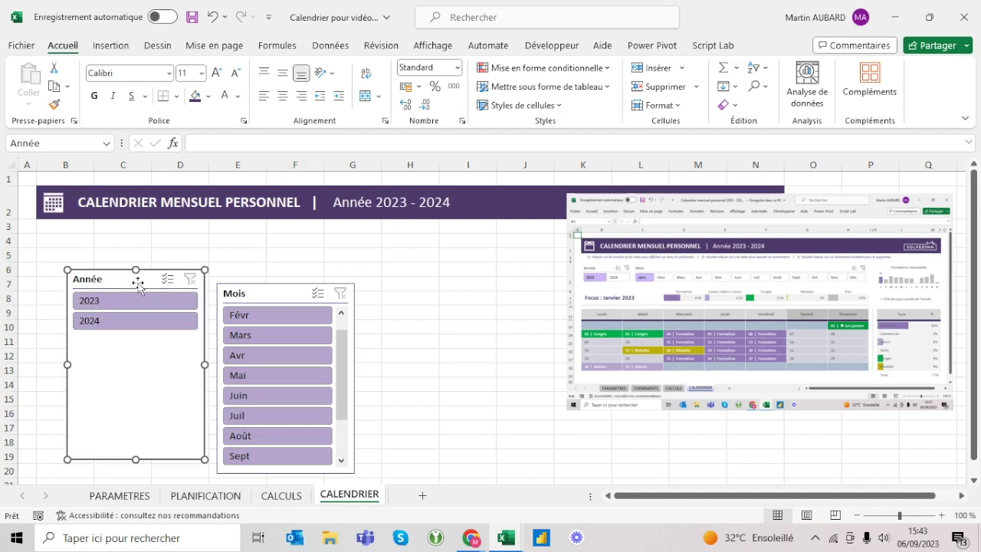
key("ctrl+c")
left_click(58, 239)
key("ctrl+v")
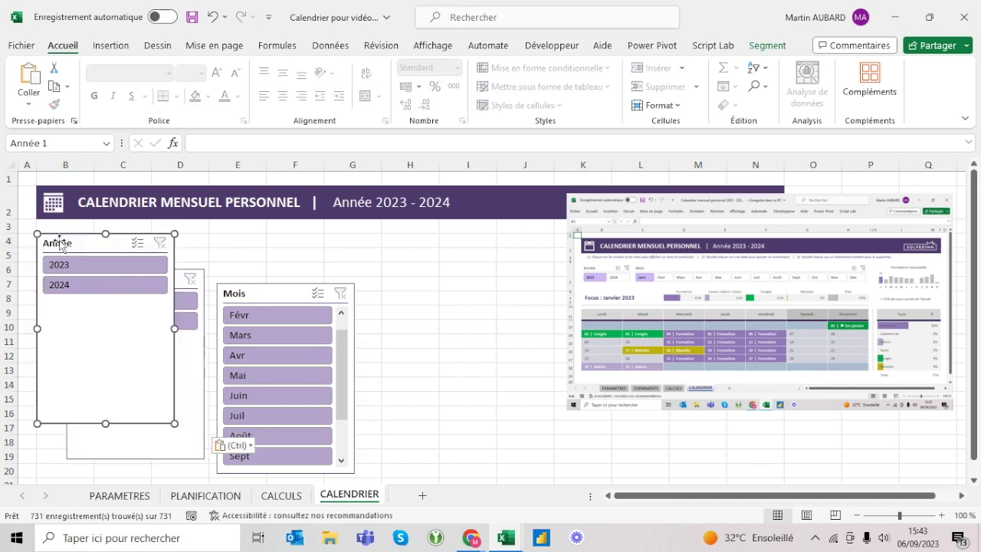
left_click(276, 292)
key("ctrl+c")
left_click(232, 243)
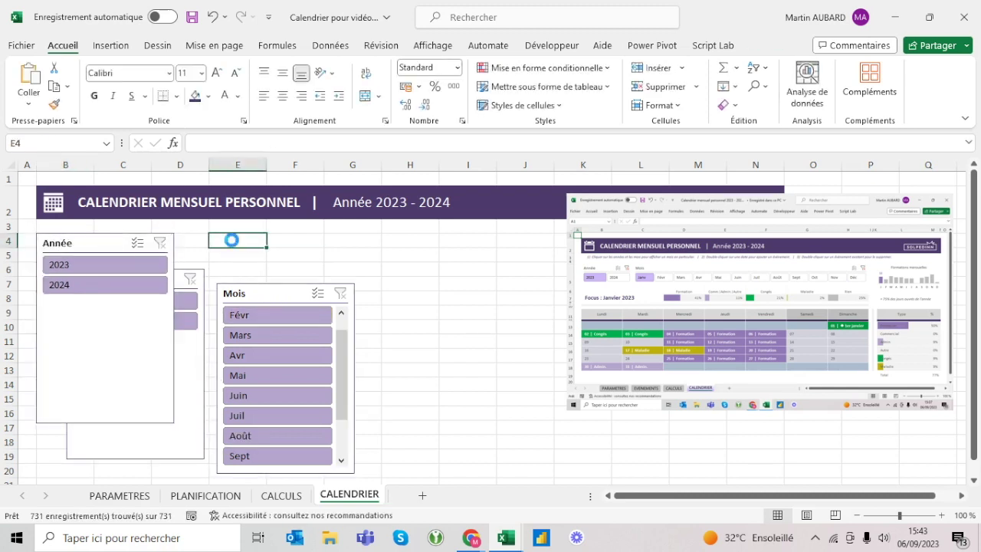
key("ctrl+v")
Step: Delete the original Année and Mois slicers left behind
left_click(184, 278)
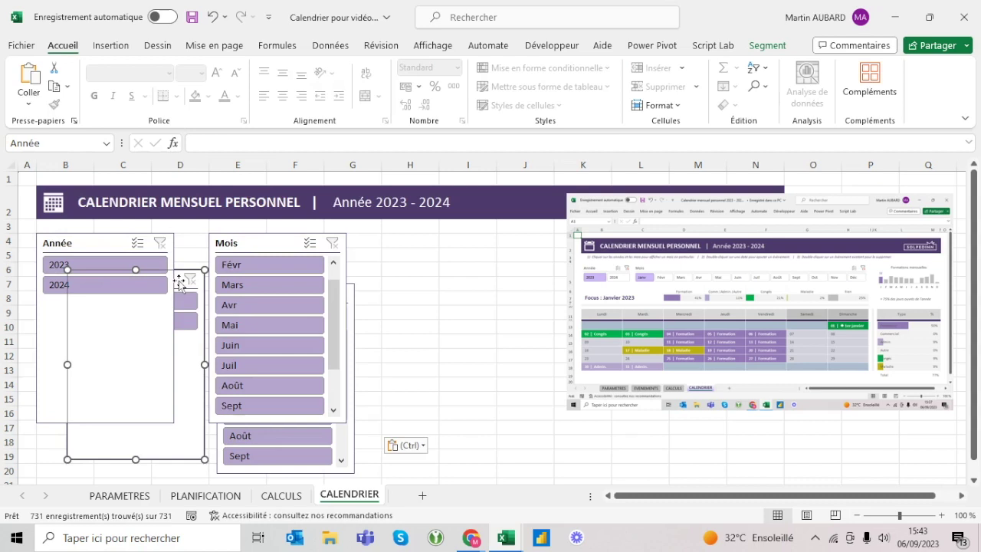
key("Delete")
left_click(351, 427)
key("Delete")
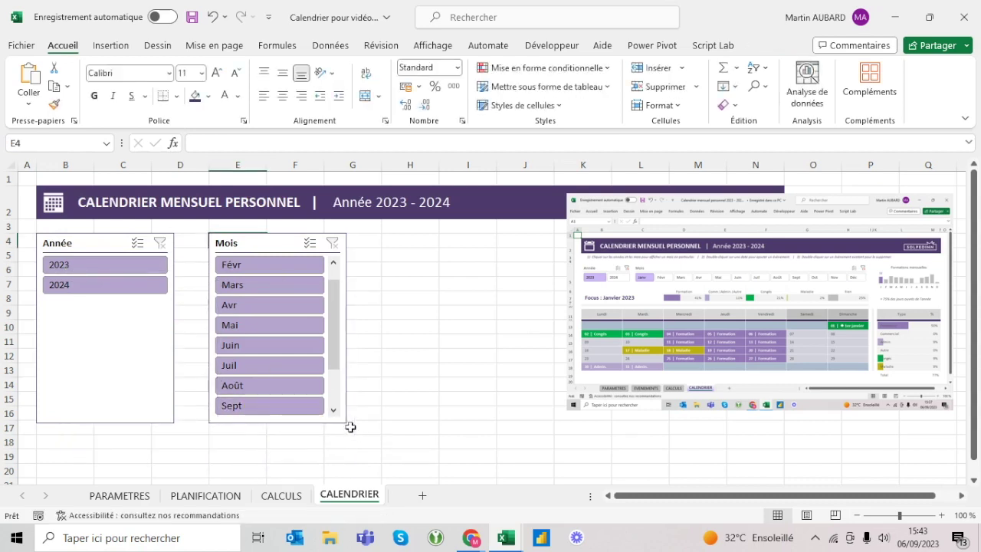
left_click(108, 252)
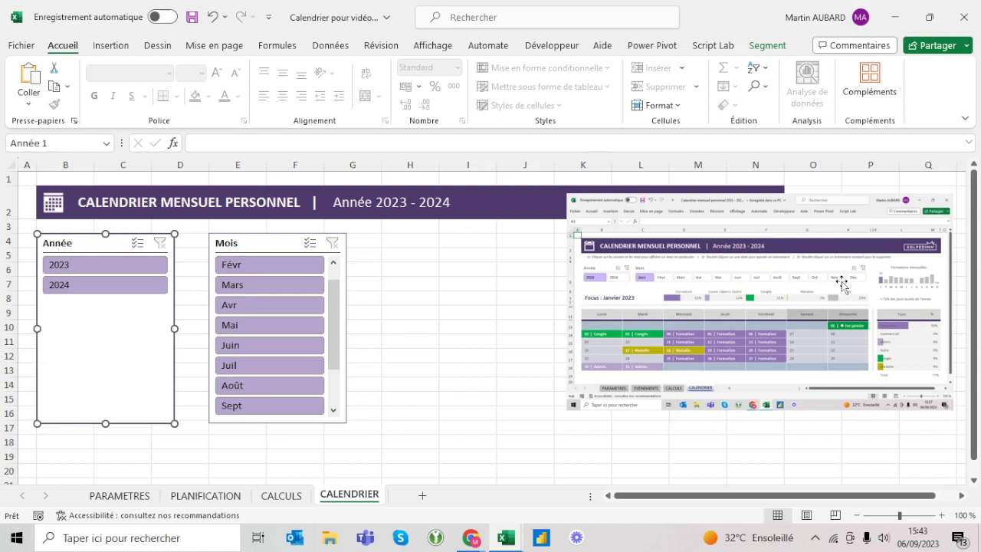
Step: Set the Année slicer to 2 columns with buttons 0.8 cm tall
left_click(774, 48)
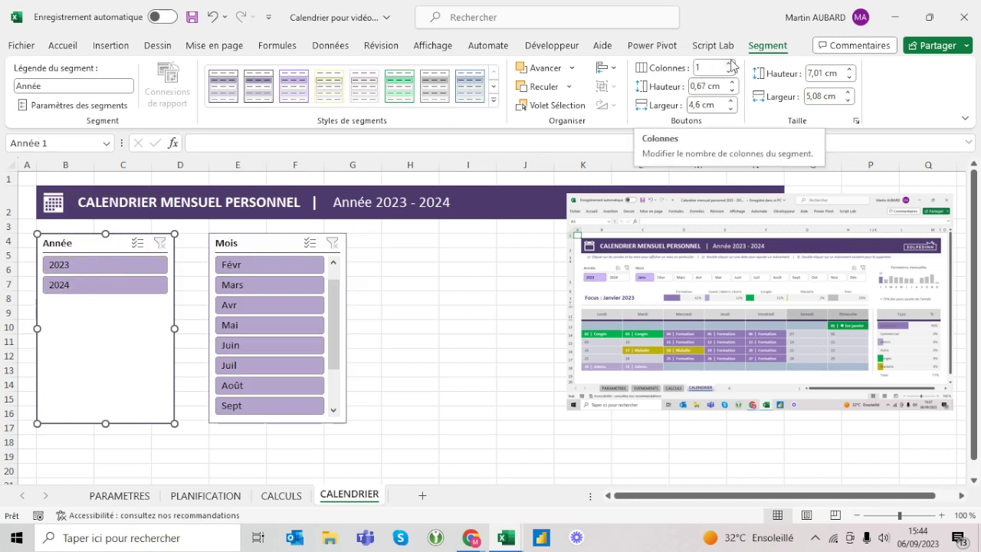
left_click(731, 64)
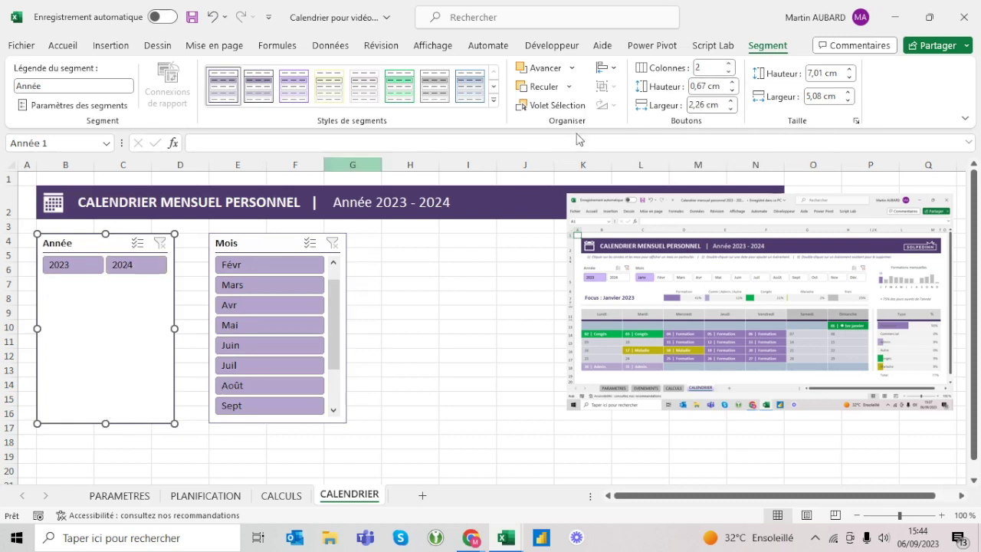
left_click(734, 82)
left_click(734, 82)
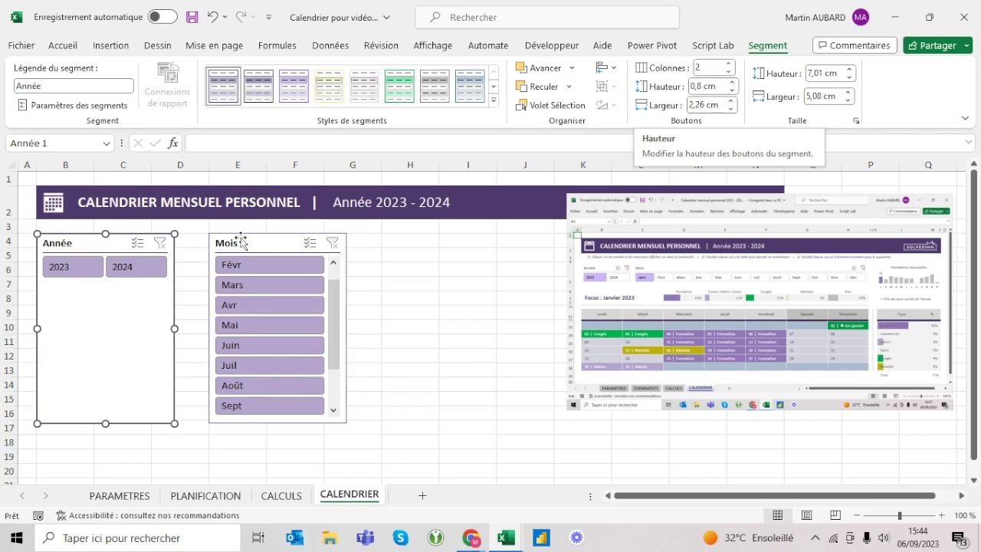
left_click(201, 261)
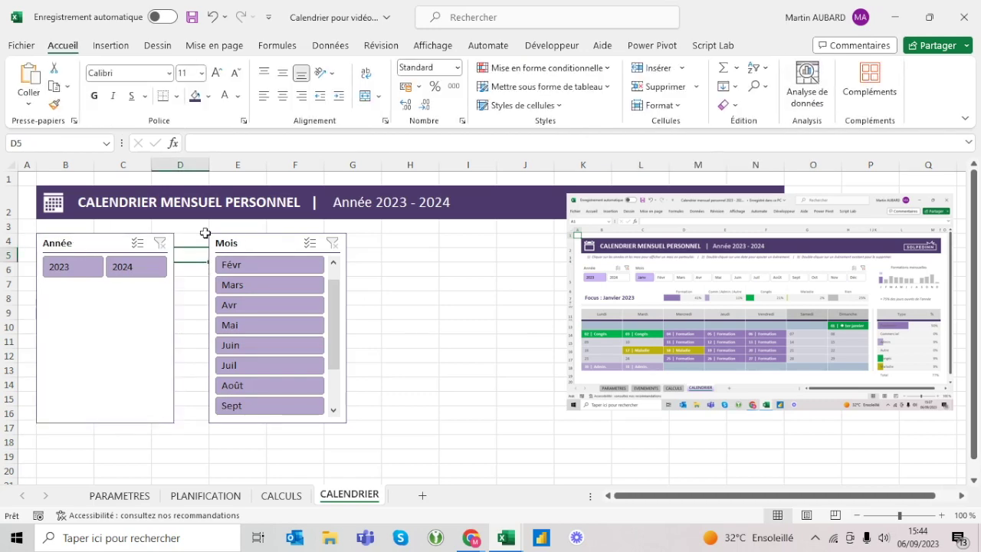
left_click(280, 242)
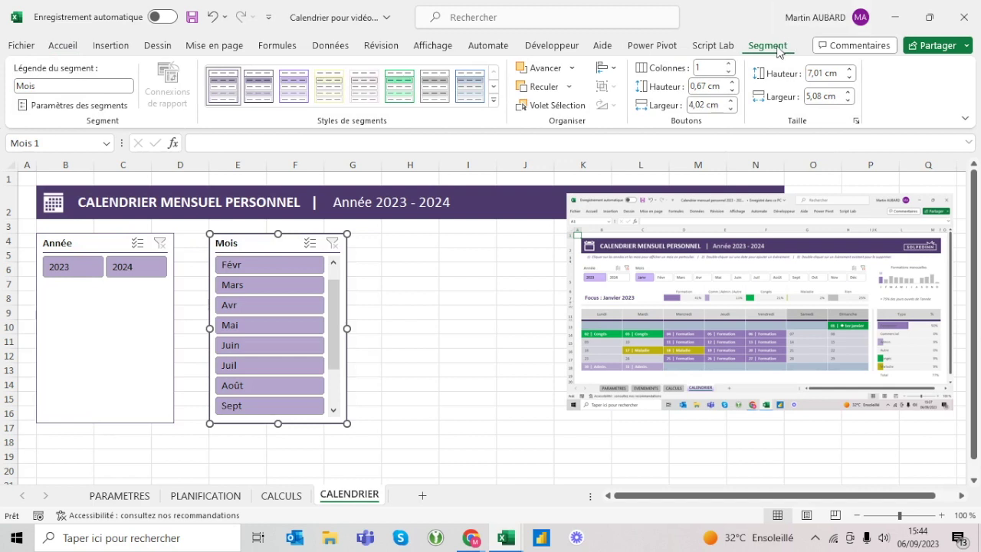
Step: Set the Mois slicer to 12 columns so all months sit in one row
left_click(383, 300)
left_click(271, 250)
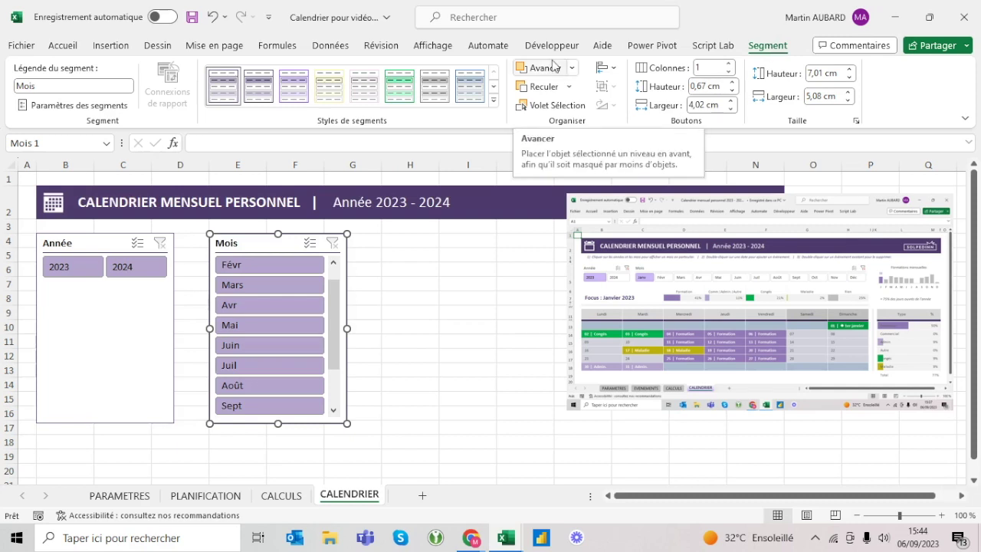
left_click(730, 65)
left_click(730, 64)
left_click(730, 64)
left_click(730, 64)
left_click(730, 64)
left_click(730, 65)
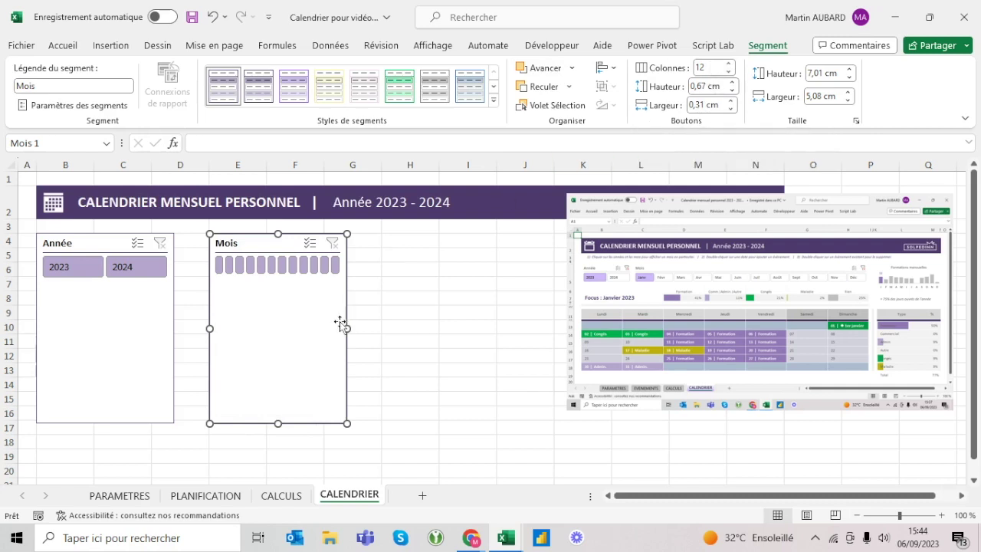
Step: Widen the Mois slicer to about 20.98 cm and align it beside Année
left_click_drag(345, 328, 515, 345)
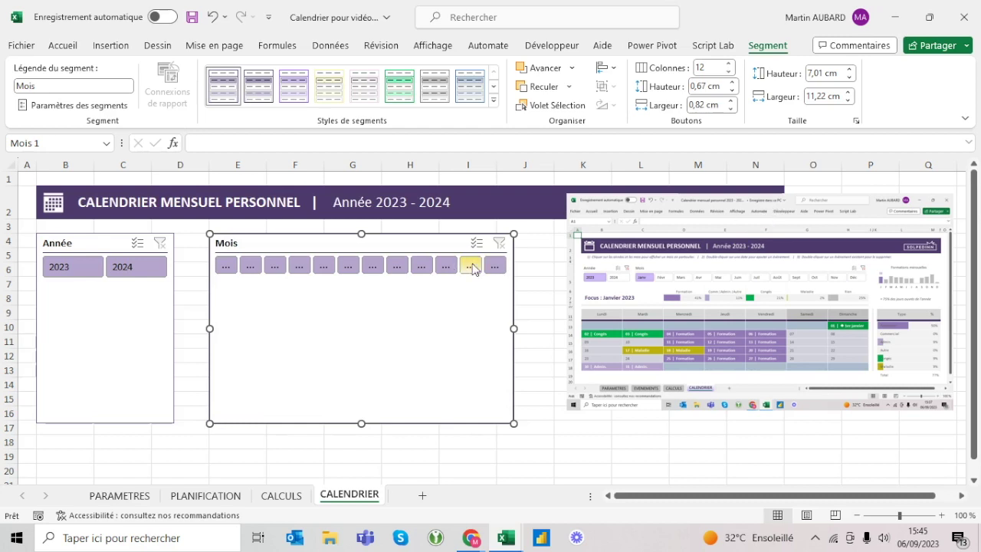
left_click_drag(514, 328, 786, 327)
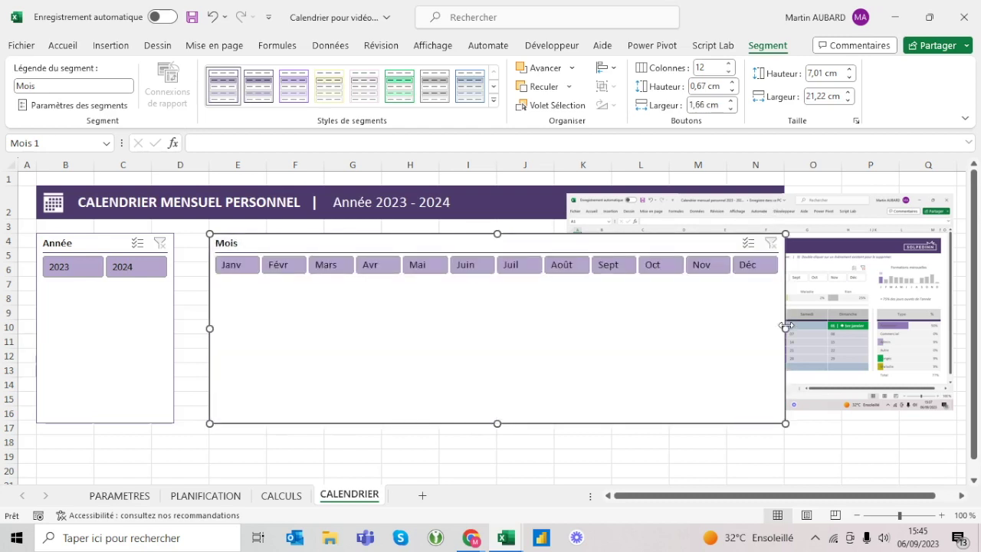
left_click_drag(785, 331, 779, 330)
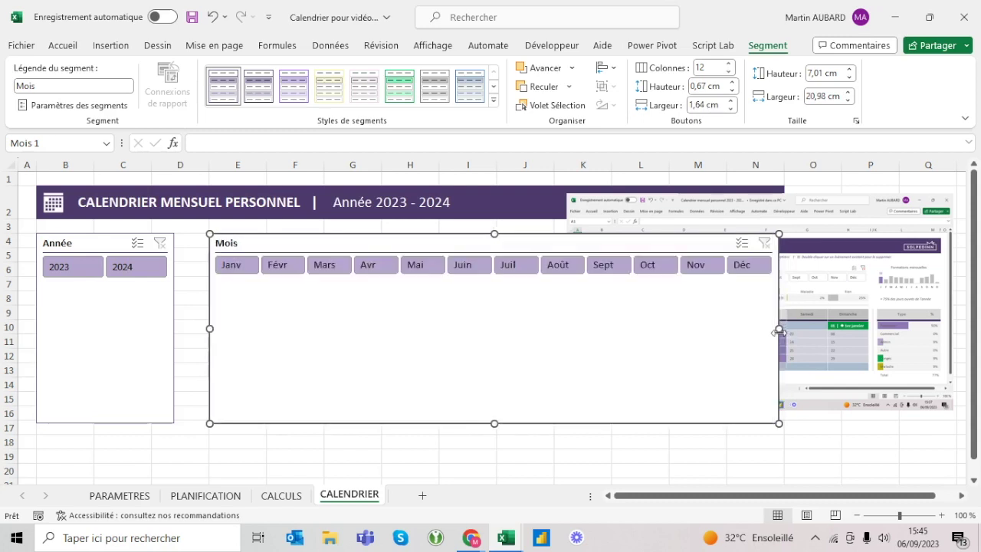
key("Left")
key("Left")
key("Left")
key("Left")
key("Left")
key("Left")
key("Left")
key("Left")
key("Left")
key("Right")
key("Right")
key("Right")
Step: Set both Année and Mois slicers to a height of 1.9 cm
left_click(105, 251, "ctrl")
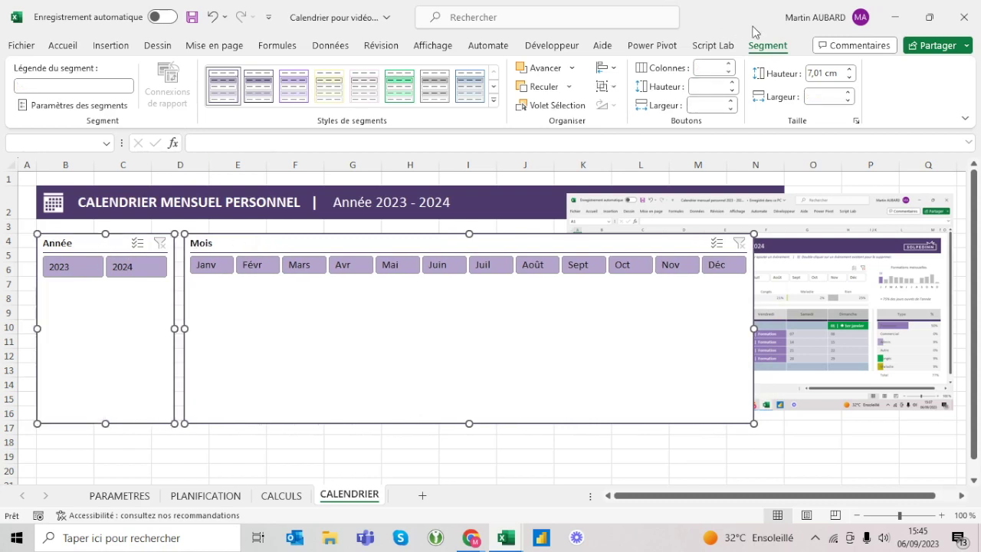
left_click(818, 73)
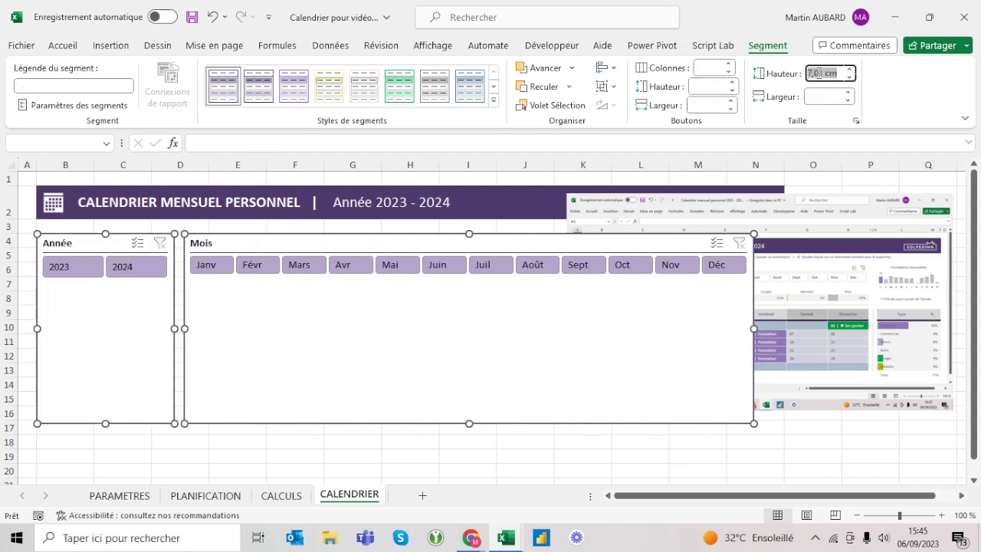
type("3")
key("Return")
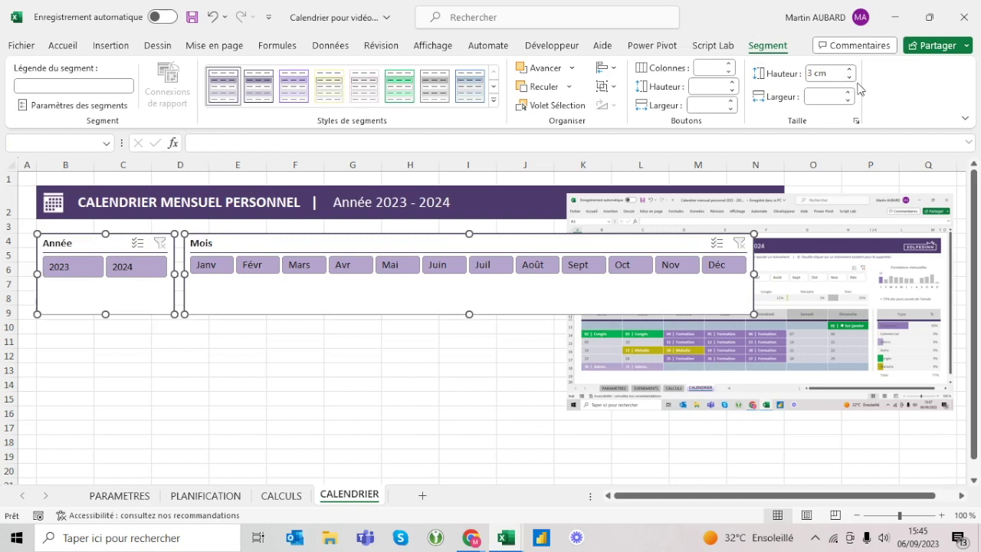
left_click(836, 75)
type("2")
key("Return")
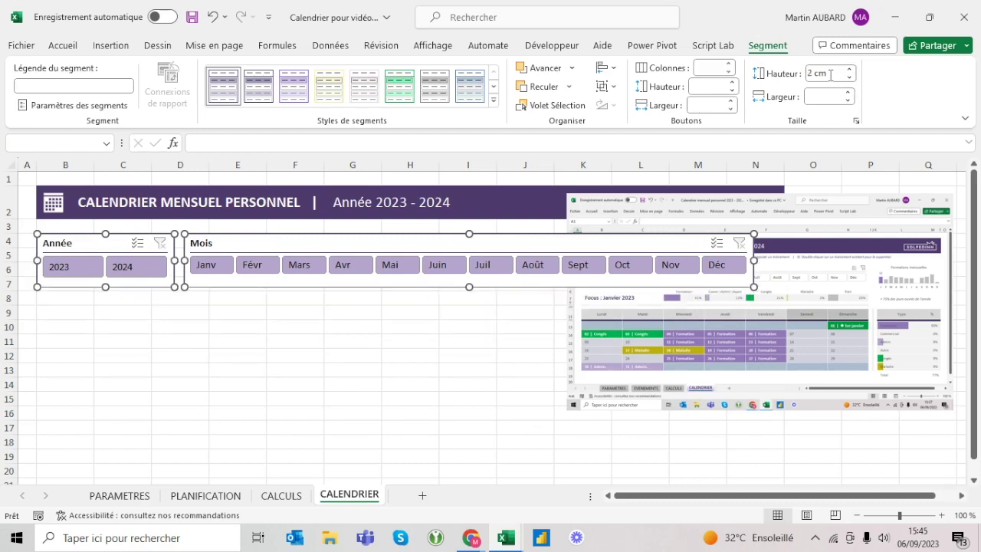
left_click(850, 78)
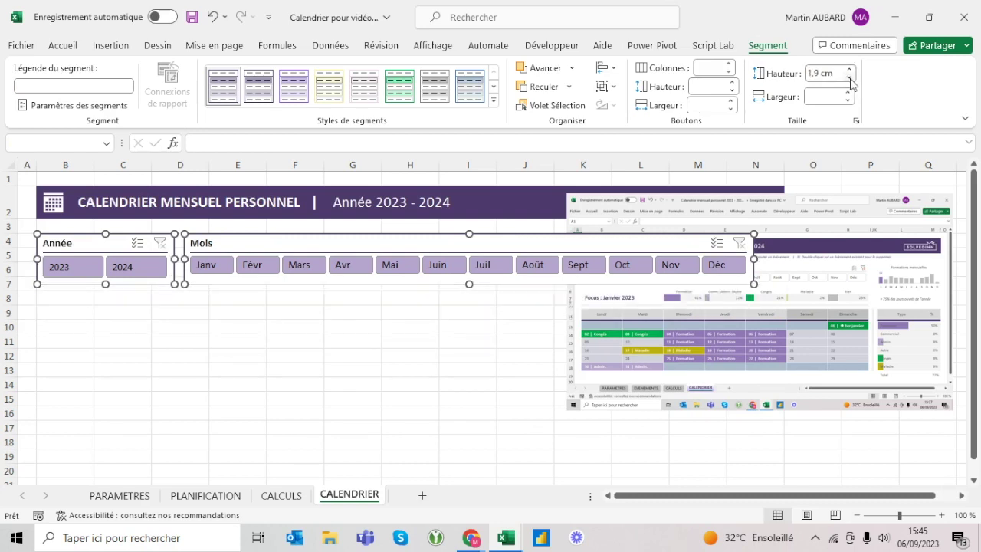
left_click(849, 78)
left_click(850, 70)
left_click(411, 298)
Step: Raise the Mois slicer's button height to 0.8 cm to match the years
left_click(314, 243)
left_click(767, 45)
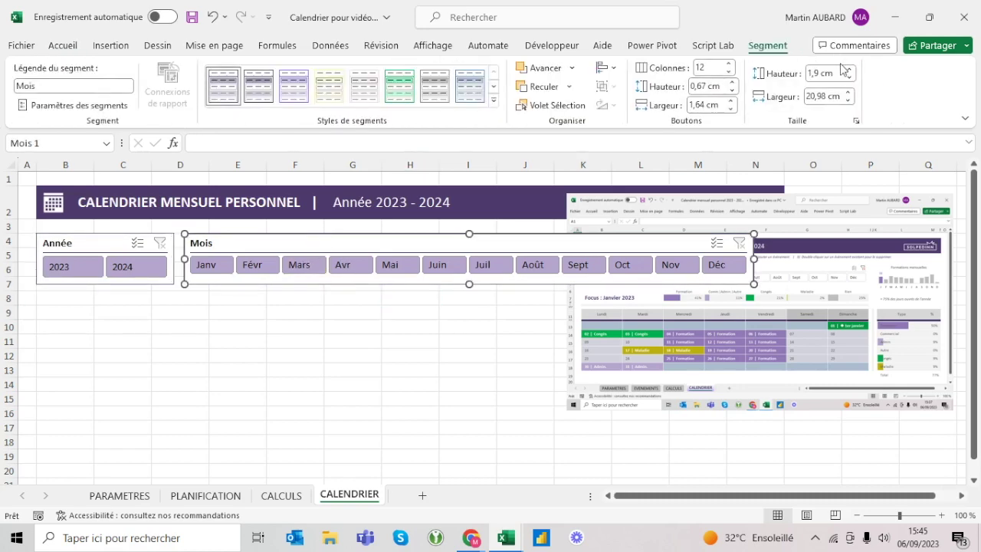
left_click(732, 82)
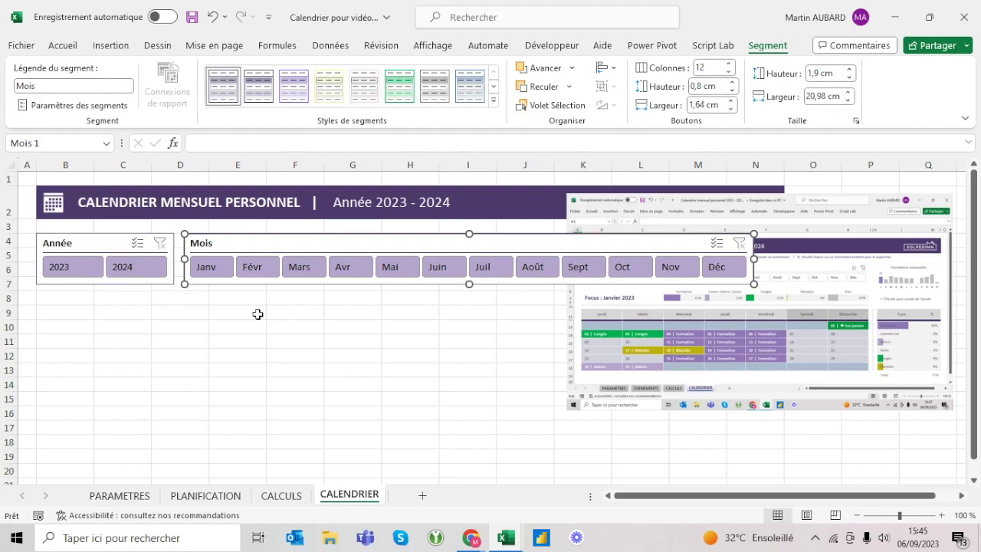
key("Escape")
left_click(268, 247)
left_click(220, 317)
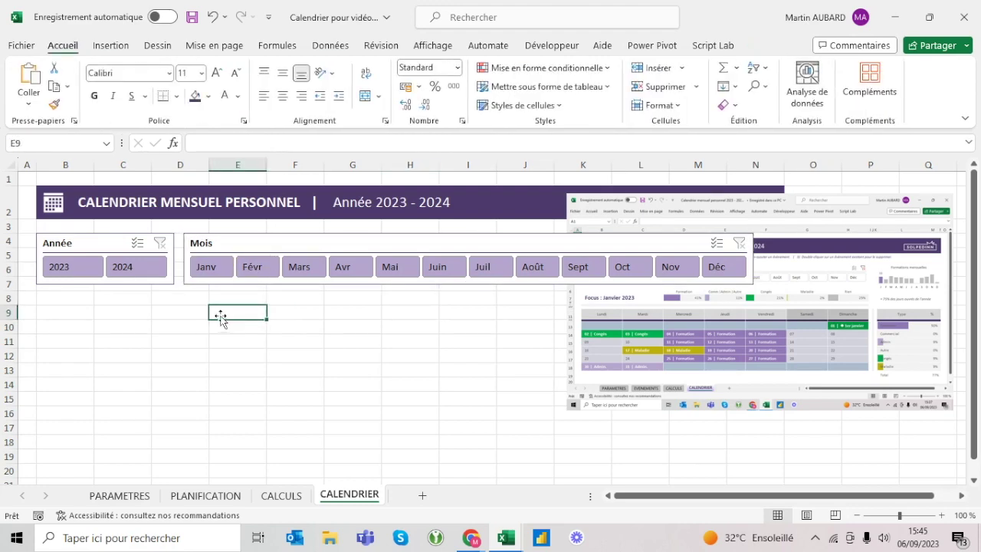
left_click(253, 268)
left_click(339, 268)
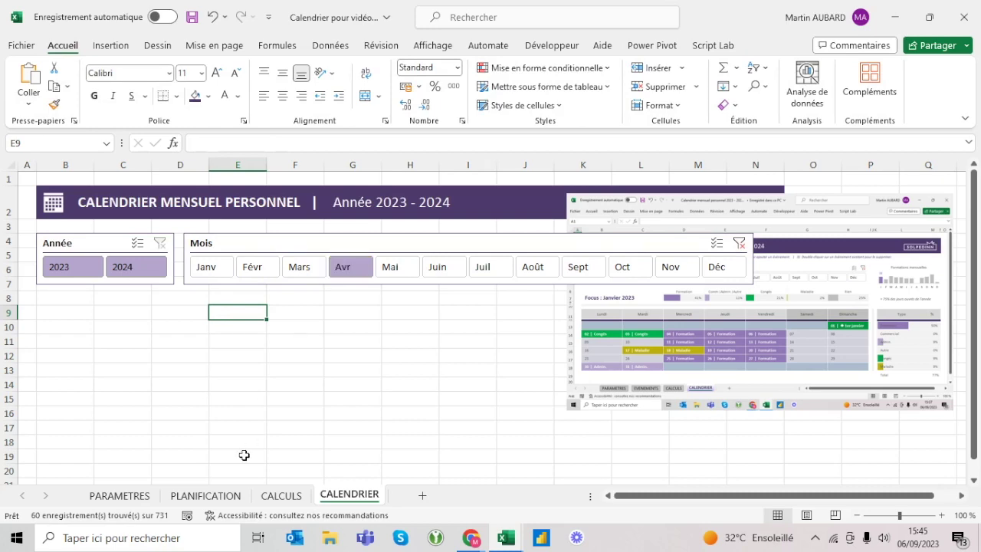
left_click(122, 274)
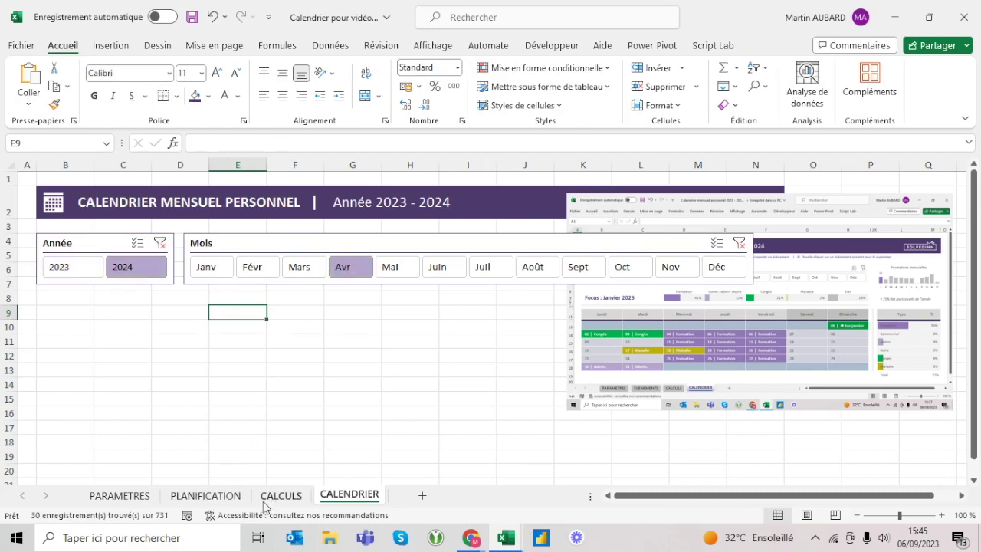
left_click(225, 499)
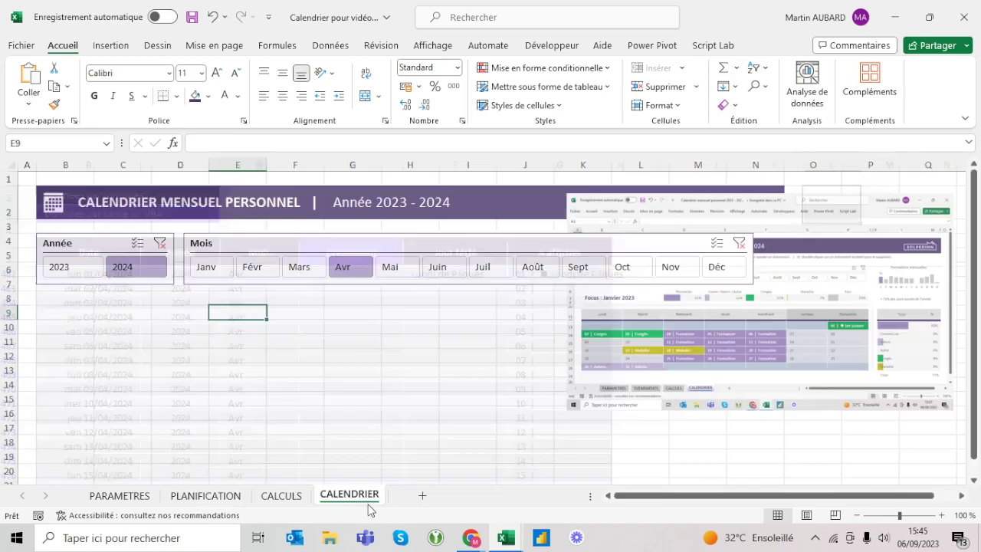
left_click(370, 505)
left_click(161, 243)
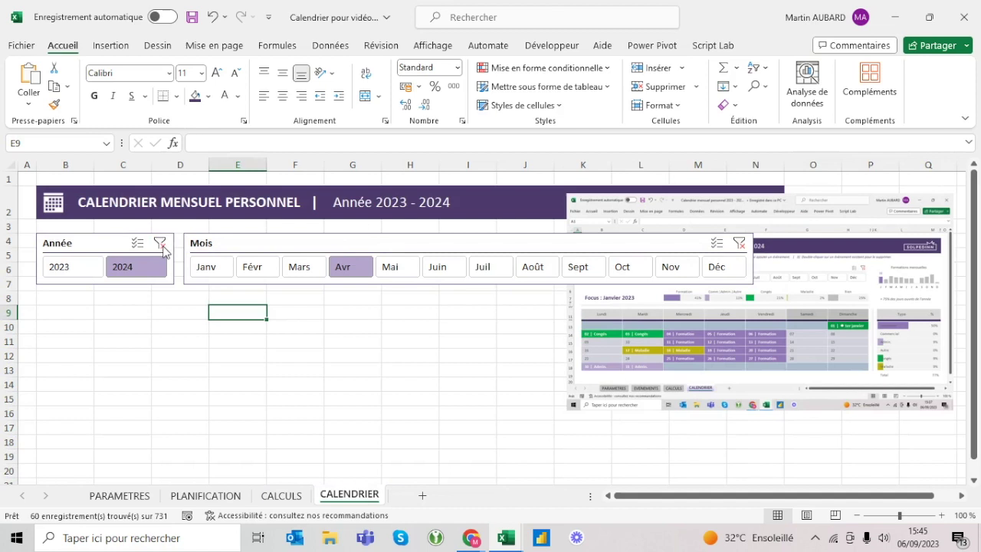
left_click(740, 242)
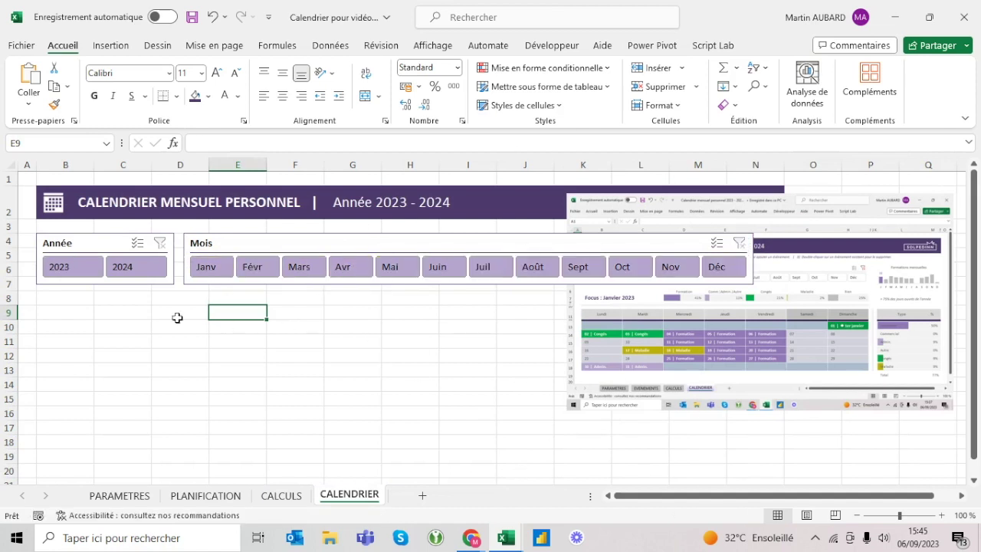
left_click_drag(84, 299, 539, 423)
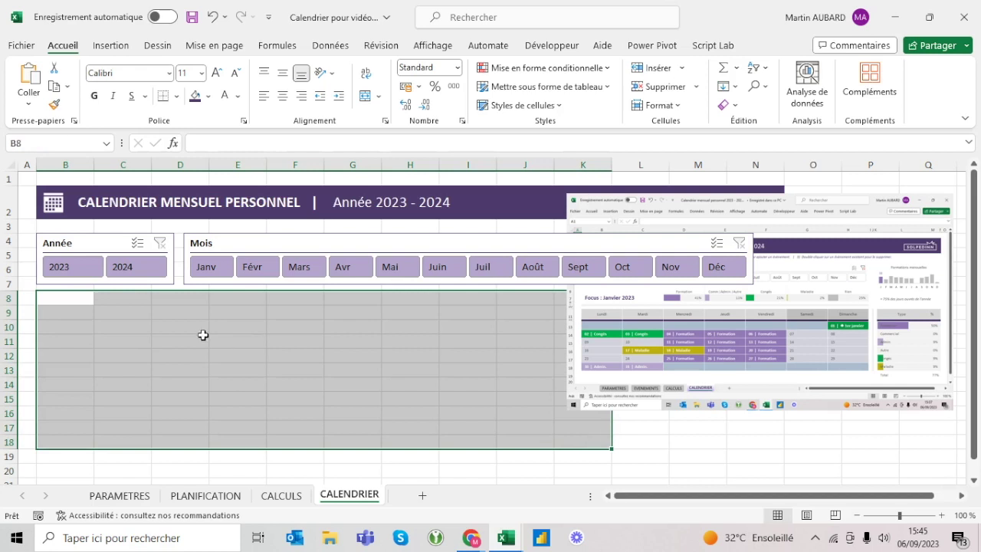
Step: Enter 'Lundi' in cell B11 of the CALENDRIER sheet
left_click(70, 314)
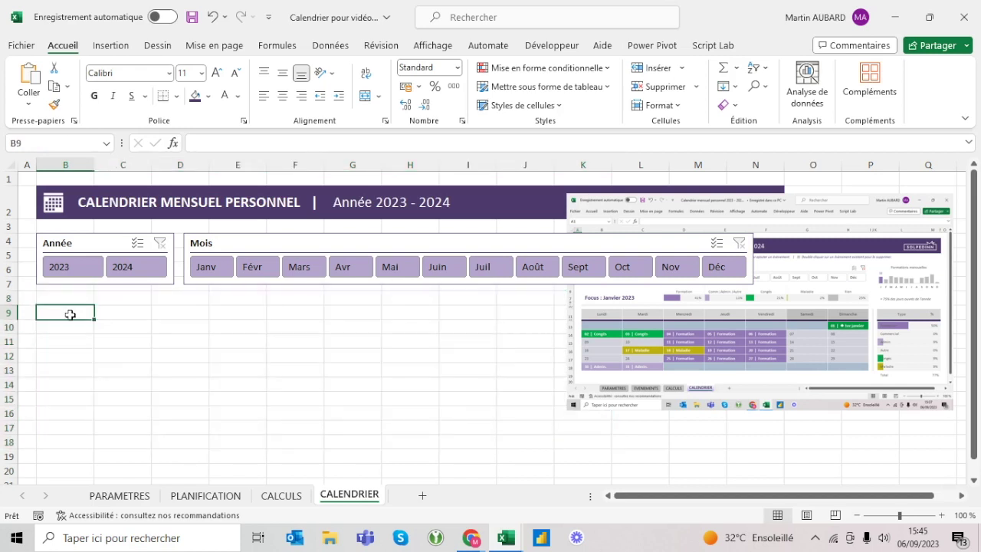
left_click(66, 328)
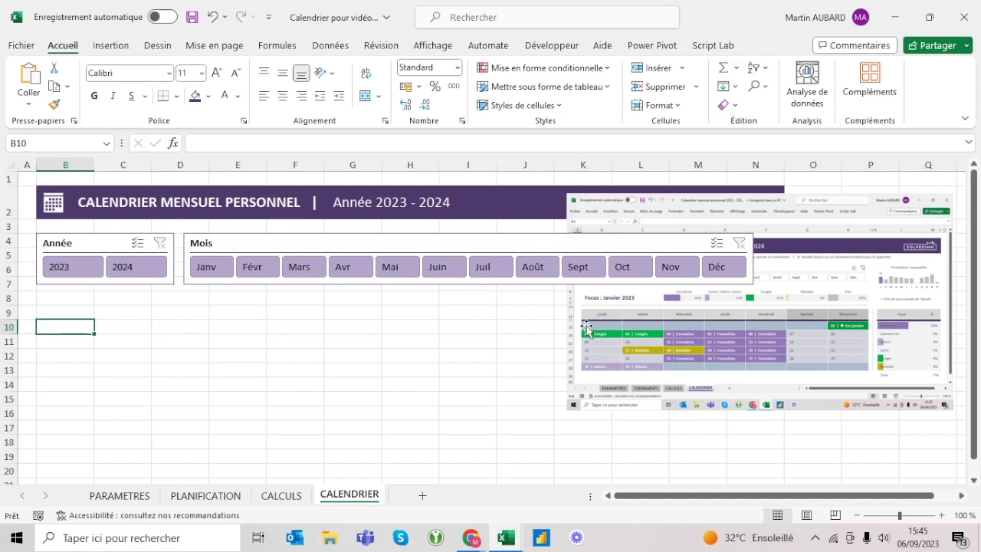
left_click(45, 338)
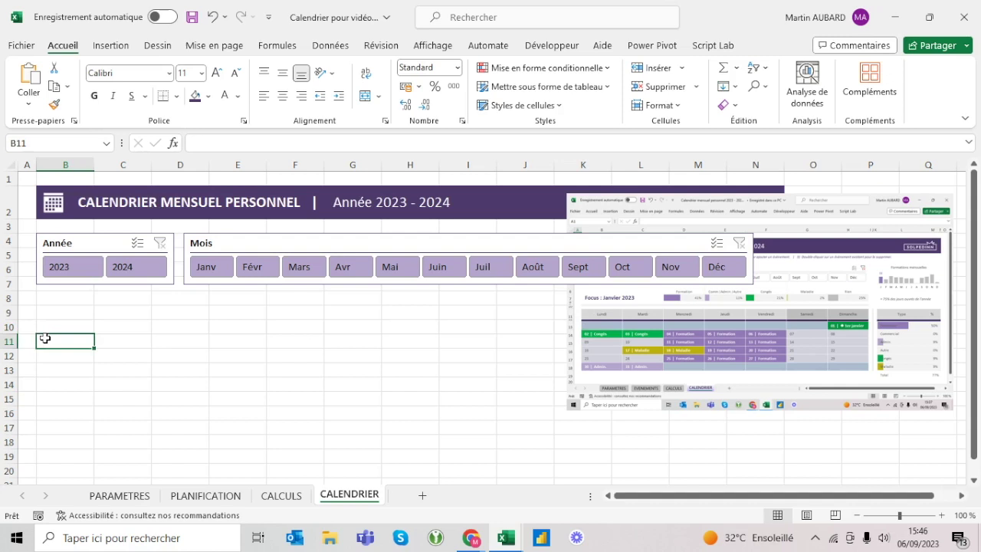
type("Lundi")
key("Return")
left_click(45, 338)
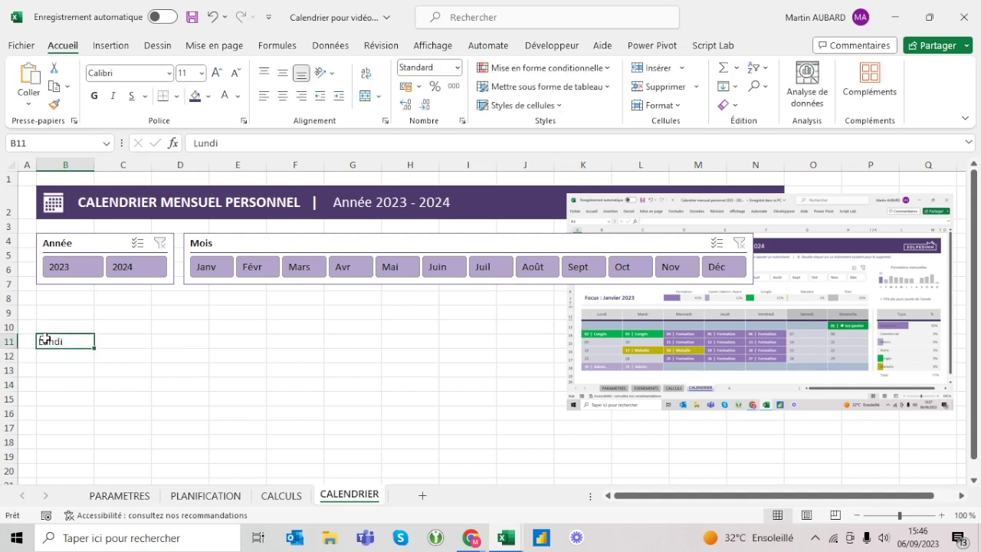
Step: Switch to the finished reference calendar and select its columns B and C
key("alt+Tab")
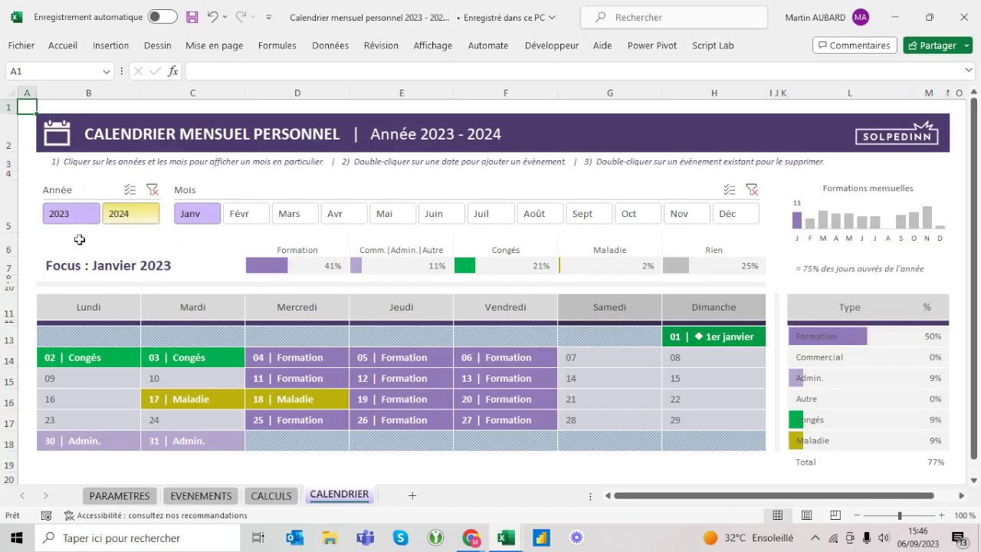
left_click(96, 94)
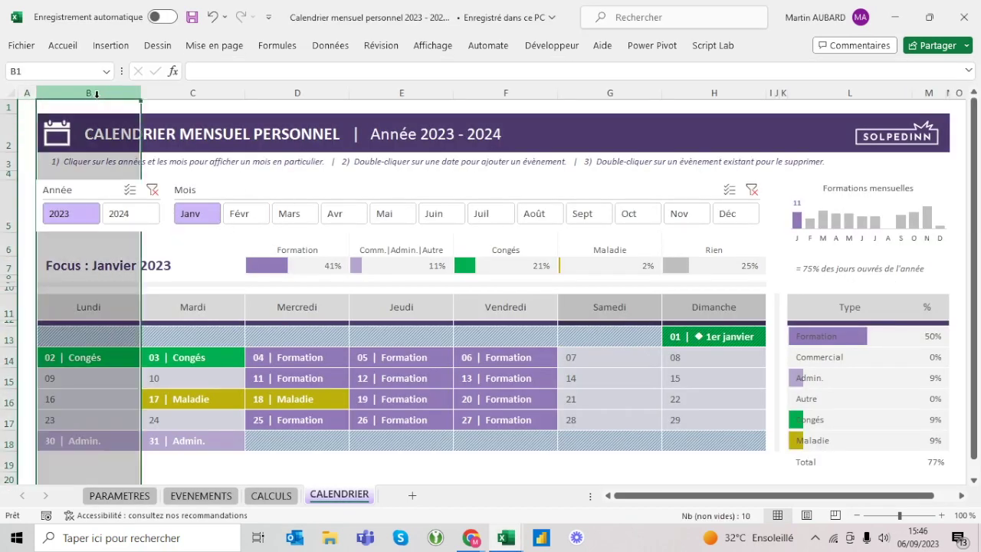
left_click(197, 92)
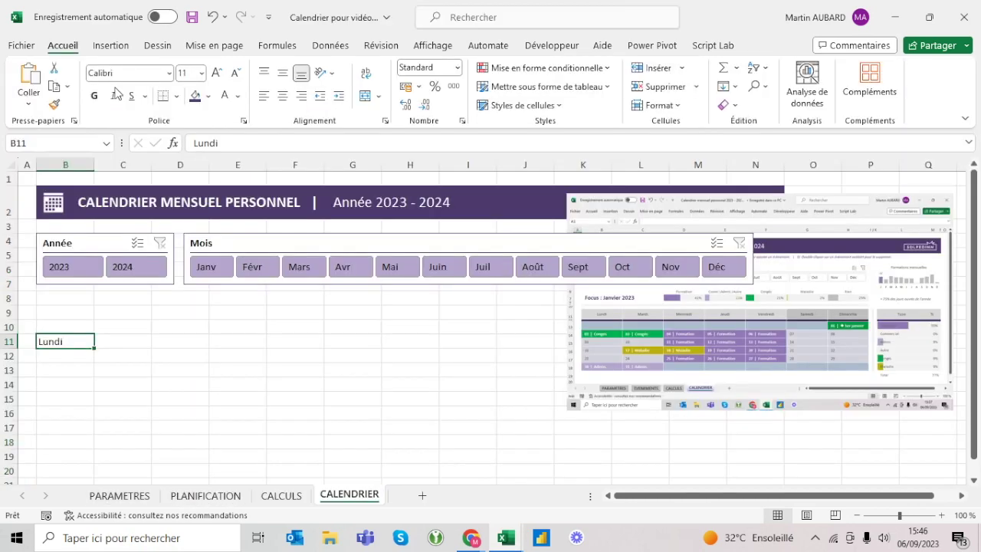
Step: Fill B11 rightward to get Lundi–Dimanche in B11:H11, clear the extra Lundi, and select columns B:H
left_click_drag(94, 348, 513, 332)
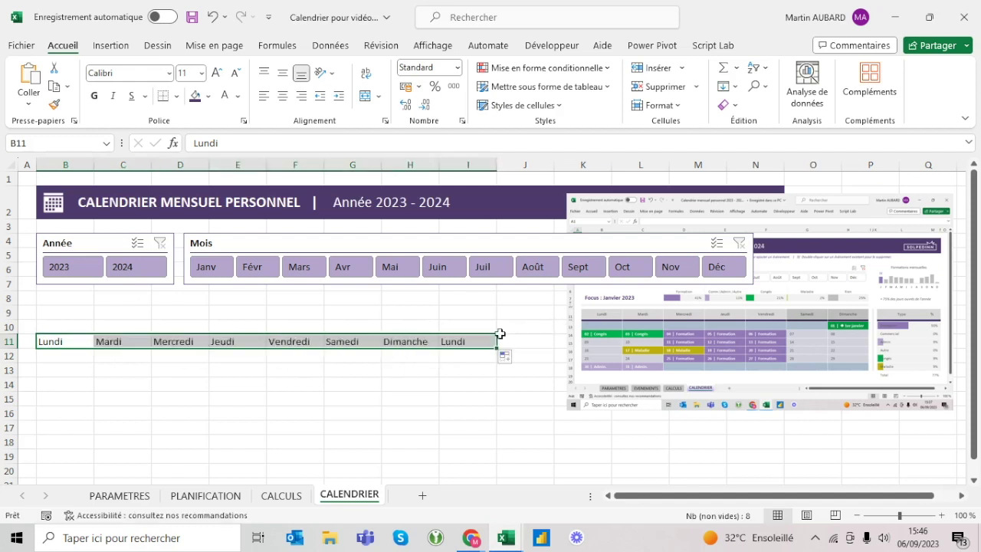
left_click(472, 157)
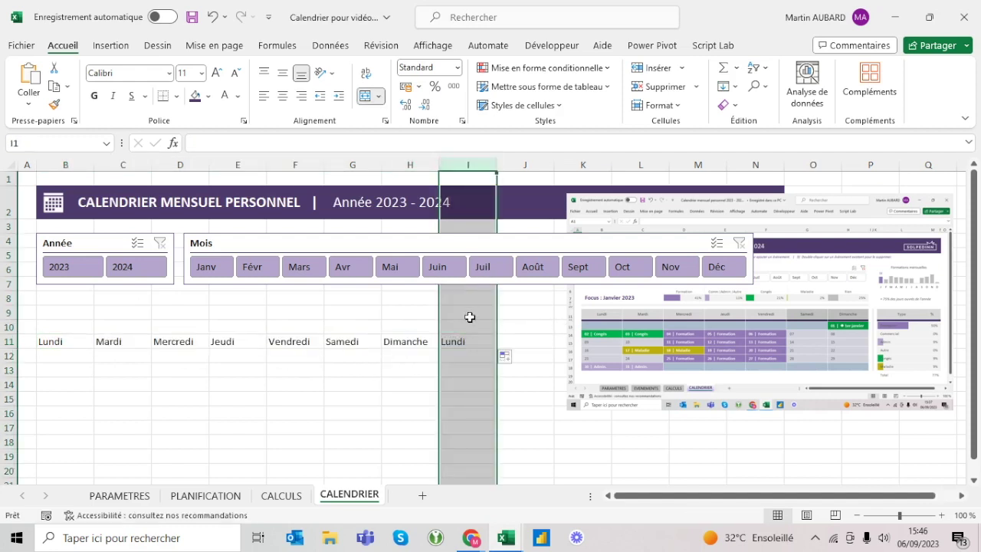
key("Escape")
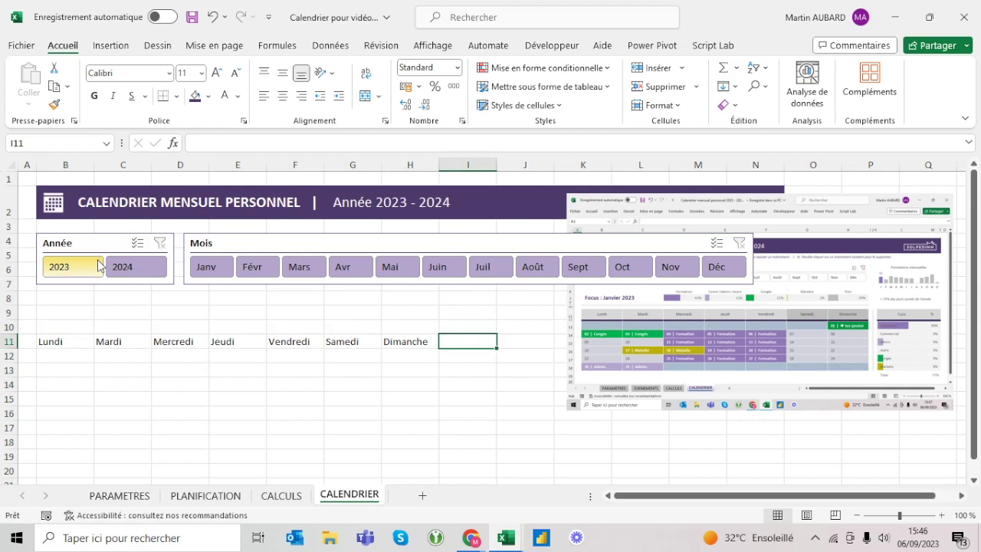
left_click(62, 162)
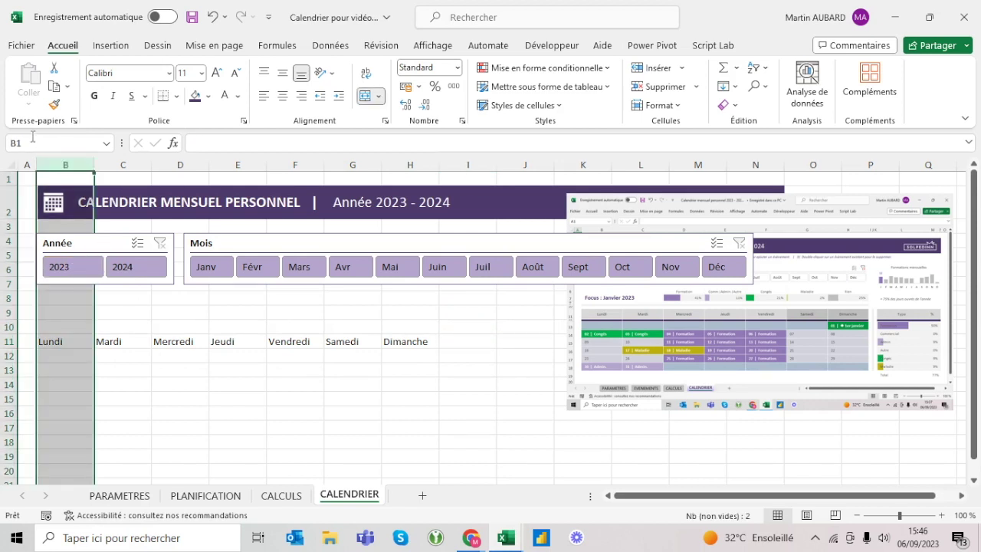
left_click_drag(61, 162, 411, 173)
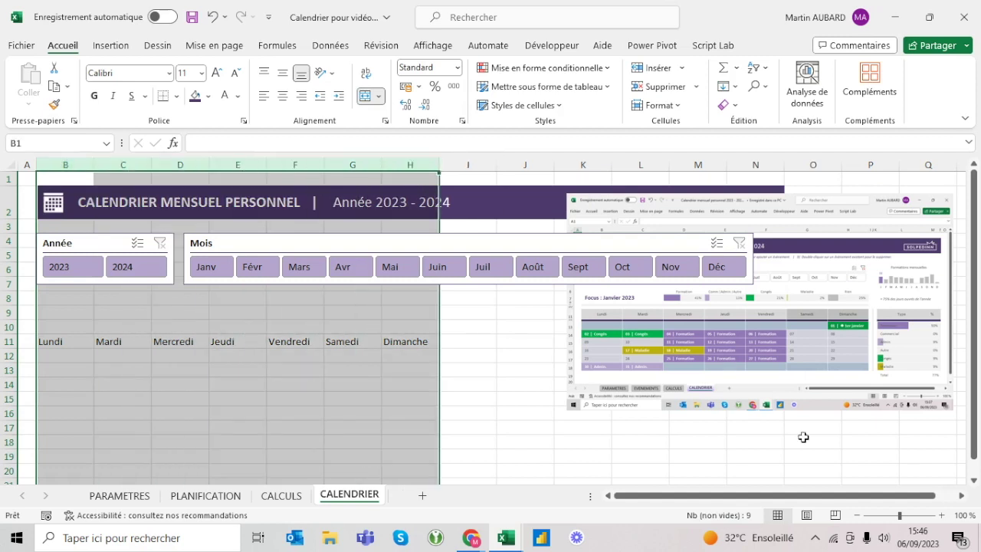
left_click(857, 516)
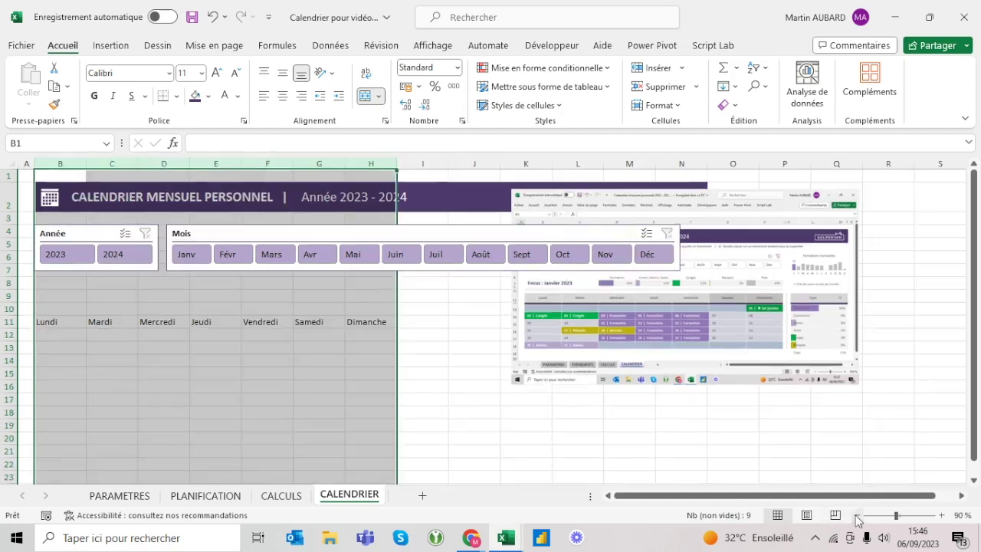
Step: Set the width of columns B through H to 15, then change it to 20
left_click(857, 515)
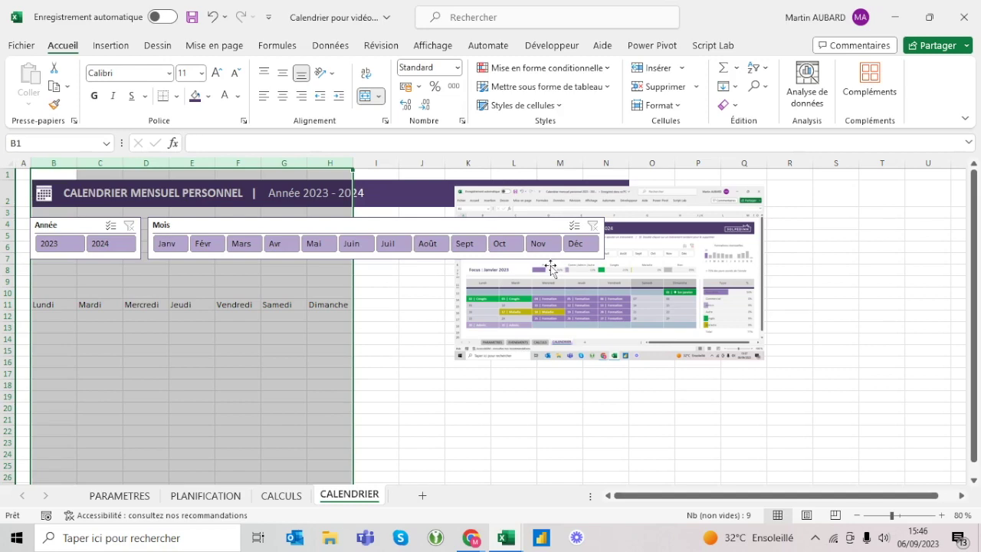
left_click(942, 515)
left_click(942, 515)
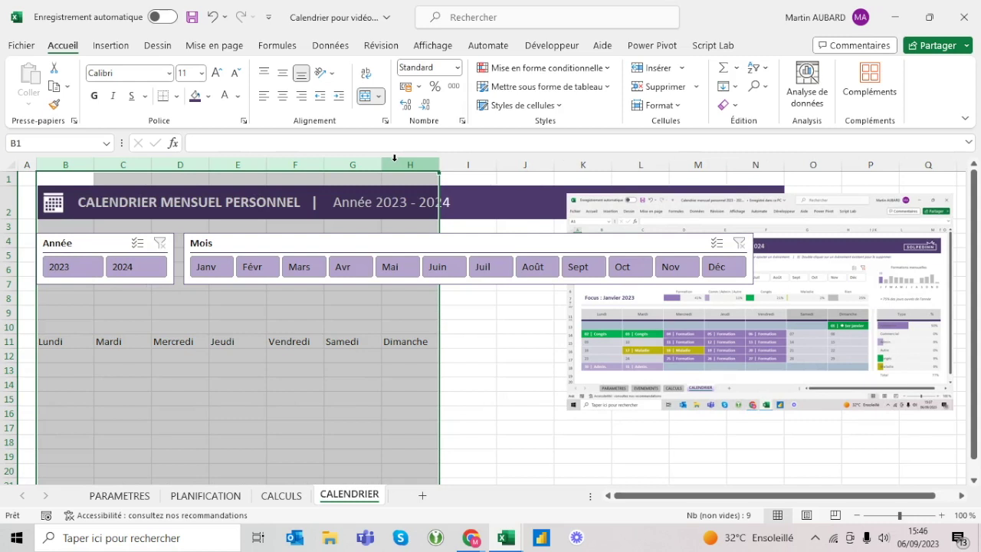
right_click(395, 157)
left_click(478, 386)
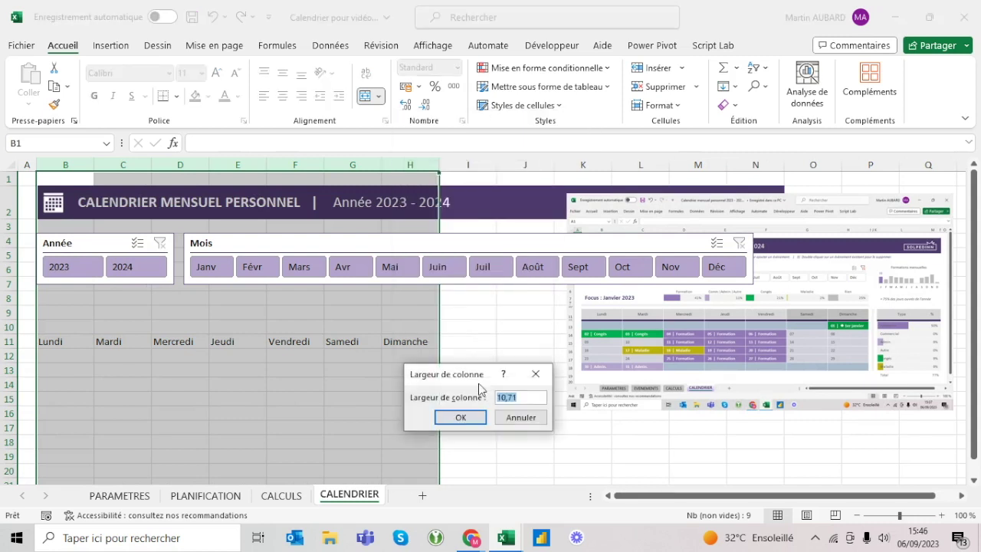
type("15")
key("Return")
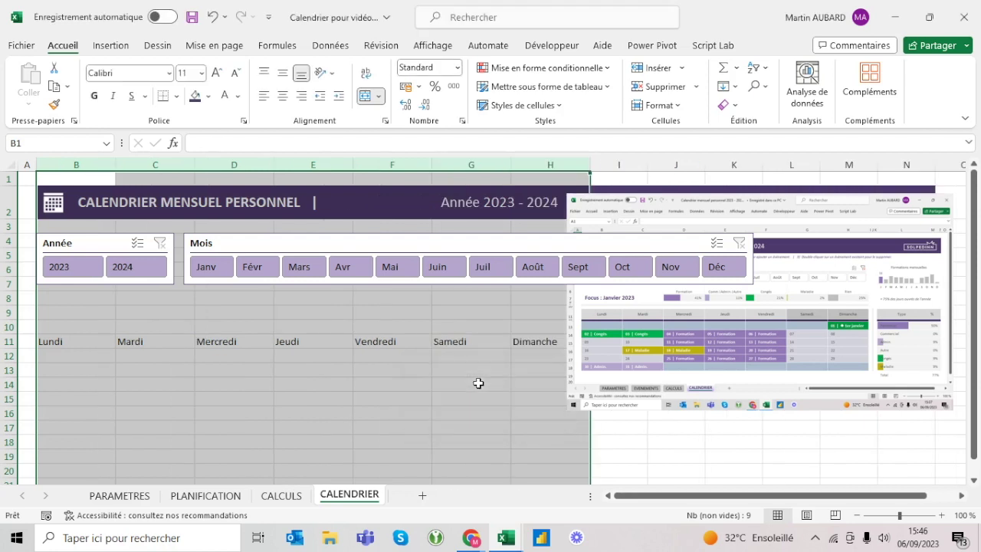
right_click(547, 161)
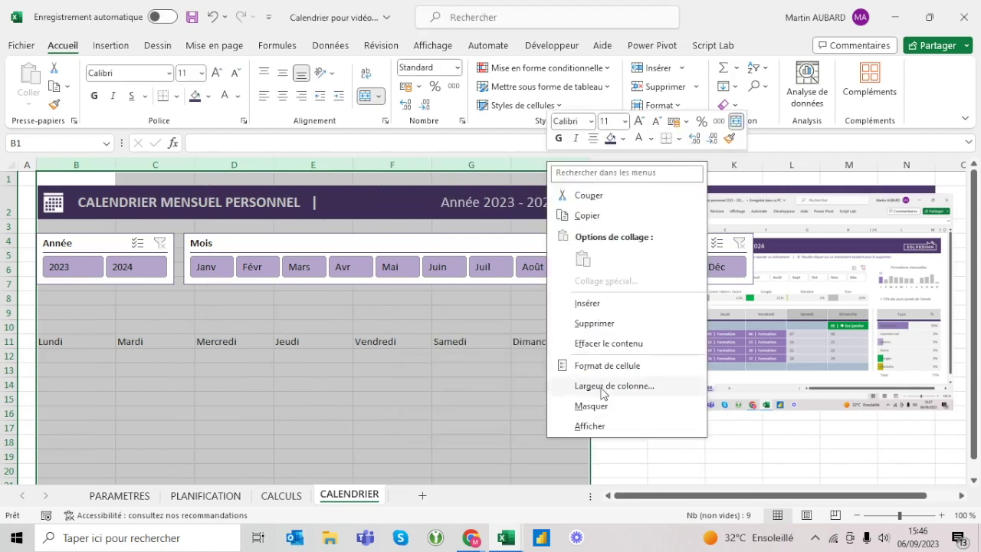
left_click(602, 386)
type("20")
key("Return")
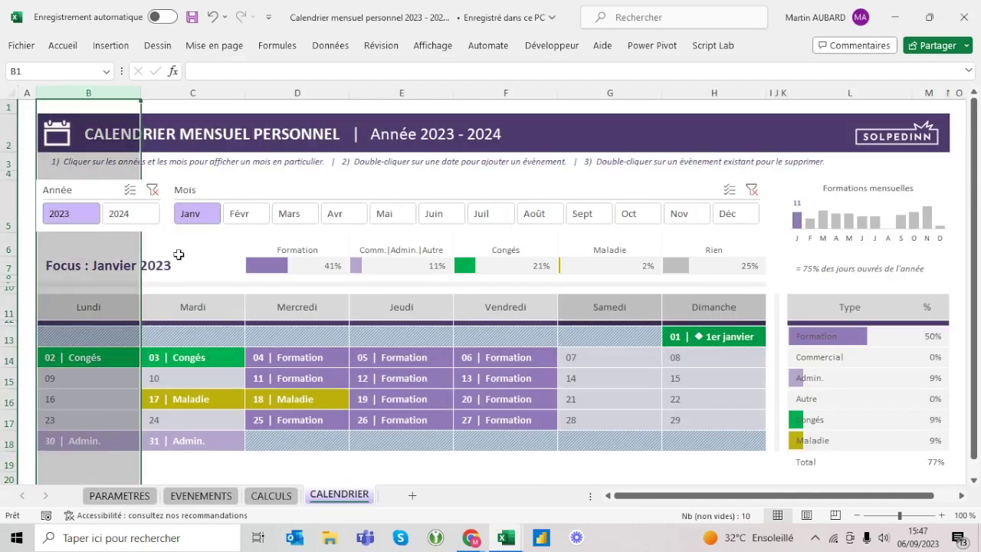
Step: Check column C's width in the reference calendar without changing it
right_click(192, 93)
left_click(269, 313)
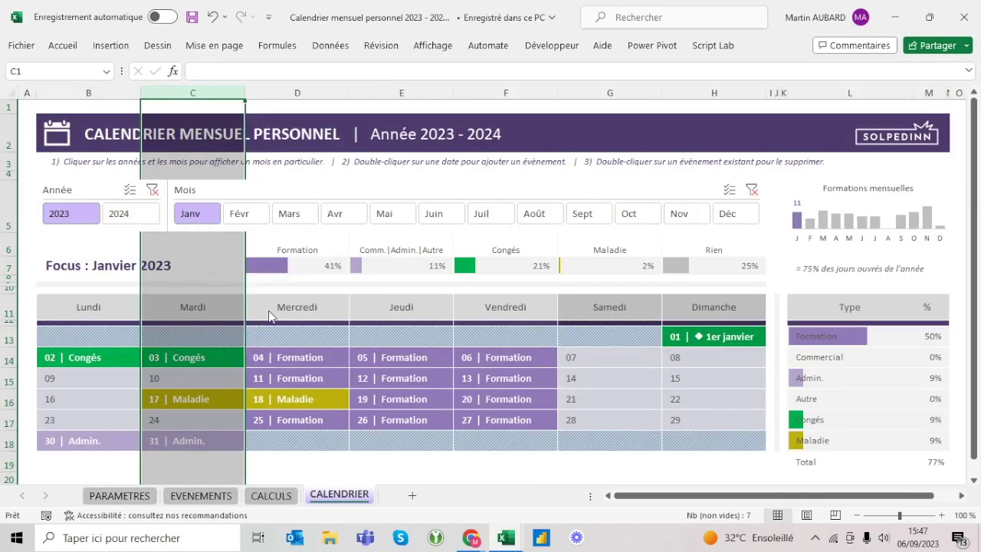
key("Return")
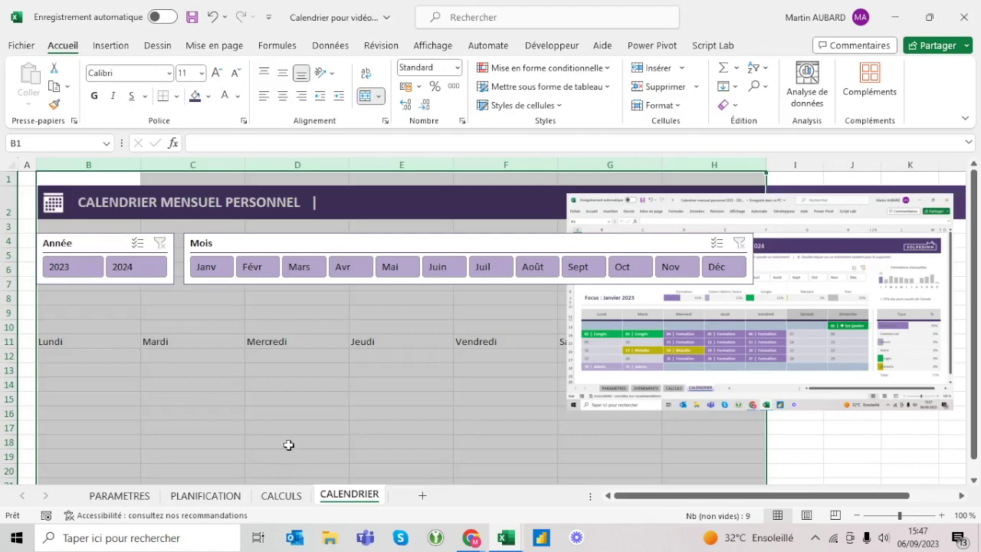
left_click(251, 359)
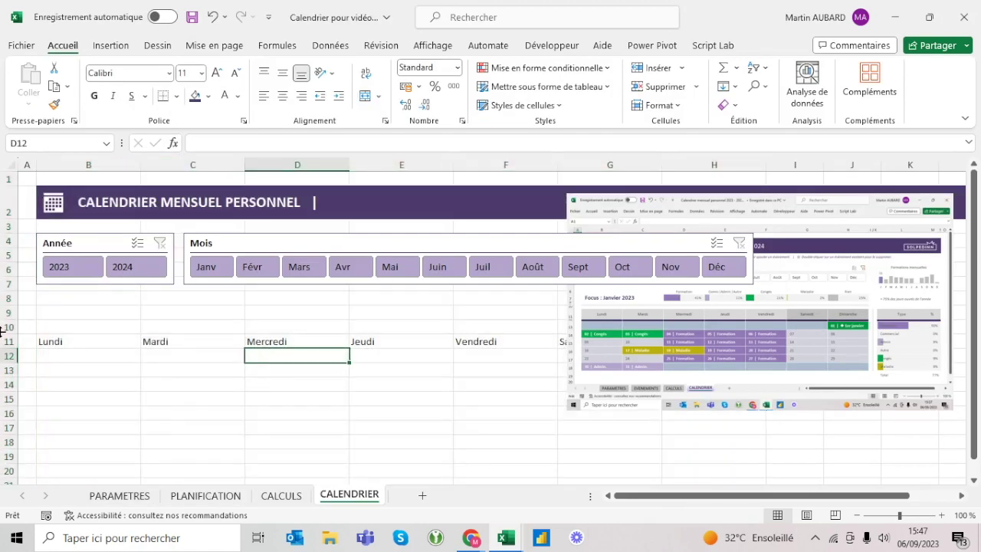
Step: Make row 11 taller (about 28.50) and hide row 12 by setting its height to 0
left_click_drag(5, 345, 7, 358)
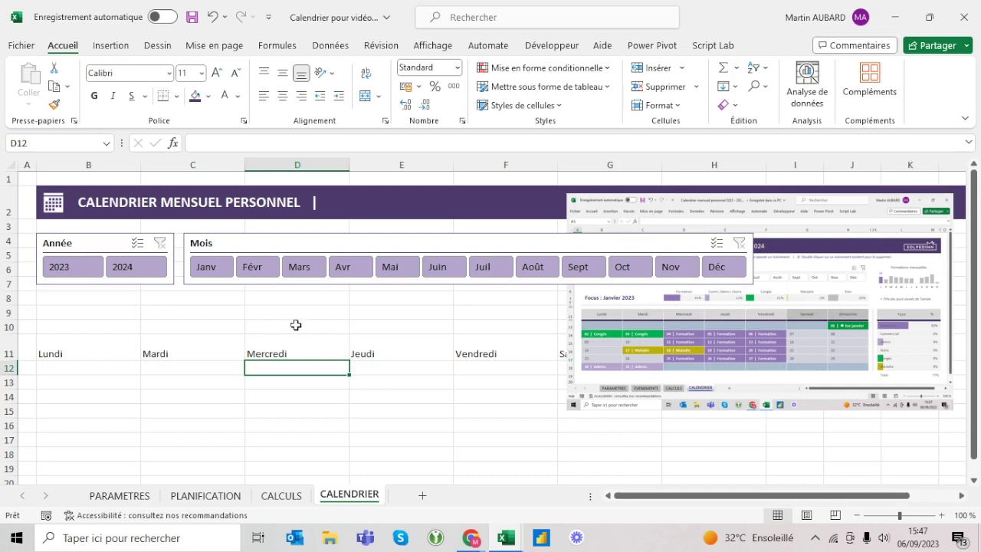
right_click(10, 368)
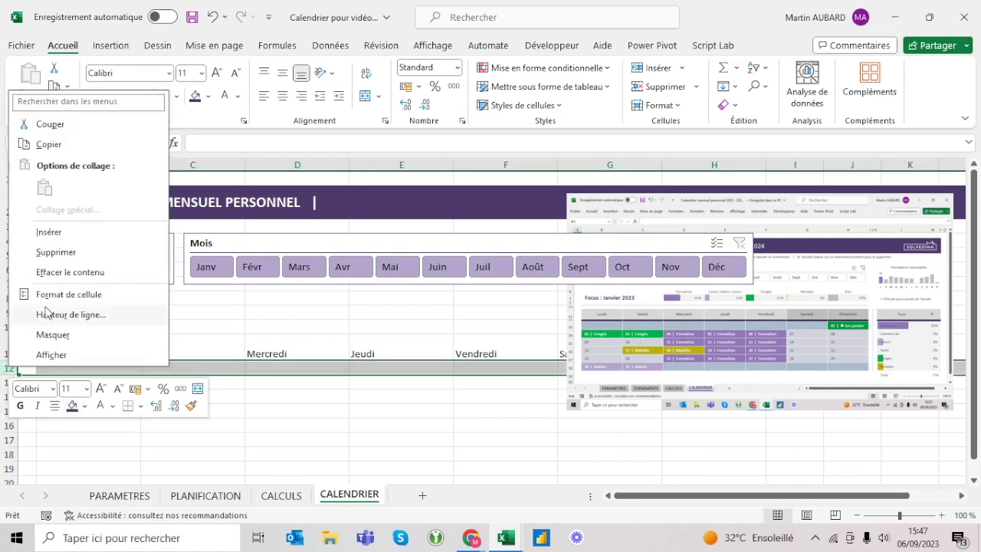
left_click(62, 314)
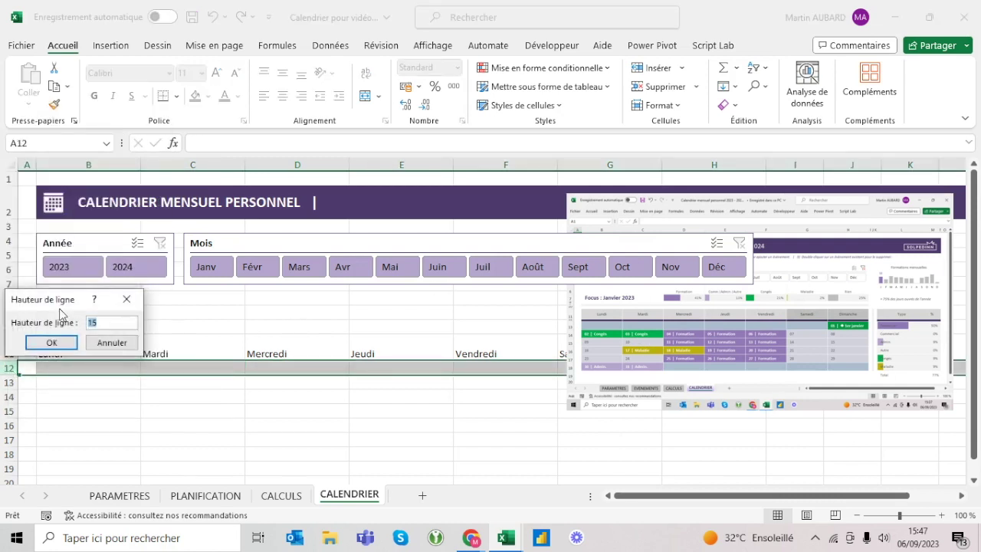
type("0")
key("Return")
Step: Move the reference screenshot right so the Samedi and Dimanche headers are visible
left_click(59, 345)
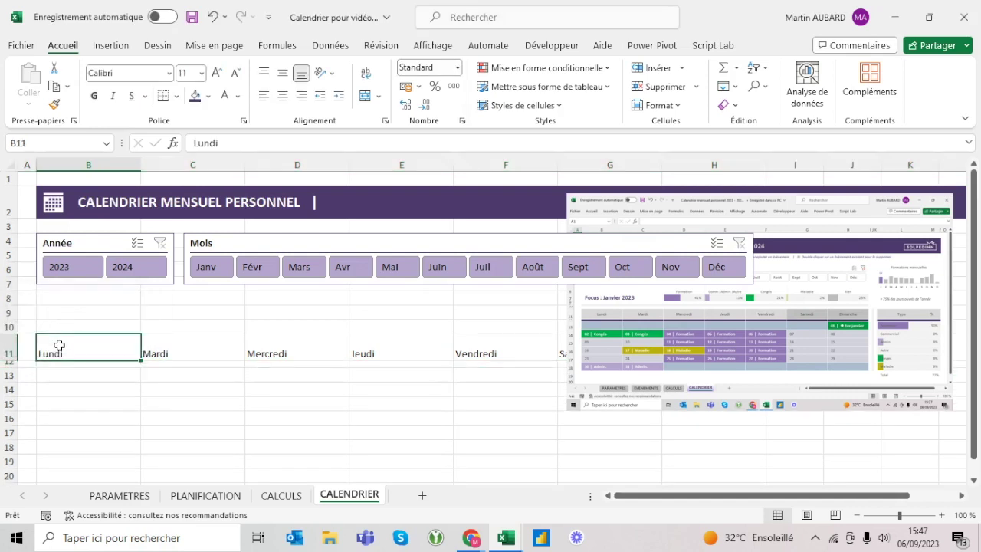
key("shift+Right")
key("shift+Right")
key("shift+Right")
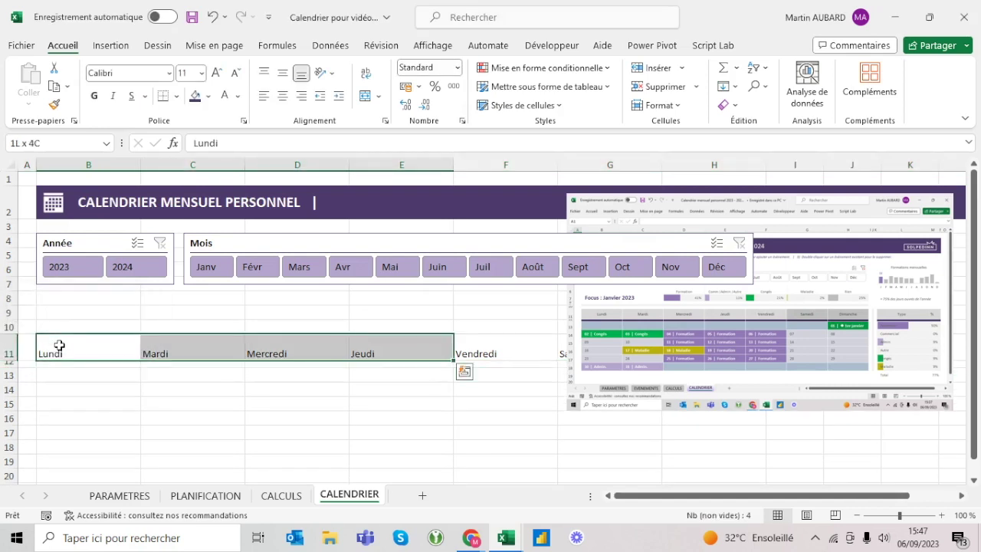
left_click_drag(649, 356, 860, 362)
left_click(92, 348)
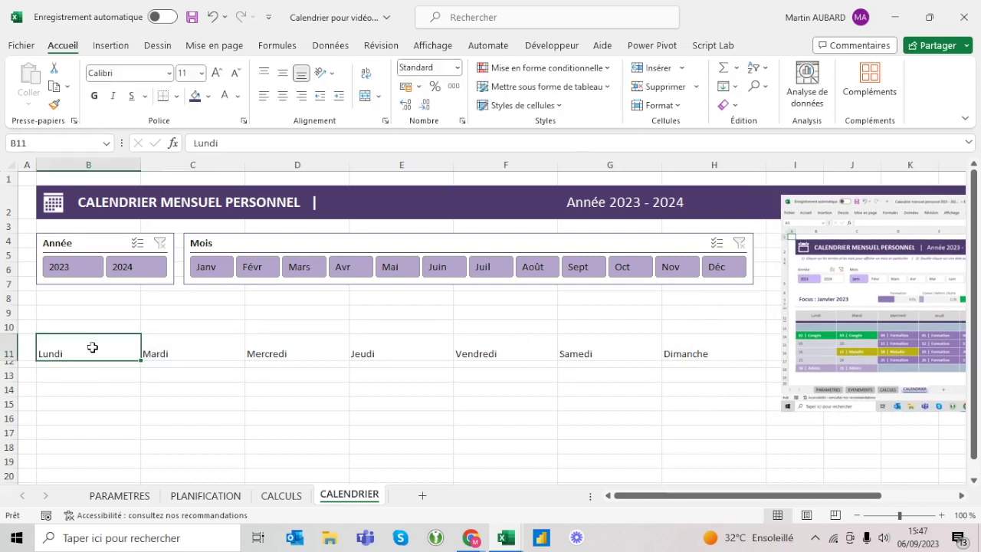
Step: Centre the B11:H11 weekday headers, fill them light grey, and colour their text dark grey
key("ctrl+shift+Right")
left_click(282, 96)
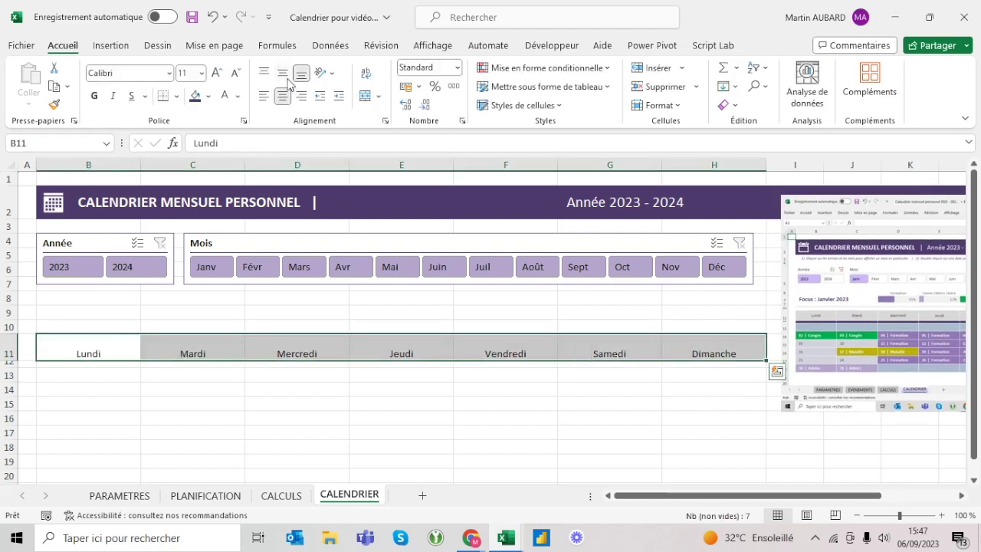
left_click(284, 72)
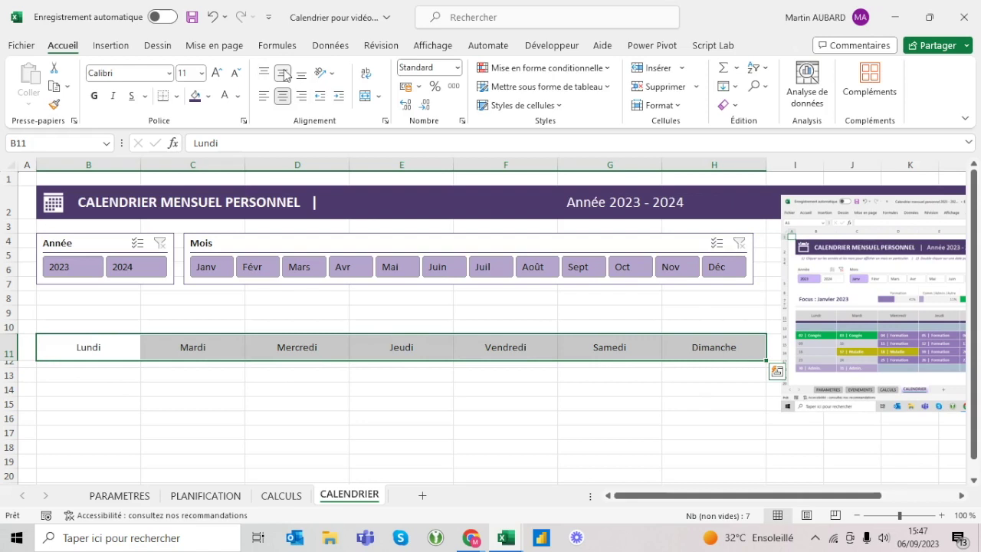
left_click(207, 96)
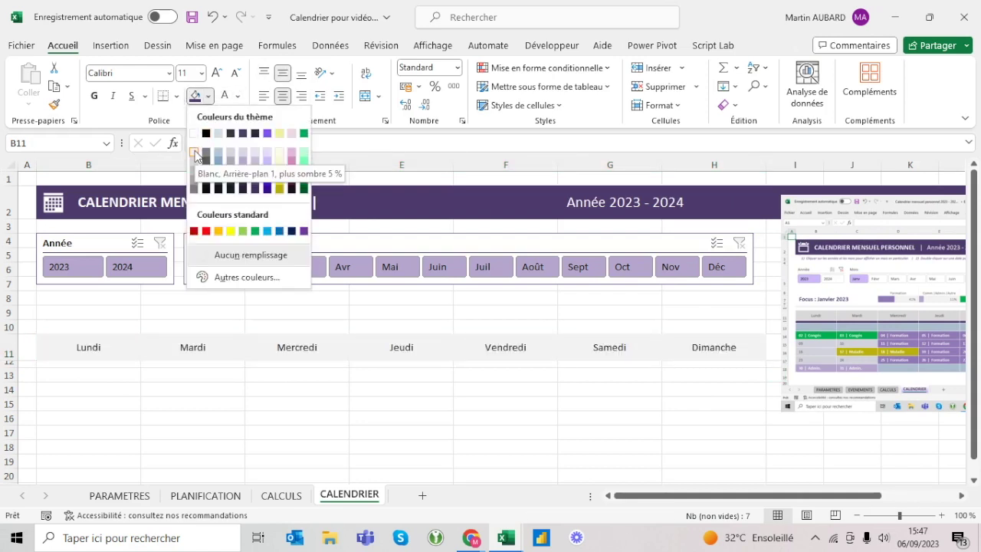
left_click(195, 157)
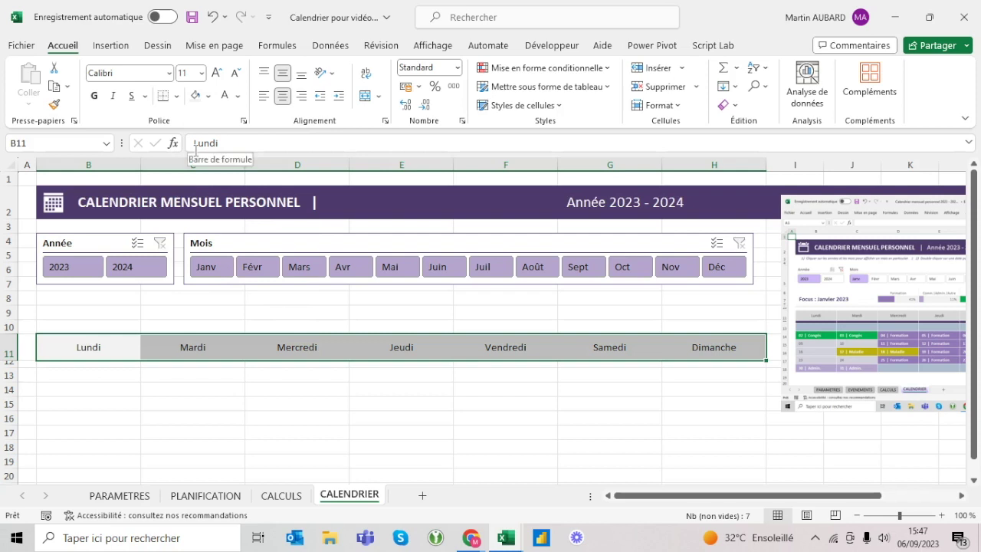
left_click(239, 96)
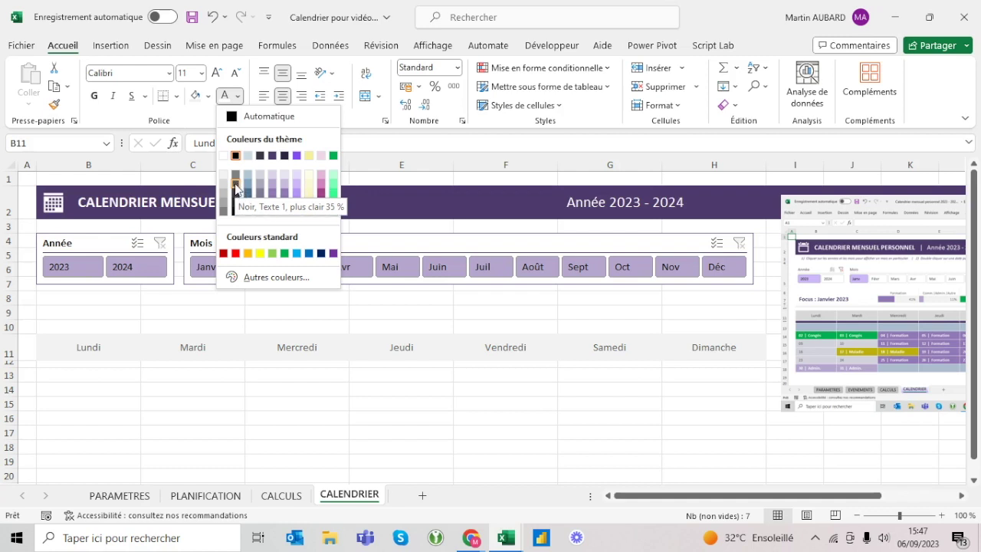
left_click(235, 188)
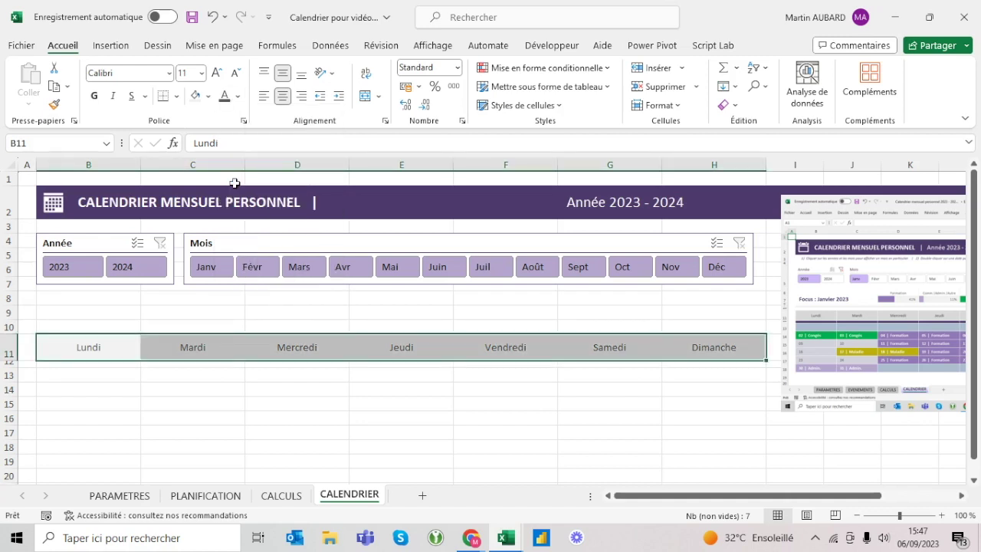
left_click(93, 98)
left_click(94, 102)
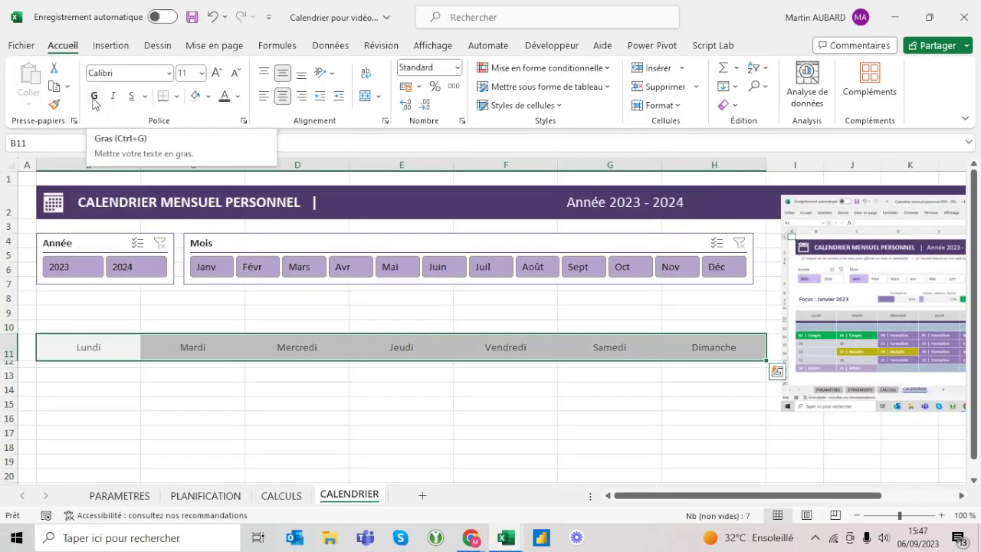
Step: Apply All Borders to B11:H11 using a chosen border line colour
left_click(176, 96)
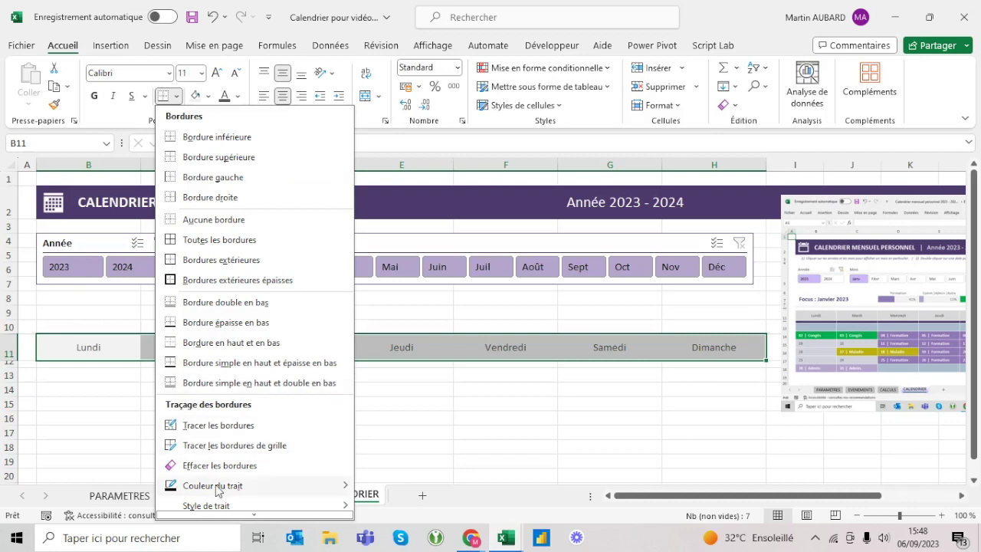
mouse_move(217, 491)
left_click(362, 392)
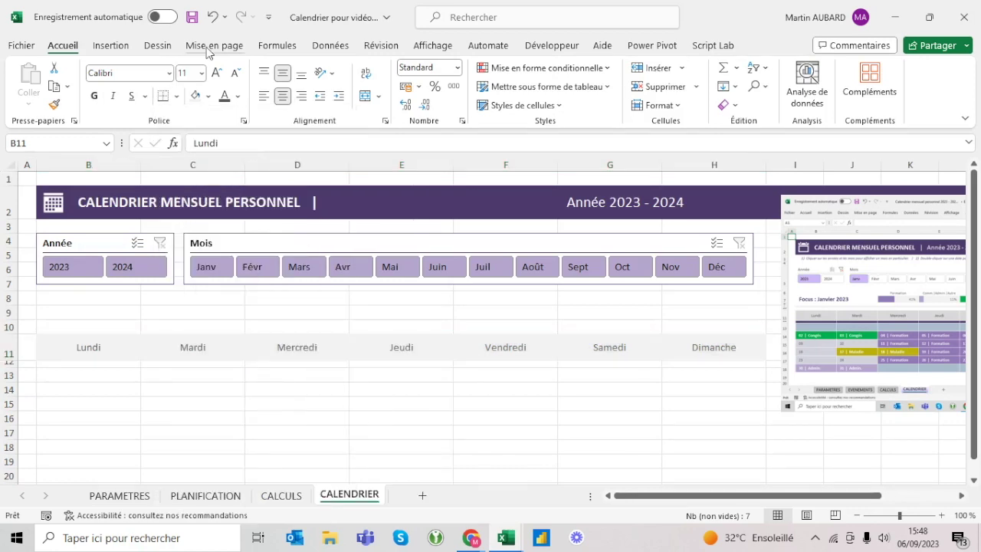
left_click(176, 95)
left_click(196, 238)
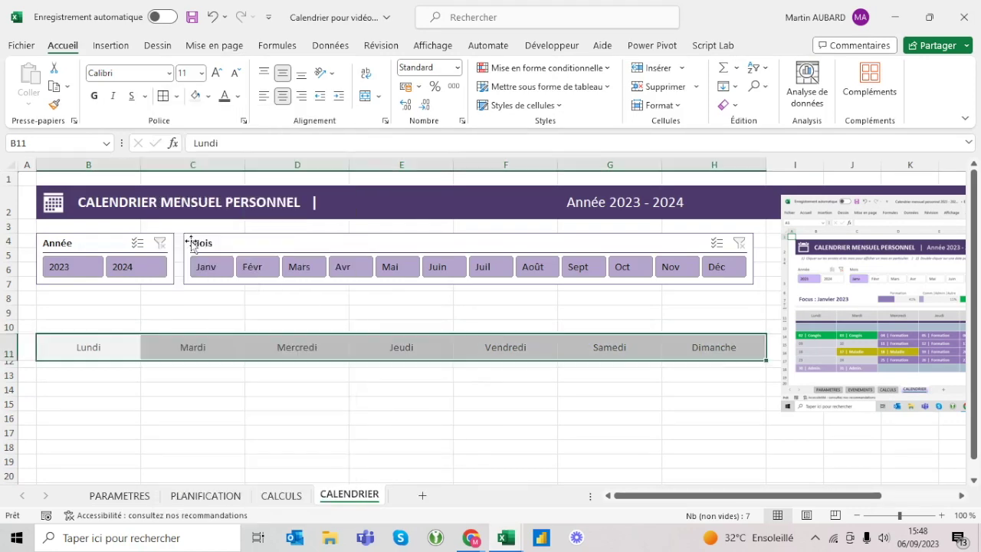
left_click(155, 445)
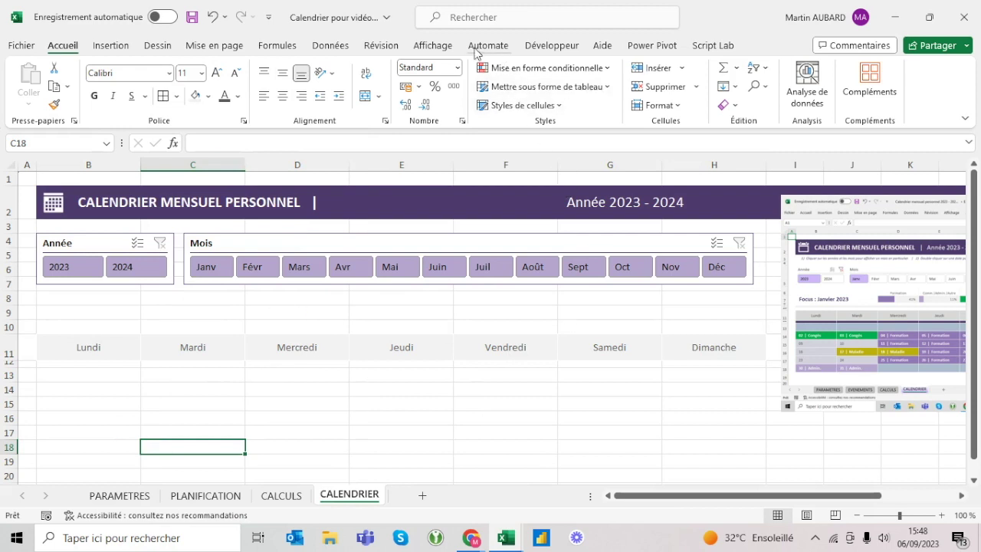
Step: Turn off Gridlines (Quadrillage) on the View (Affichage) tab
left_click(435, 45)
left_click(330, 100)
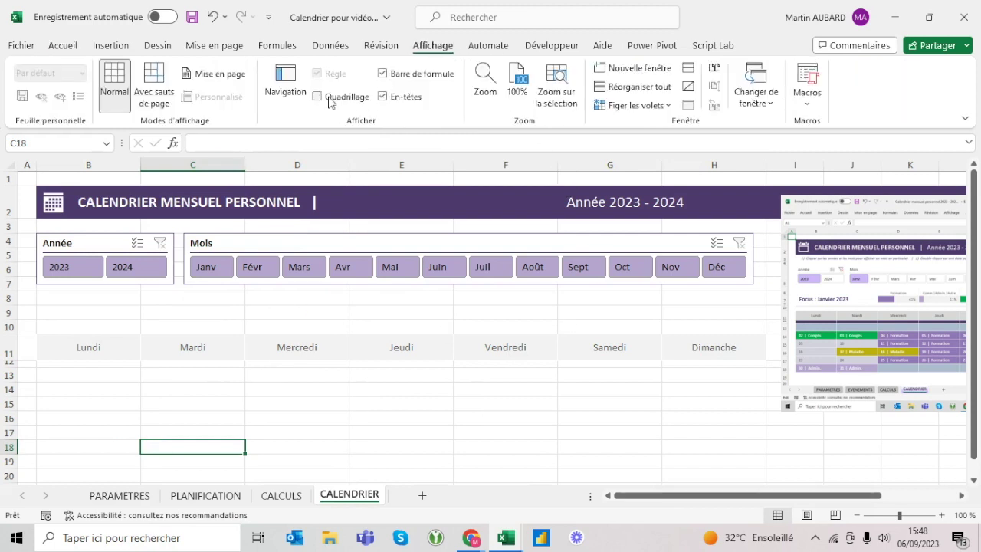
left_click(181, 299)
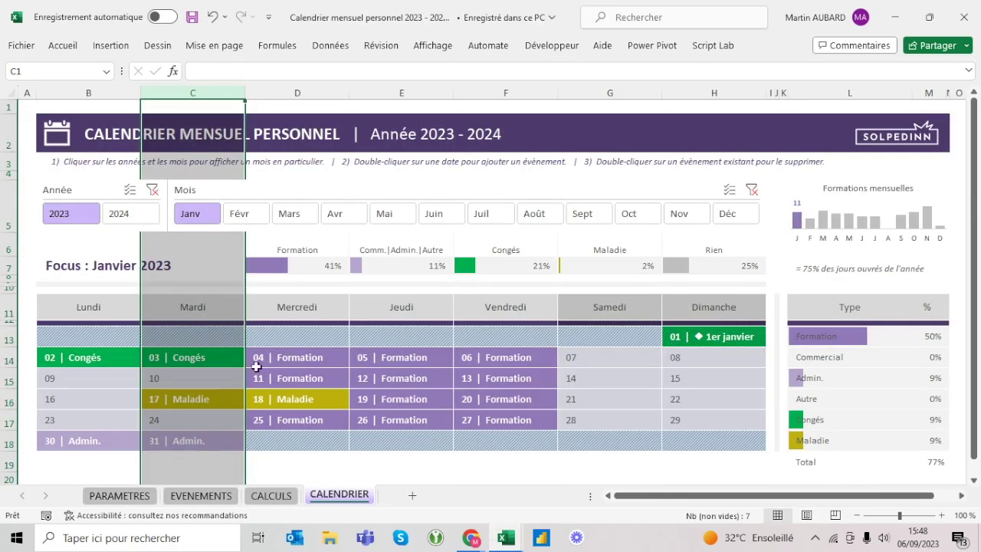
Step: Compare a day cell in the finished calendar, then select the Lundi–Dimanche headers
left_click(336, 427)
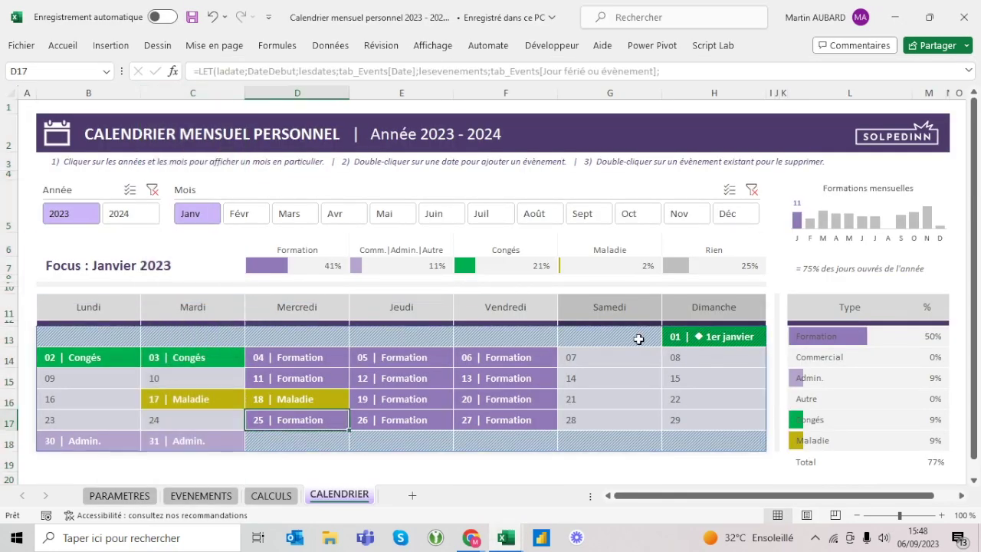
key("alt+Tab")
left_click_drag(87, 349, 692, 347)
left_click(63, 46)
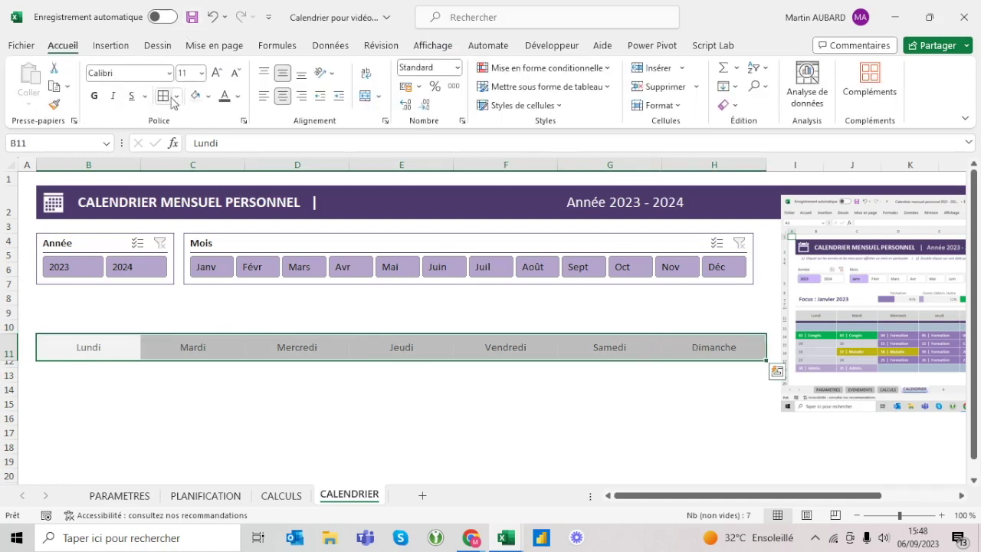
Step: Shade the Samedi and Dimanche headers (G11:H11) a darker grey
left_click(208, 96)
left_click_drag(606, 347, 676, 346)
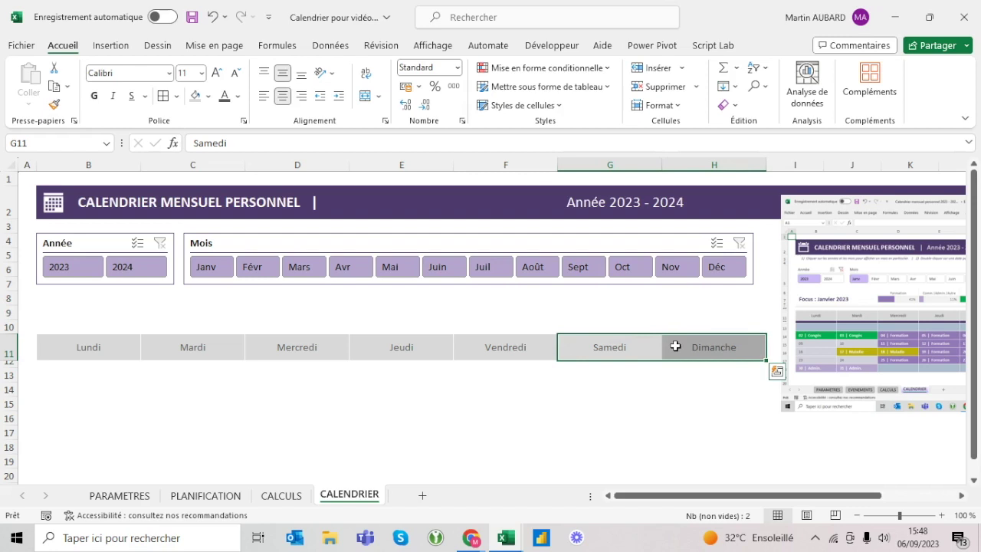
left_click(208, 96)
left_click(193, 163)
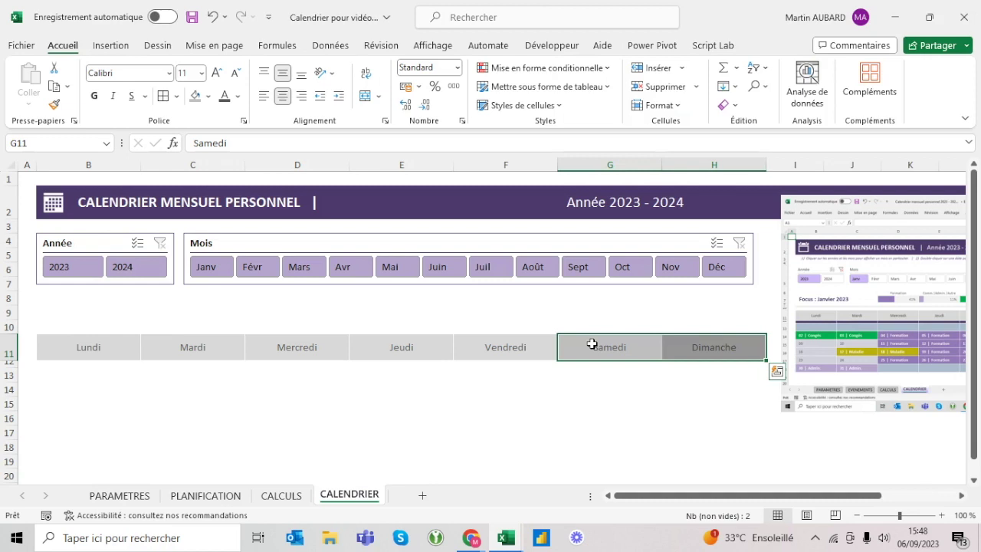
left_click(469, 349)
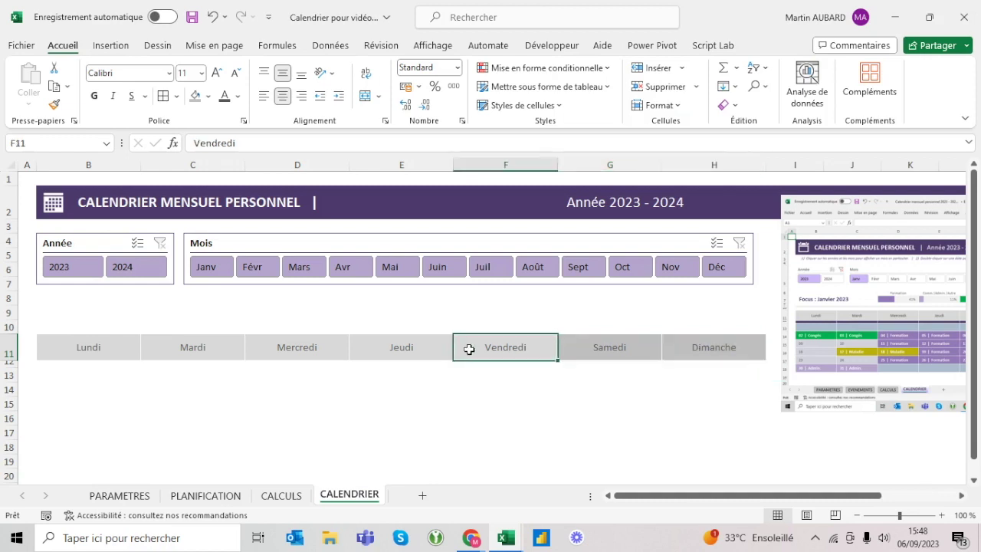
left_click_drag(84, 348, 679, 350)
left_click(641, 350)
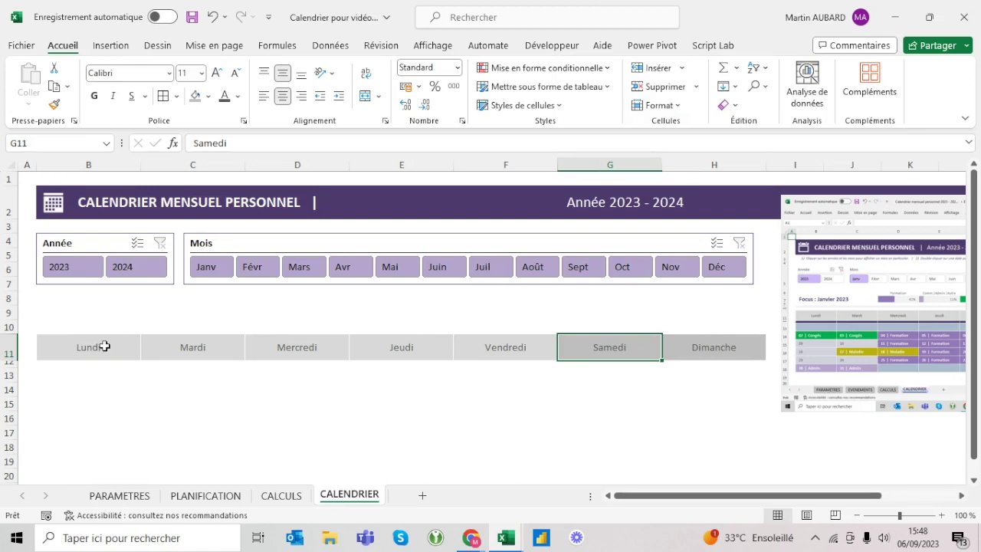
left_click(8, 349)
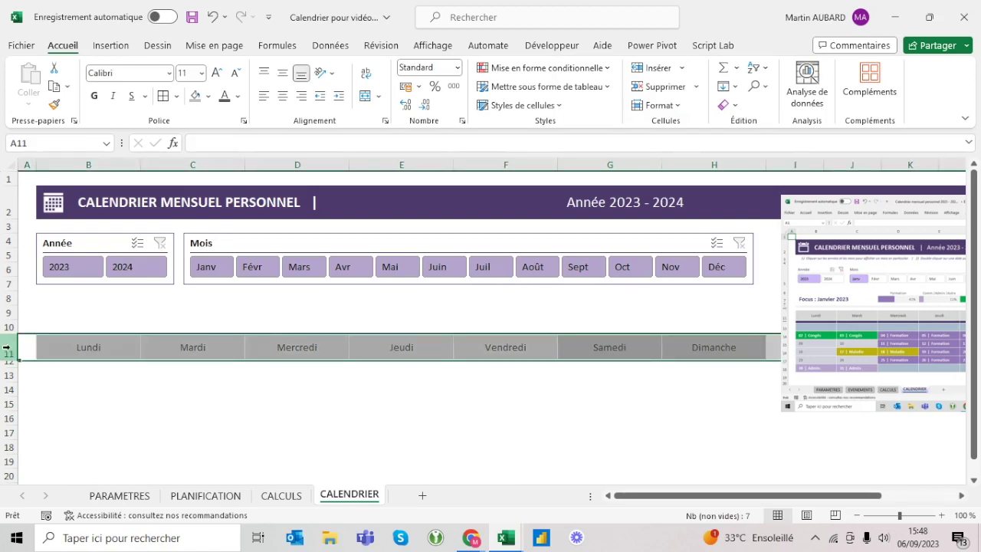
left_click(648, 350)
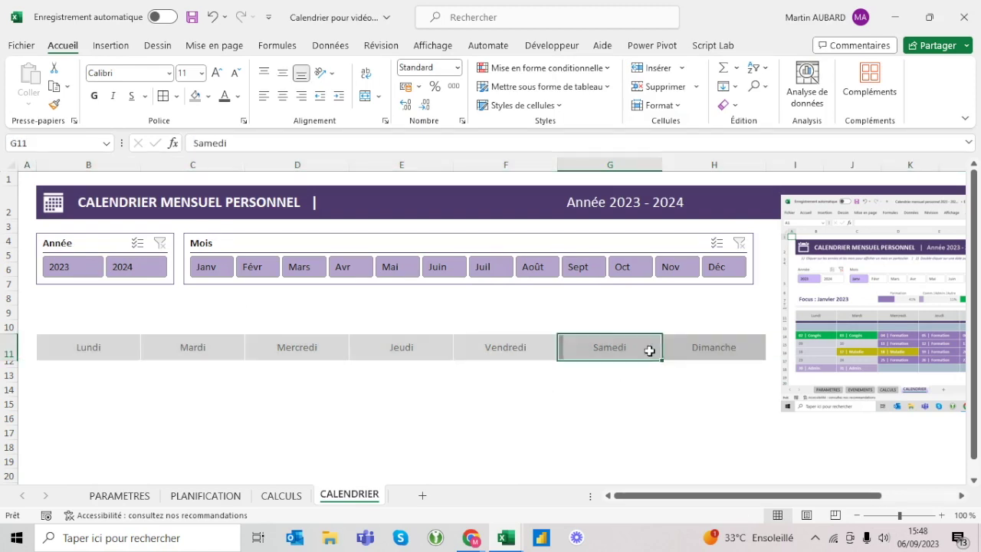
left_click_drag(649, 351, 738, 357)
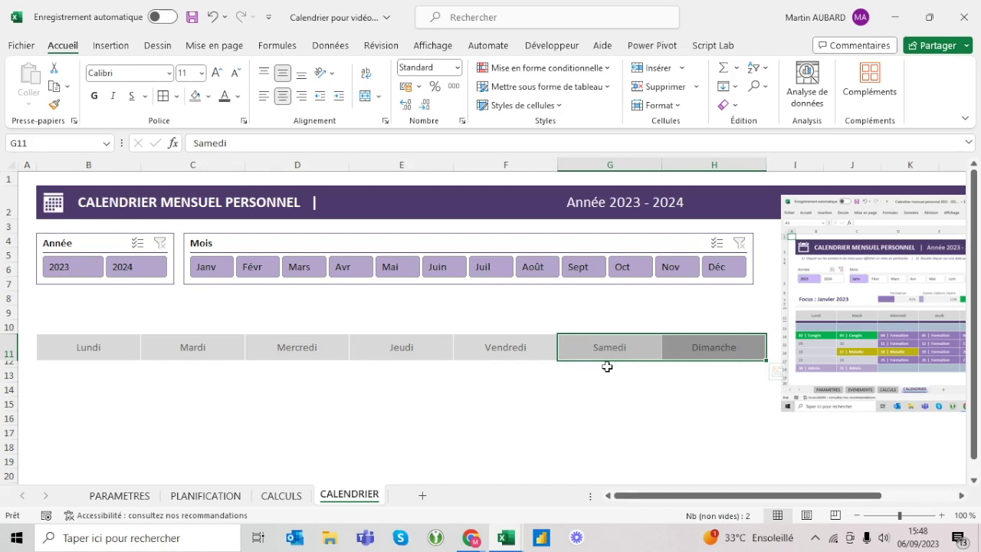
Step: Fill the thin row 12 band across columns B to H with dark purple
left_click_drag(88, 368, 756, 362)
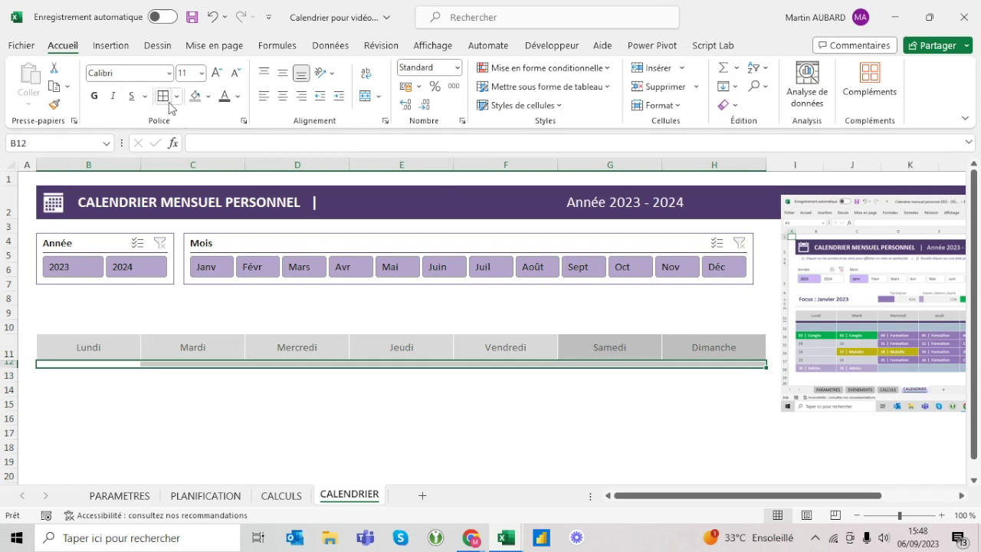
left_click(207, 96)
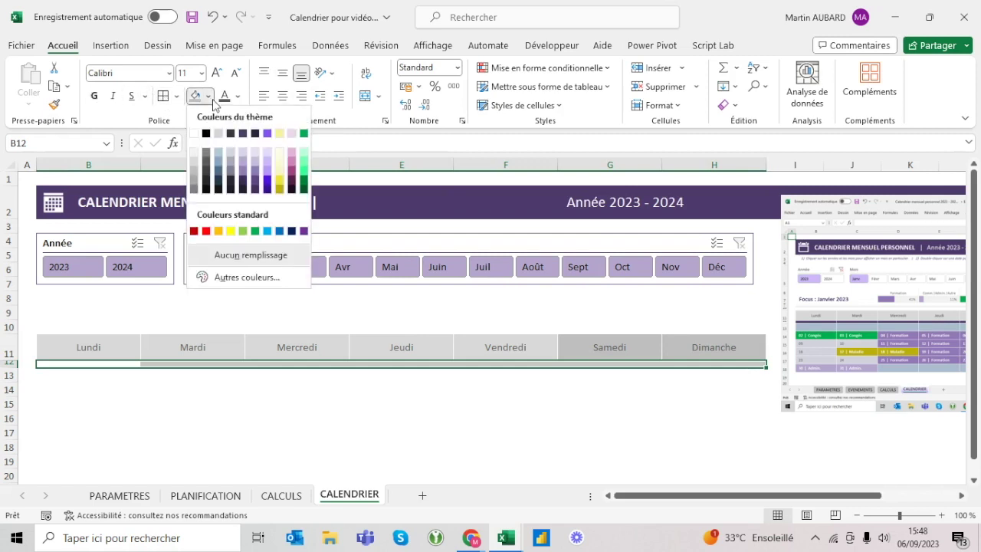
left_click(244, 134)
left_click(584, 389)
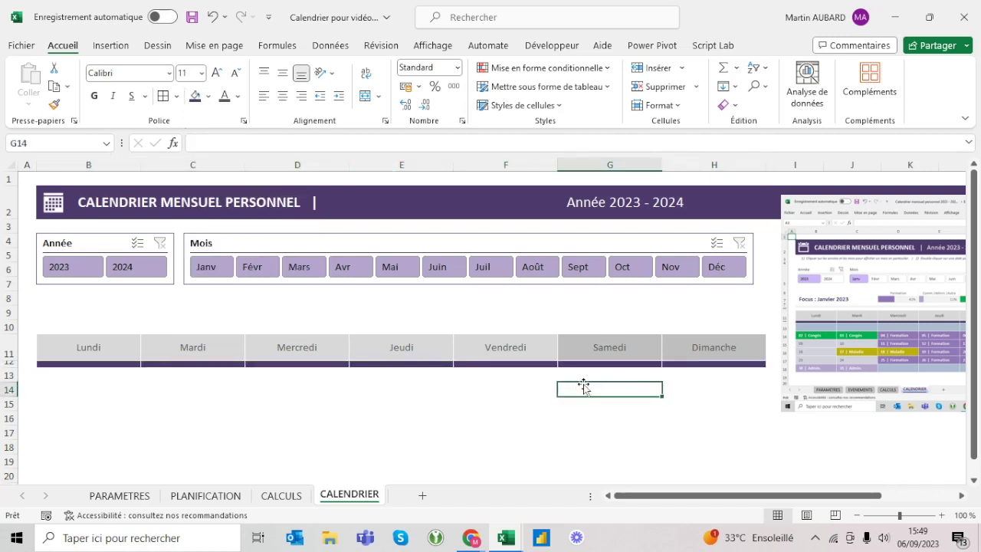
Step: Give the band under Samedi and Dimanche (G12:H12) a different purple, then compare with the finished calendar
left_click_drag(596, 363, 686, 364)
left_click(214, 95)
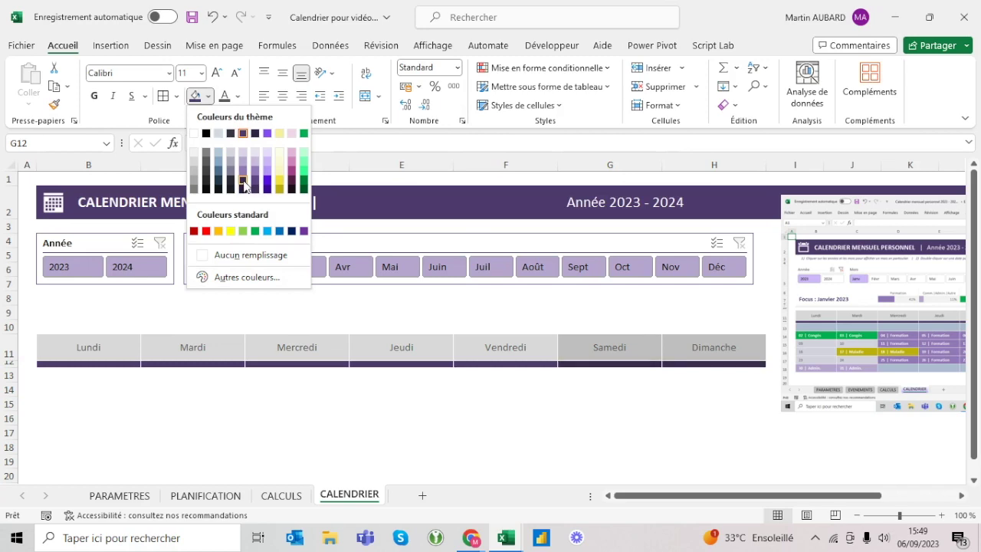
left_click(244, 186)
left_click(418, 374)
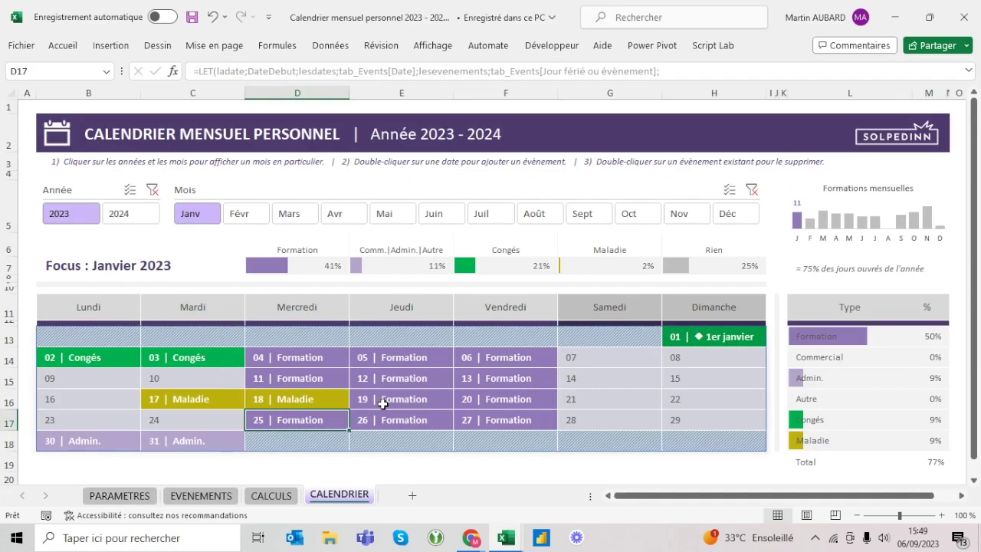
left_click(383, 401)
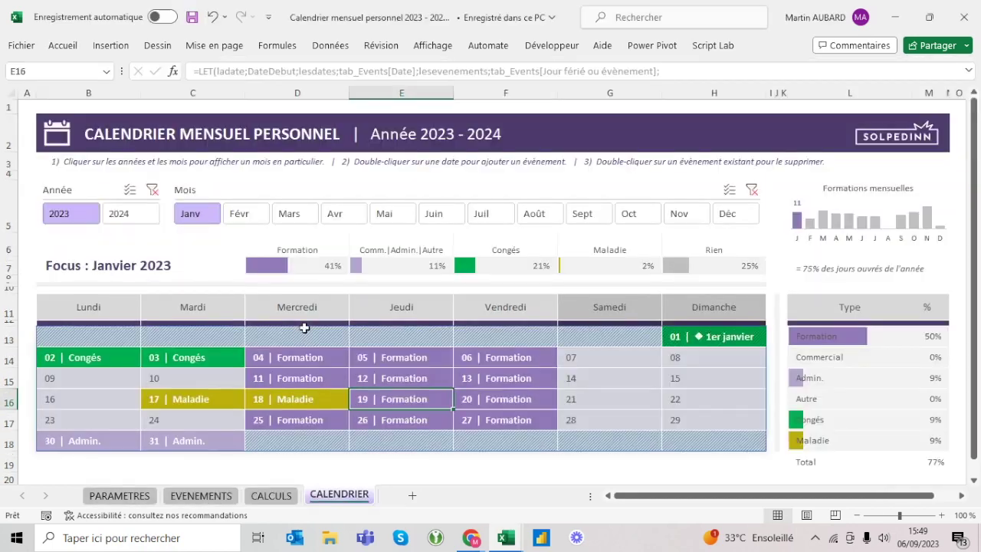
Step: Back in the workbook being built, toggle the ribbon until only the tab names show
left_click(234, 299)
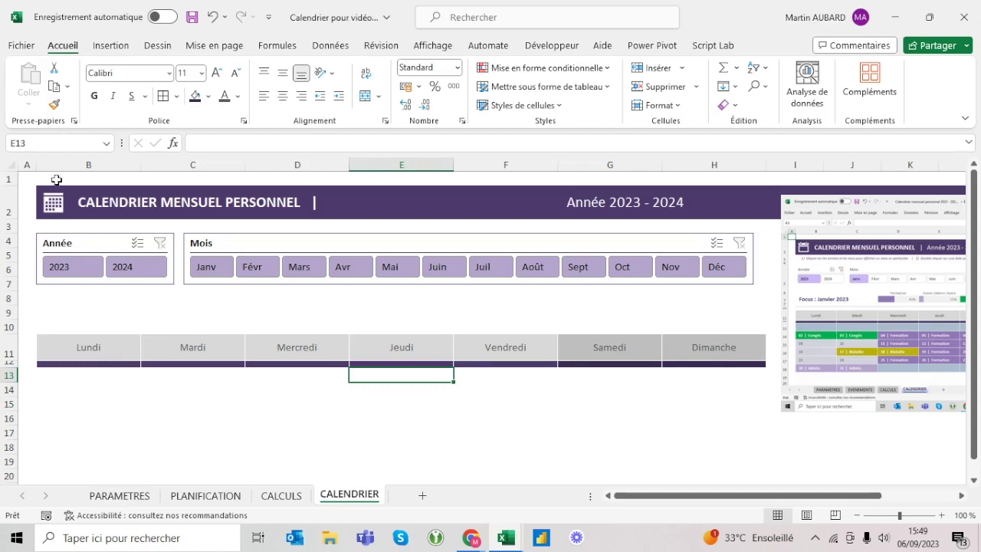
double_click(73, 44)
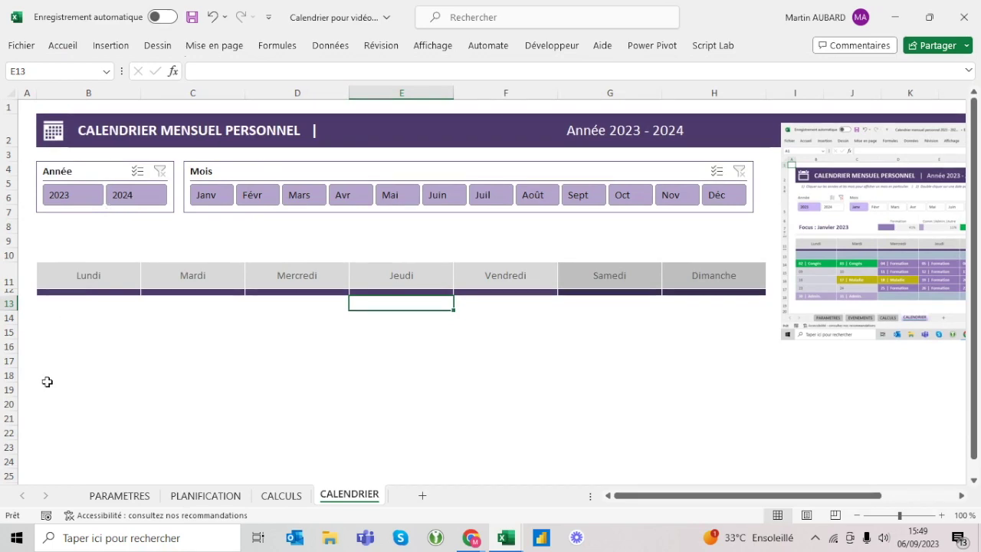
left_click(63, 48)
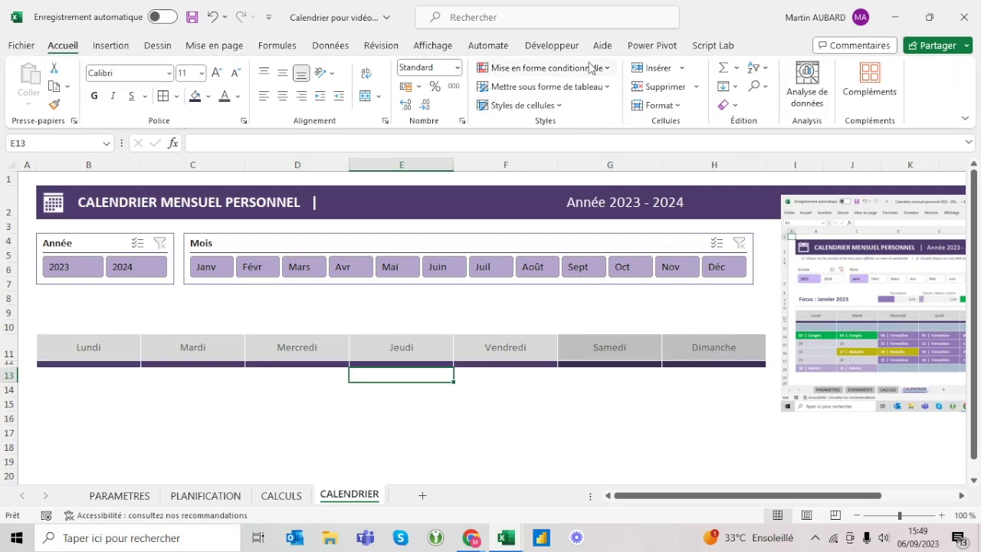
double_click(63, 47)
left_click(62, 47)
double_click(63, 48)
double_click(79, 48)
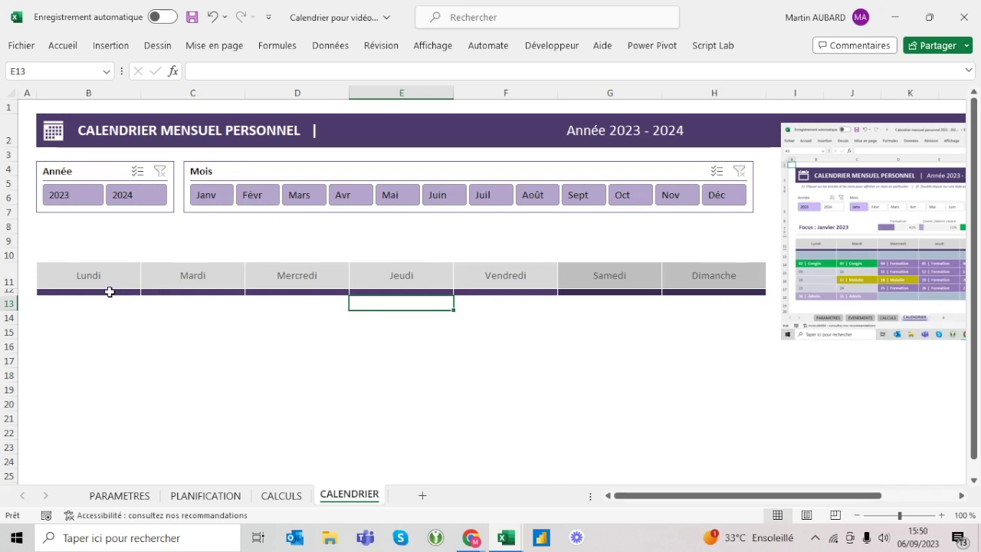
left_click(67, 307)
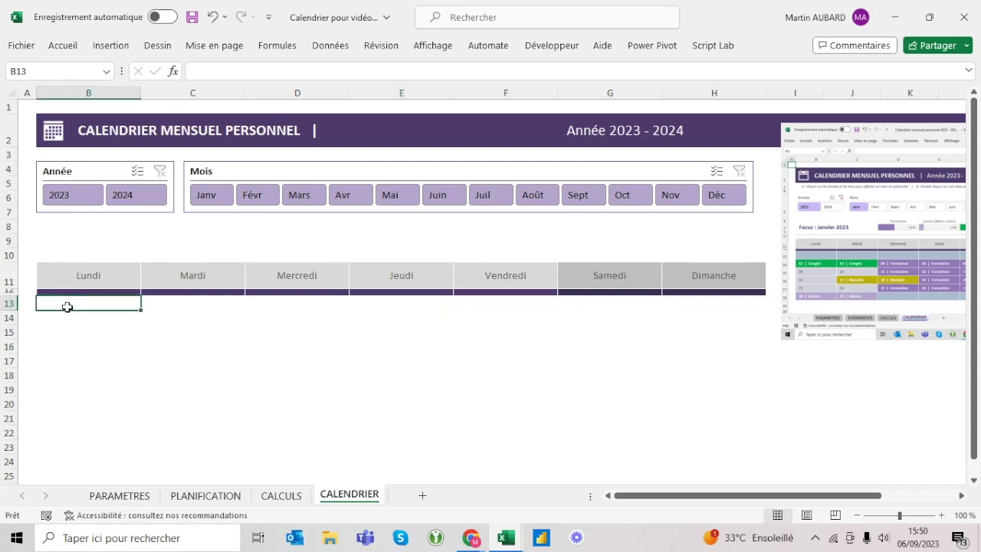
Step: Begin a formula in B13, cancel it, and look at the date table on PLANIFICATION
type("=")
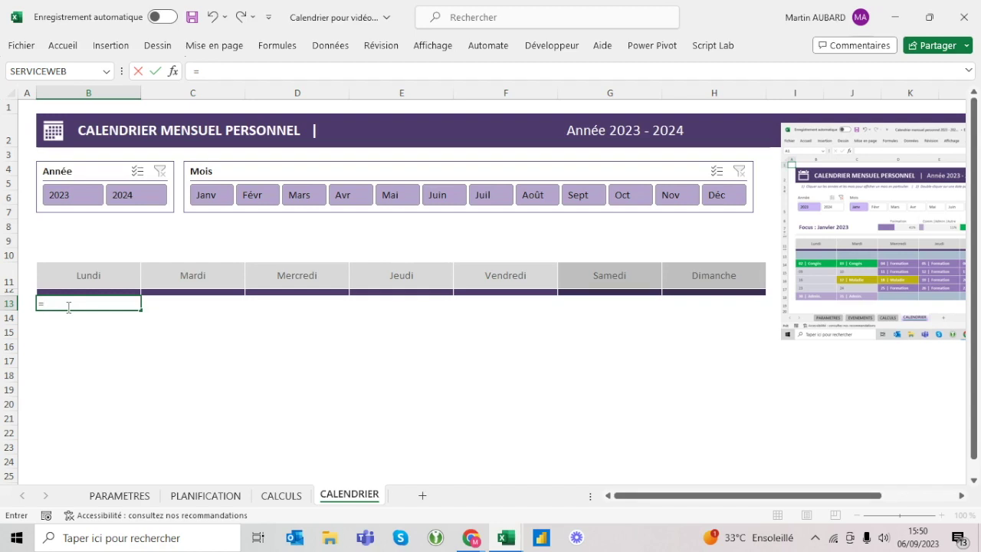
key("Escape")
left_click(223, 499)
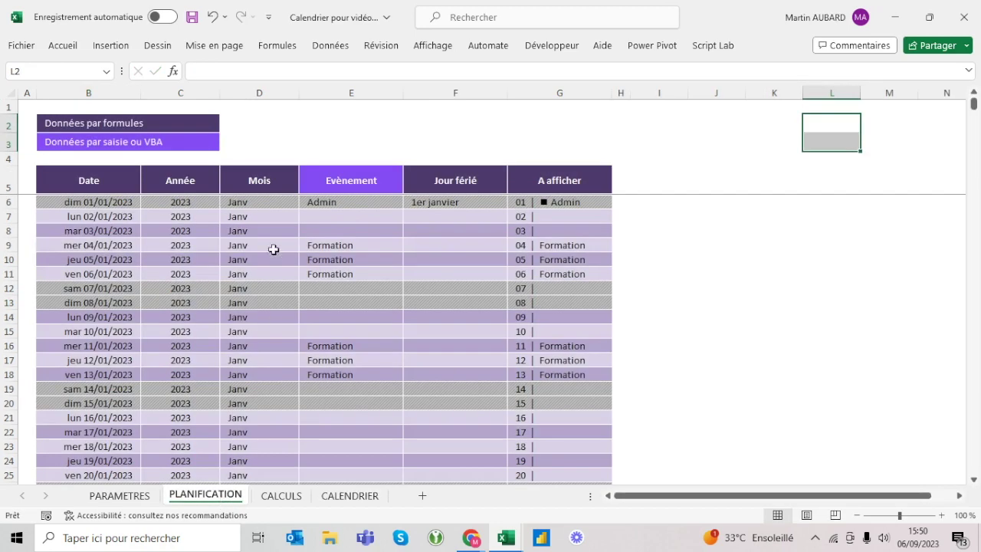
left_click(353, 497)
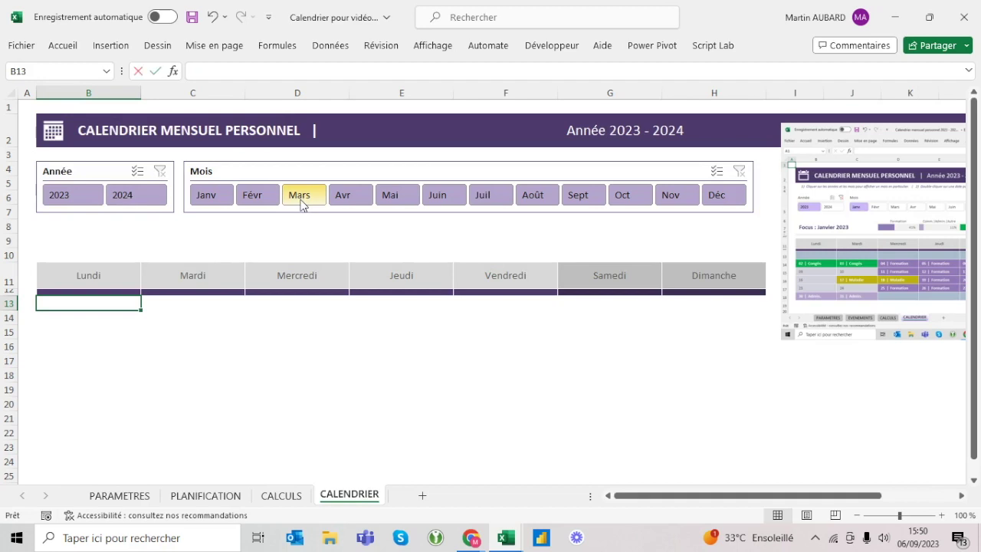
Step: Start =AGREGAT in B13 with function 5 (MIN) as the first argument
type("=agregrat(")
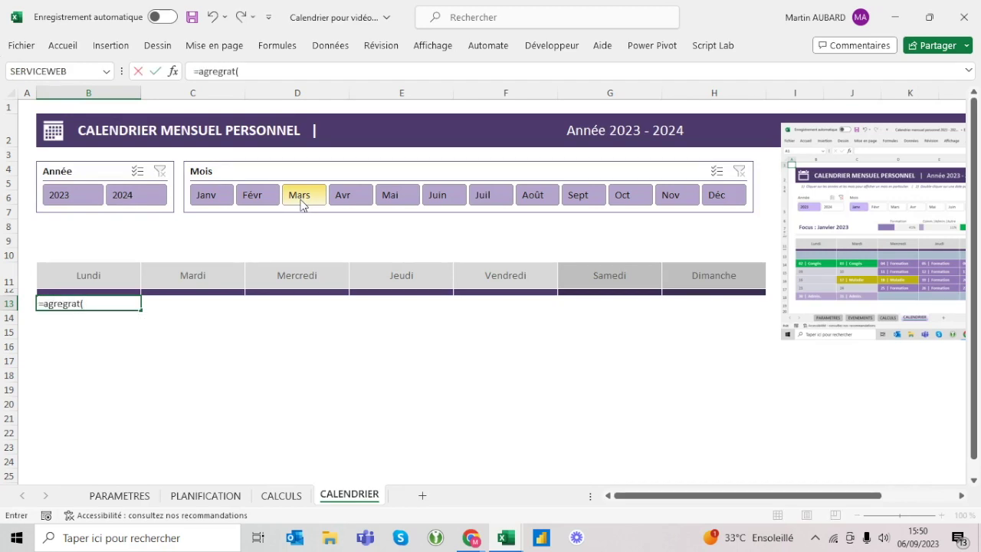
key("BackSpace")
key("BackSpace")
key("BackSpace")
key("BackSpace")
type("at")
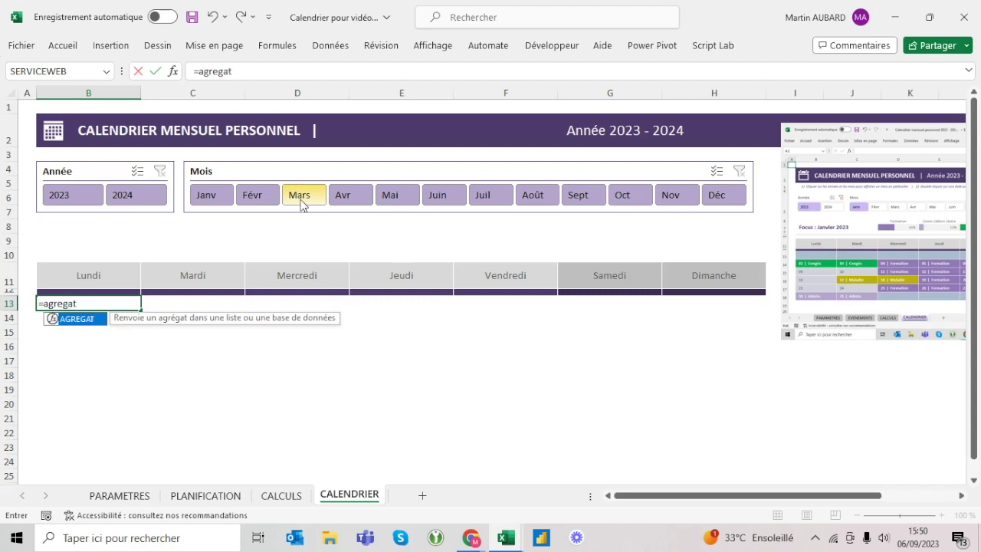
key("Tab")
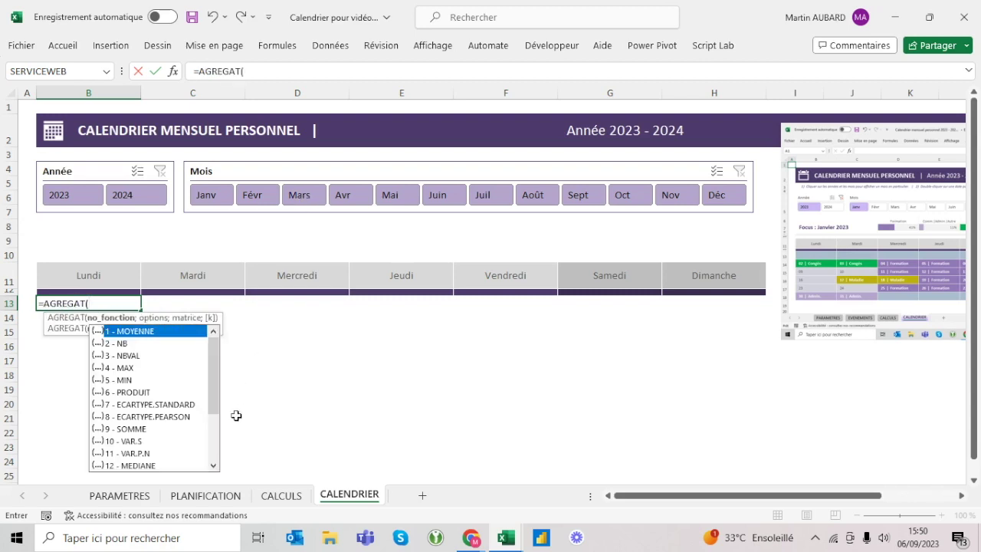
double_click(127, 381)
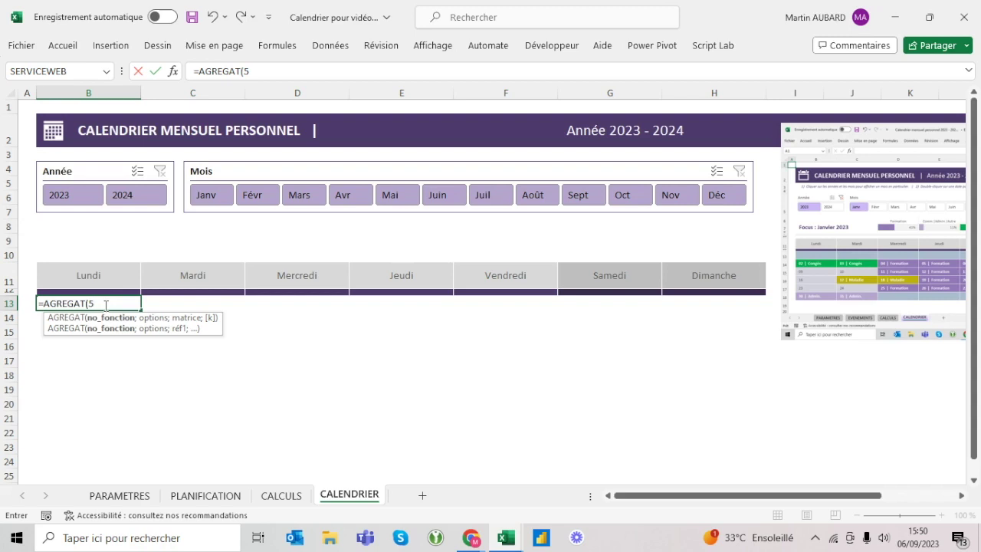
type(";")
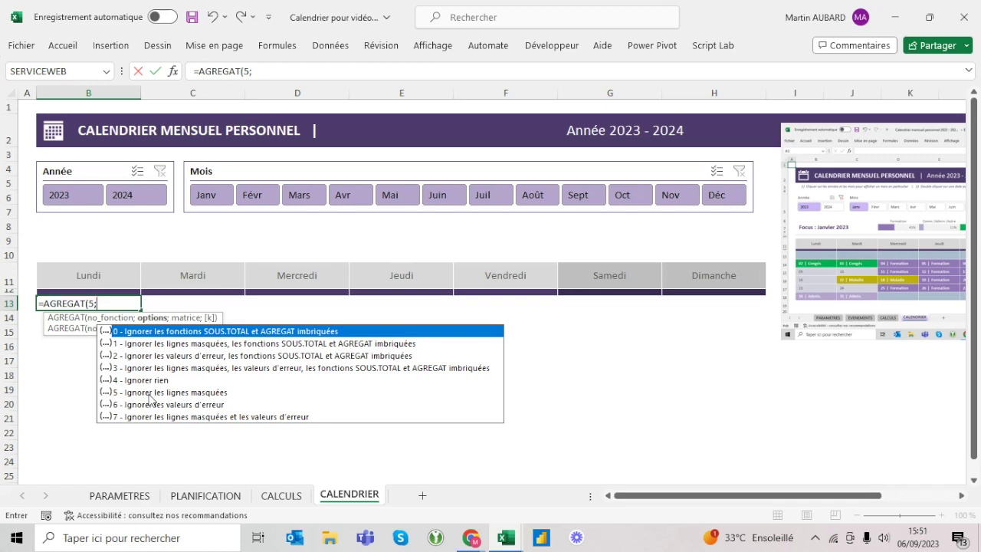
Step: Add option 5 to ignore hidden rows and reference tab_Events[Date], giving 44927
type("5")
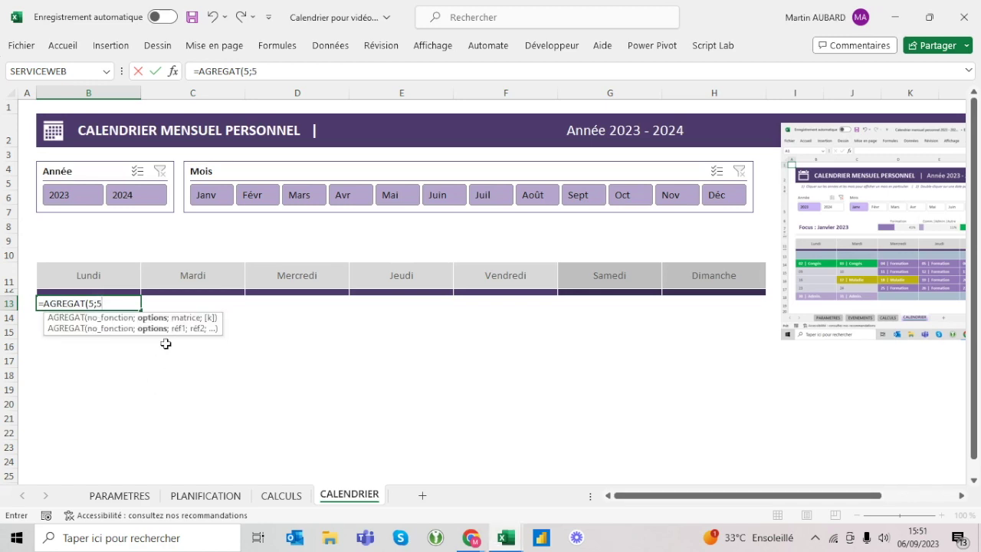
key("BackSpace")
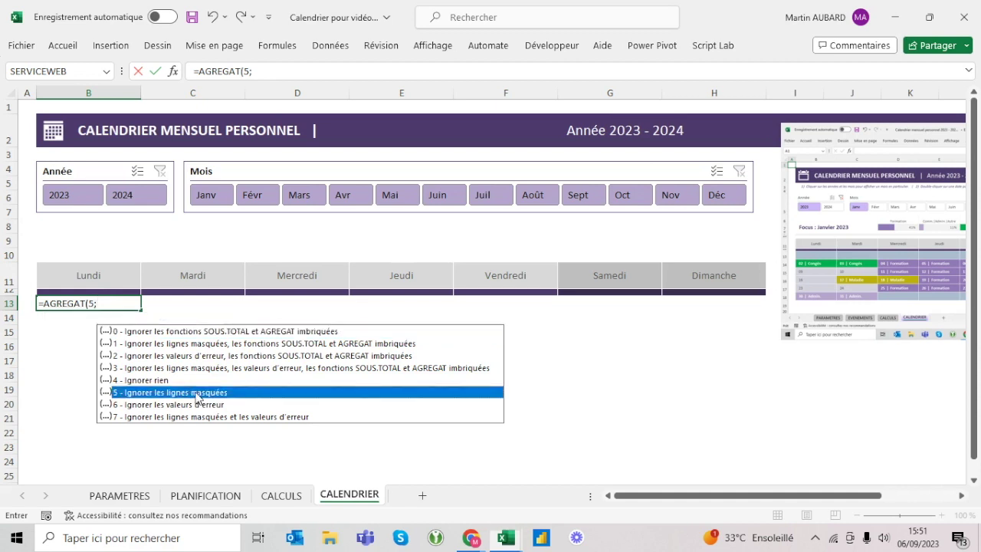
double_click(196, 393)
type(";")
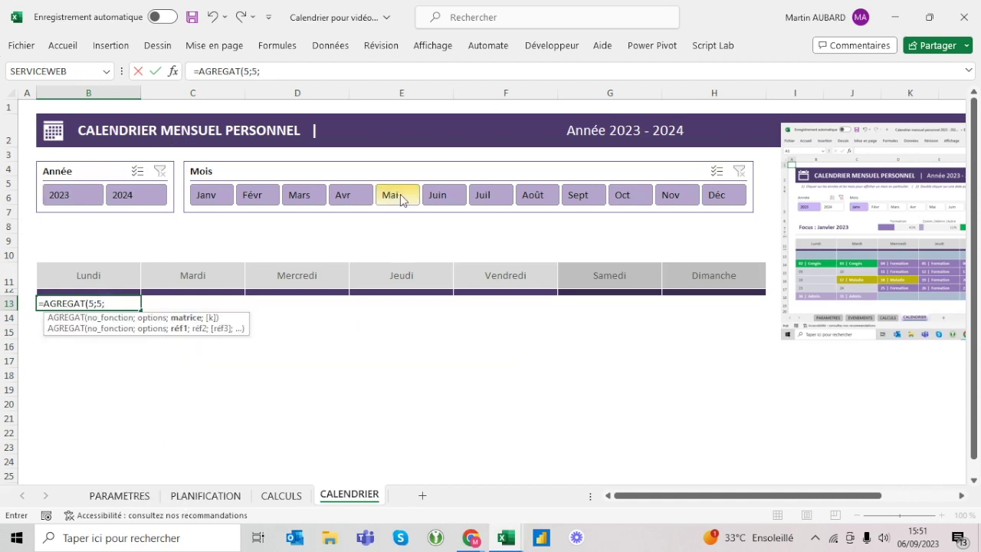
left_click(201, 495)
left_click(102, 163)
key("Return")
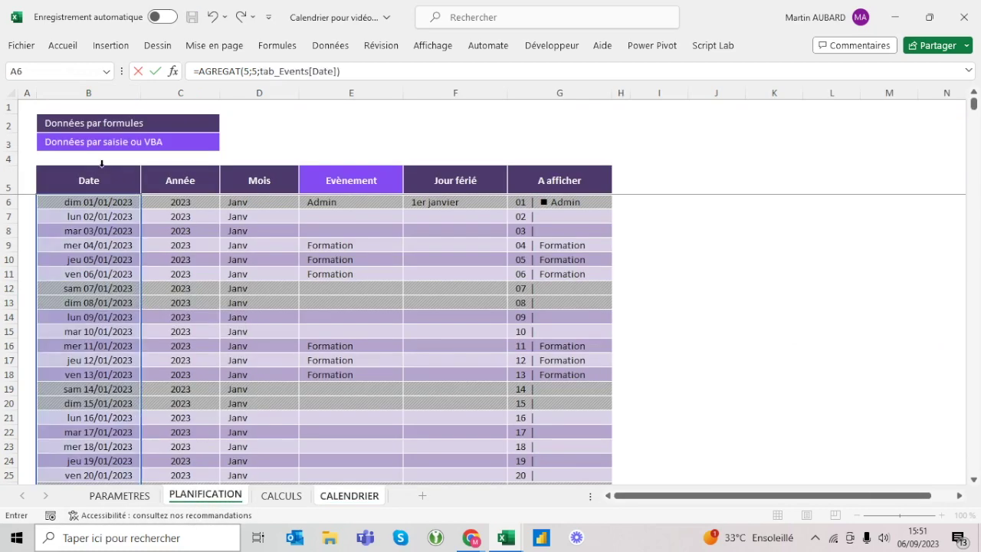
Step: Format B13 as Date courte (01/01/2023) and centre it
left_click(65, 46)
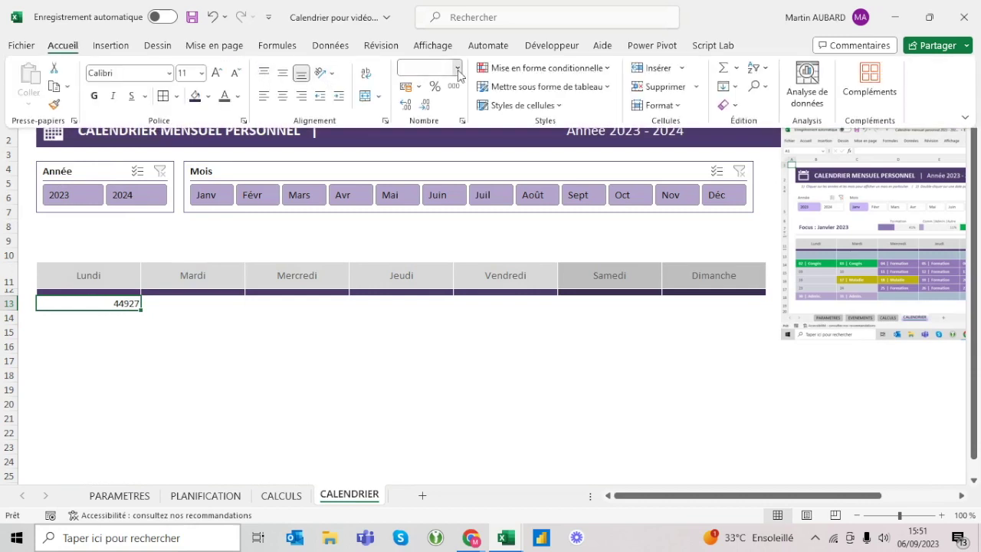
left_click(457, 67)
left_click(459, 233)
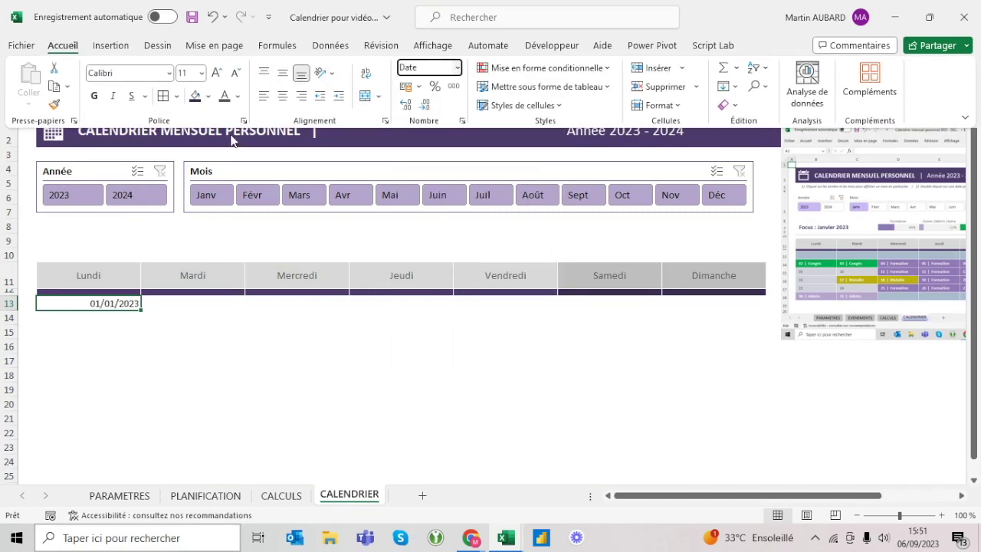
left_click(282, 96)
left_click(128, 286)
left_click(146, 265)
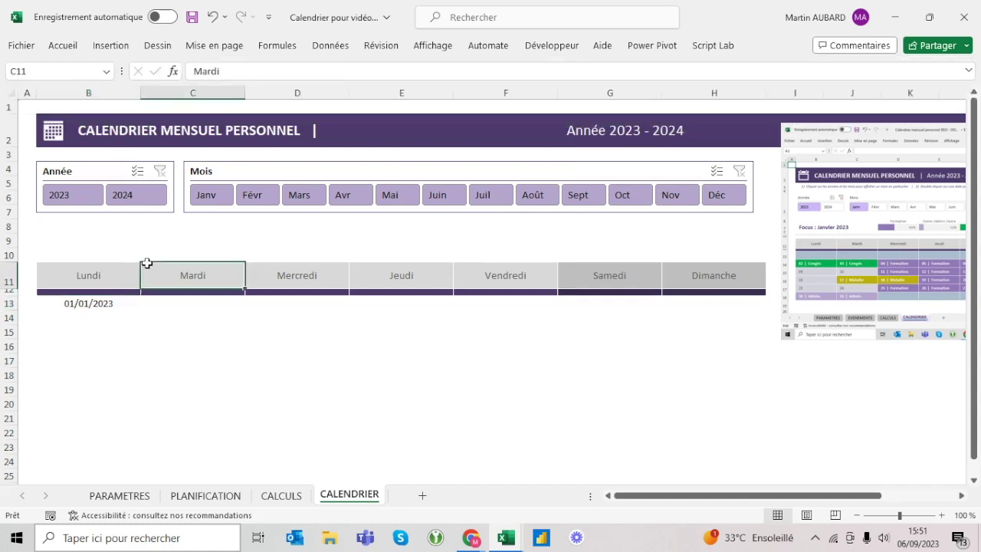
left_click(184, 236)
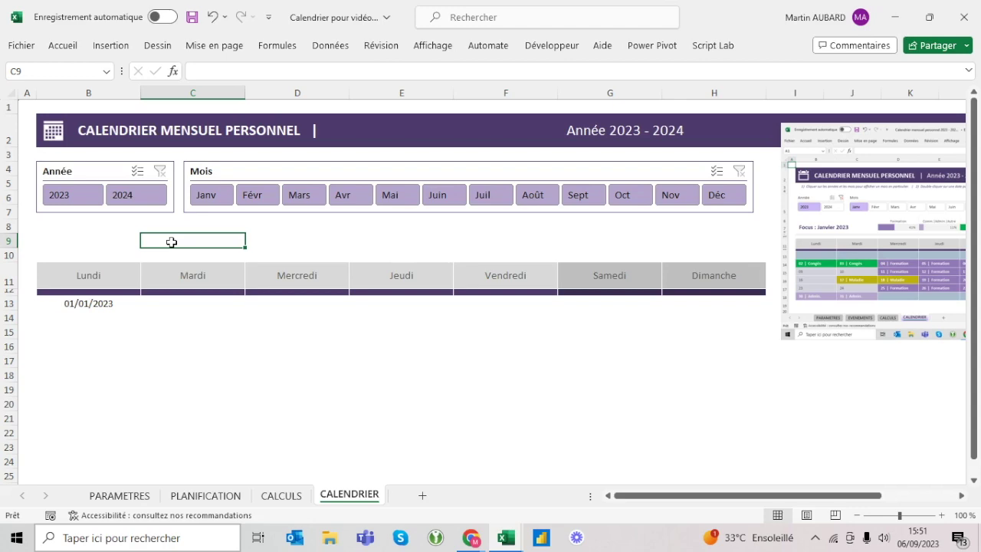
Step: Close the accessibility results and filter the Année slicer to 2024, showing 01/01/2024
left_click(192, 515)
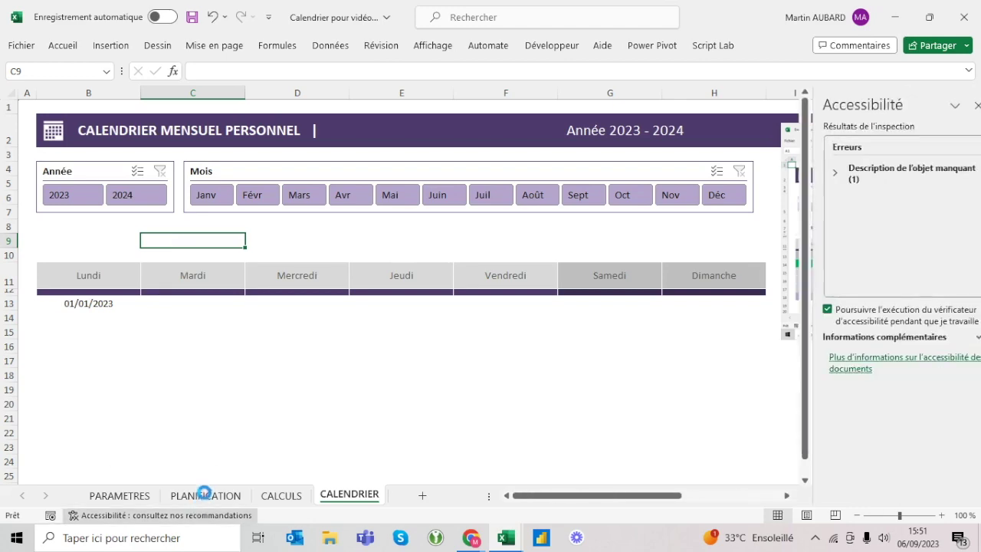
left_click(965, 106)
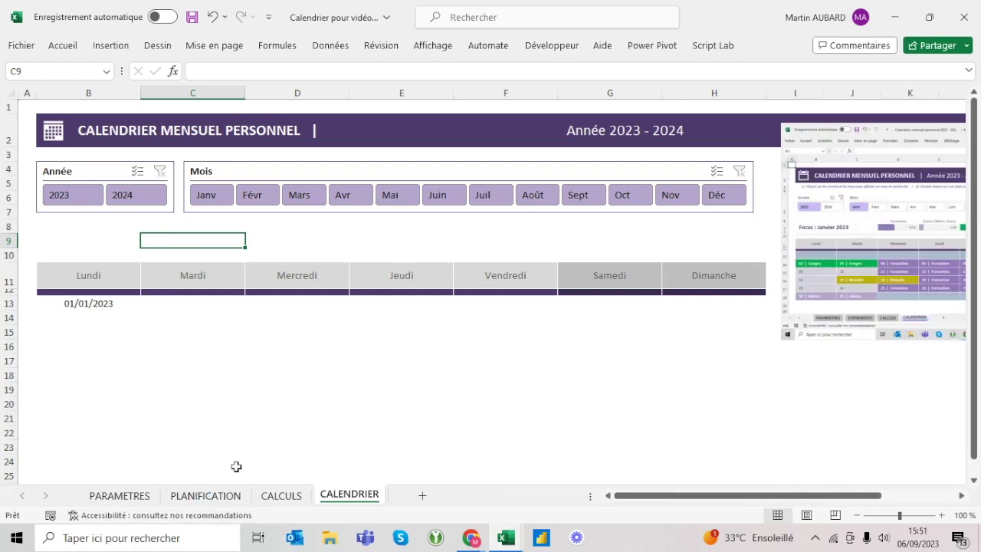
left_click(215, 496)
left_click(350, 494)
left_click(94, 303)
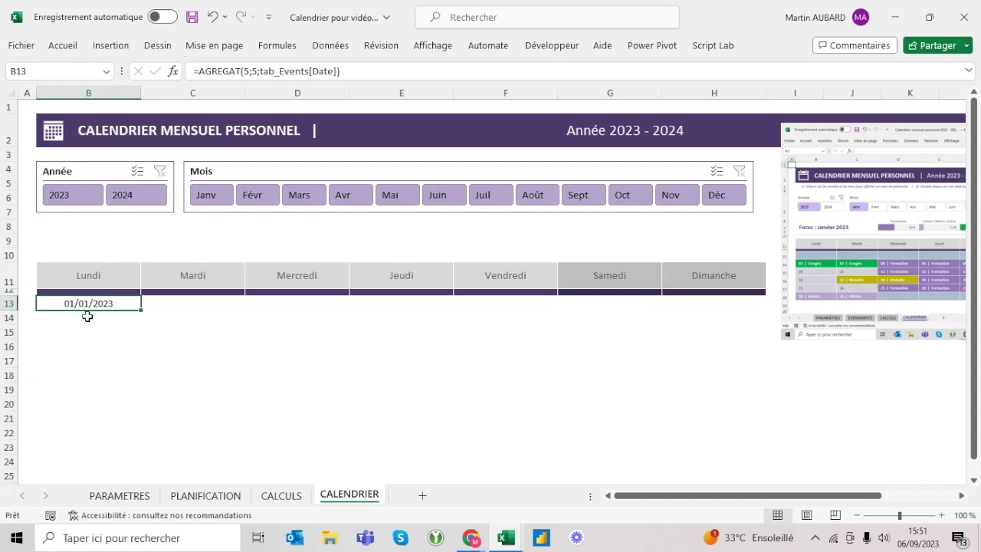
left_click(138, 196)
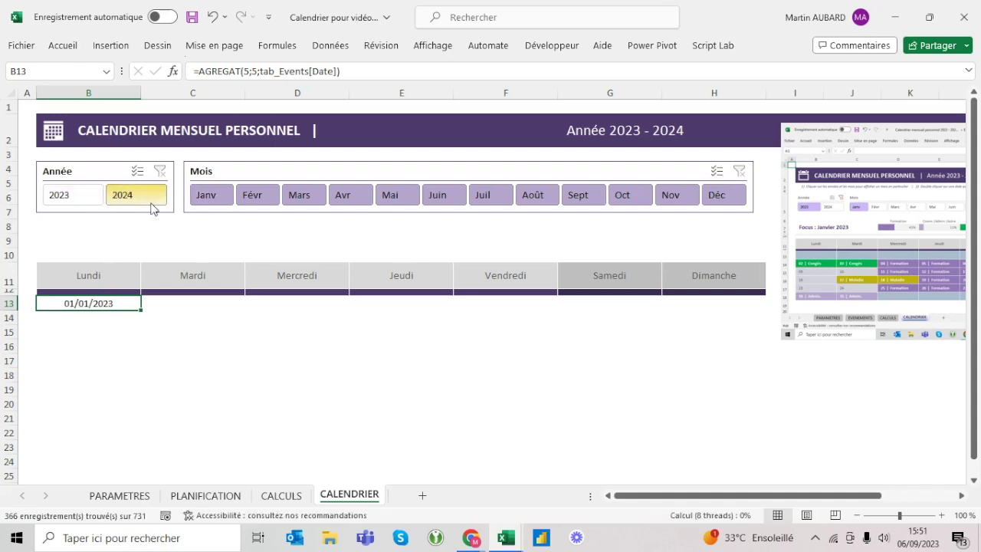
Step: Filter the calendar slicers to year 2023, stepping through the months to Juil
left_click(63, 195)
left_click(260, 196)
left_click(315, 197)
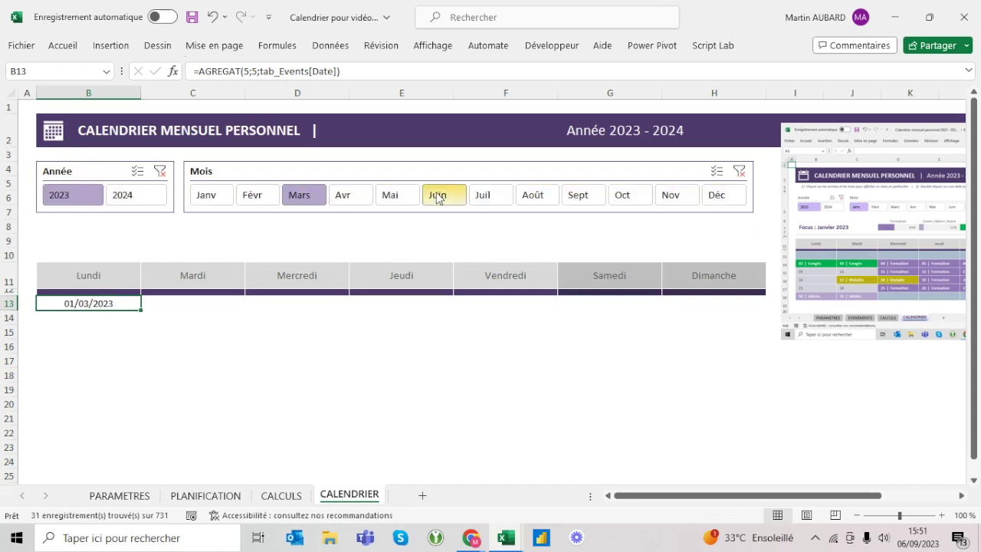
left_click(440, 196)
left_click(508, 200)
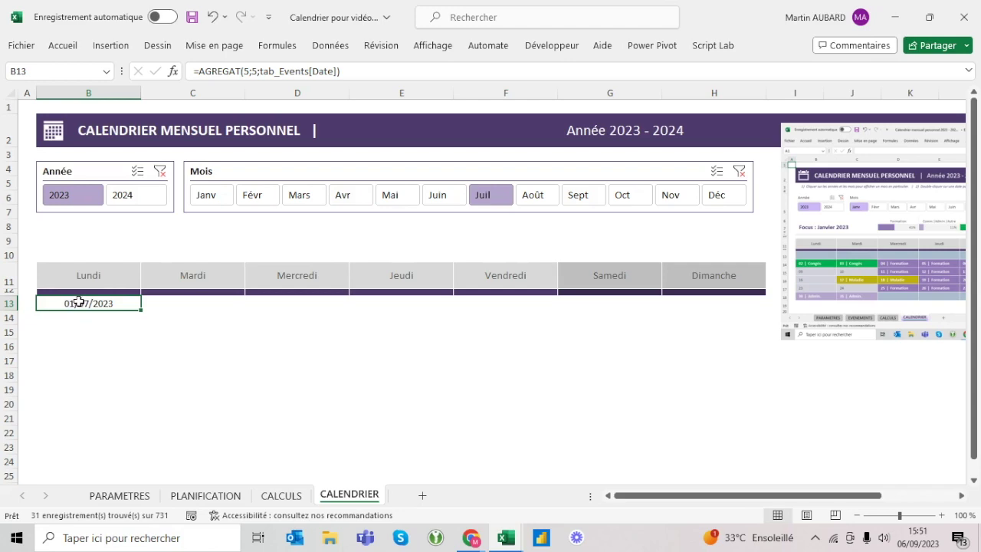
Step: Give the first calendar cell the custom format 'jjj jj/mm/aaaa', then filter to Sept
left_click(63, 45)
left_click(457, 69)
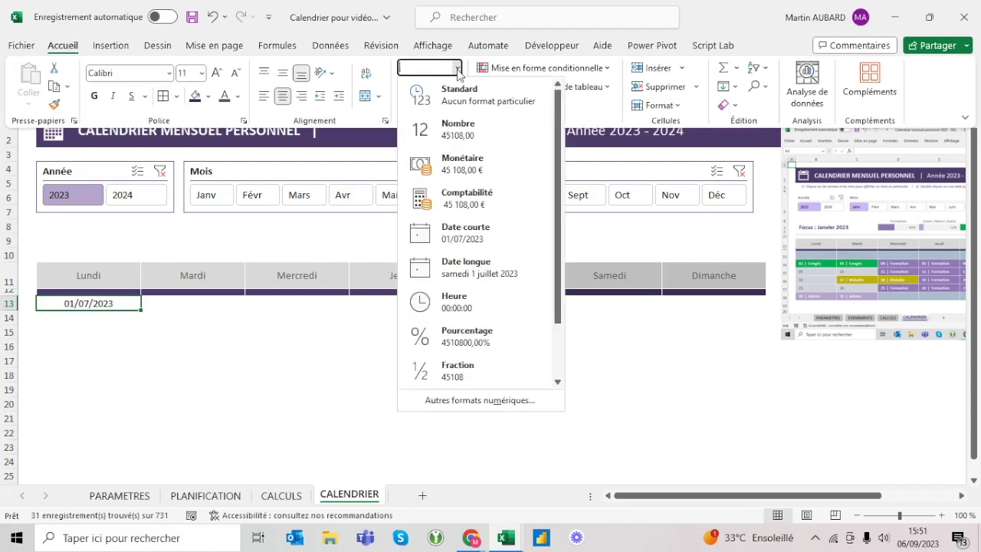
left_click(449, 402)
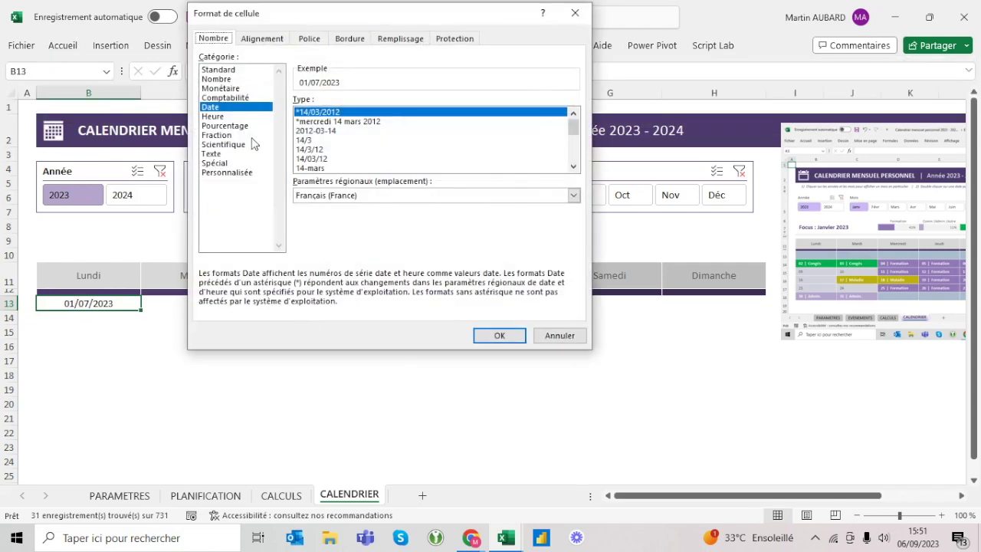
left_click(222, 173)
left_click(297, 113)
type("jjj jj/mm/aaaa")
key("Return")
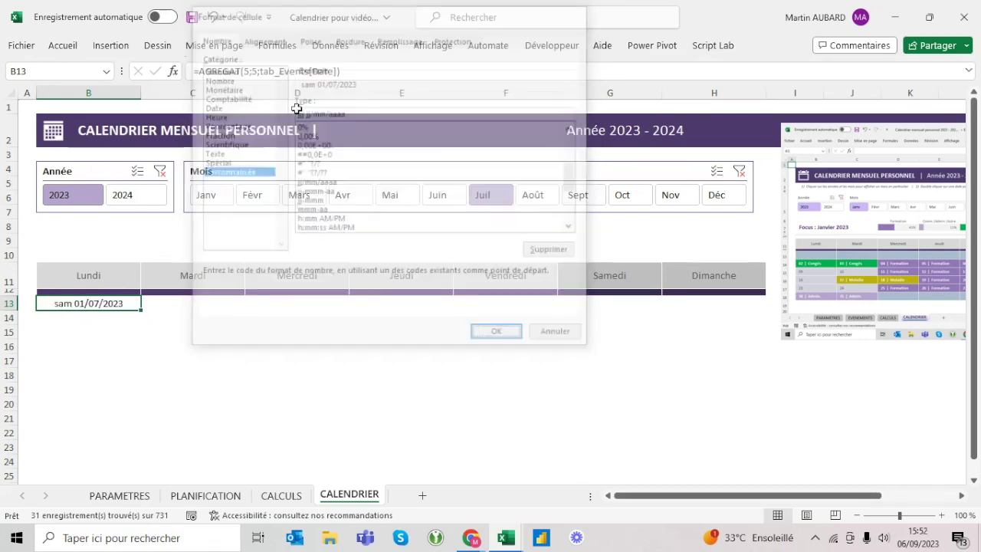
left_click(581, 201)
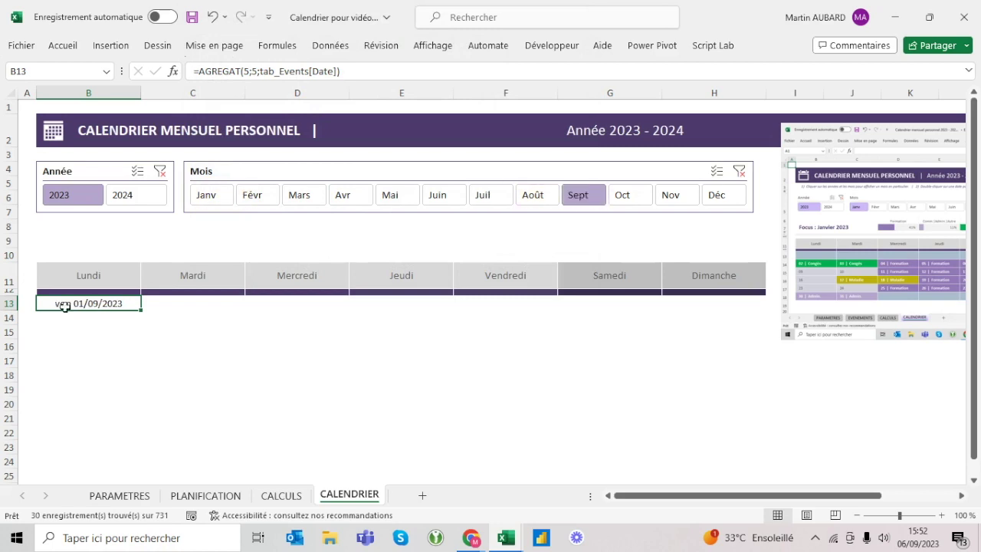
Step: Try the October, November and June month filters, then clear the Mois and Année slicers
left_click(624, 201)
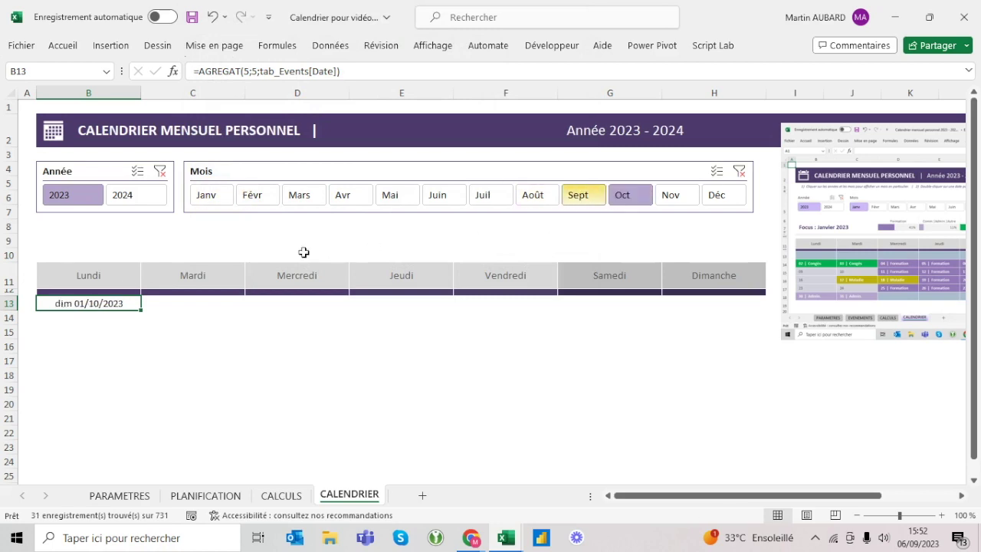
left_click(673, 207)
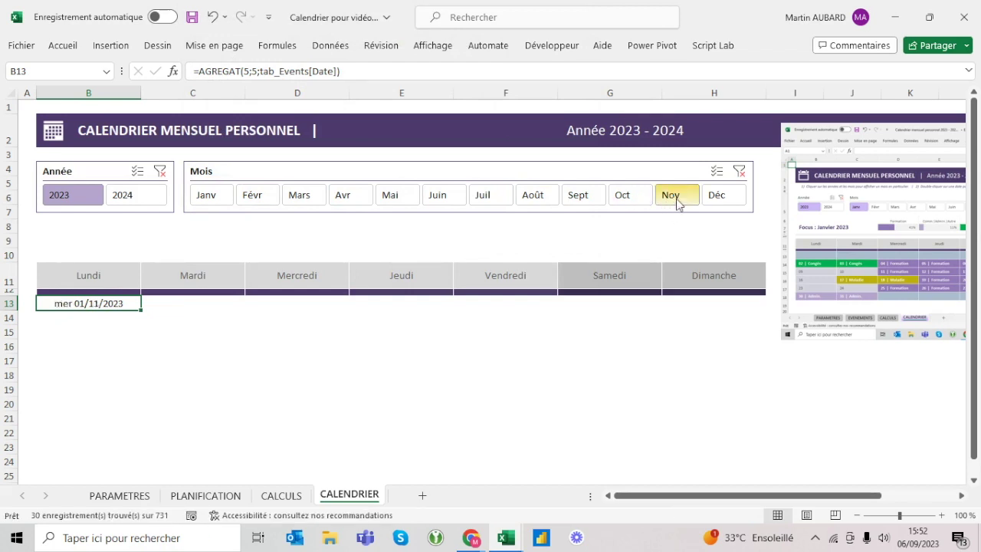
left_click(455, 202)
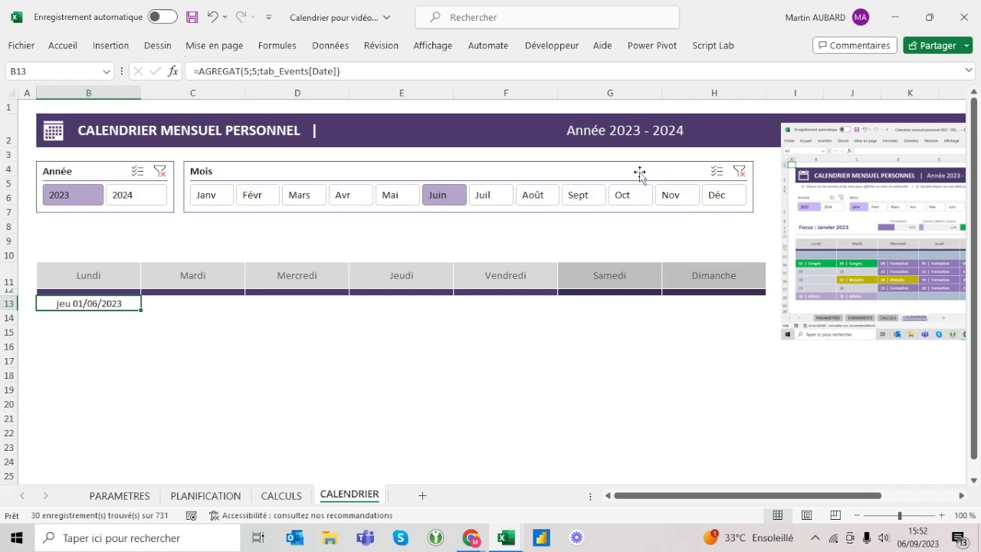
left_click(734, 179)
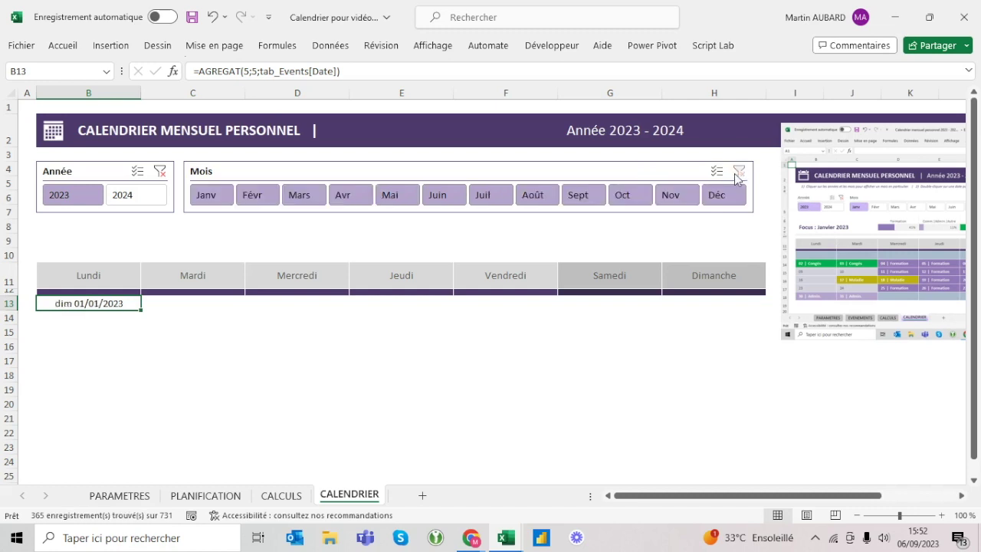
left_click(159, 171)
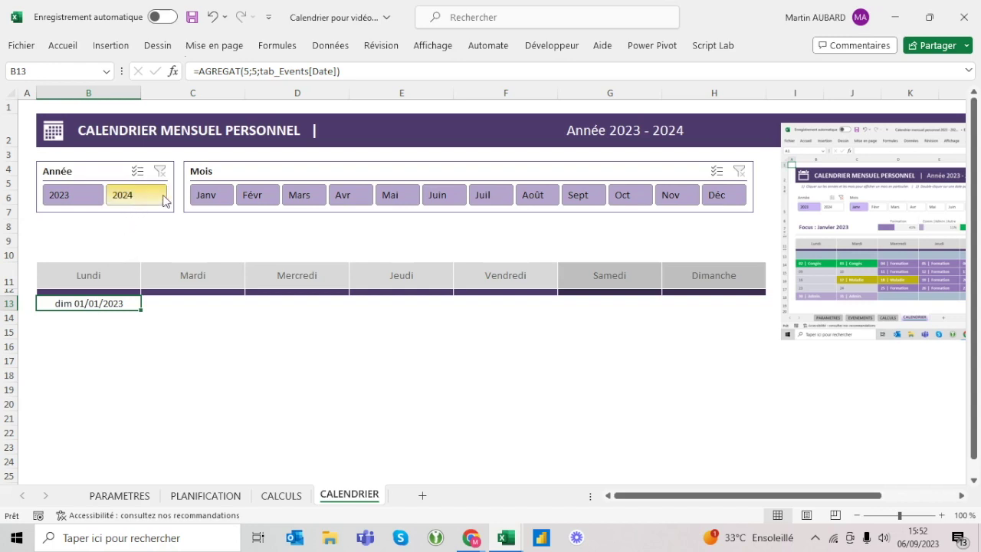
Step: Test a January–May range, then filter to Mars 2023 so the cell shows mer 01/03/2023
left_click(219, 201)
left_click(390, 198, "shift")
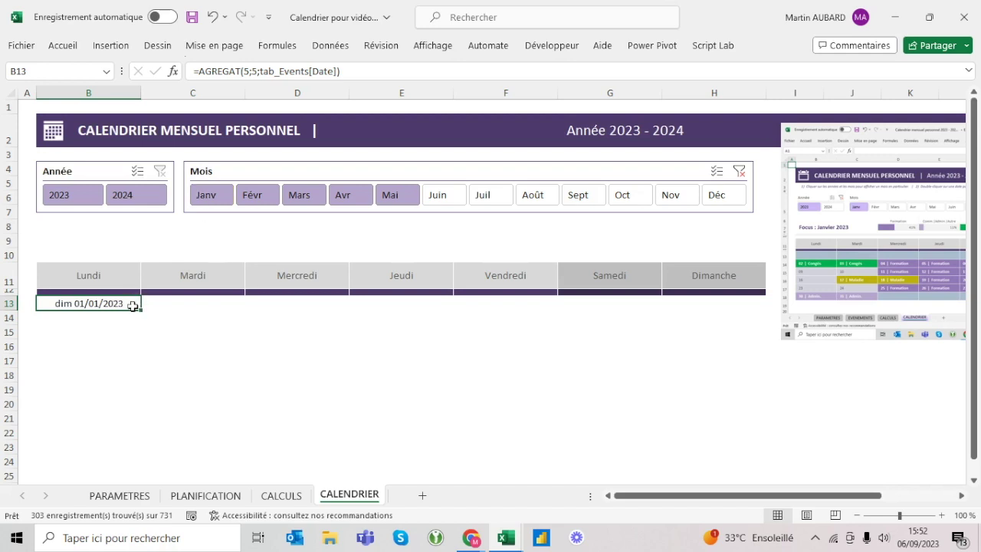
left_click(743, 173)
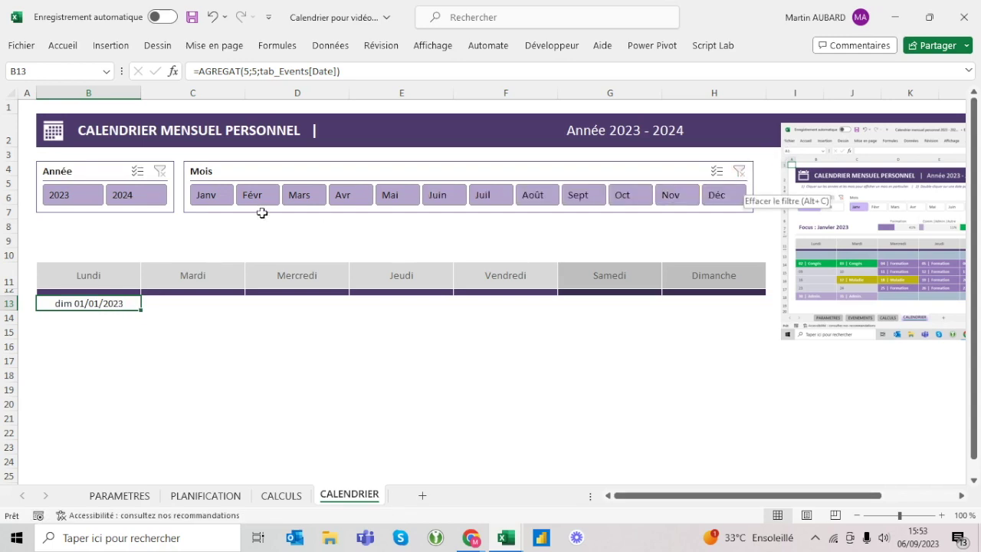
left_click(300, 194)
left_click(85, 198)
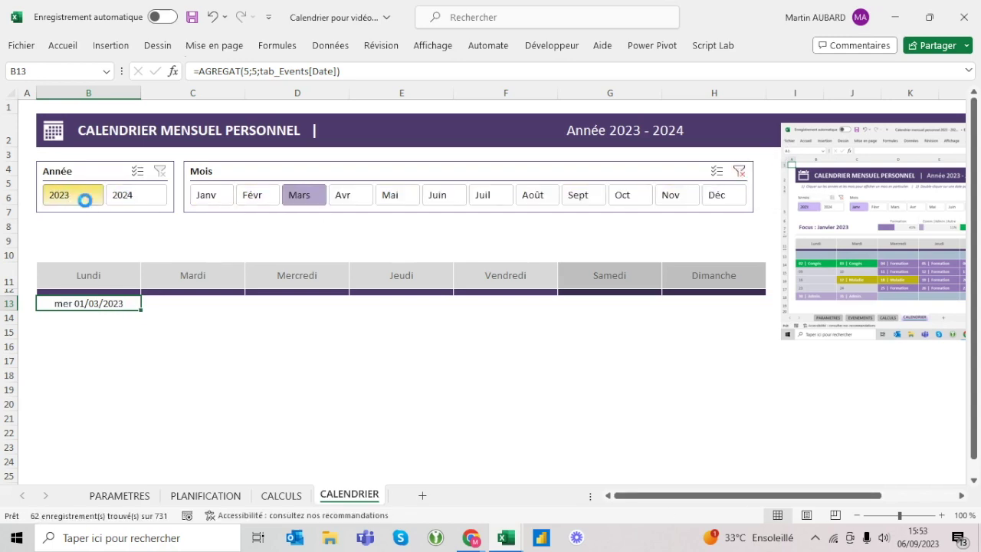
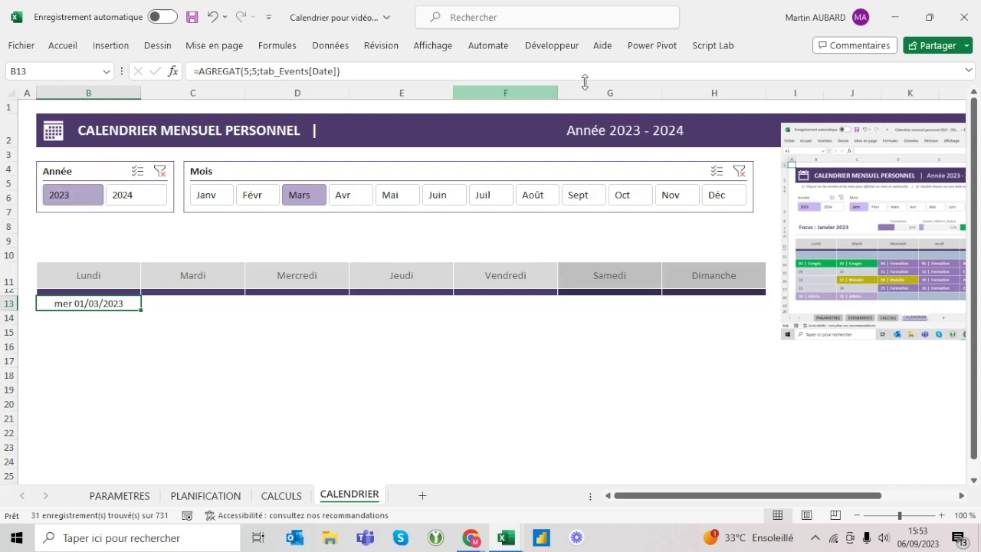
Step: Try to move the merged year title cell left, then cancel the copy without changes
left_click(603, 116)
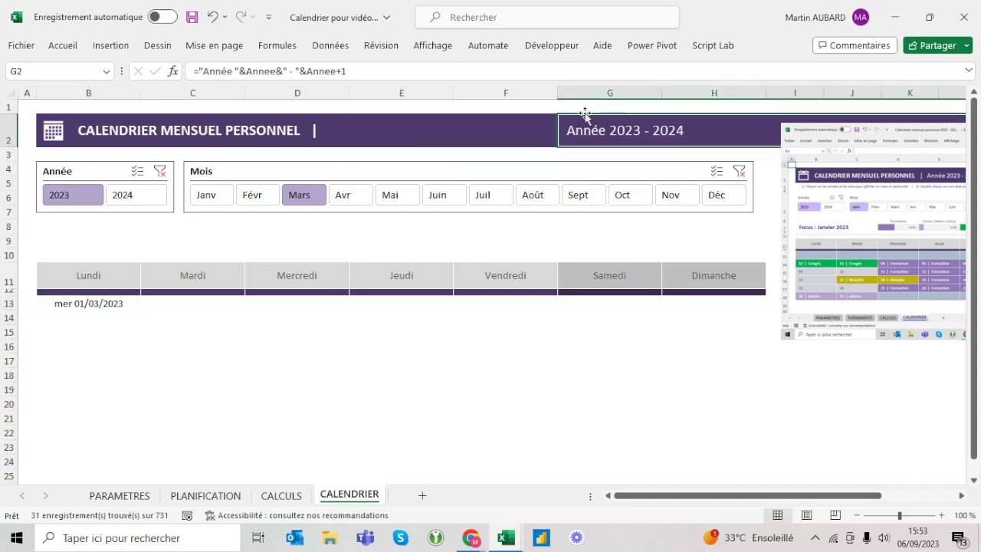
left_click_drag(587, 113, 431, 124)
key("Return")
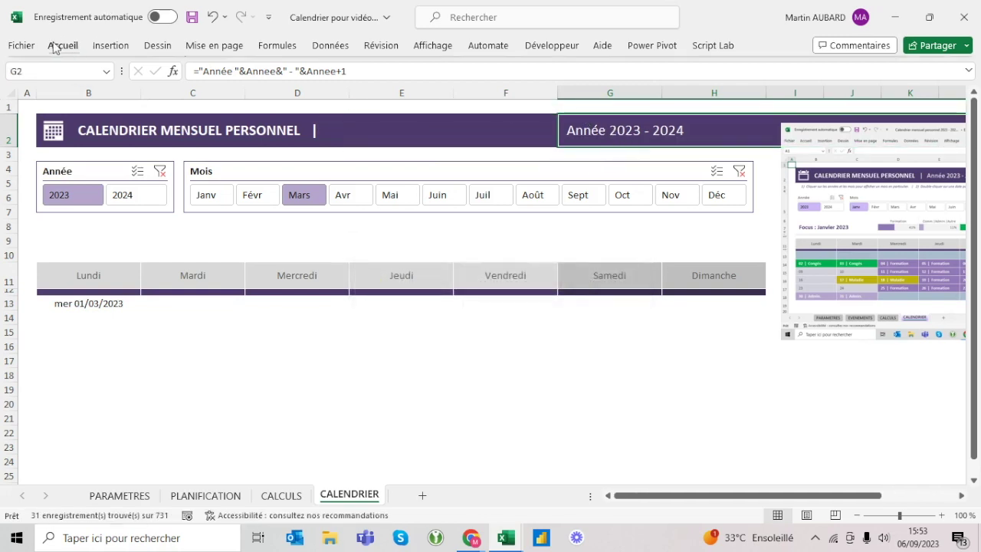
left_click(63, 45)
left_click(609, 132)
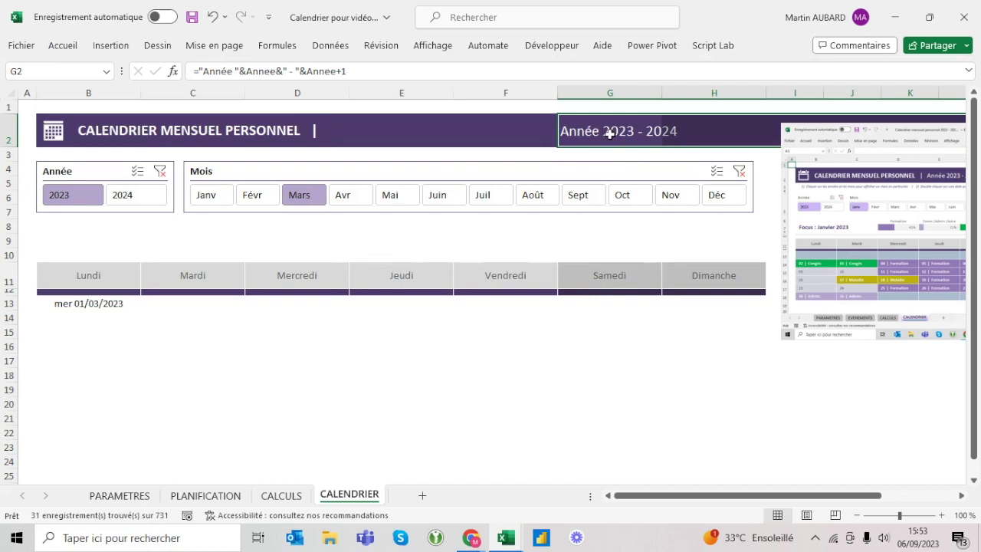
key("ctrl+c")
key("Left")
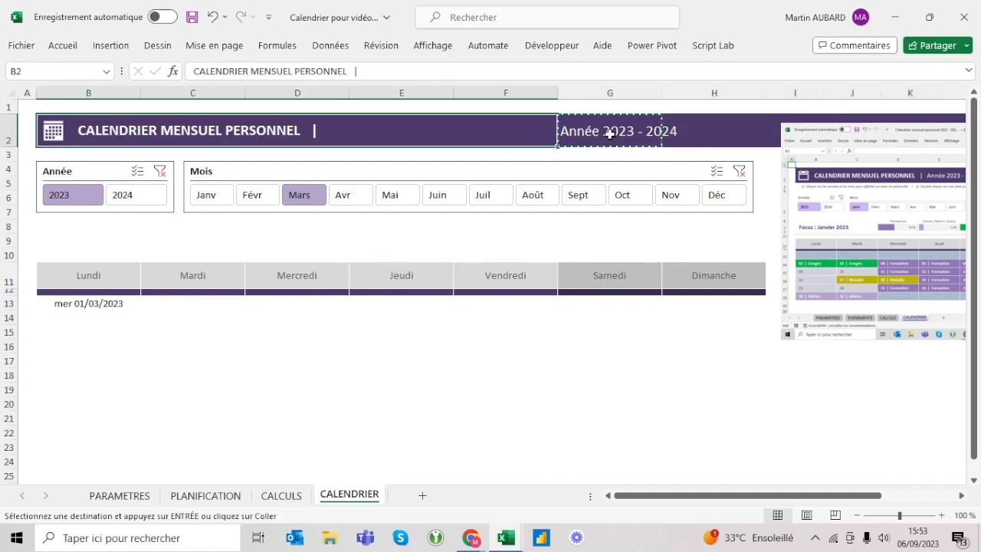
key("Escape")
left_click(214, 254)
Step: Test B13's first-date formula by switching months January–April and years 2024 and 2023
left_click(85, 304)
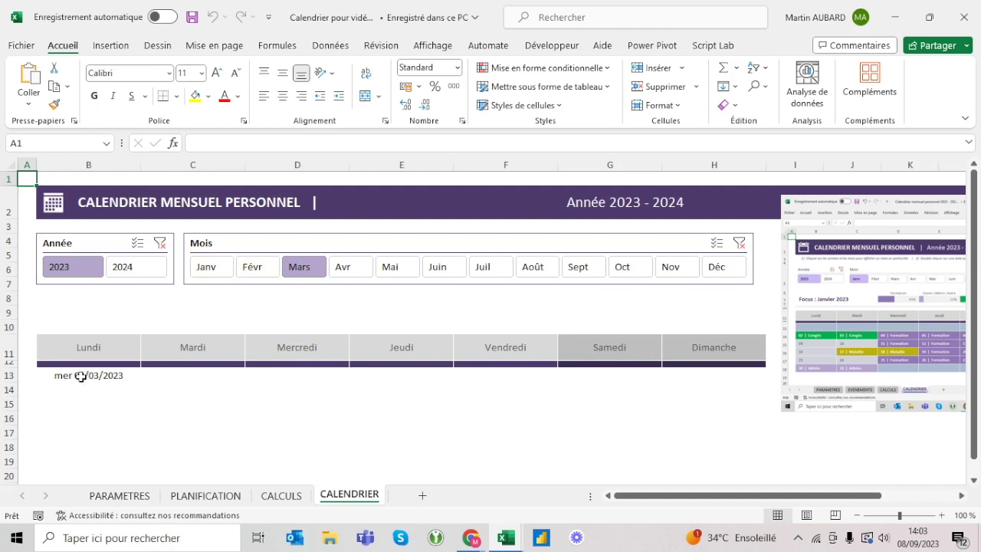
left_click(270, 273)
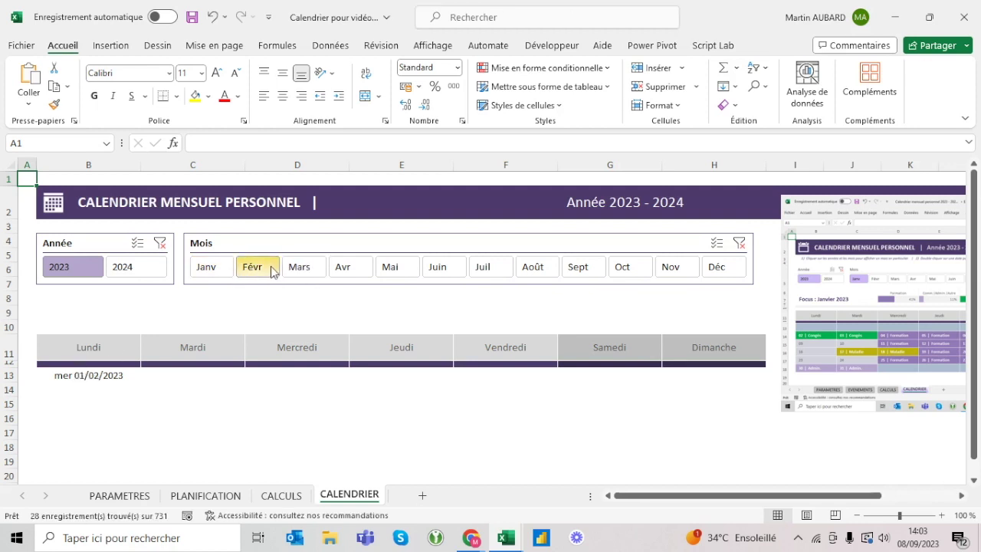
left_click(207, 268)
left_click(259, 270)
left_click(308, 269)
left_click(341, 267)
left_click(108, 266)
left_click(84, 275)
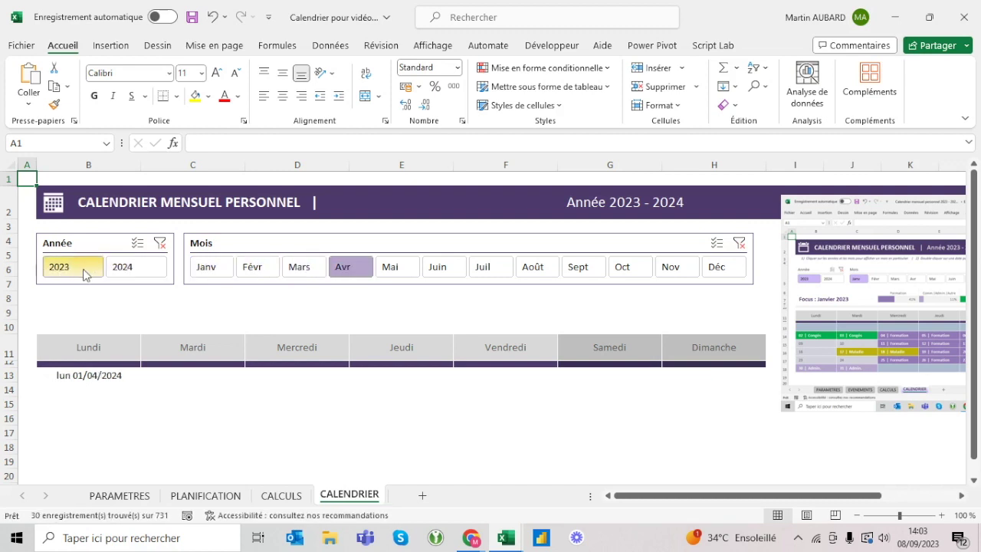
Step: Select January 2023 in the slicers and check the first-date formula in B13
left_click(87, 375)
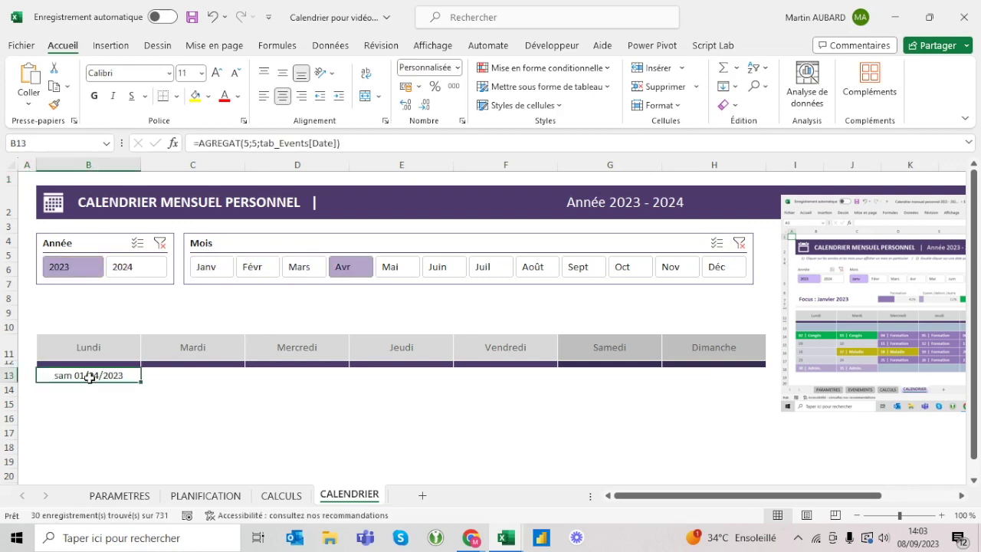
left_click(203, 267)
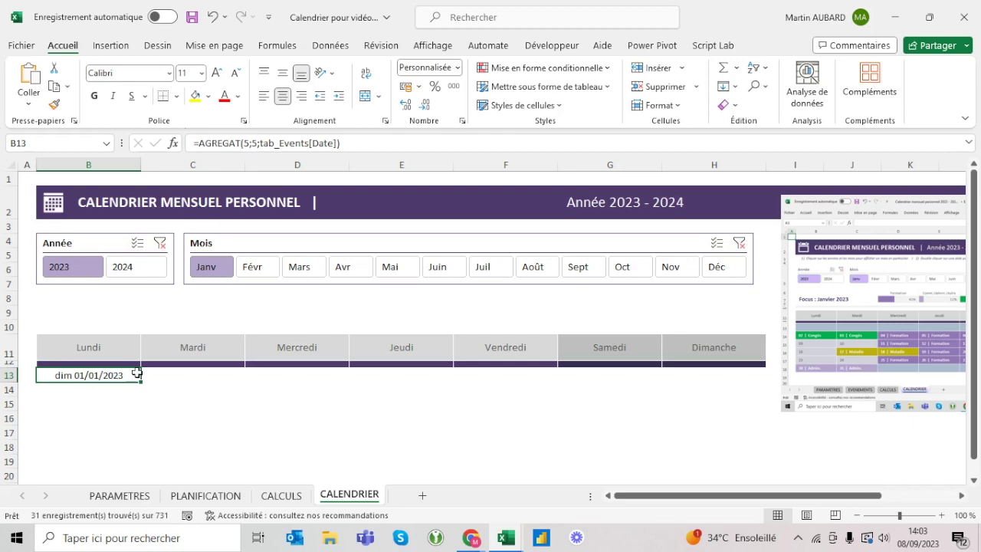
left_click(101, 316)
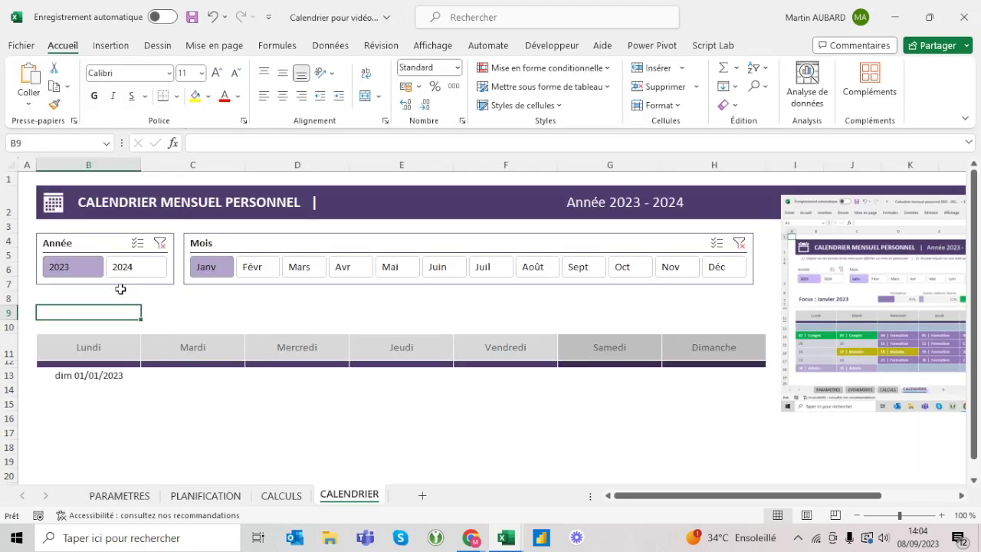
left_click(98, 387)
left_click(97, 374)
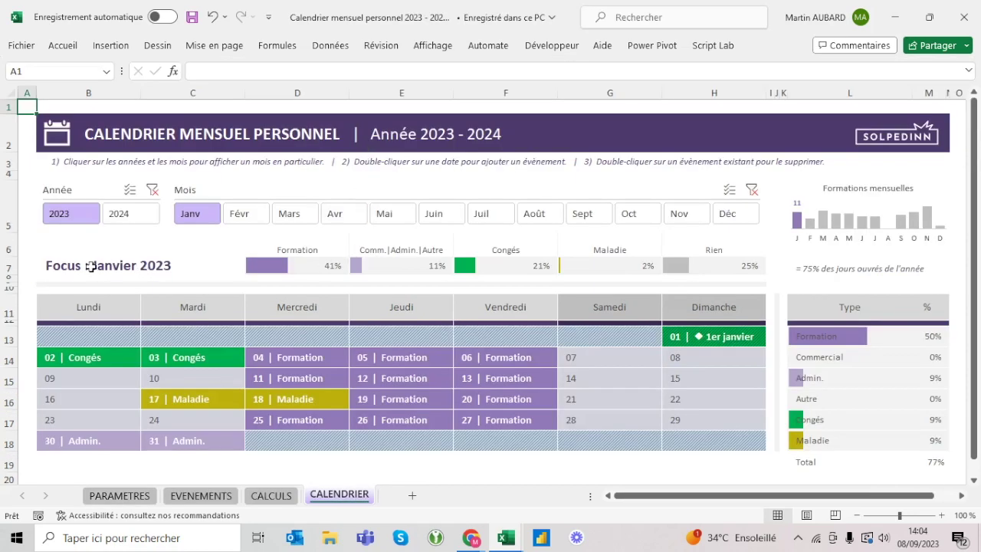
left_click(91, 266)
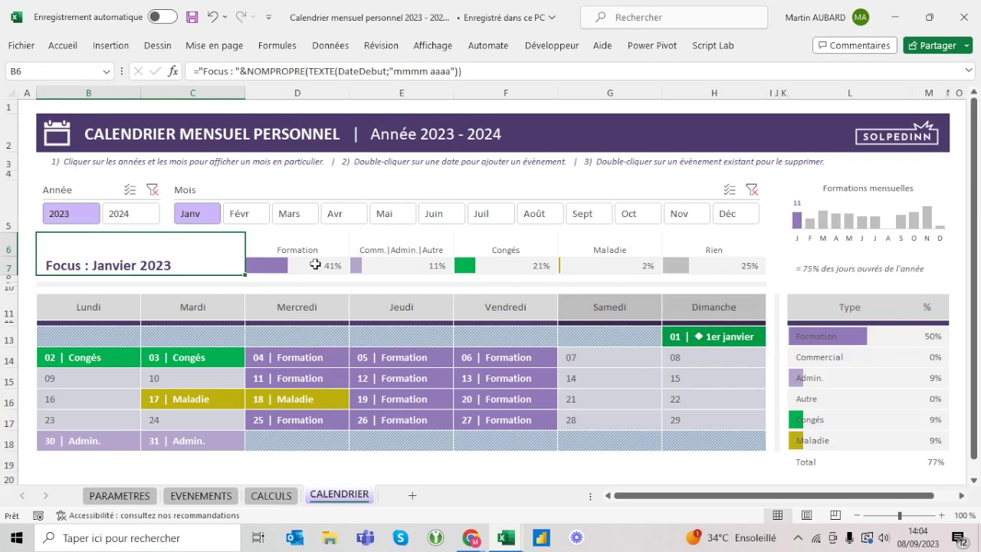
left_click_drag(316, 264, 693, 266)
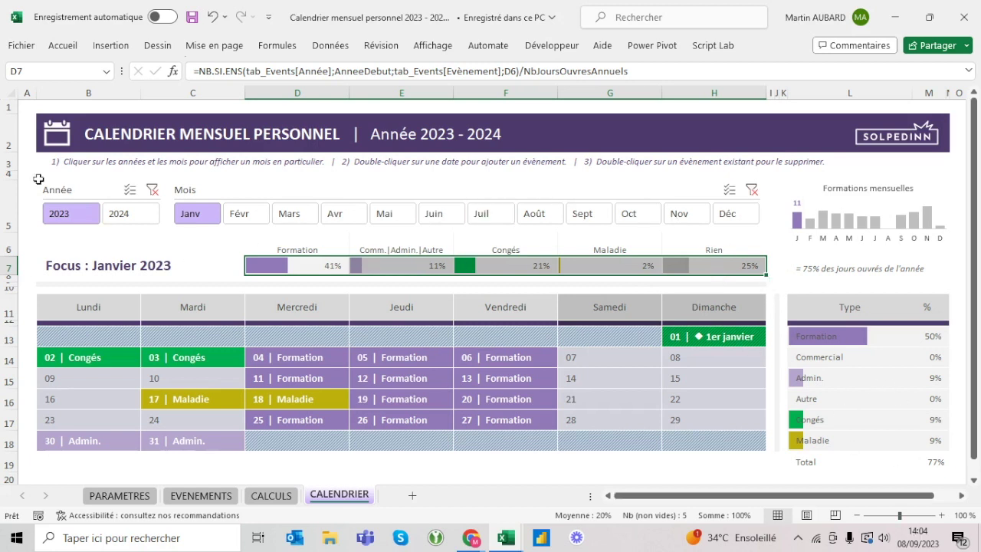
left_click(28, 108)
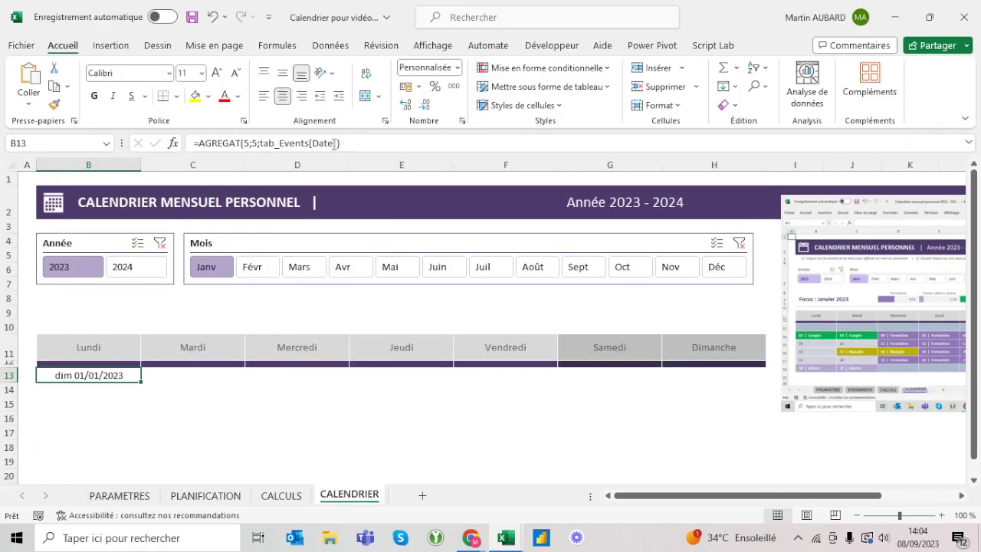
Step: Copy the full AGREGAT formula from cell B13
left_click_drag(349, 142, 203, 150)
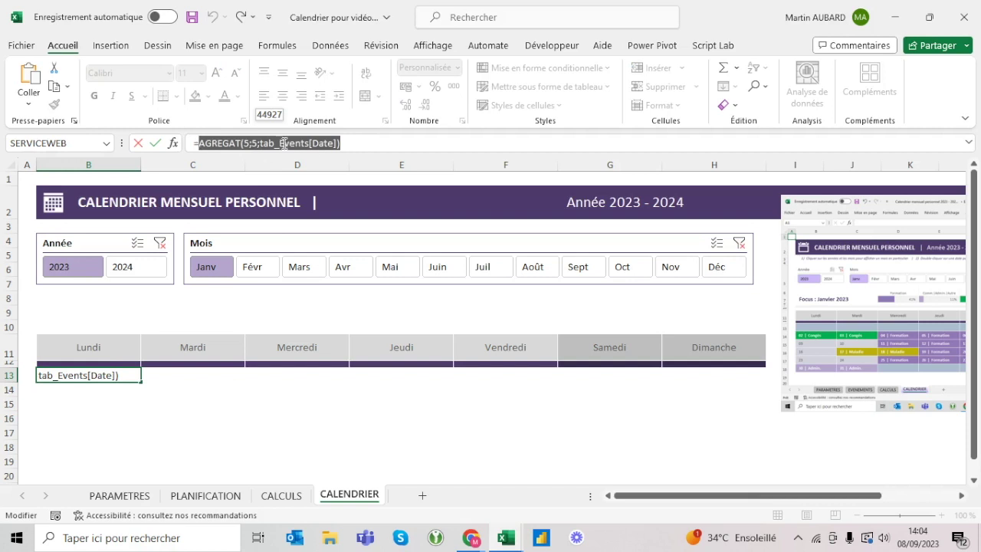
key("Escape")
left_click_drag(340, 143, 145, 131)
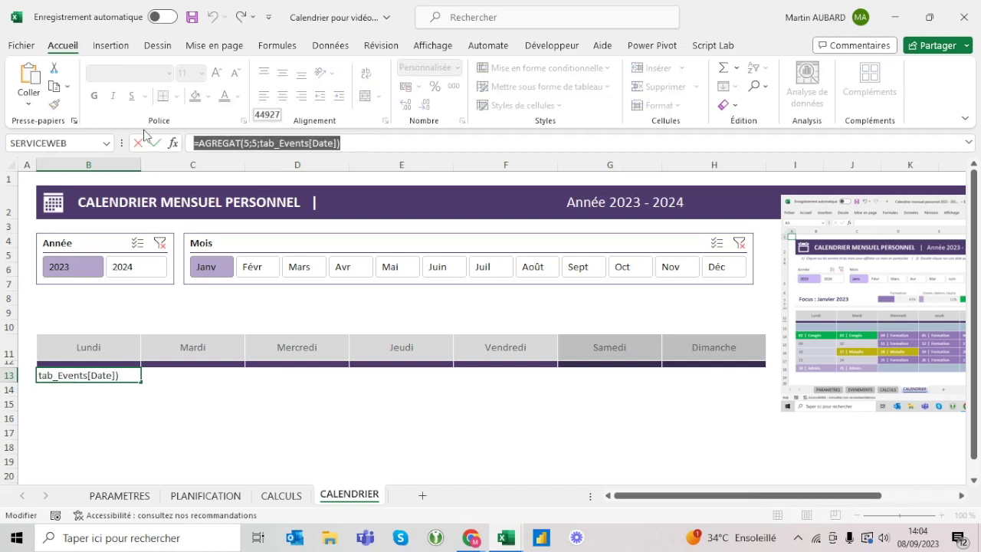
key("Escape")
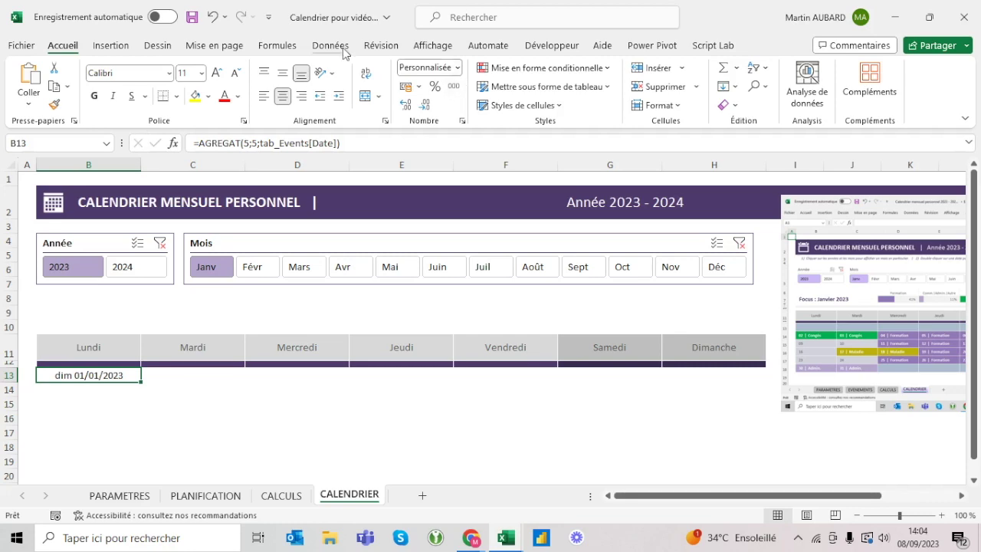
Step: Define a new name ladate1 whose reference is the pasted AGREGAT formula
left_click(280, 47)
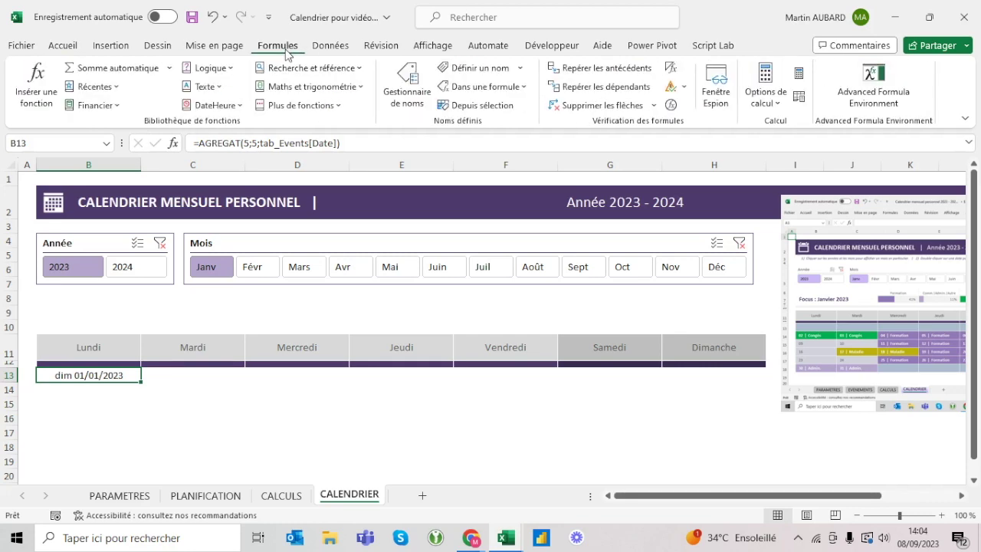
left_click(414, 96)
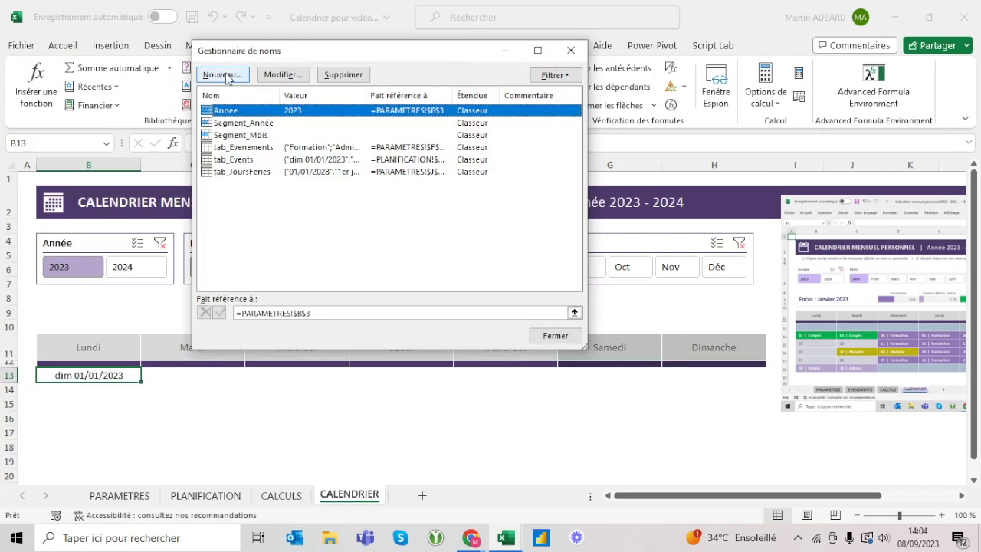
left_click(224, 75)
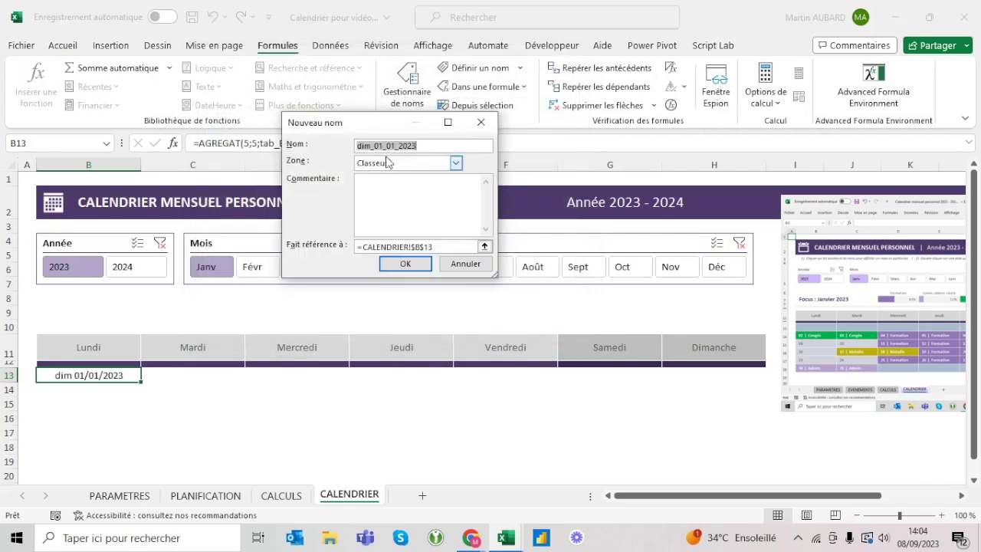
type("lad")
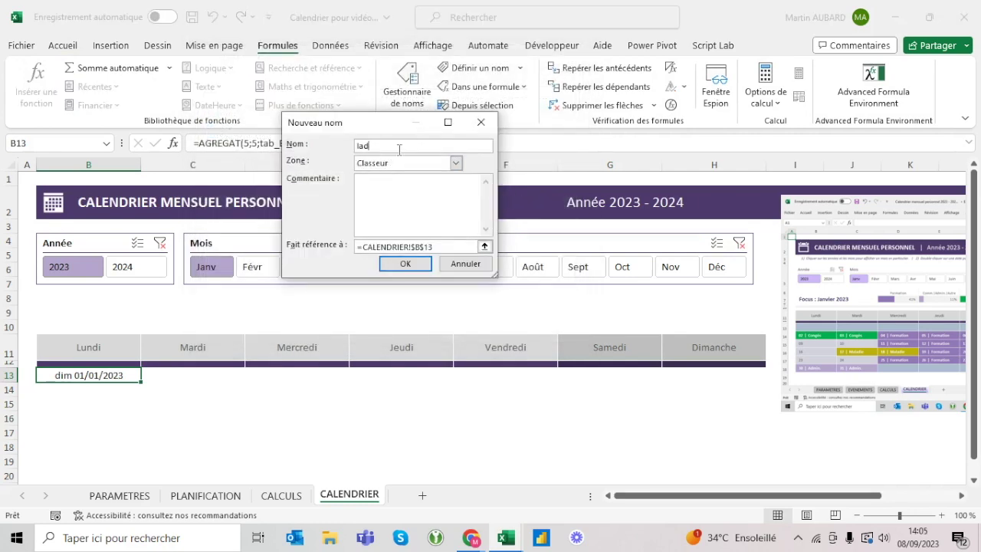
type("ate1")
left_click_drag(450, 245, 304, 240)
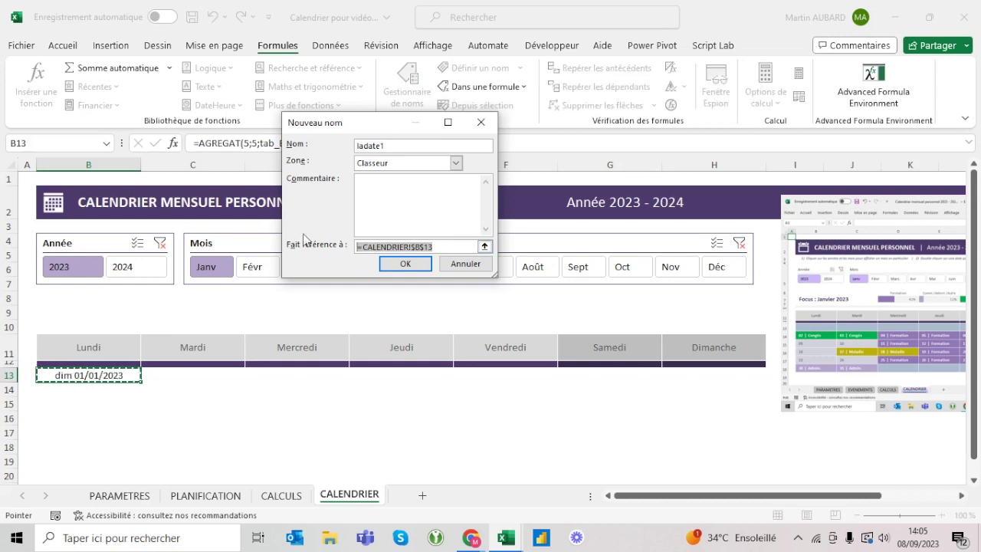
key("ctrl+v")
left_click_drag(452, 245, 303, 239)
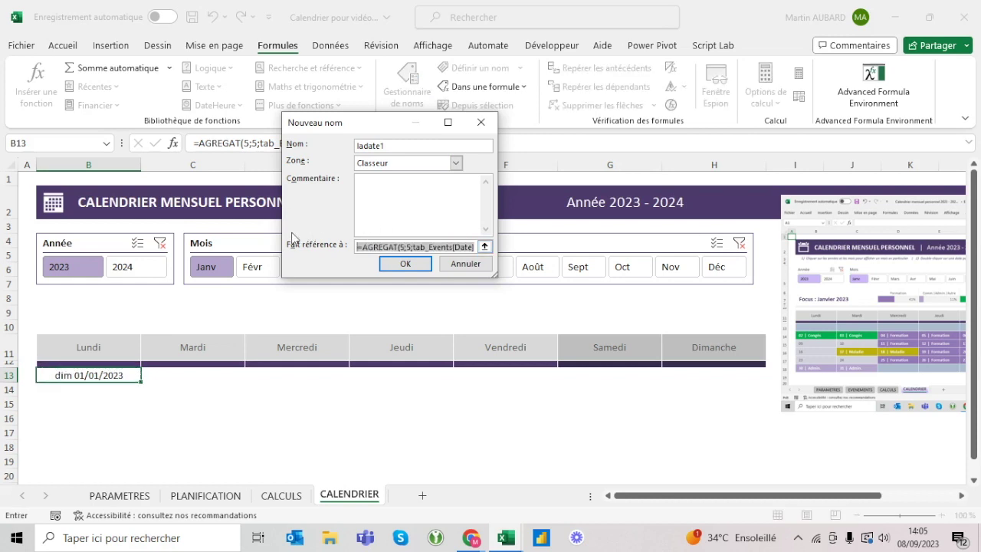
left_click(406, 266)
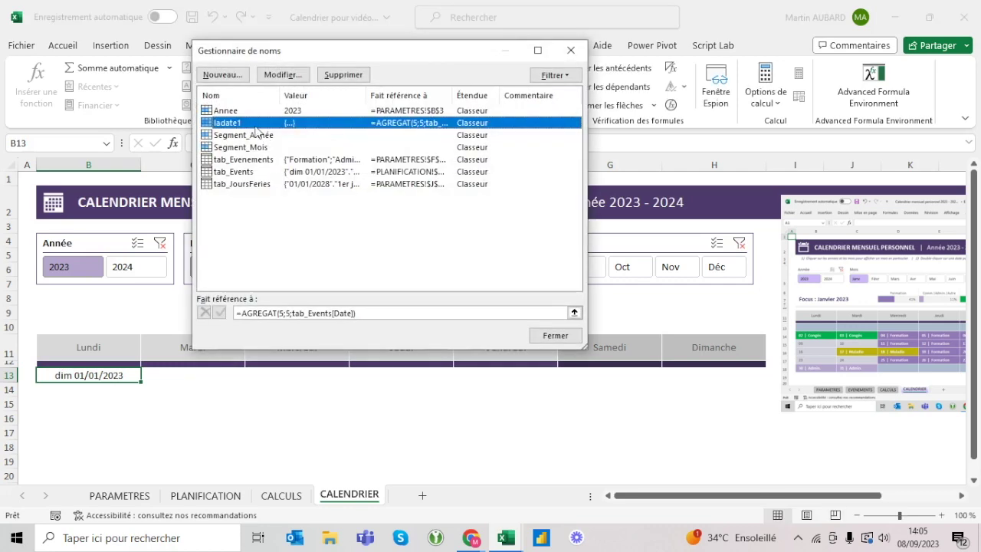
left_click(558, 335)
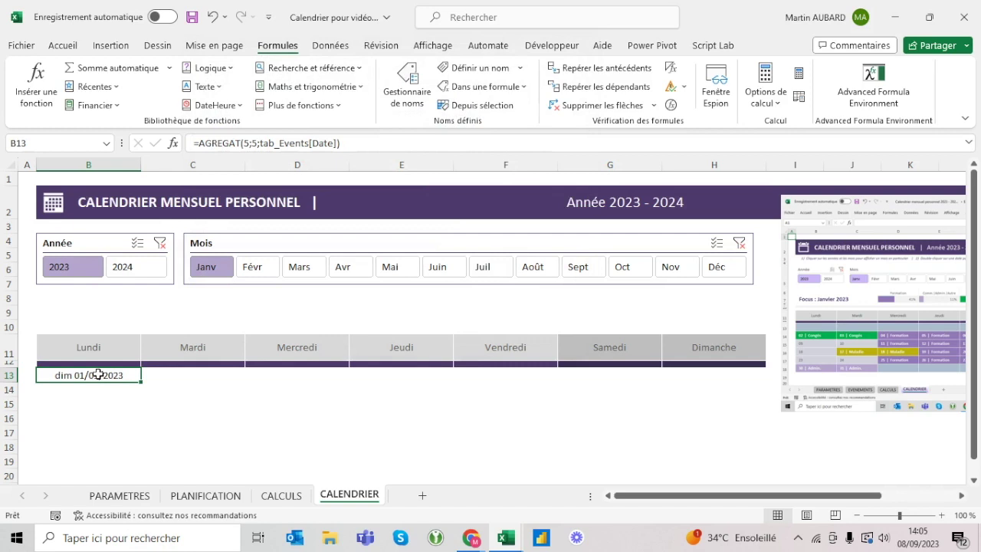
Step: Replace B13's formula with =ladate1
type("=lada")
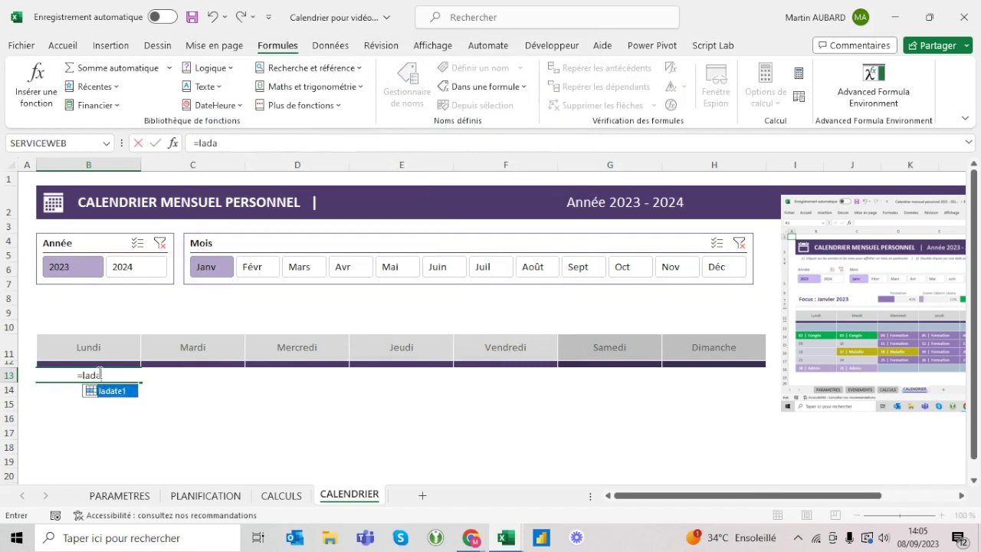
key("Tab")
key("Return")
left_click(97, 375)
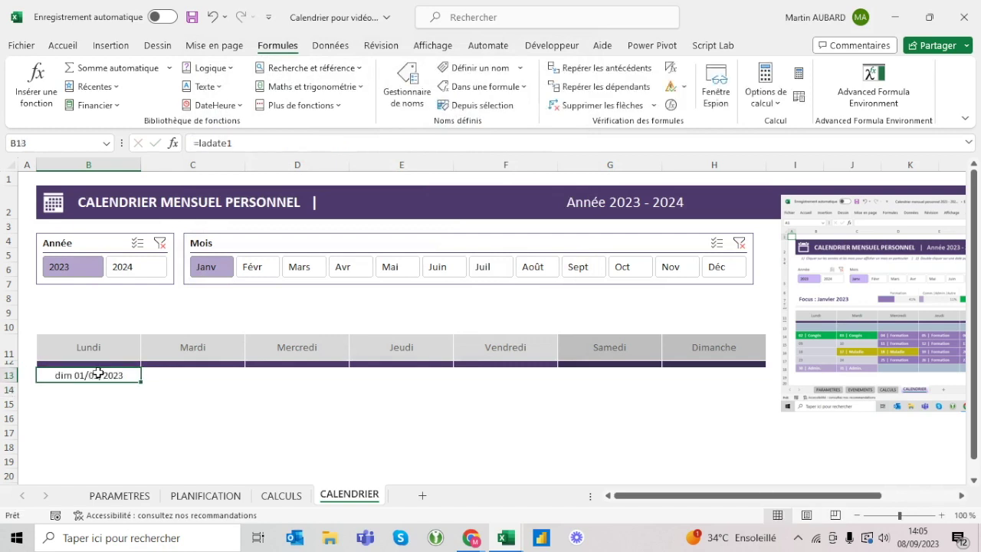
Step: Test the named formula by switching between February, January and March 2023
left_click(253, 269)
left_click(296, 266)
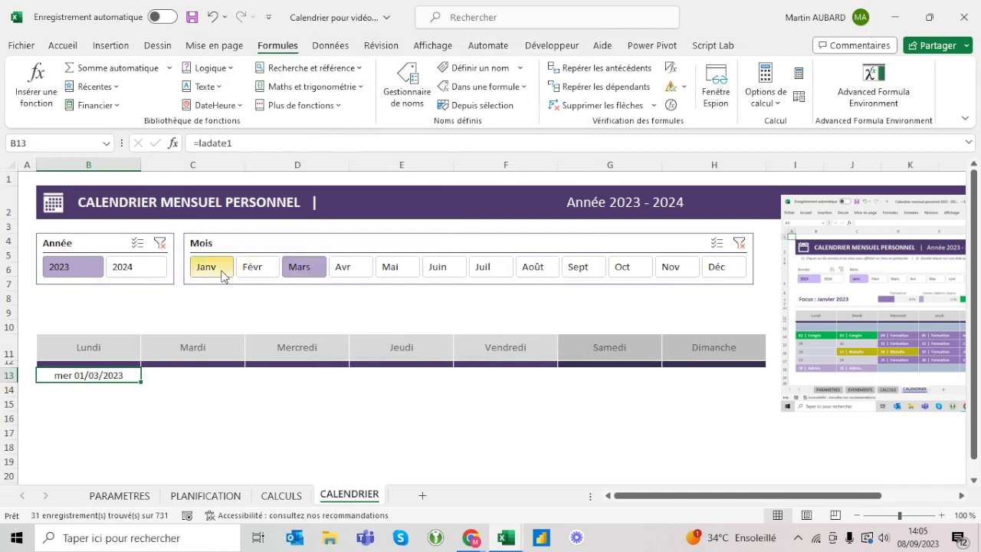
left_click(210, 273)
left_click(300, 269)
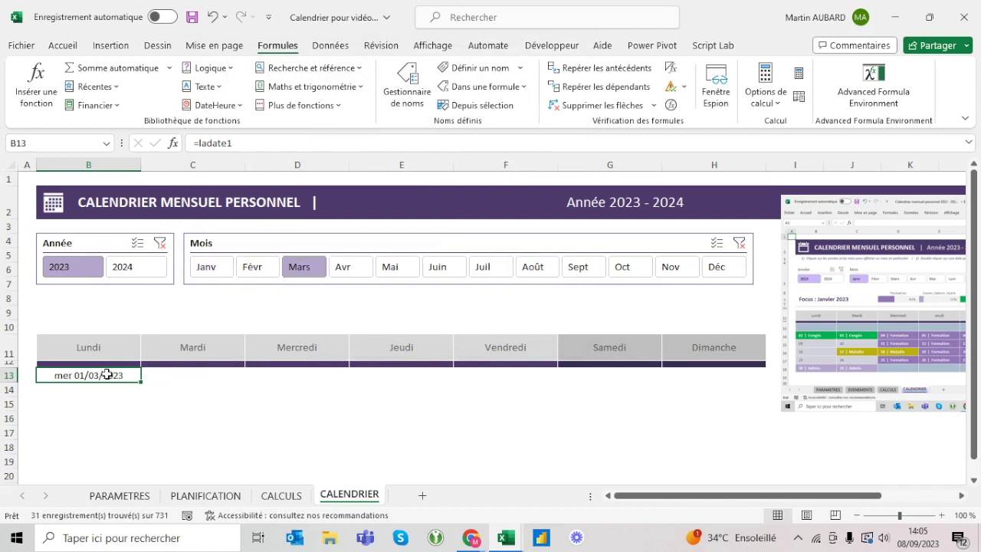
left_click(86, 315)
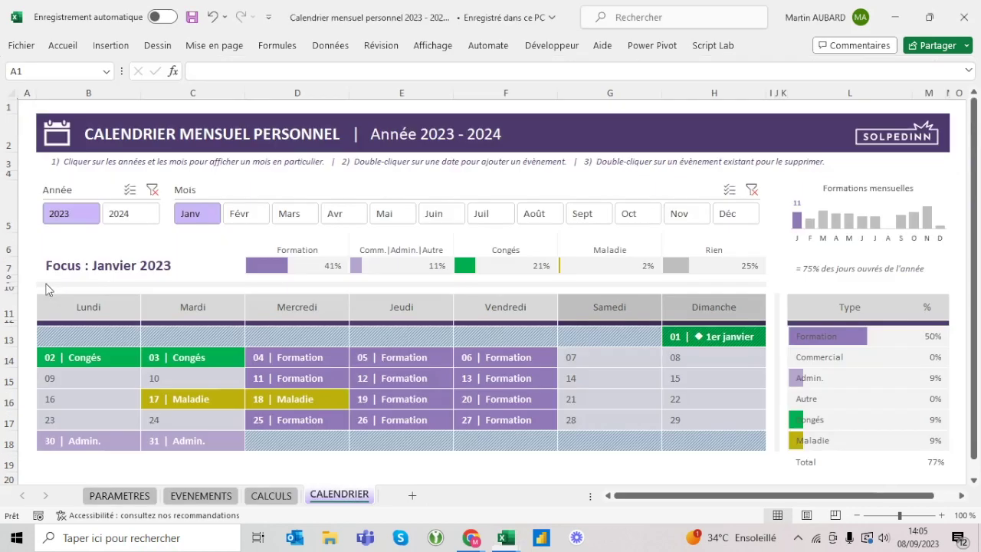
Step: Read the combined row height of rows 6 and 7 in the reference calendar
left_click(10, 266)
right_click(9, 265)
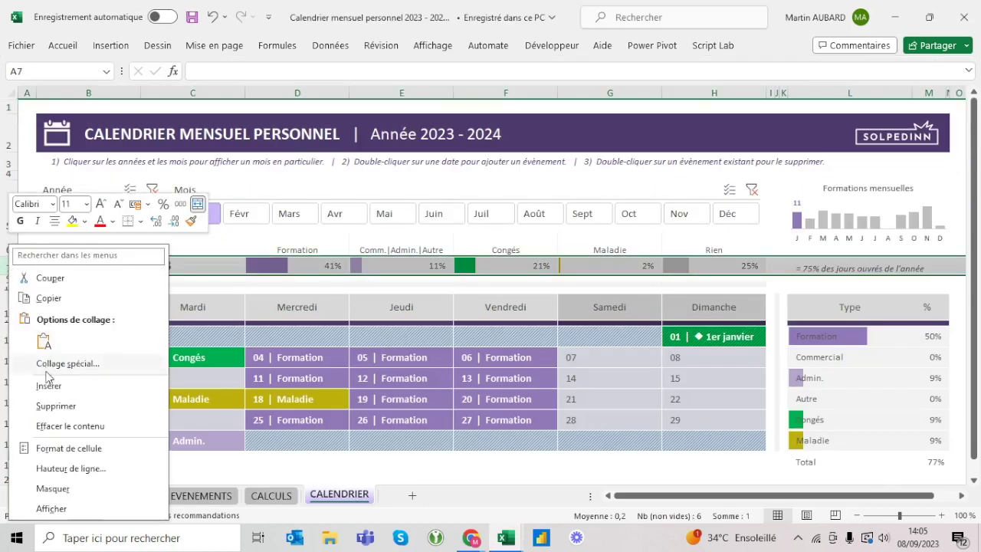
key("Escape")
left_click_drag(9, 250, 9, 266)
right_click(9, 247)
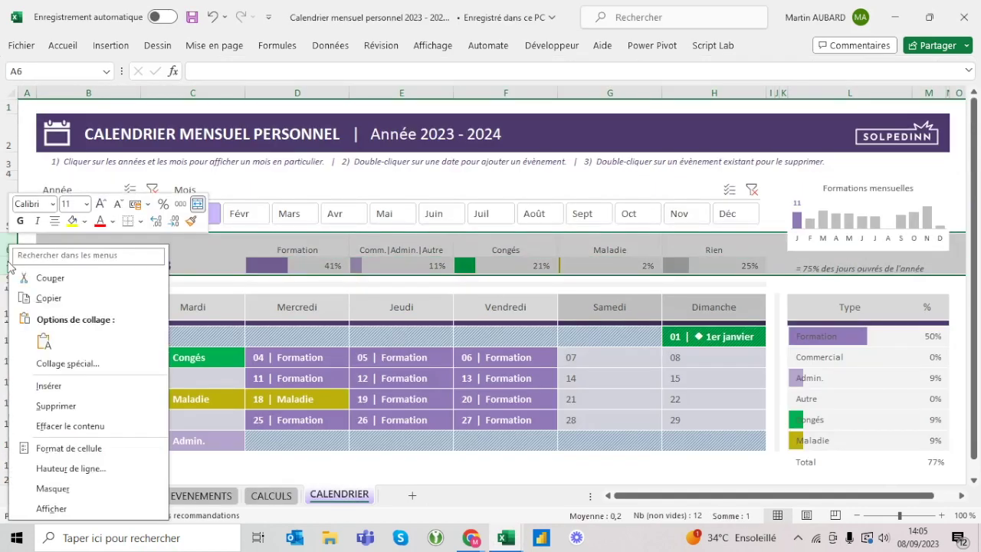
left_click(70, 469)
key("Return")
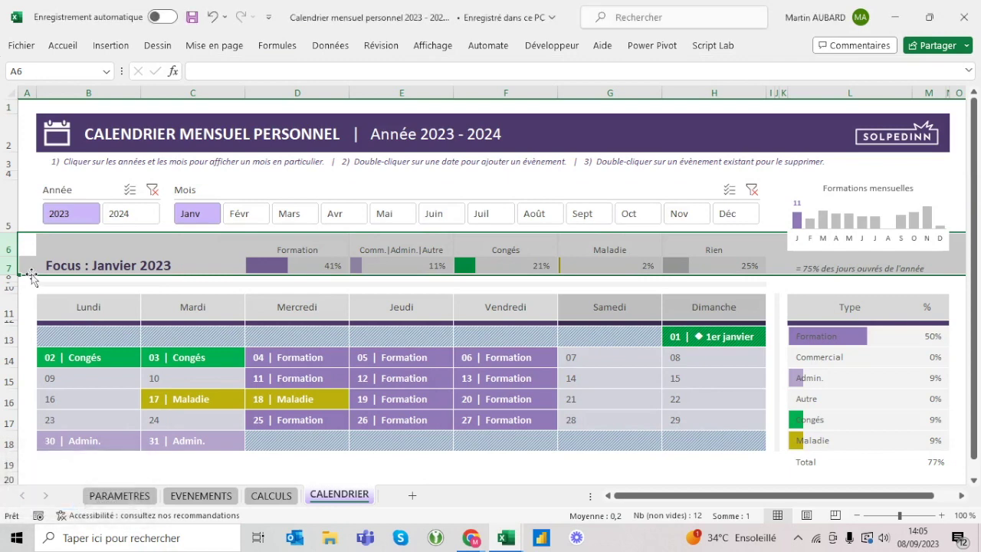
Step: Read the individual heights of rows 7 and 6 in the reference calendar
left_click(9, 265)
right_click(9, 265)
left_click(61, 469)
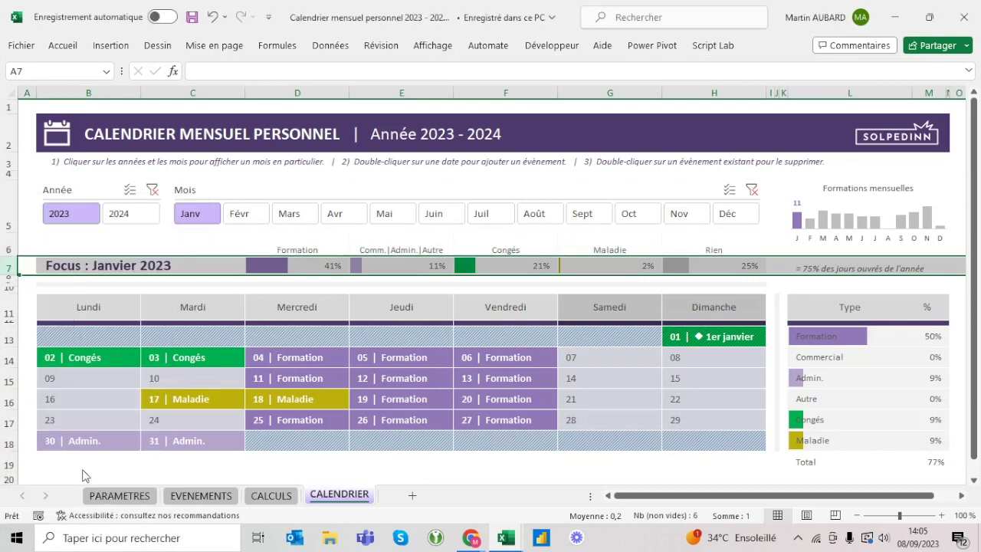
key("Return")
right_click(9, 237)
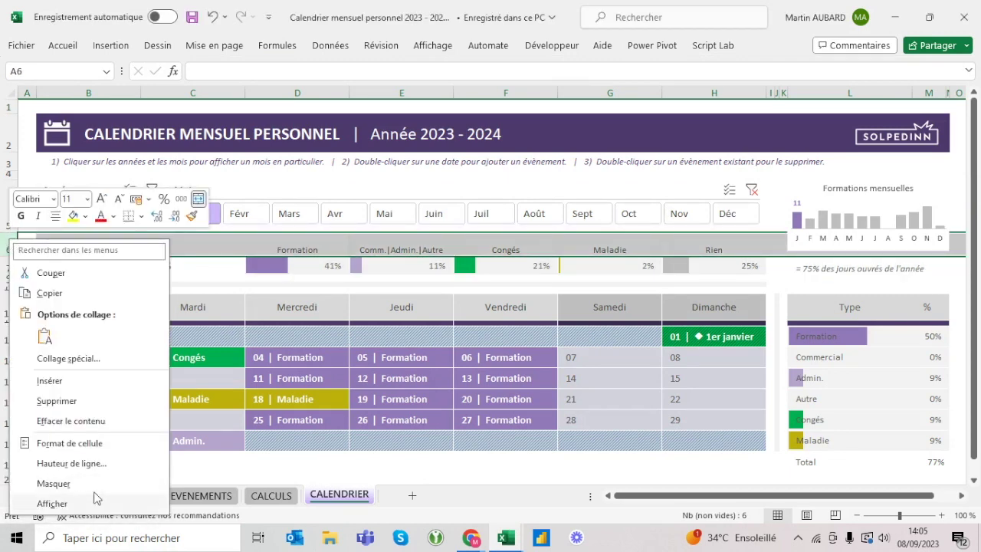
left_click(81, 465)
key("Return")
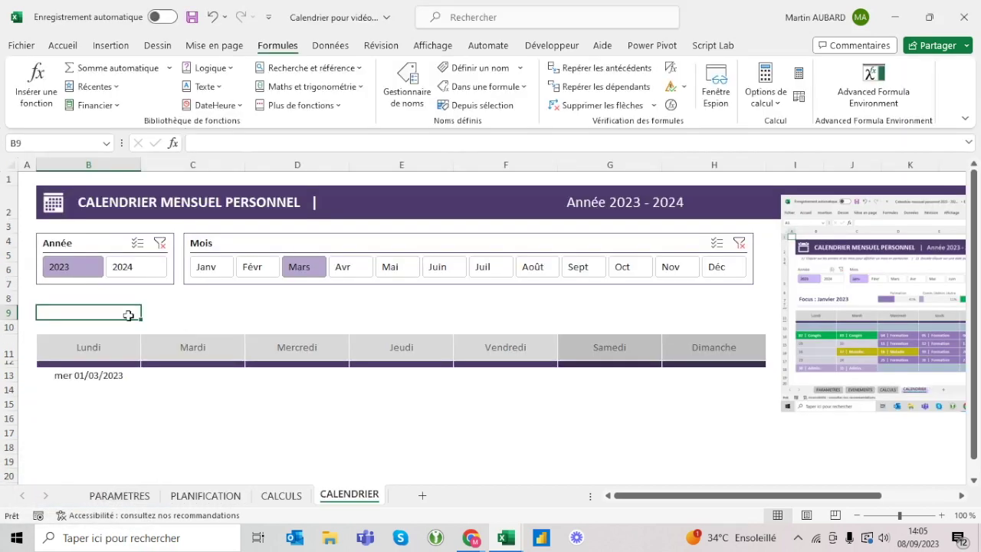
Step: In the working sheet, set row 8 to height 20 and make row 9 taller
left_click(6, 299)
right_click(8, 299)
left_click(66, 249)
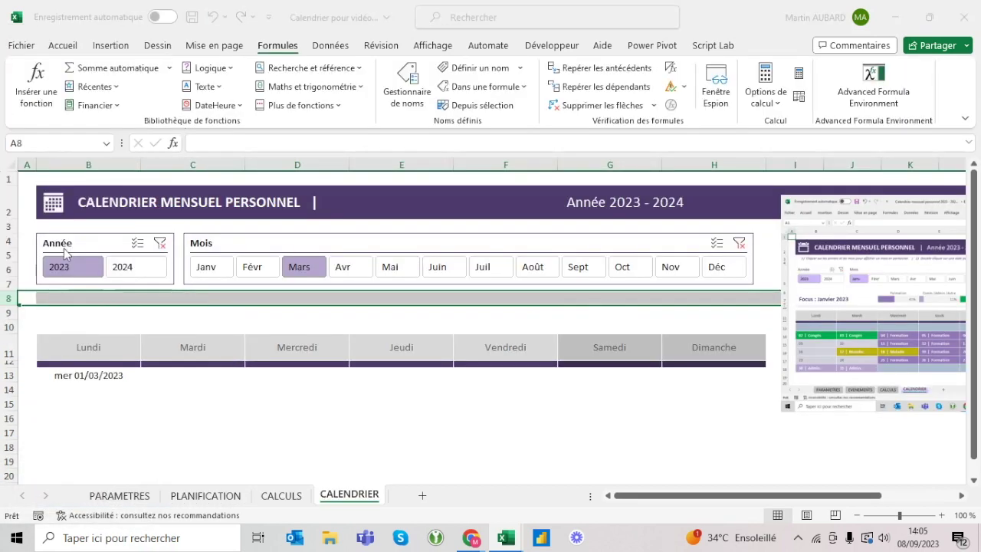
type("20")
key("Return")
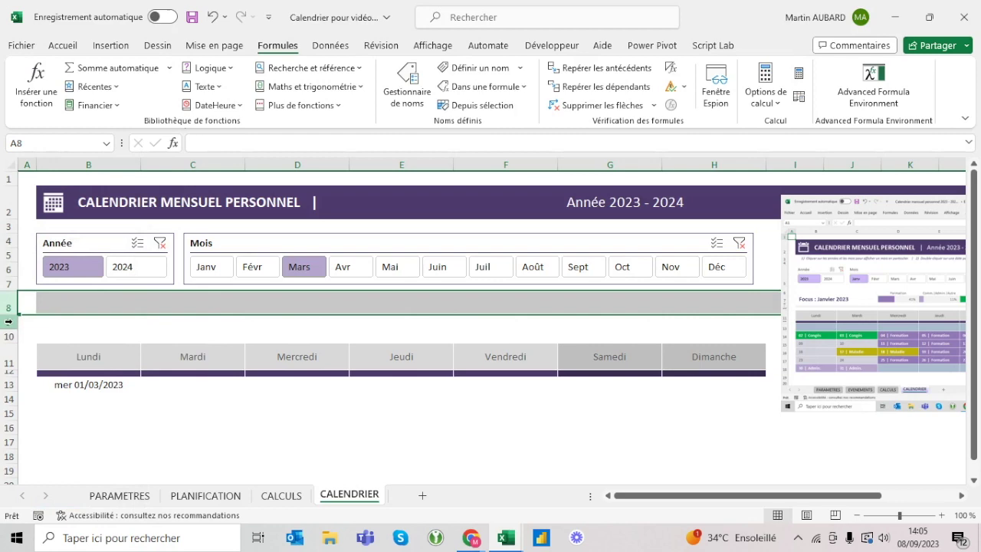
left_click(7, 322)
right_click(7, 322)
left_click(67, 267)
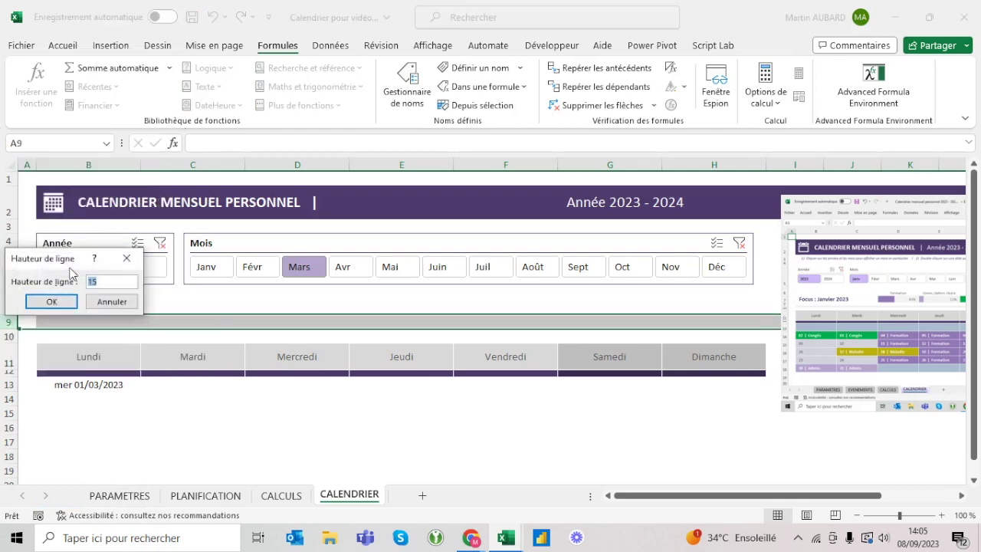
key("Return")
left_click(69, 327)
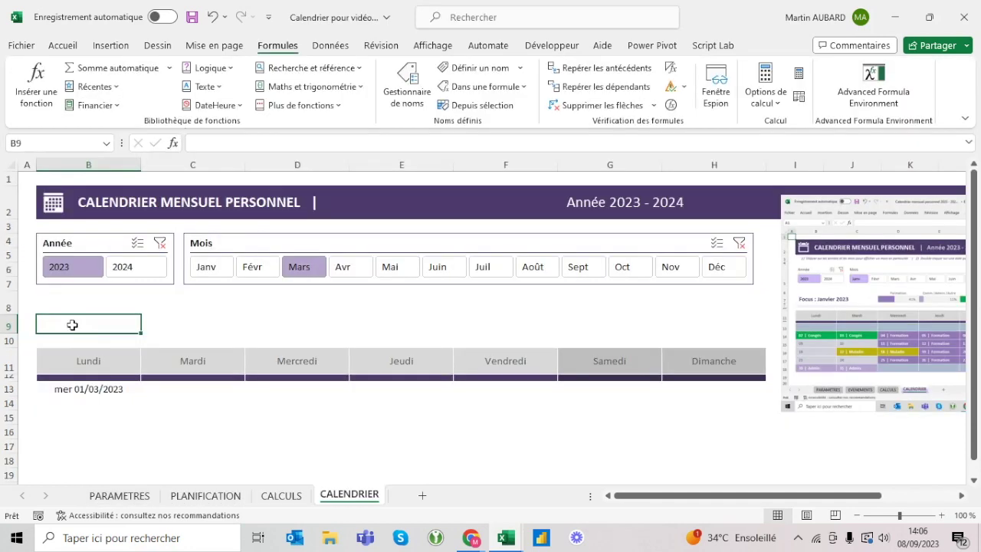
Step: Enter ="Focus : "&ladate1 in cell B9
type("=")
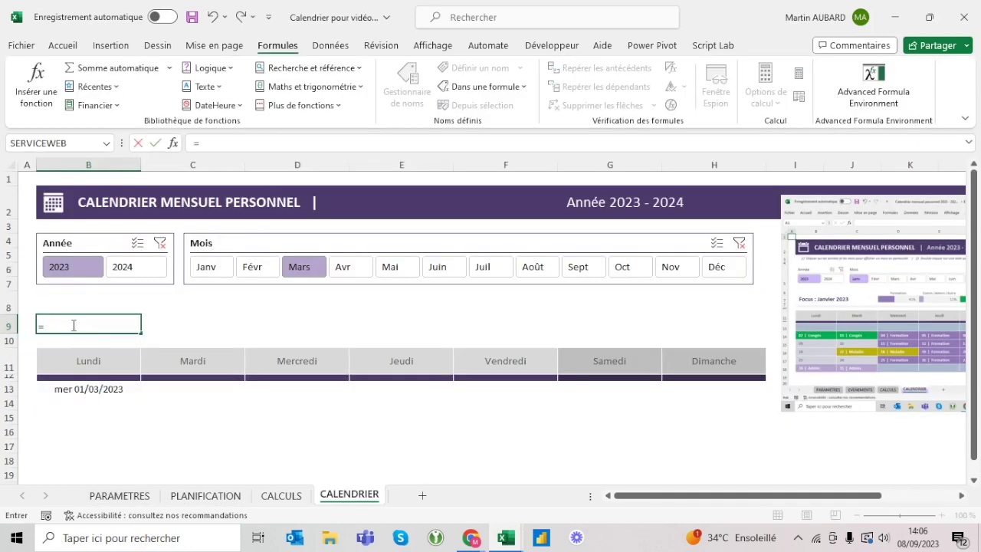
type("ladate1")
key("ctrl+Return")
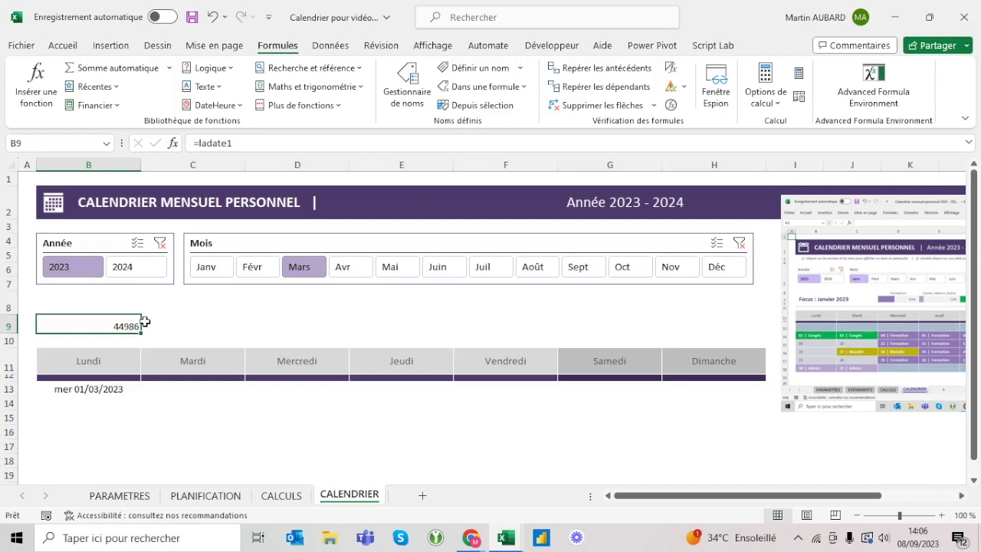
left_click(198, 144)
type("\"Focus : \"&")
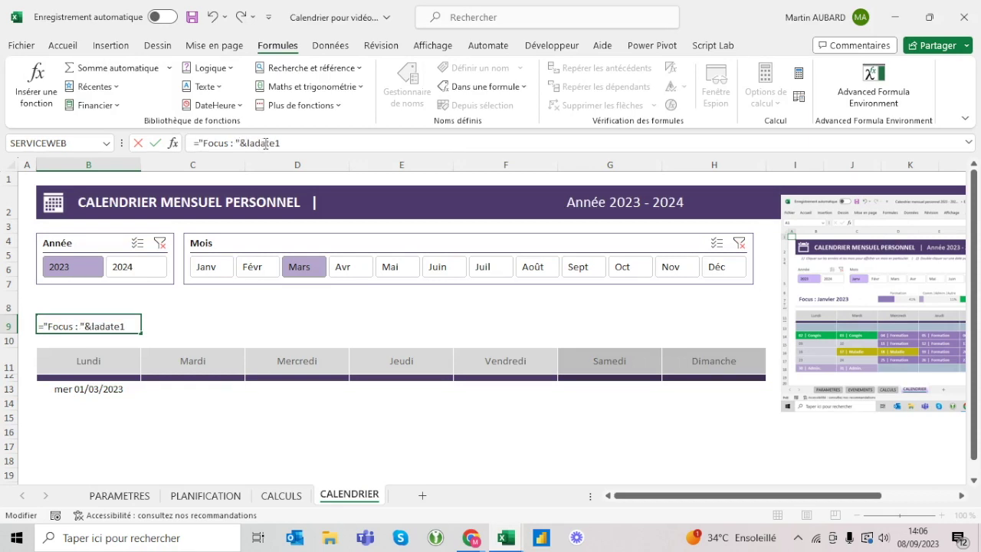
key("ctrl+Return")
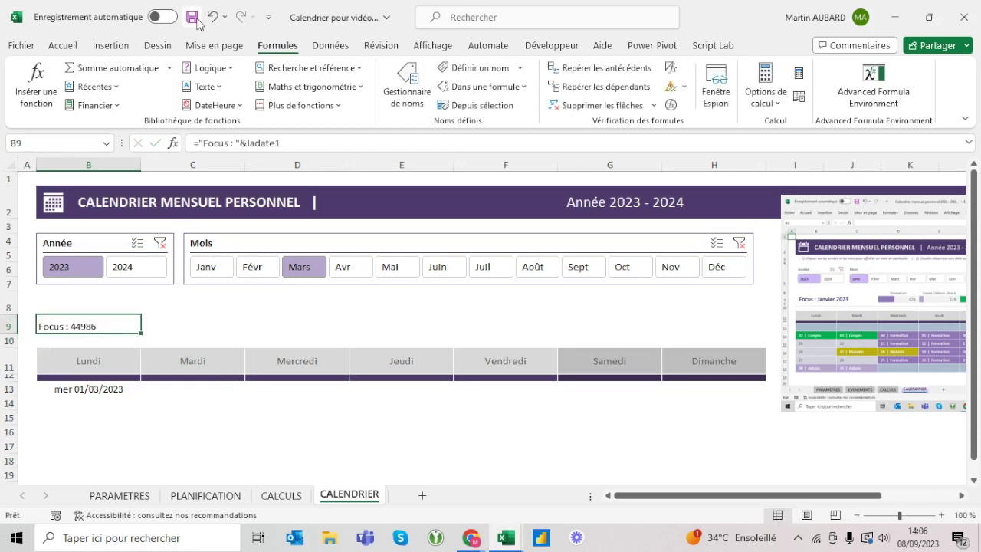
Step: Try a long date number format on B9, then undo it
left_click(65, 46)
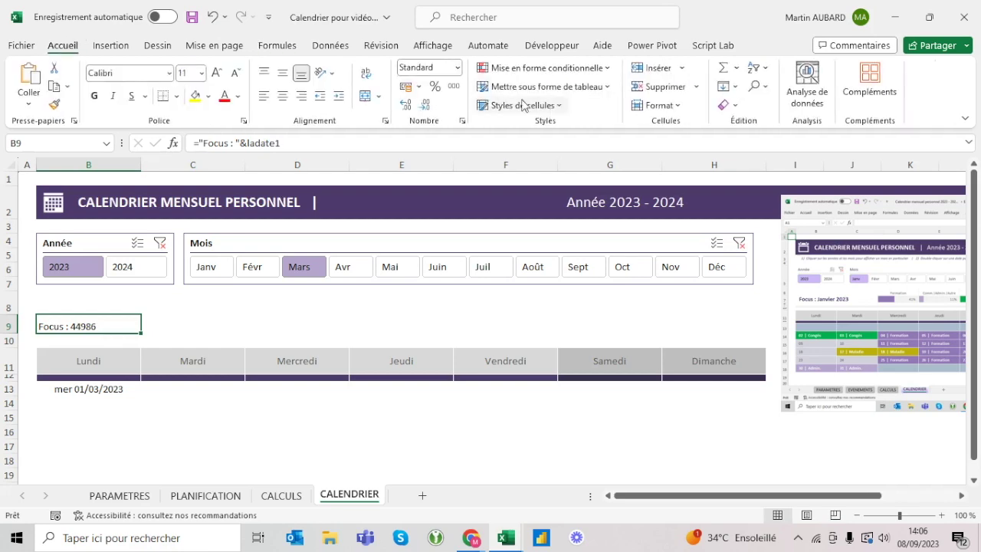
left_click(456, 67)
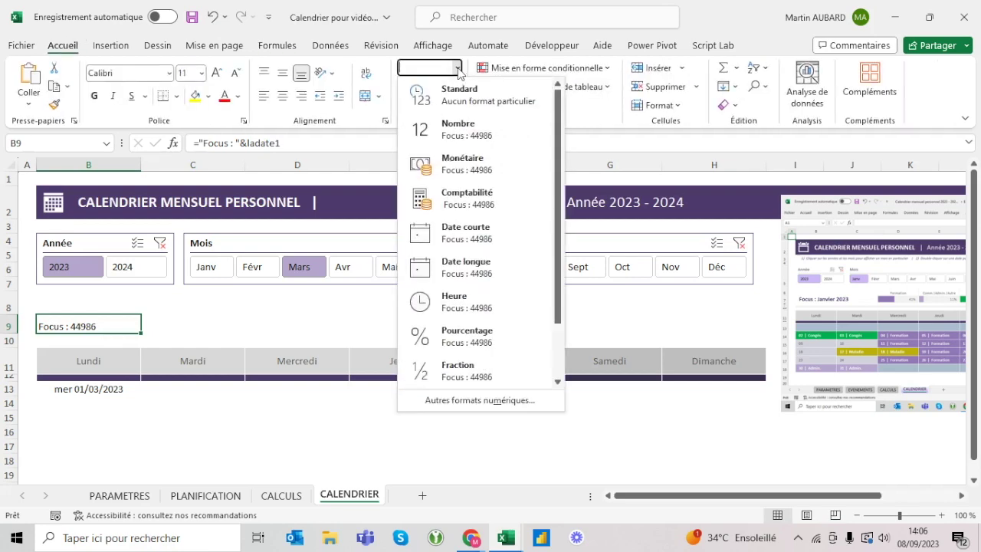
left_click(458, 265)
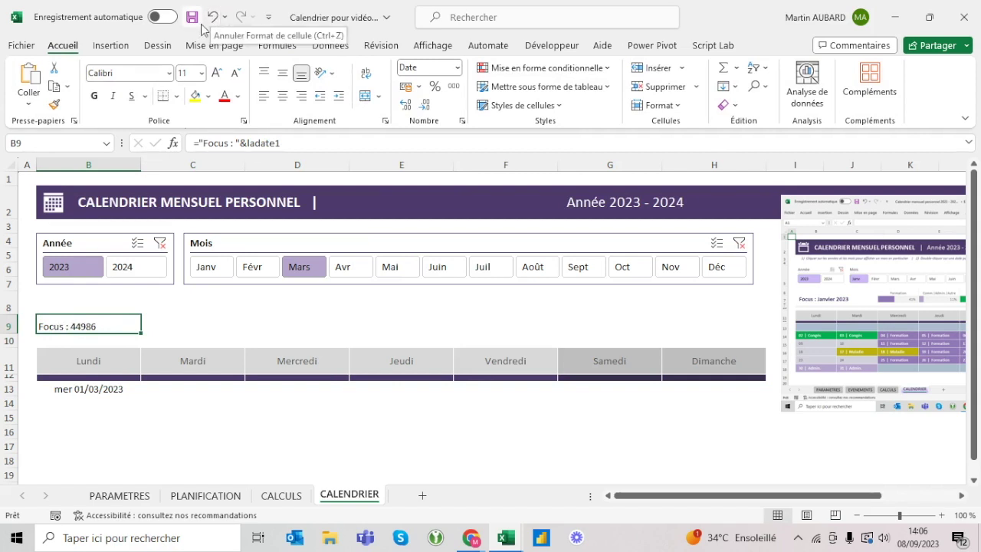
left_click(212, 17)
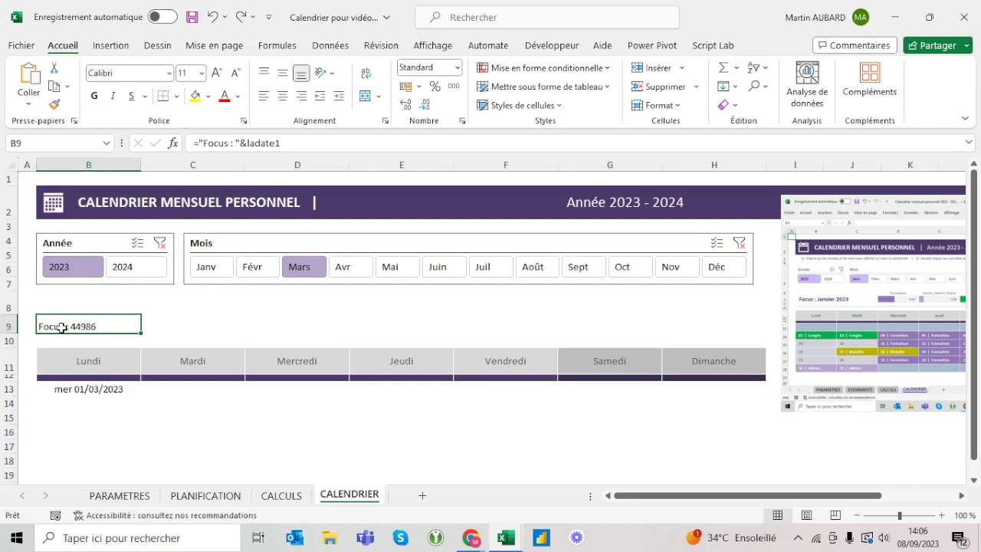
Step: Wrap ladate1 in TEXTE with a month-and-year format so B9 reads 'Focus : mars 2023'
left_click(247, 143)
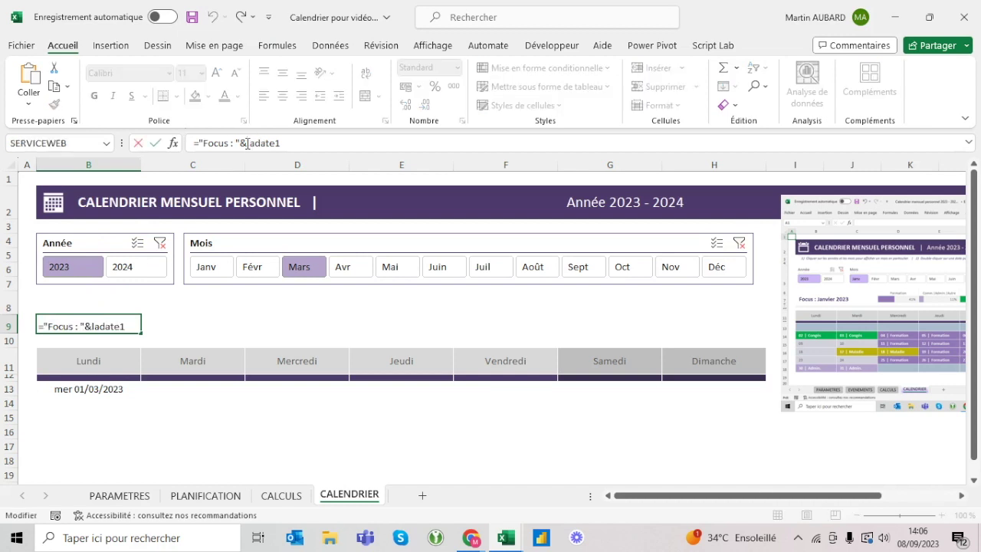
type("texte(ladate1")
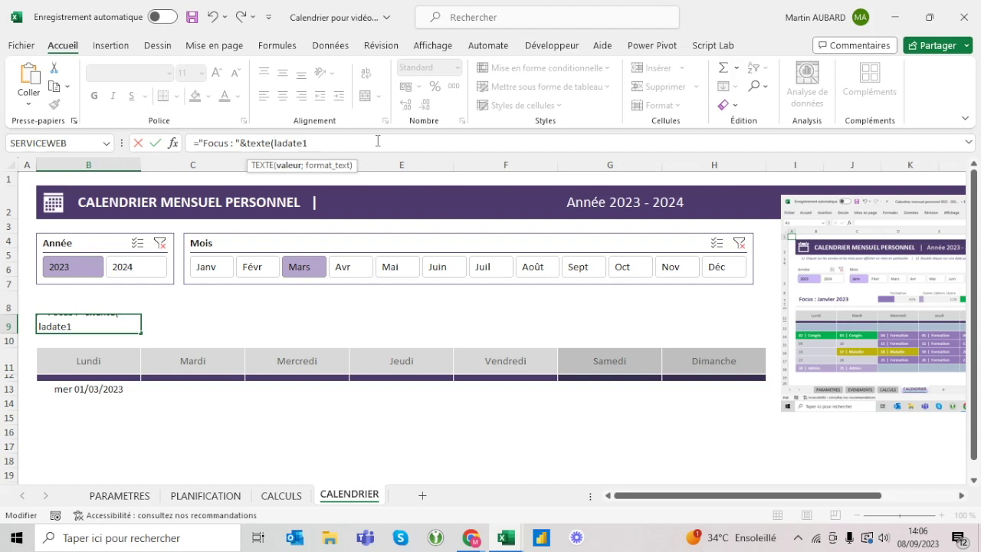
type(";")
key("BackSpace")
key("BackSpace")
type("mmmm")
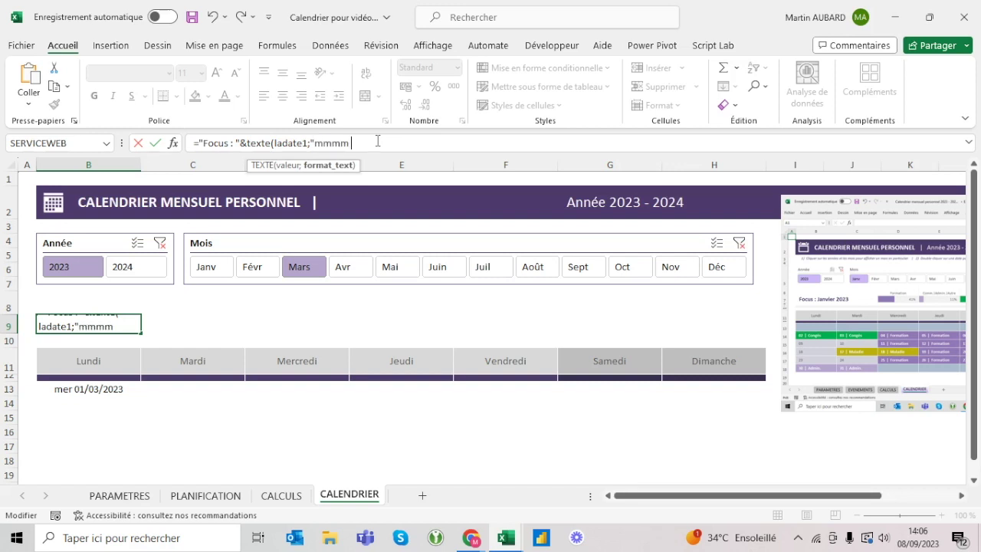
type(")")
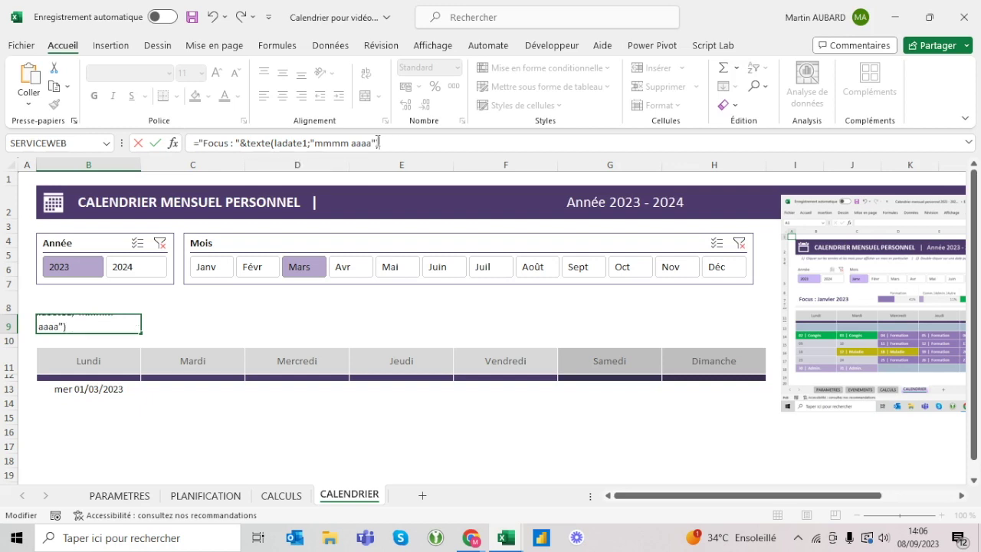
key("Return")
key("Up")
Step: Wrap the TEXTE part in NOMPROPRE to capitalise the month, then show February
left_click(243, 143)
type("nomTEXTE")
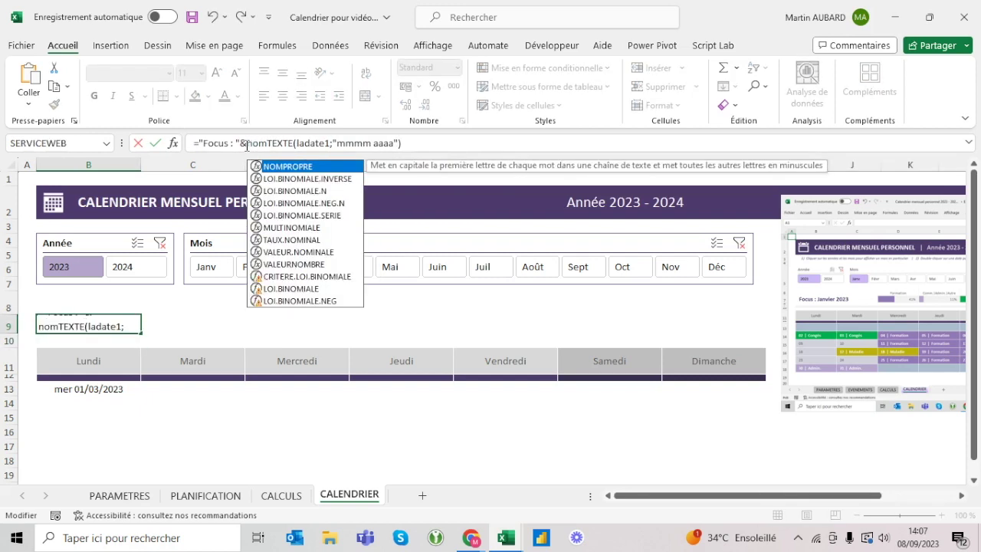
key("Tab")
key("End")
type(")")
key("Return")
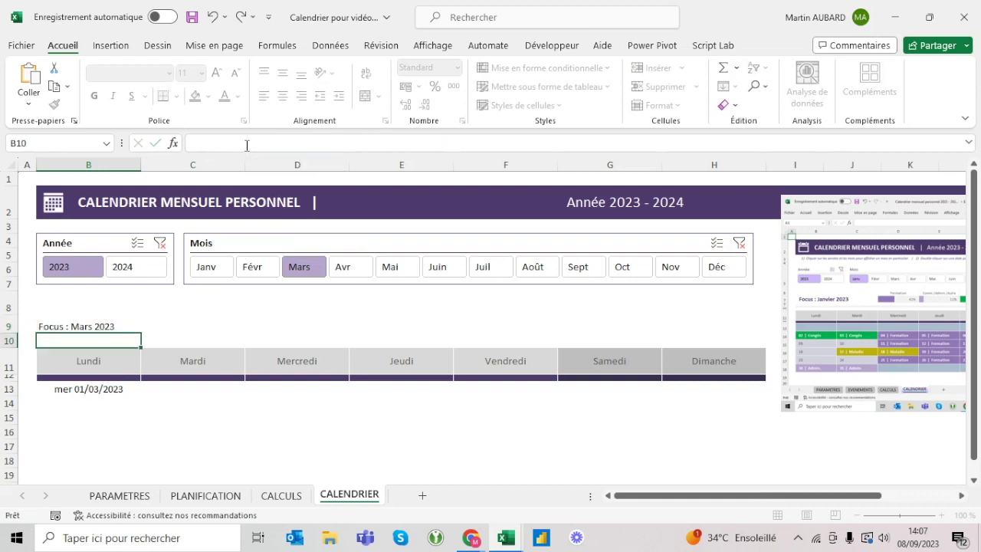
key("Up")
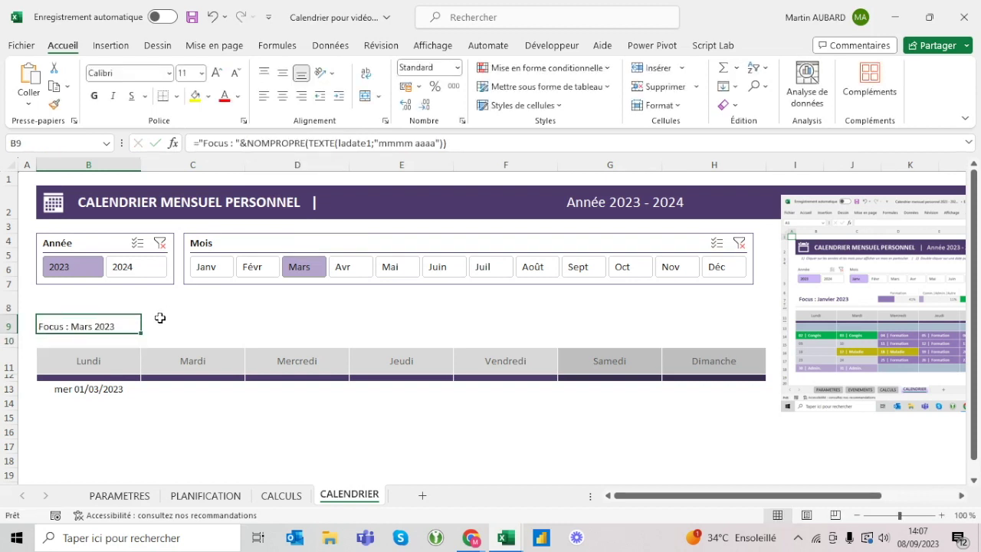
left_click(274, 268)
Step: Test the month slicer with May and February, clear the filter, and end on January
left_click(230, 268)
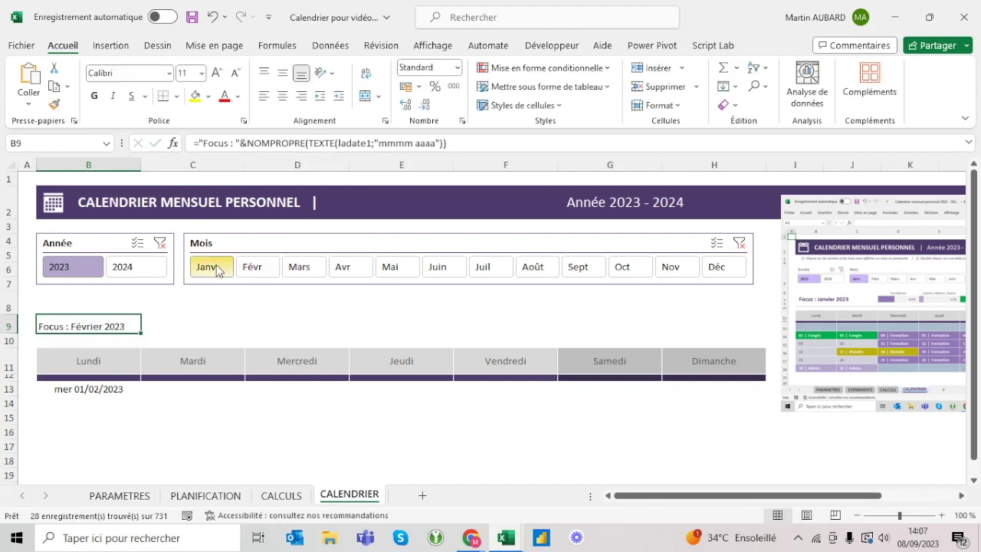
left_click(404, 269)
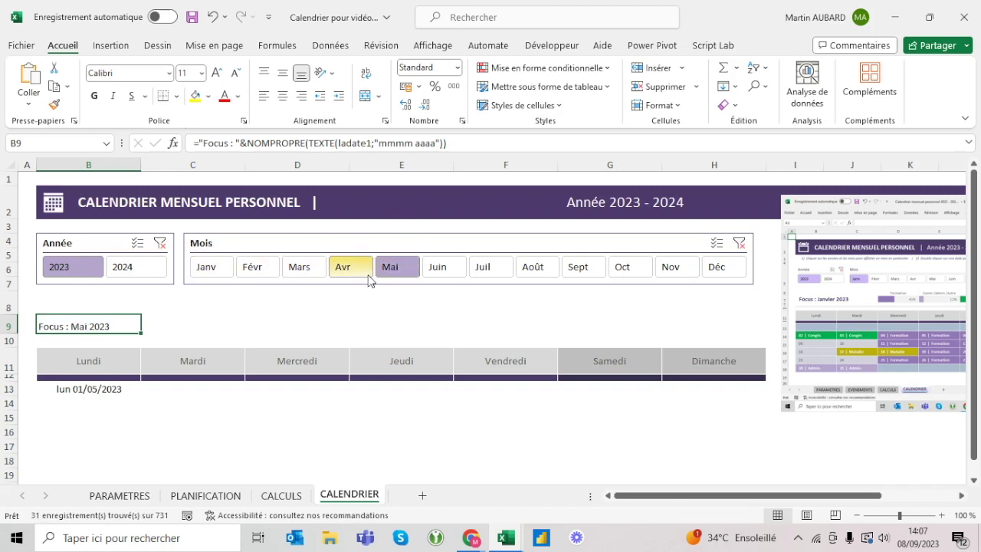
left_click(739, 242)
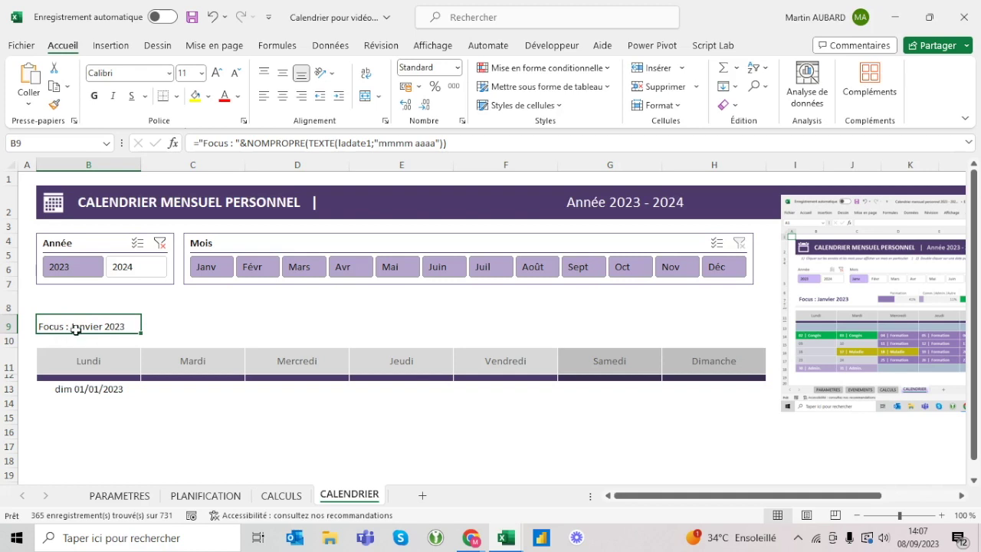
left_click(204, 276)
left_click(258, 268)
left_click(220, 266)
Step: Centre the B9 heading vertically, indent it and set its font size to 16
left_click(282, 73)
left_click(338, 96)
left_click(218, 73)
left_click(218, 73)
left_click(218, 73)
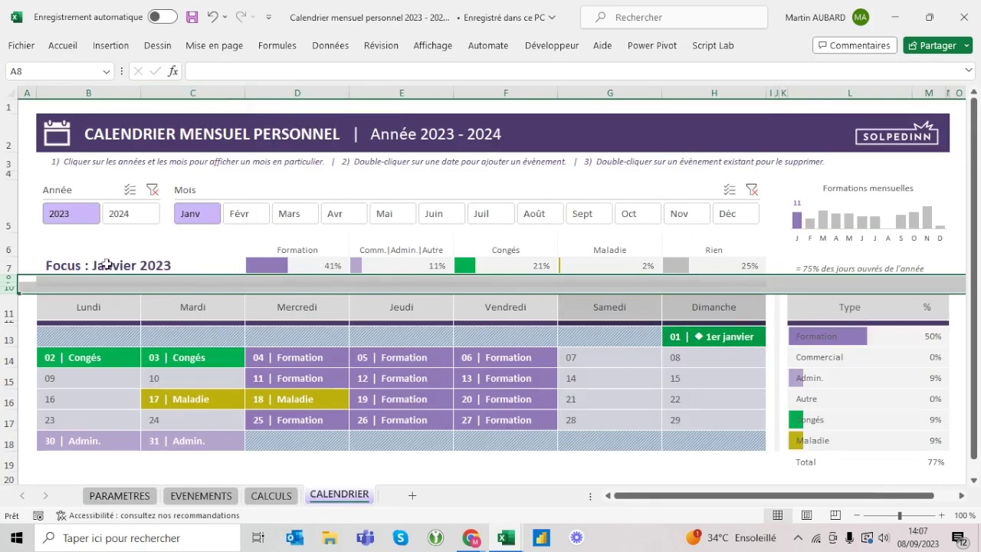
Step: Make the Focus title bold and dark slate, comparing it with the finished model
left_click(107, 264)
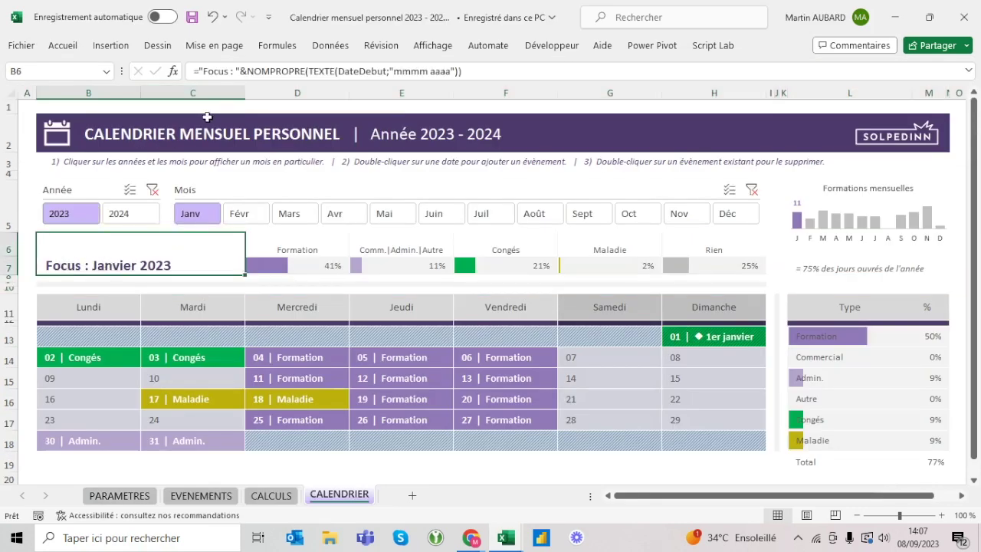
key("alt+Tab")
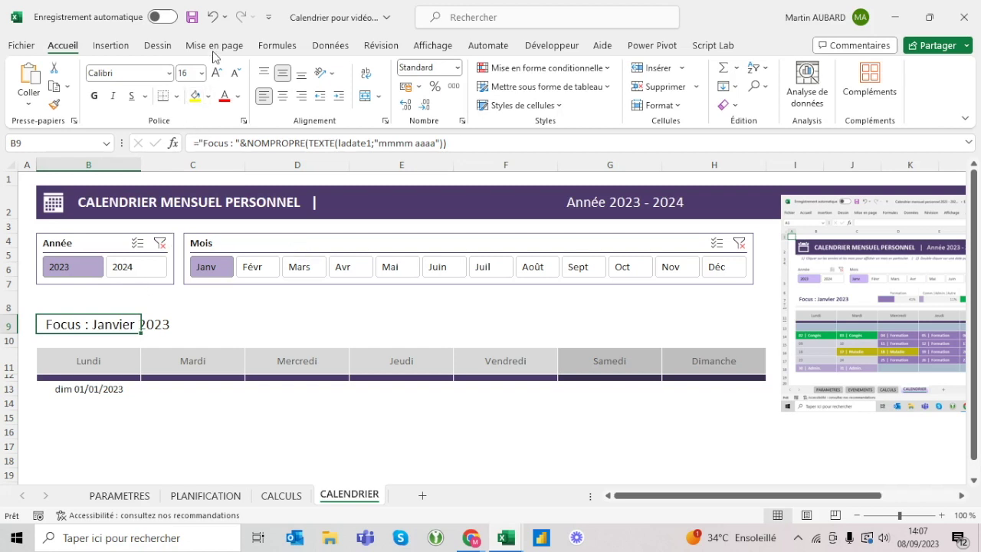
left_click(94, 96)
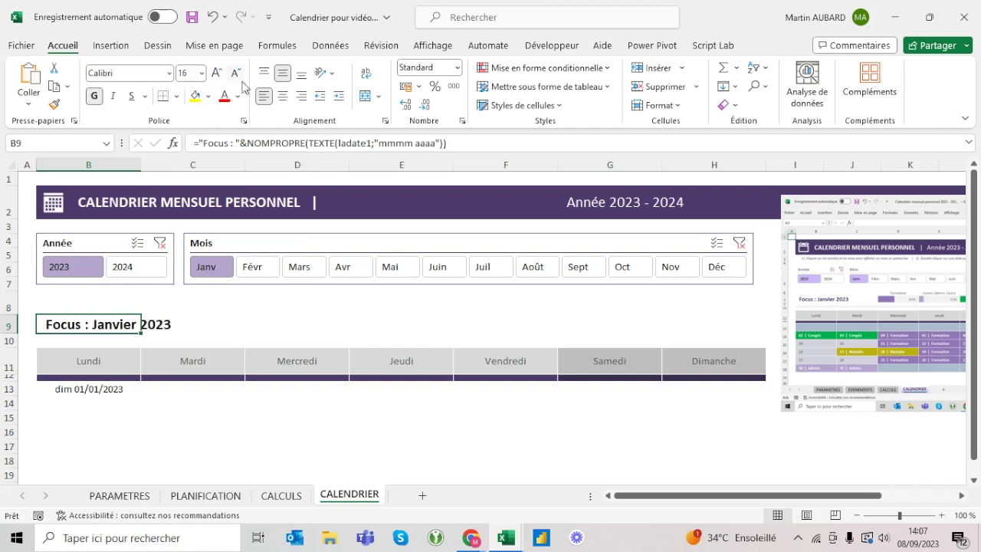
left_click(237, 96)
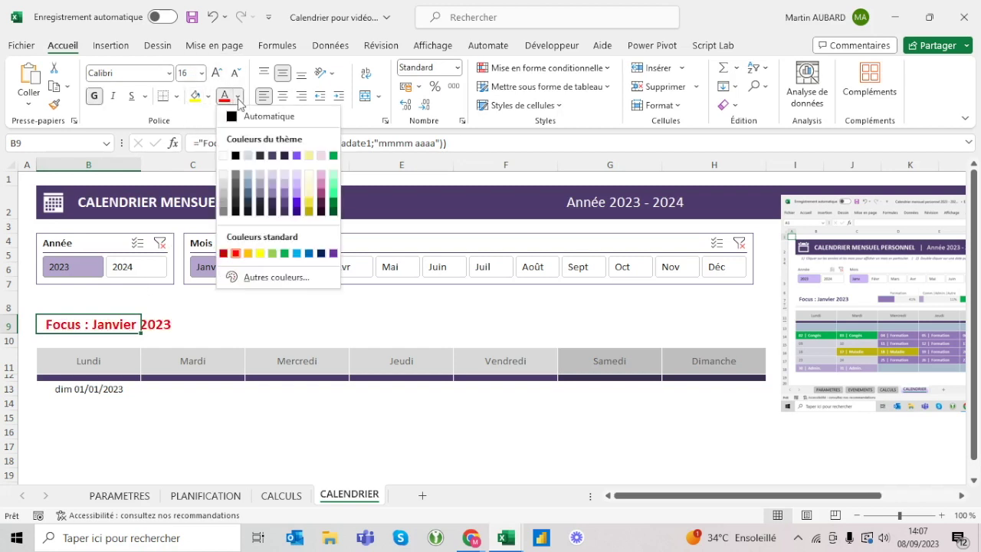
left_click(272, 156)
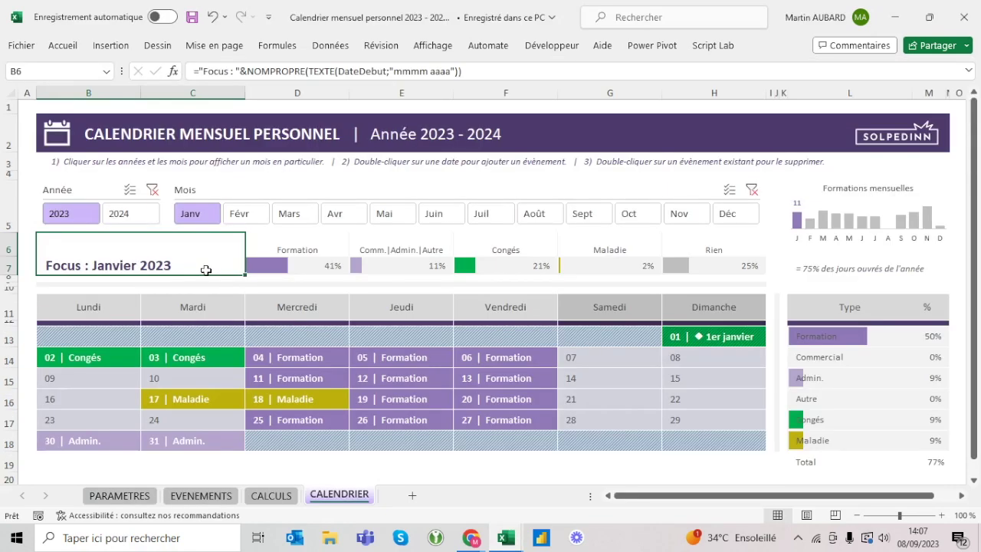
key("alt+Tab")
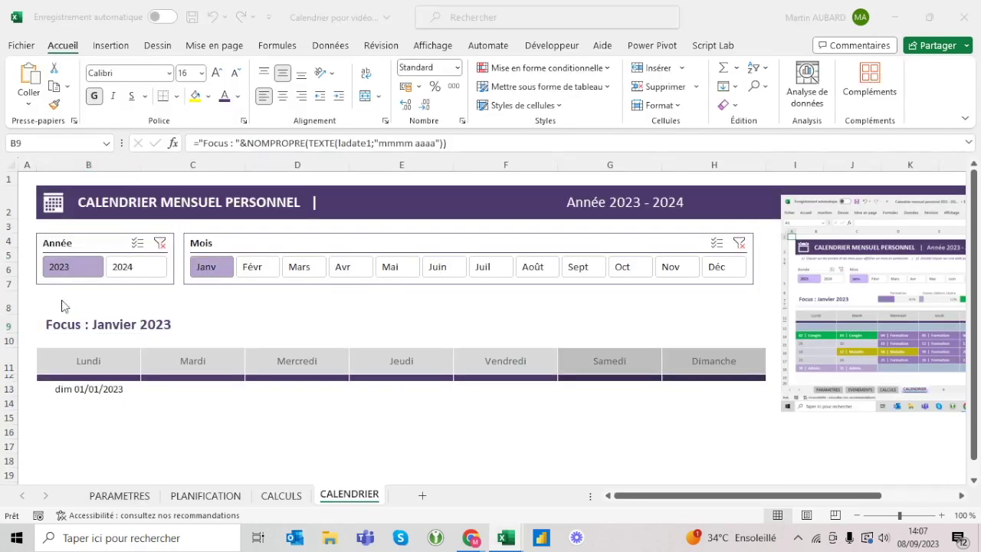
key("alt+Tab")
key("alt+Tab")
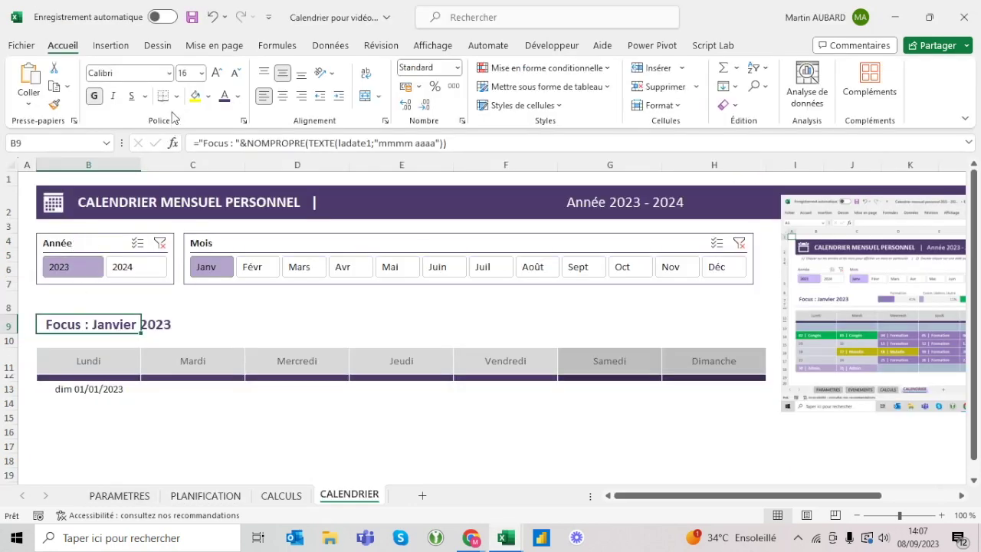
Step: Settle the Focus title at size 16 after checking the model, then show March 2023
left_click(216, 72)
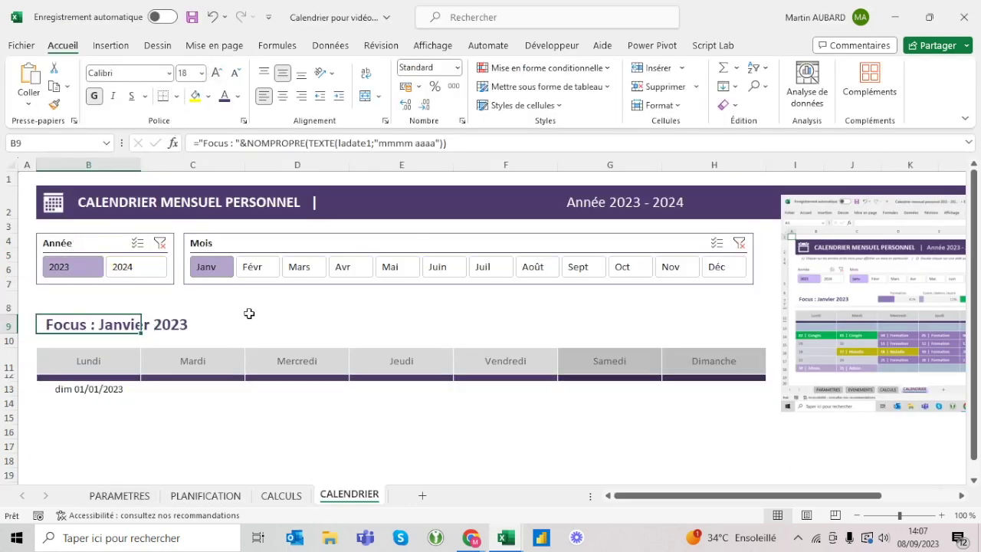
key("alt+Tab")
left_click(64, 48)
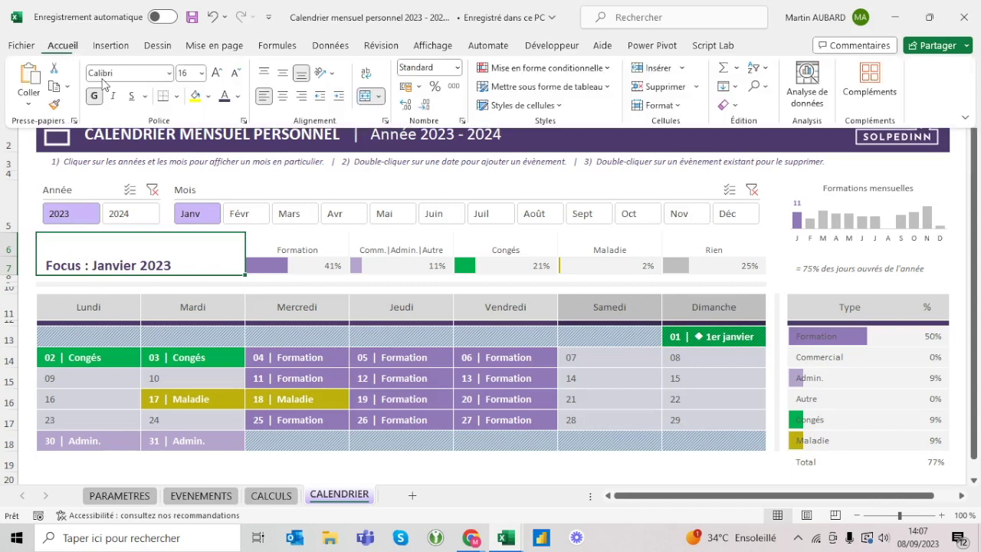
key("alt+Tab")
left_click(89, 325)
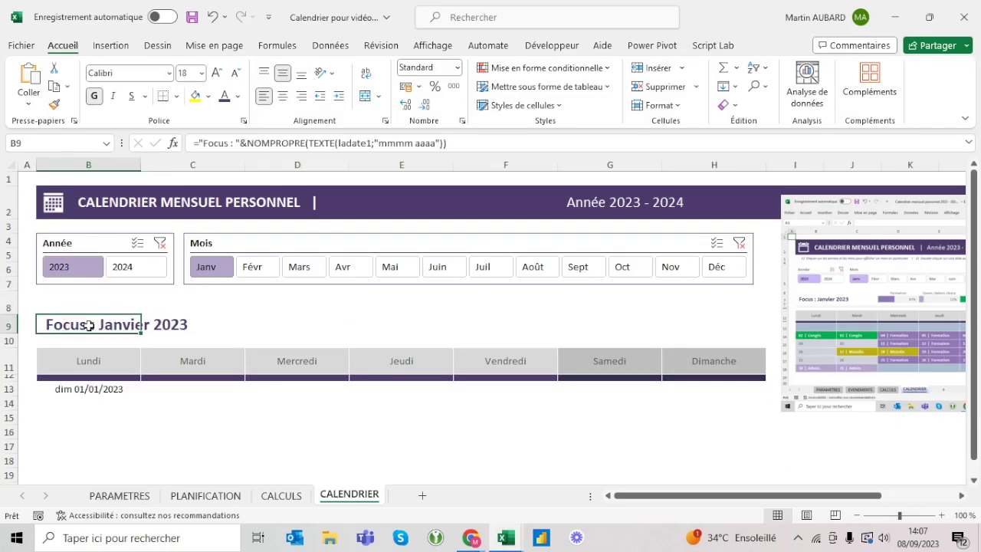
left_click(235, 72)
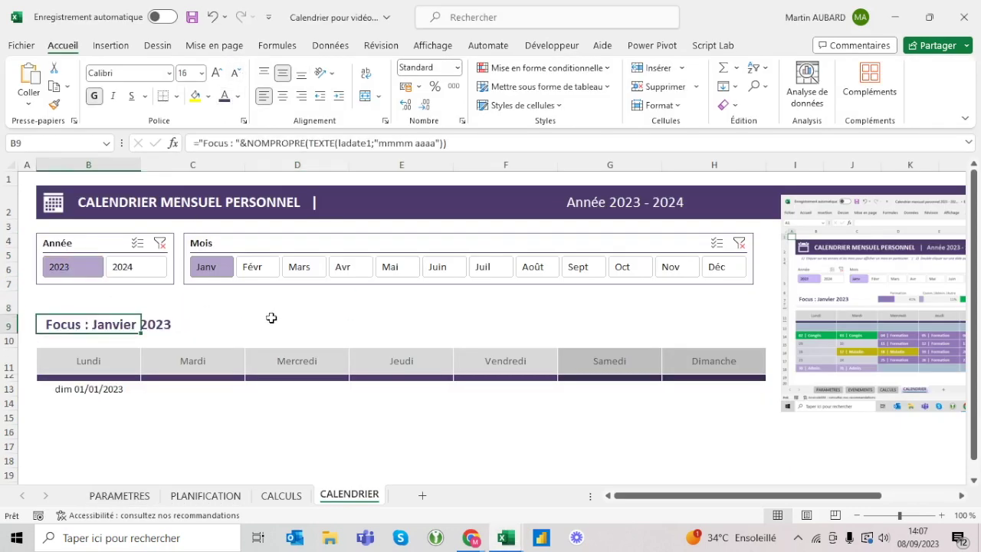
left_click(270, 267)
left_click(295, 268)
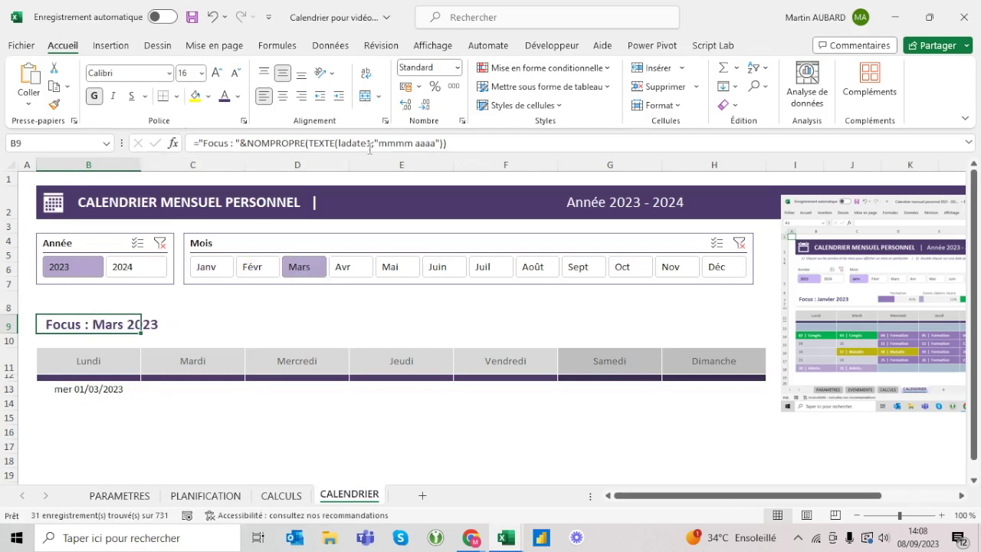
left_click_drag(371, 144, 339, 145)
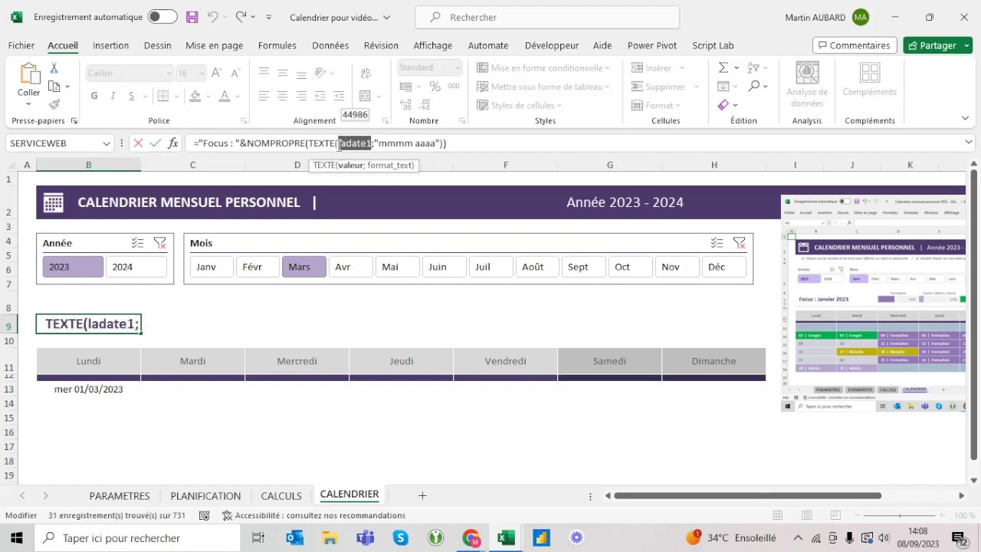
key("Escape")
key("Down")
key("Down")
key("Down")
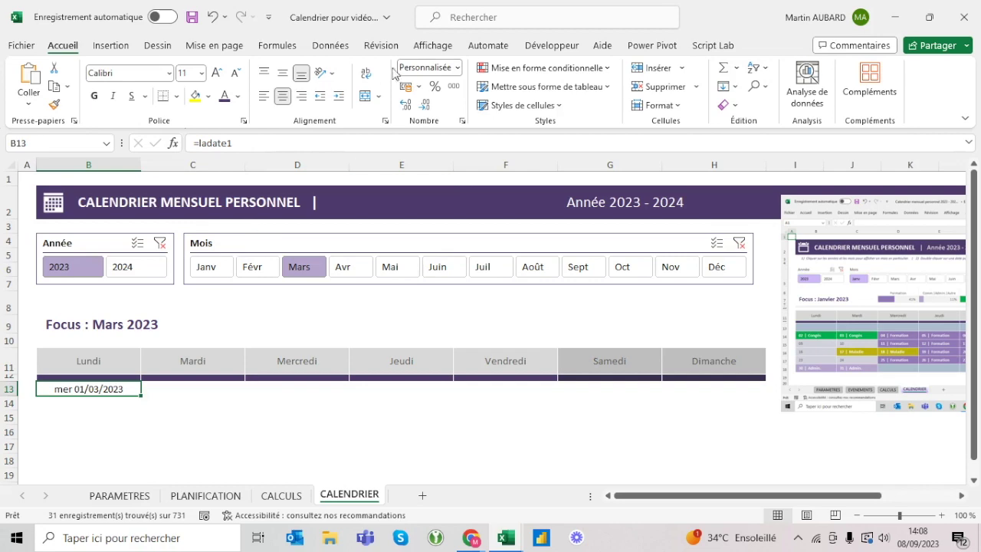
left_click(457, 68)
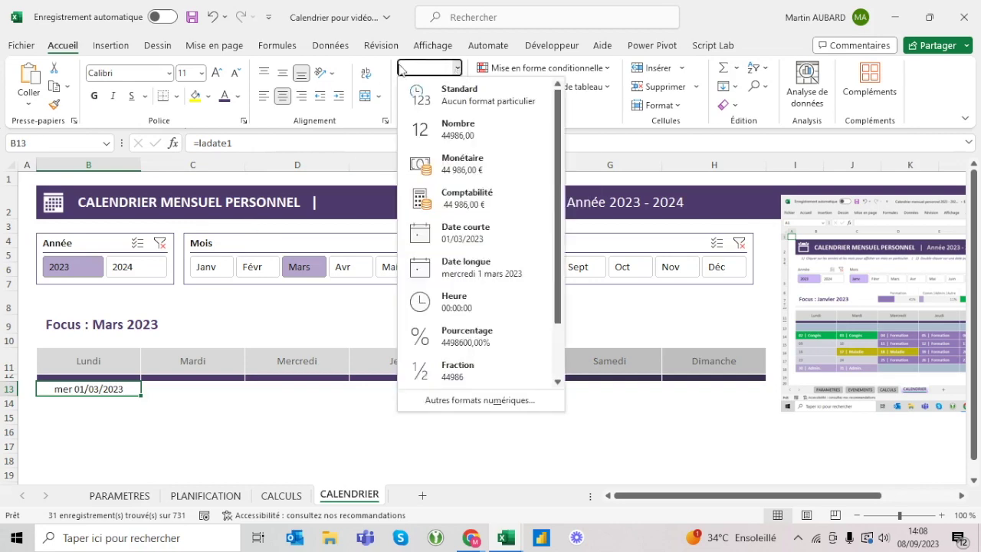
left_click(457, 68)
left_click(278, 46)
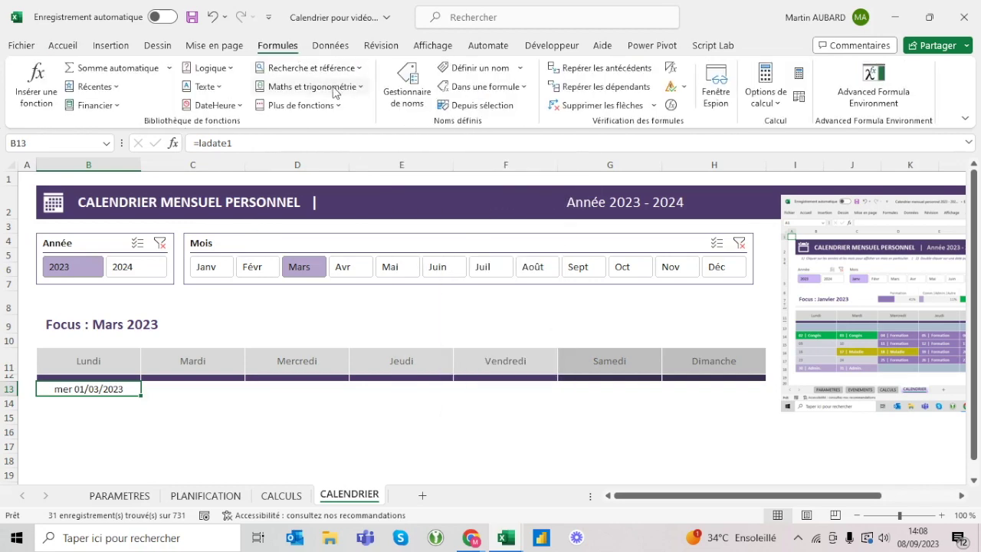
left_click(415, 97)
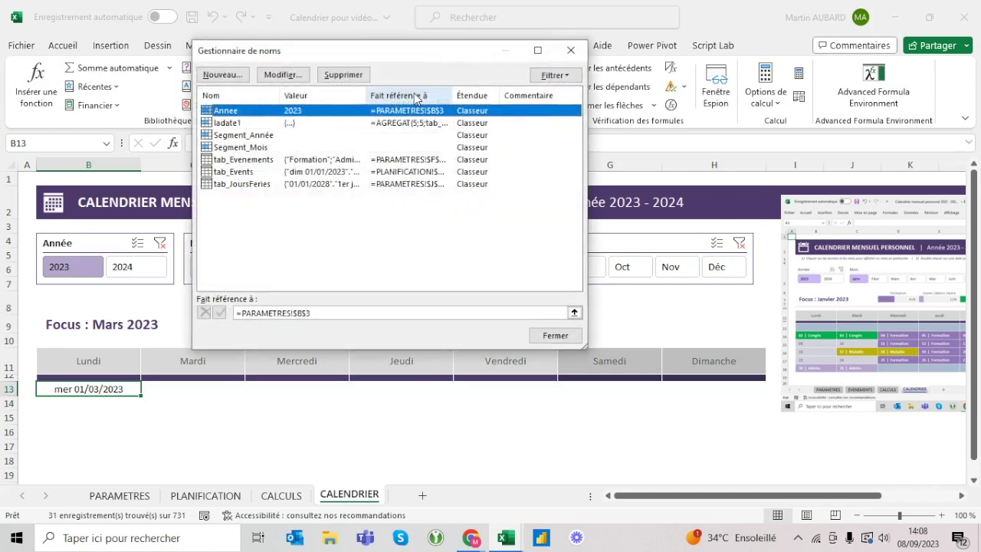
left_click(241, 124)
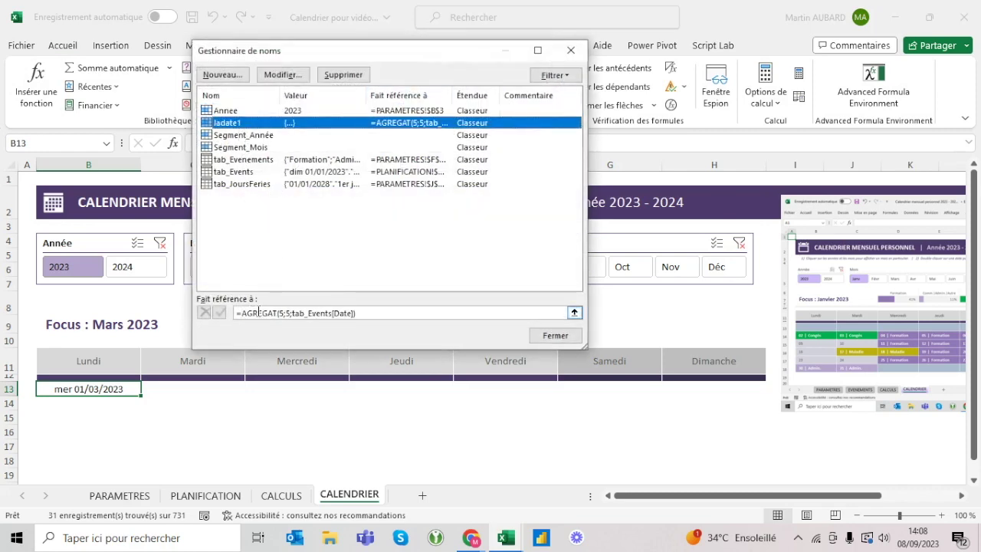
left_click(285, 312)
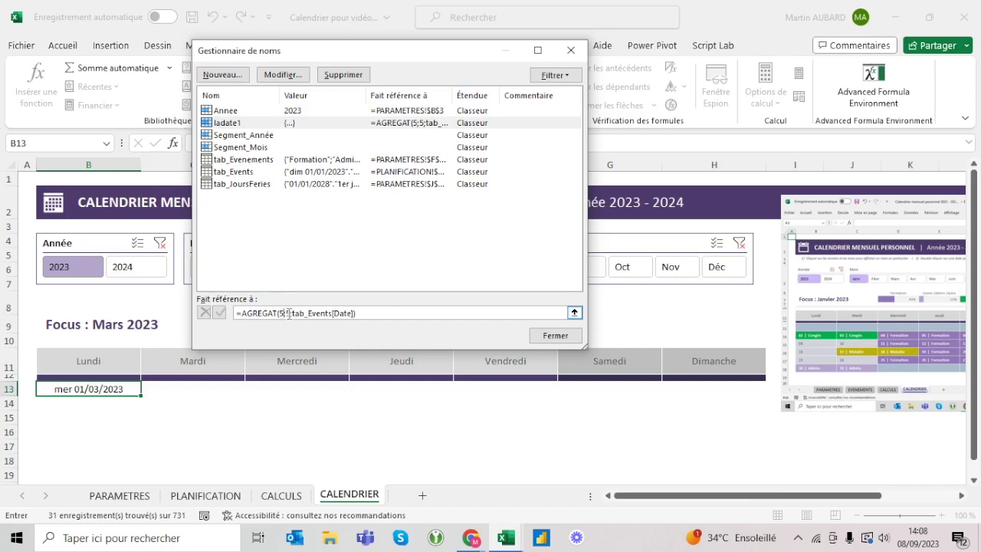
key("Escape")
key("Escape")
left_click(206, 496)
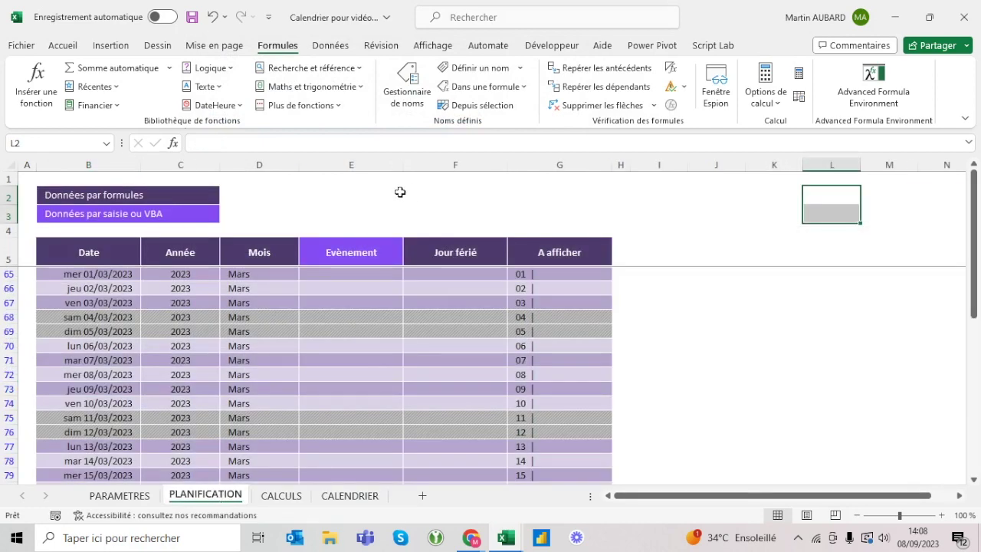
left_click(75, 242)
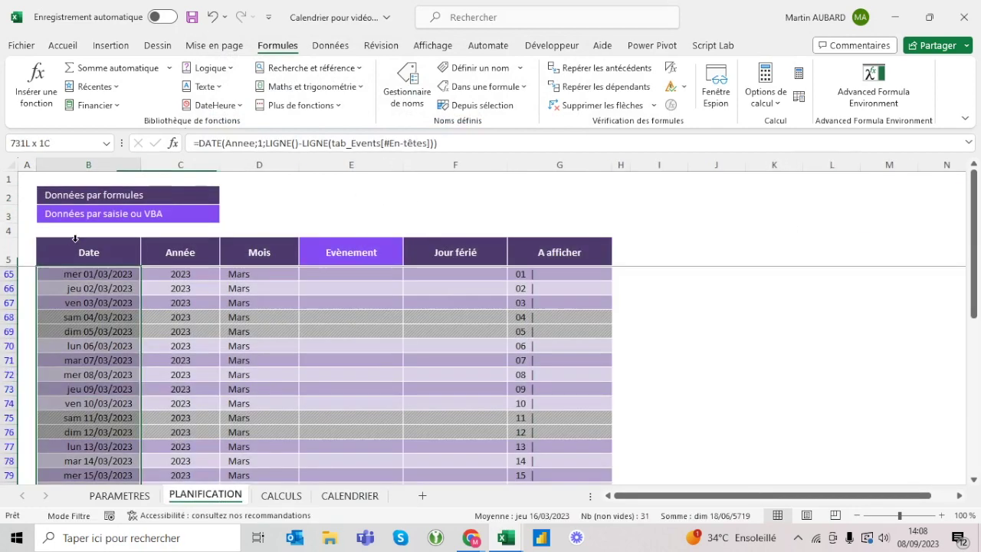
left_click(346, 497)
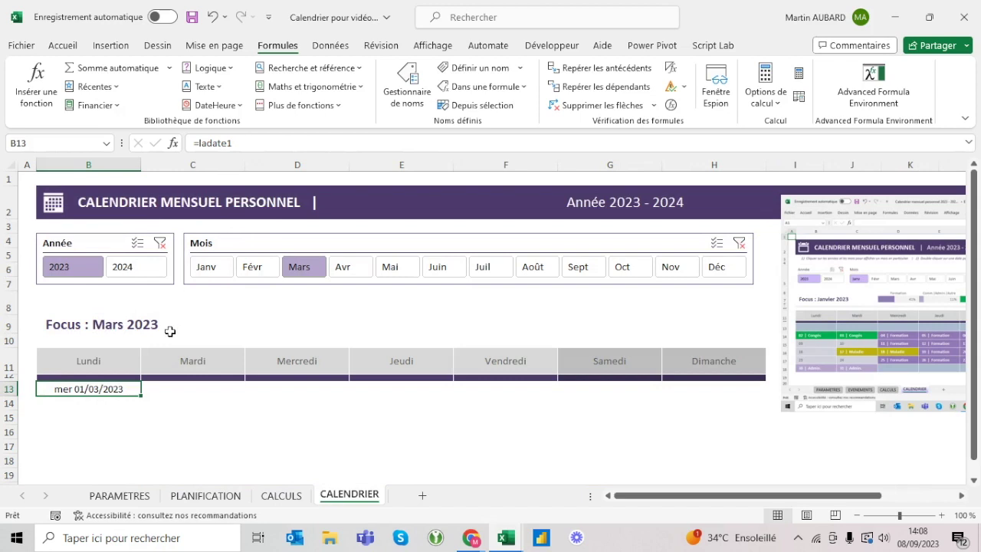
left_click(200, 145)
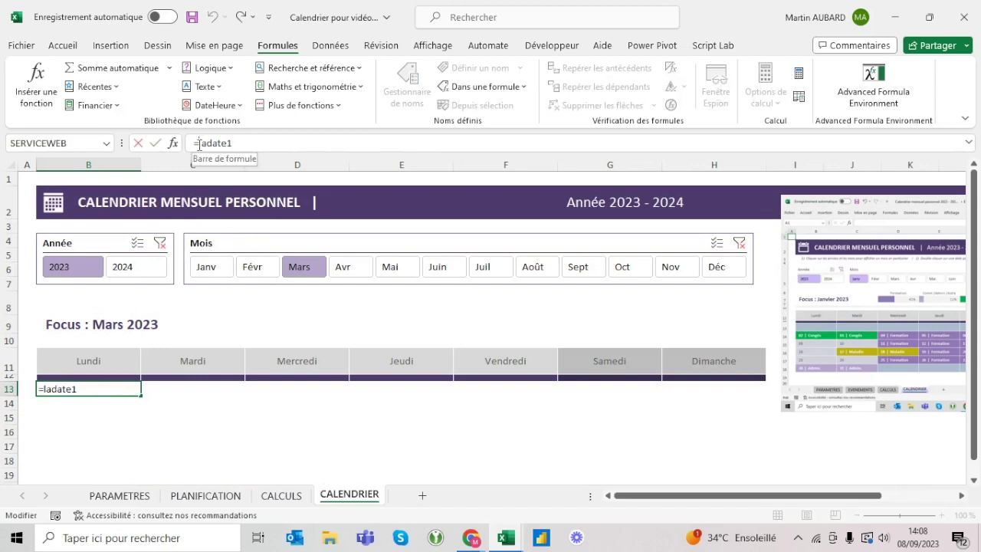
Step: Enter =SEQUENCE(6;7;1) in B13 to spill a 6×7 number grid
type("sequence")
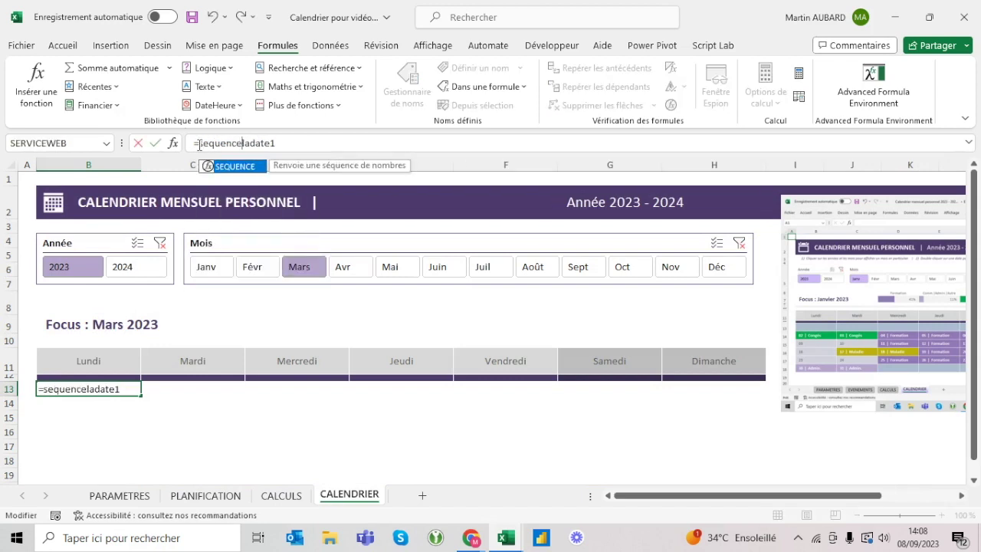
type("(")
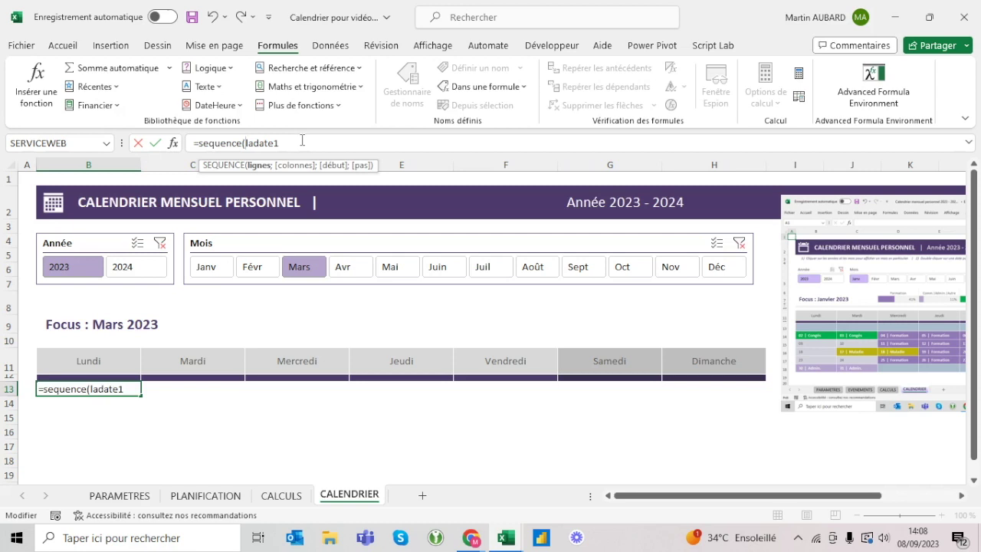
type("6;7;1")
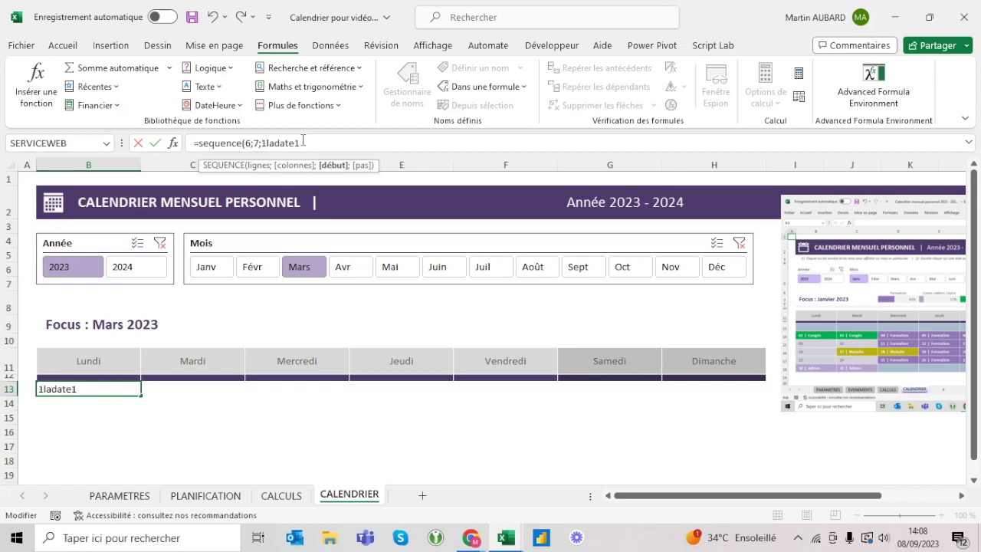
left_click_drag(303, 143, 268, 143)
type(")")
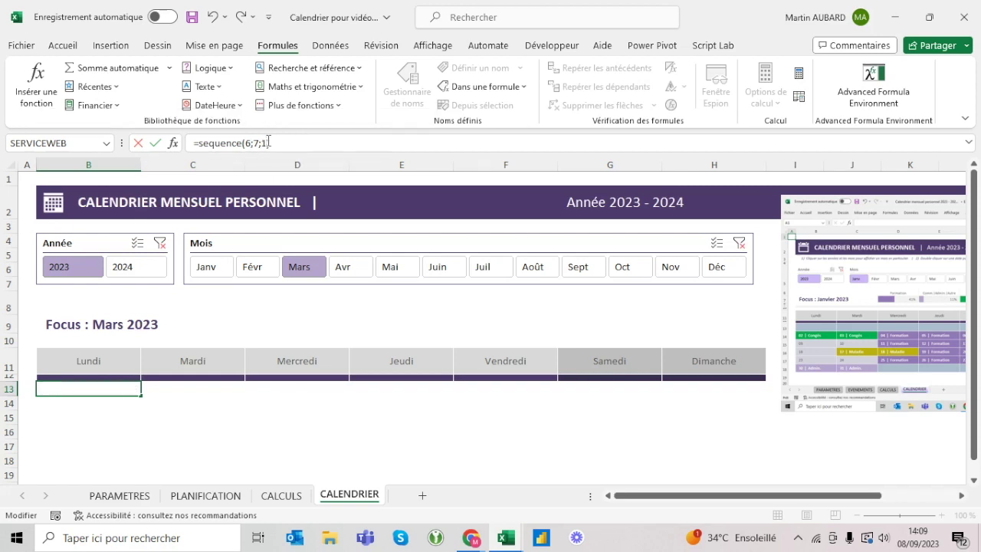
key("ctrl+Return")
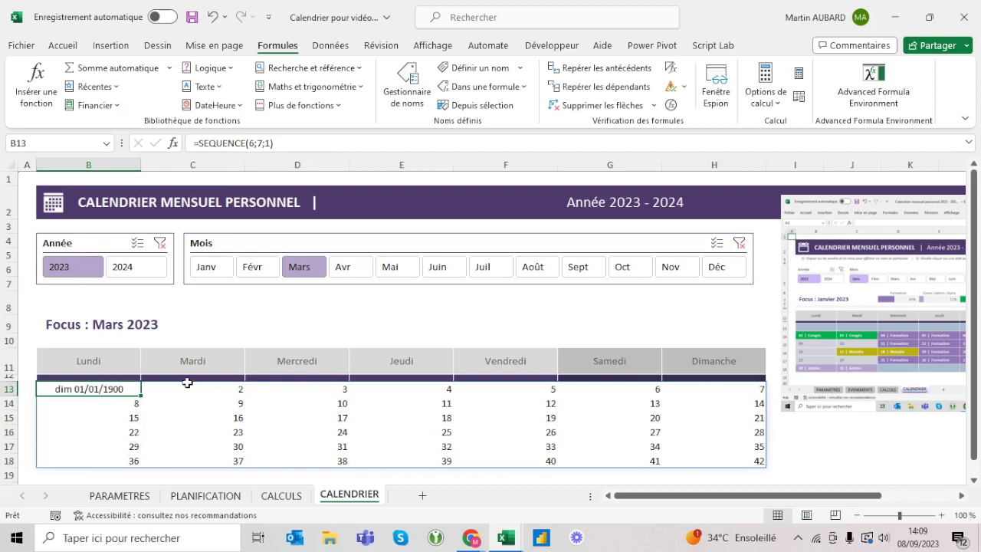
Step: Change the sequence's start value to ladate1
double_click(268, 143)
type("l")
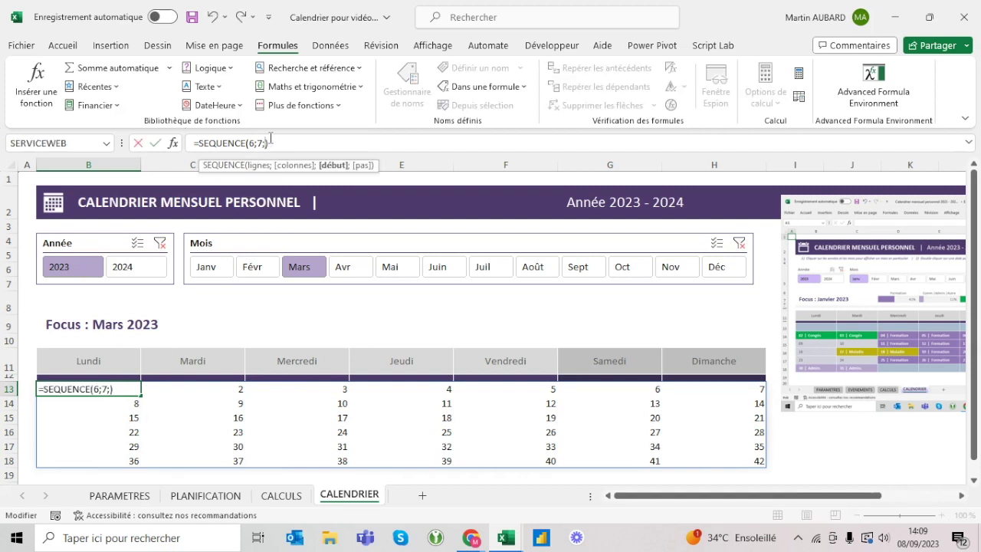
type("adat")
key("Tab")
key("Return")
key("Up")
Step: Review the =SEQUENCE(6;7;ladate1) formula and select the whole spilled date grid
left_click(269, 143)
left_click(258, 142)
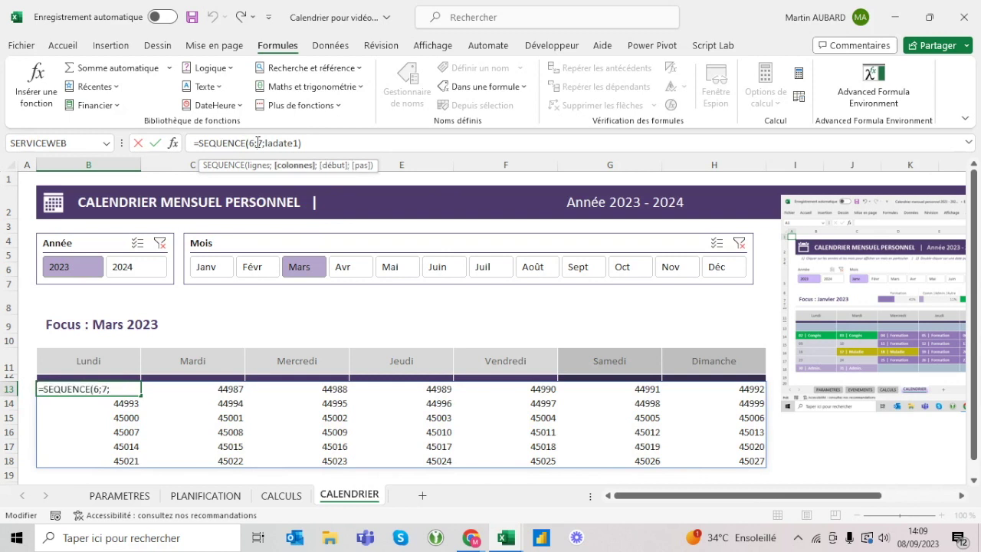
left_click(263, 143)
left_click(276, 143)
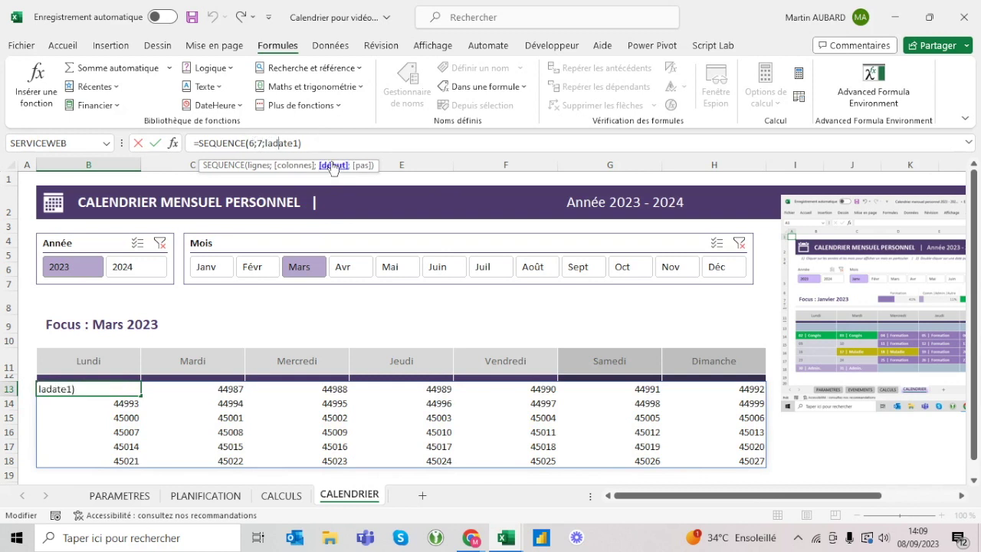
left_click(330, 144)
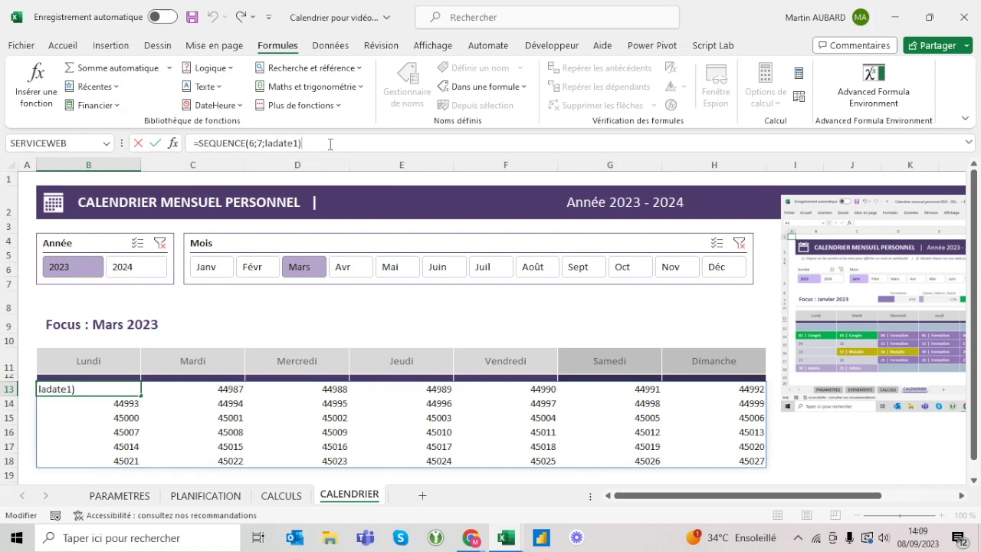
key("Return")
key("Up")
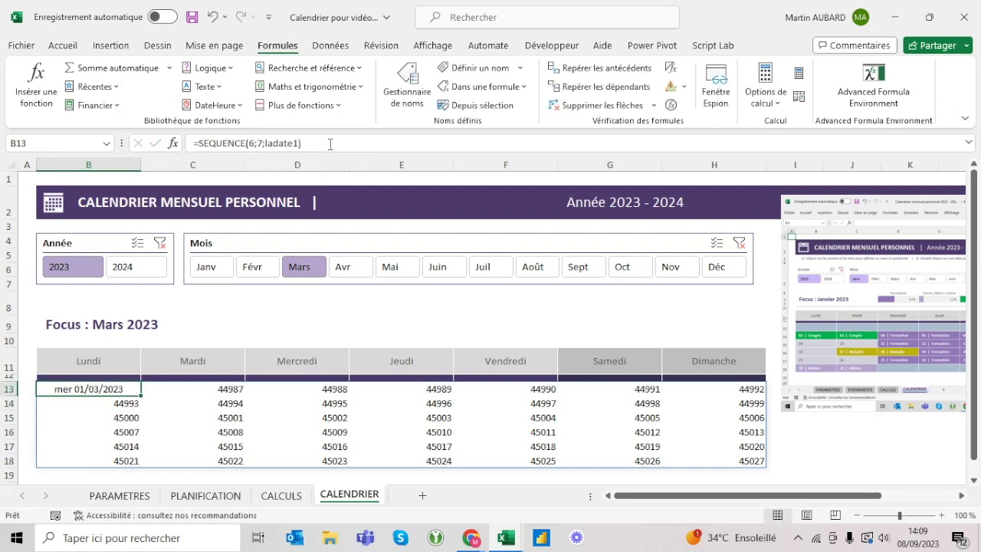
key("ctrl+a")
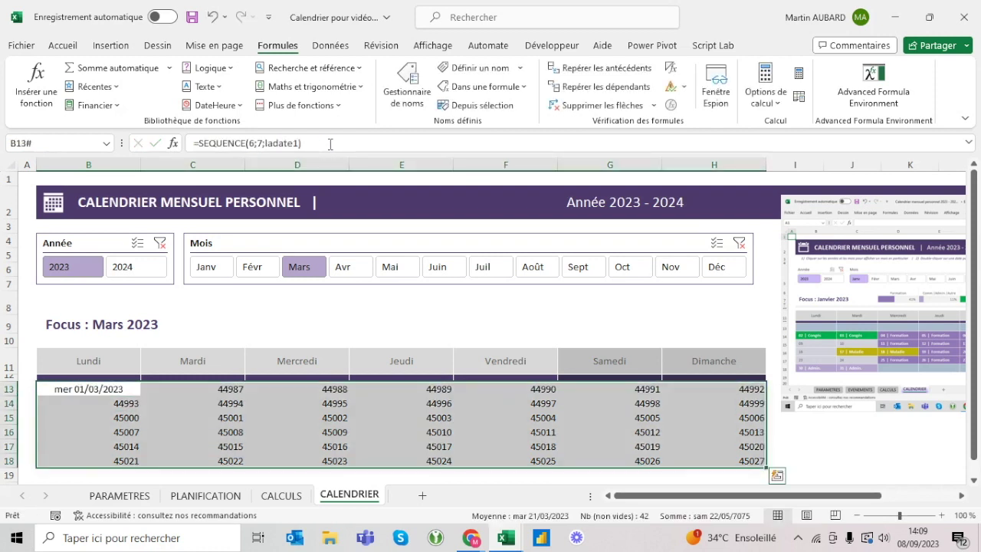
Step: Paste B13's day-and-date formatting onto the whole B13:H18 spill range
left_click(89, 390)
key("ctrl+c")
key("ctrl+shift+Down")
key("ctrl+shift+Right")
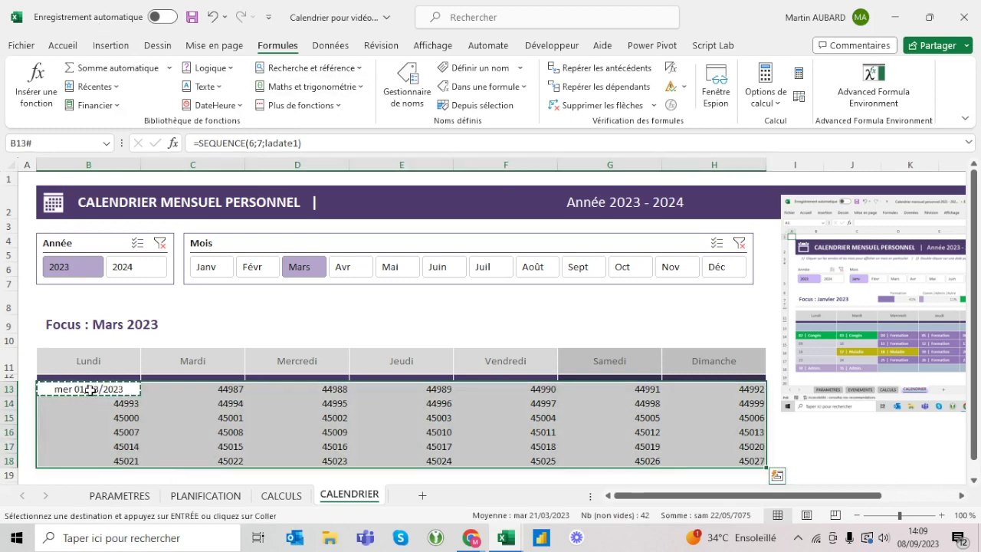
left_click(63, 48)
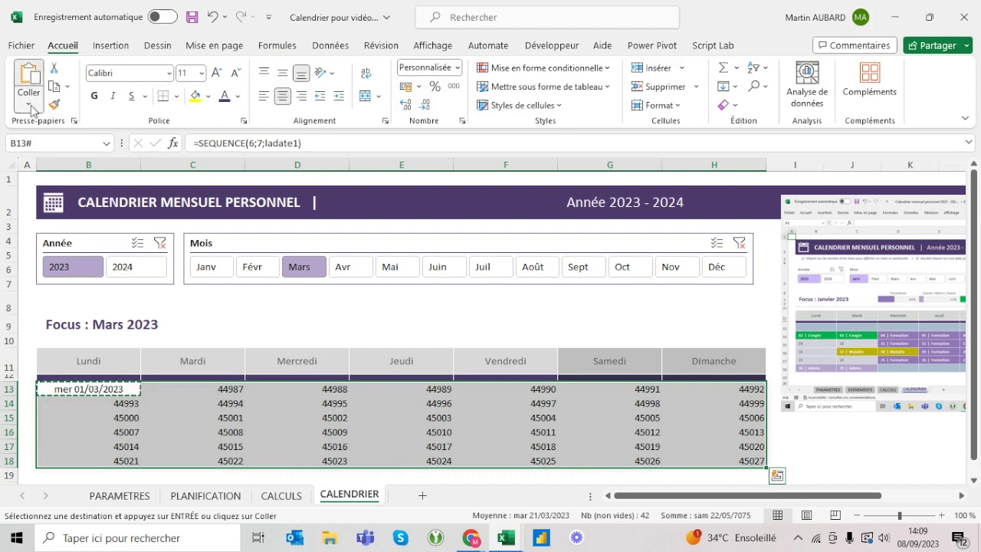
left_click(31, 109)
left_click(22, 258)
key("Escape")
key("Up")
key("Down")
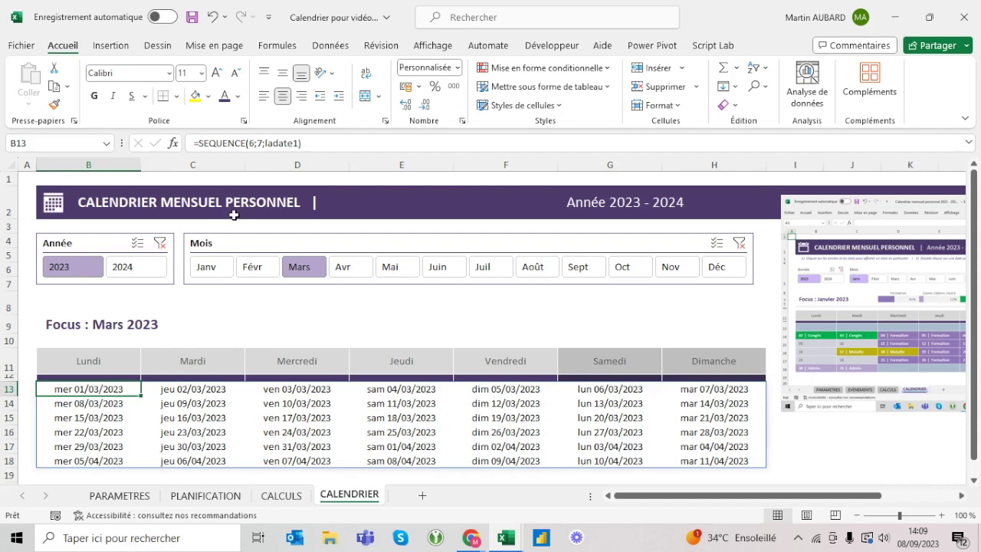
Step: Test the Mois slicer across Janv, Févr and Mars, ending on March 2023
left_click(218, 270)
left_click(249, 270)
left_click(299, 268)
left_click(253, 268)
left_click(213, 270)
left_click(302, 274)
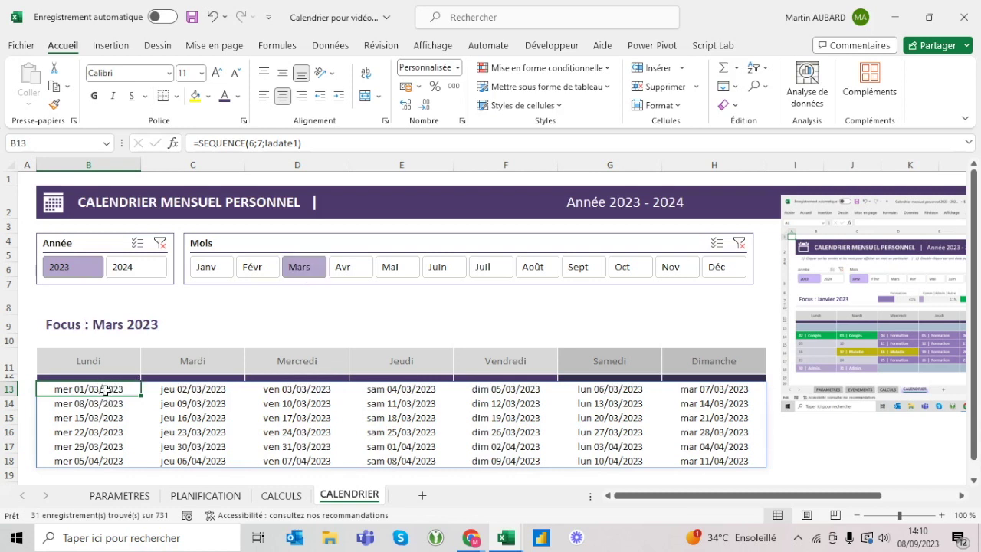
left_click(198, 143)
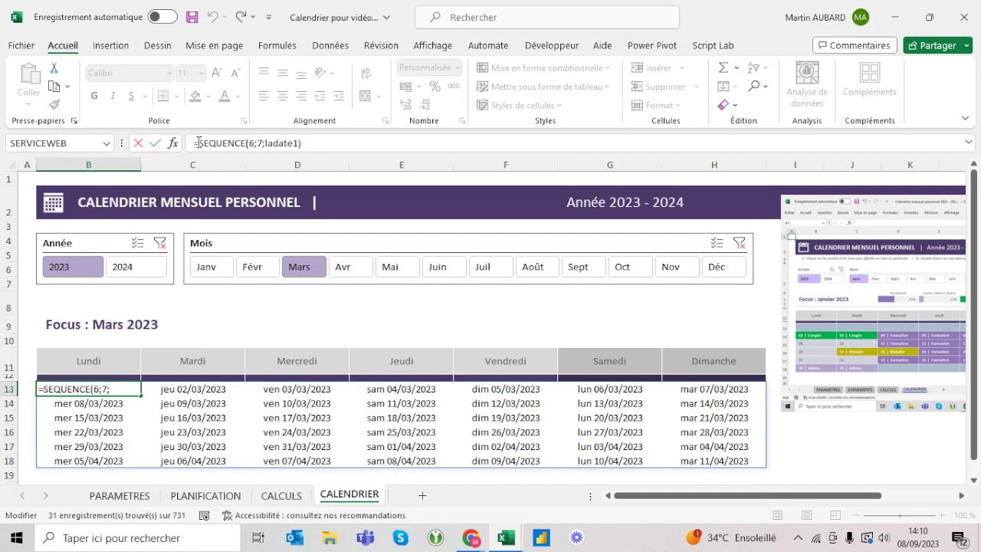
Step: Append -JOURSEM(ladate1;3) to B13's SEQUENCE formula so the grid starts on Monday
key("Escape")
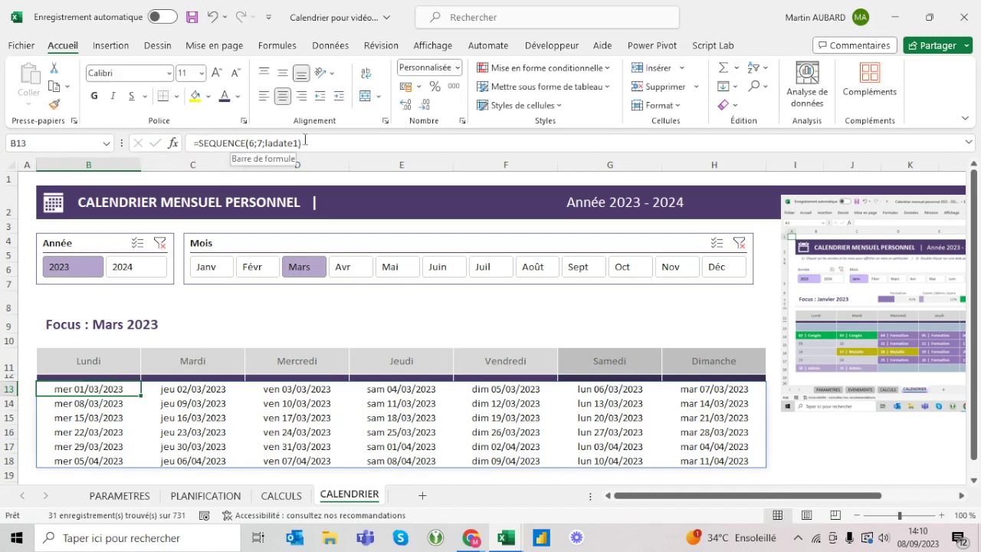
left_click(323, 141)
type("-joursem(")
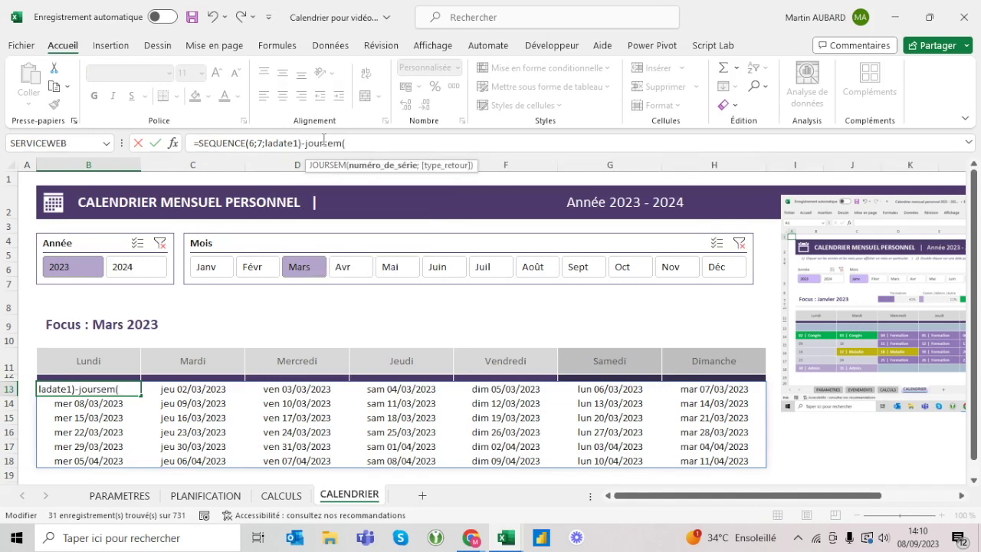
type("la")
key("Tab")
type(";")
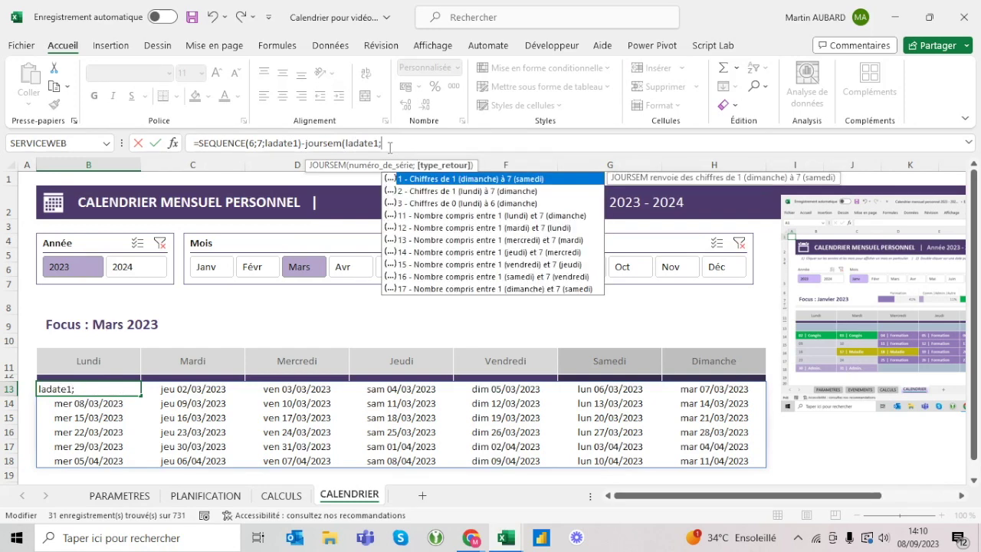
type("3)")
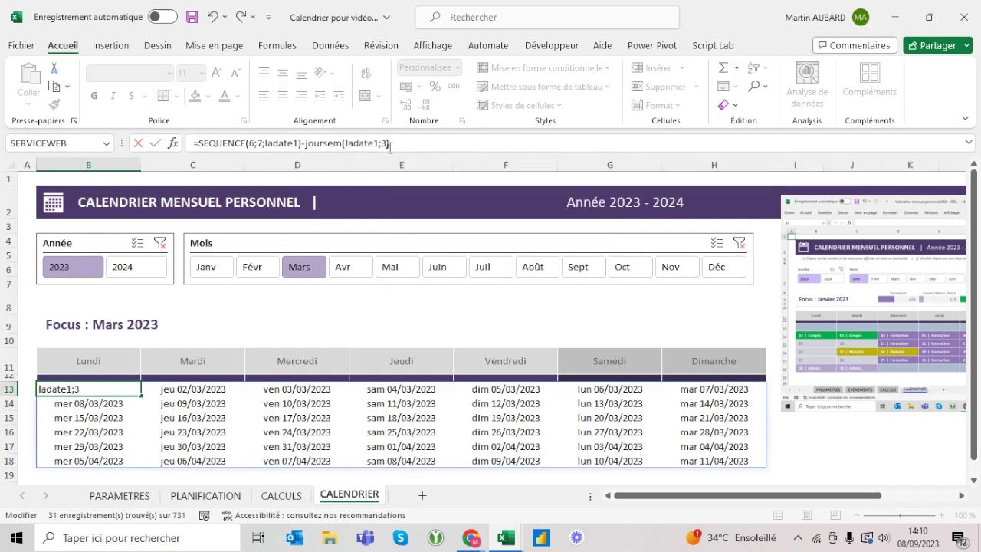
key("Return")
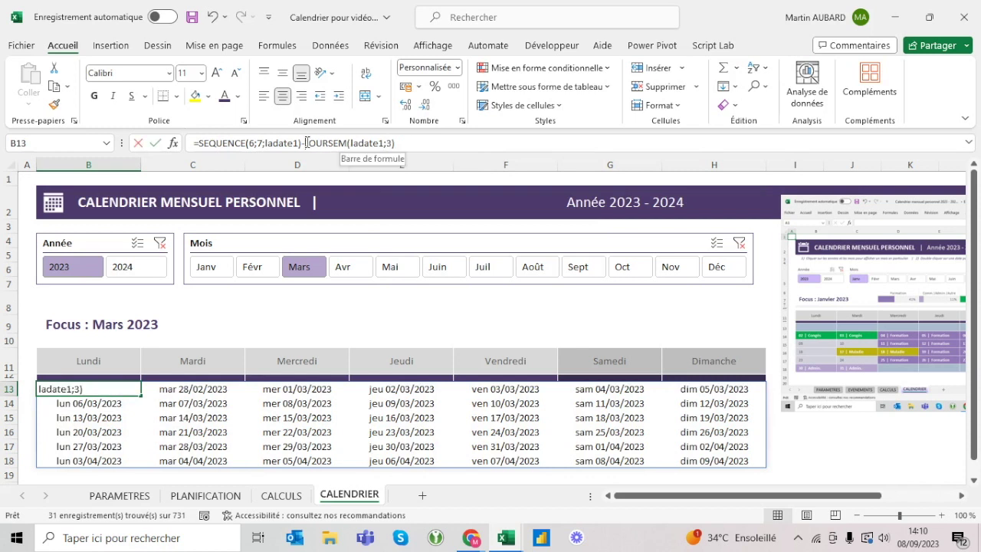
Step: Highlight the JOURSEM part, then undo the weekday correction to compare
left_click_drag(305, 143, 395, 143)
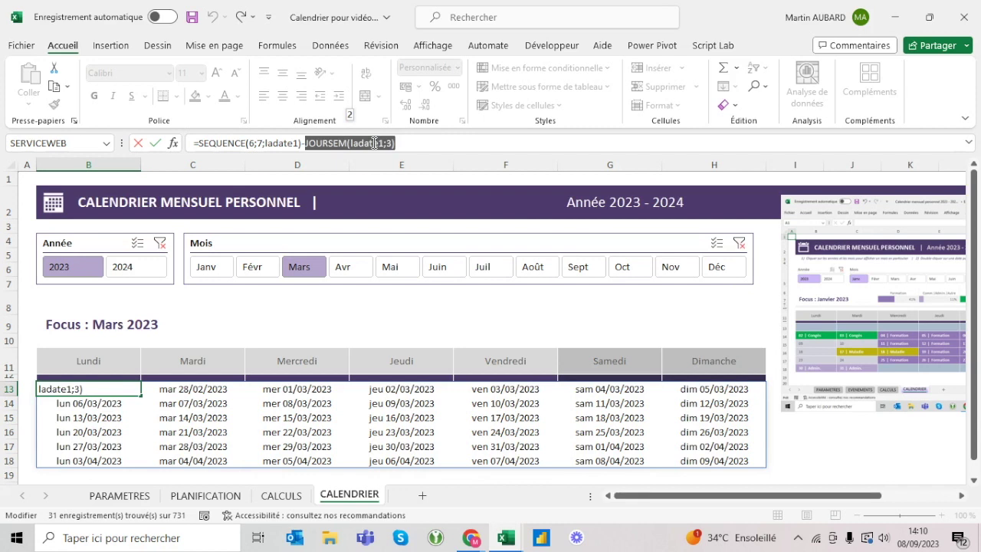
key("Escape")
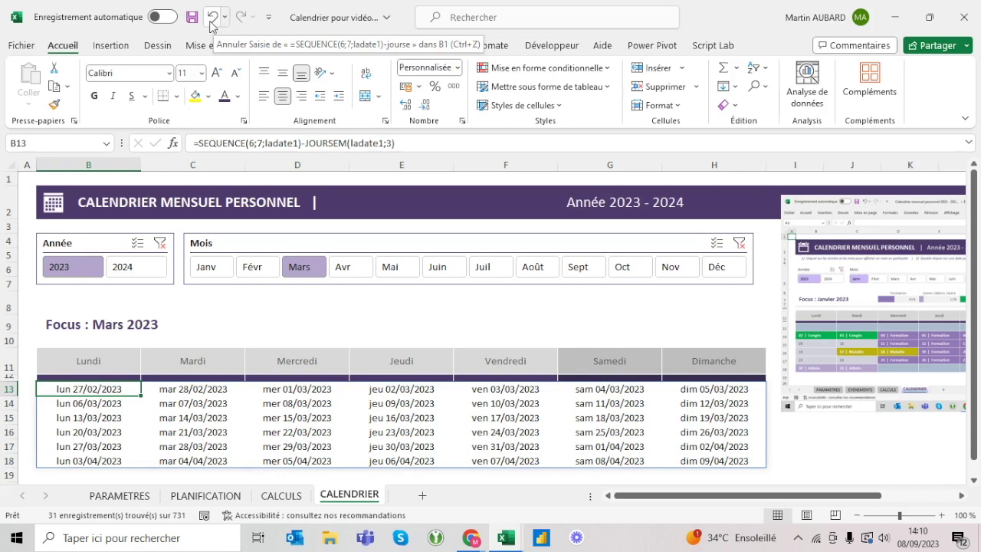
left_click(212, 17)
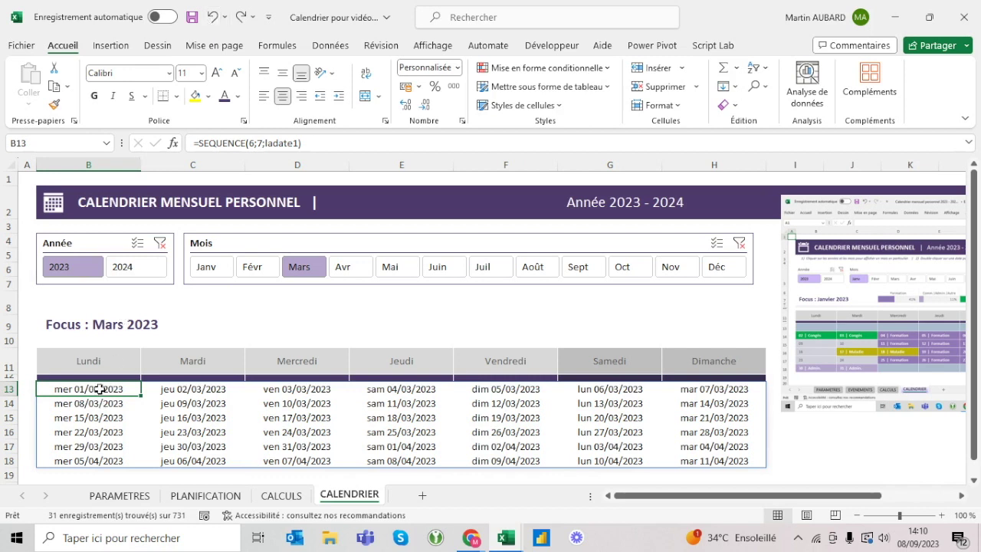
left_click(240, 18)
left_click(307, 141)
key("Escape")
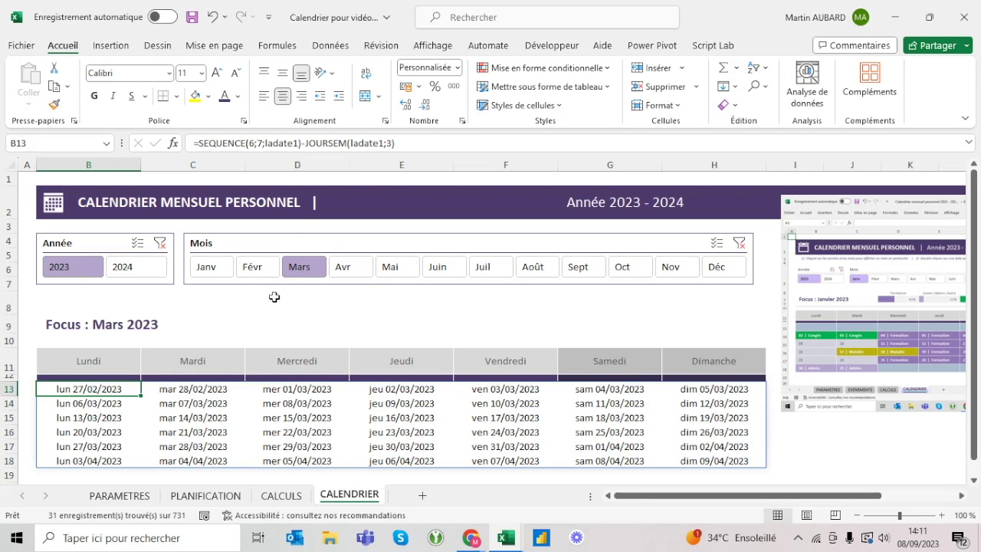
left_click(213, 278)
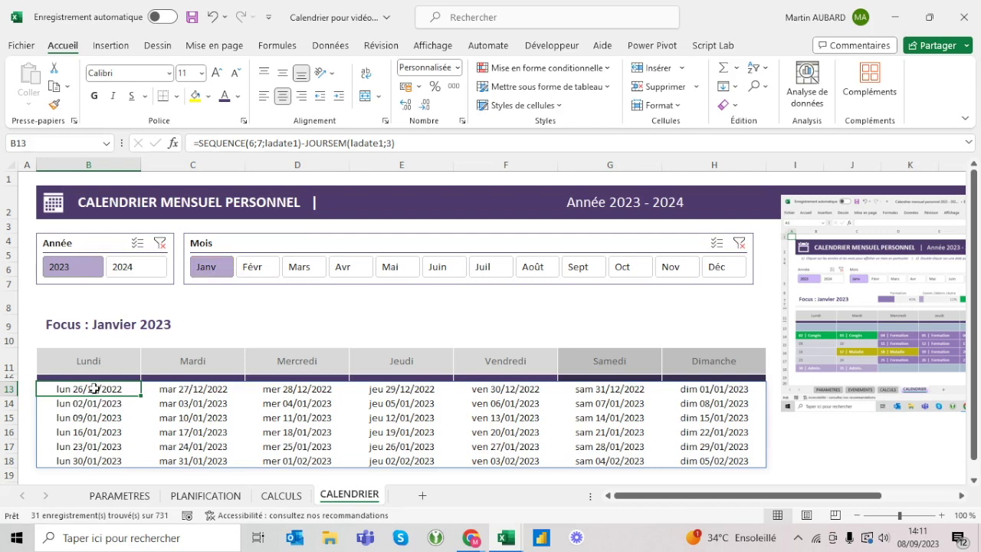
left_click_drag(94, 389, 637, 387)
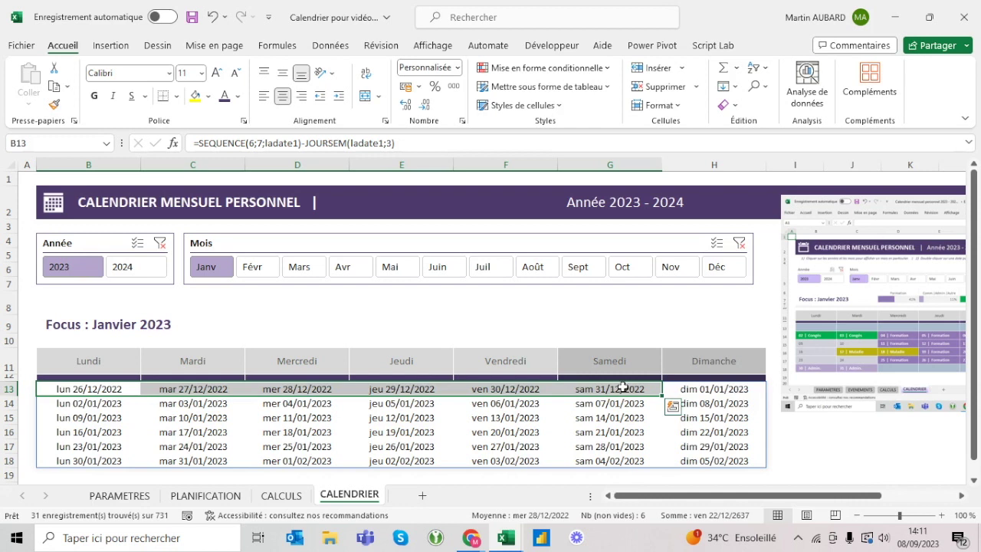
left_click(694, 388)
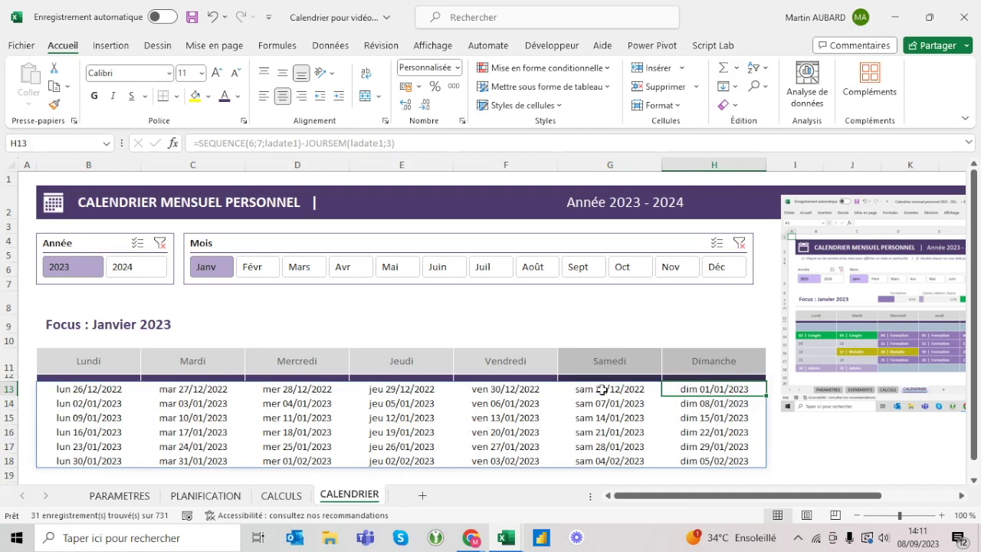
left_click(116, 389)
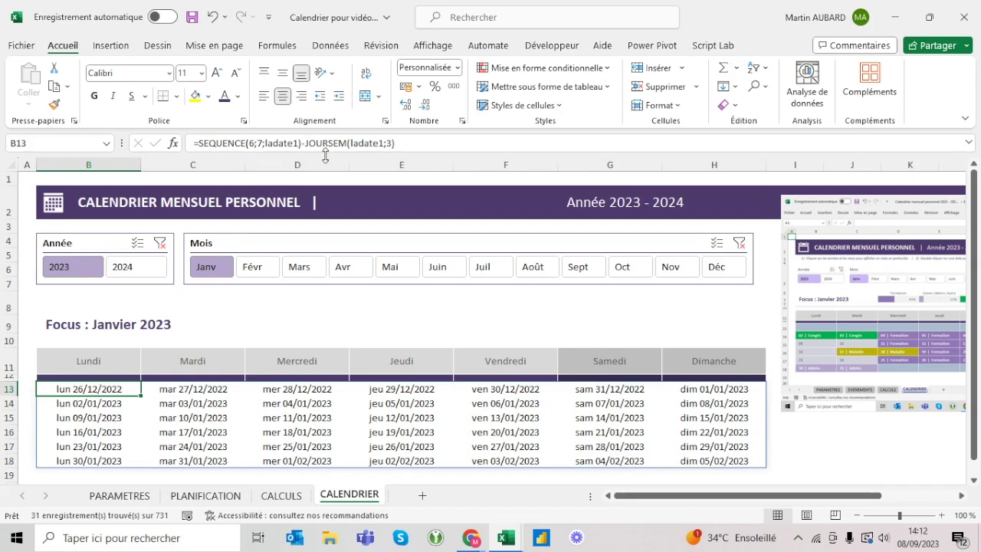
left_click_drag(304, 143, 458, 144)
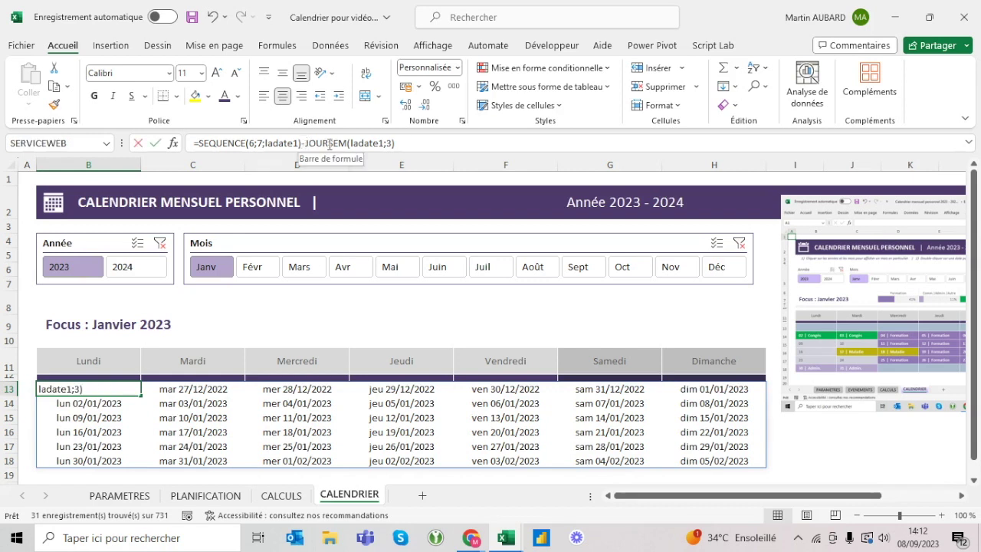
left_click(403, 143)
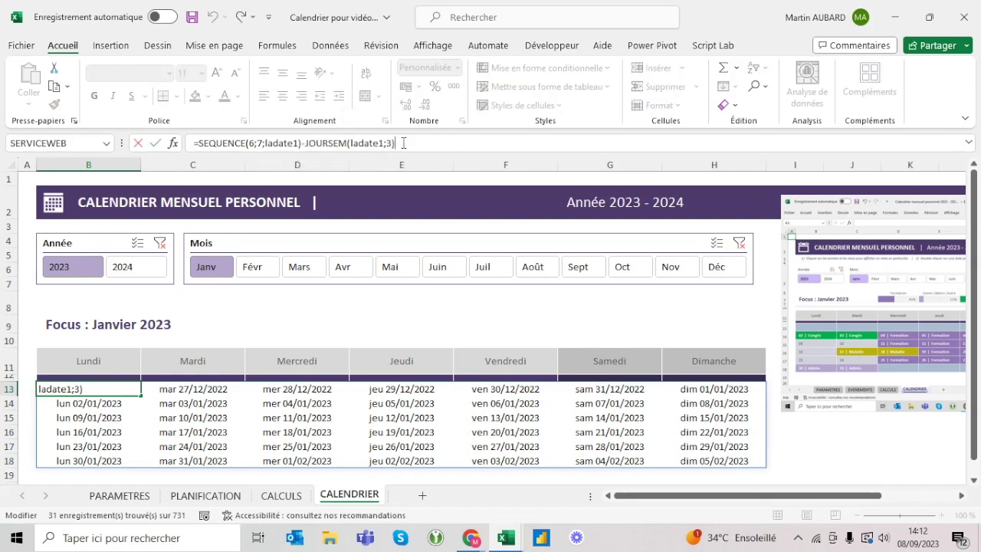
key("Escape")
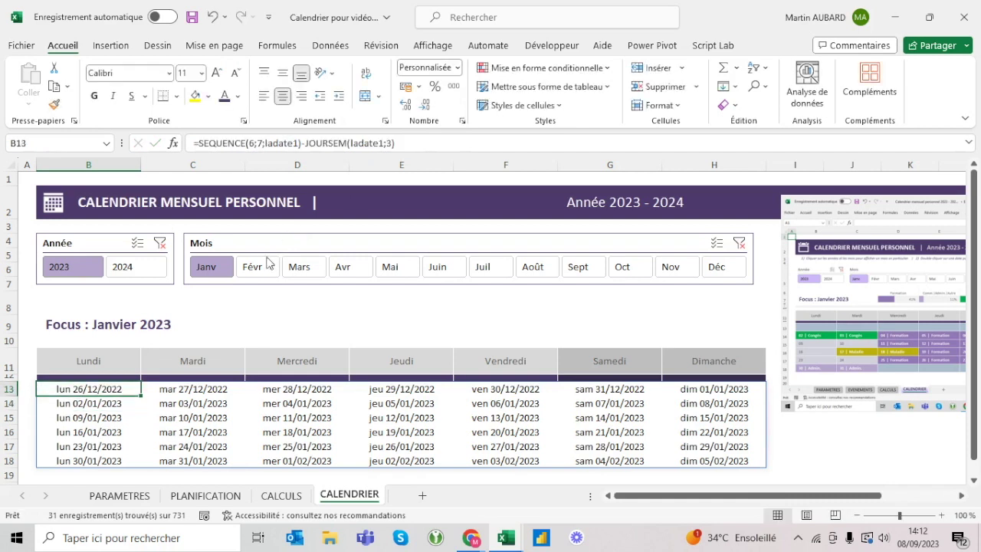
left_click(257, 267)
left_click(307, 266)
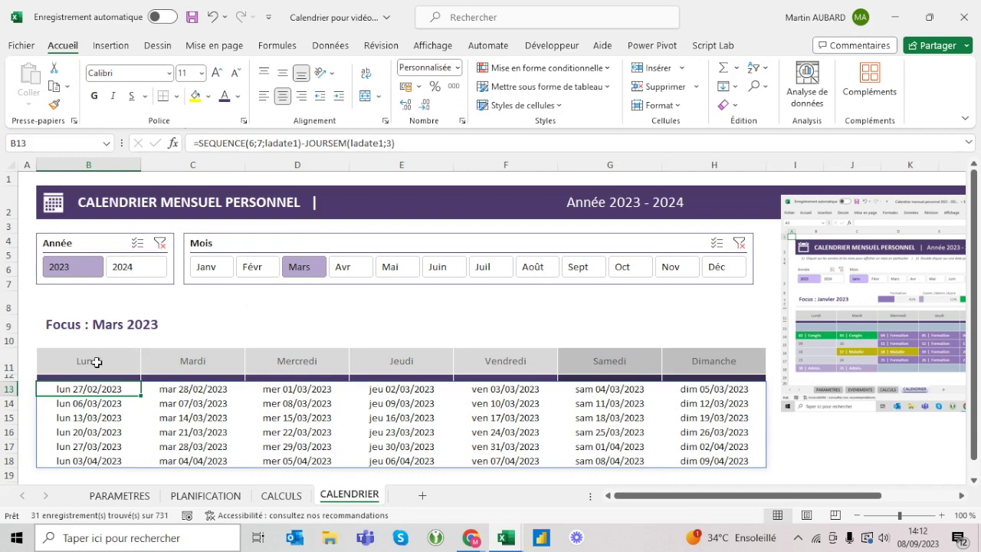
left_click(197, 143)
key("Escape")
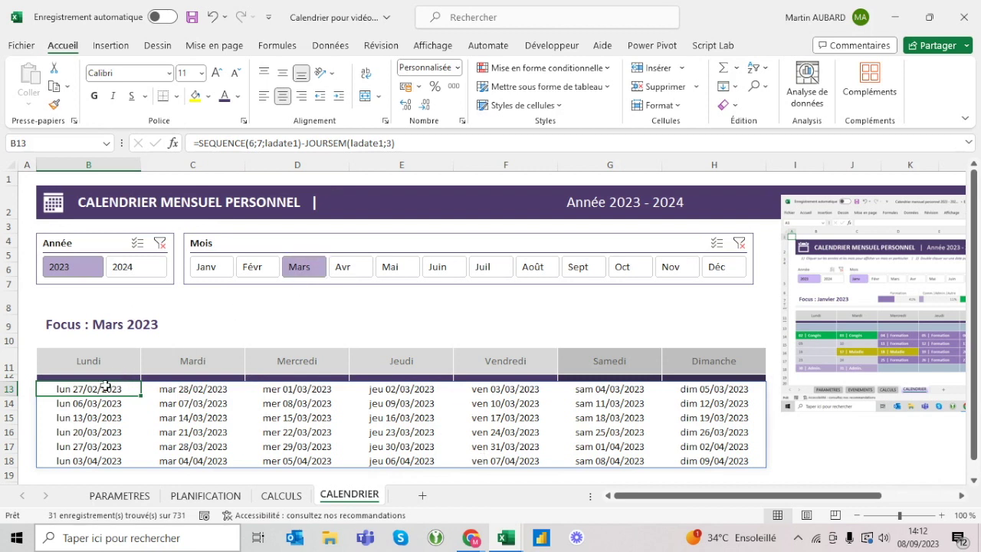
left_click(721, 462)
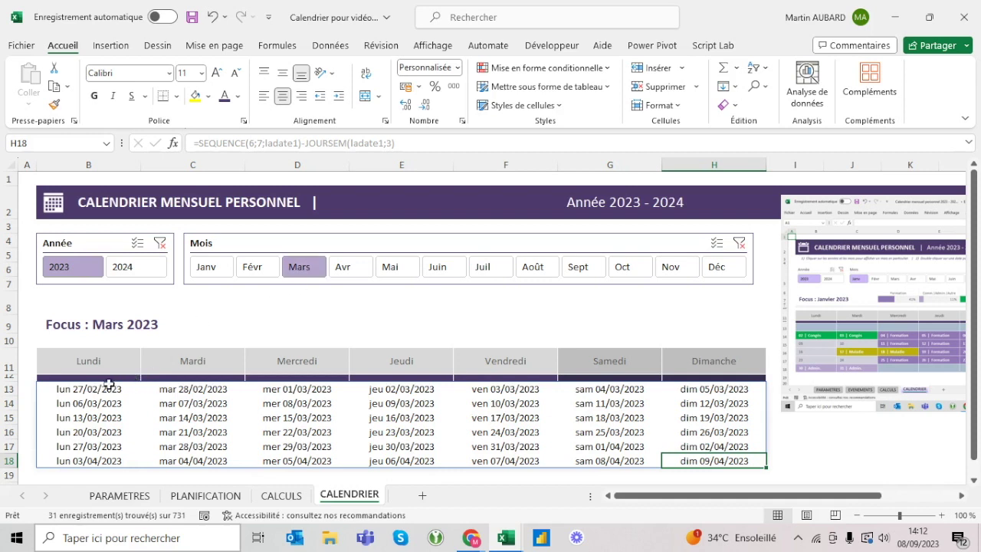
left_click(92, 364)
key("Down")
key("Down")
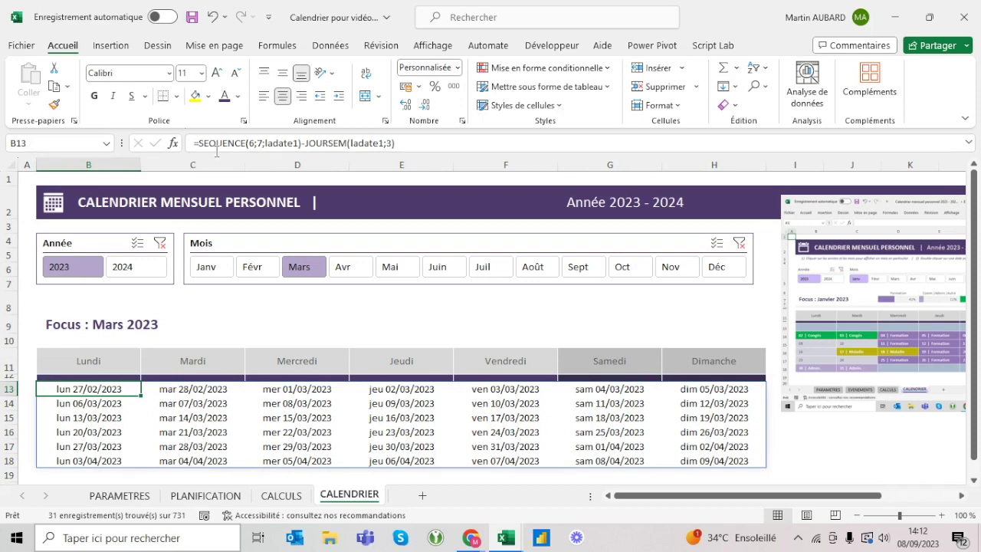
Step: Set the grid to Standard number format and wrap B13's formula in MOIS()
key("ctrl+slash")
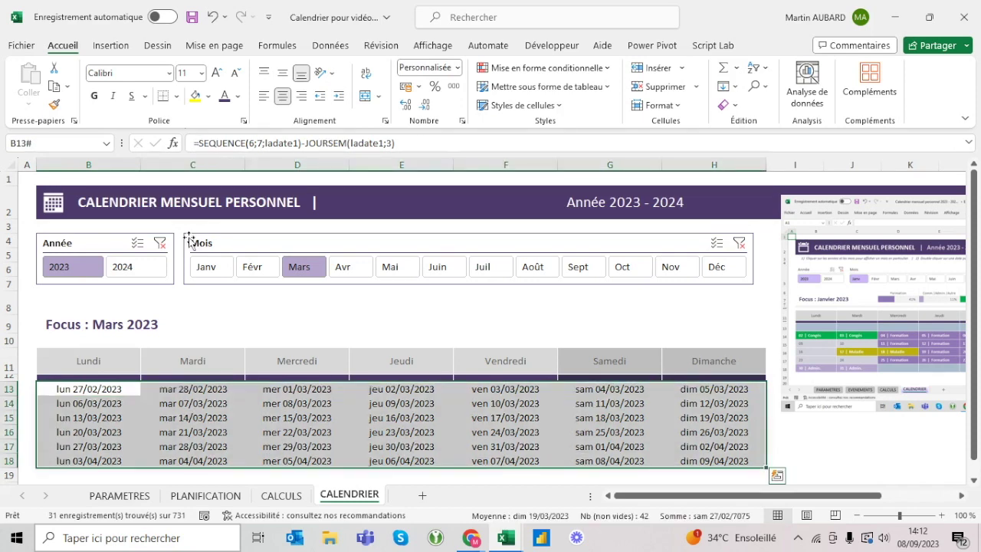
left_click(457, 67)
left_click(444, 89)
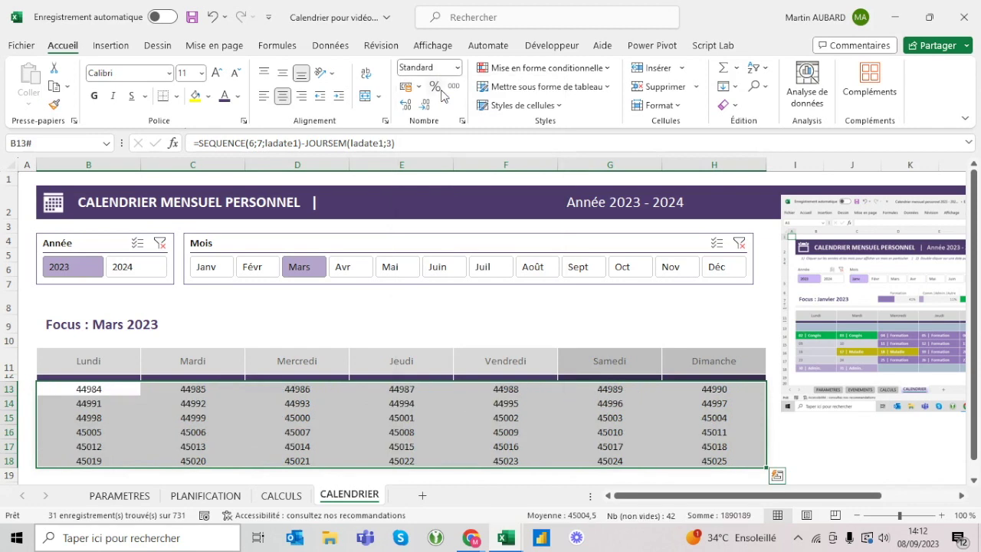
left_click(96, 390)
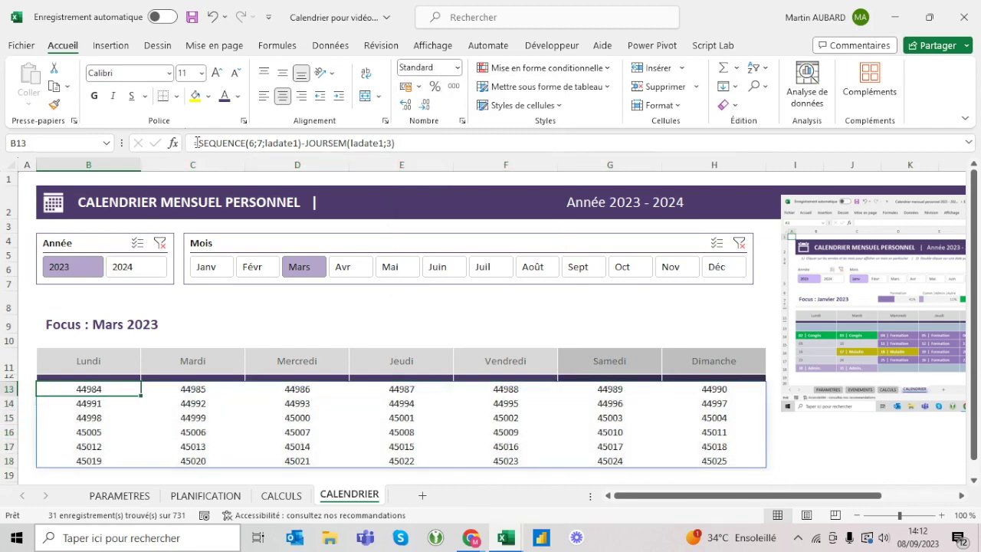
left_click(197, 143)
type("mois(")
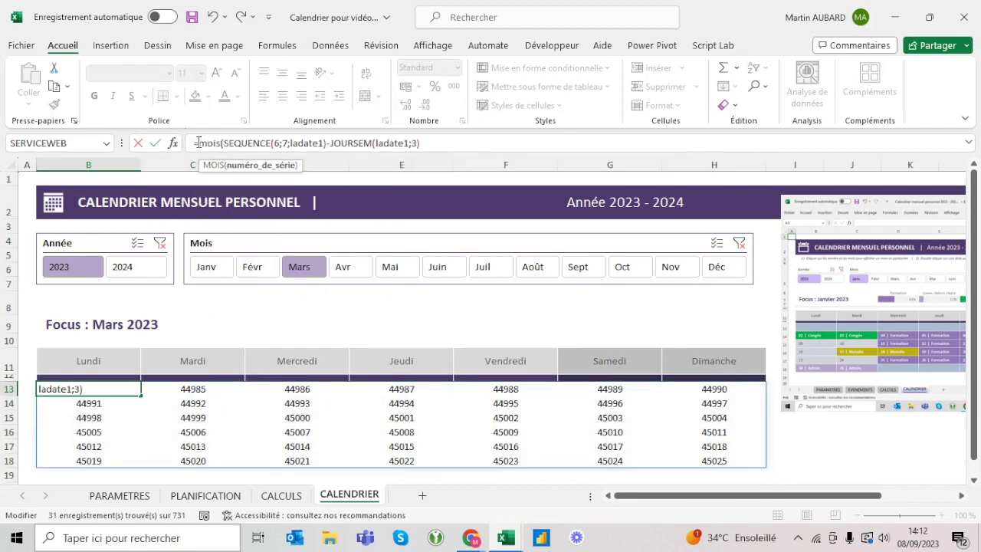
type(")")
key("Return")
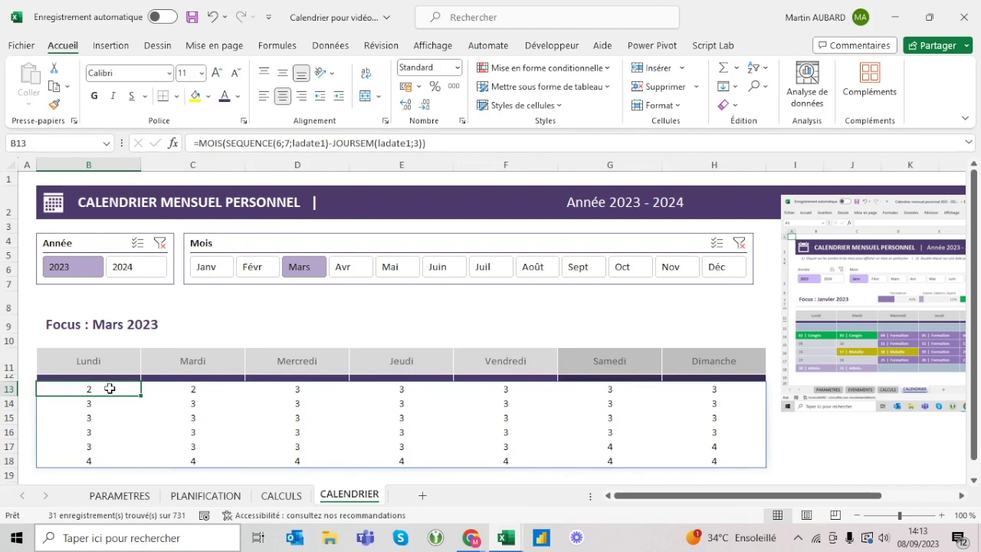
Step: Select the February 2s and April 4s outside March to compare them
left_click_drag(110, 389, 199, 389)
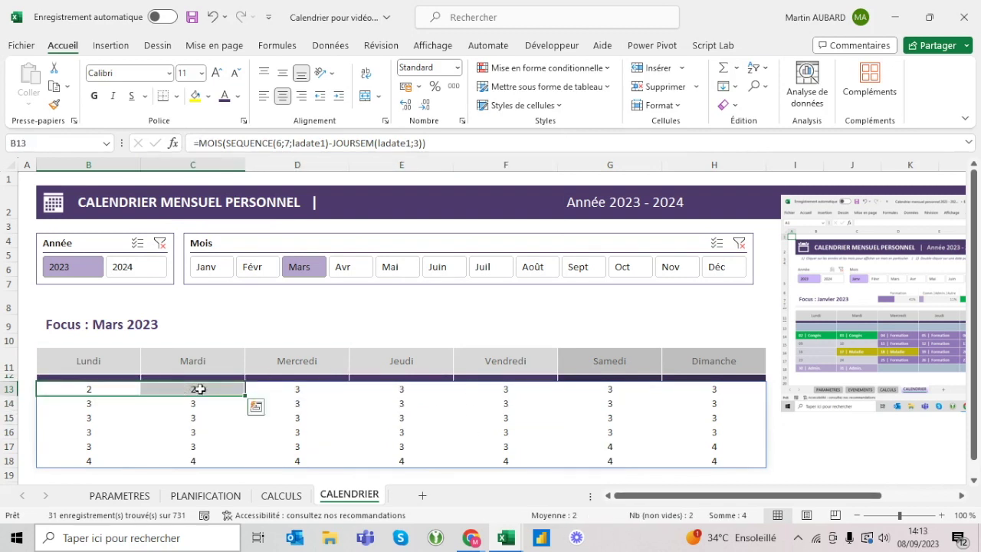
left_click_drag(609, 447, 709, 456, "ctrl")
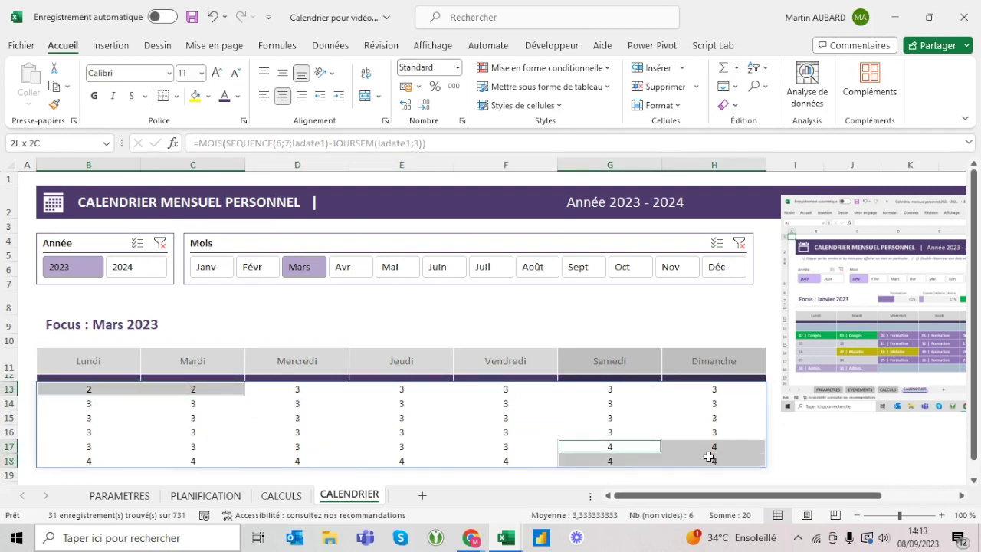
left_click_drag(506, 460, 97, 456, "ctrl")
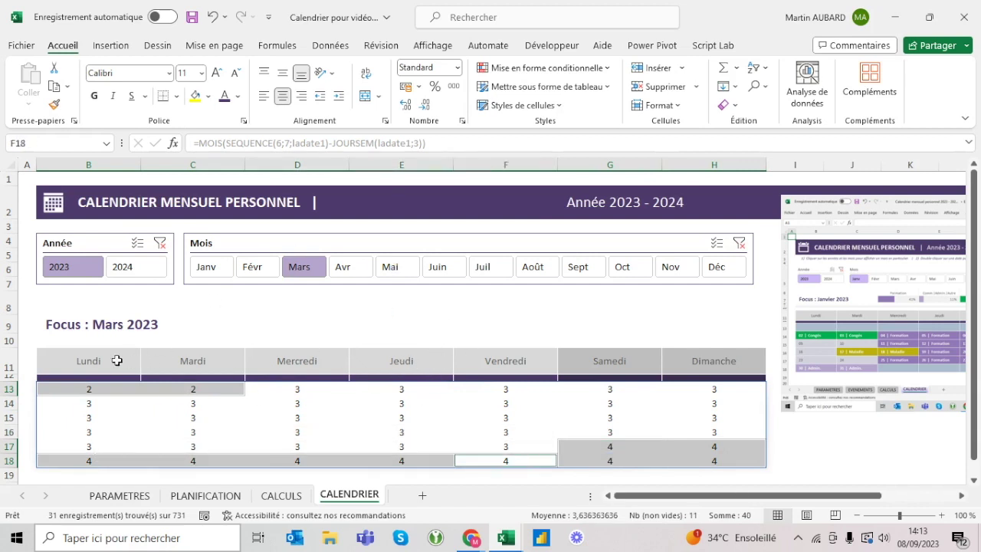
left_click(116, 360)
key("Down")
key("Down")
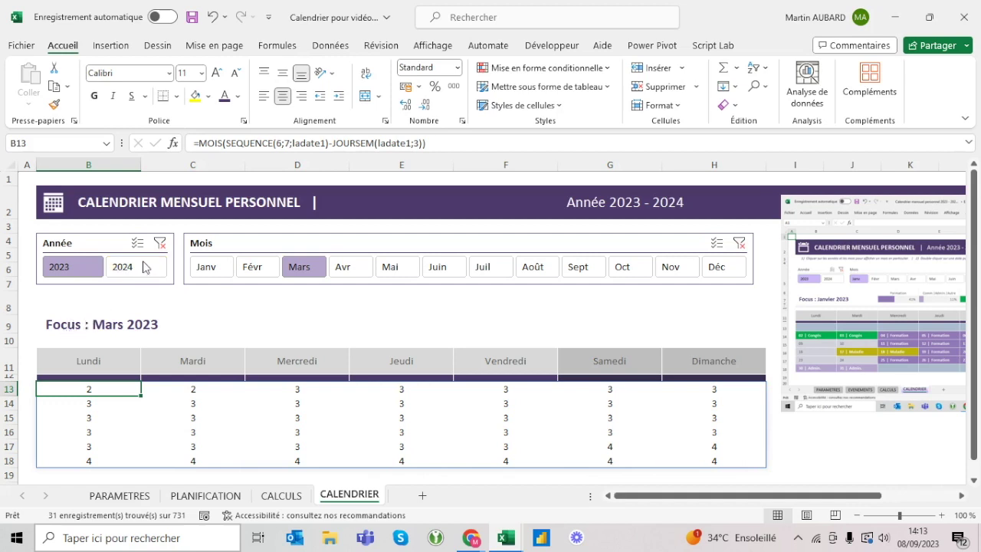
Step: Start rewriting B13 as LET(lesdates; …), removing the MOIS( wrapper
left_click(312, 142)
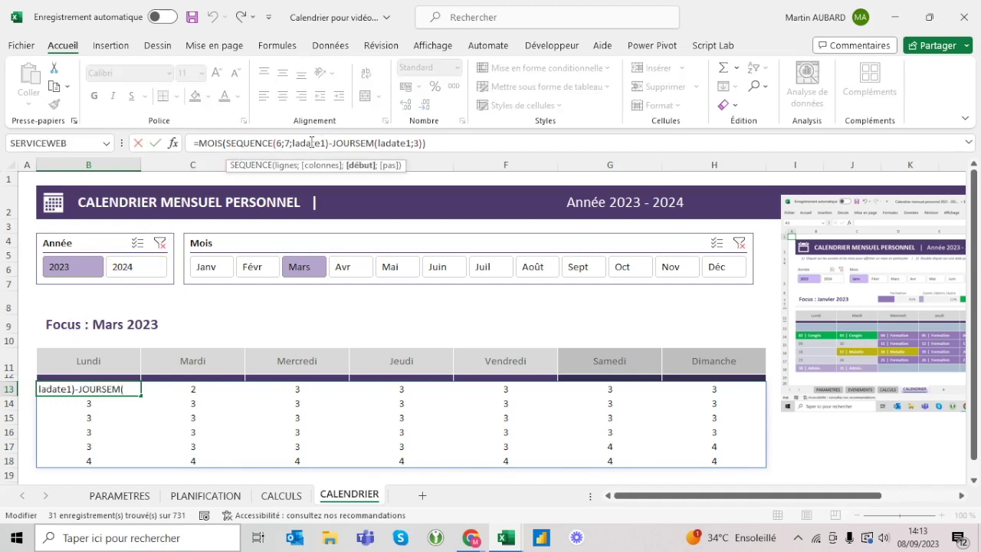
left_click(199, 144)
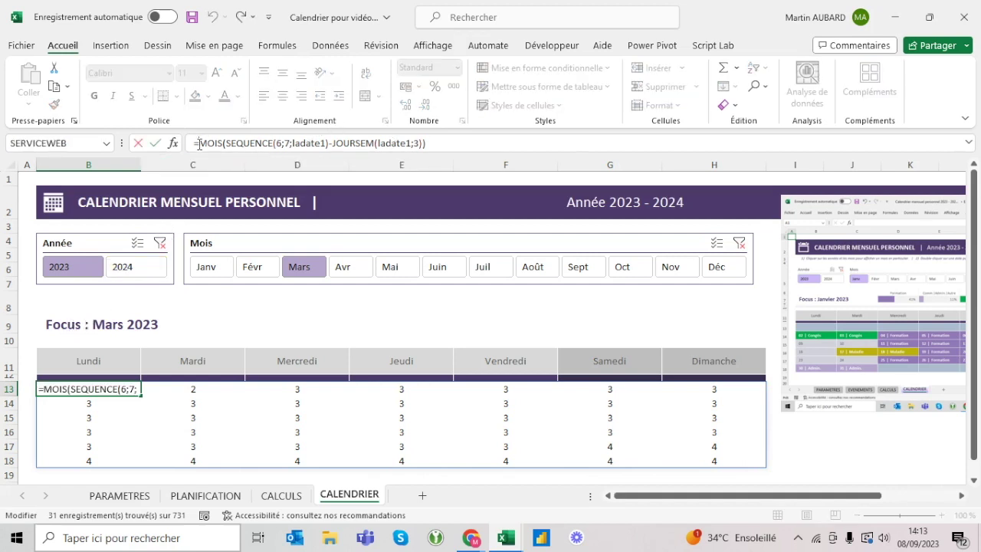
type("let(")
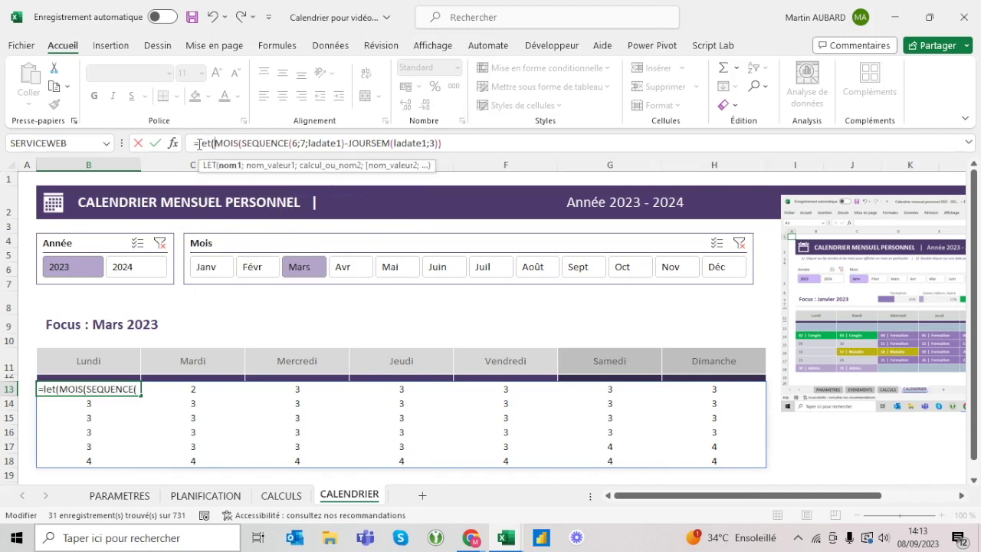
left_click_drag(238, 153, 238, 196)
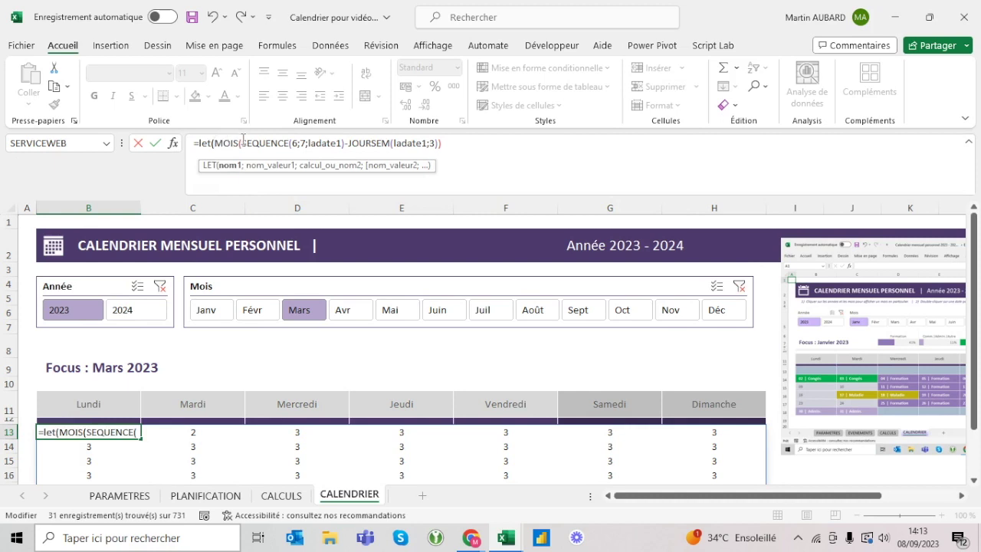
left_click_drag(243, 142, 215, 143)
key("BackSpace")
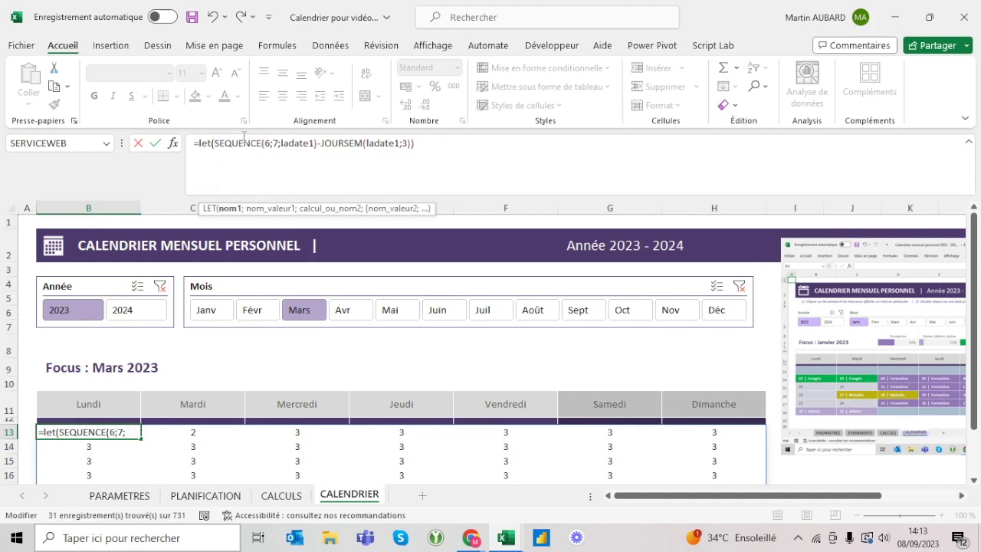
left_click(425, 144)
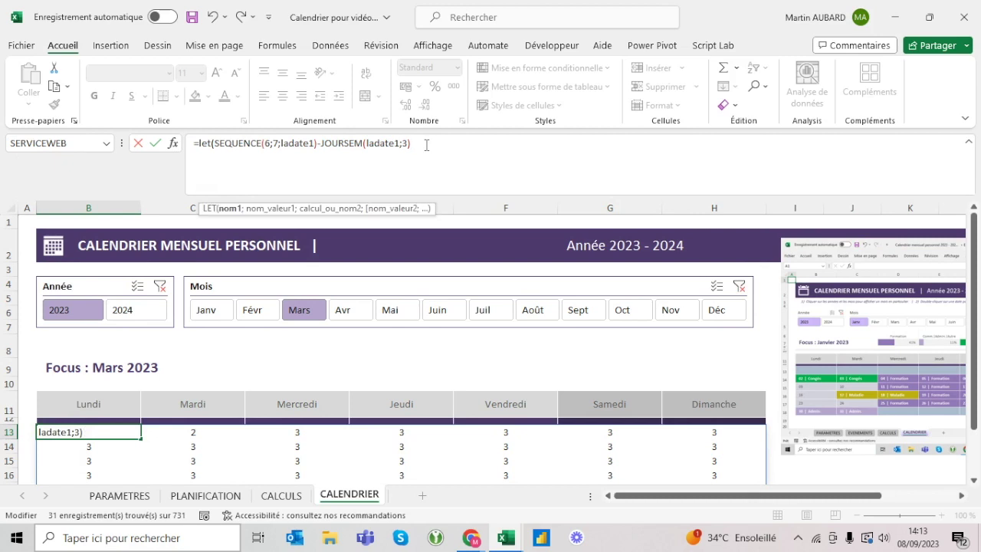
type(";")
left_click(216, 143)
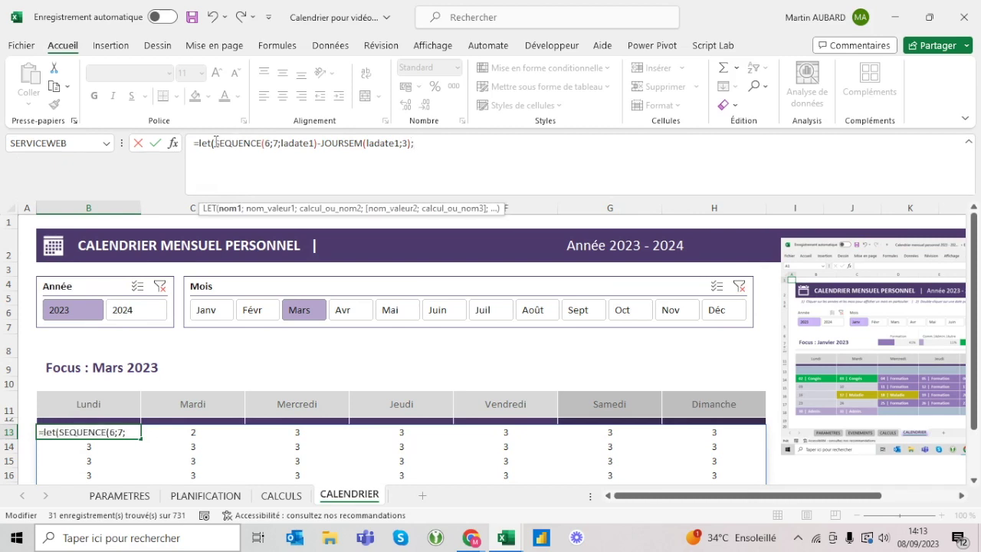
type("lesdates;")
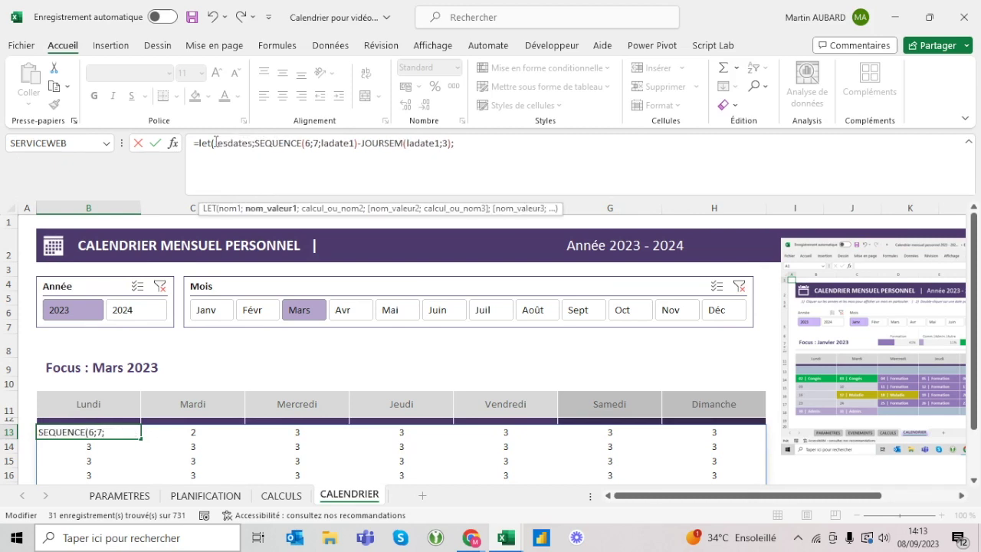
Step: Store the Monday-aligned sequence as lesdates and add a final MOIS(lesdates) line
left_click(232, 143)
mouse_move(255, 143)
left_mouse_down()
mouse_move(433, 123)
mouse_move(453, 138)
left_mouse_up()
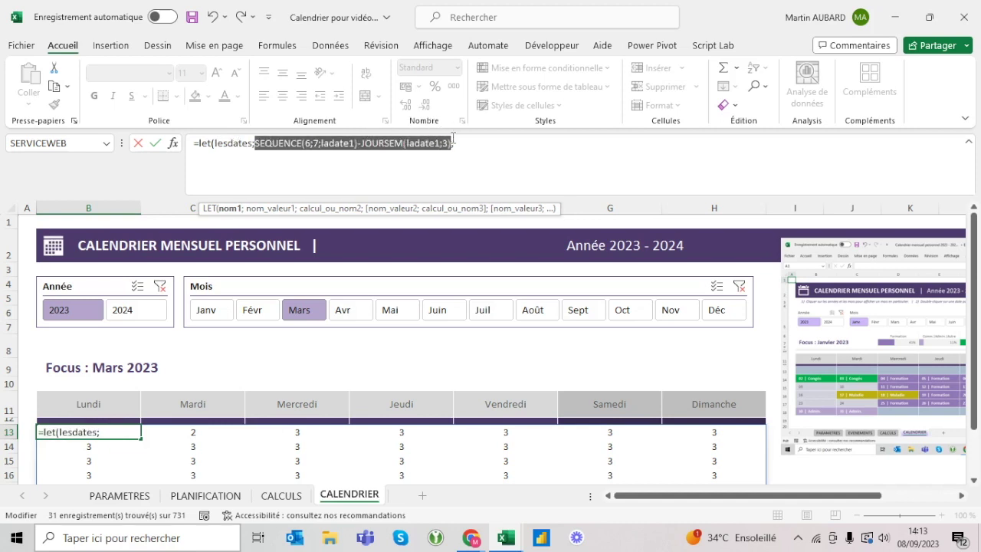
left_click(474, 143)
type(";")
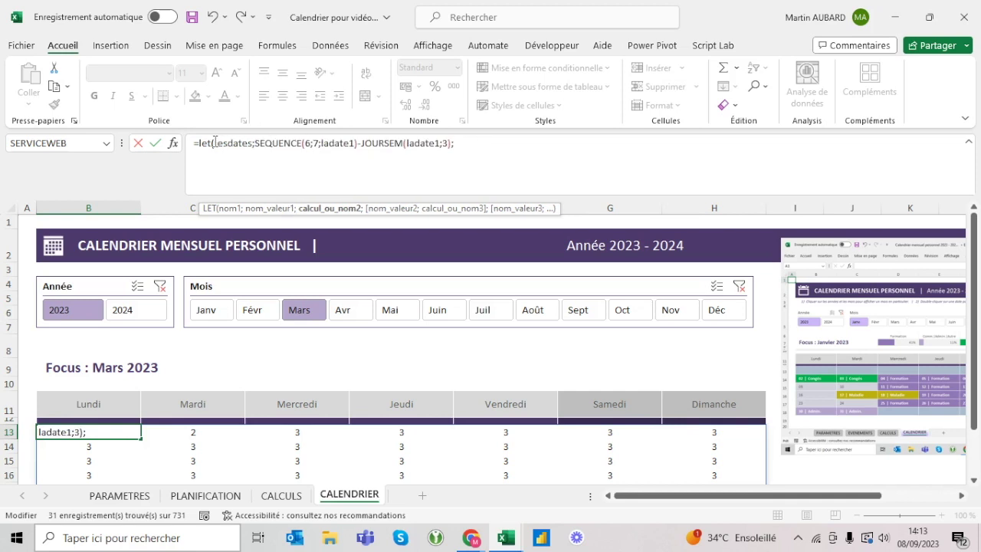
left_click_drag(215, 143, 251, 142)
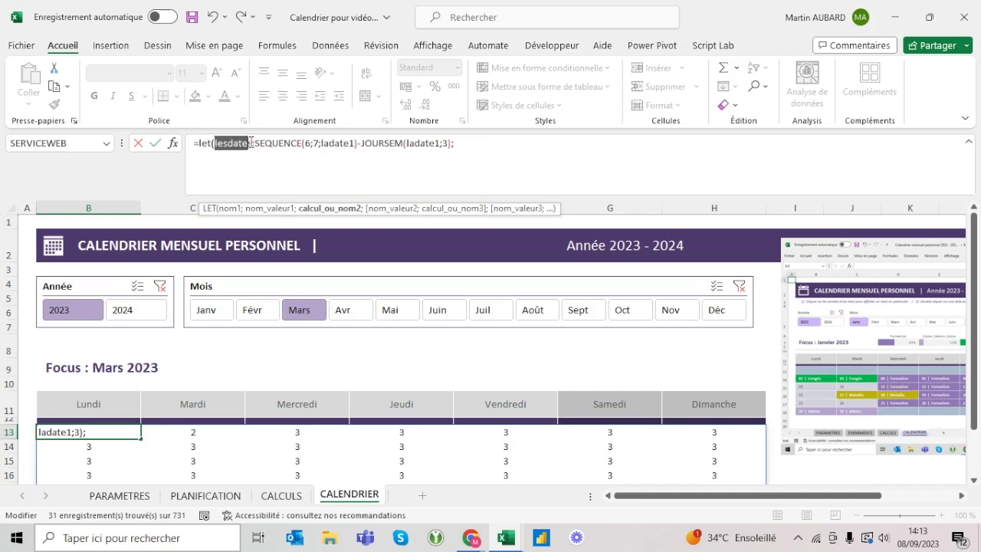
left_click_drag(253, 143, 457, 144)
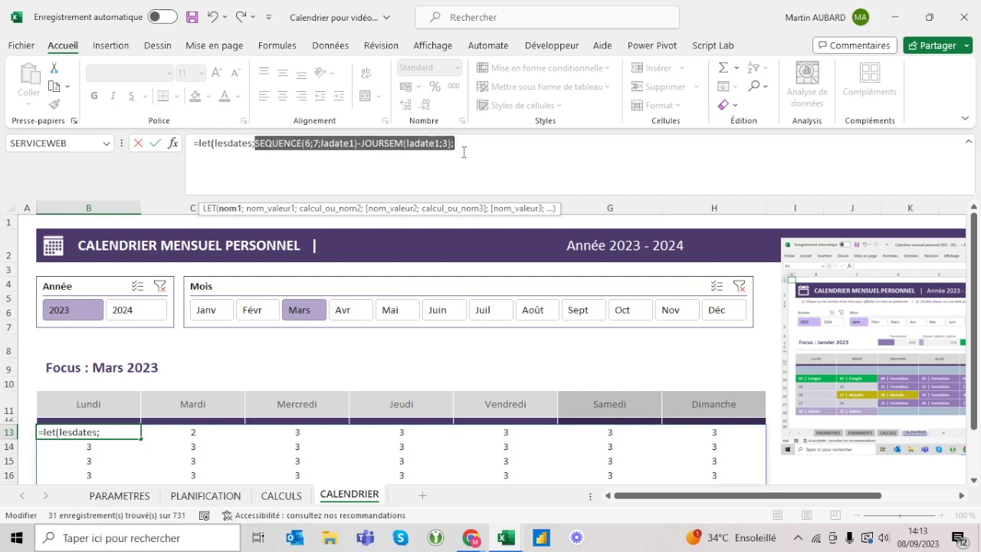
left_click(489, 143)
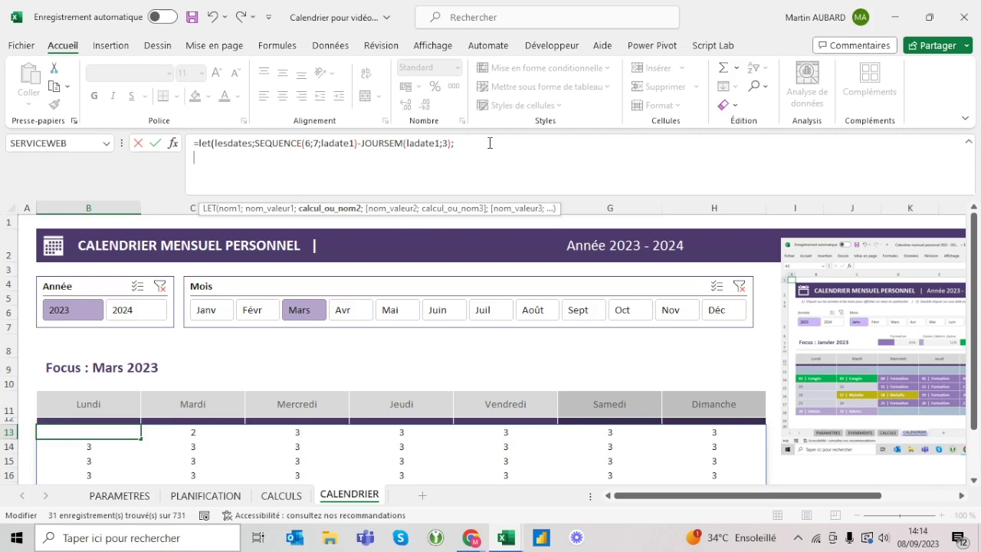
type("mois(")
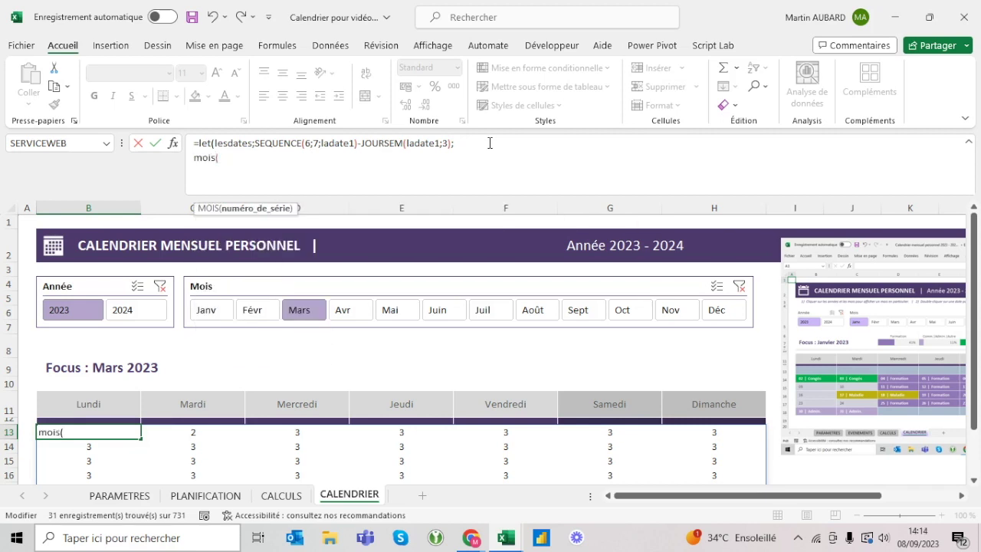
type("lesdates")
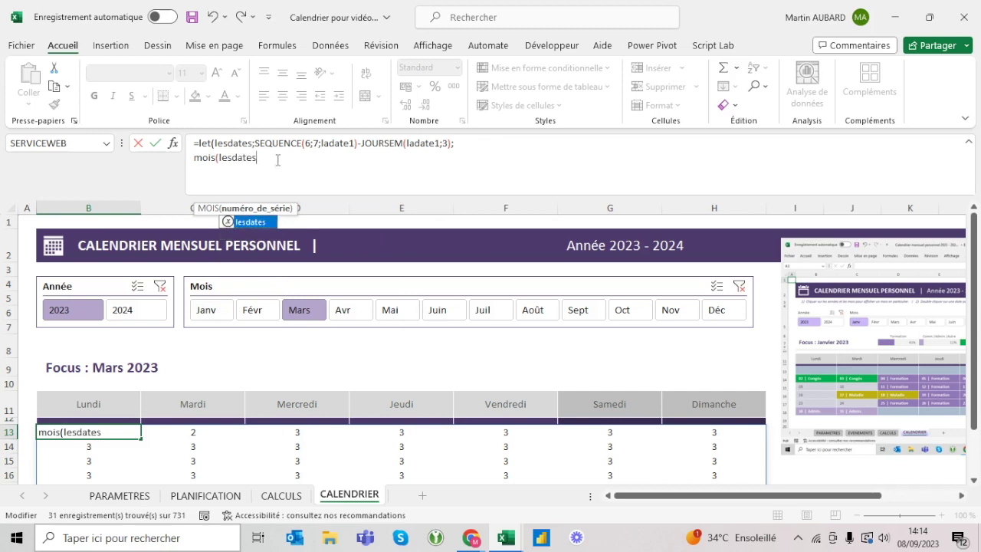
type(")")
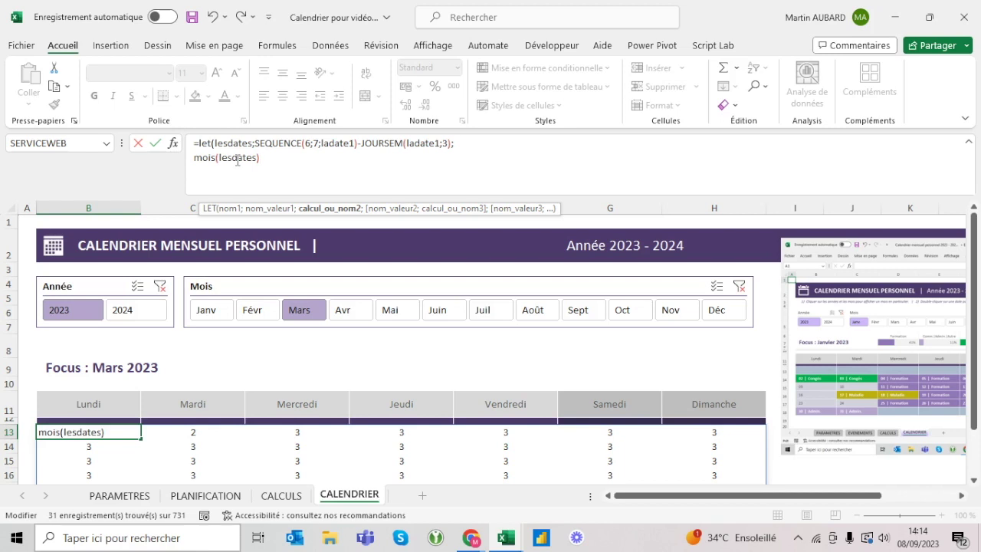
type(")")
key("ctrl+Return")
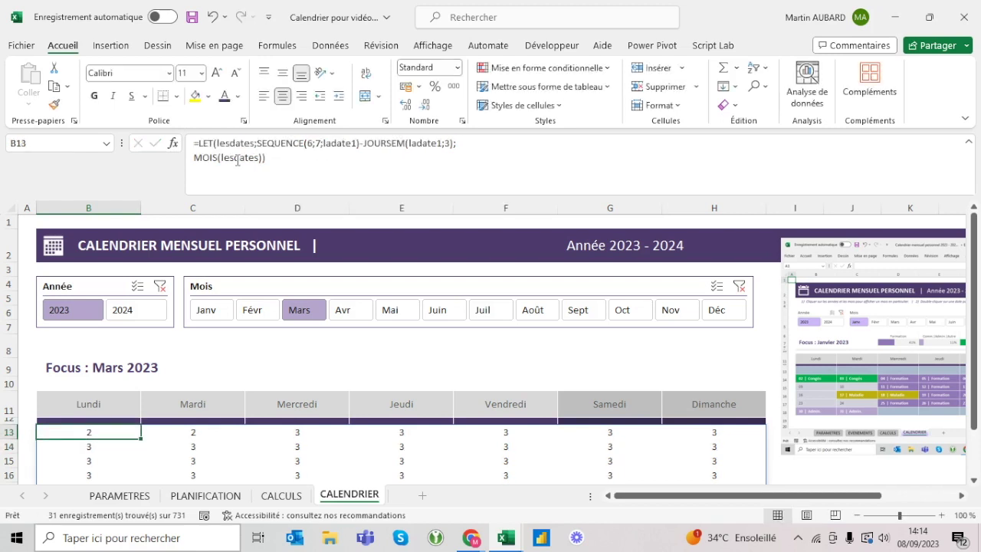
Step: Make the LET result compare MOIS(lesdates) with MOIS(ladate1), giving VRAI/FAUX
left_click(265, 158)
type("mois(la")
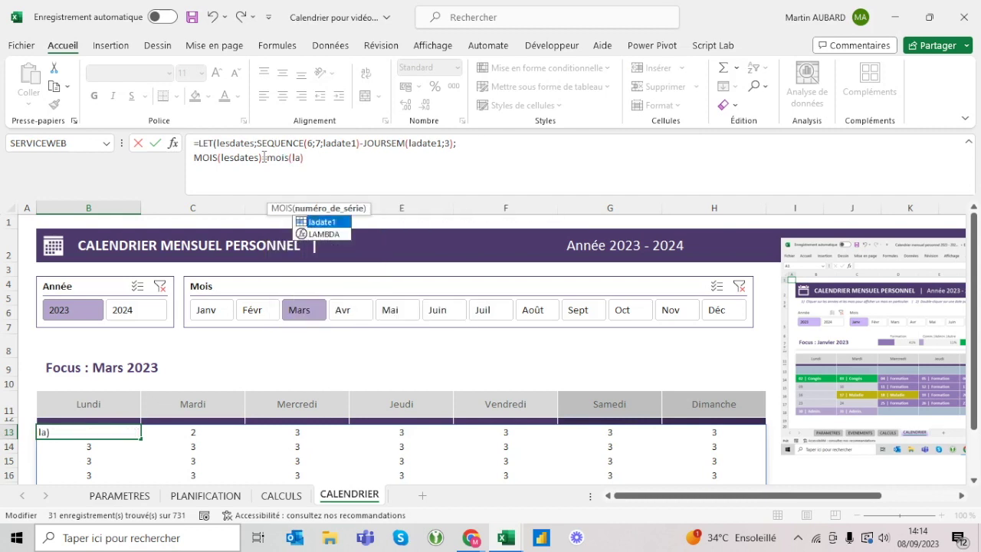
key("Tab")
type(")")
key("ctrl+Return")
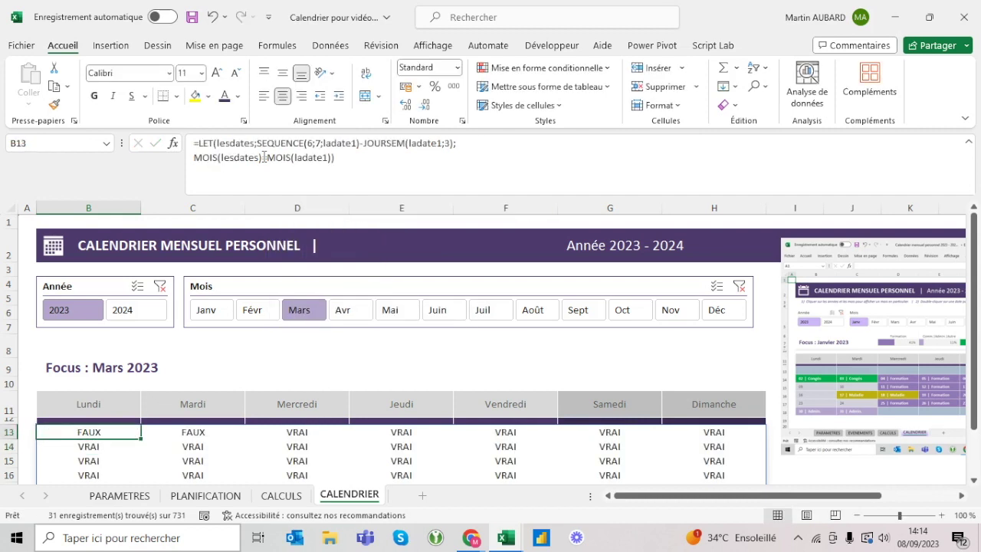
Step: Select the out-of-month days at the start and end of the grid to check them
left_click_drag(88, 433, 192, 433)
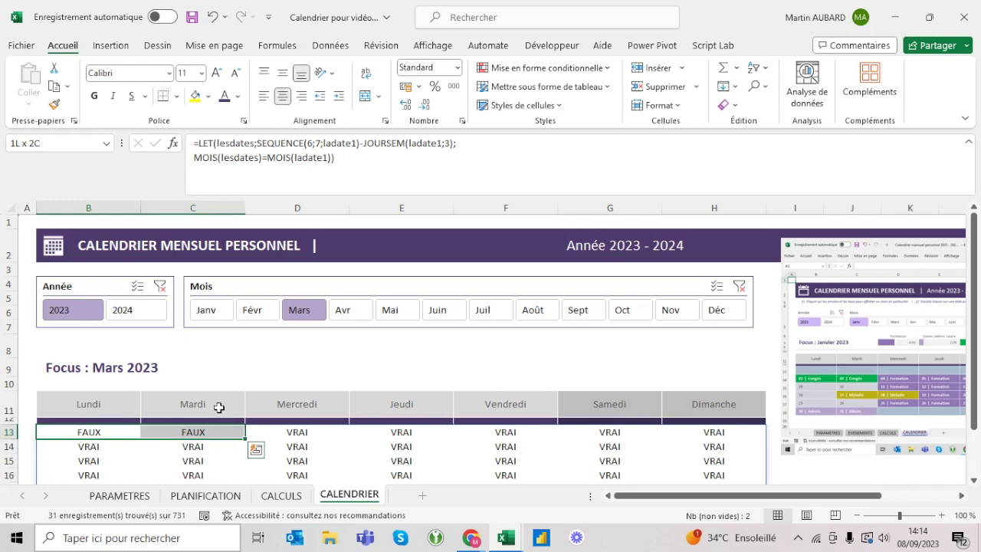
scroll(218, 407, "down", 2)
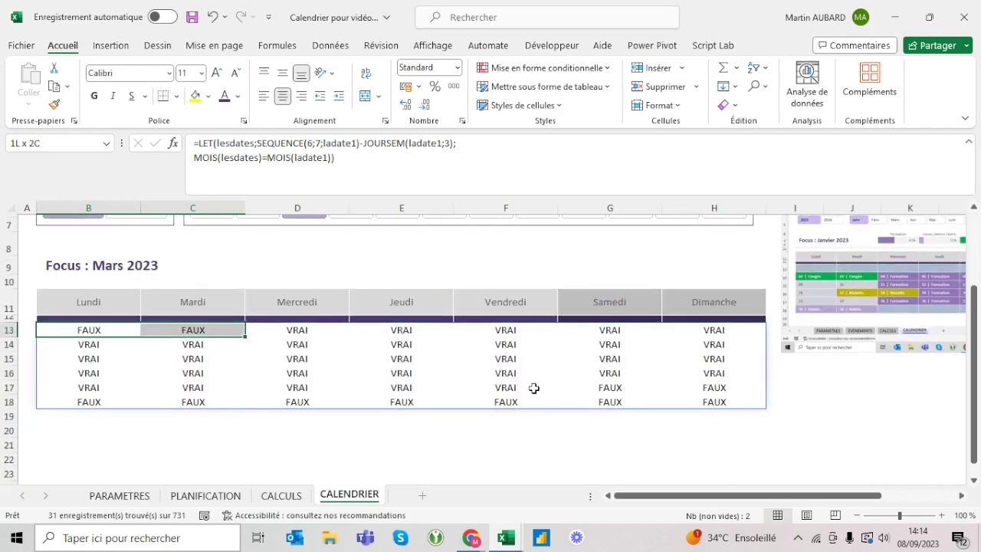
scroll(549, 388, "up", 1)
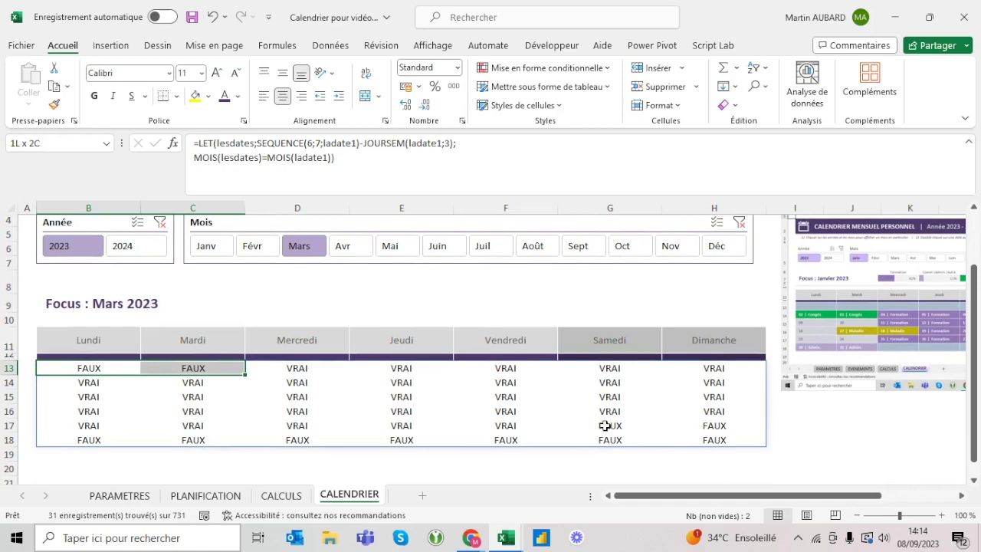
left_click_drag(607, 427, 692, 442)
left_click(533, 439, "ctrl")
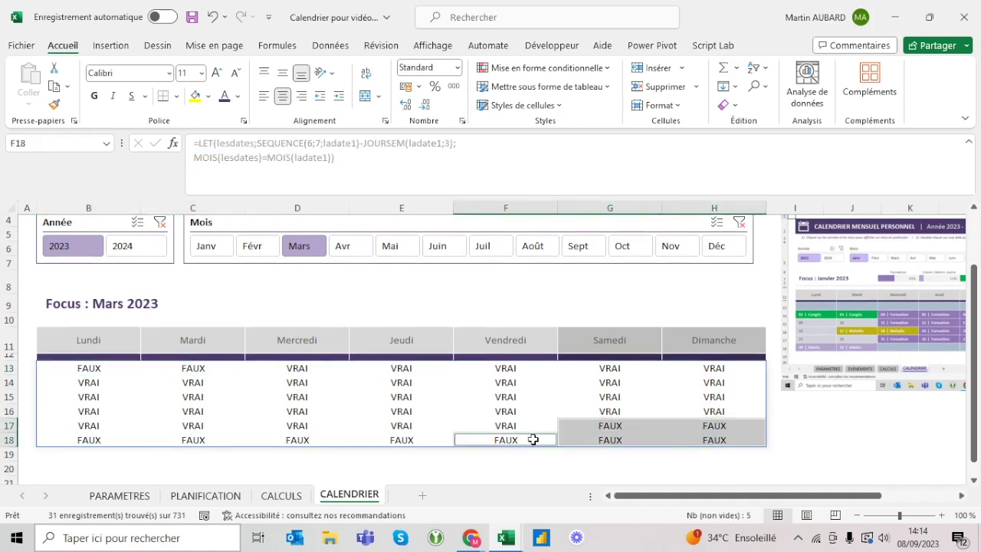
left_click(316, 308)
scroll(317, 309, "up", 1)
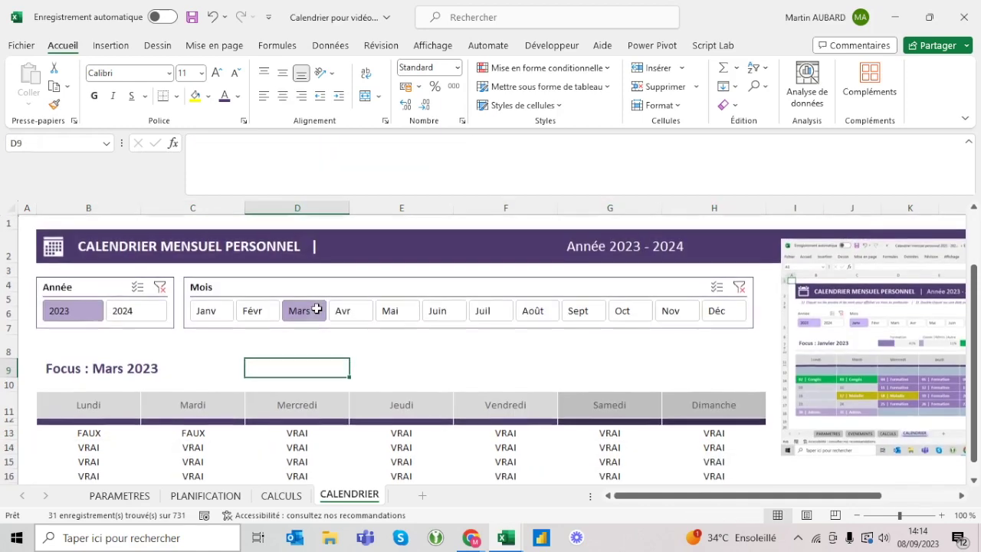
Step: Switch the Mois slicer to Janv and select cells in the grid
left_click(204, 311)
left_click_drag(88, 432, 569, 432)
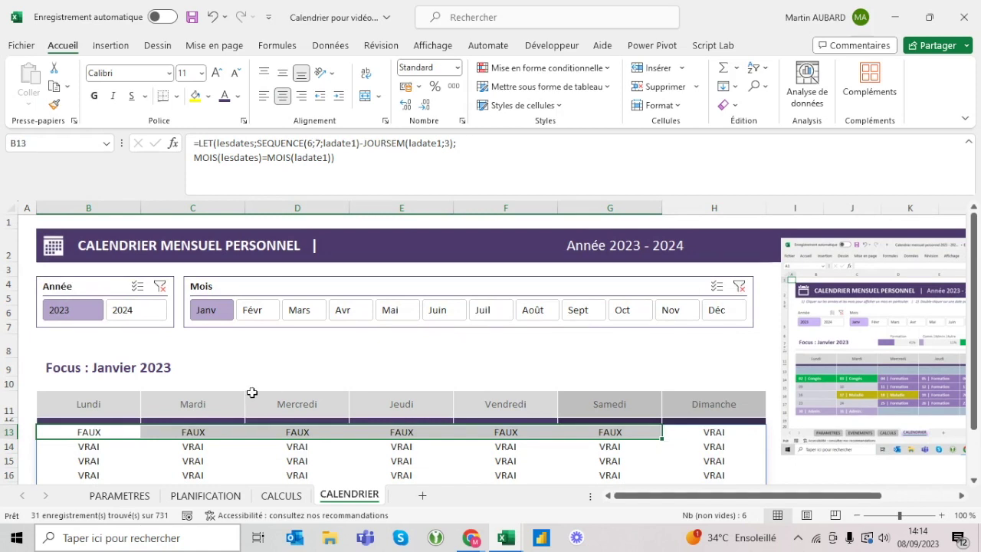
left_click(92, 432)
Step: Wrap the month comparison in SI(…;lesdates;0), showing serials 44927–44957 and zeros elsewhere
left_click(193, 157)
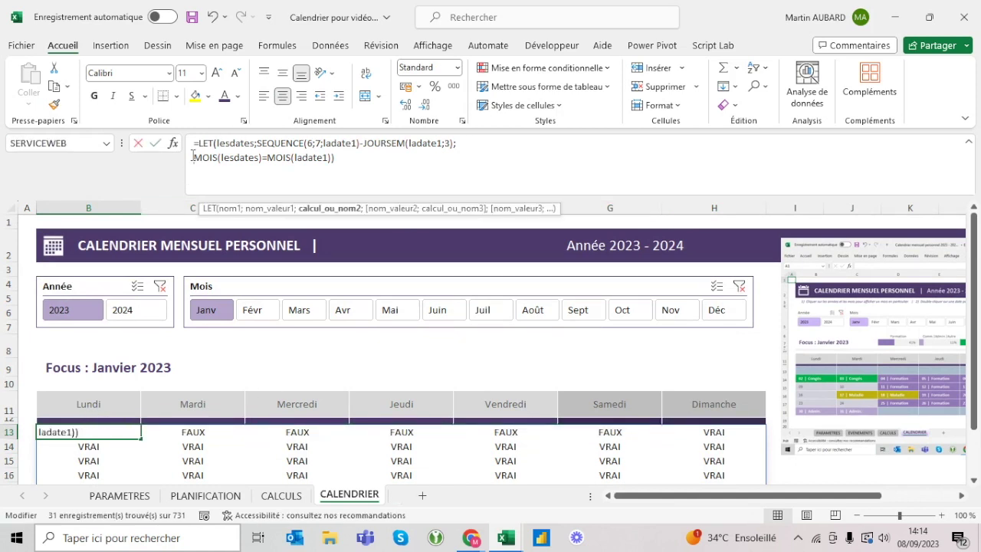
type("si(")
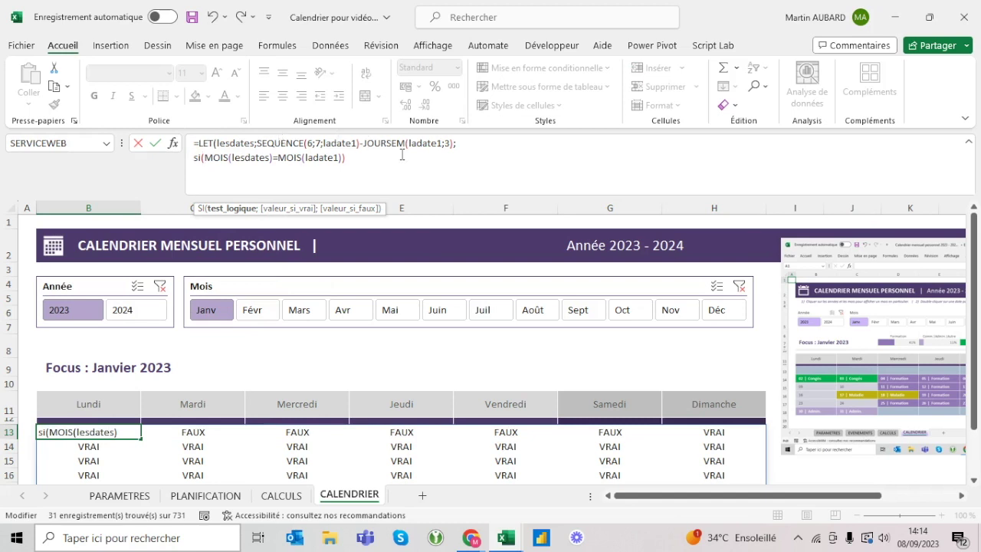
key("End")
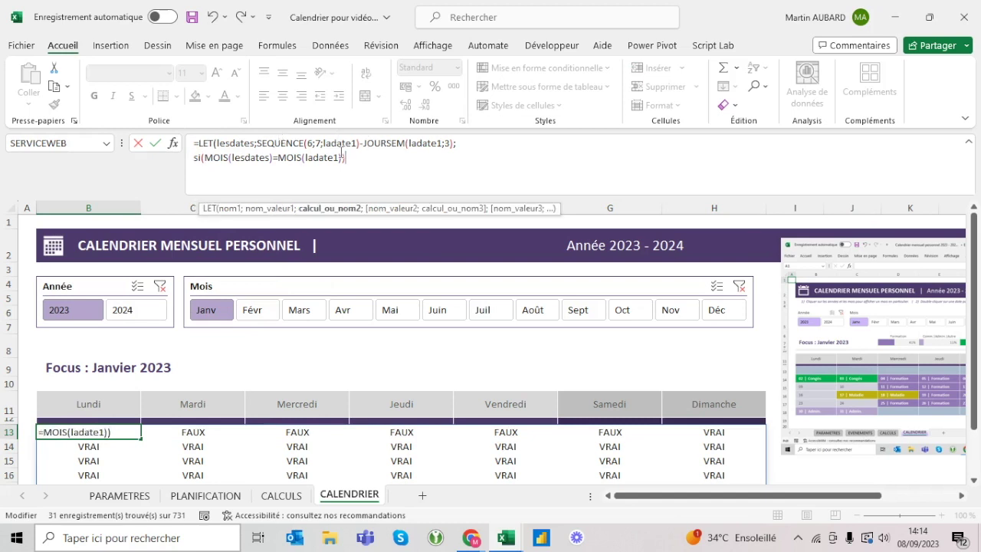
key("Left")
key("Left")
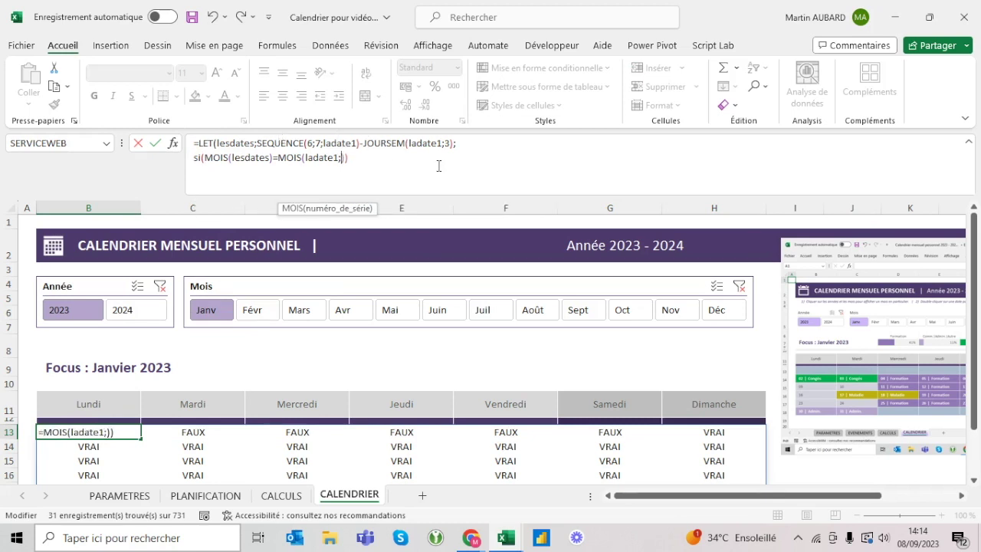
key("Right")
type(";lesdates;")
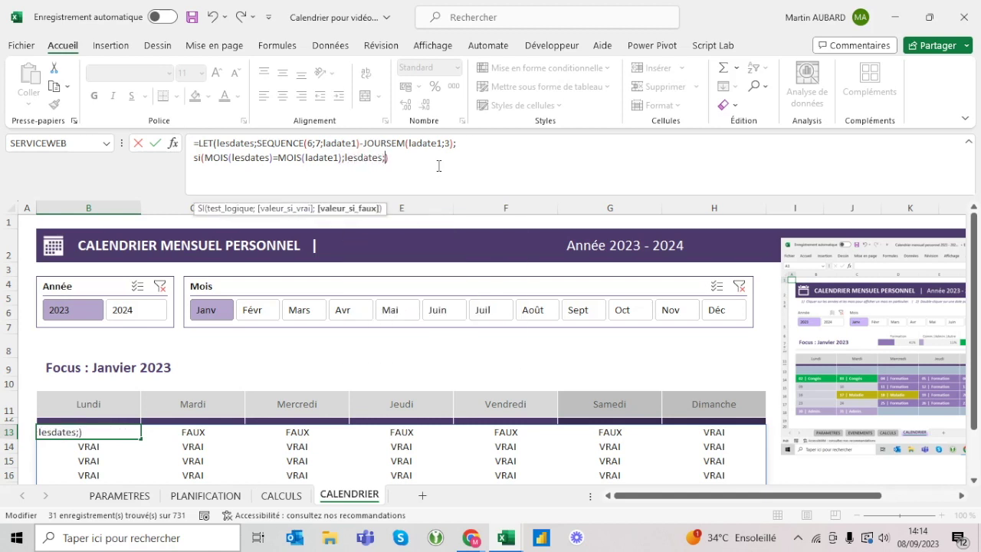
type("0)")
key("Return")
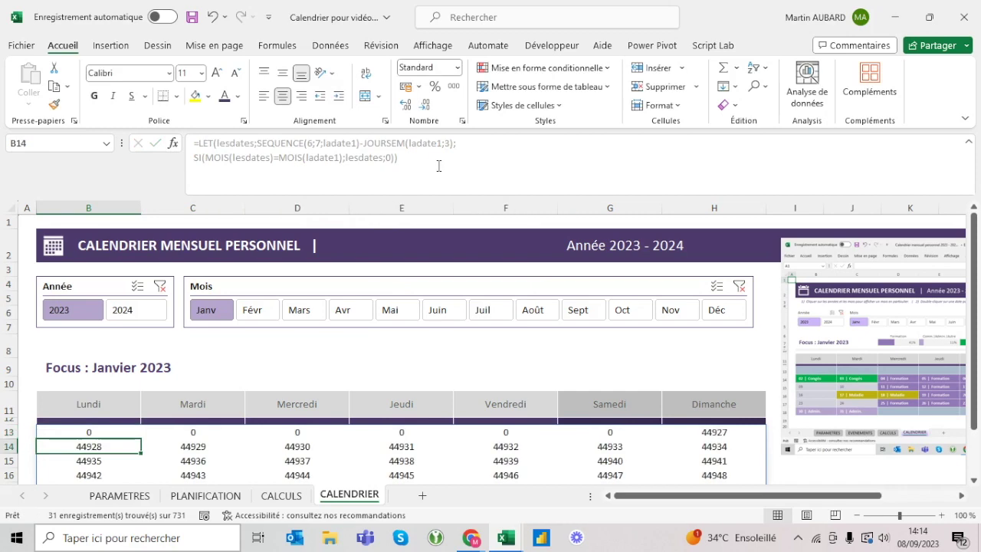
key("Down")
key("Down")
key("Down")
key("Down")
key("Up")
key("Up")
key("Up")
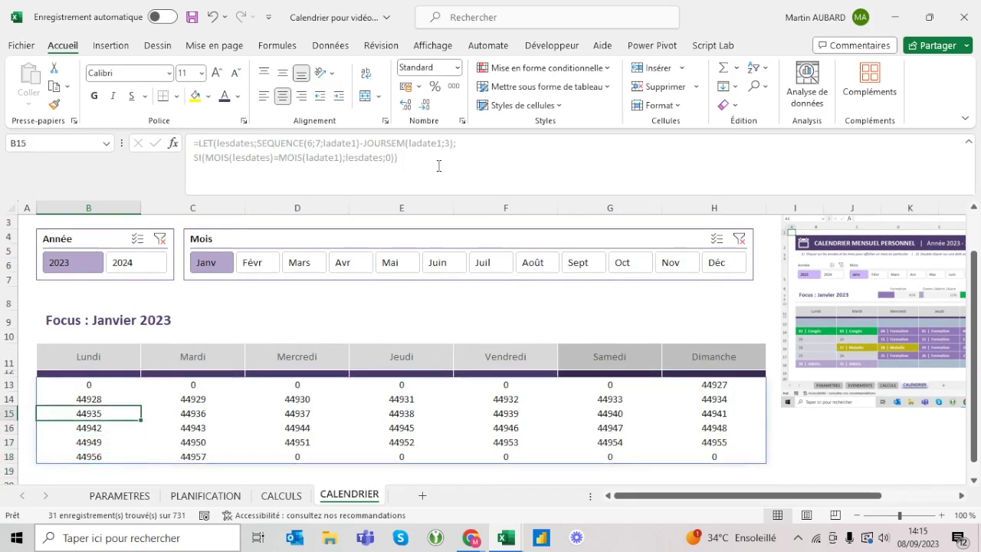
key("Up")
key("Up")
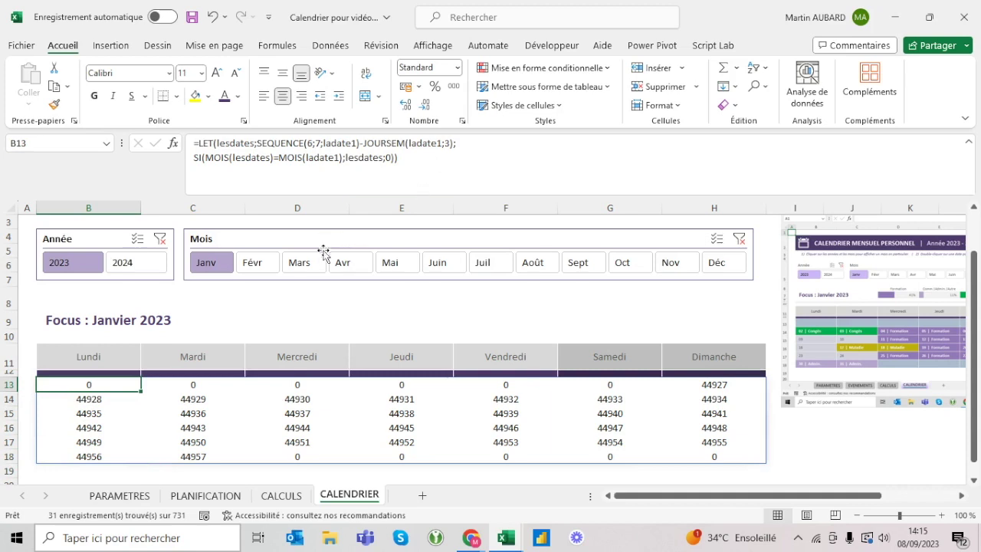
Step: Switch the Mois slicer to Févr and preview D13's serial as a date
left_click(270, 265)
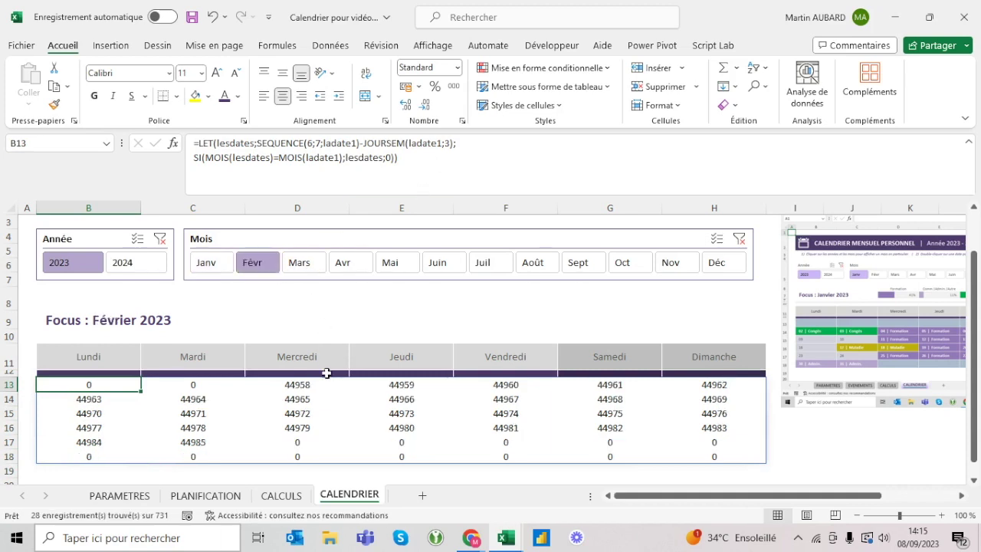
left_click(298, 385)
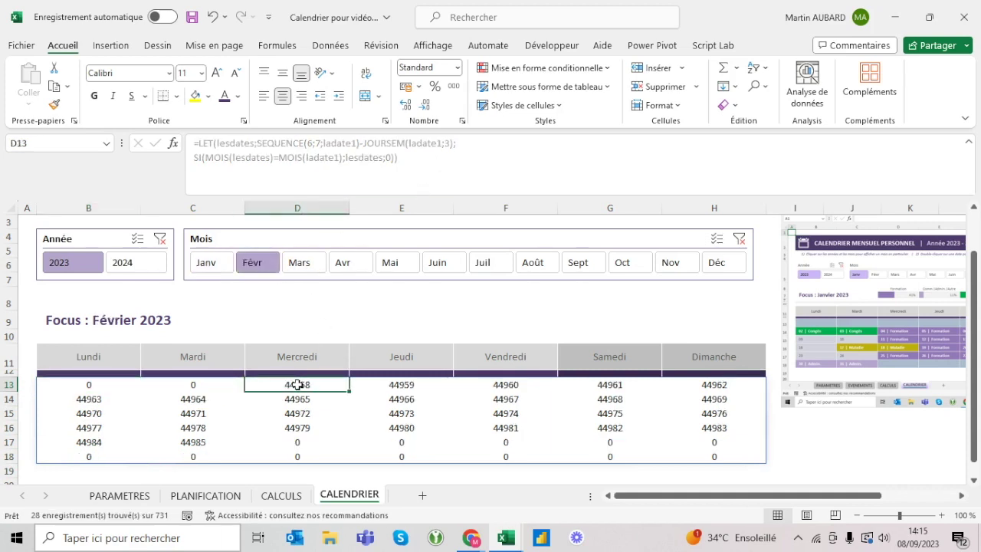
left_click(457, 67)
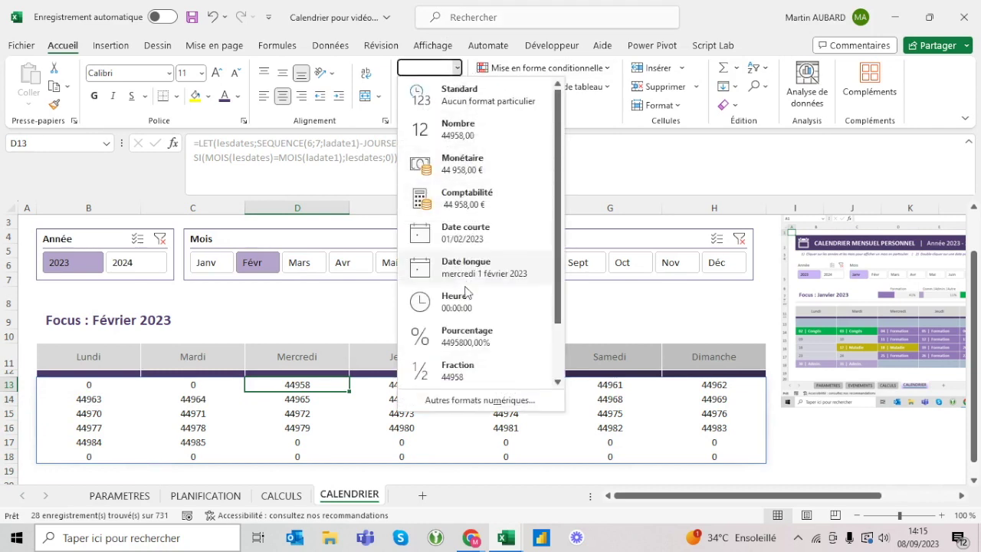
key("Escape")
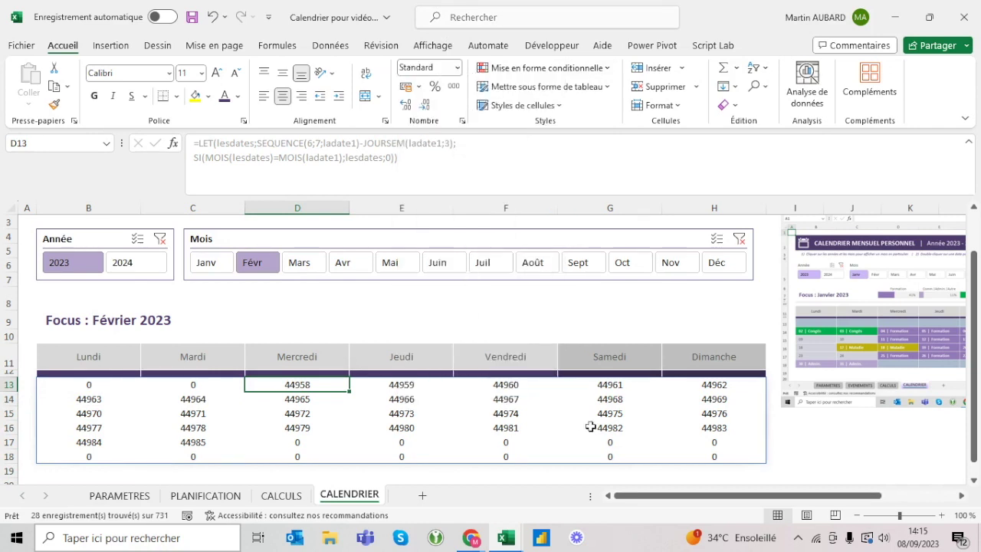
Step: Preview the last February serial in C17 as a date, then return to B13
left_click(192, 440)
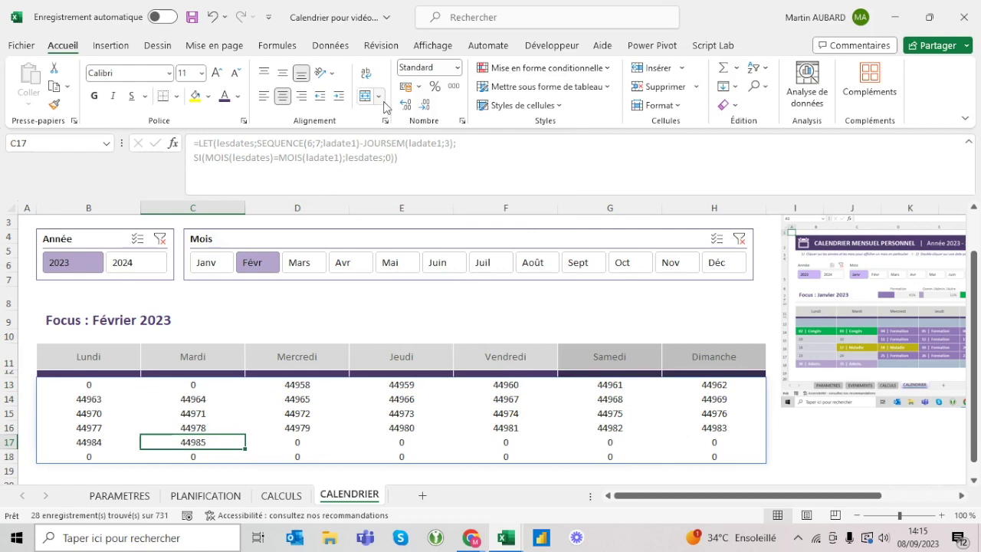
left_click(457, 67)
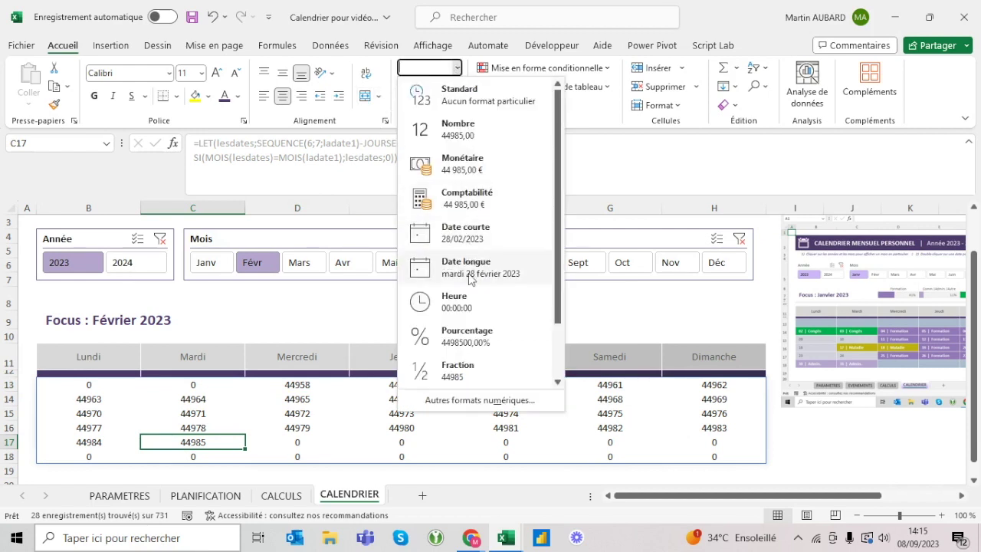
key("Escape")
left_click(130, 374)
key("Down")
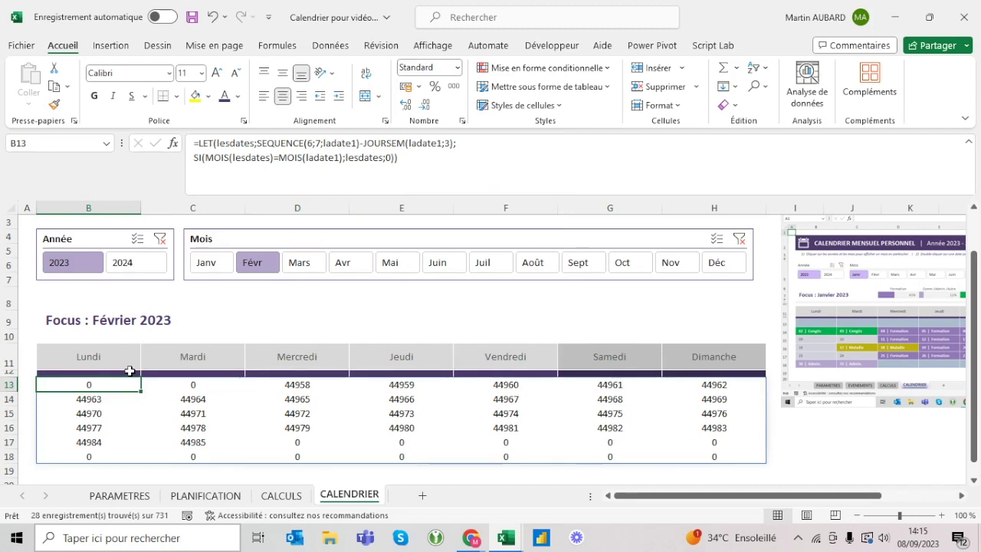
left_click(195, 158)
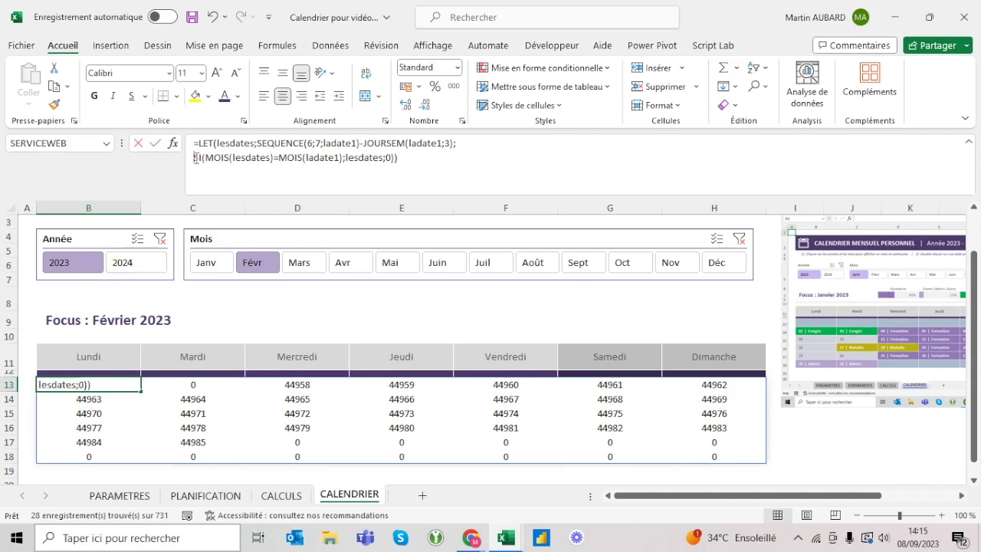
Step: Name the SI line lesdatesdumois inside the LET formula
type("lesdates")
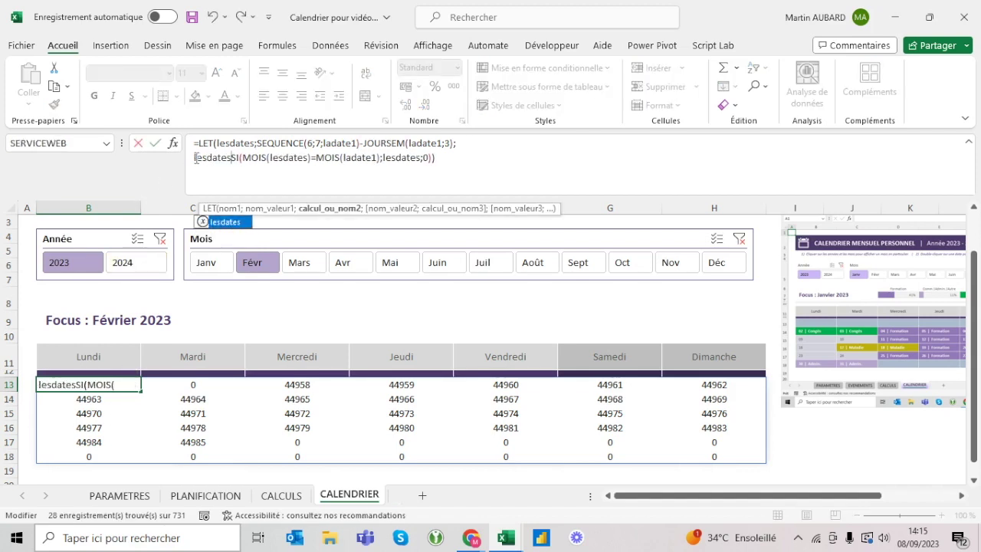
type("du")
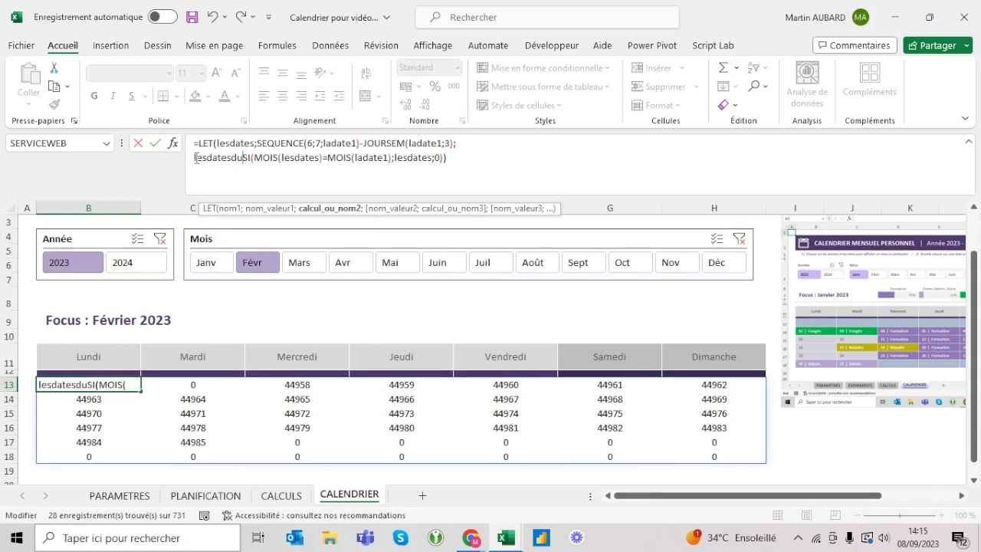
type("moo")
key("BackSpace")
type("is;")
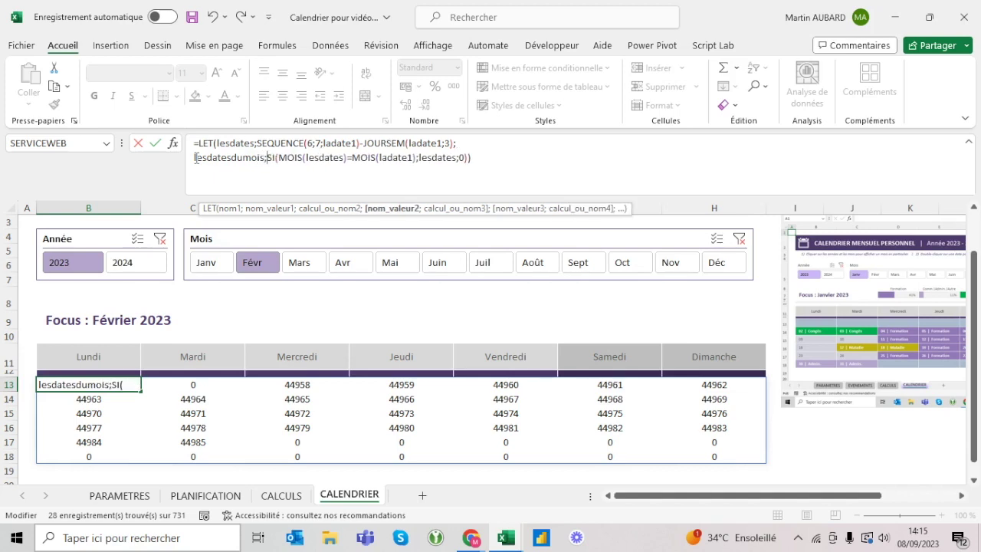
Step: Add a final line returning lesdatesdumois and commit the formula
left_click(469, 157)
type(";")
key("alt+Return")
type("les")
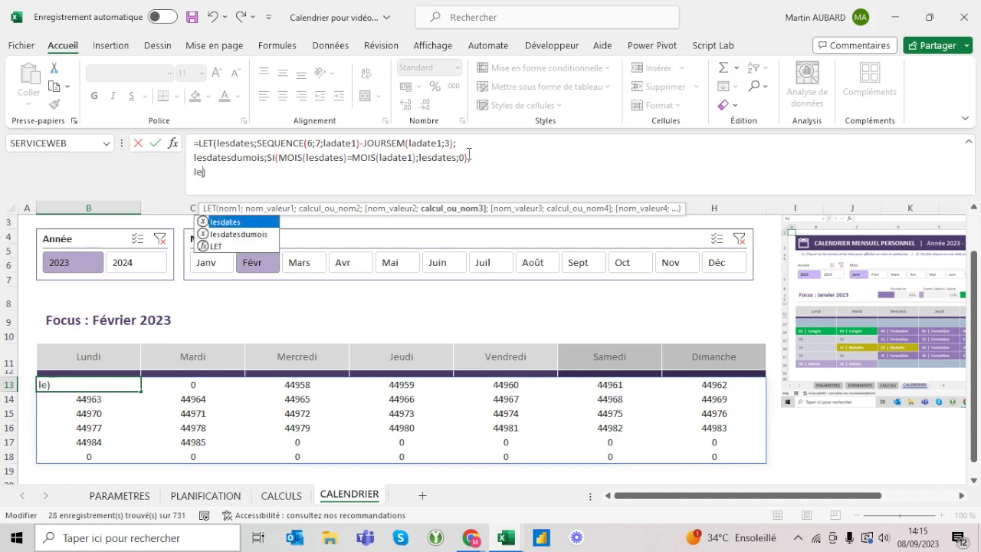
type("dates")
key("BackSpace")
key("Down")
key("Tab")
key("ctrl+Return")
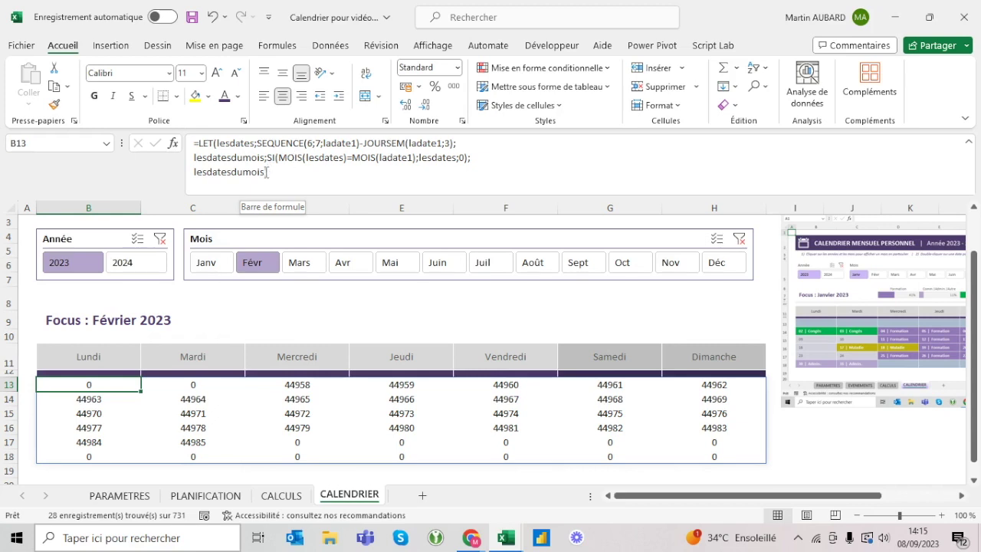
left_click(193, 172)
Step: Look up lesdatesdumois with RECHERCHEX in tab_Events[Date], returning tab_Events[A afficher], viewed for Janv
type("recherc")
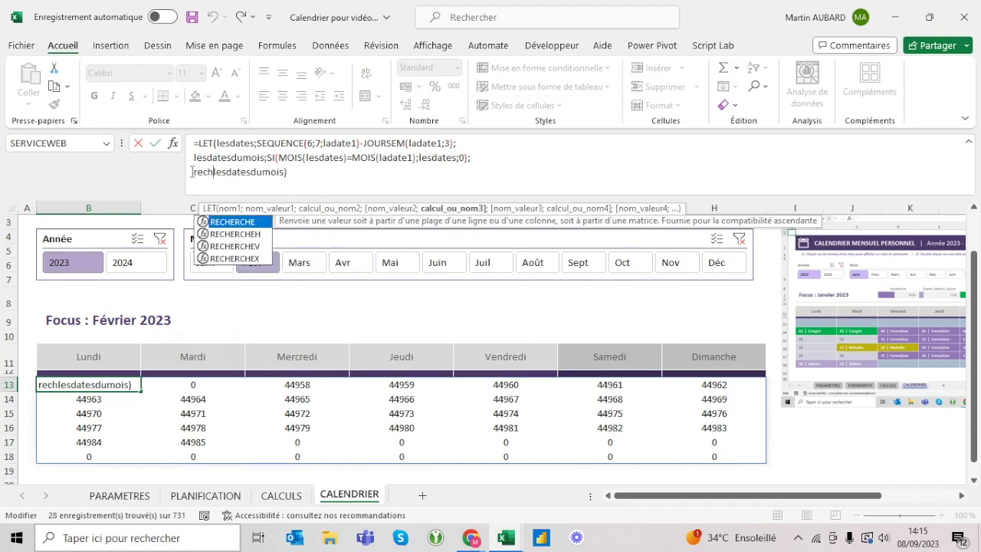
type("hex(")
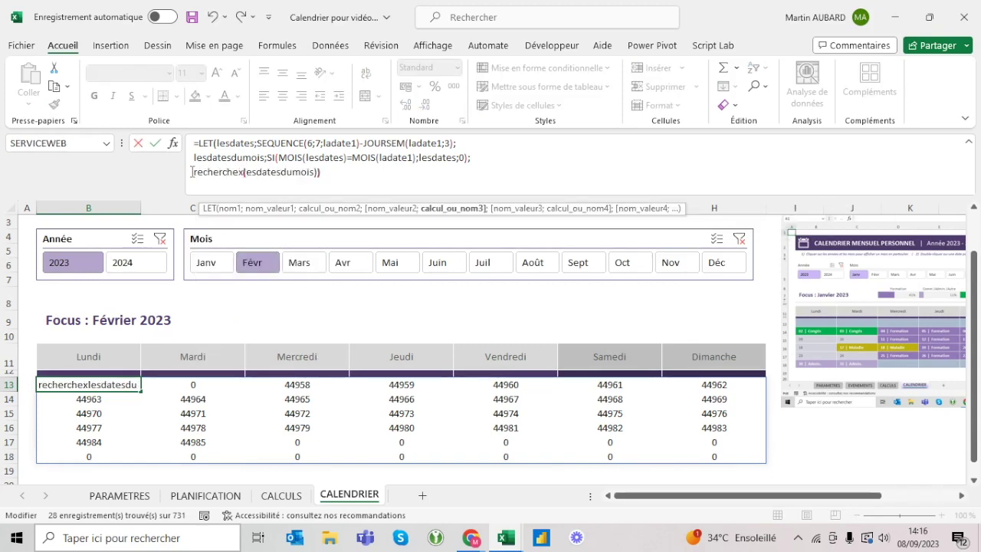
type(";")
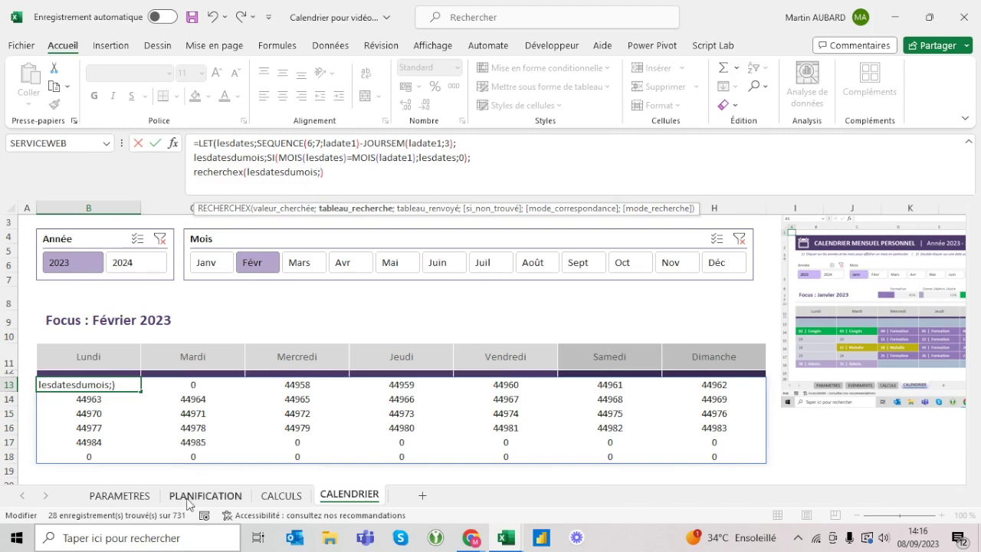
left_click(206, 495)
left_click(82, 283)
type(";")
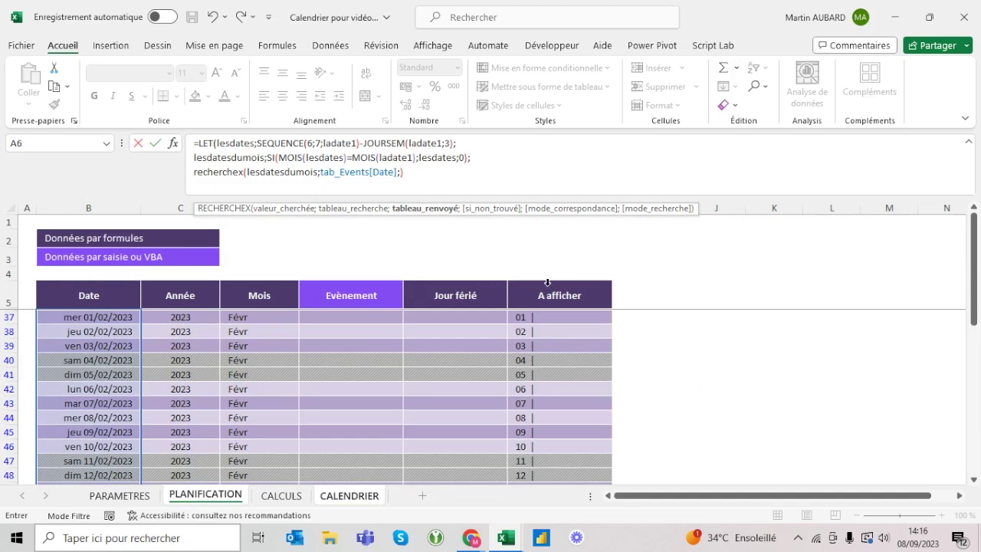
left_click(548, 283)
type(")")
key("Return")
key("Up")
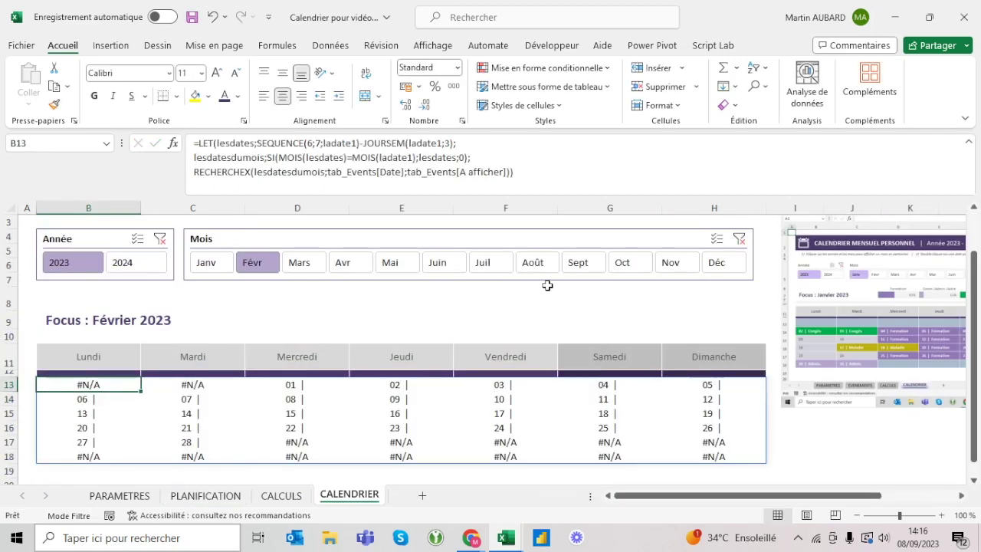
left_click(227, 270)
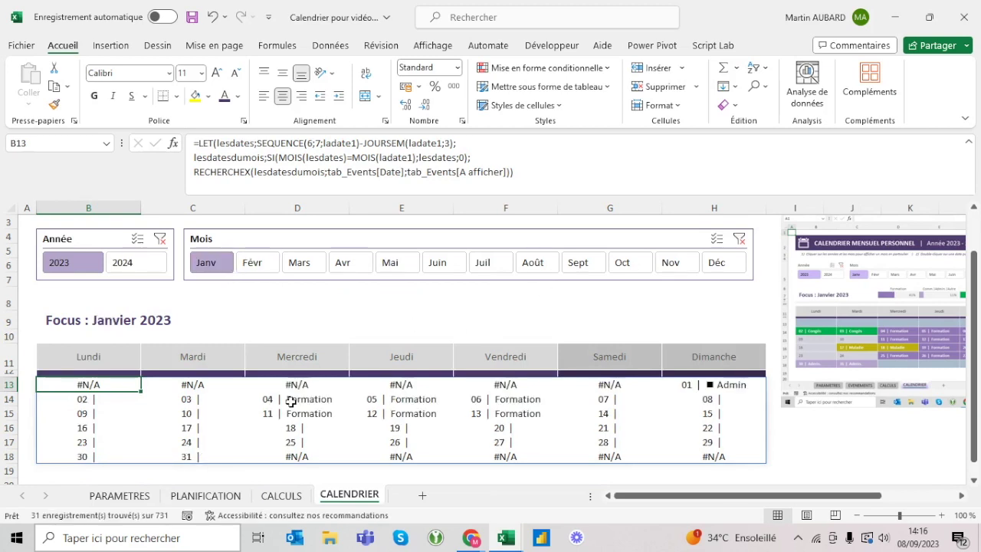
left_click(291, 402)
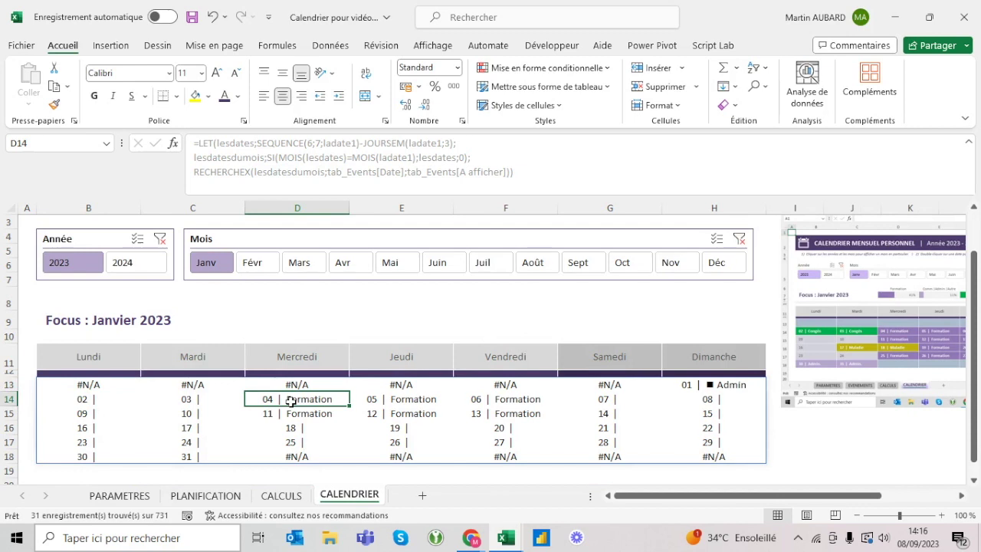
Step: Left-align and indent the text in the B13:H18 calendar grid
left_click_drag(63, 381, 746, 456)
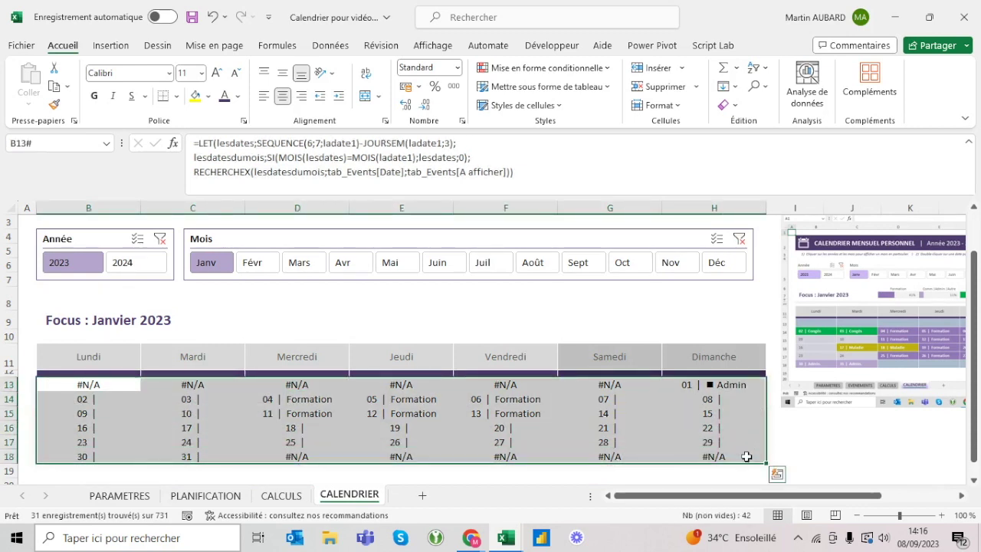
left_click(264, 96)
left_click(336, 98)
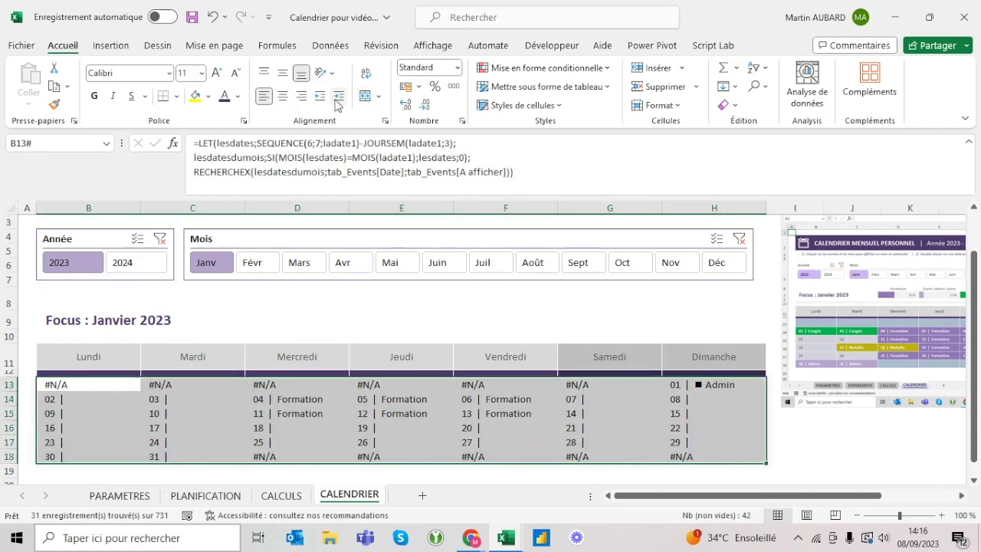
key("shift+BackSpace")
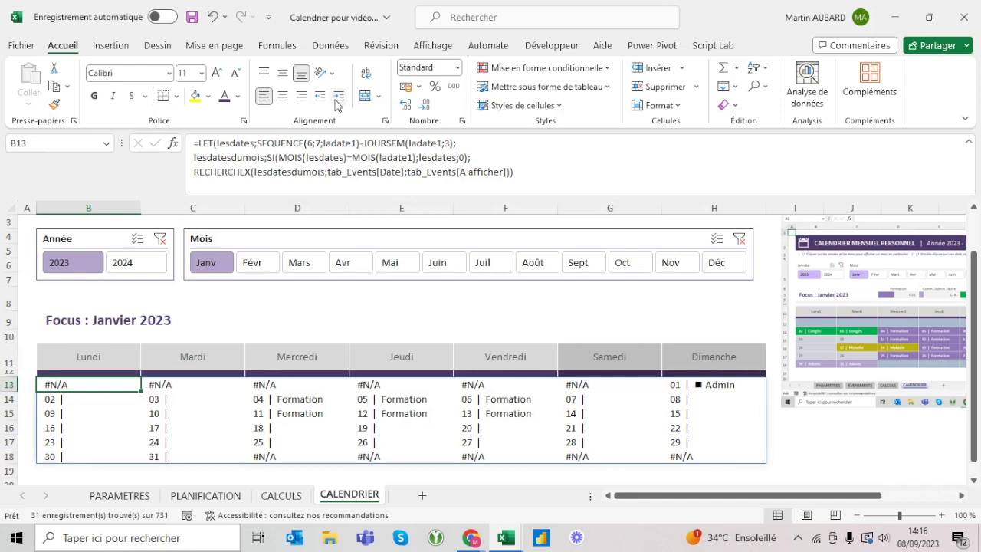
key("shift+Down")
key("shift+Down")
key("shift+Down")
key("shift+Down")
key("shift+Down")
key("shift+Right")
key("shift+Right")
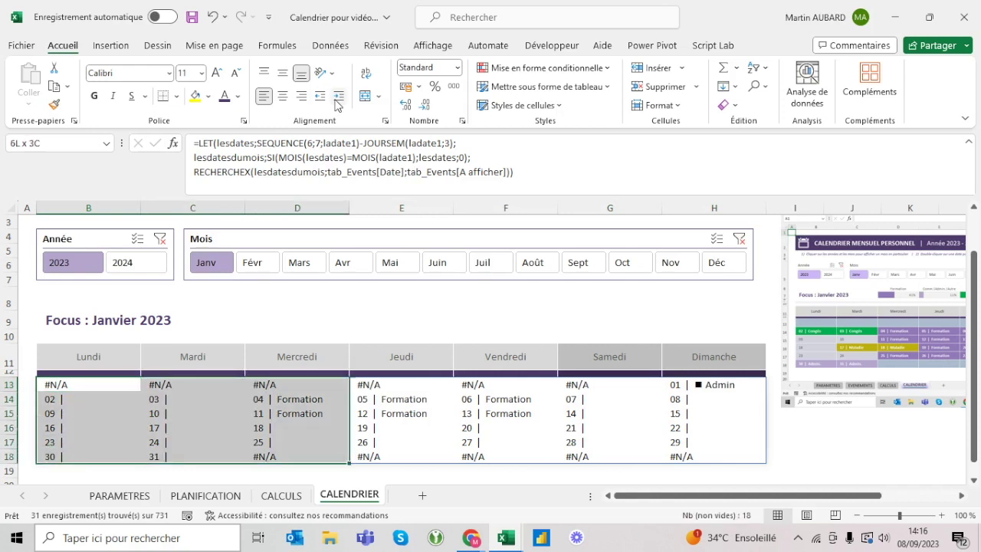
key("shift+Right")
key("shift+Right")
key("shift+Right")
key("shift+Right")
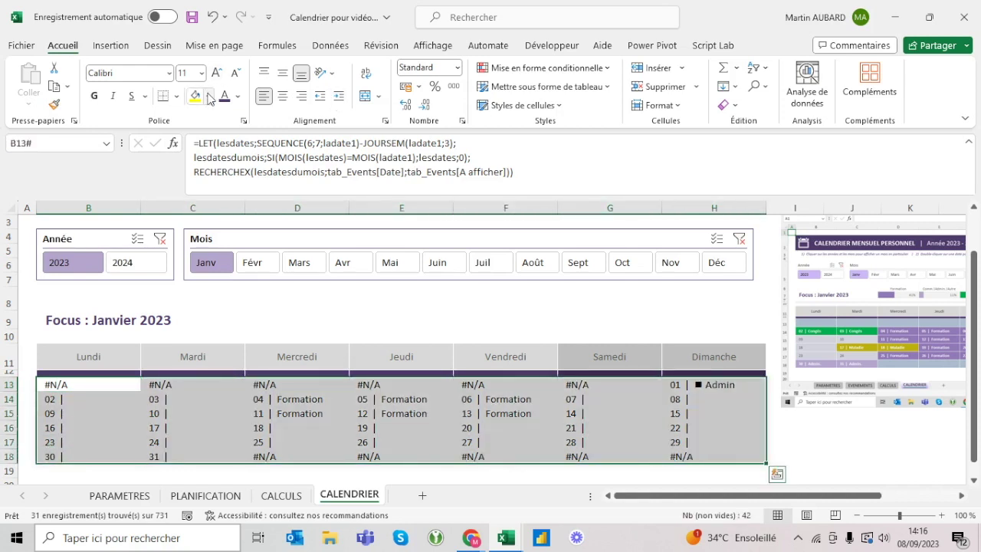
Step: Fill the grid with very light grey, White darker 5%
left_click(207, 96)
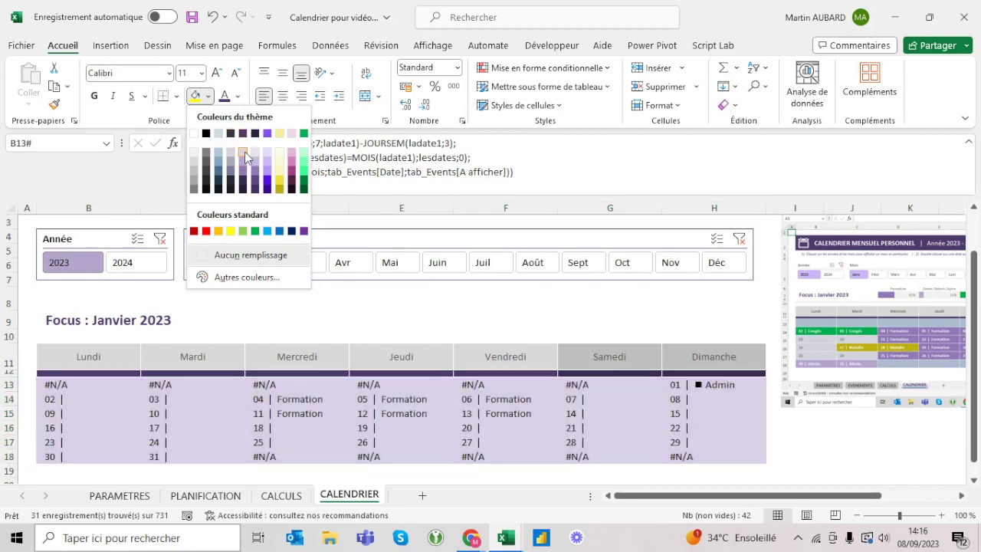
left_click(244, 152)
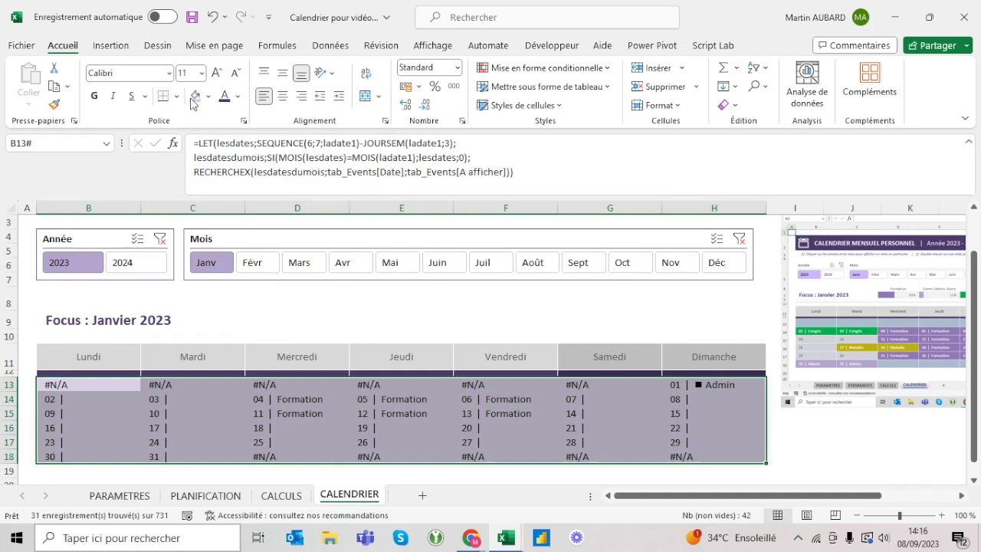
left_click(207, 97)
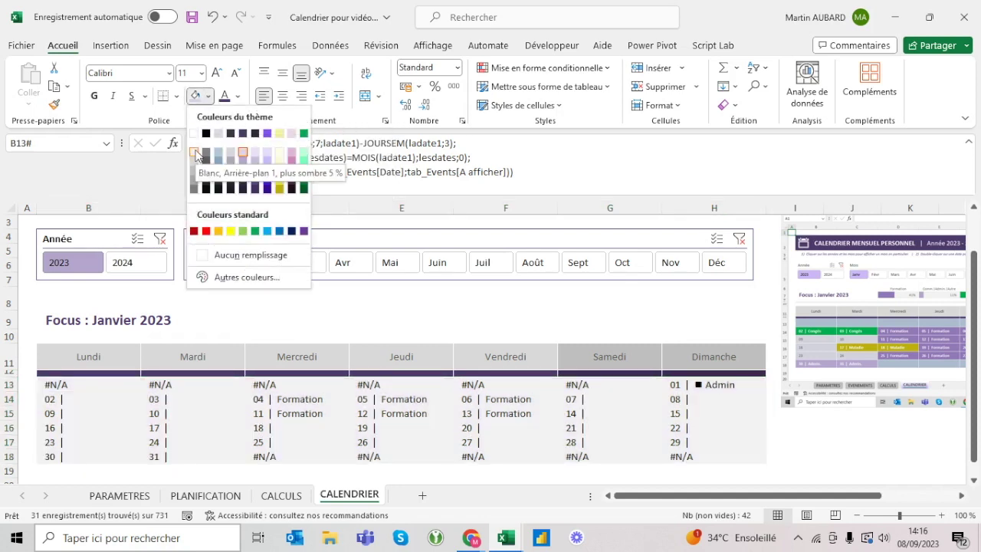
left_click(195, 153)
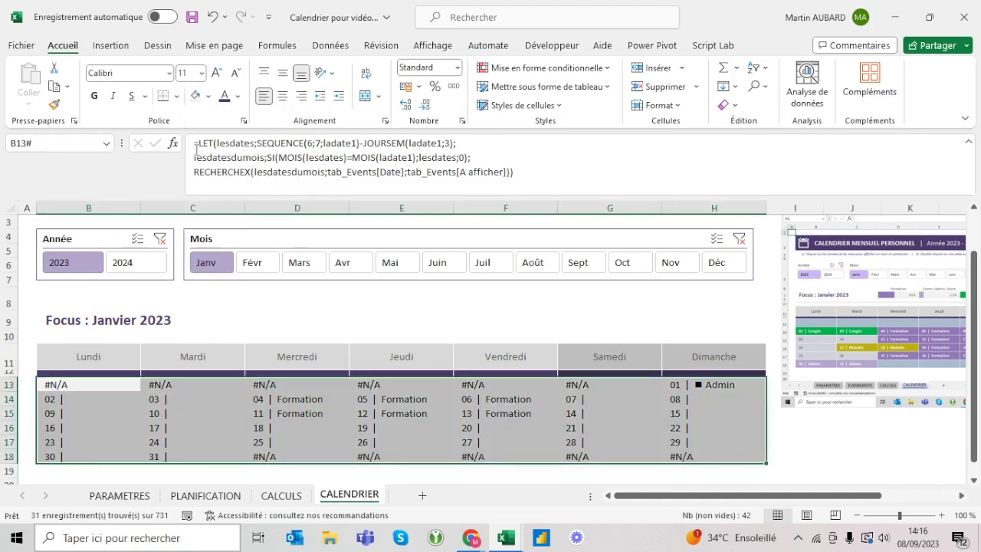
Step: Pick a border colour and apply All Borders to every grid cell
left_click(176, 95)
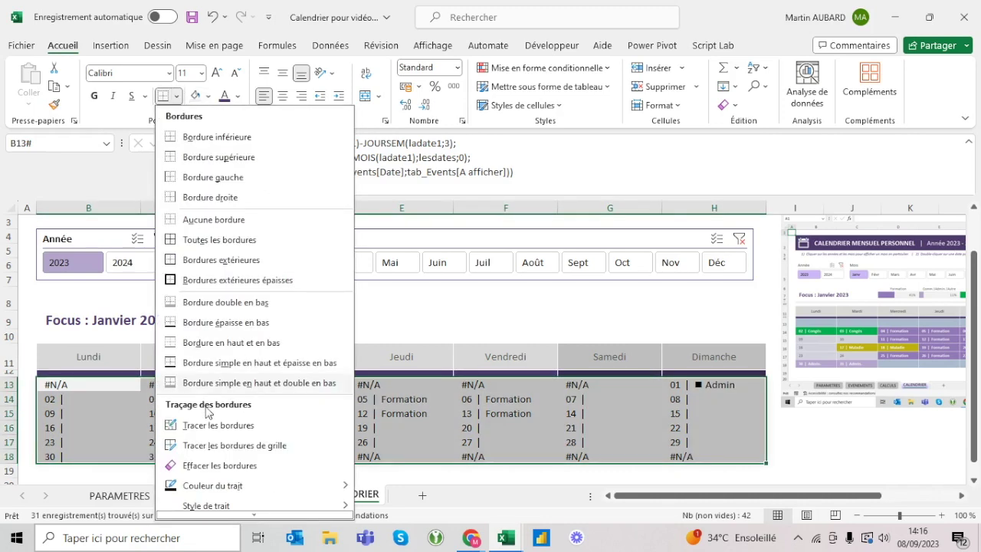
mouse_move(236, 493)
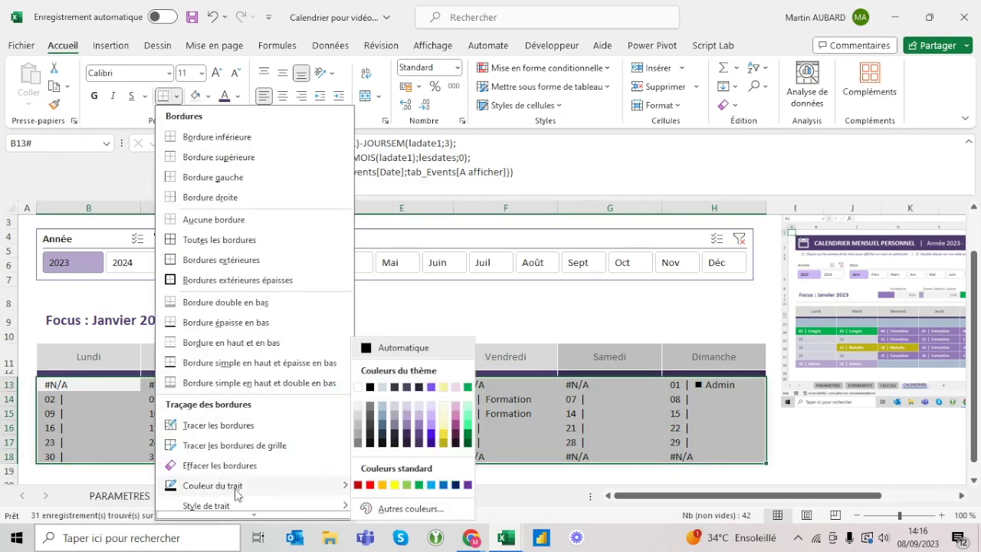
left_click(358, 388)
left_click(176, 95)
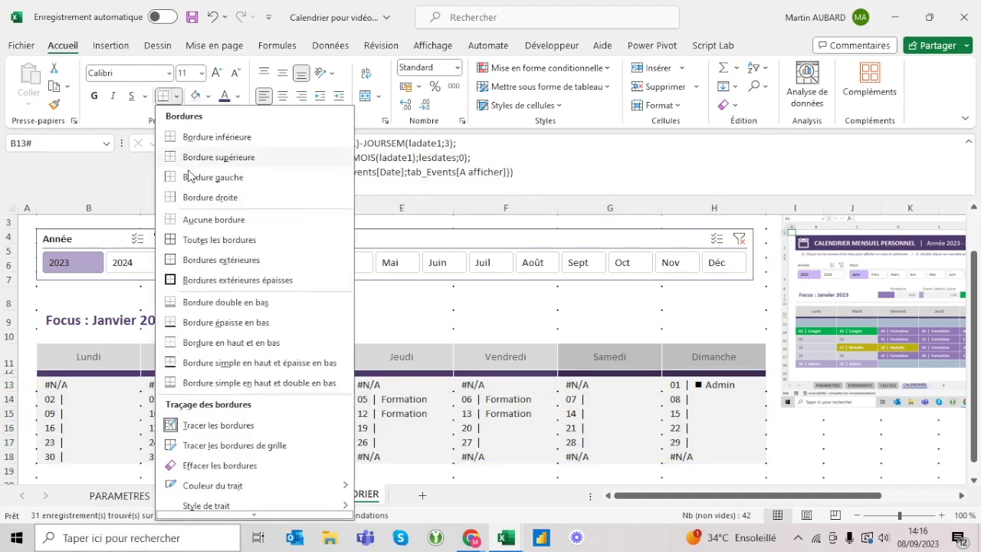
left_click(190, 245)
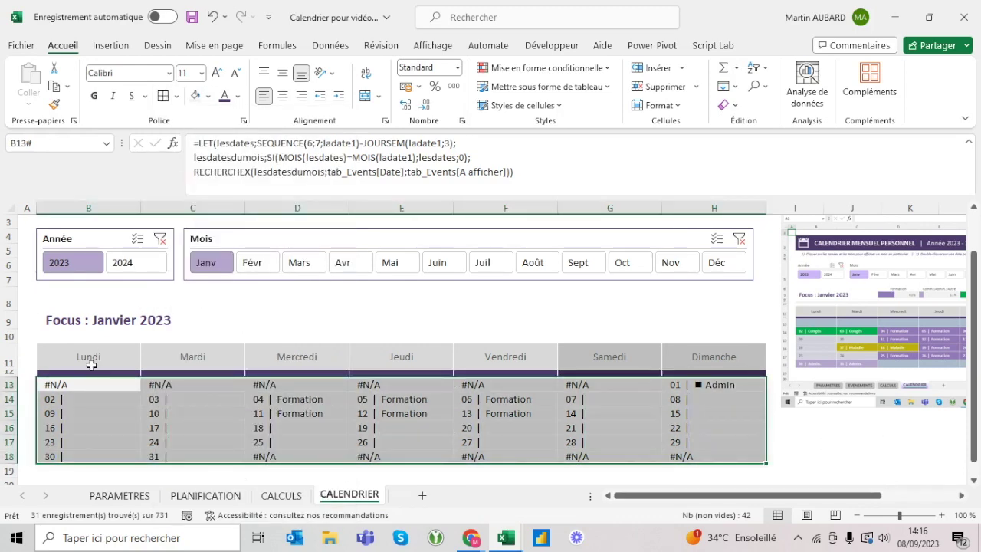
left_click(91, 363)
key("Down")
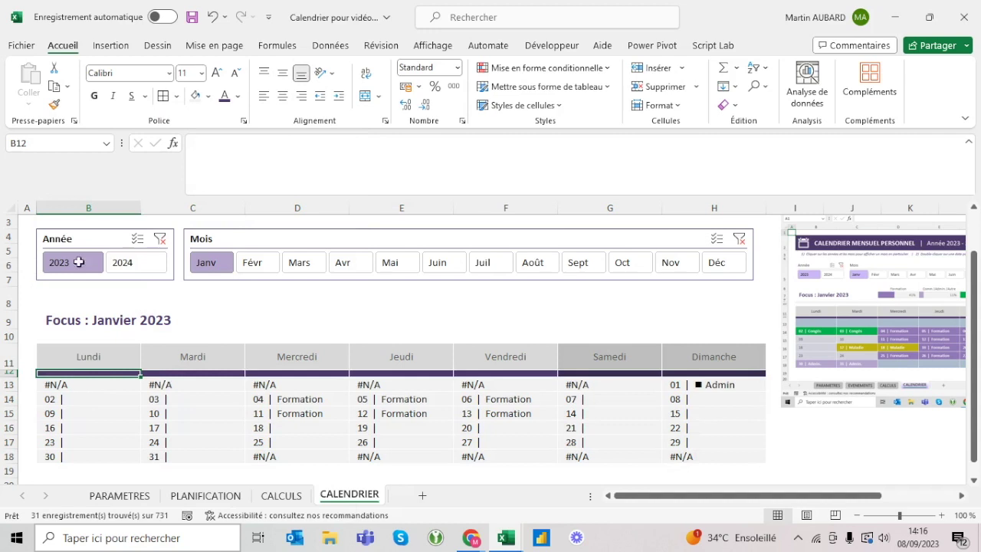
Step: Set calendar rows 13–18 to a row height of 22
double_click(61, 46)
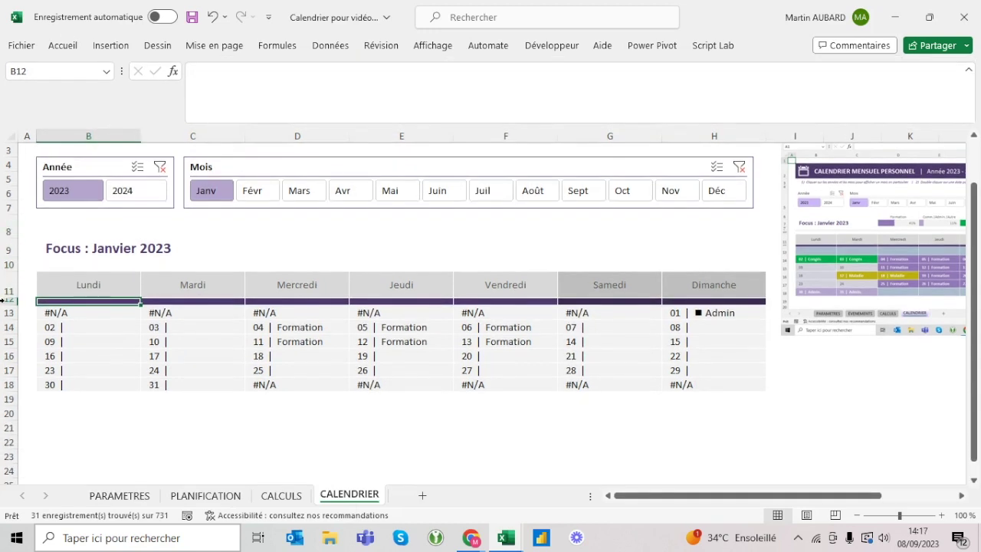
left_click_drag(6, 313, 3, 387)
right_click(3, 387)
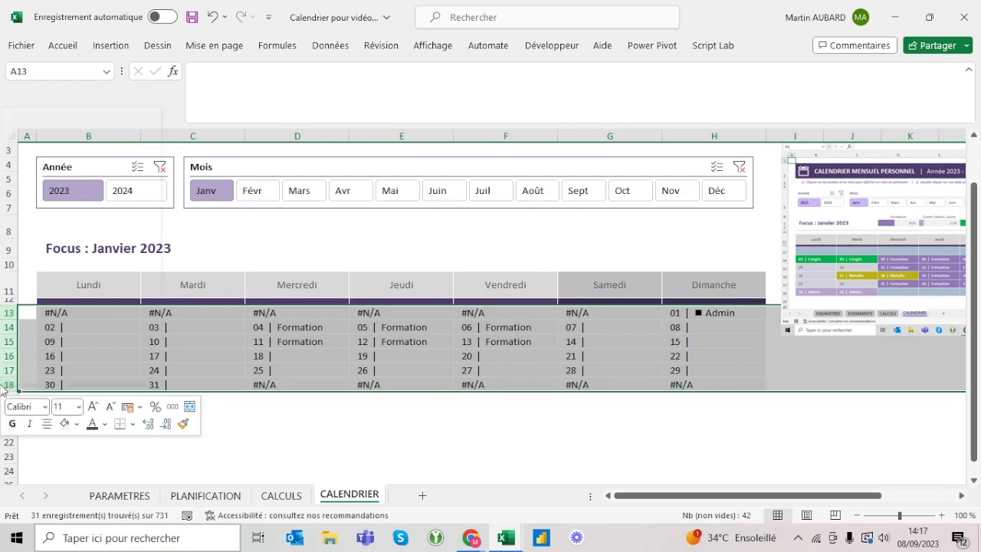
left_click(52, 331)
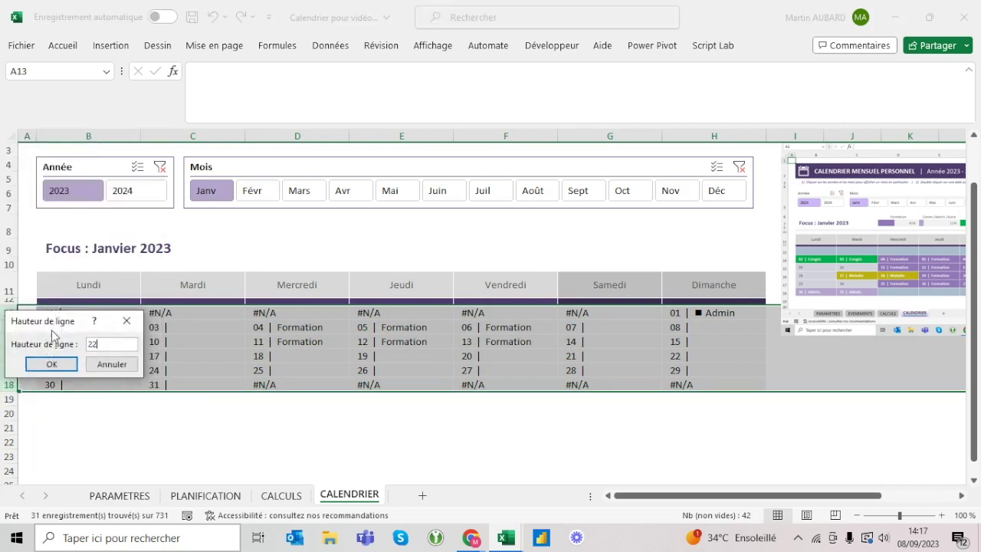
key("Return")
Step: Middle-align the day labels in B13:H18, then check cells across the grid
left_click(86, 314)
key("ctrl+shift+Down")
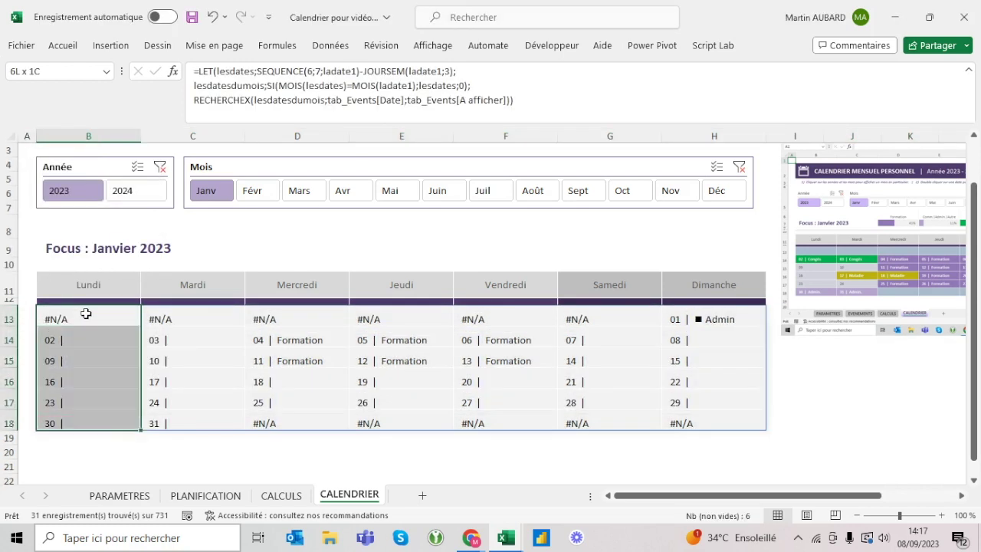
key("ctrl+shift+Right")
left_click(63, 45)
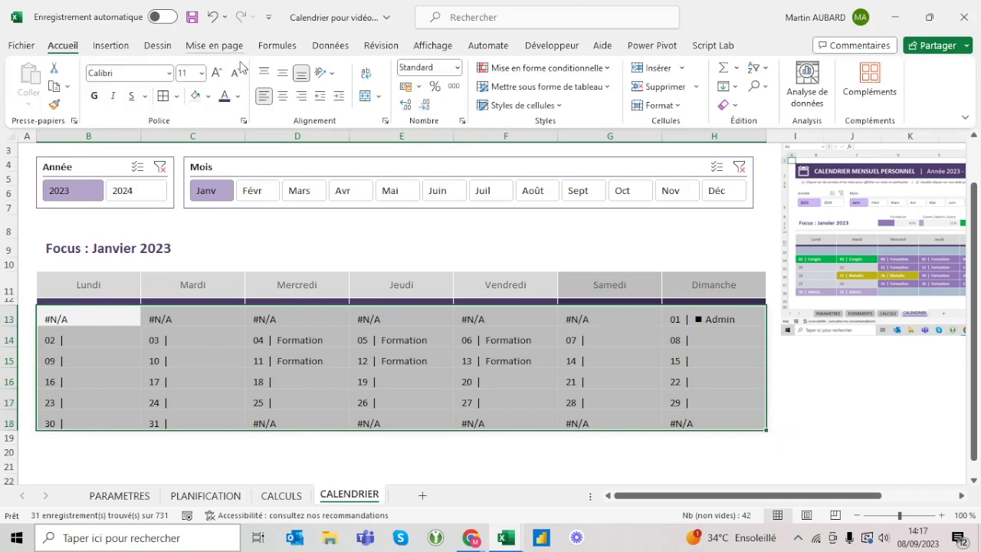
left_click(281, 77)
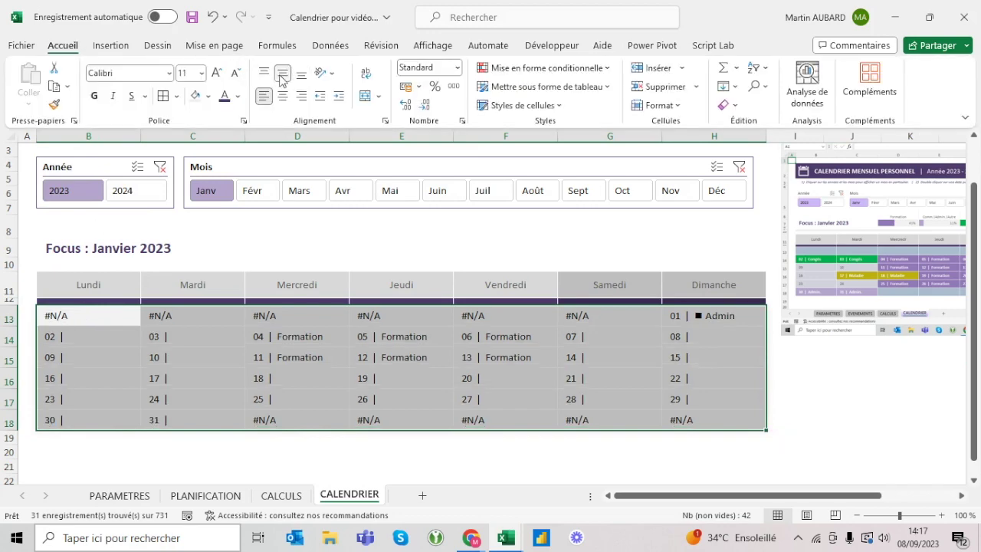
left_click(198, 371)
key("Up")
key("Up")
key("Up")
key("Left")
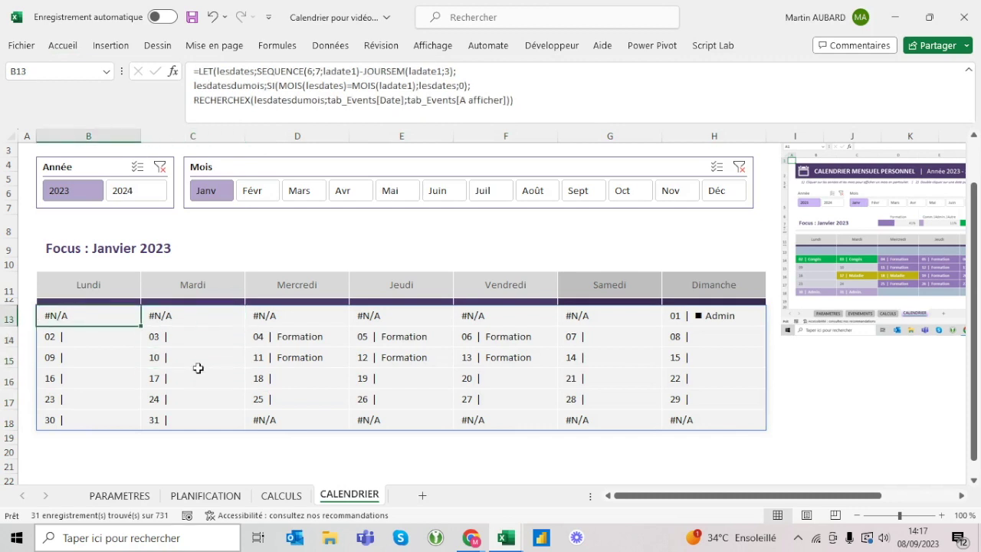
key("Right")
key("Right")
key("Right")
key("Right")
key("Left")
key("Left")
key("Down")
key("Right")
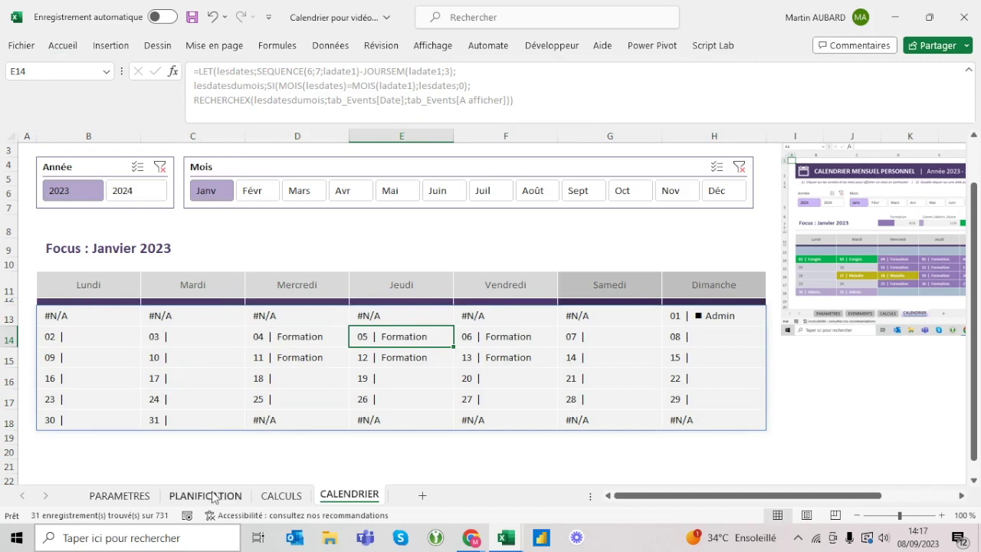
Step: Check the PLANIFICATION events and G8 formula, then return to cell B13 on CALENDRIER
left_click(204, 495)
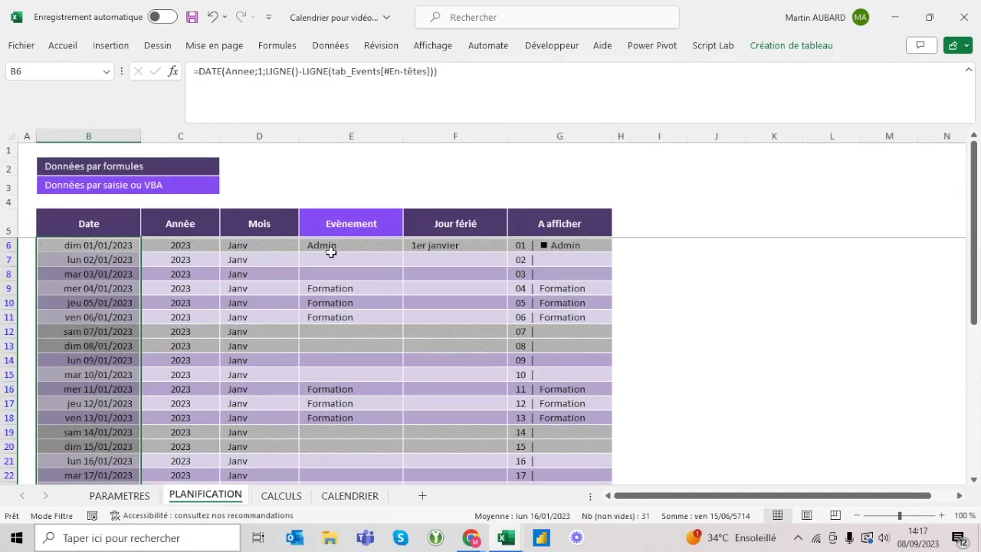
left_click_drag(331, 252, 326, 403)
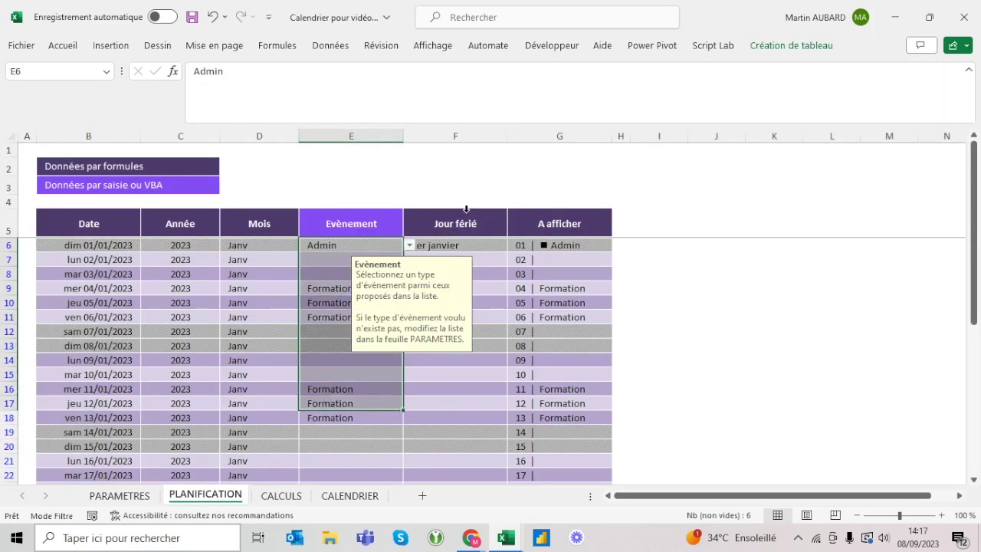
left_click(566, 277)
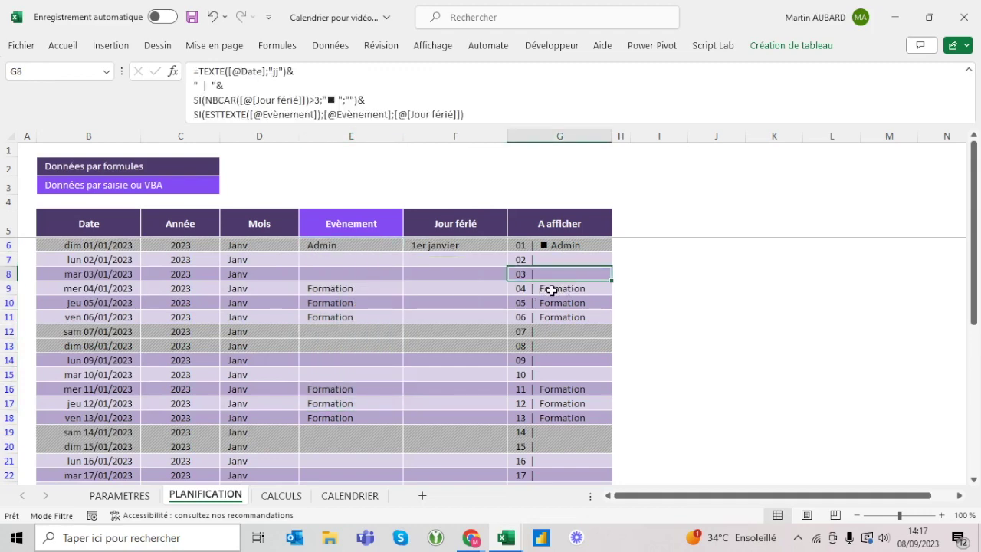
left_click(350, 495)
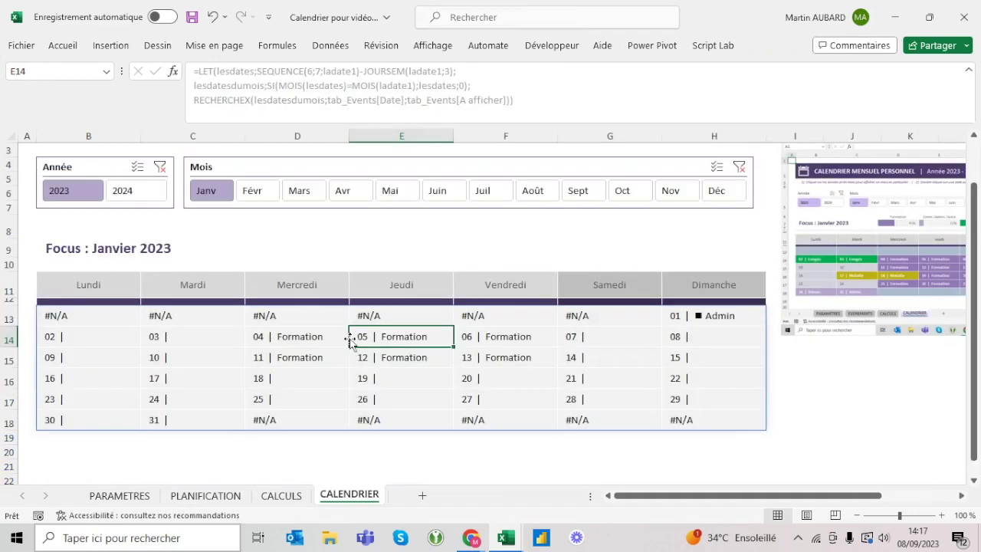
left_click(244, 320)
left_click(301, 313)
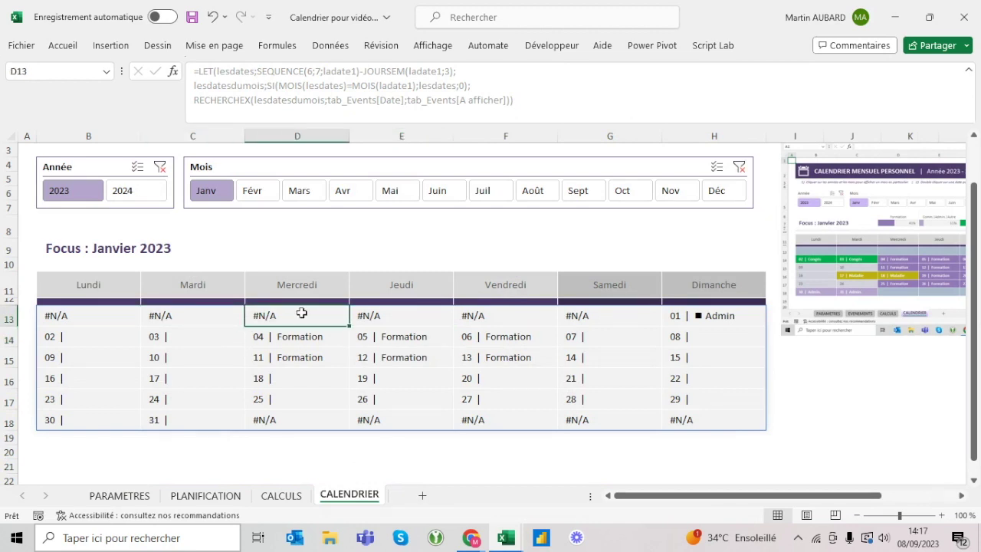
left_click(105, 314)
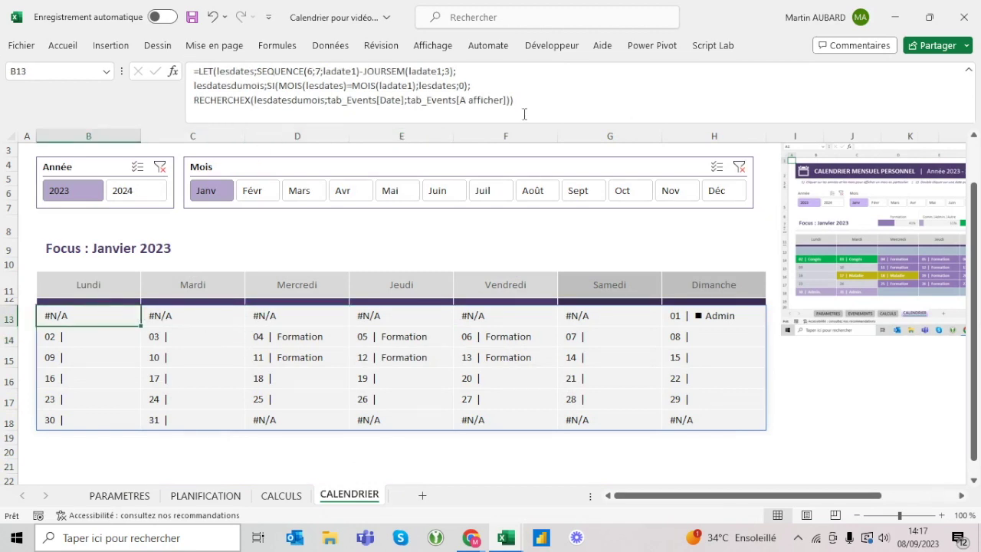
Step: Add ;0 as RECHERCHEX's not-found argument in B13 and select the whole calendar grid
left_click(512, 100)
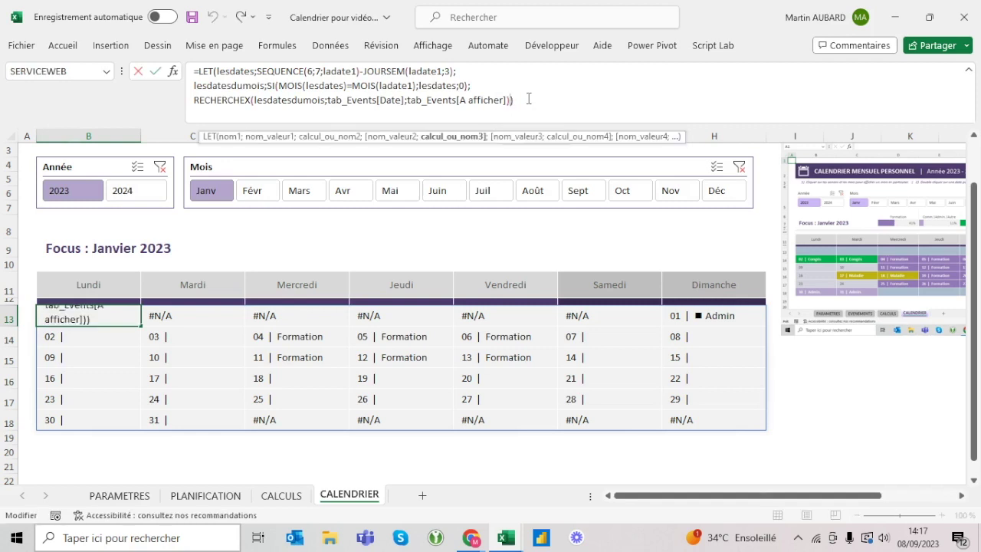
key("Left")
type(";")
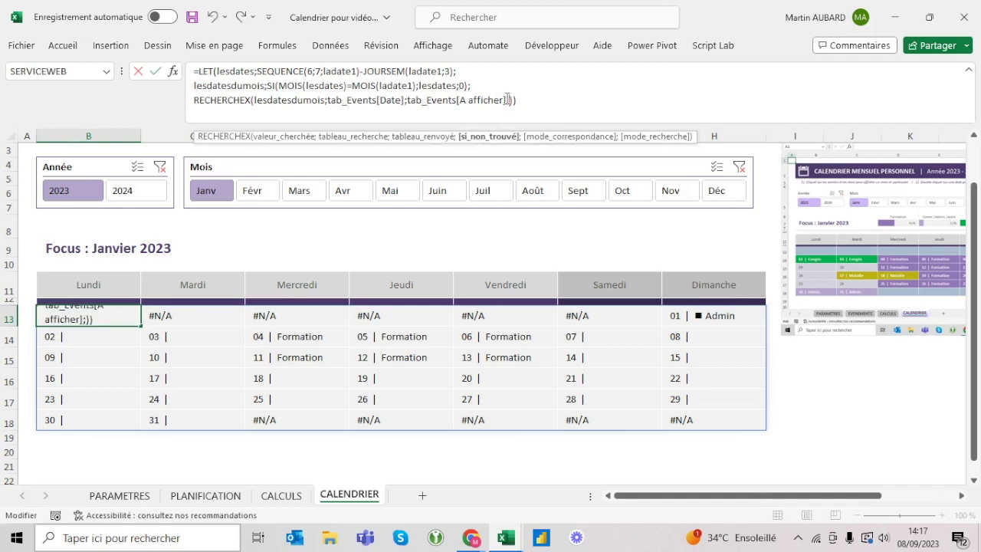
type("0")
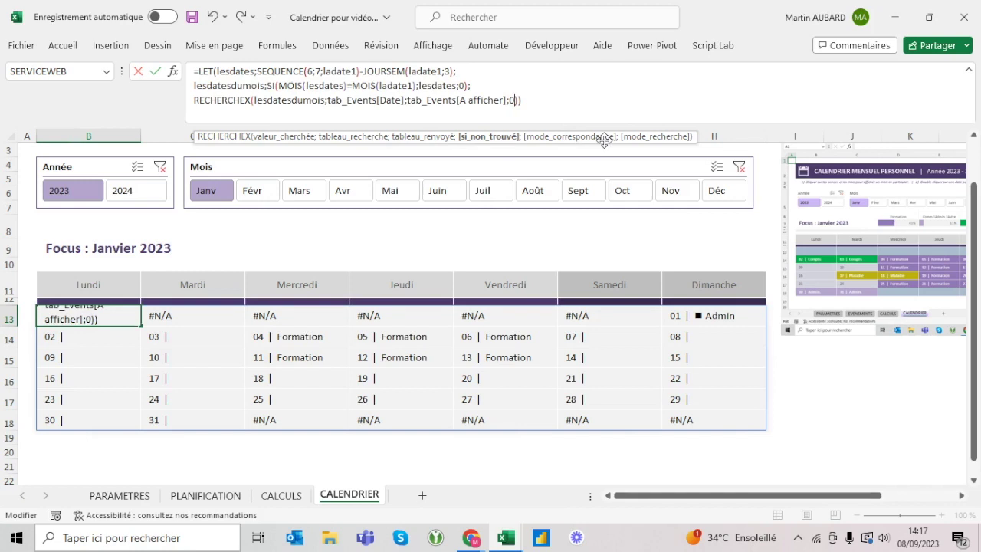
key("BackSpace")
key("BackSpace")
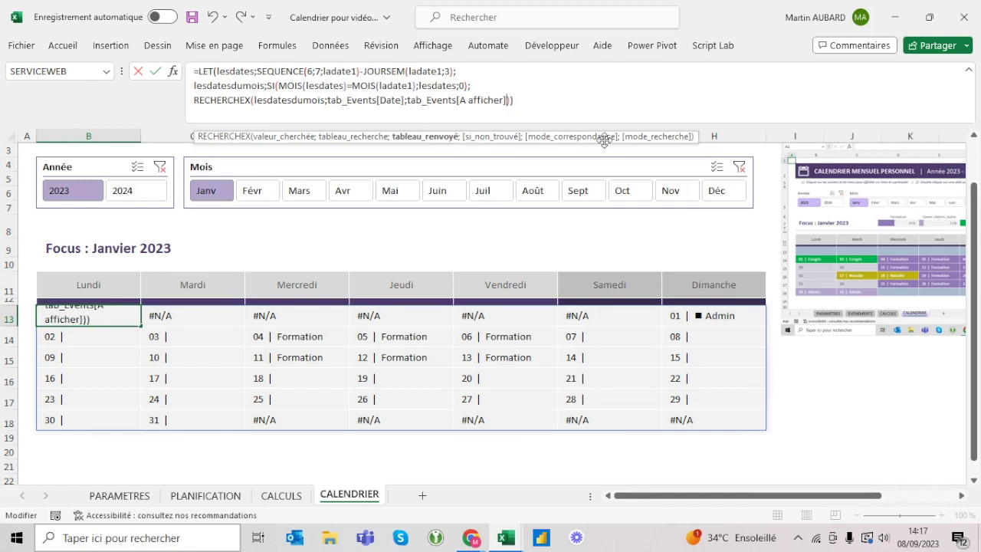
type(";0")
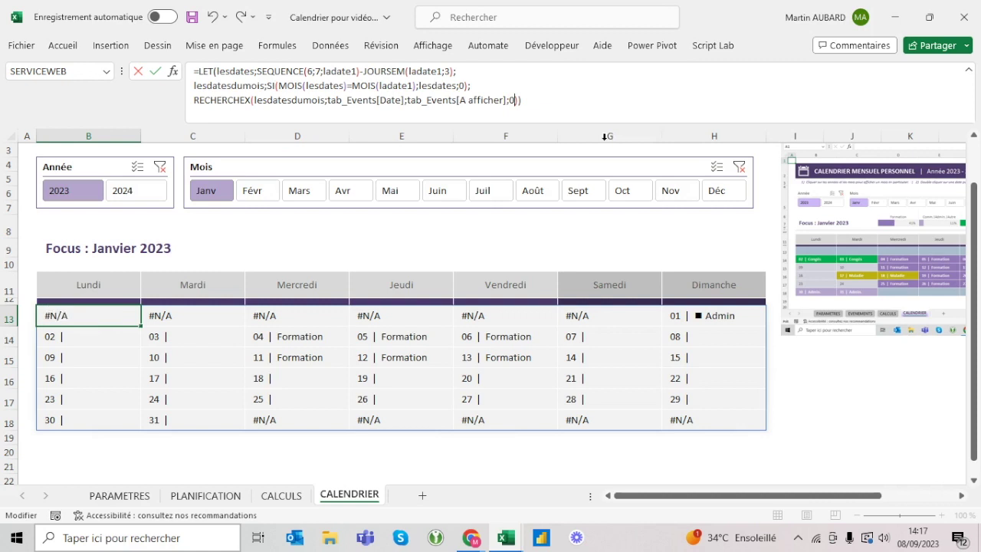
key("ctrl+Return")
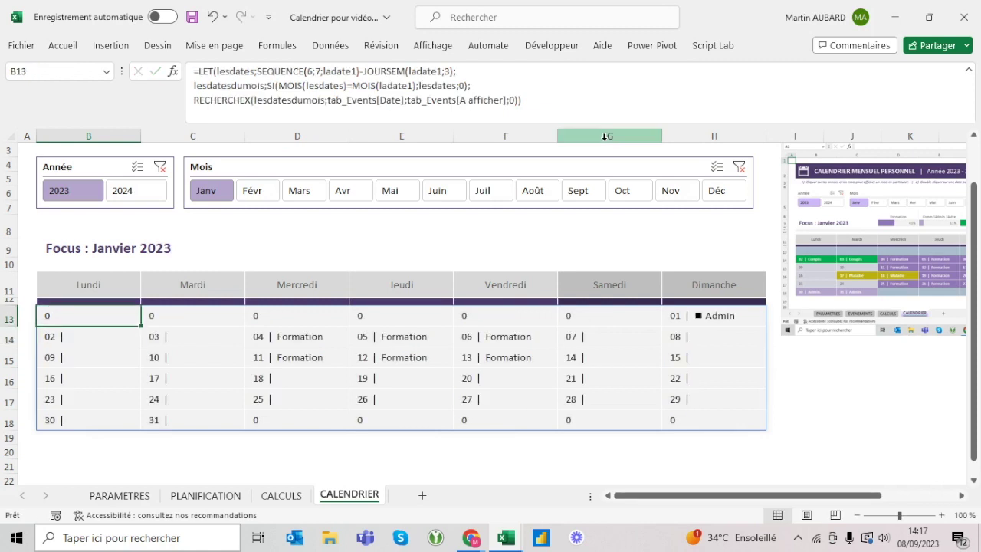
key("shift+Down")
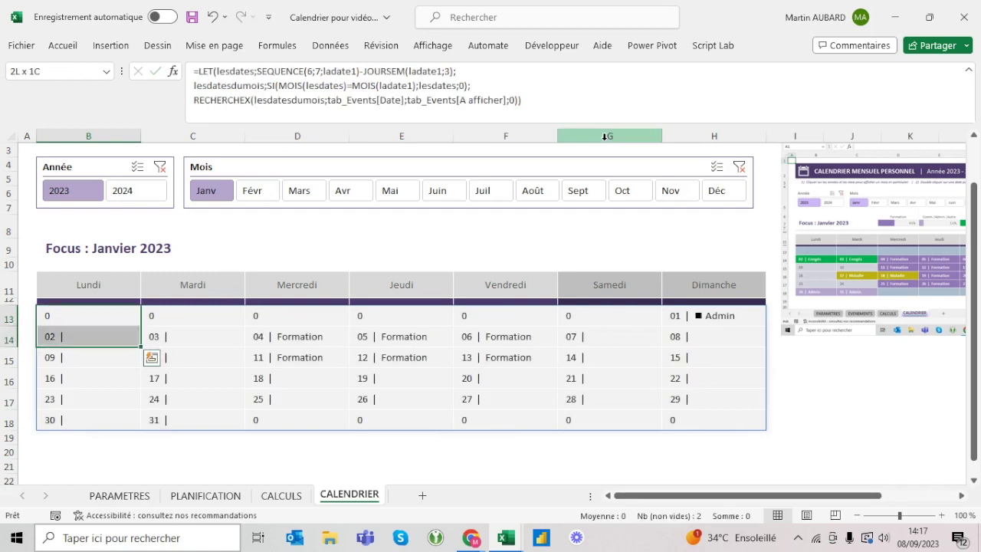
key("ctrl+shift+Down")
key("ctrl+shift+Right")
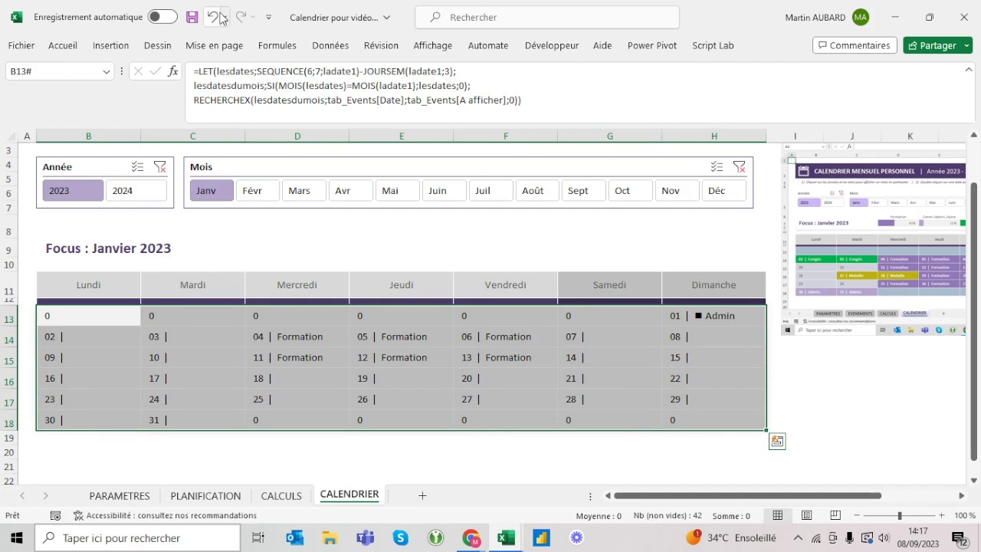
left_click(63, 45)
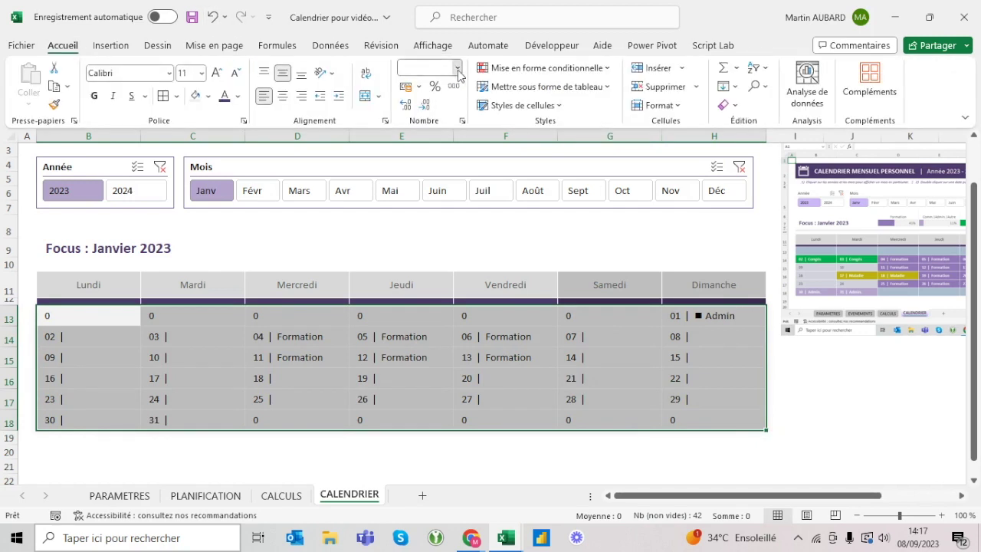
Step: Apply a custom number format to the grid that shows x for zero values
left_click(458, 68)
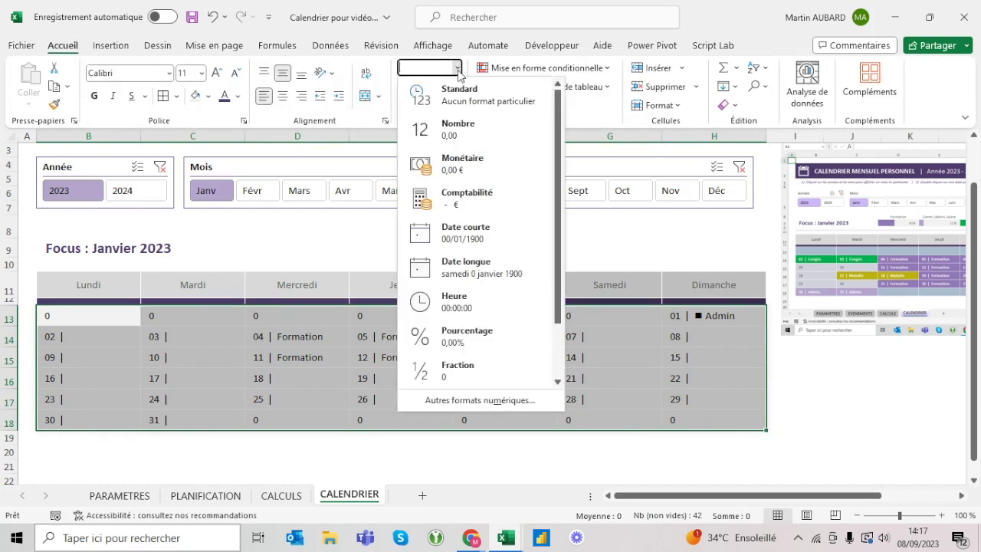
left_click(470, 110)
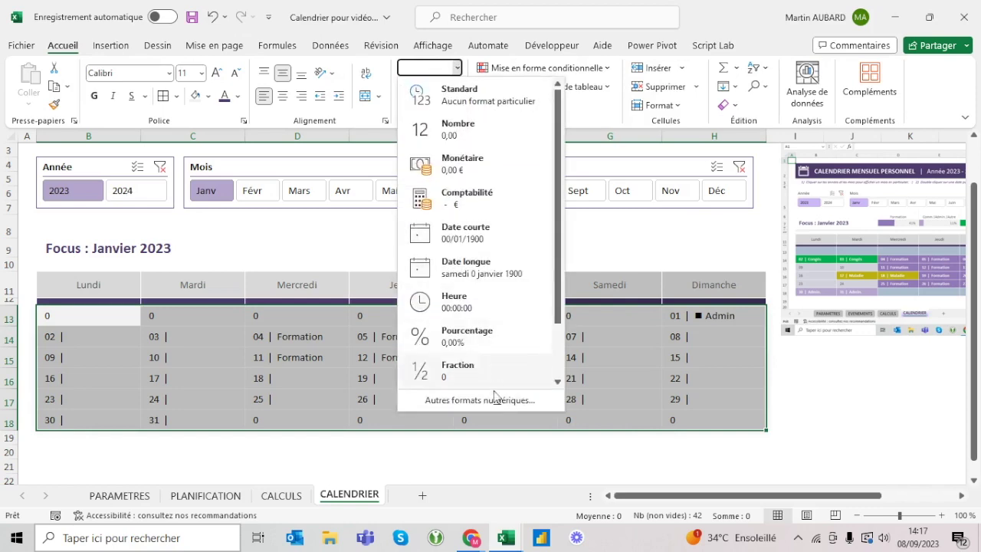
left_click(494, 400)
left_click(234, 191)
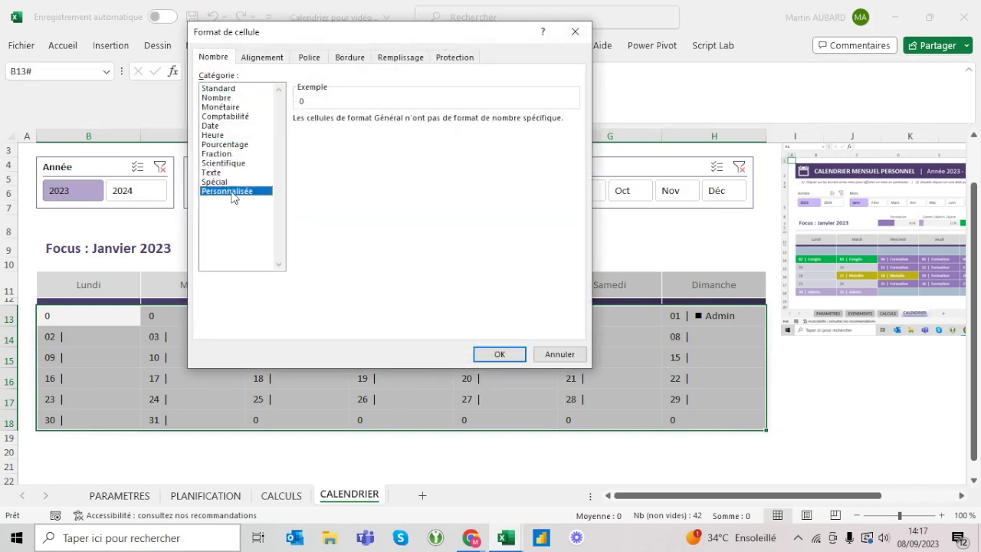
left_click(355, 128)
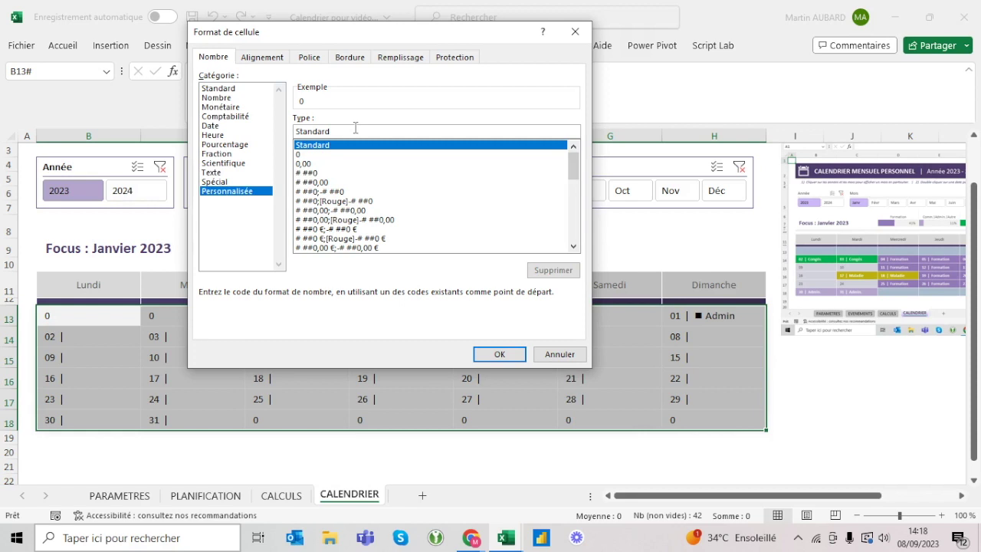
type(";;\"x")
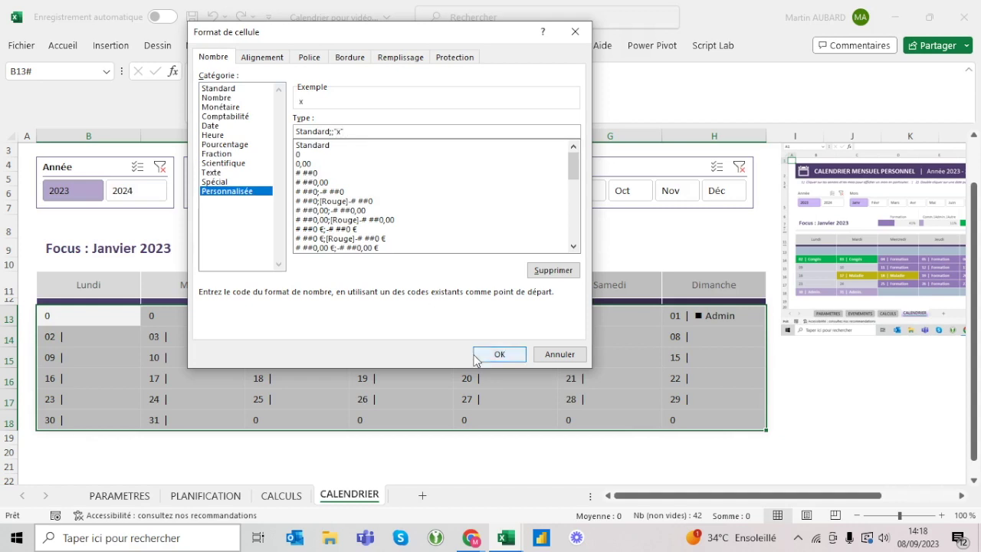
left_click(484, 356)
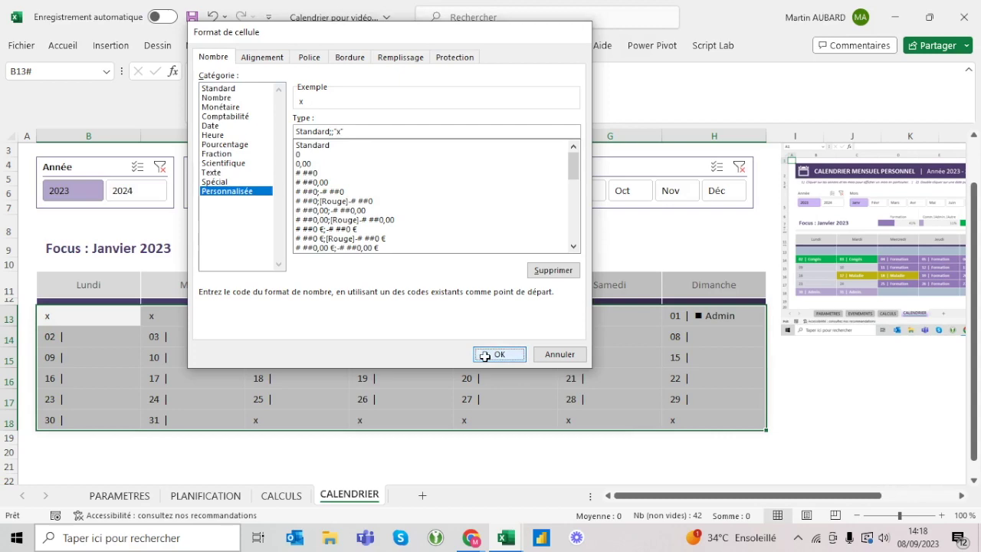
Step: Change the custom format to Standard;; so zero cells display blank
left_click(63, 45)
left_click(458, 69)
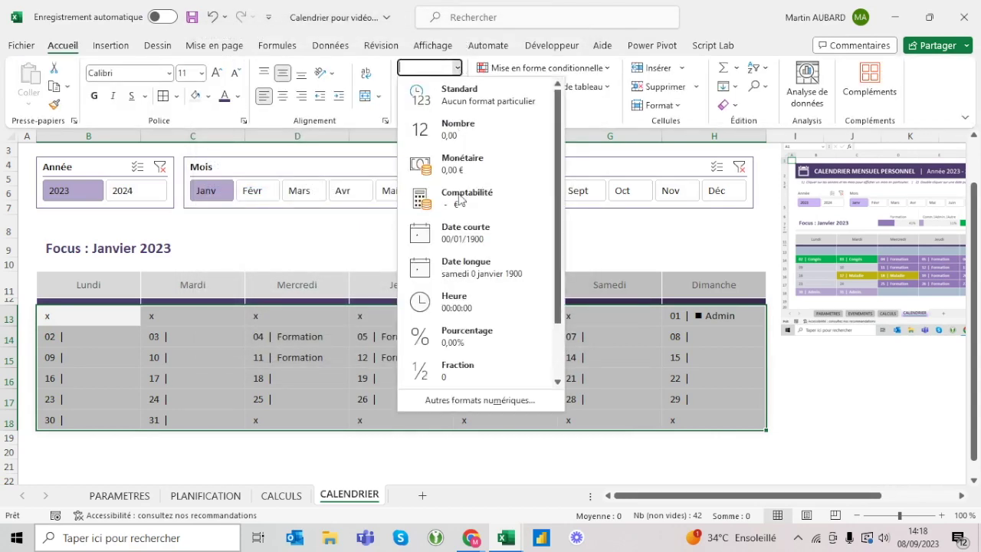
left_click(480, 400)
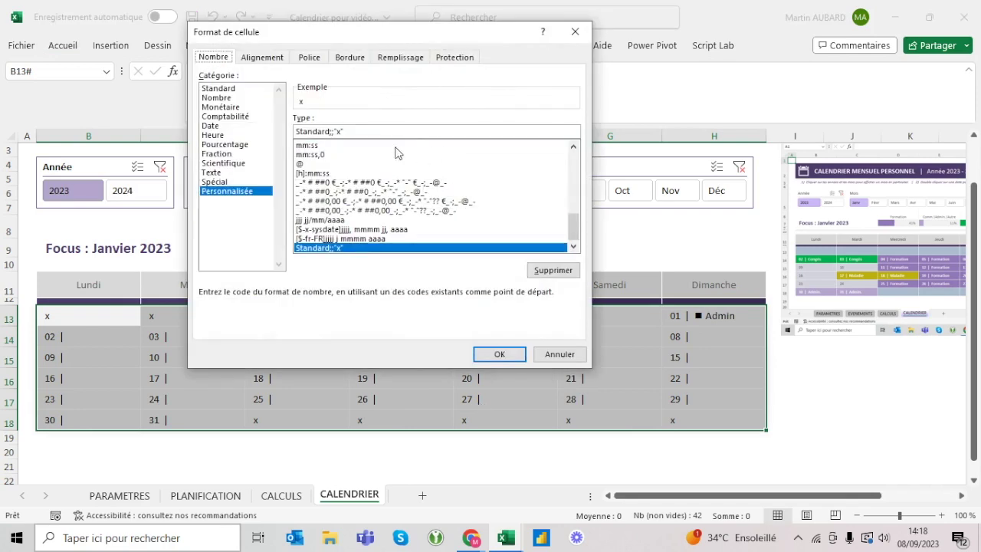
key("BackSpace")
key("BackSpace")
key("BackSpace")
key("Return")
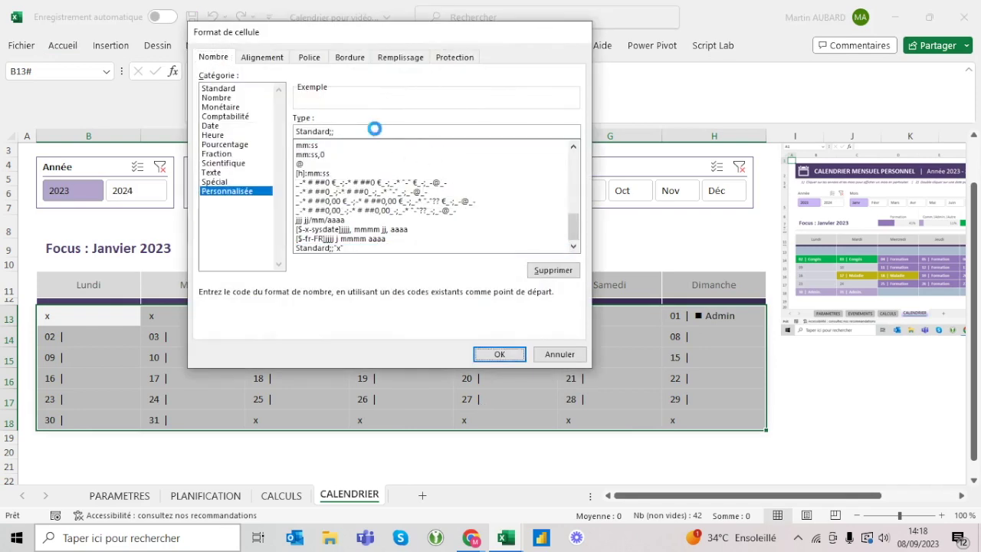
Step: Check the blank first-week cells, then switch to the finished calendar workbook
left_click(125, 320)
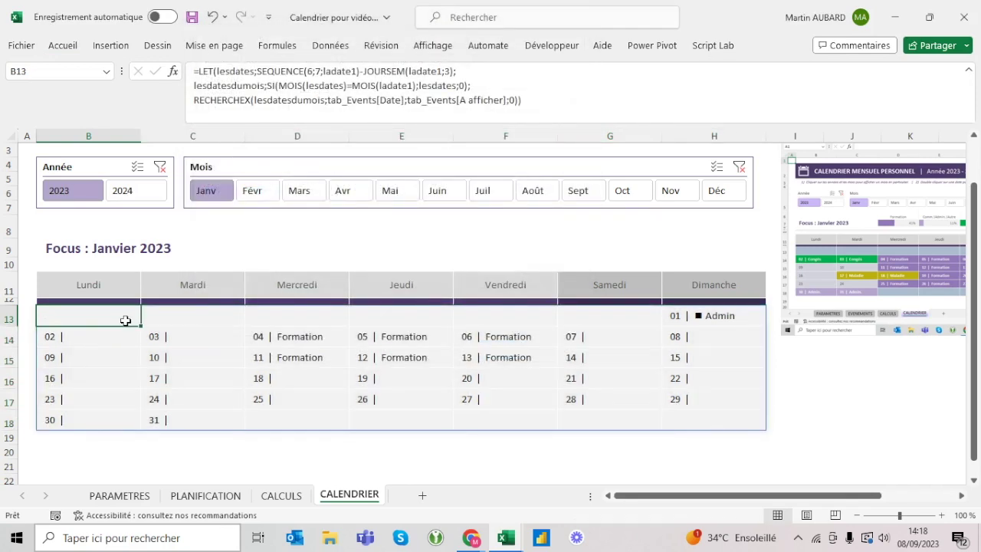
key("shift+Right")
key("shift+Right")
key("shift+Right")
key("shift+Right")
key("shift+Right")
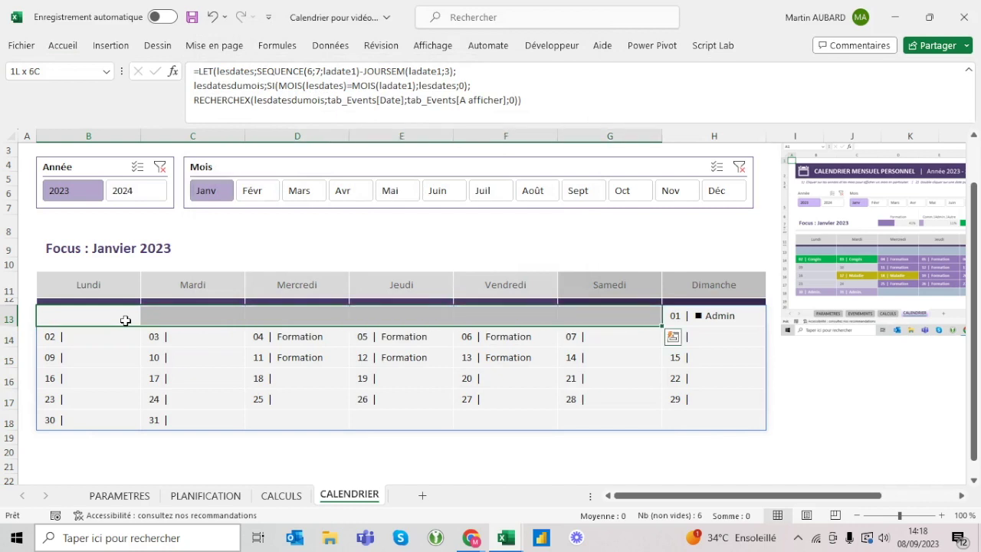
left_click(125, 321)
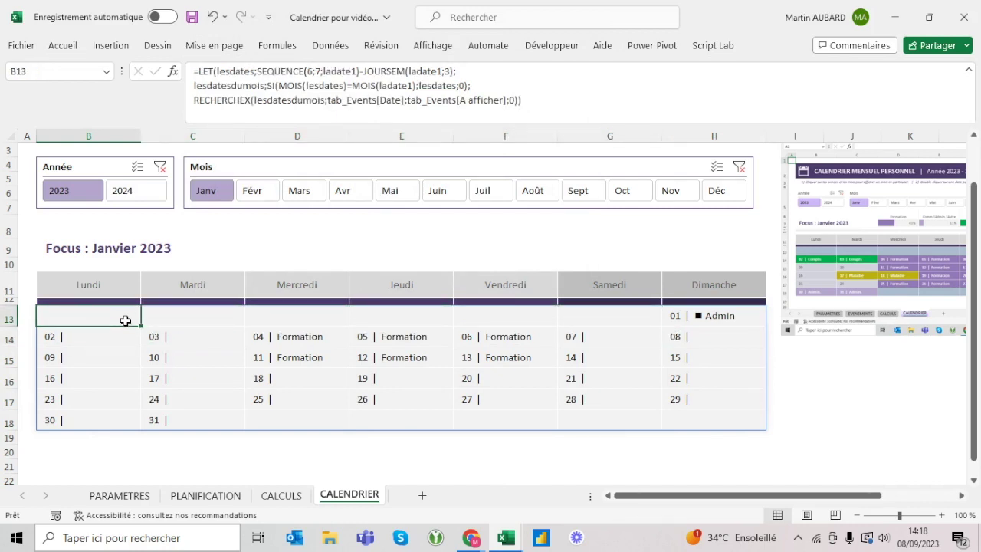
key("Down")
key("Up")
key("Right")
key("Right")
key("Right")
key("Right")
key("Right")
key("Left")
key("Left")
key("Left")
key("Left")
key("Left")
key("alt+Tab")
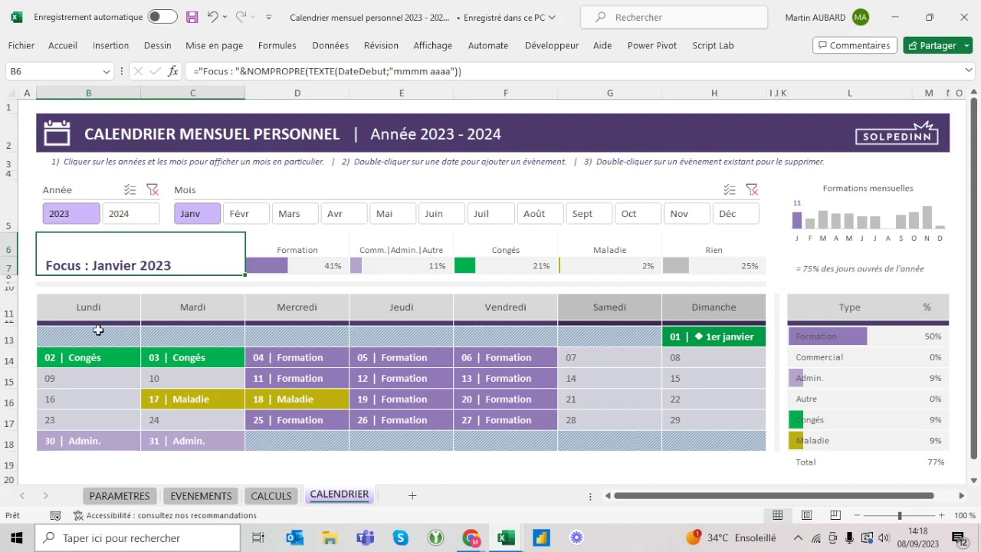
Step: Inspect the hatched first week and Formation day, then browse the PARAMETRES, EVENEMENTS and CALENDRIER sheets
left_click_drag(100, 336, 607, 335)
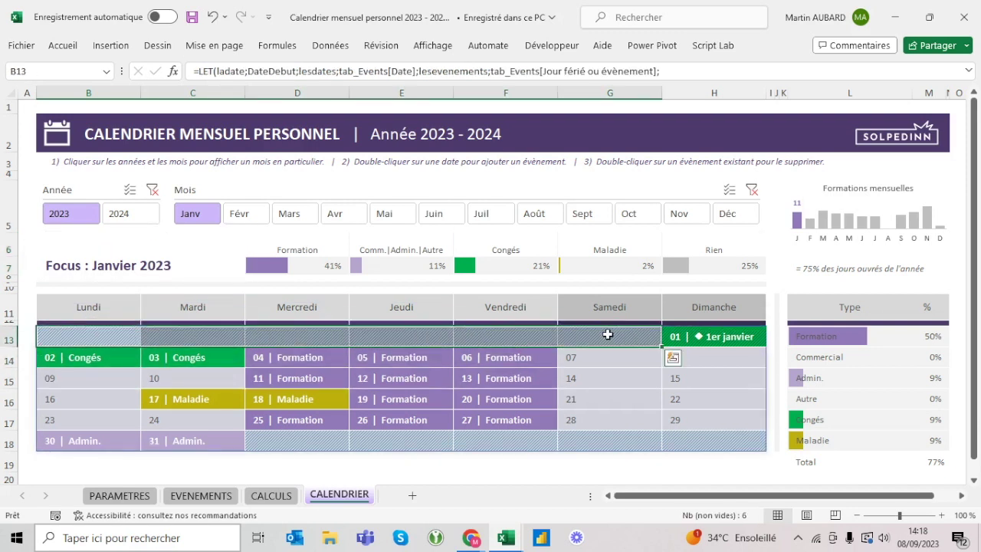
left_click(317, 357)
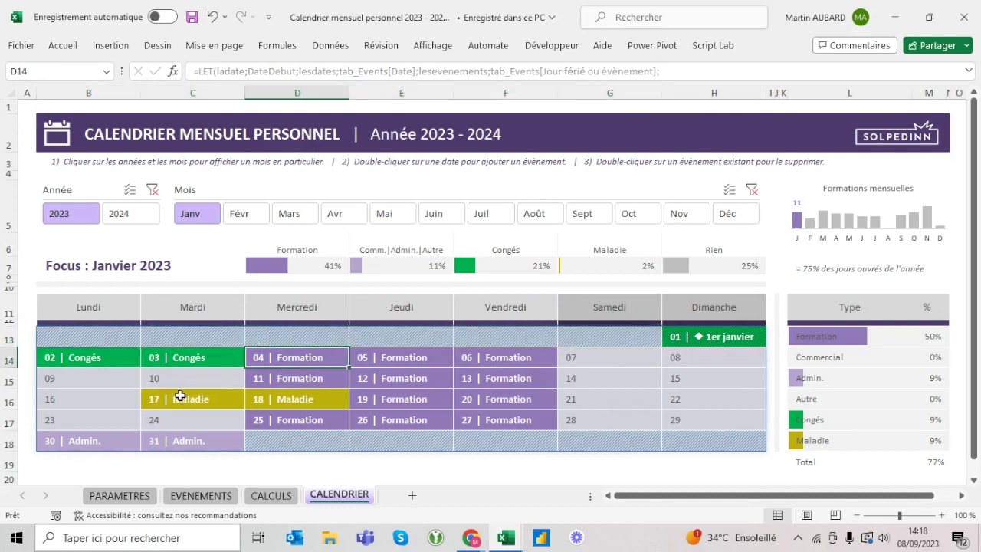
left_click(119, 496)
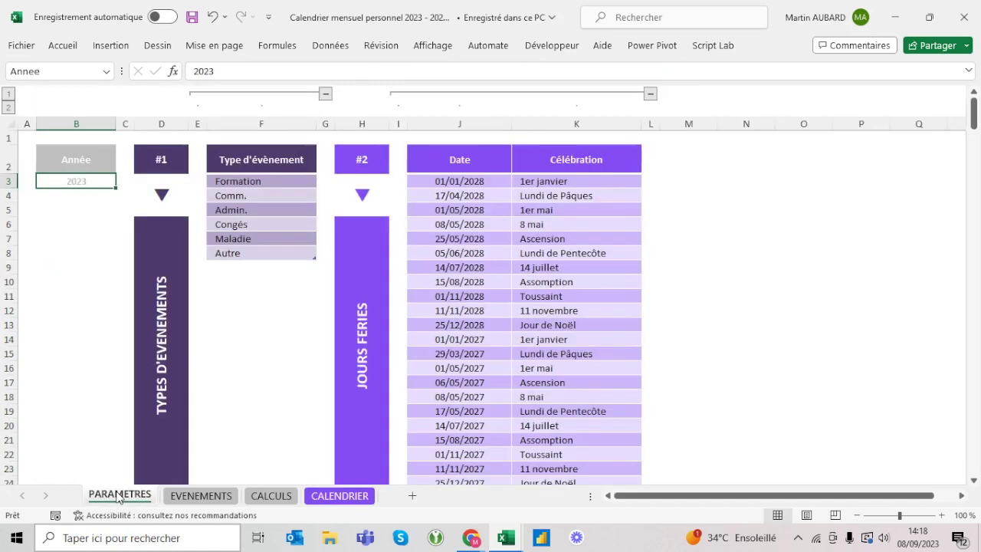
left_click(215, 497)
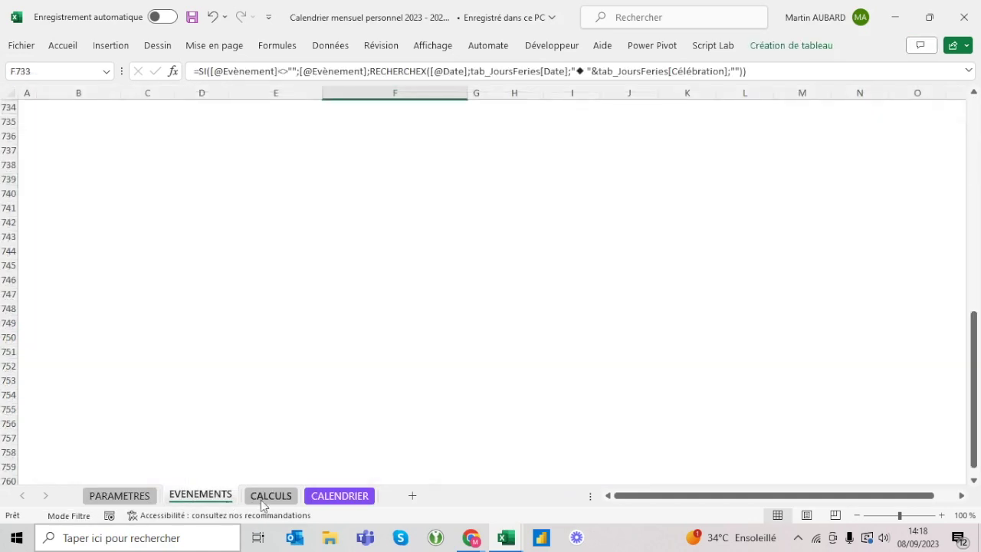
left_click(316, 495)
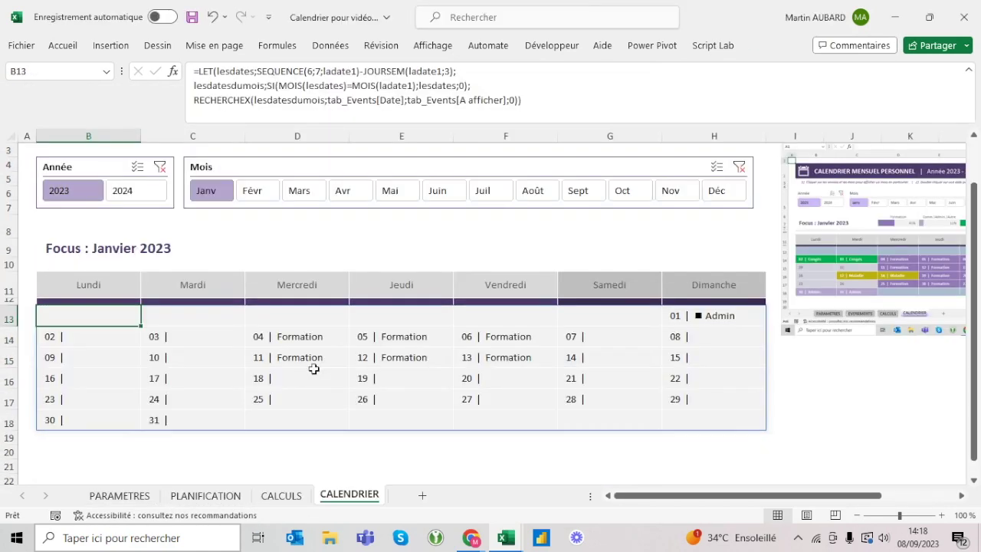
Step: Move the Admin event from 01/01/2023 to 09/01 and 10/01/2023
left_click(222, 497)
left_click(305, 338)
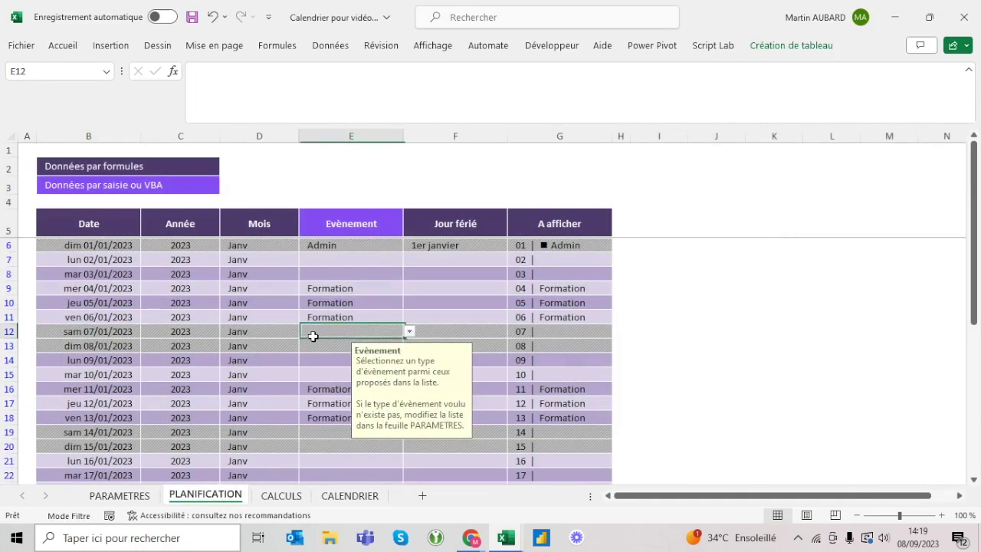
left_click(309, 358)
left_click(372, 246)
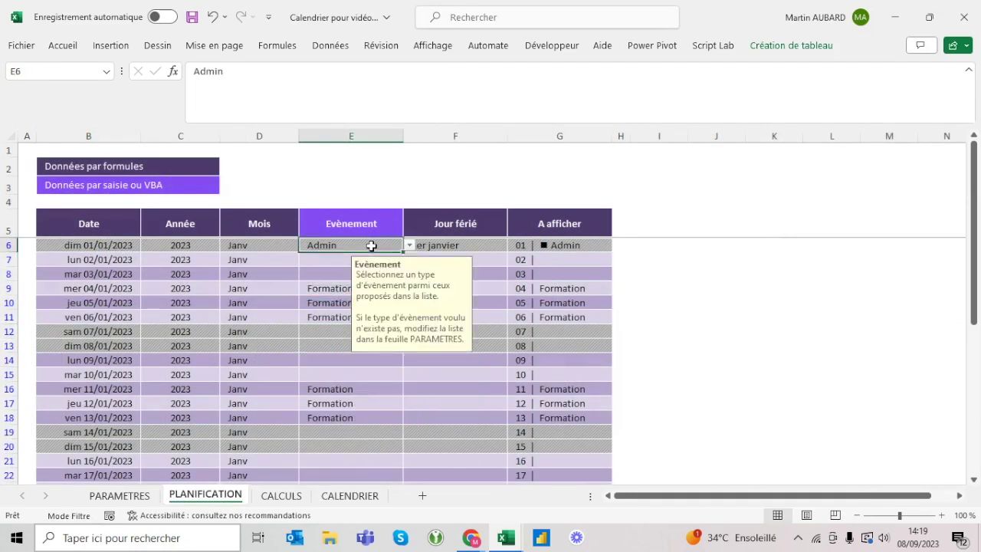
key("Delete")
key("Down")
key("Down")
key("Down")
key("Down")
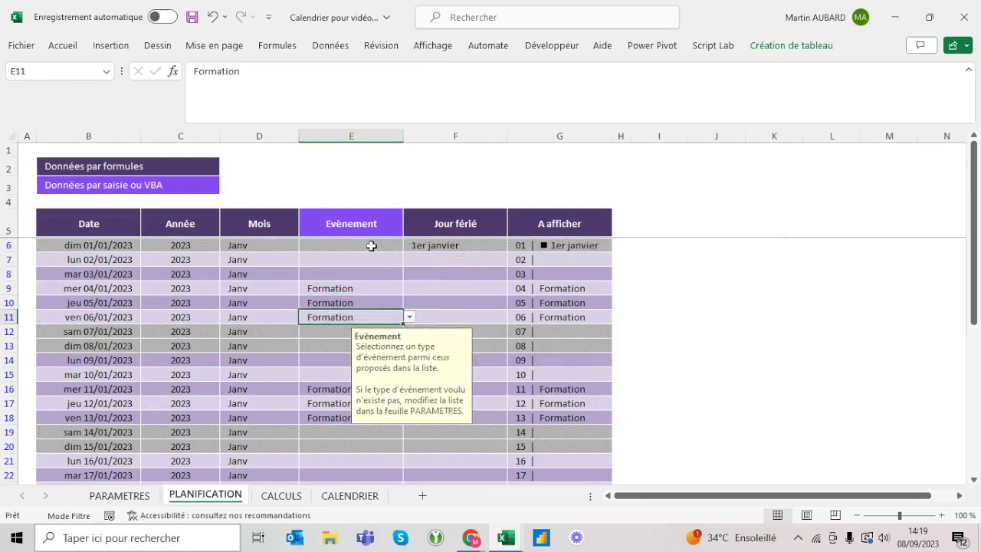
key("Down")
key("Down")
key("Down")
left_click(409, 360)
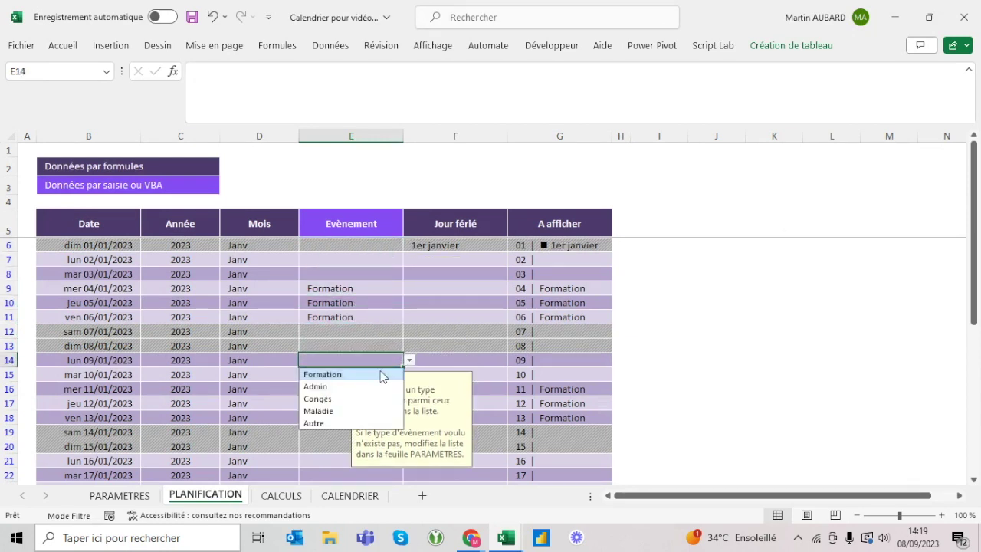
left_click(348, 388)
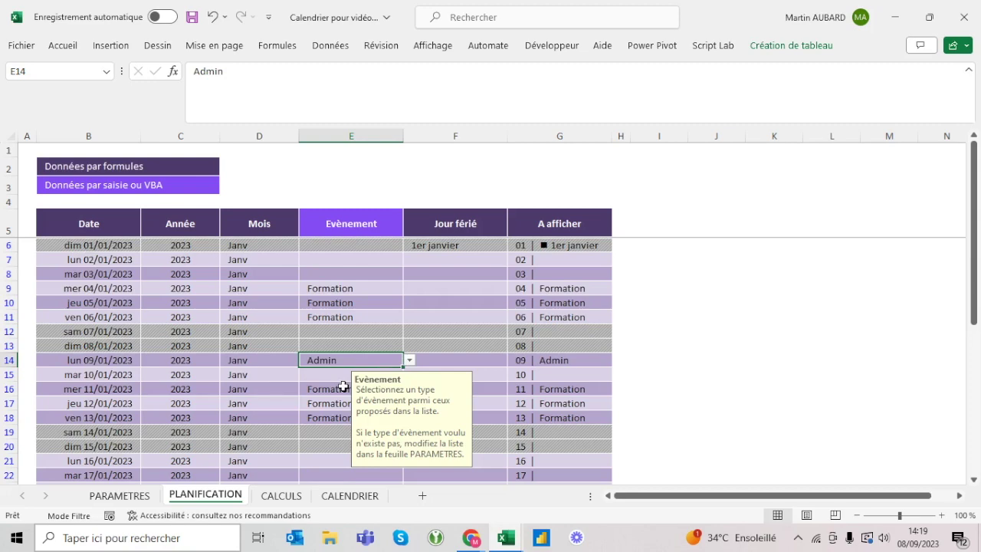
key("ctrl+c")
key("Down")
key("ctrl+v")
scroll(343, 386, "down", 3)
key("Escape")
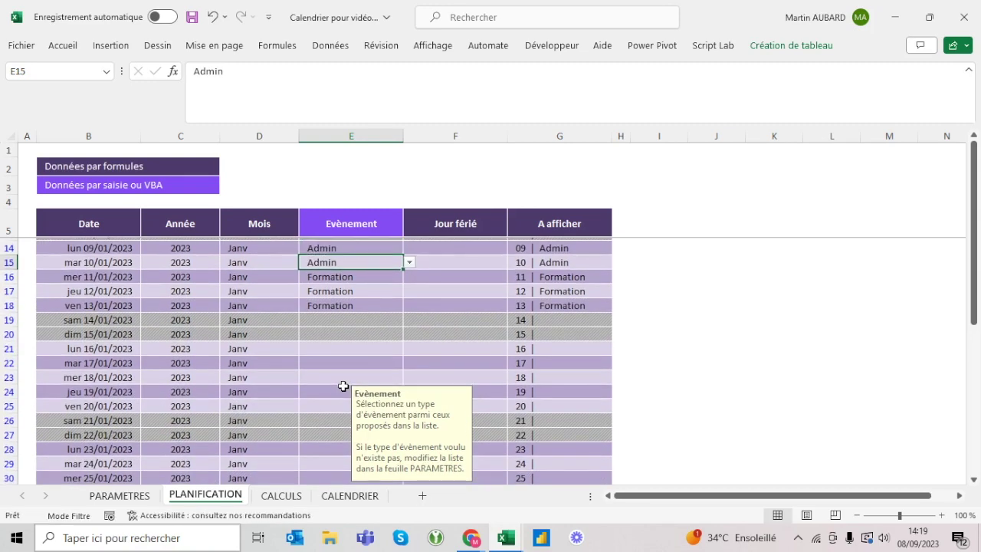
Step: Set 18/01 and 19/01/2023 to Maladie and 20/01/2023 to Congés
left_click(337, 374)
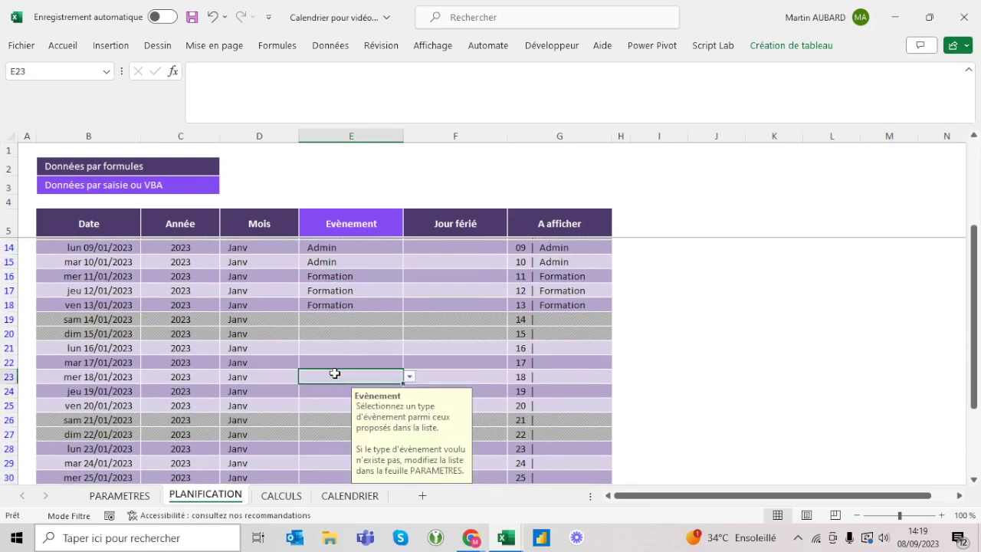
left_click(408, 376)
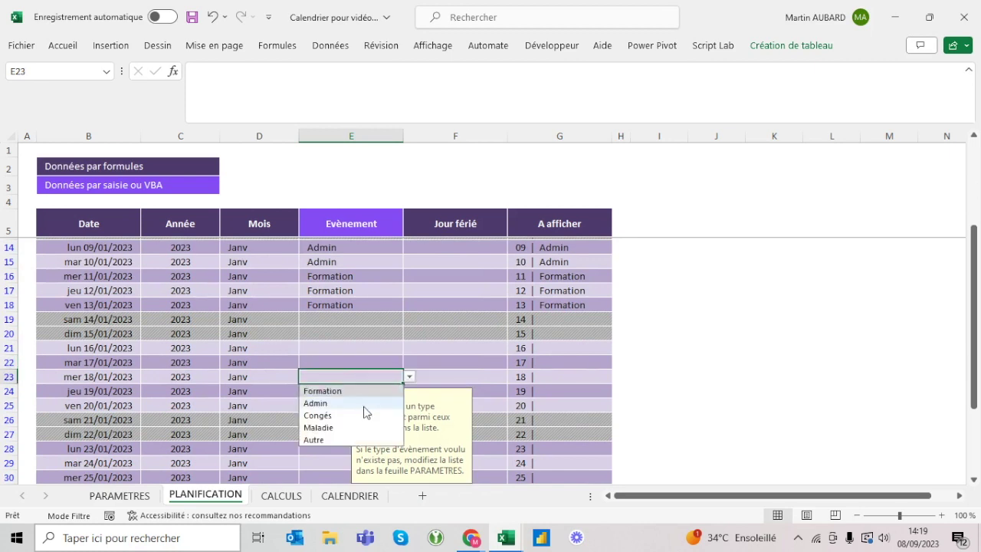
left_click(339, 427)
key("Down")
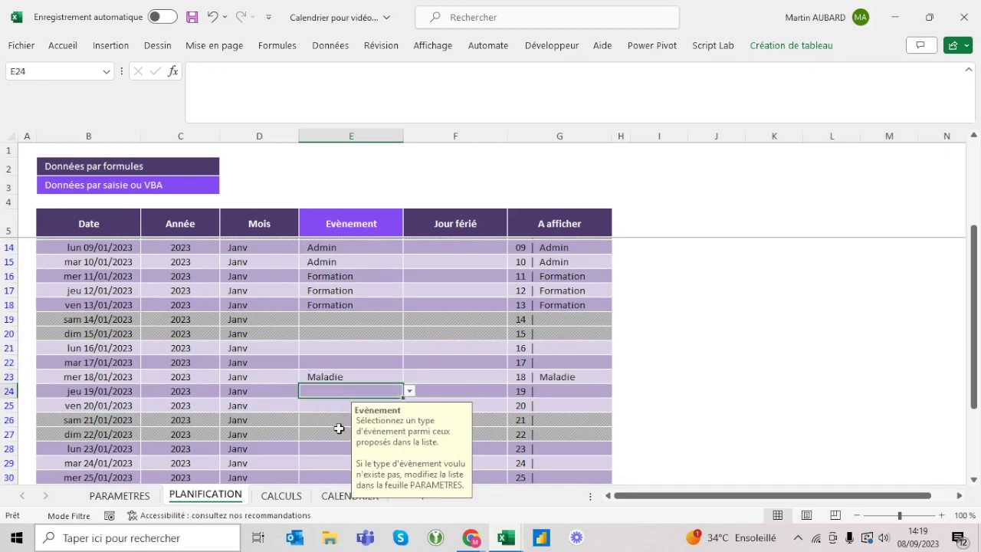
left_click(409, 391)
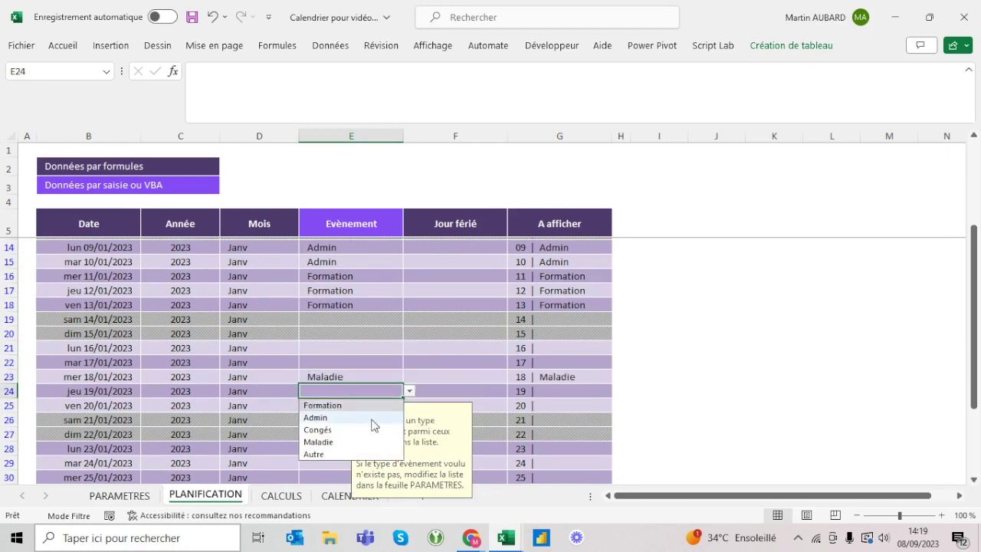
left_click(343, 443)
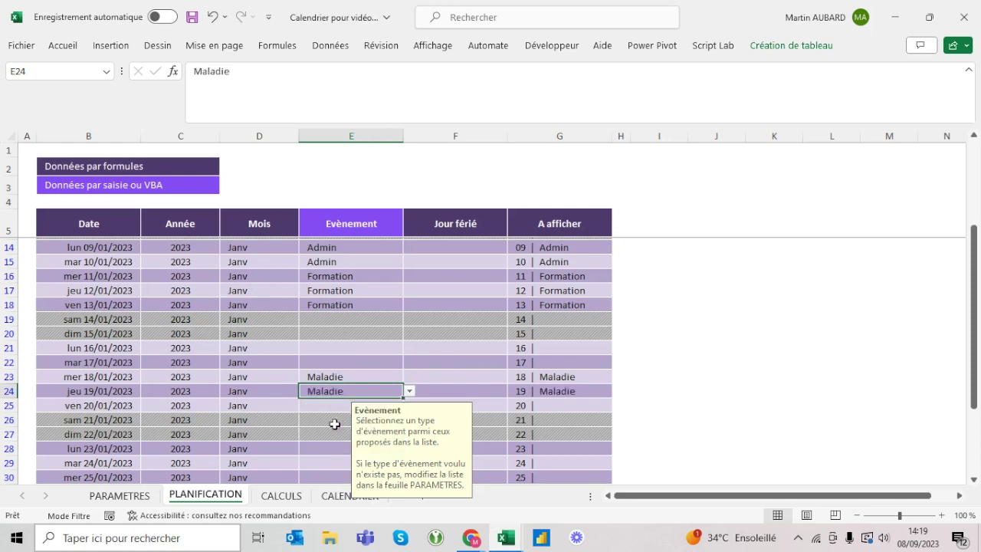
left_click(334, 409)
left_click(409, 407)
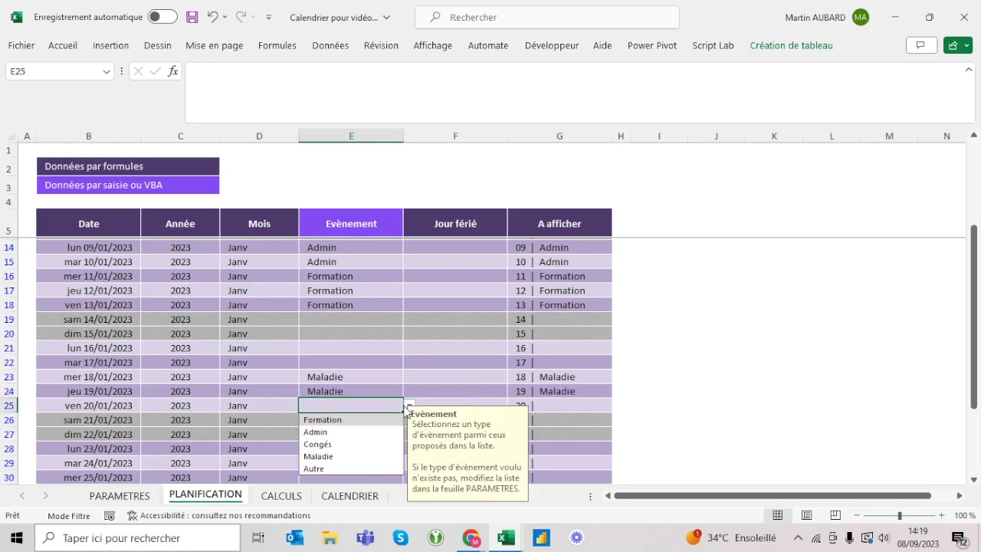
left_click(331, 444)
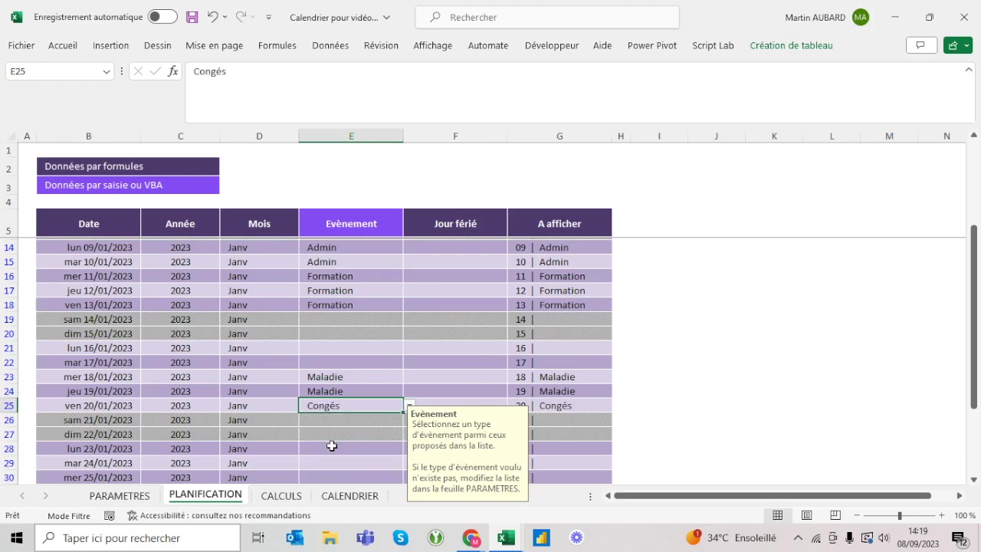
key("Down")
key("Down")
key("Down")
key("Down")
key("Down")
key("Down")
key("Down")
key("Down")
key("Down")
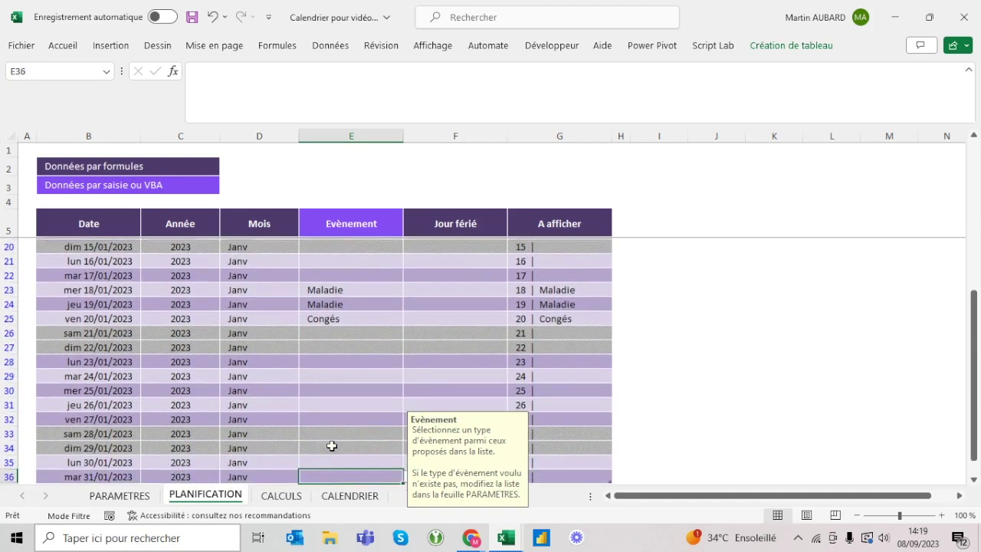
key("Down")
key("Down")
key("Up")
key("Up")
key("Up")
key("Up")
key("Up")
key("Down")
key("Down")
key("Down")
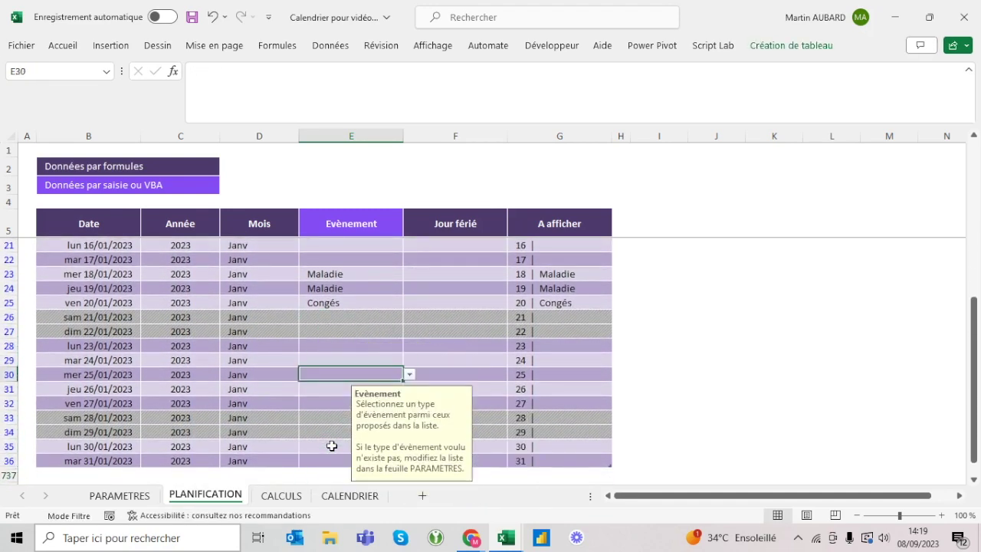
key("Up")
key("Up")
Step: Set Congés for 23/01/2023 and copy it down through 27/01/2023
left_click(410, 345)
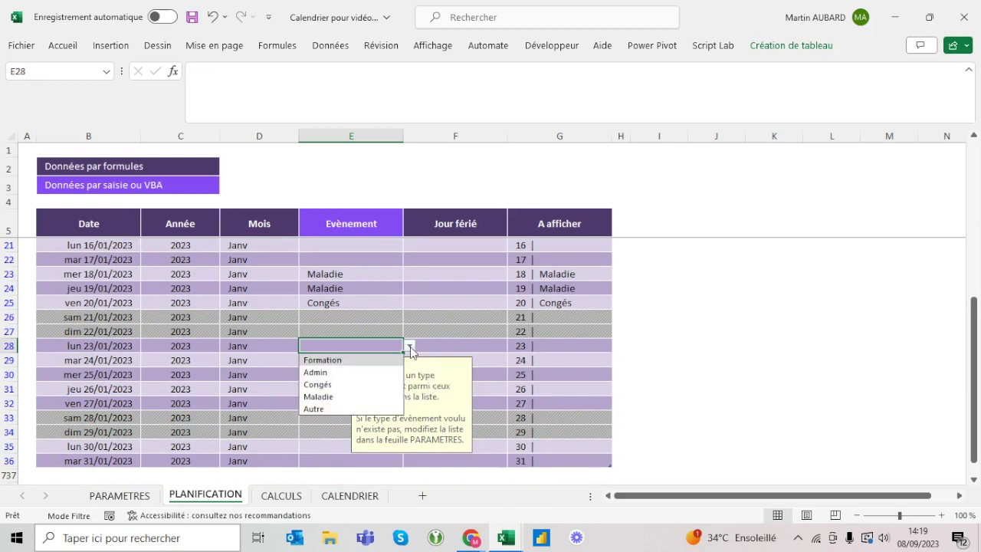
left_click(348, 384)
key("ctrl+c")
key("shift+Down")
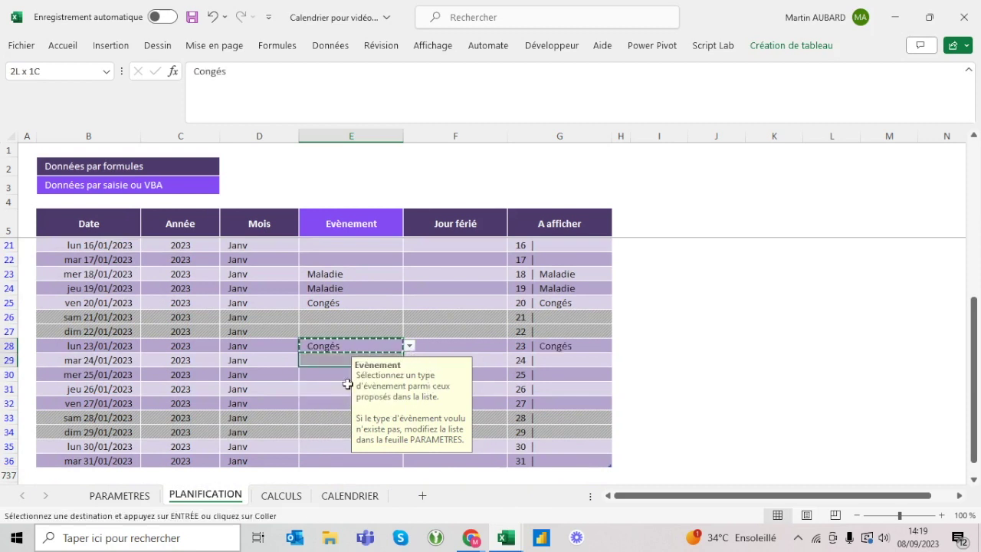
key("shift+Down")
key("shift+Down")
key("shift+Down")
key("ctrl+v")
key("Escape")
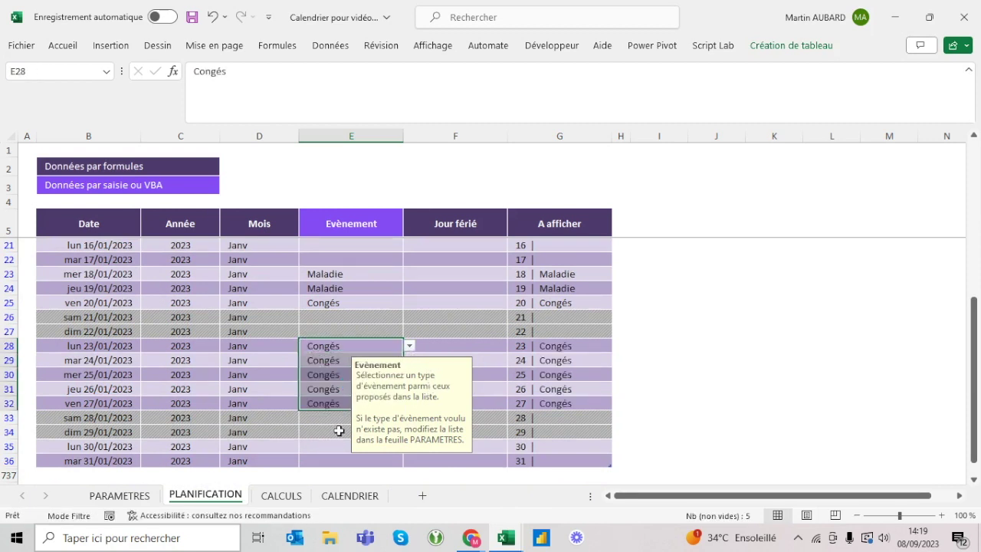
left_click(338, 443)
Step: Set Monday 02/01/2023 to the Autre event and view the CALENDRIER sheet
scroll(374, 358, "up", 5)
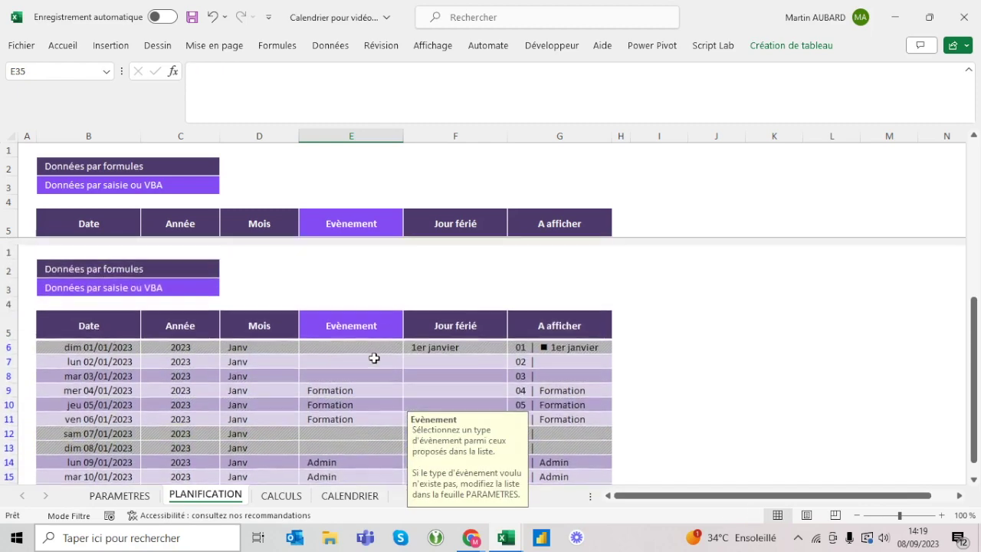
left_click(324, 259)
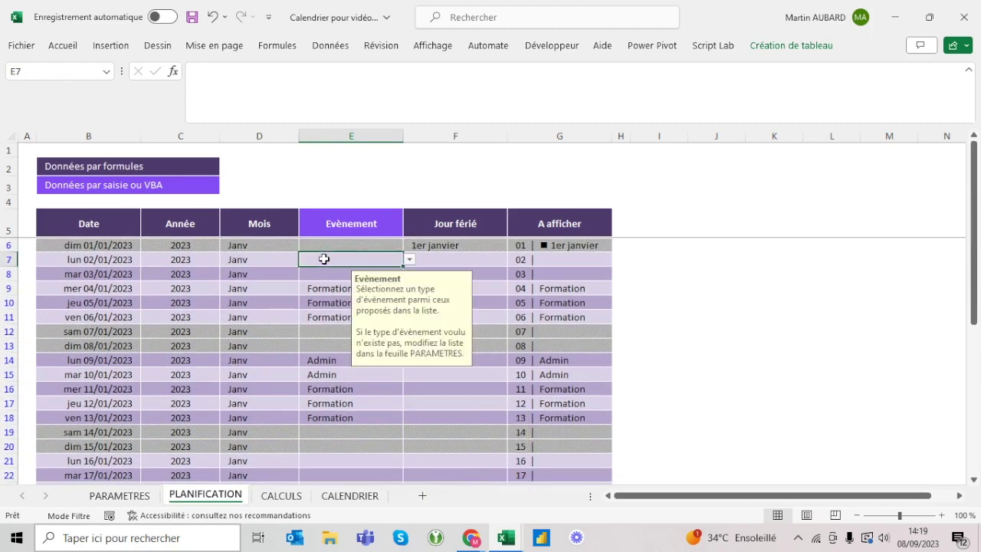
left_click(410, 259)
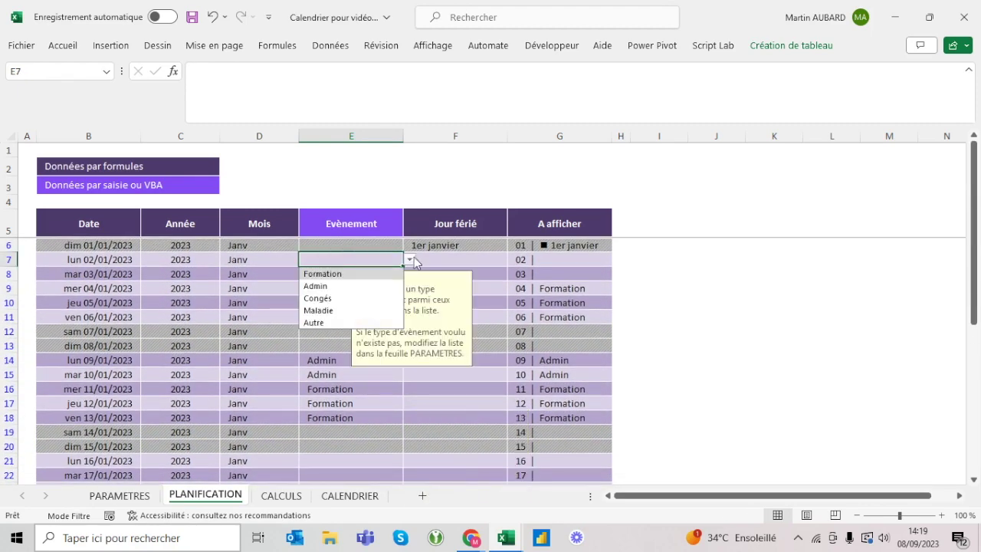
left_click(345, 322)
left_click(335, 277)
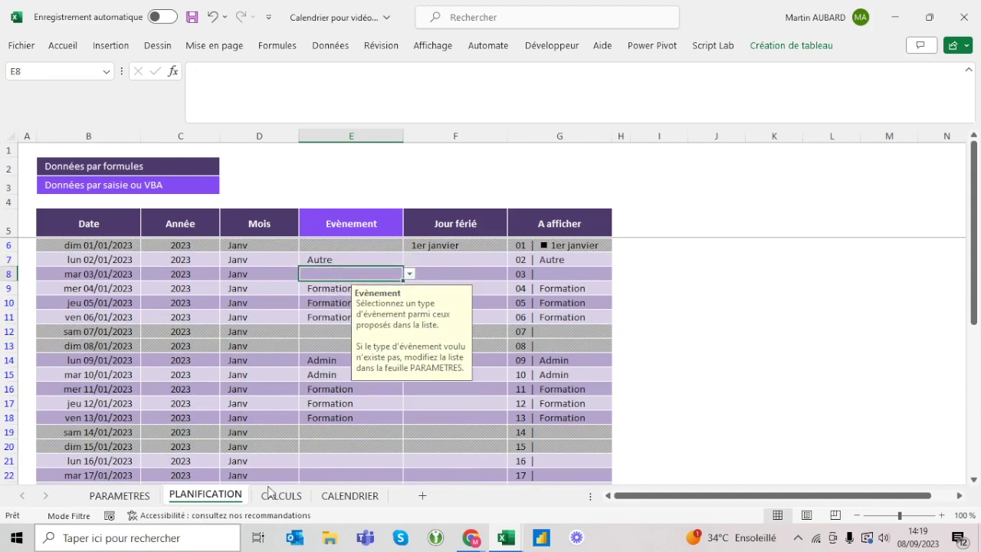
left_click(328, 496)
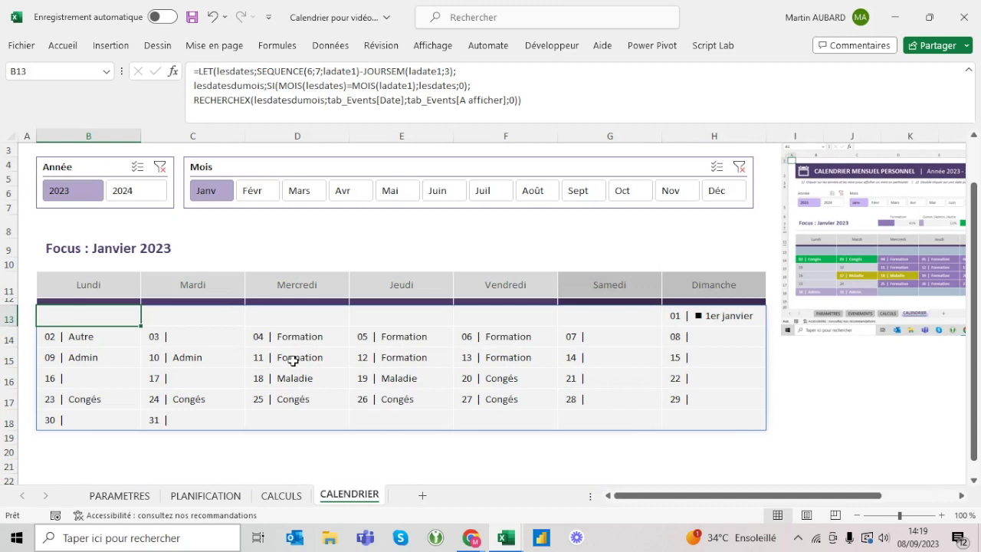
Step: Select the calendar spill range and read its LET and RECHERCHEX formula lines unchanged
key("ctrl+a")
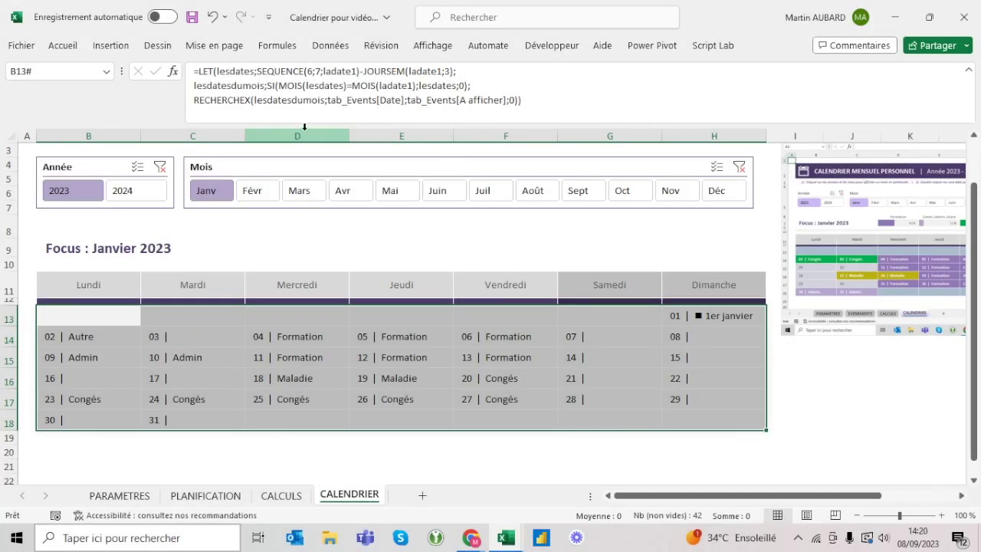
left_click_drag(309, 127, 309, 114)
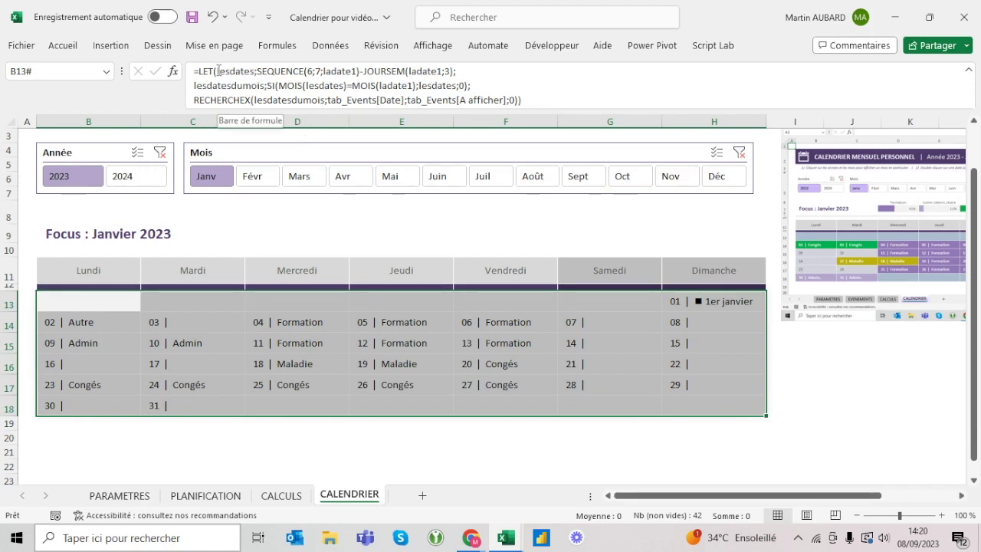
mouse_move(218, 71)
left_mouse_down()
mouse_move(460, 71)
mouse_move(182, 93)
mouse_move(522, 100)
left_mouse_up()
left_click(544, 93)
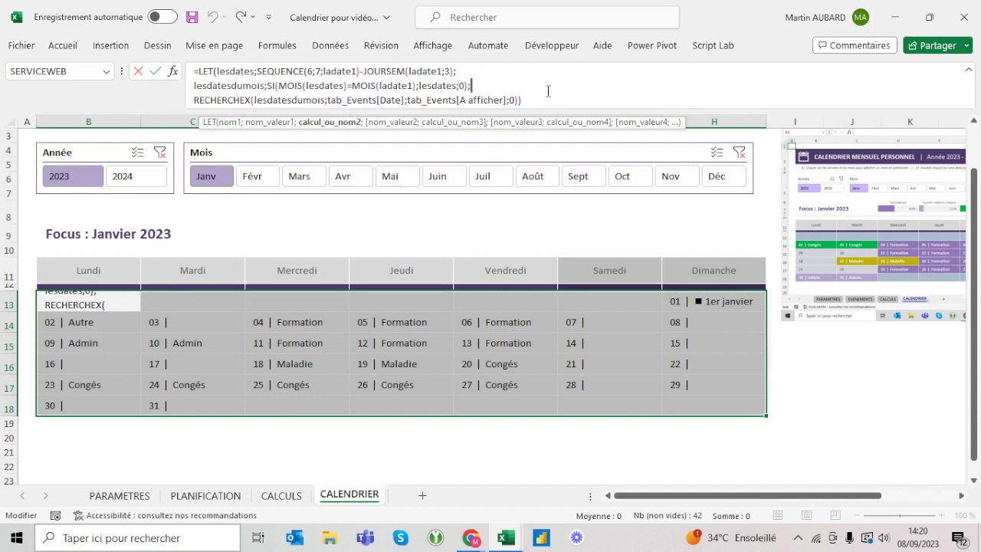
triple_click(545, 99)
key("Escape")
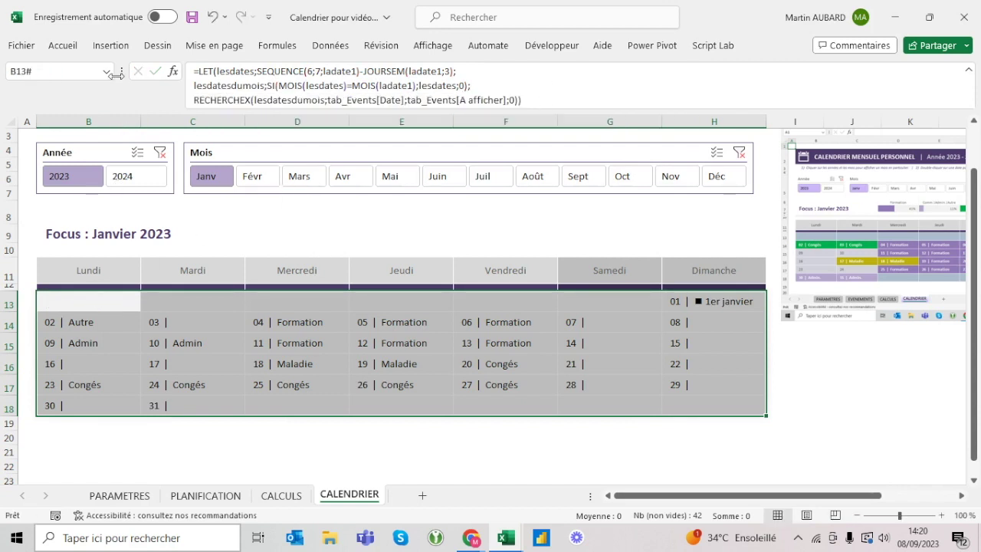
Step: Pin the Accueil ribbon permanently and collapse the formula bar to a single line
left_click(77, 52)
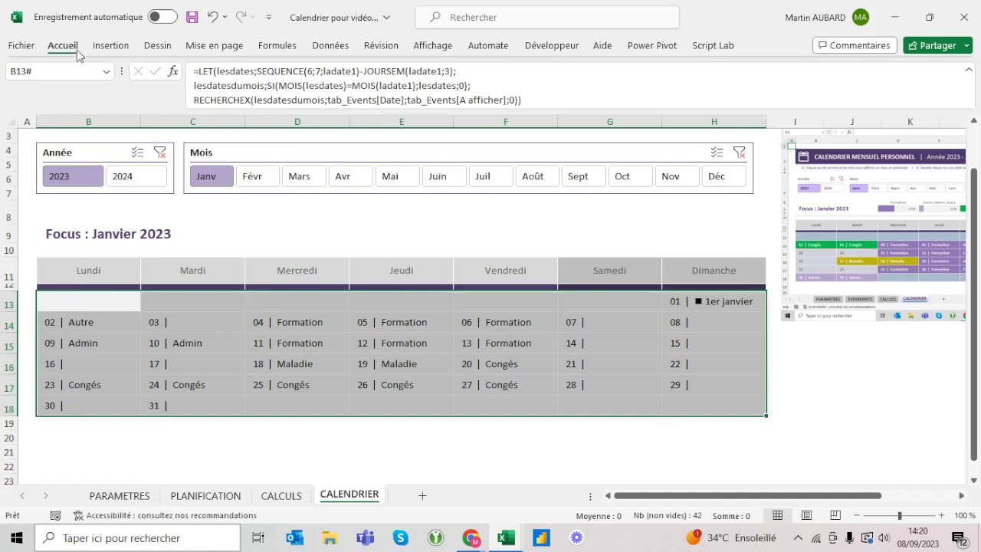
left_click(69, 52)
double_click(69, 52)
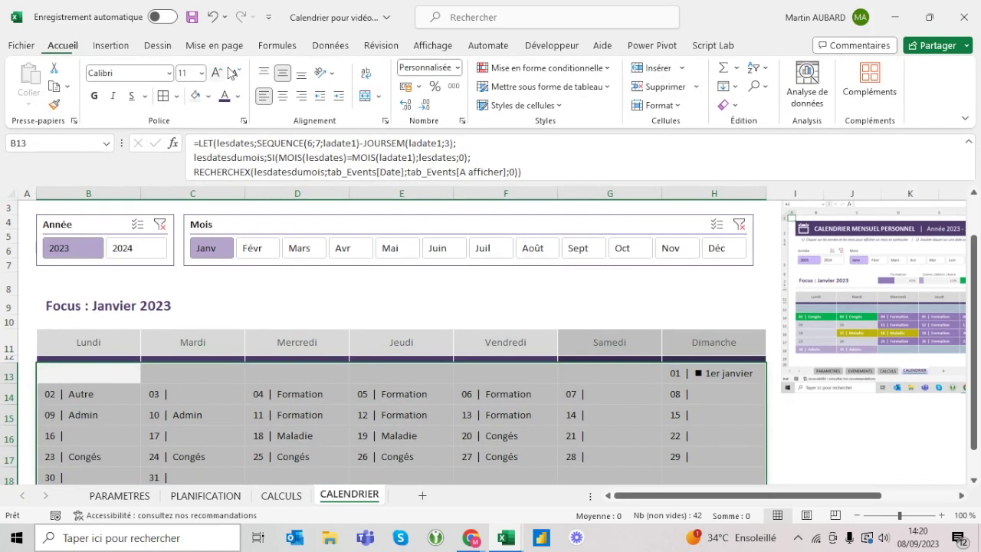
left_click(412, 179)
key("Escape")
left_click_drag(409, 184, 414, 134)
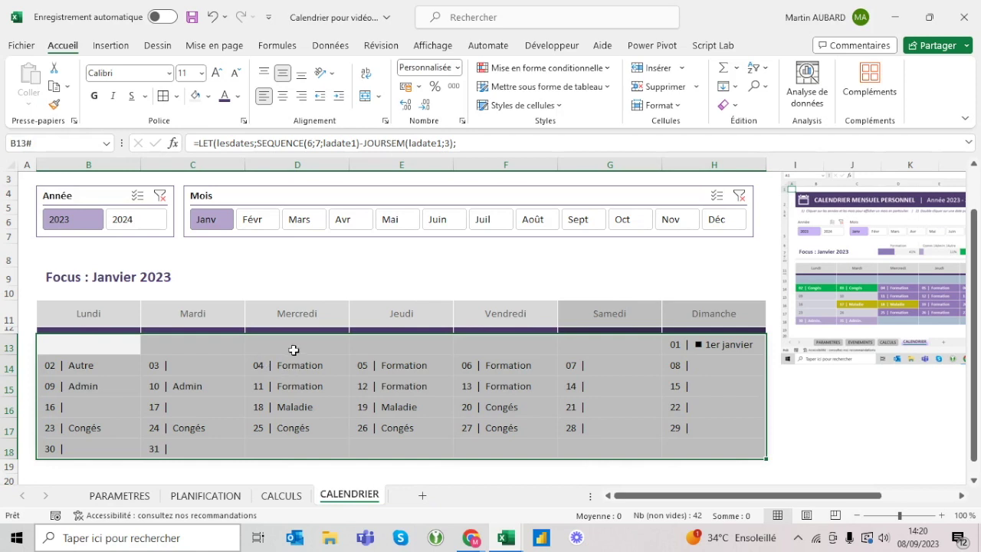
Step: Inspect the calendar grid and the formula behind one calendar day
scroll(269, 359, "down", 1)
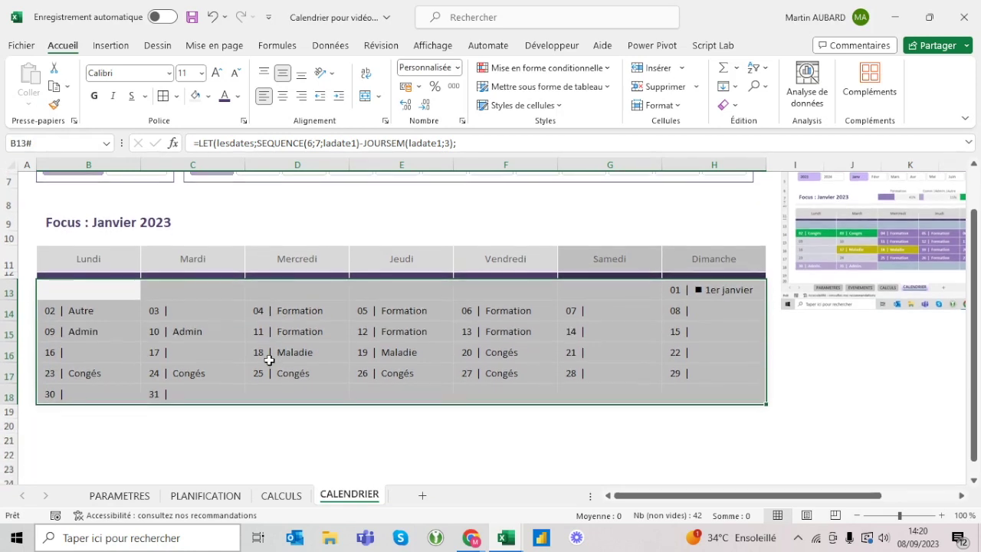
scroll(265, 357, "down", 1)
left_click(266, 404)
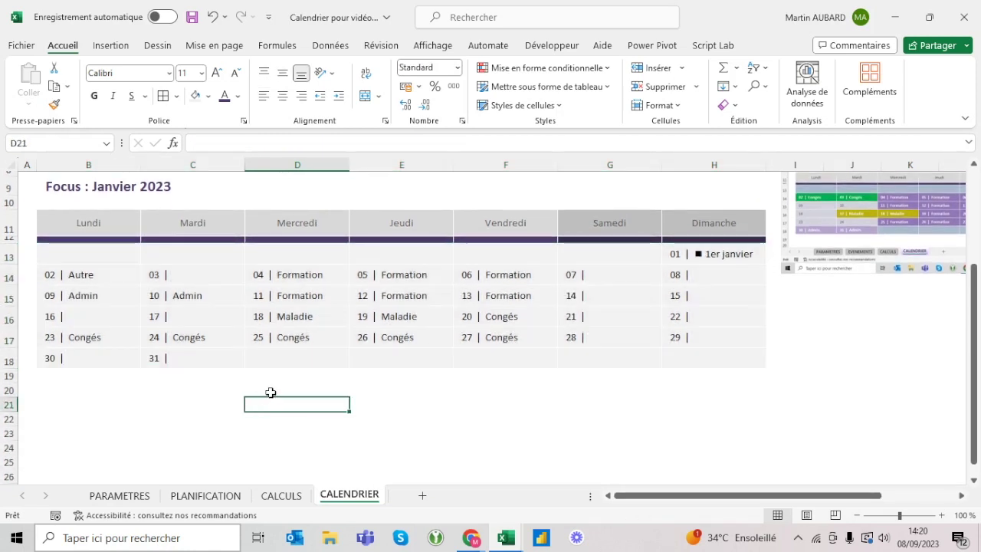
left_click(289, 296)
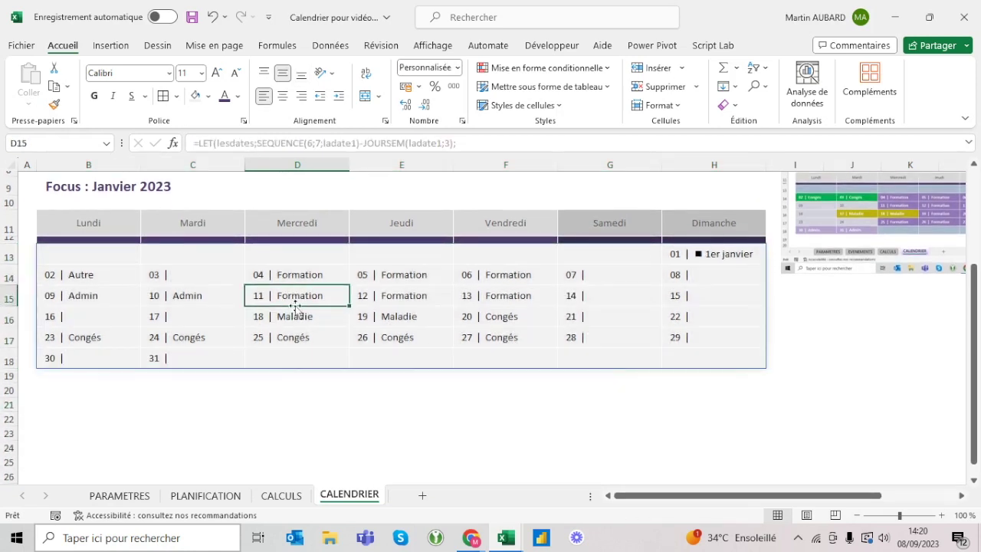
left_click(278, 400)
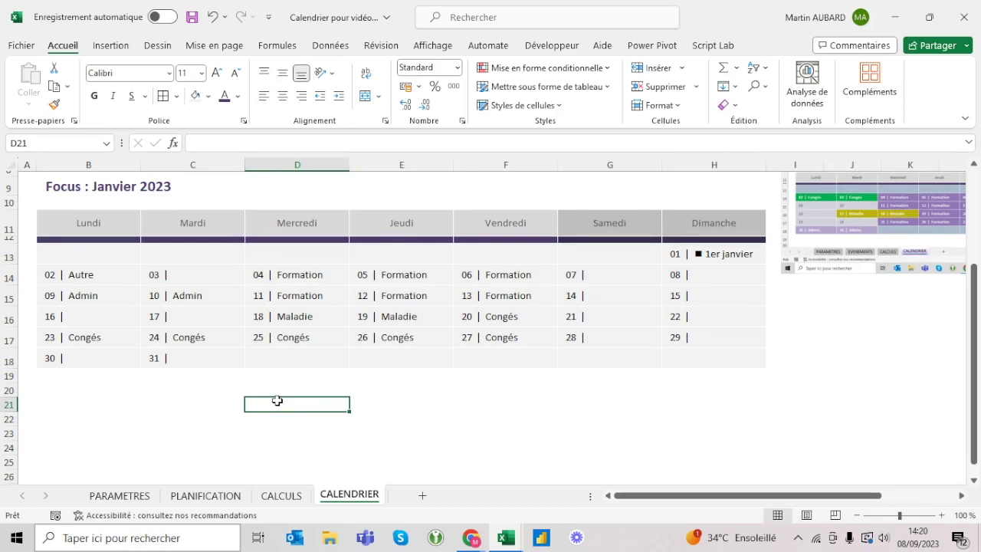
Step: Start a Text that Contains rule for 'Formation' on the calendar grid B13:H18
left_click_drag(114, 253, 710, 356)
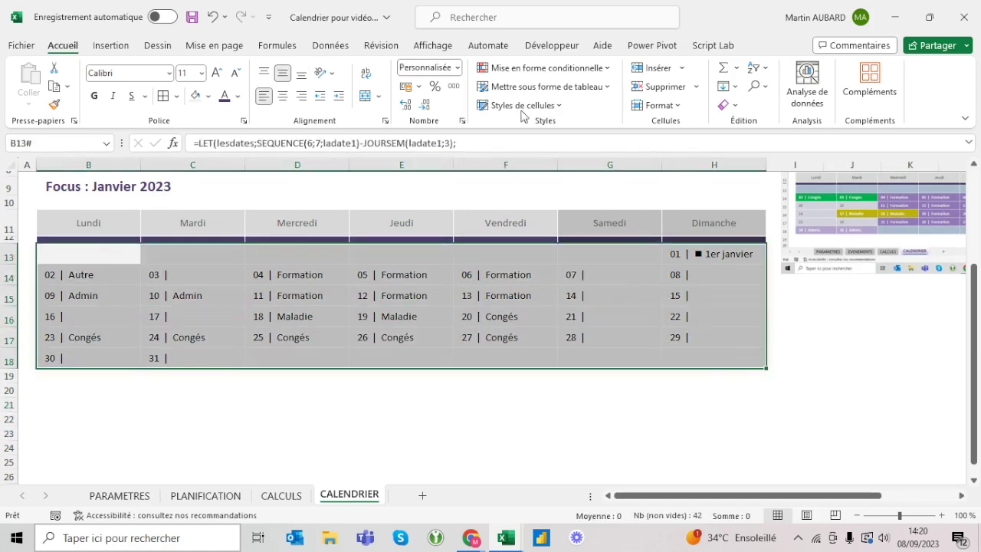
left_click(527, 69)
mouse_move(569, 98)
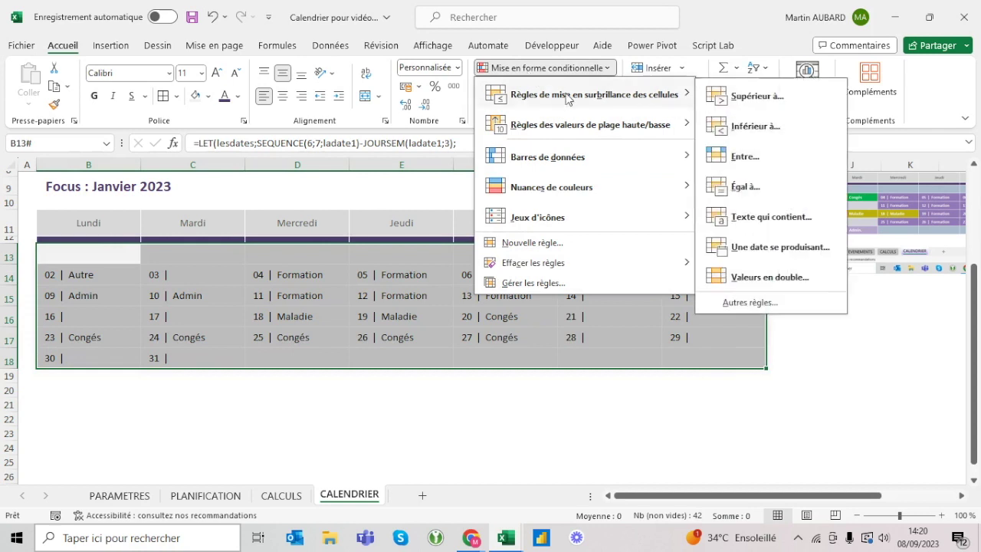
left_click(781, 222)
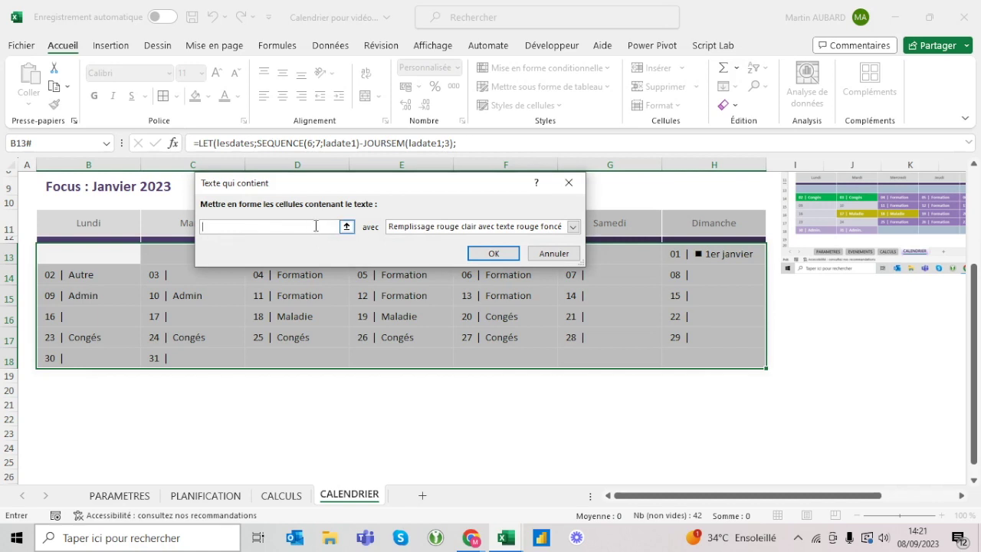
type("Formation")
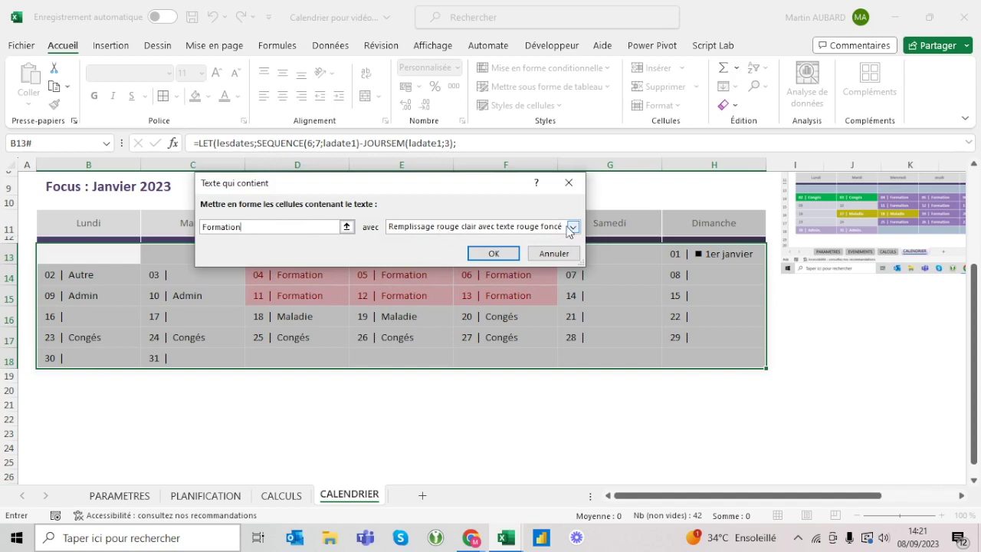
Step: Give Formation matches a custom purple fill with white font colour
left_click(571, 228)
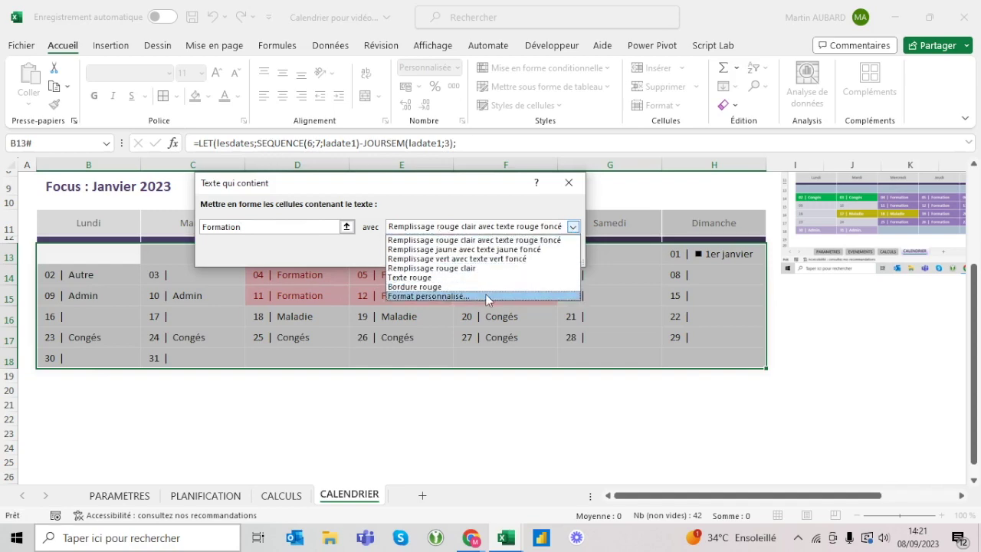
left_click(486, 296)
left_click(354, 46)
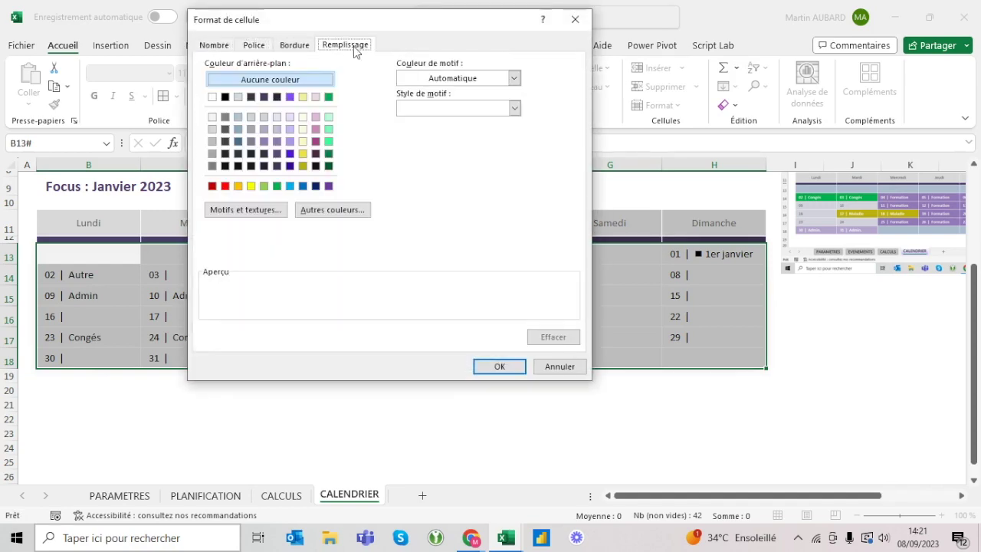
left_click(289, 97)
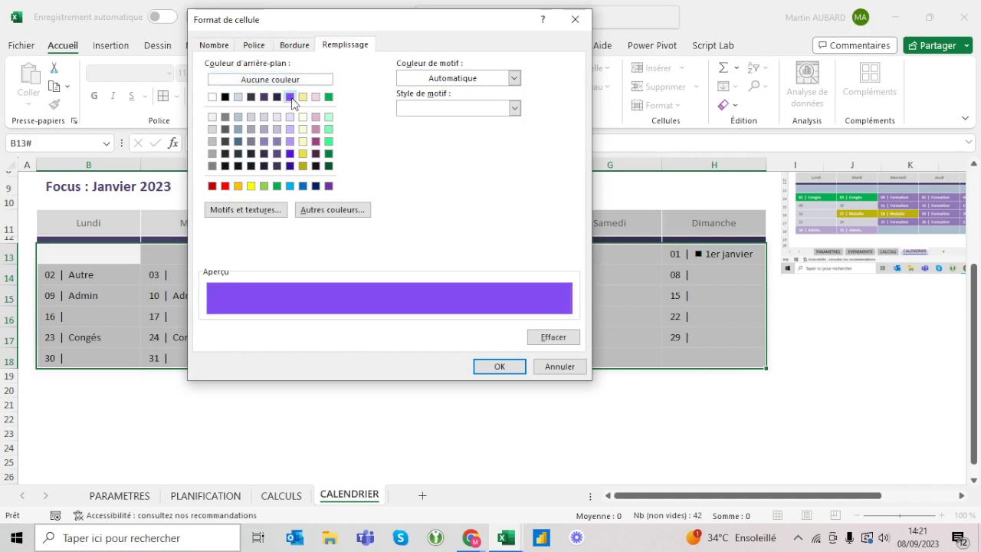
left_click(254, 45)
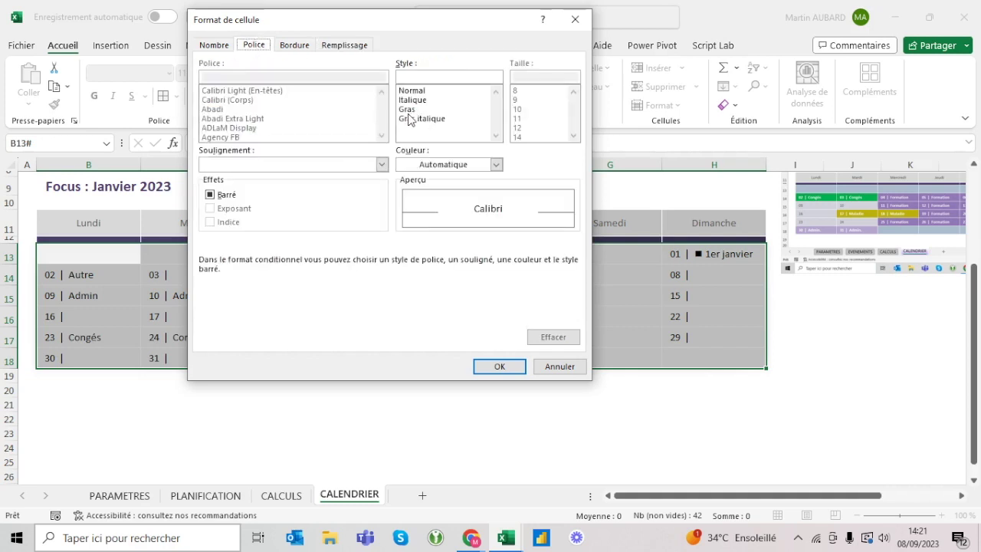
left_click(496, 164)
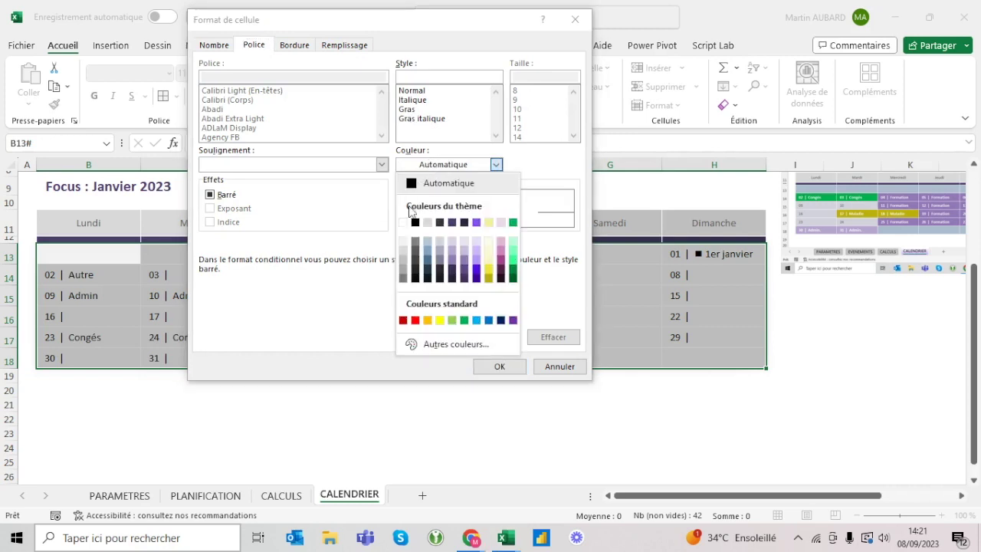
left_click(403, 223)
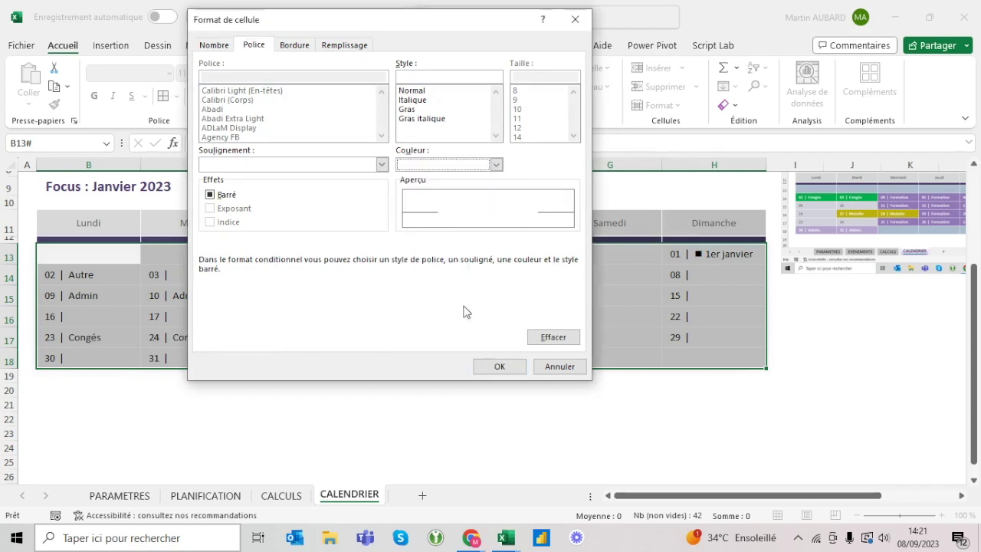
left_click(498, 366)
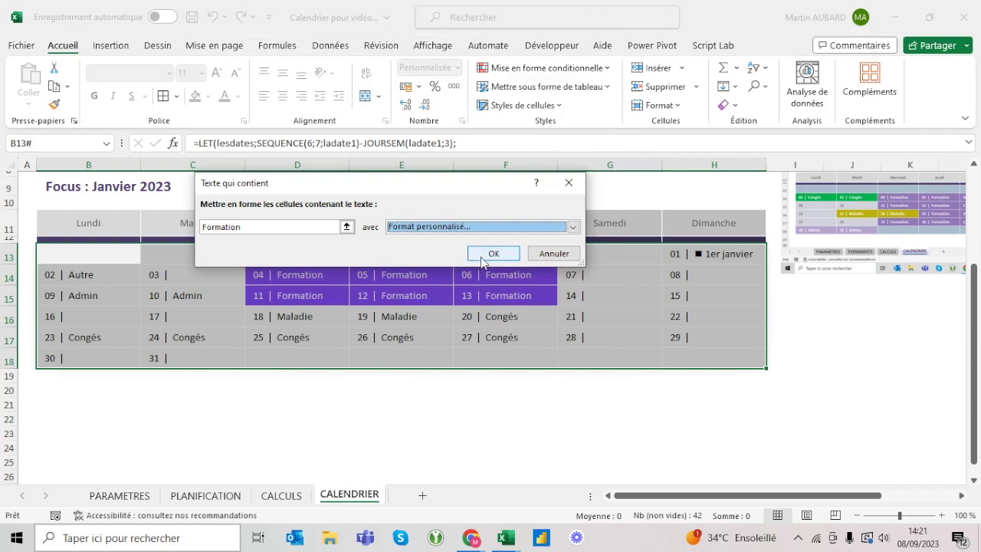
left_click(493, 253)
left_click(390, 315)
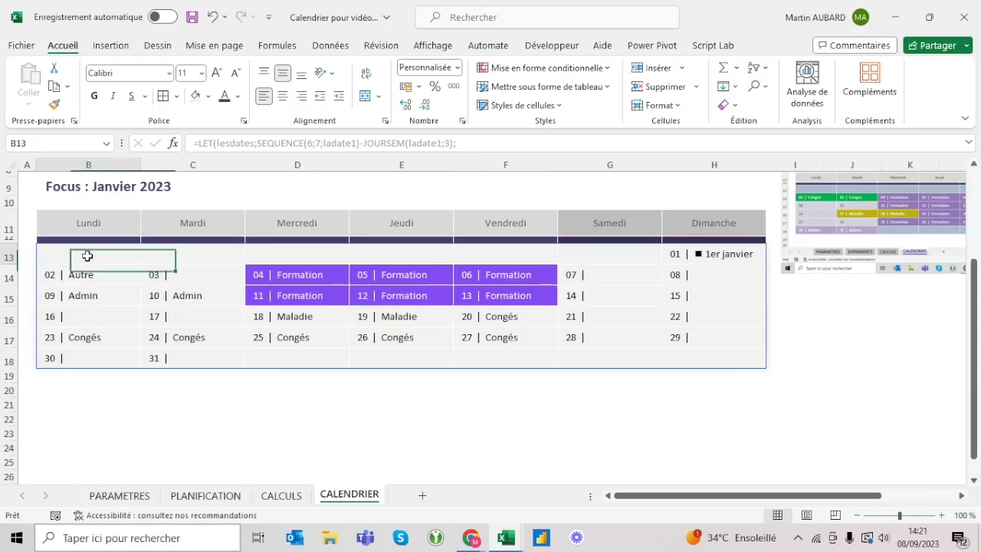
Step: Edit the Formation rule in Manage Rules so its format also applies bold
mouse_move(83, 255)
left_mouse_down()
mouse_move(620, 449)
mouse_move(756, 366)
left_mouse_up()
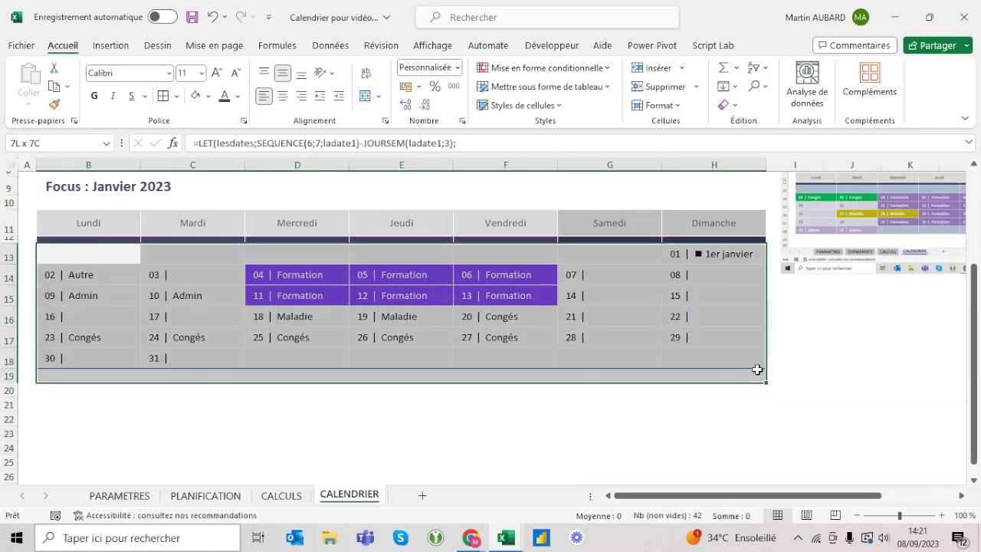
left_click(583, 72)
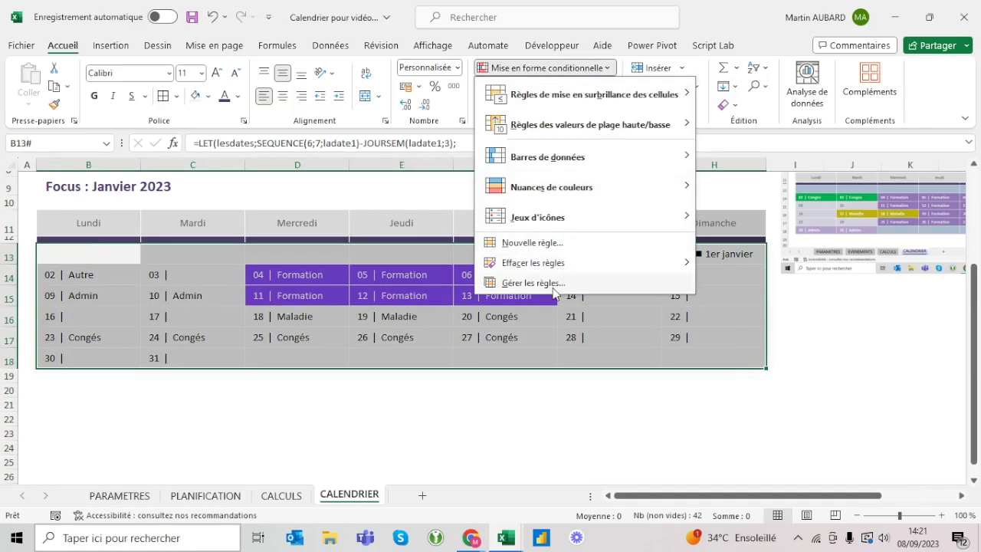
left_click(554, 294)
left_click(249, 168)
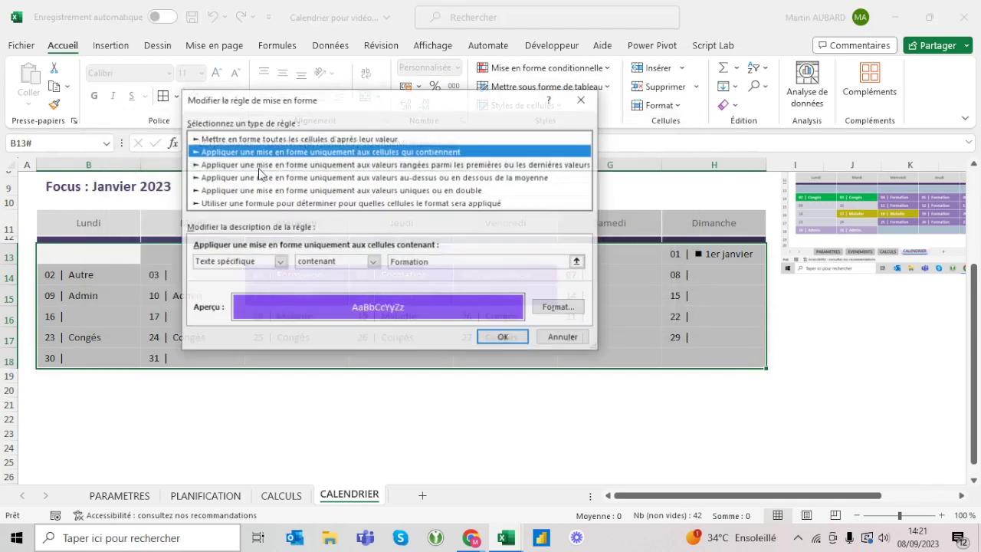
left_click(564, 310)
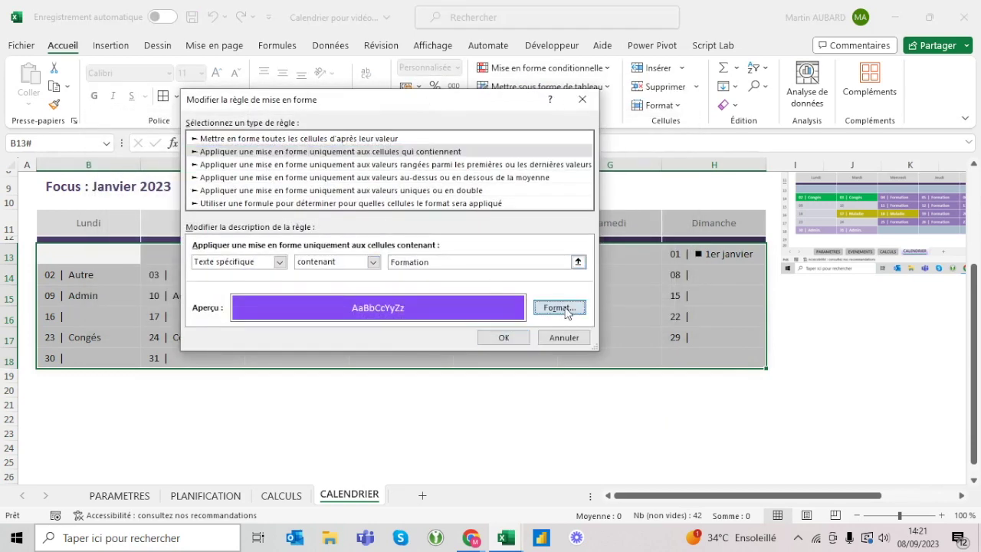
left_click(416, 110)
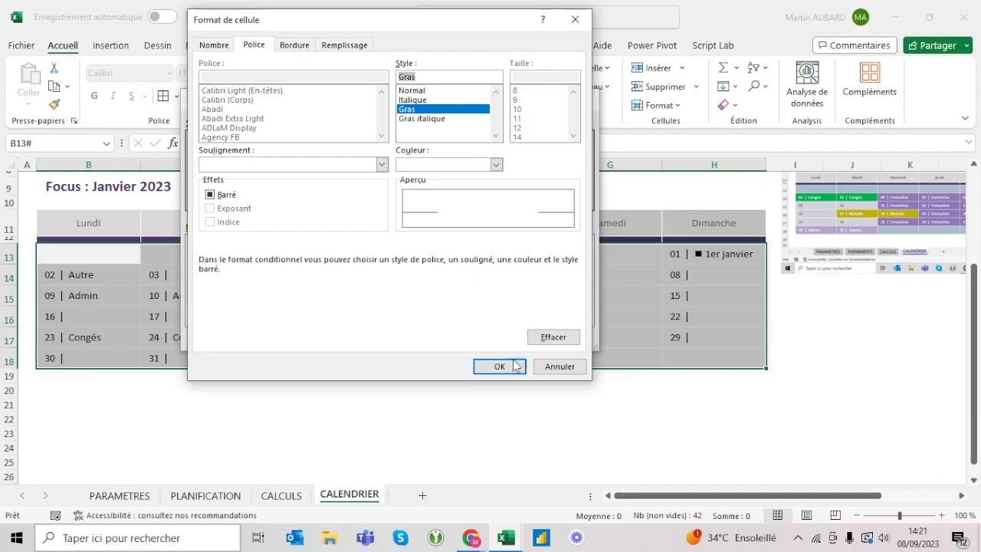
left_click(499, 366)
left_click(497, 338)
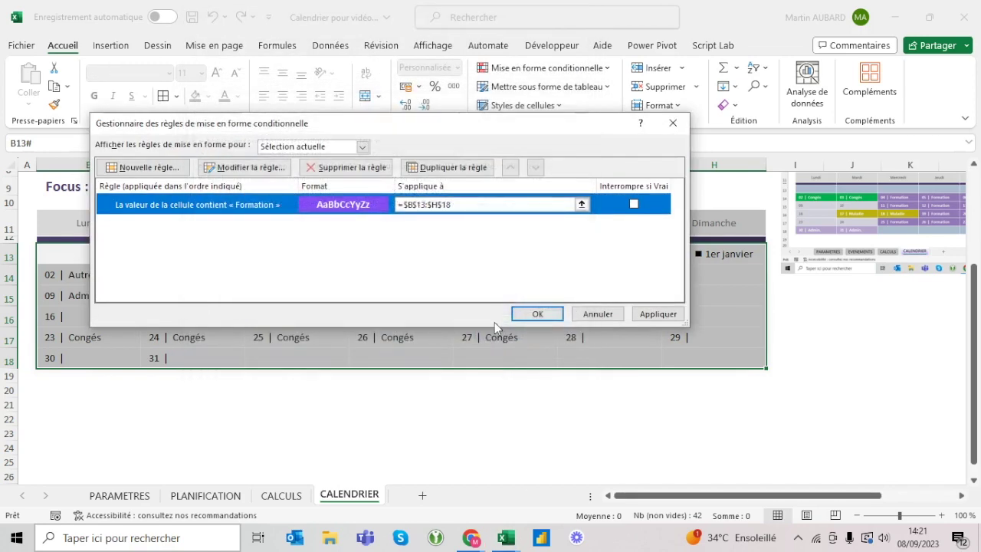
left_click(537, 315)
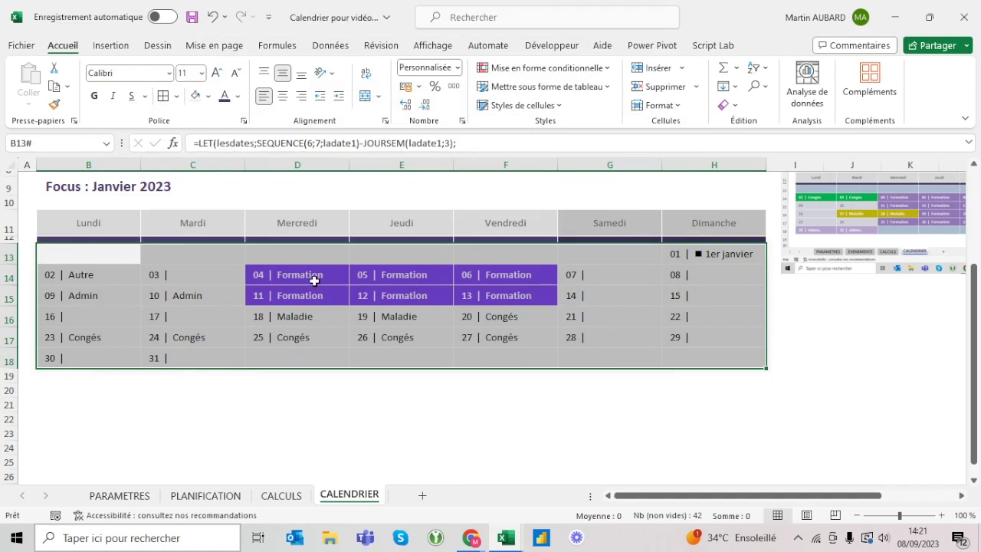
scroll(103, 221, "up", 3)
Step: Set the calendar grid's font colour to Black, Text 1, Lighter 35%
scroll(102, 222, "down", 2)
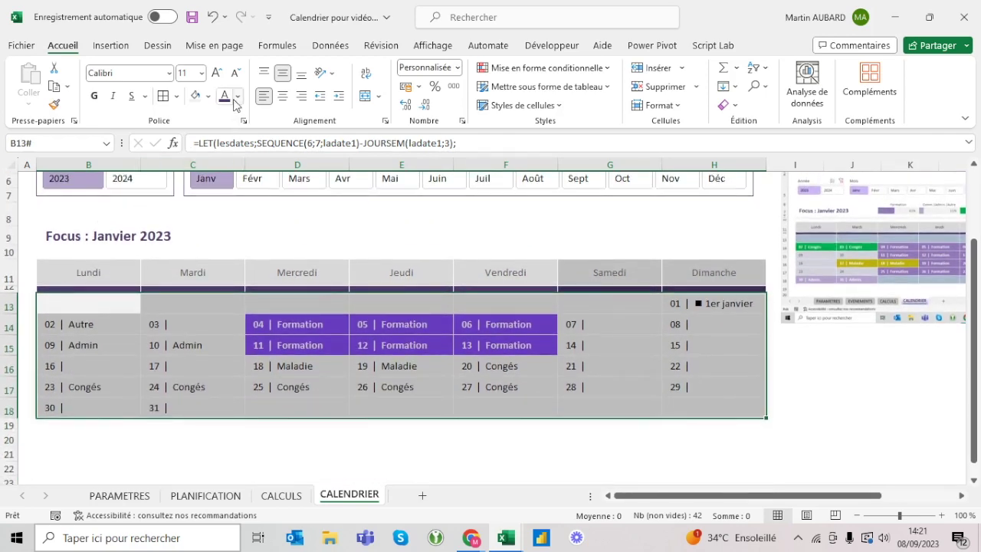
left_click(237, 98)
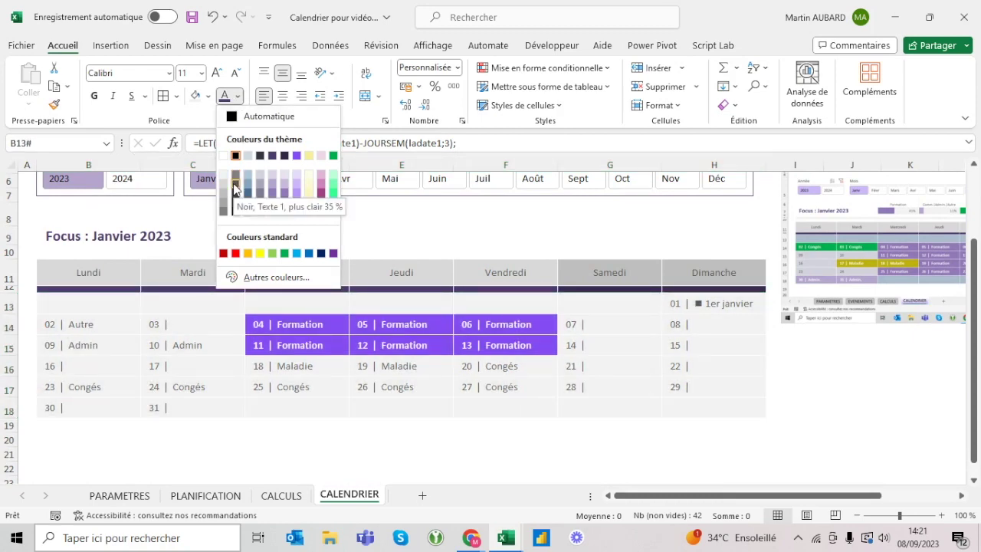
left_click(234, 187)
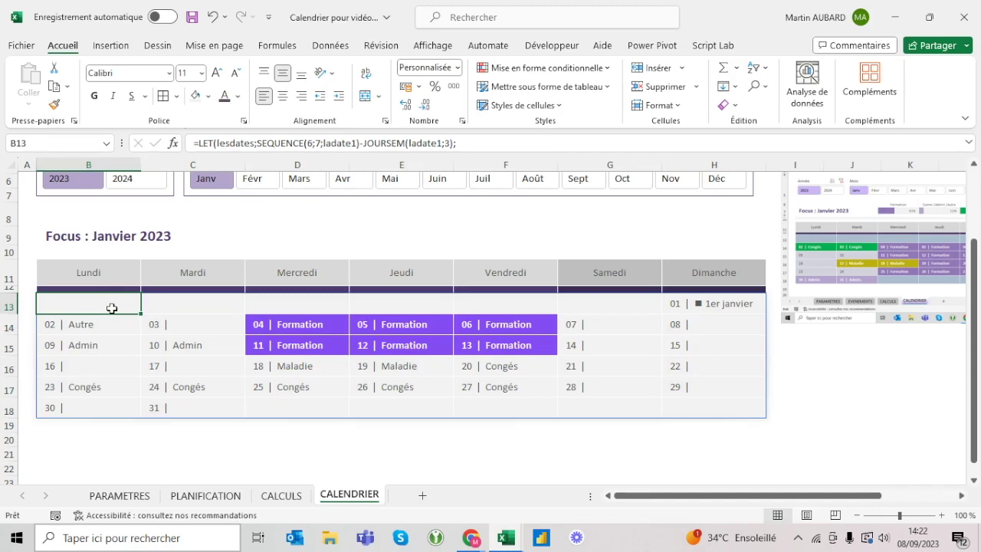
scroll(111, 308, "up", 2)
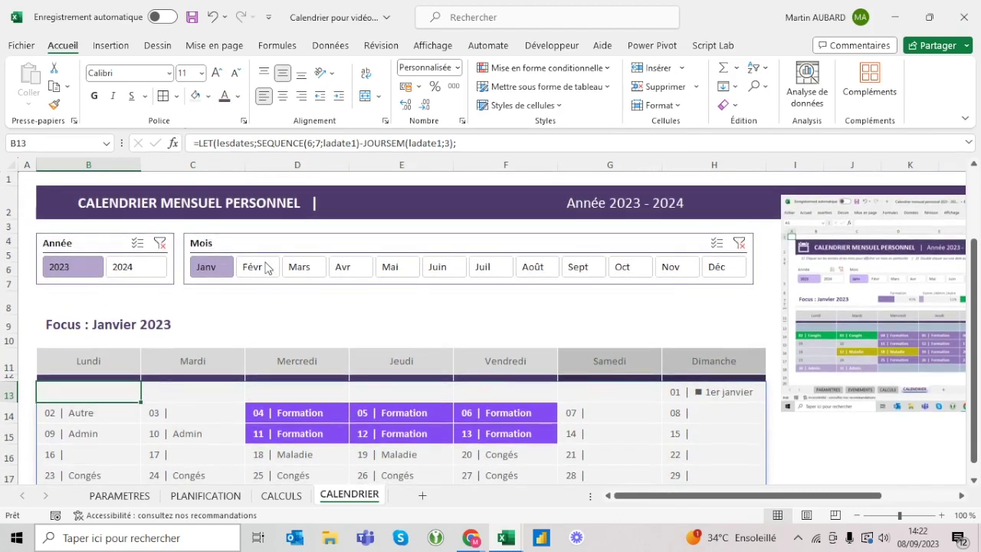
Step: Show February 2023, then set the row 42 planning event to Formation
left_click(254, 267)
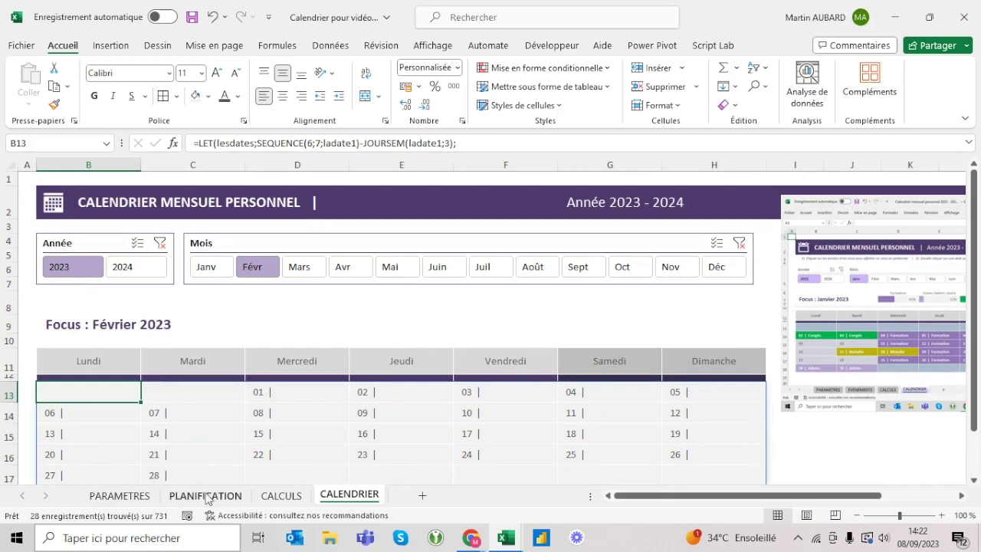
left_click(205, 495)
left_click(407, 346)
left_click(376, 344)
left_click(407, 348)
left_click(361, 359)
Step: Copy Formation into the event cells of rows 43, 49, 53, 56, 60 and 63
key("ctrl+c")
left_click(360, 361)
key("Down")
key("Down")
key("Down")
key("ctrl+v")
scroll(360, 355, "down", 1)
scroll(360, 355, "down", 2)
left_click(329, 331)
key("ctrl+v")
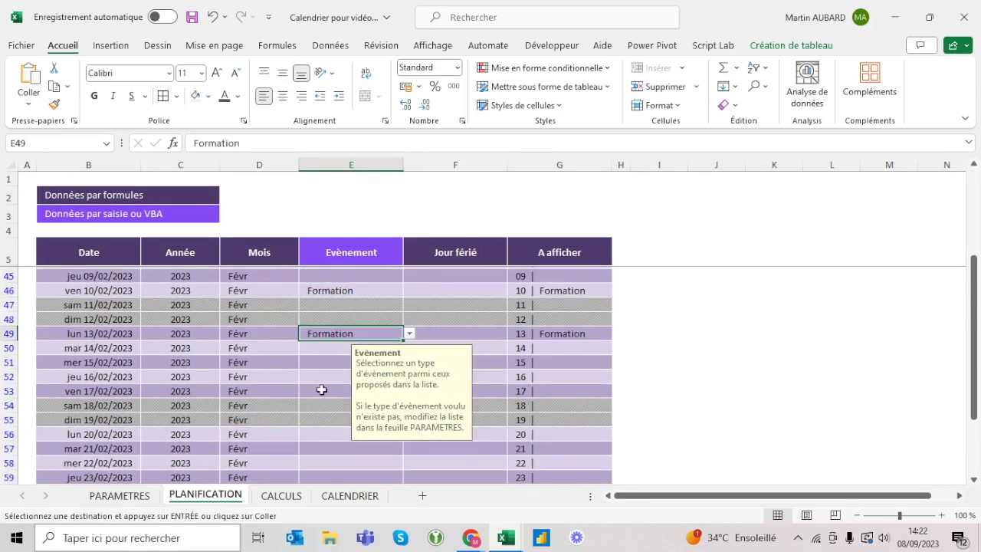
left_click(320, 391)
key("ctrl+v")
scroll(320, 392, "down", 3)
left_click(313, 286)
key("ctrl+v")
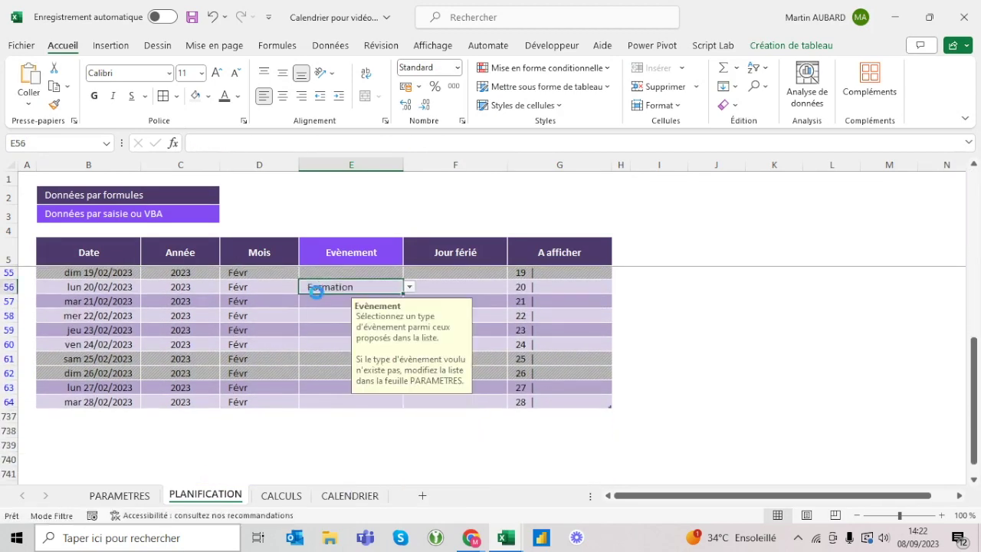
left_click(313, 345)
key("ctrl+v")
left_click(307, 386)
key("ctrl+v")
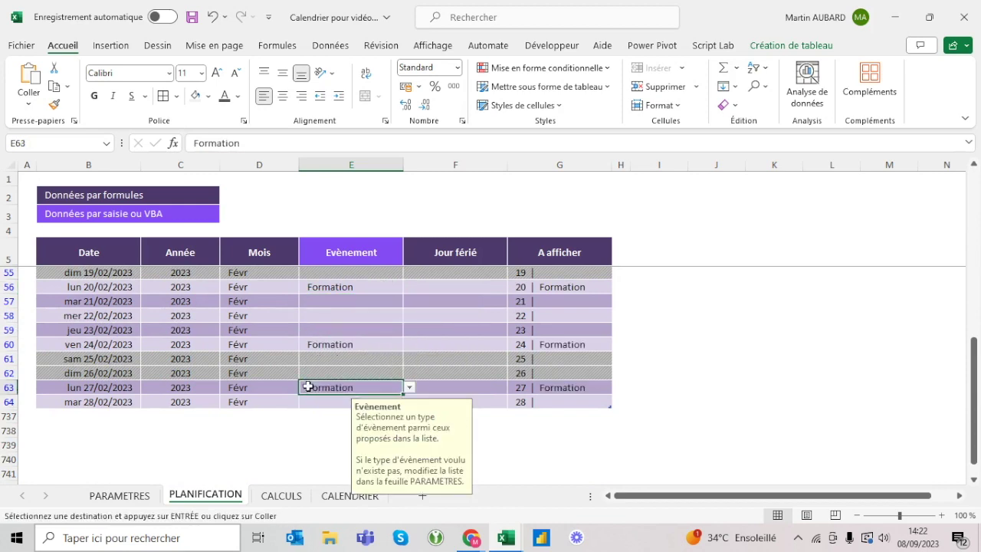
Step: Paste Formation into the 3 February event cell
scroll(307, 386, "up", 6)
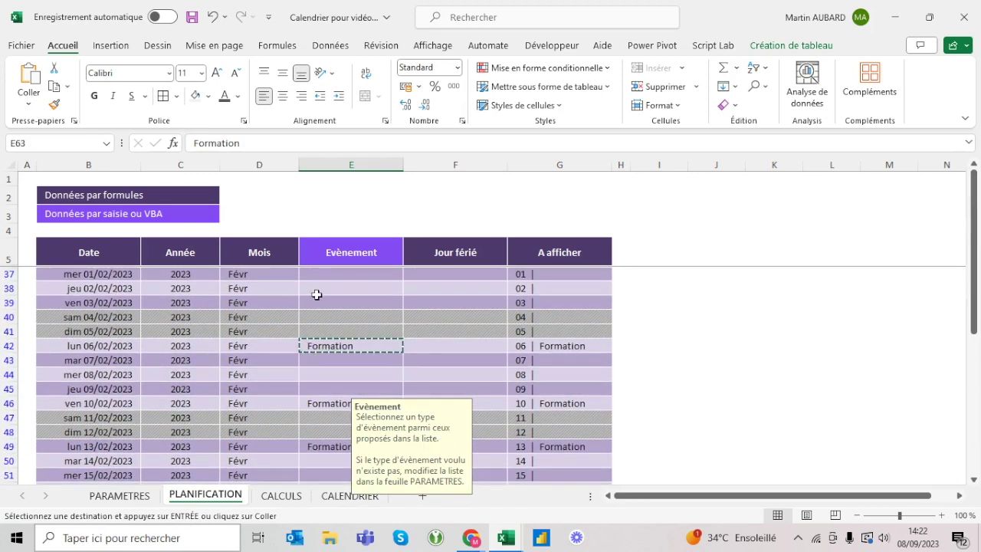
left_click(316, 302)
key("ctrl+v")
key("Escape")
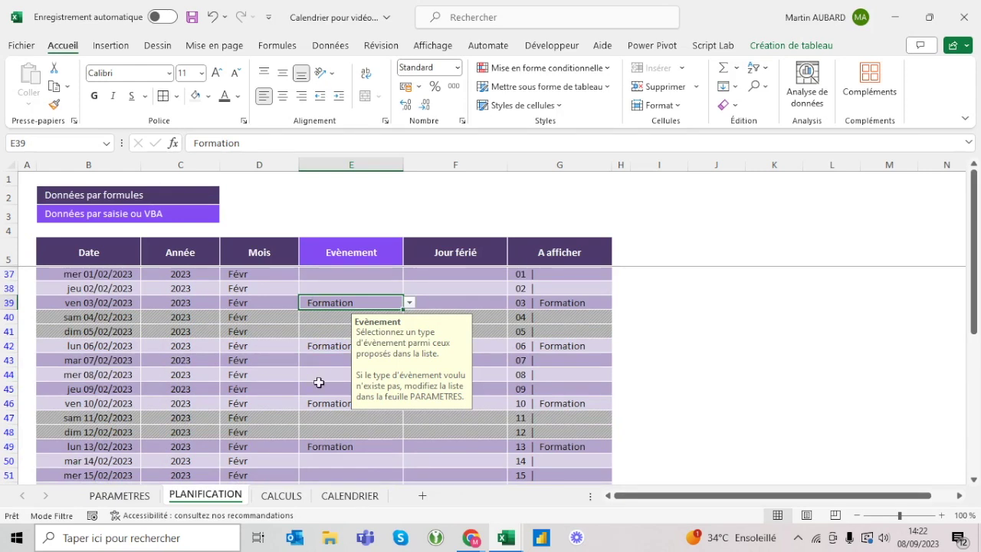
Step: Set 7 and 8 February to Admin, then return to the CALENDRIER sheet
left_click(322, 360)
left_click(411, 361)
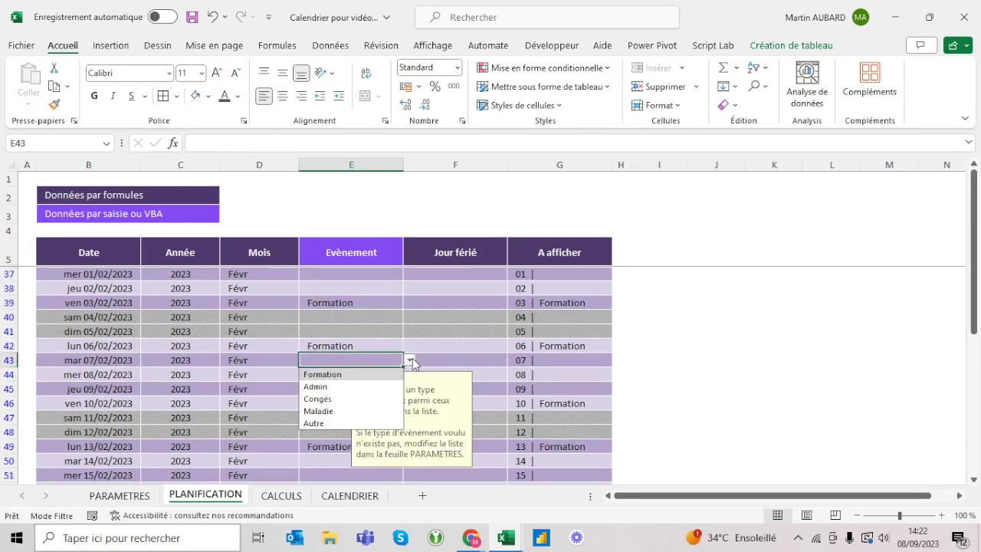
left_click(345, 389)
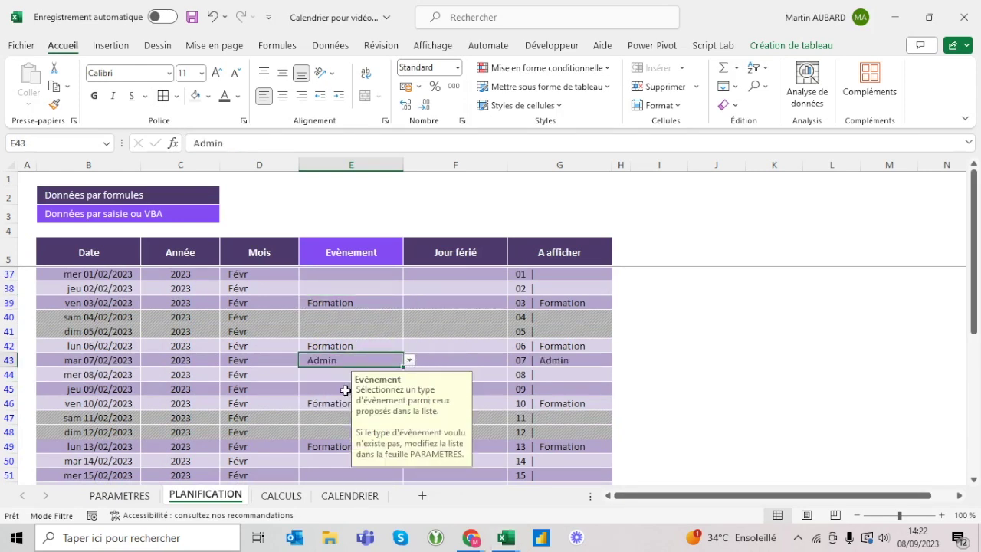
key("ctrl+c")
scroll(306, 414, "down", 2)
scroll(307, 414, "up", 1)
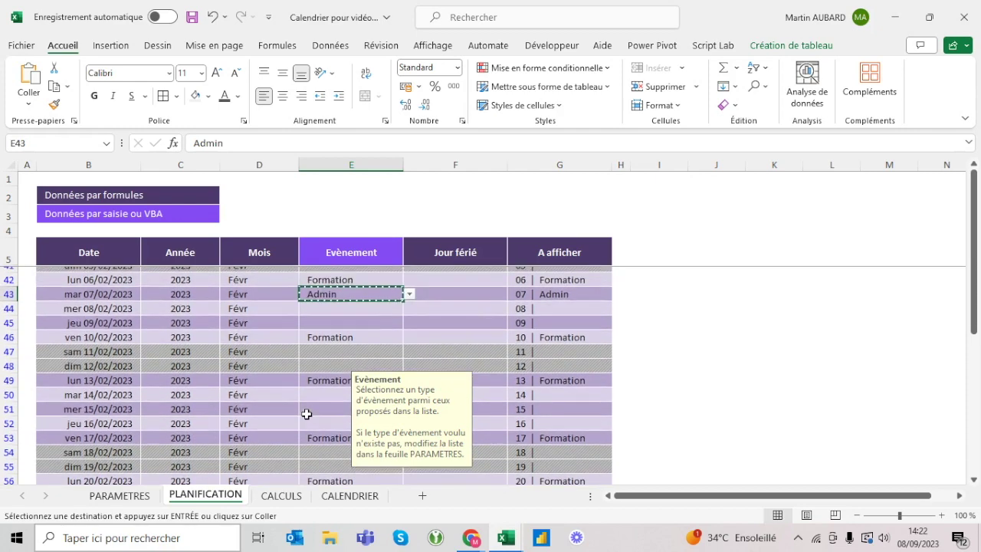
left_click(329, 310)
key("ctrl+v")
key("Escape")
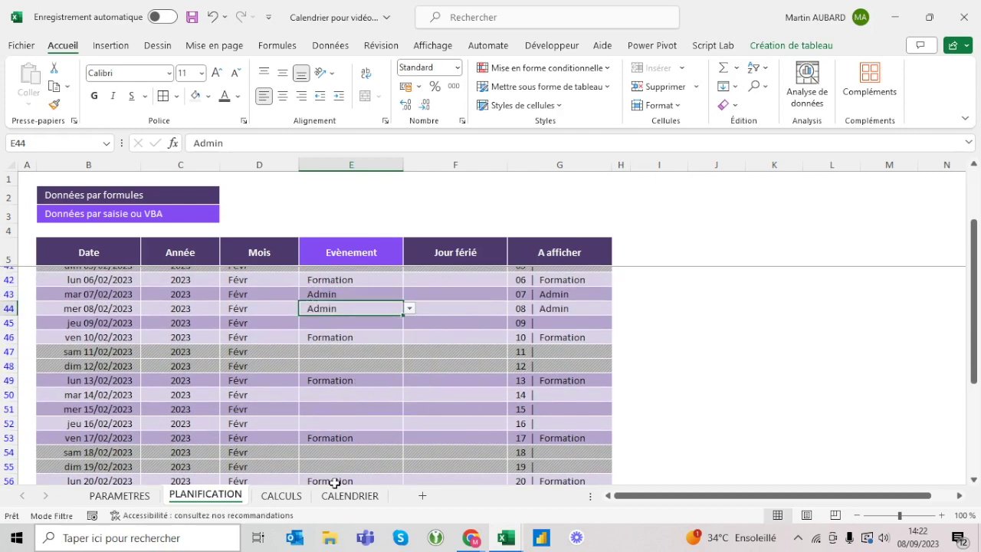
left_click(342, 496)
scroll(284, 409, "down", 1)
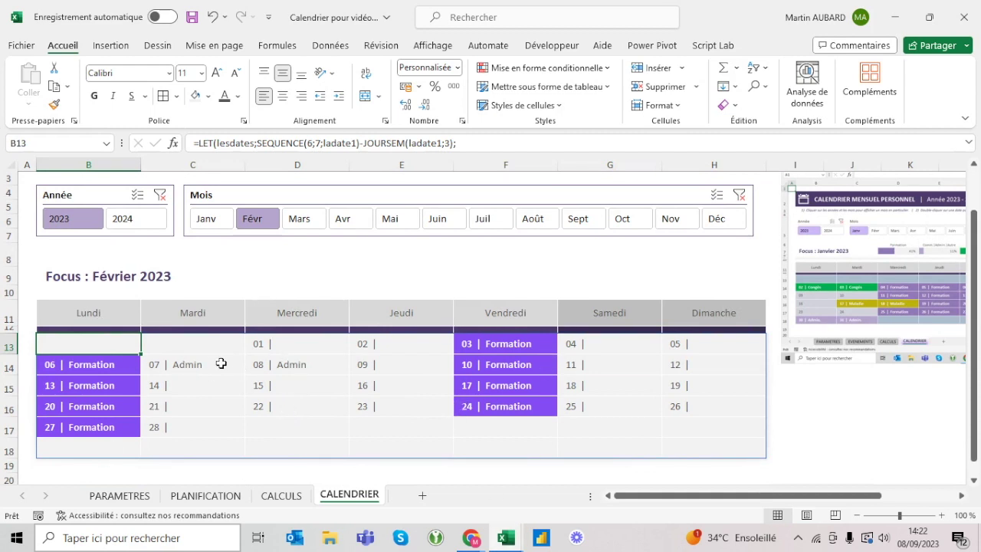
Step: Review the calendar grid, the PLANIFICATION and PARAMETRES sheets, then return to CALENDRIER
scroll(221, 364, "up", 1)
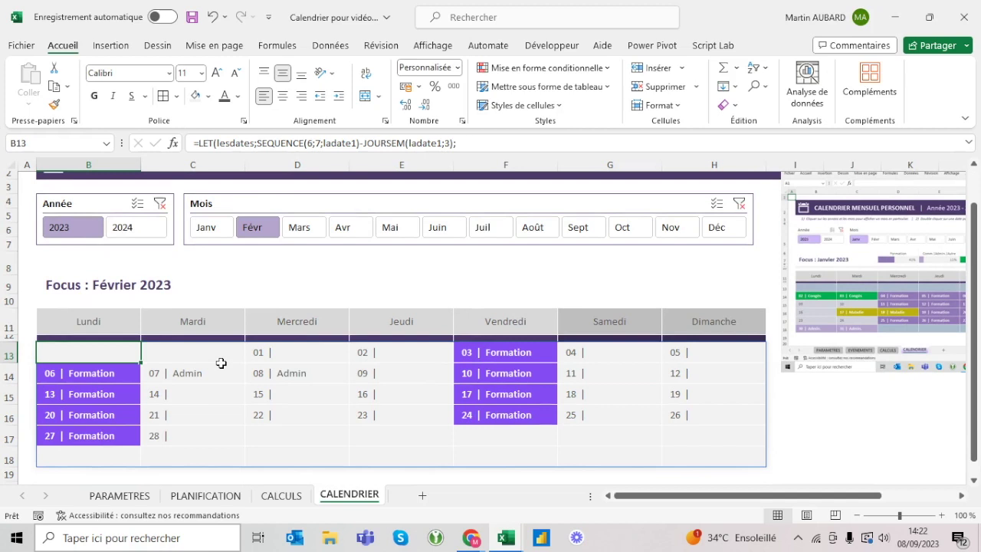
scroll(220, 363, "down", 1)
left_click_drag(111, 320, 702, 424)
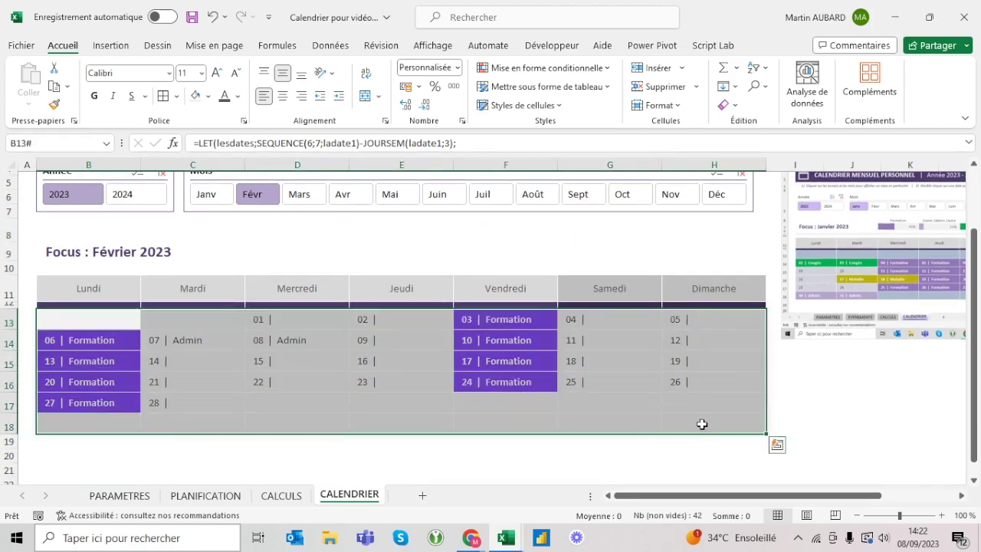
left_click(203, 496)
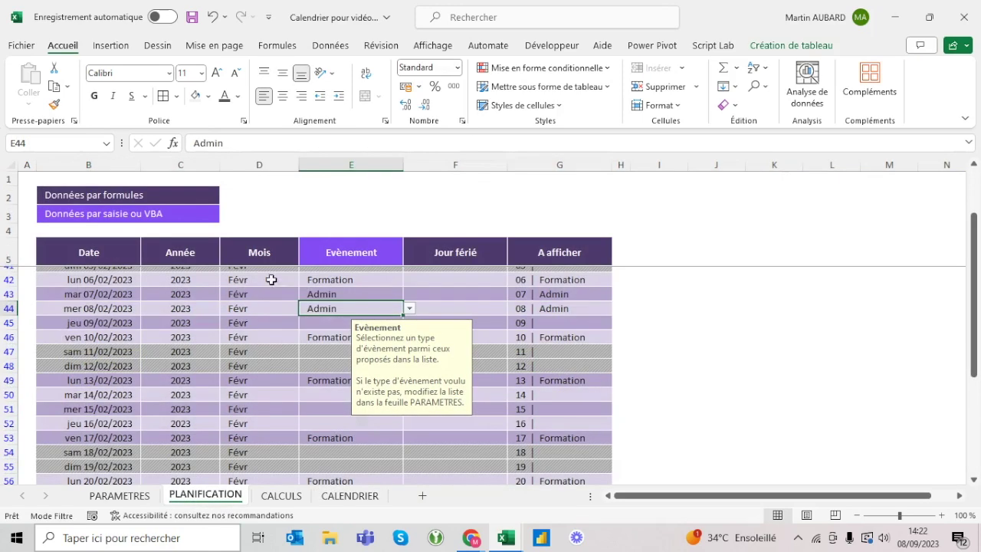
scroll(318, 350, "up", 2)
left_click(142, 497)
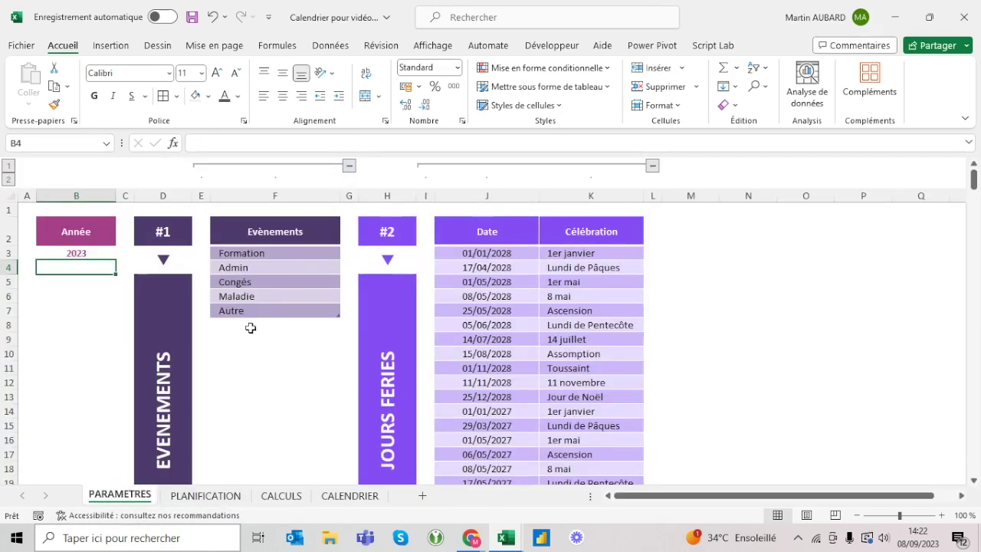
left_click(344, 497)
Step: Switch the month slicer to Janv and select the calendar grid B13:H18
left_click(215, 197)
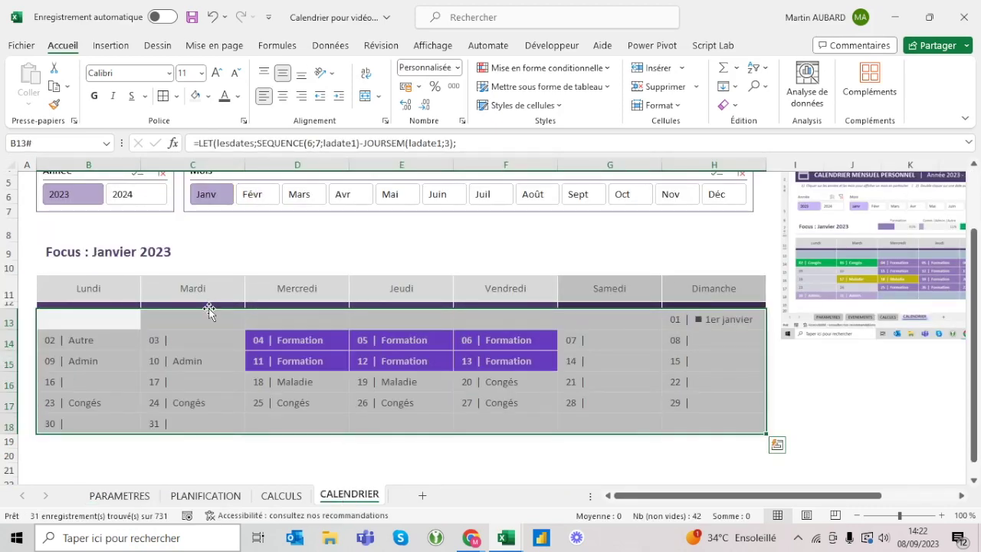
left_click(119, 317)
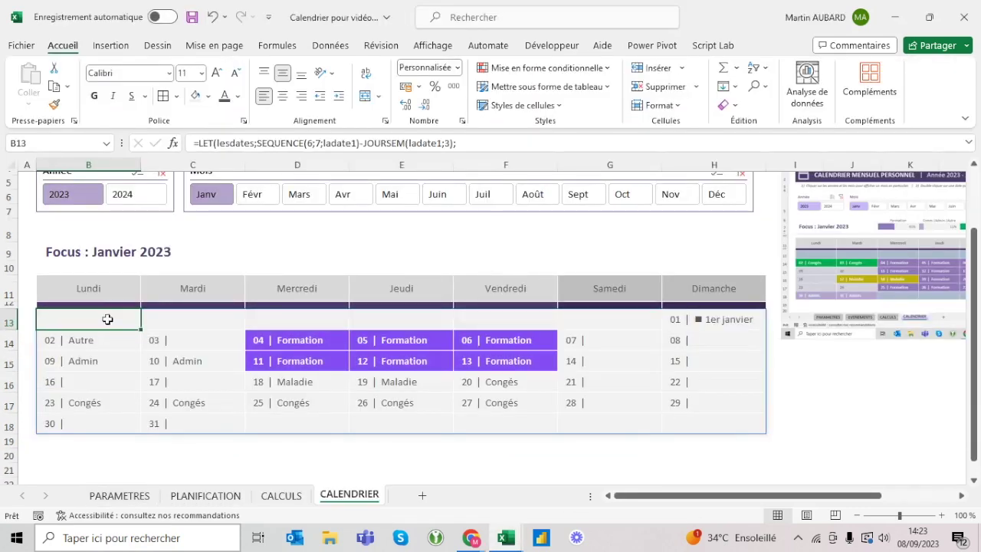
left_click_drag(105, 318, 717, 434)
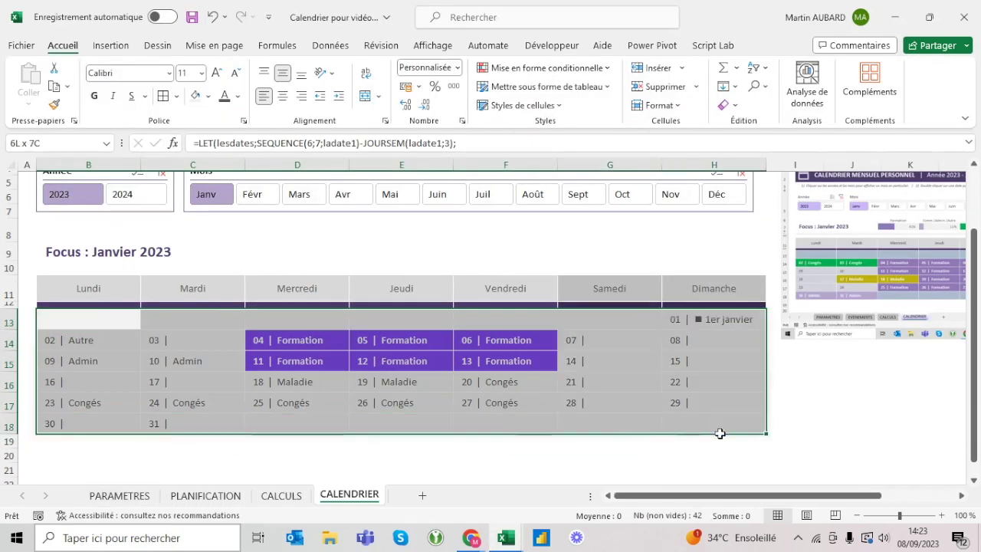
Step: Start a Text that Contains rule for 'Congés' on the selected calendar grid
left_click(572, 69)
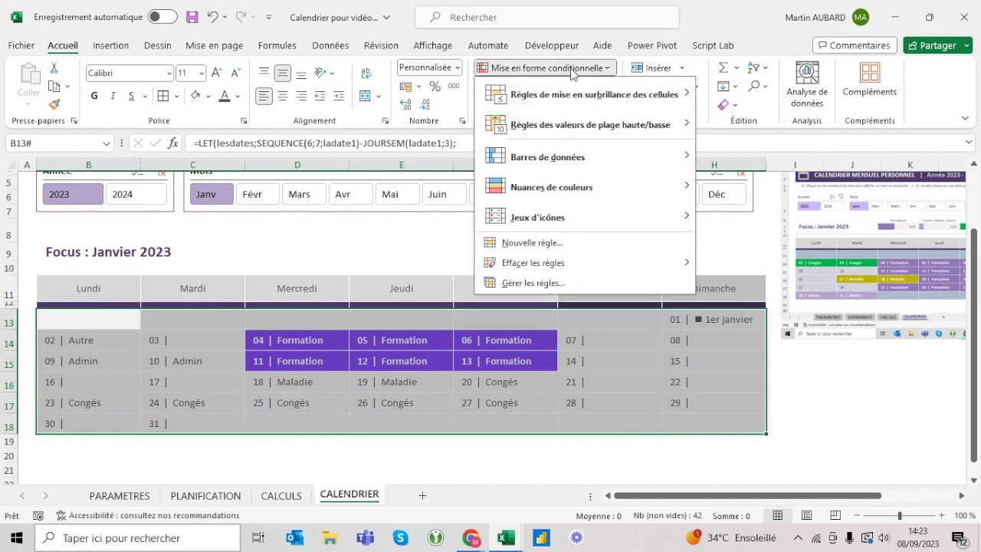
mouse_move(674, 94)
left_click(774, 216)
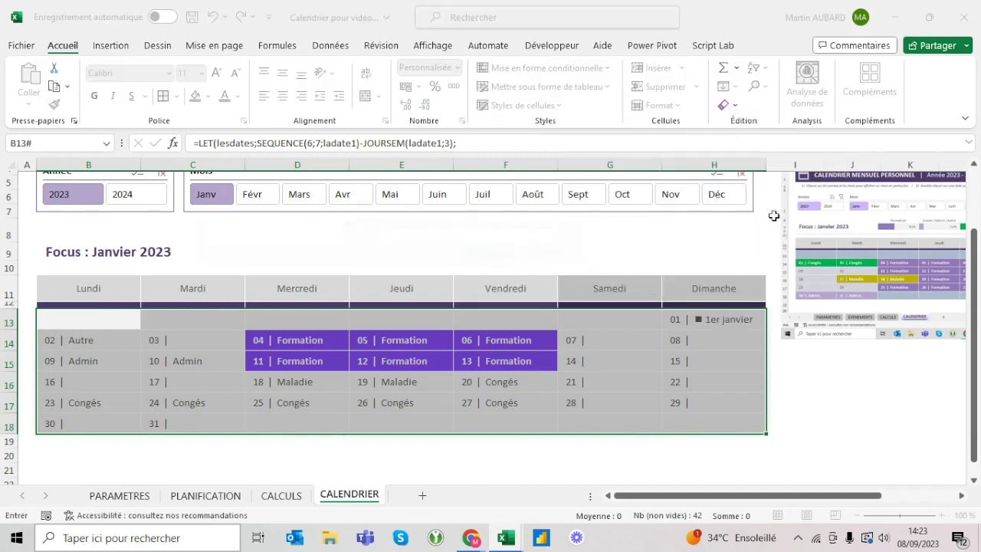
type("Congés")
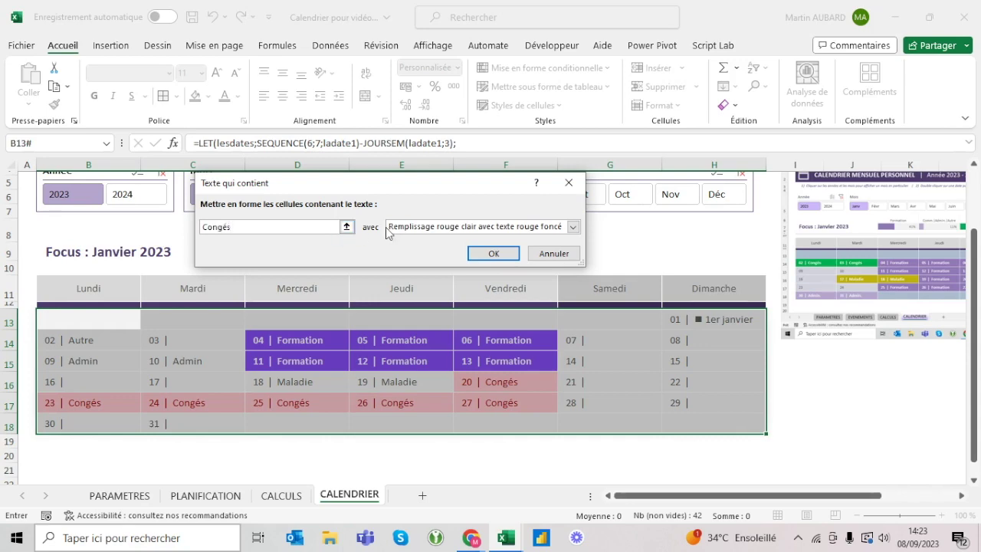
Step: Give Congés matches a custom green fill with bold white text
left_click(418, 228)
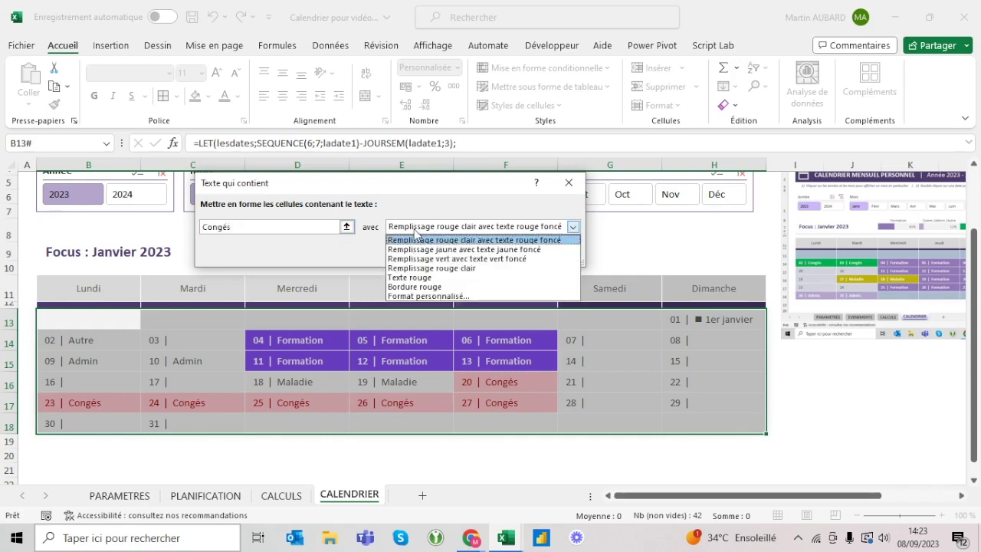
left_click(424, 296)
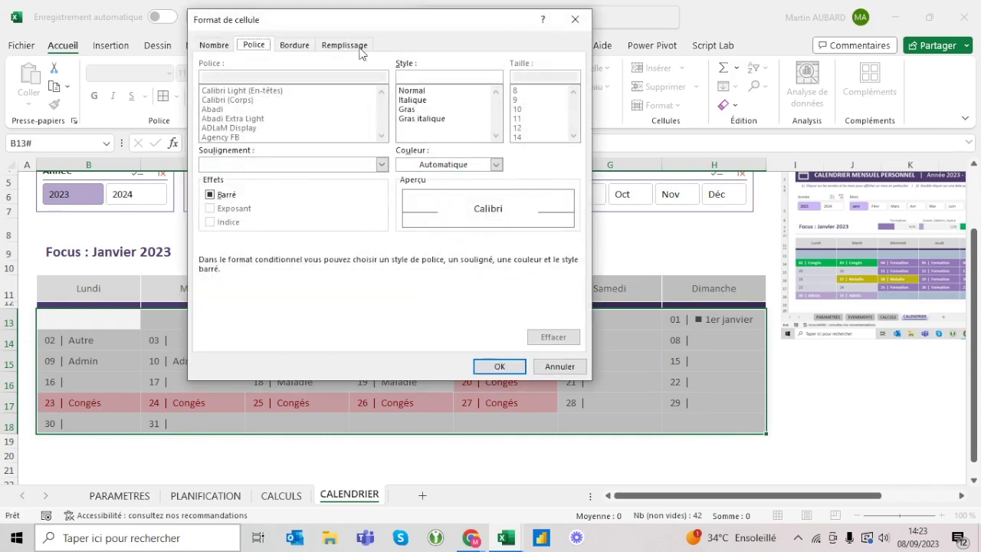
left_click(344, 45)
left_click(329, 97)
left_click(259, 47)
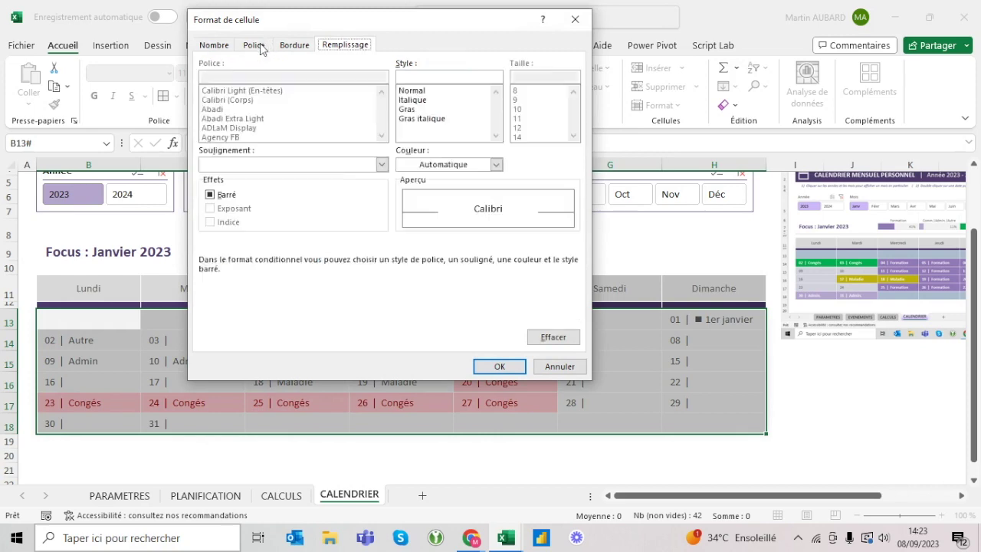
left_click(407, 109)
left_click(496, 165)
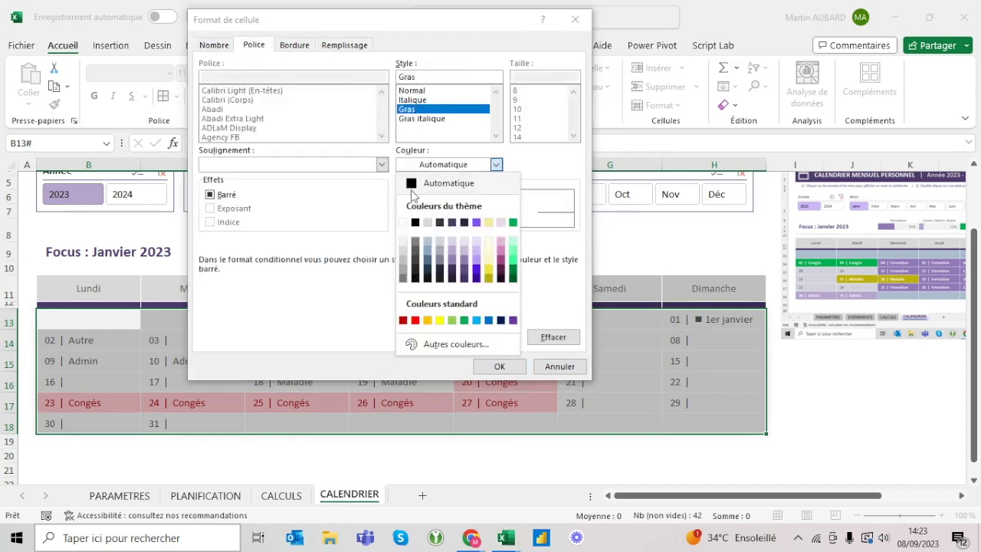
left_click(404, 223)
left_click(497, 365)
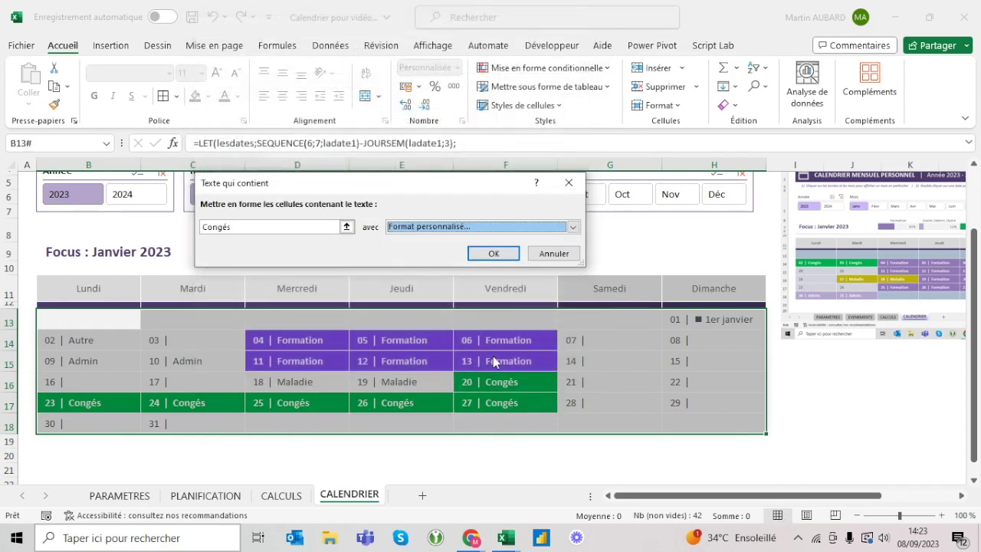
key("Return")
Step: Check the Congés days around 20–23 January in the calendar
left_click(245, 377)
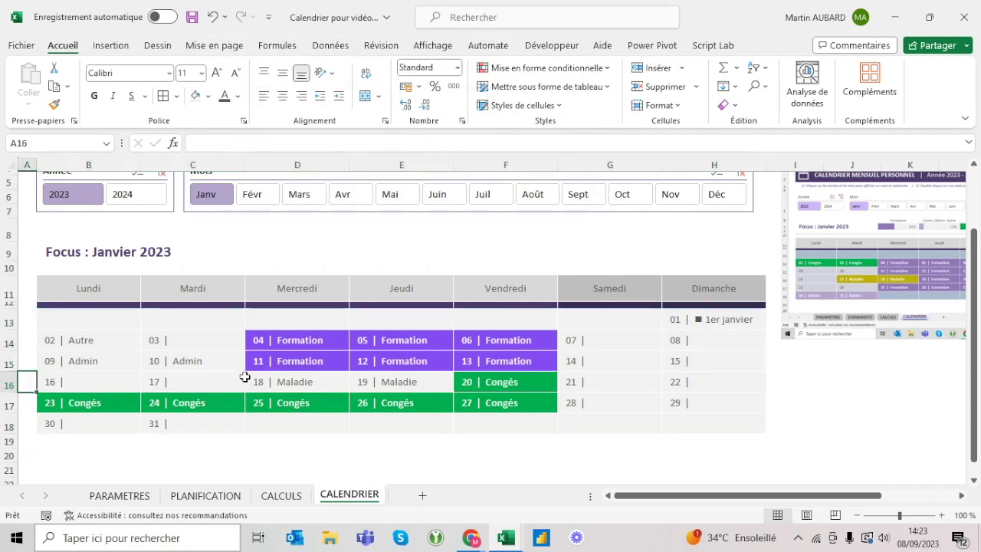
key("Down")
key("shift+Right")
key("shift+Right")
key("shift+Right")
key("shift+Right")
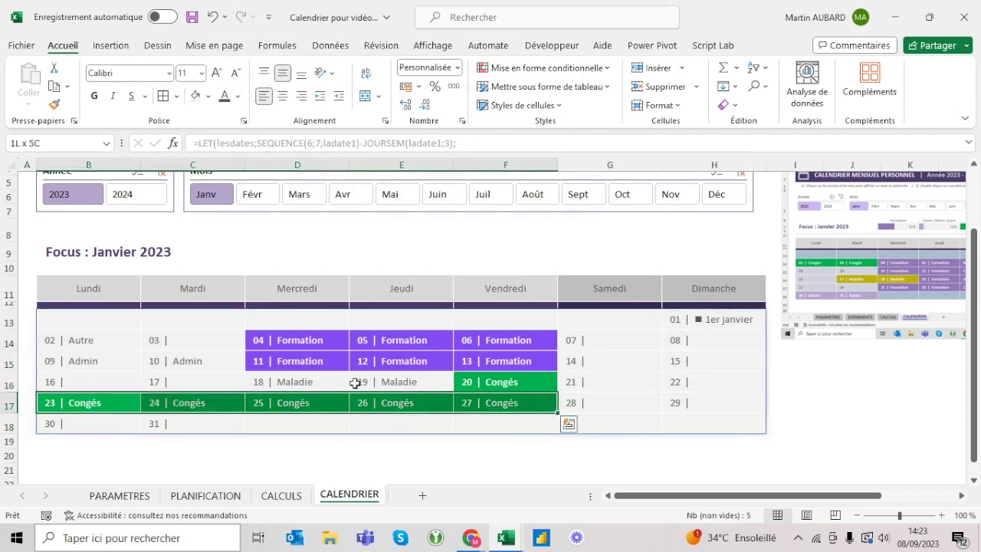
left_click(489, 381)
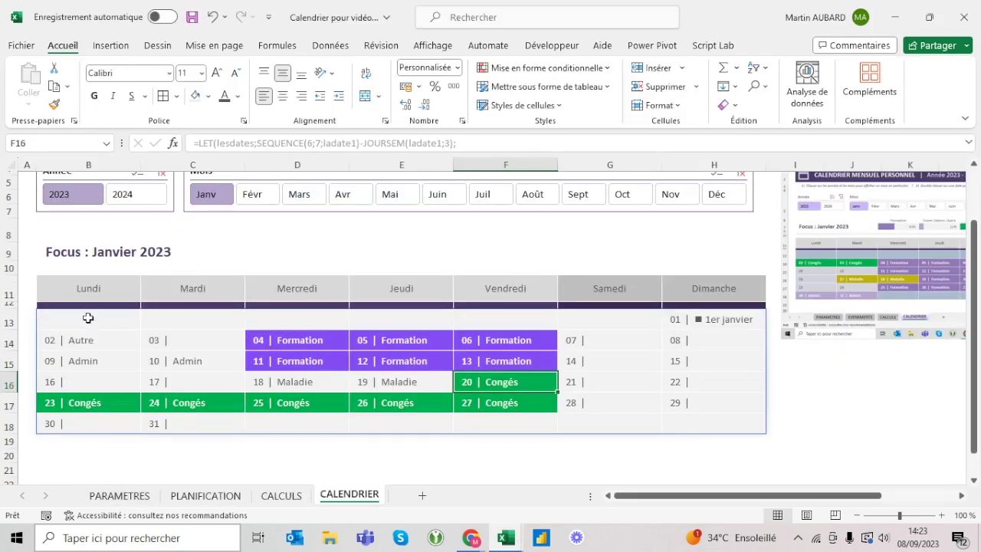
Step: Start a Text that Contains rule for 'Maladie' on the calendar grid
left_click_drag(88, 317, 698, 421)
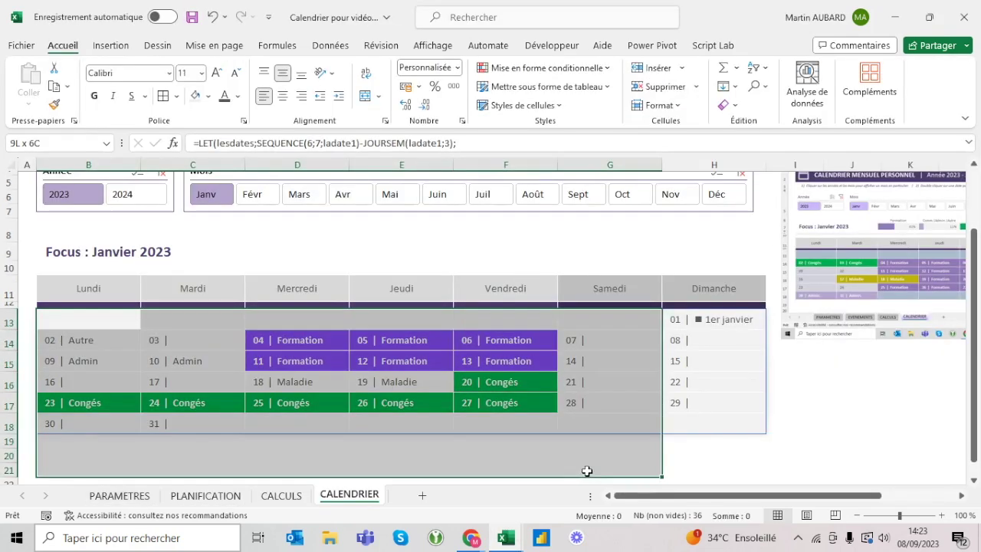
left_click(548, 67)
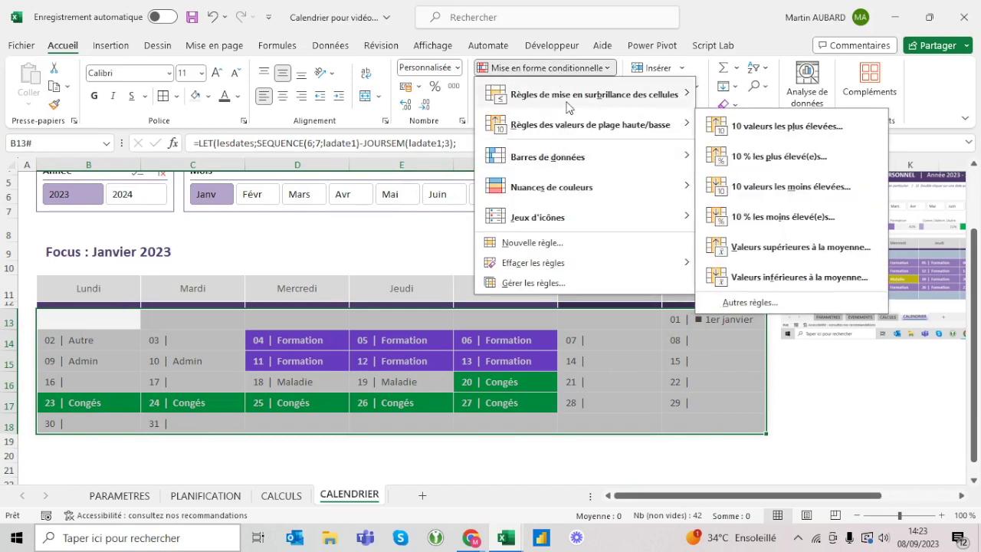
mouse_move(568, 98)
left_click(792, 213)
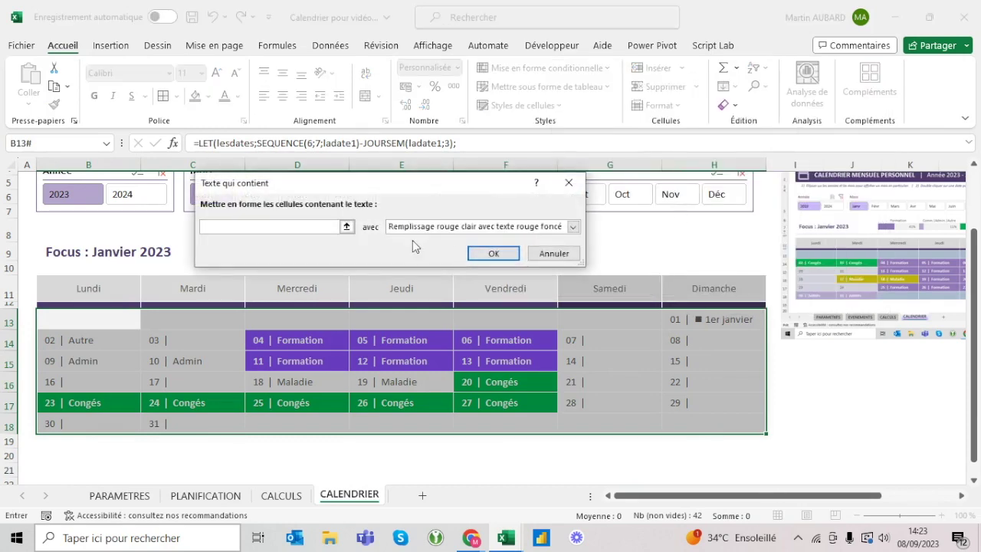
type("Maladie")
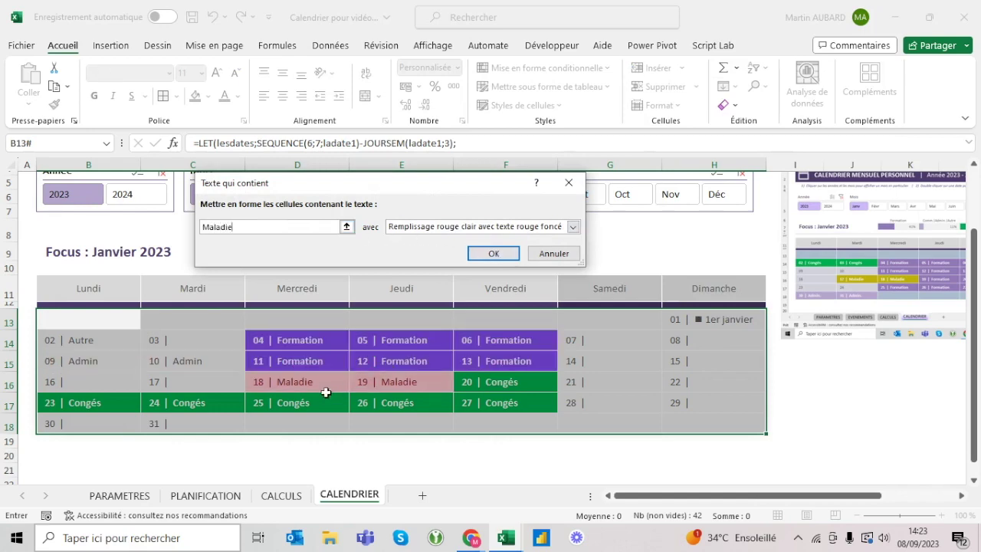
Step: Give Maladie matches an olive fill with bold white text, then inspect the Autre and Admin days
left_click(473, 226)
left_click(467, 295)
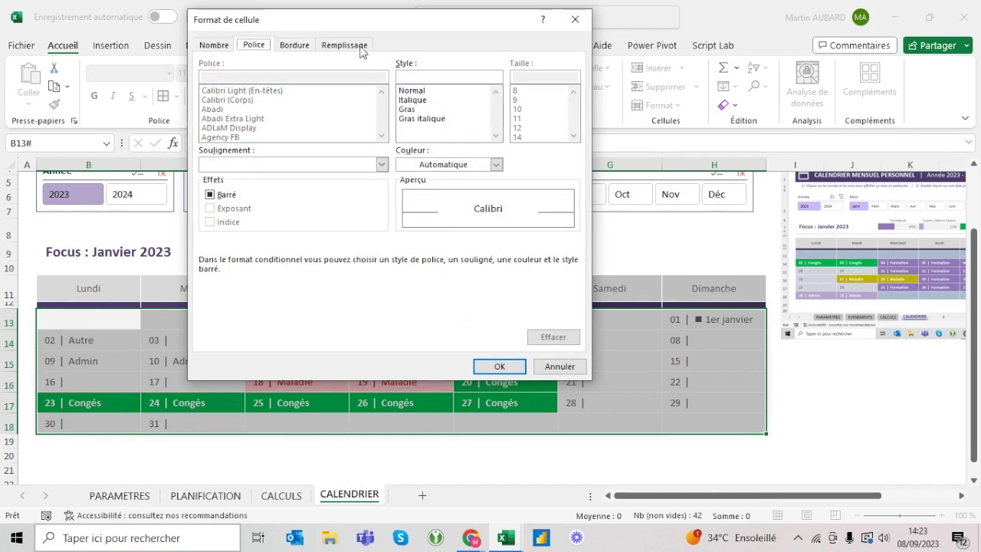
left_click(345, 44)
left_click(303, 153)
left_click(303, 165)
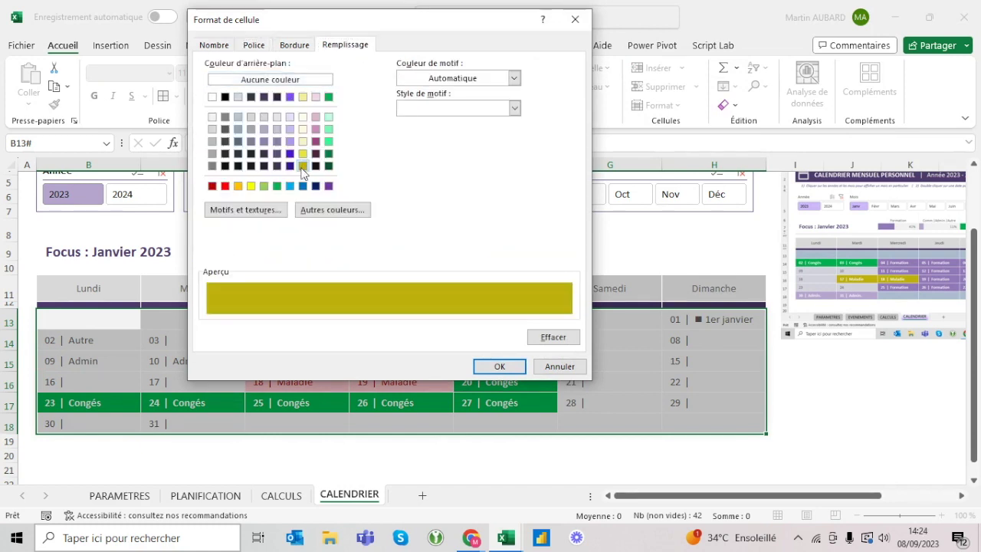
left_click(239, 185)
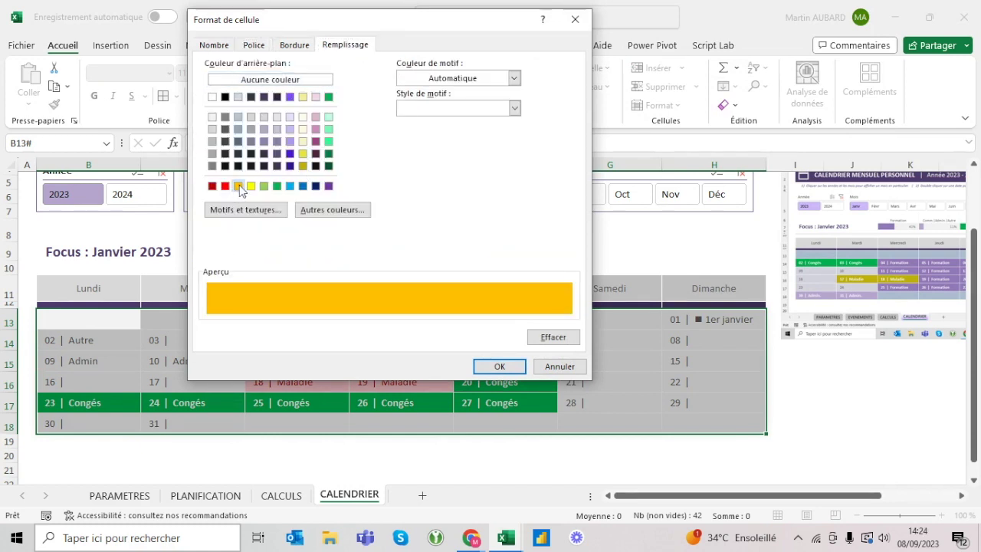
left_click(304, 167)
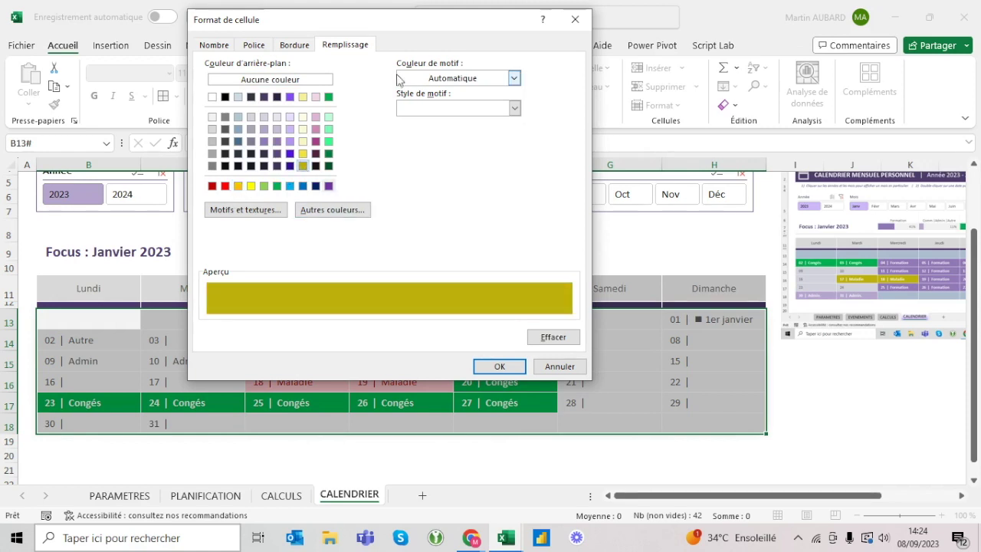
left_click(266, 47)
left_click(422, 109)
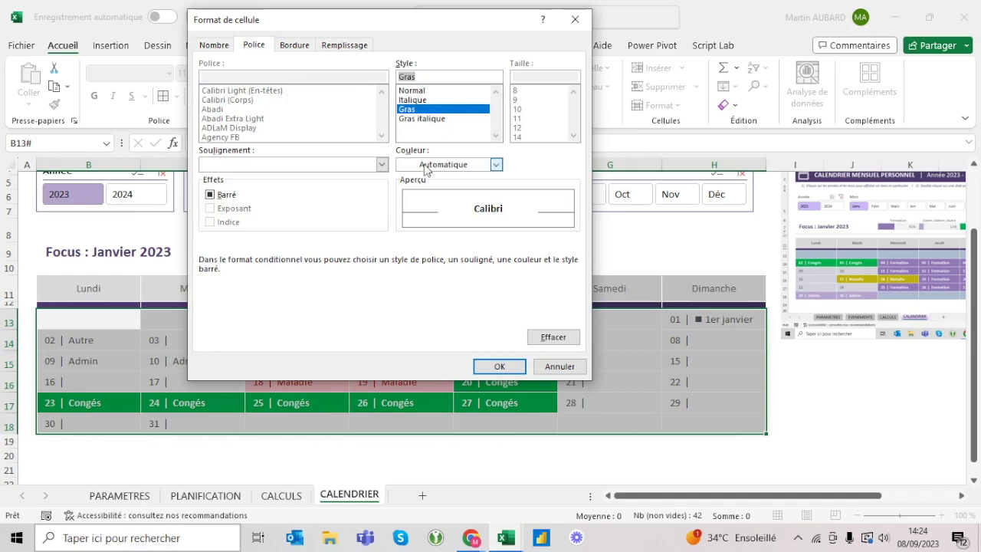
left_click(497, 164)
left_click(406, 227)
left_click(499, 367)
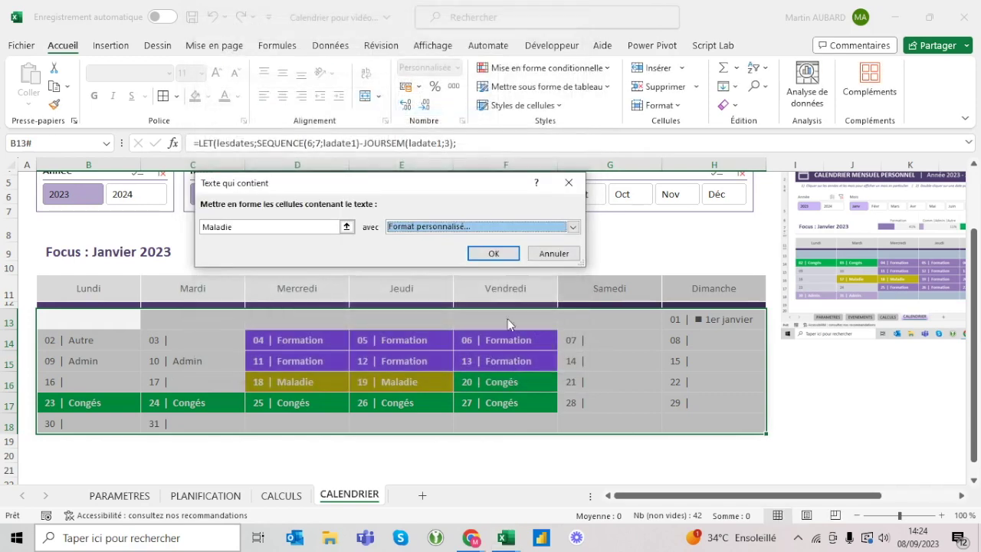
left_click(499, 252)
left_click(381, 324)
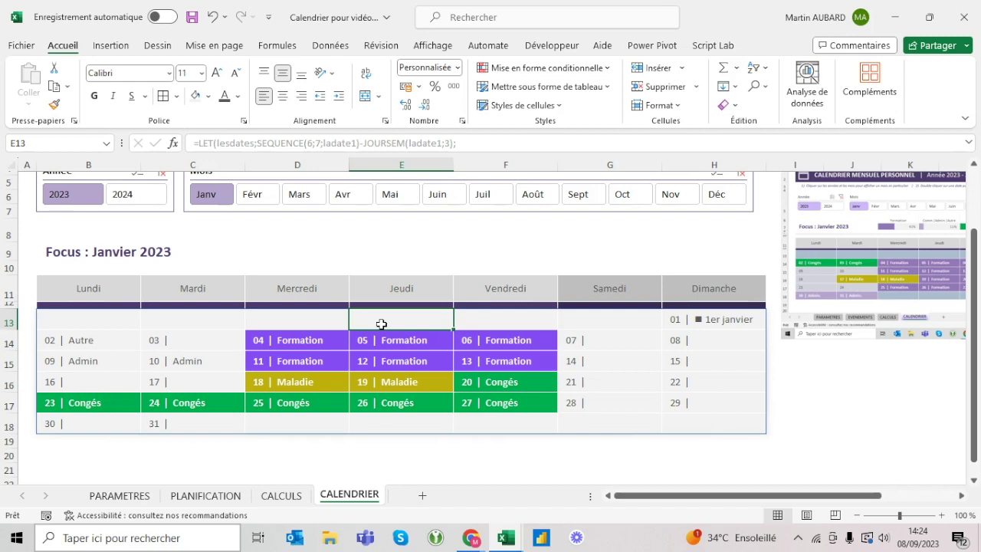
left_click_drag(115, 345, 168, 365)
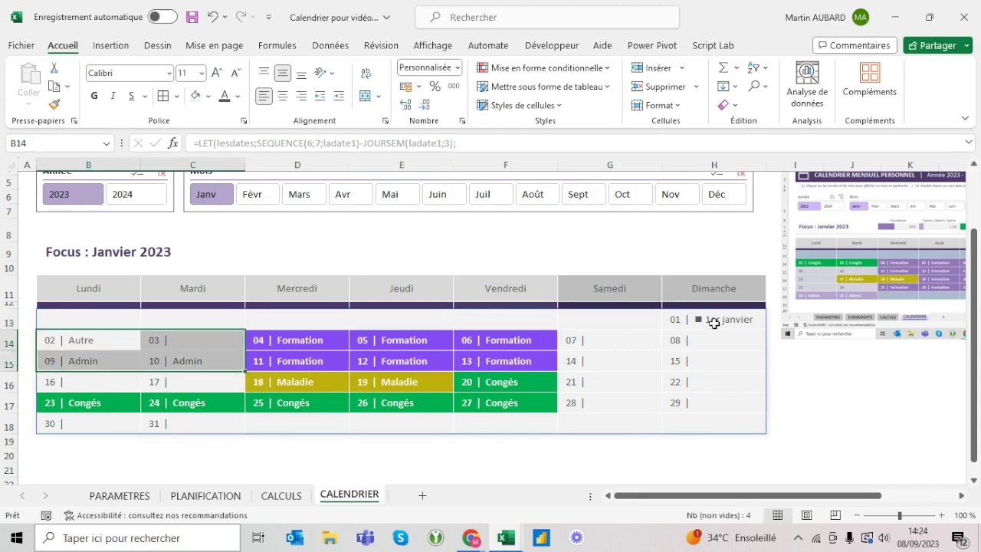
left_click(716, 323)
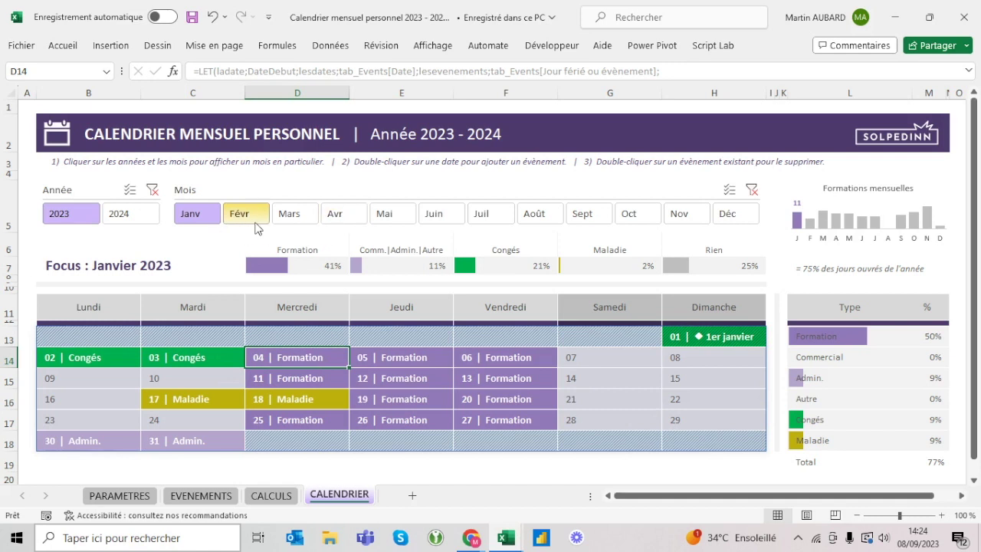
left_click(245, 216)
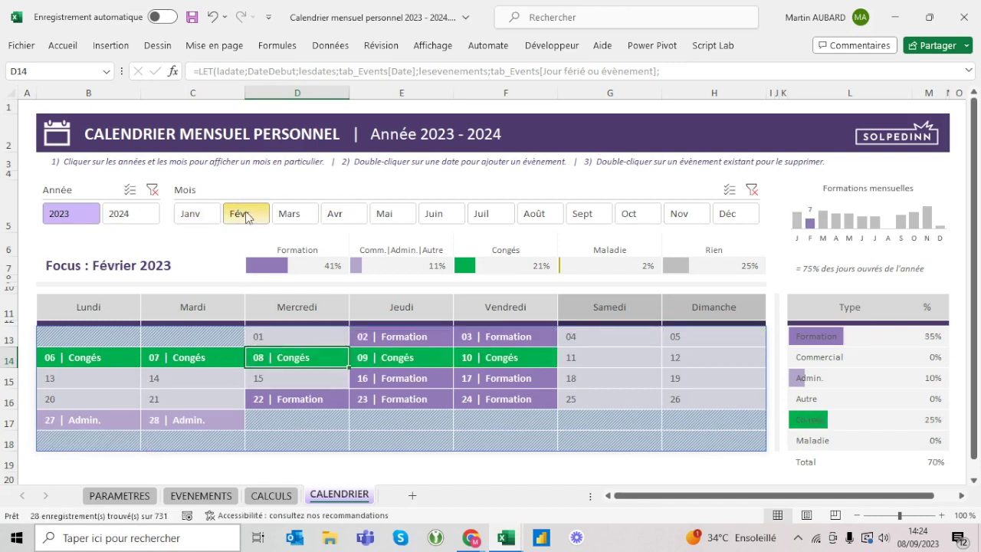
left_click(305, 217)
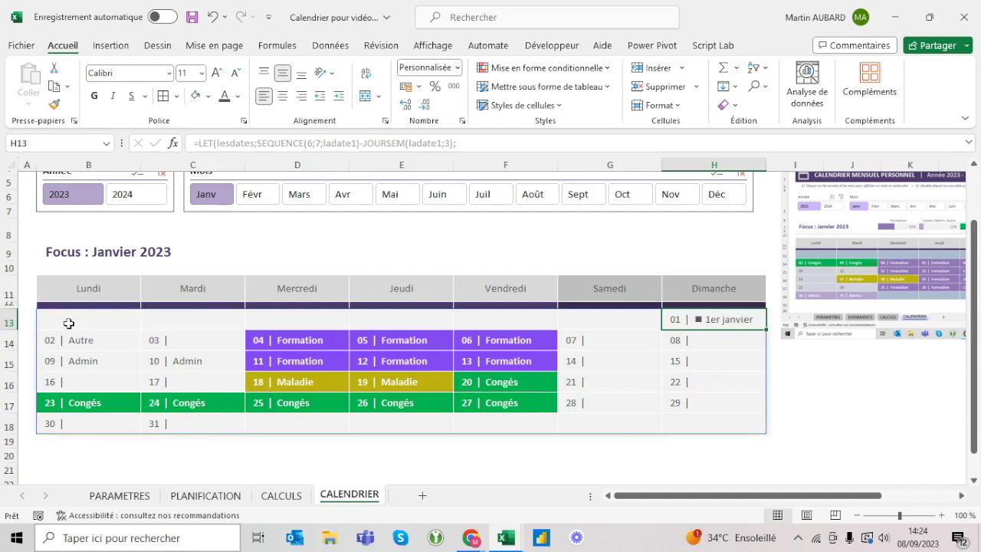
mouse_move(68, 323)
left_mouse_down()
mouse_move(709, 409)
mouse_move(705, 423)
left_mouse_up()
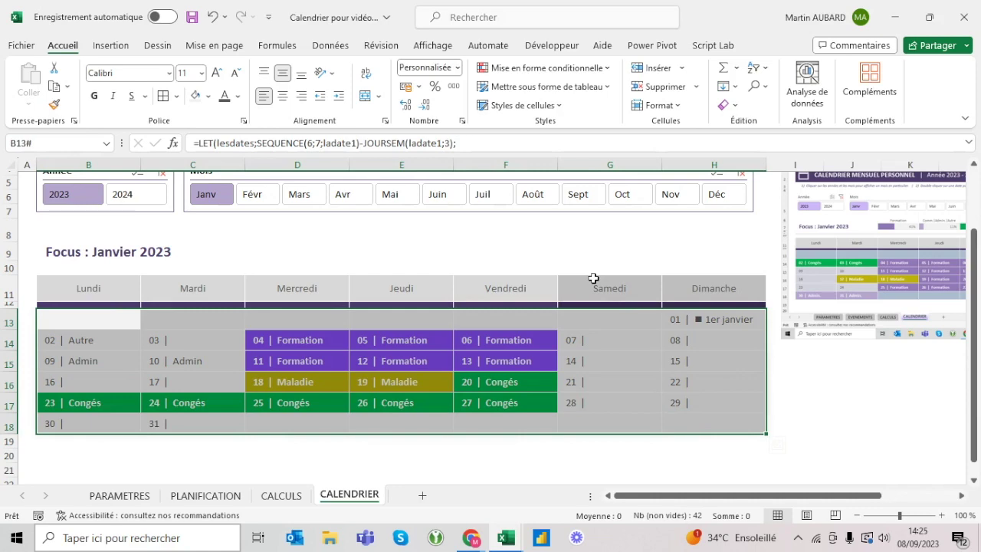
left_click(213, 499)
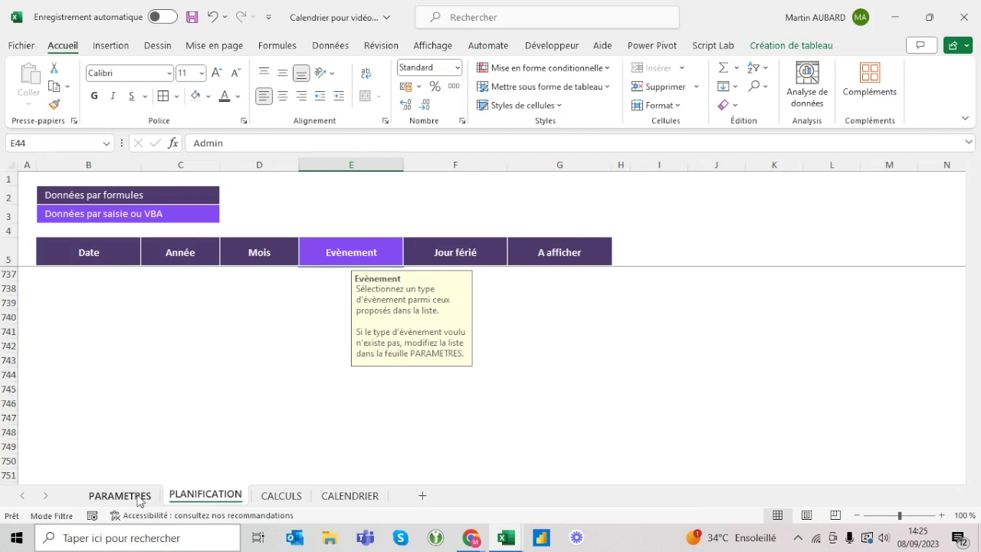
left_click(120, 496)
left_click(206, 496)
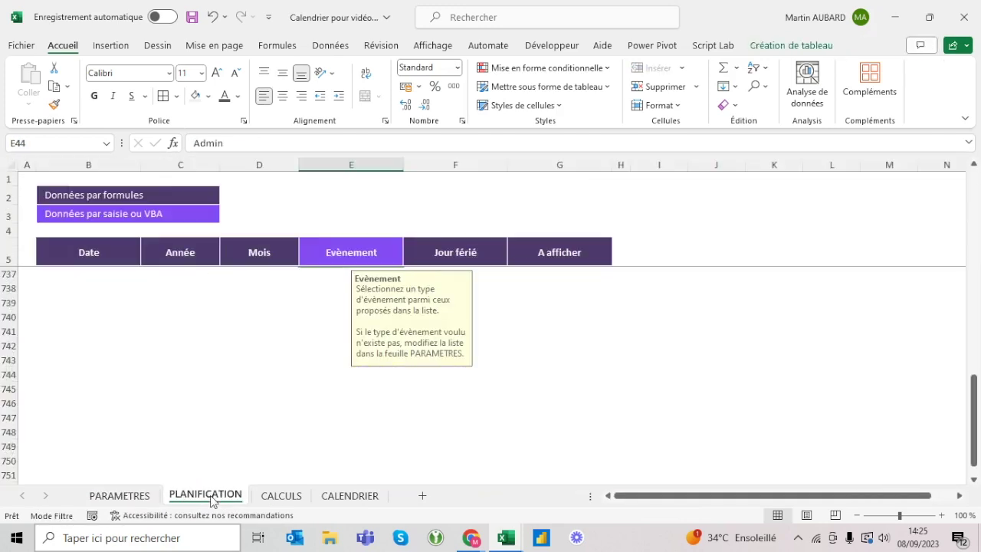
left_click(306, 207)
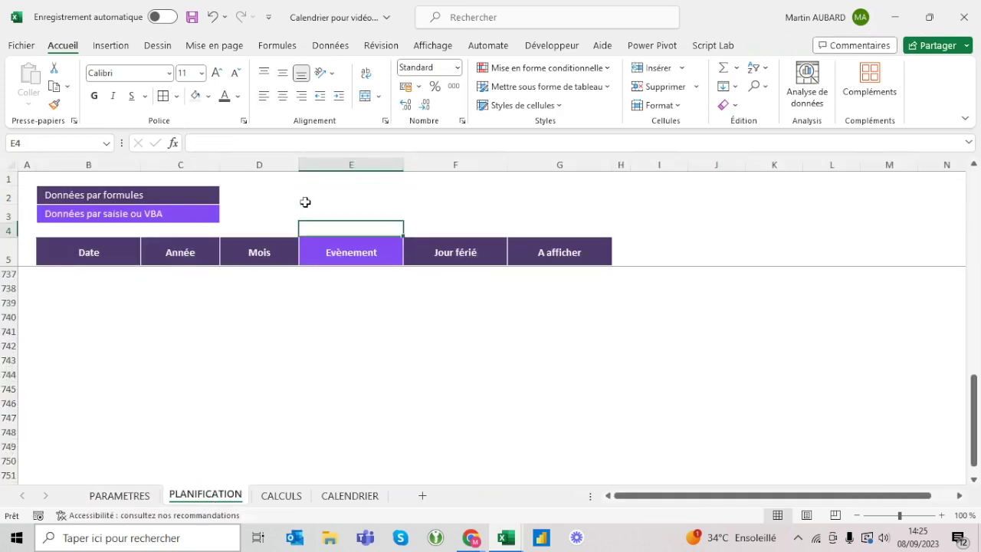
key("Down")
key("Down")
key("Down")
left_click(539, 270)
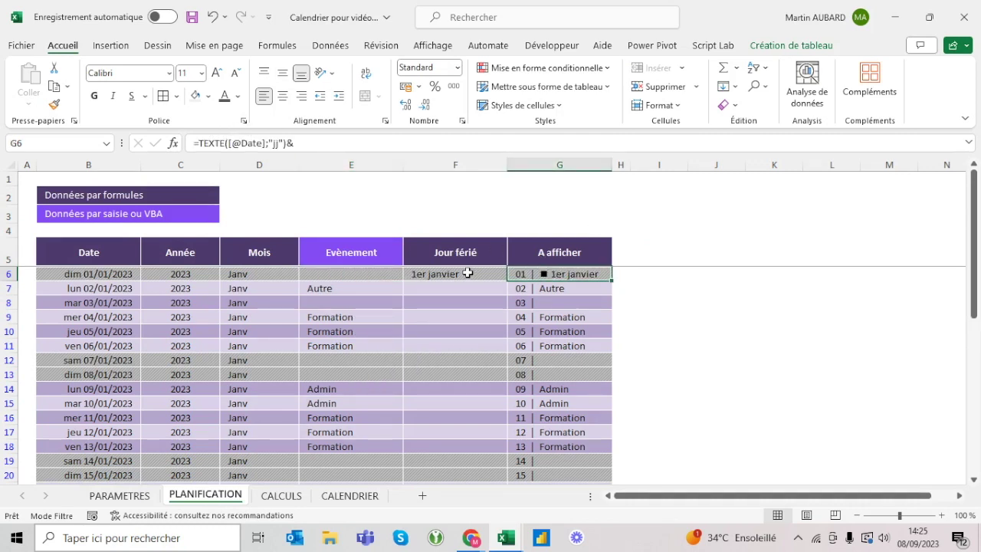
left_click(468, 272)
key("Right")
left_click_drag(415, 158, 415, 216)
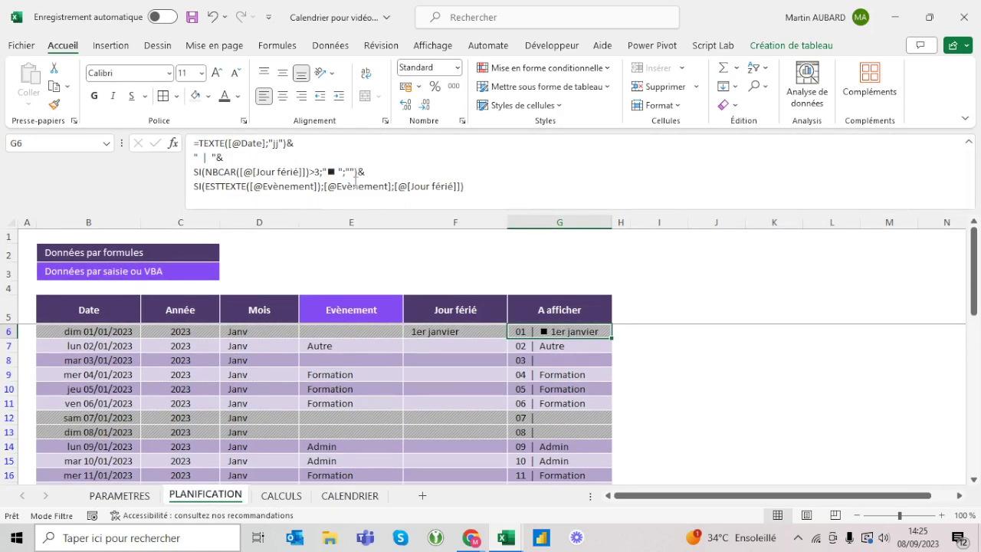
left_click(335, 170)
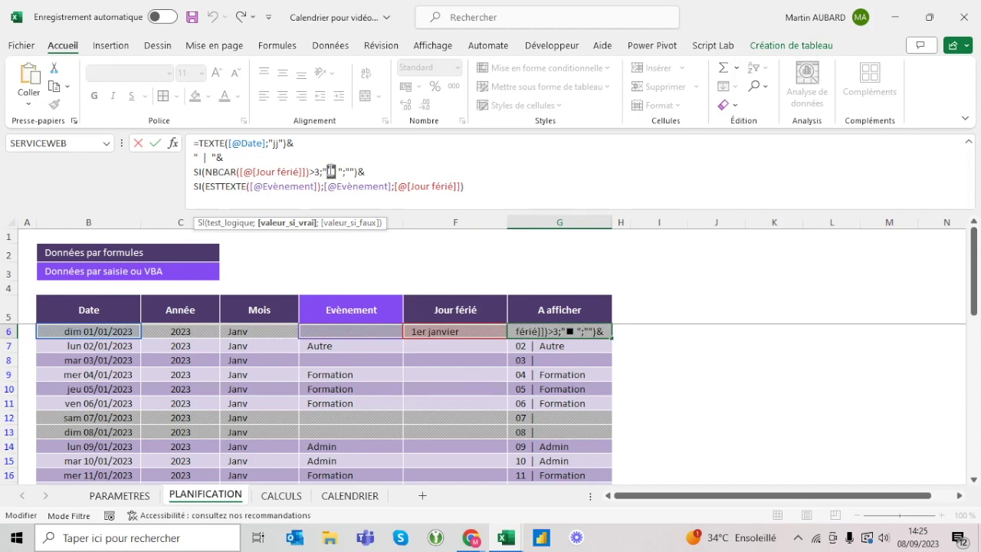
key("Return")
left_click_drag(334, 214, 335, 156)
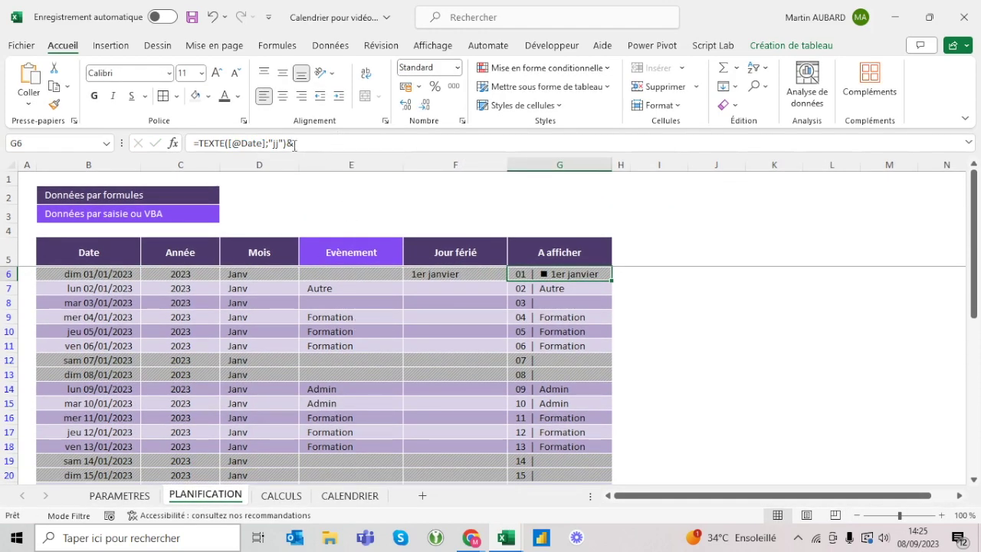
double_click(317, 144)
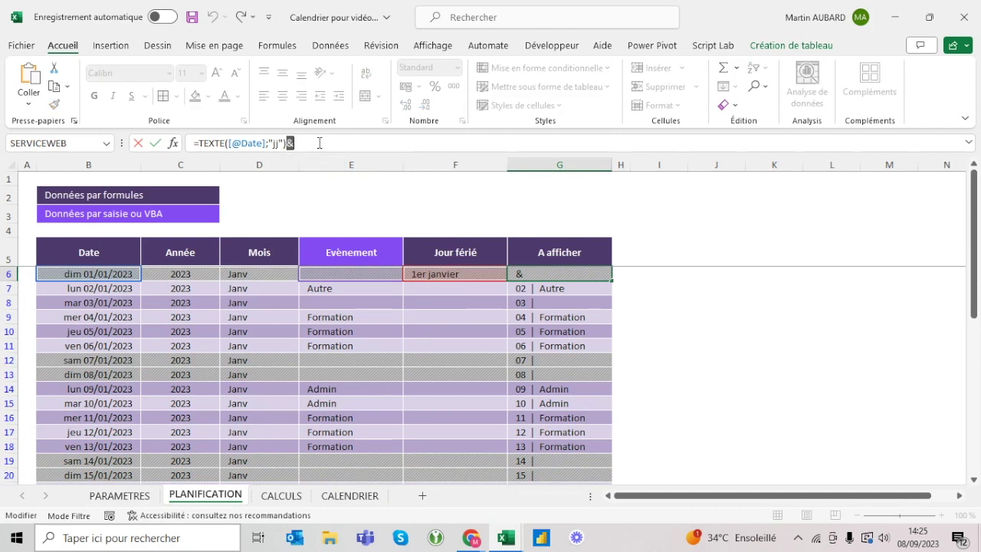
key("Escape")
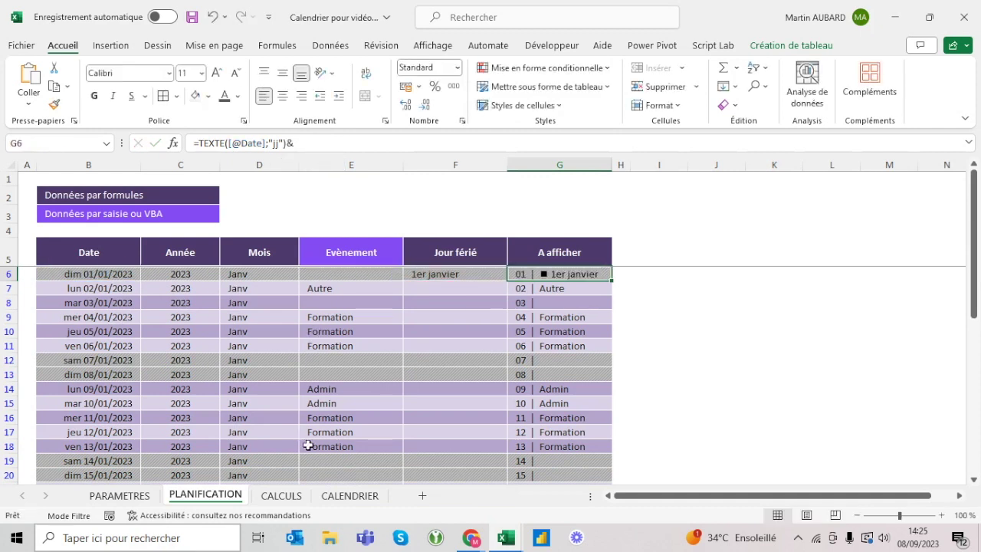
left_click(360, 496)
Step: Start a 'Text that contains' highlight rule on the calendar for cells containing ■
left_click(458, 69)
left_click(458, 69)
left_click(513, 69)
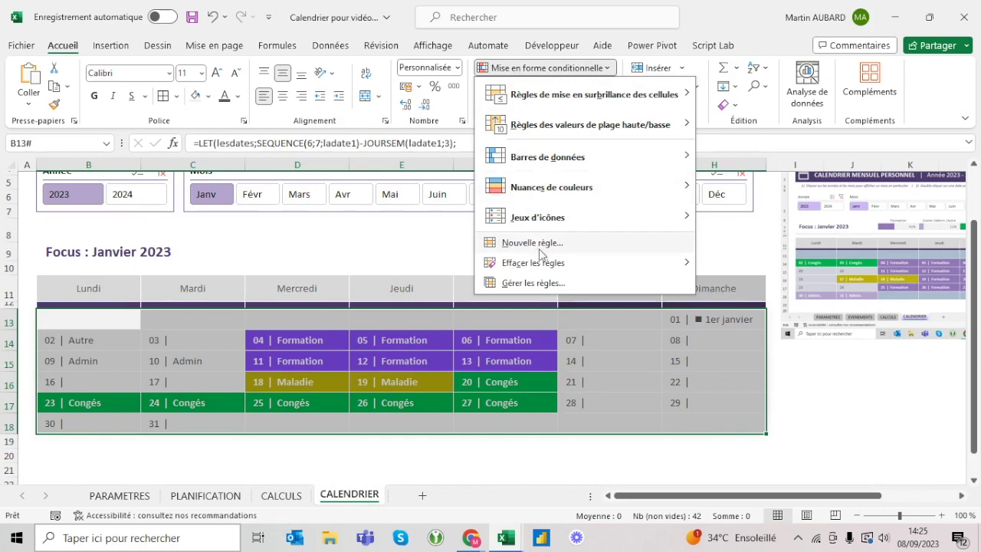
mouse_move(626, 87)
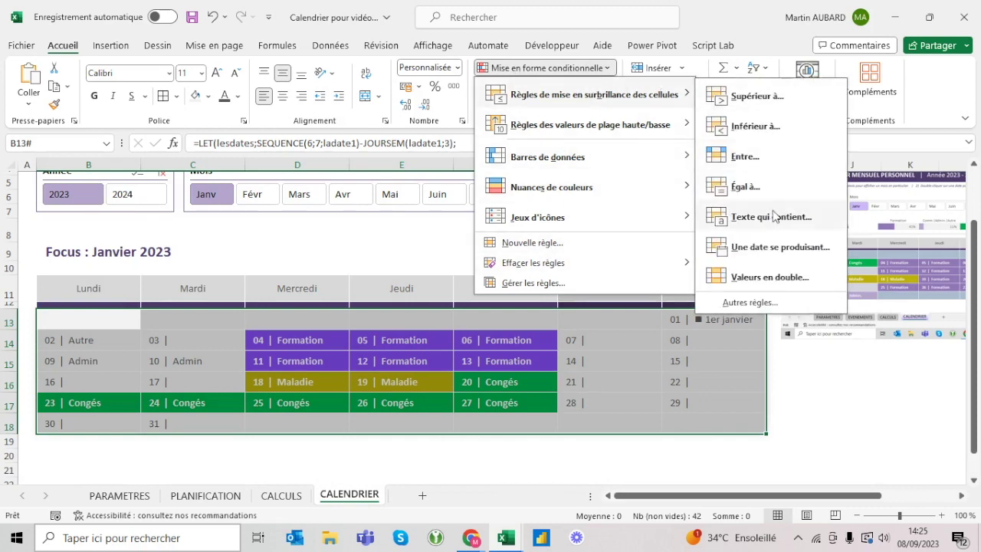
left_click(770, 217)
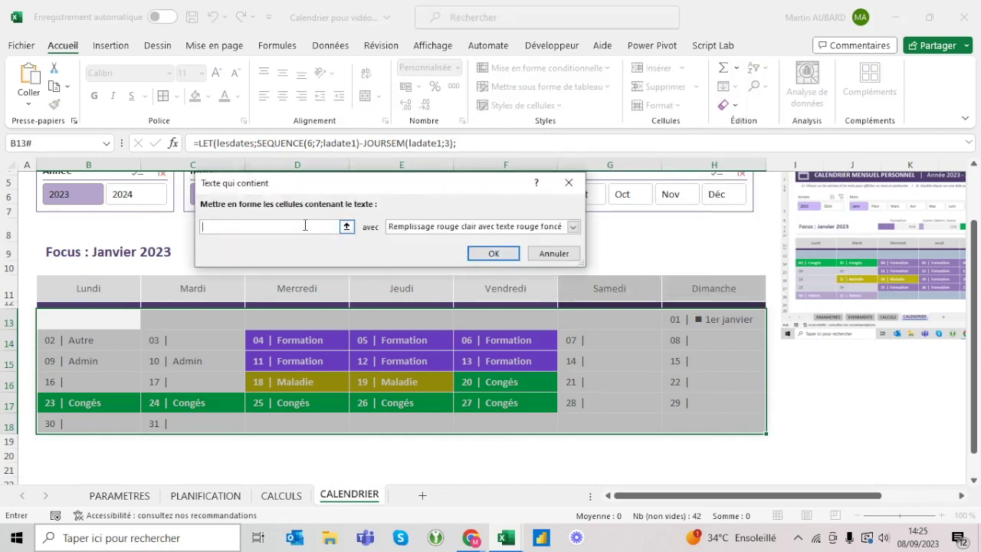
type("■")
Step: Give the ■ rule a custom format of pink fill with bold white text
left_click(451, 227)
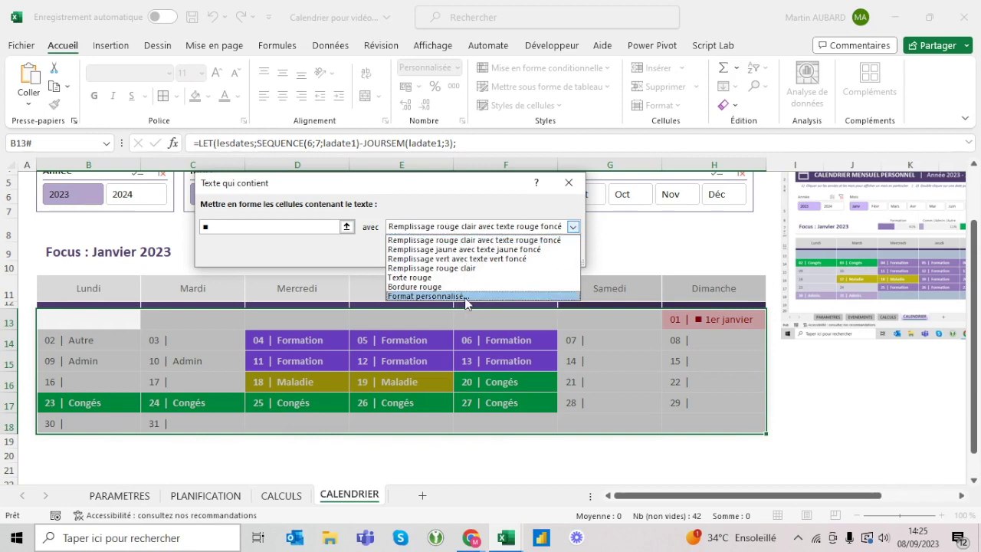
left_click(465, 296)
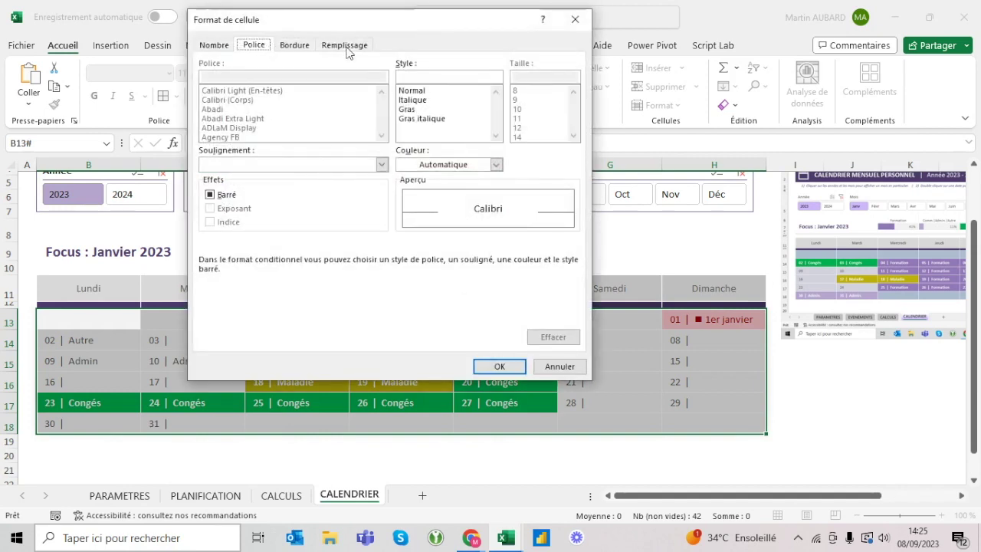
left_click(350, 45)
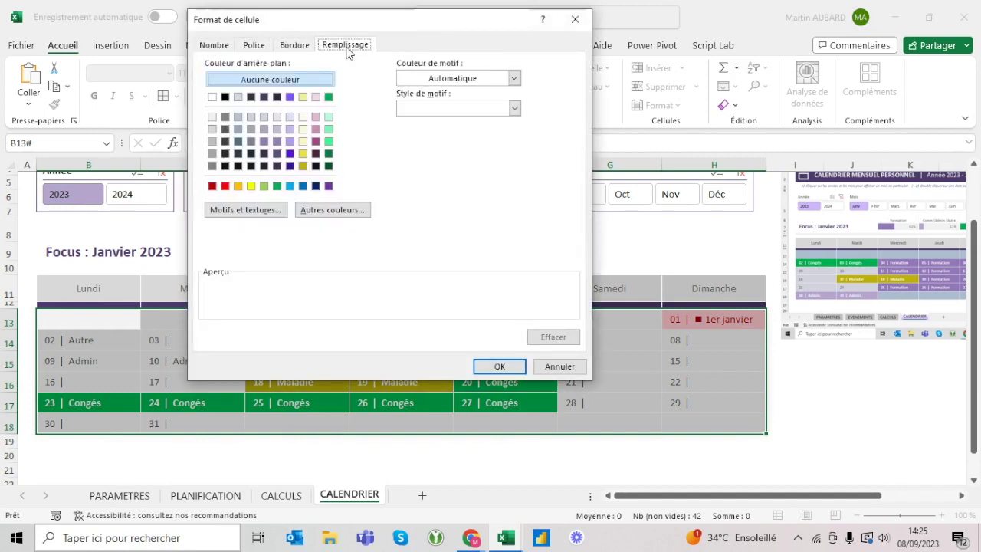
left_click(315, 130)
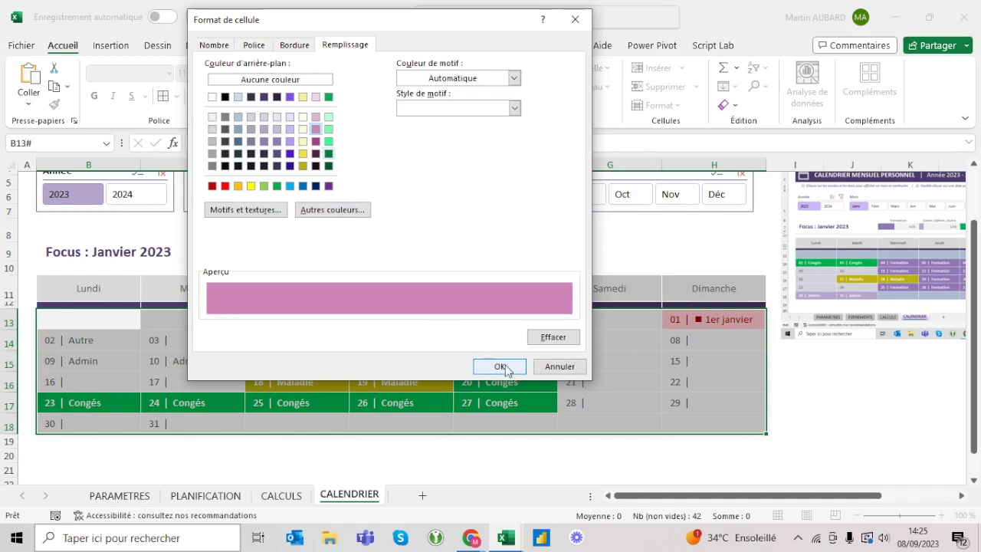
left_click(260, 47)
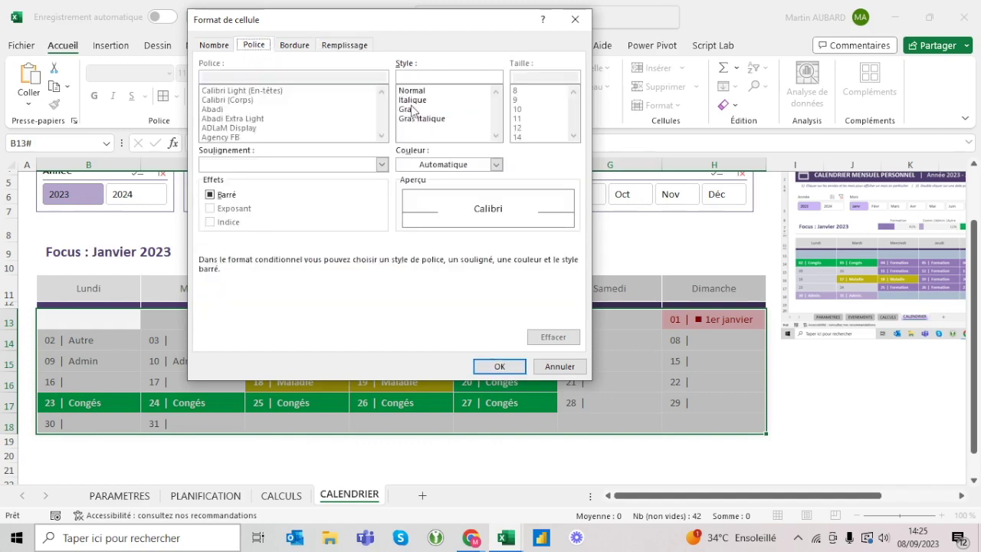
left_click(412, 109)
left_click(496, 165)
left_click(409, 221)
left_click(499, 366)
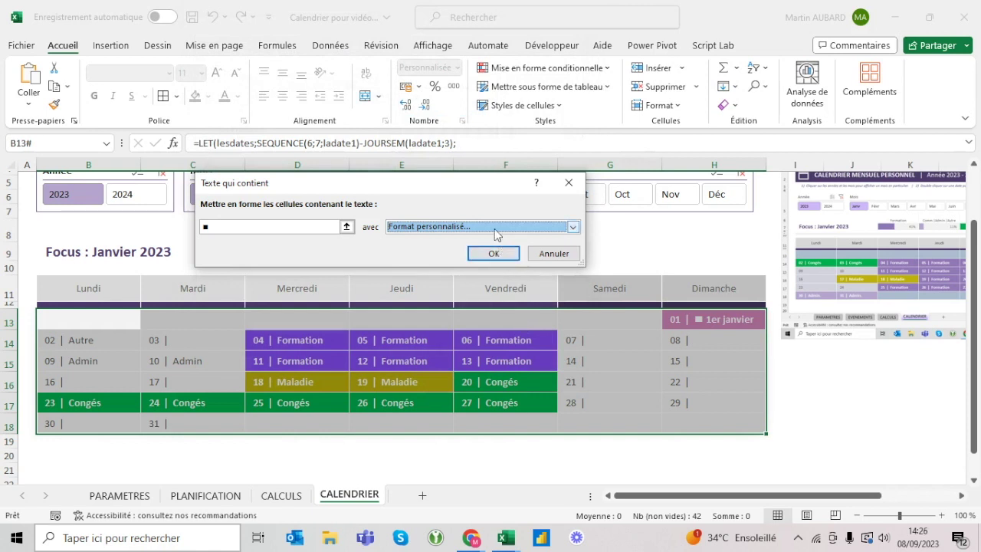
Step: Switch the rule's fill to dark green, apply it, and check the 1er janvier cell
left_click(573, 228)
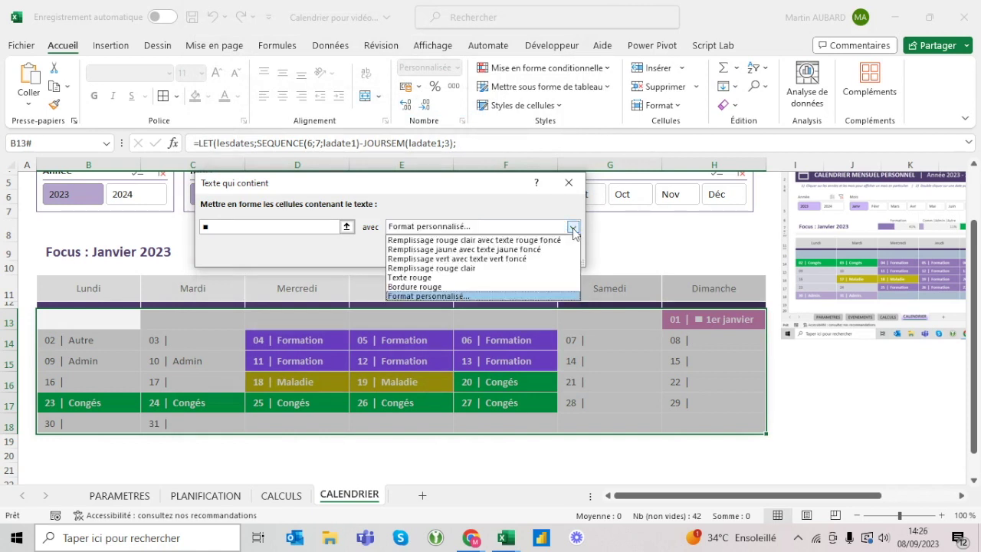
left_click(503, 296)
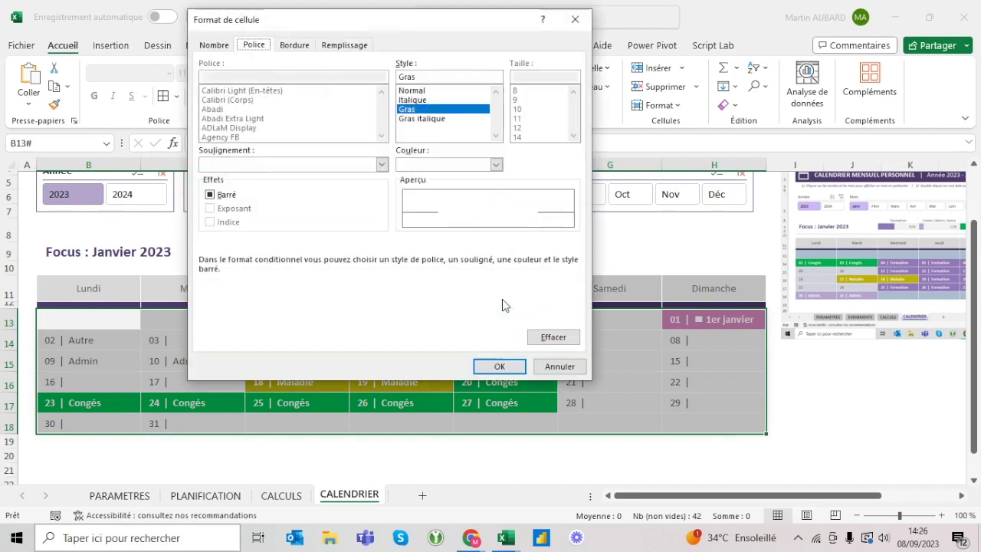
left_click(364, 48)
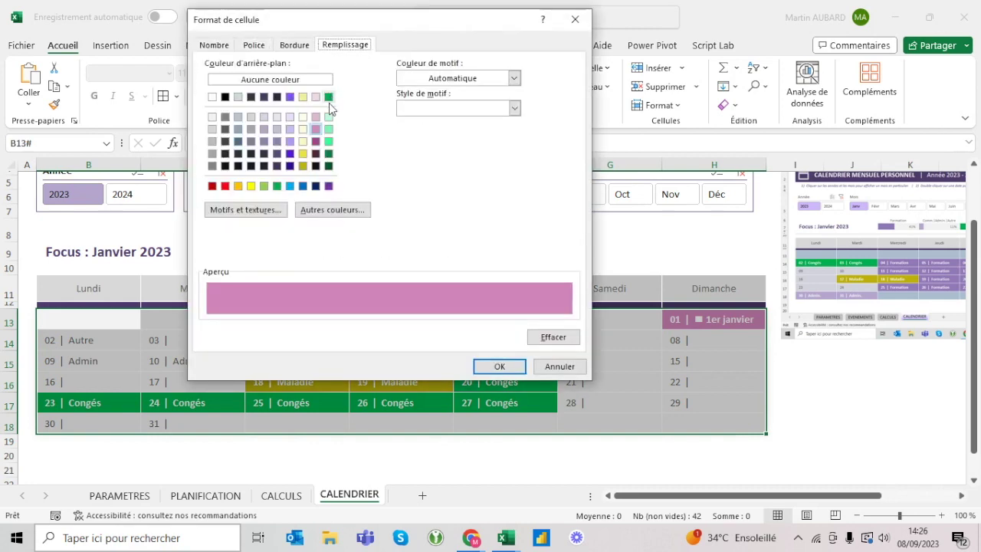
left_click(329, 154)
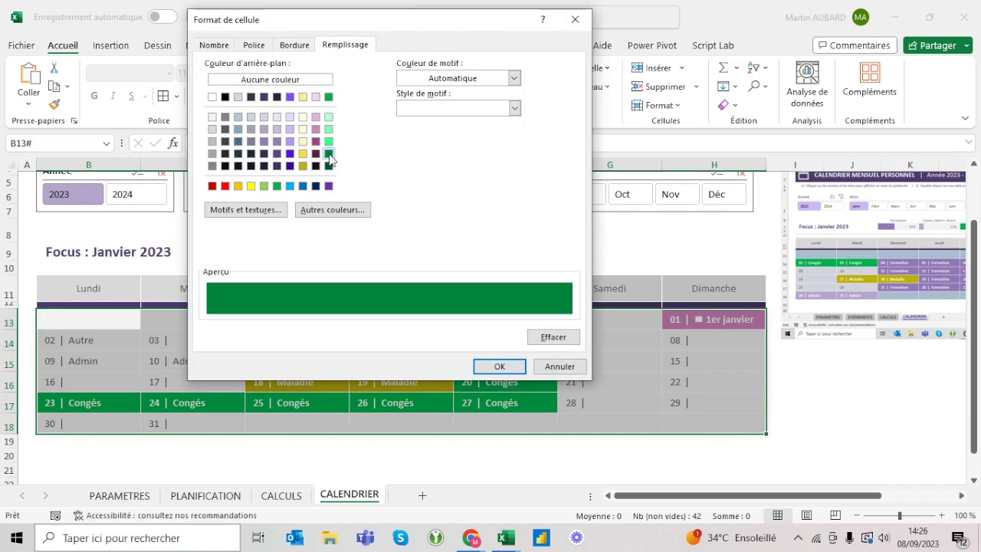
left_click(503, 365)
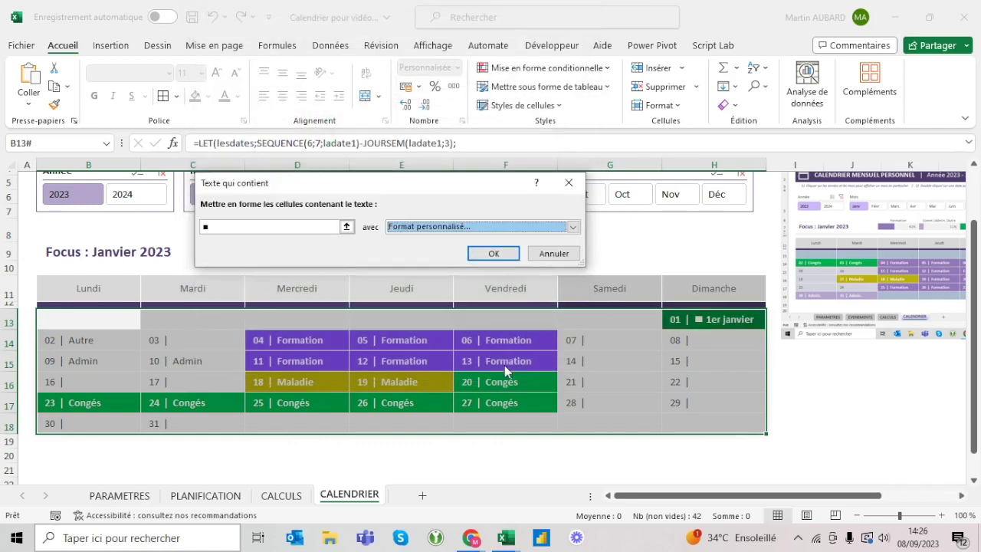
left_click(494, 253)
left_click(431, 339)
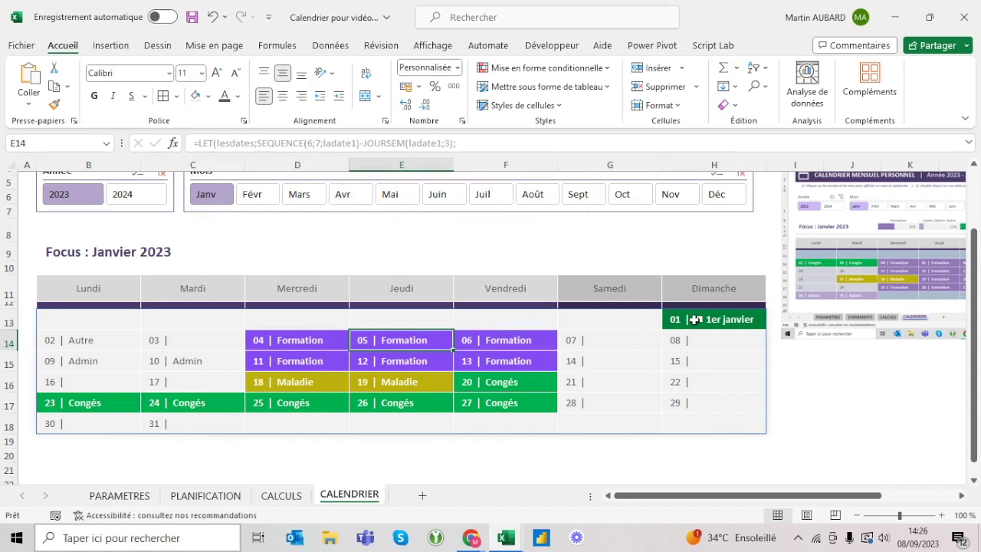
left_click(695, 319)
Step: Select cell B13 and open the ■ rule in the rules manager, then back out
left_click(601, 313)
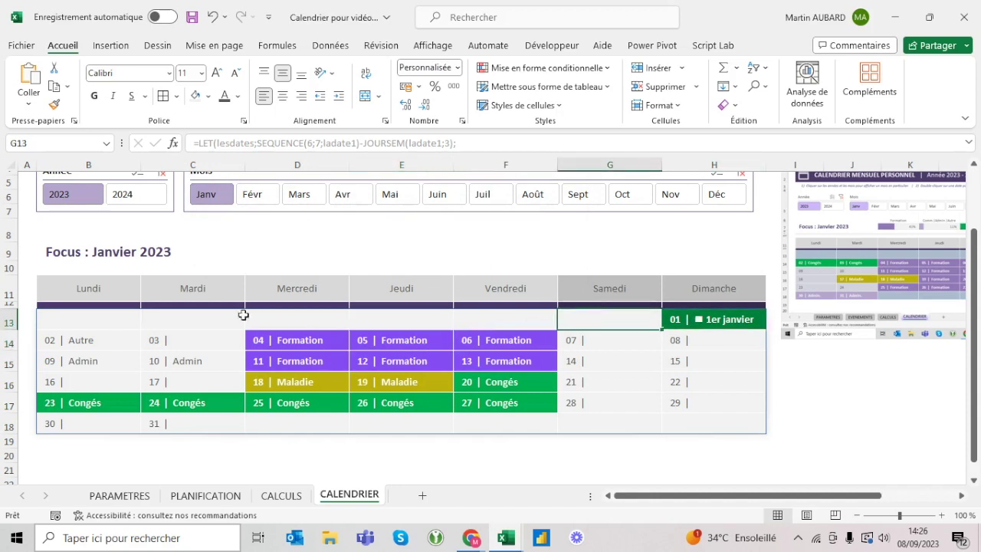
left_click(107, 320)
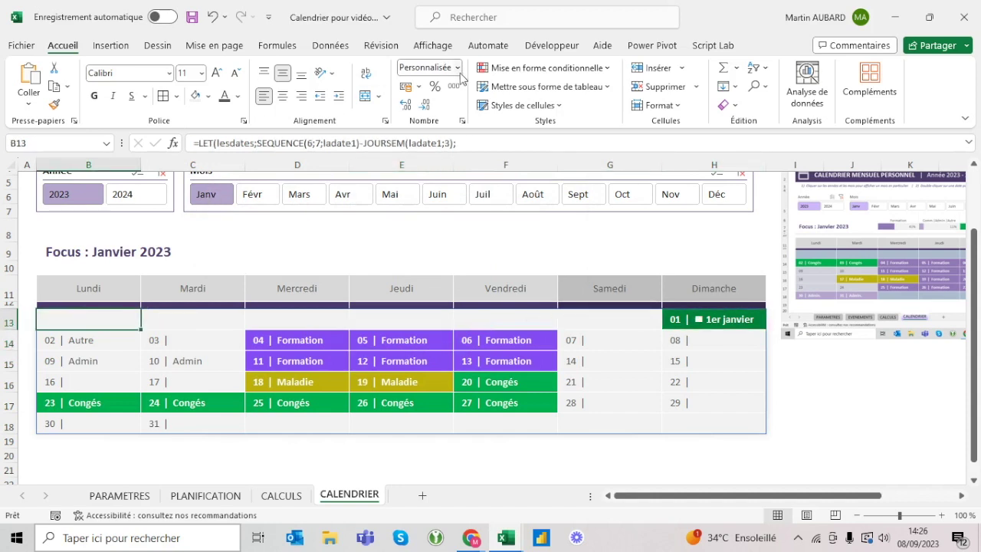
left_click(571, 72)
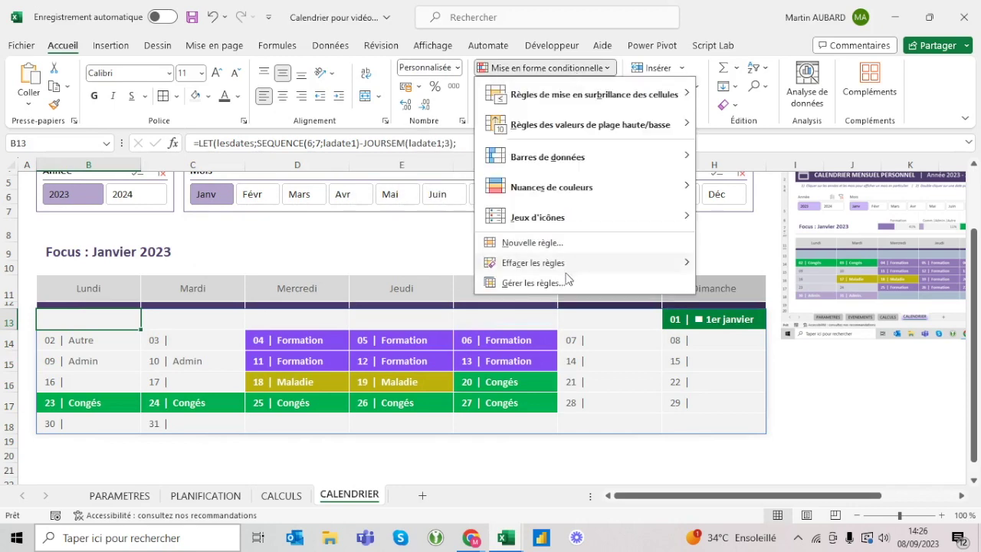
left_click(565, 281)
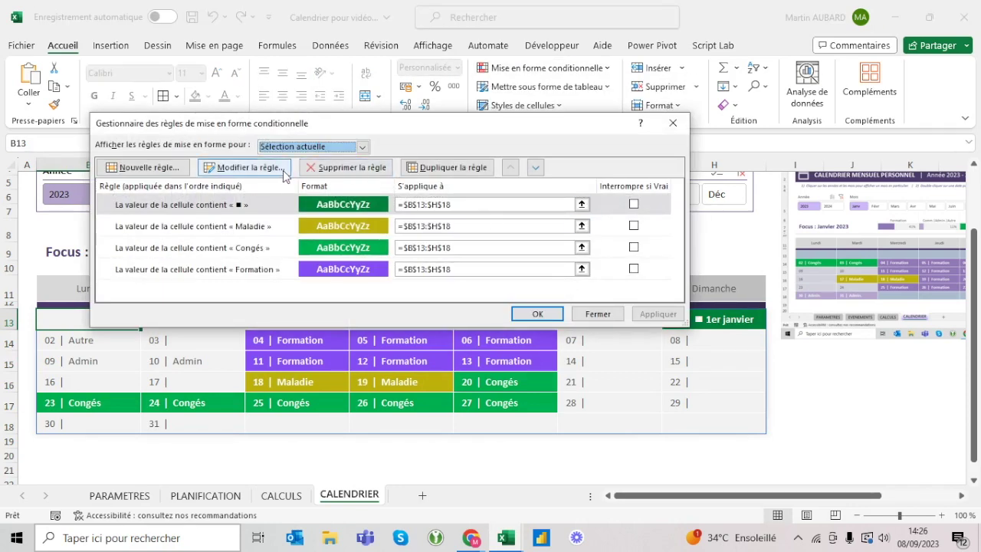
left_click(281, 176)
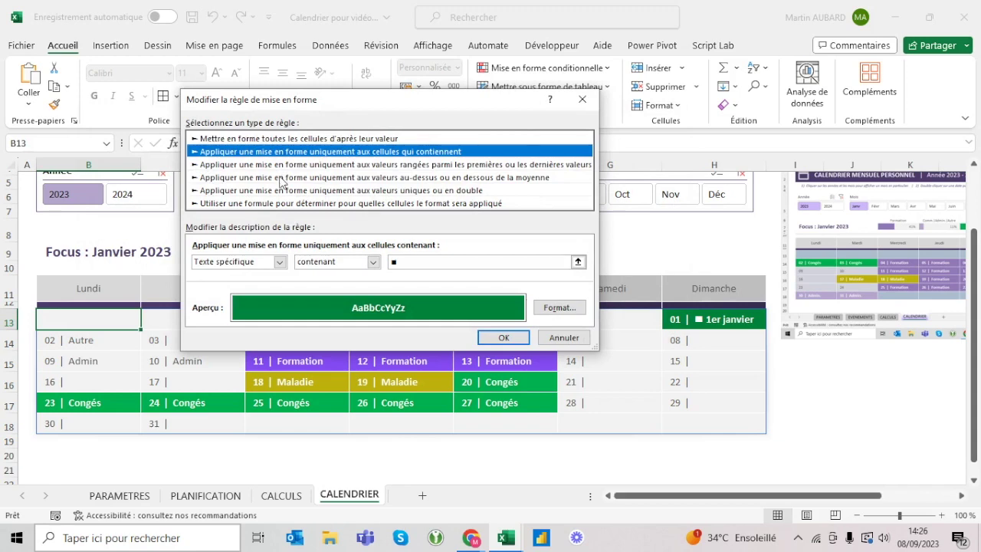
key("Escape")
key("Escape")
Step: Edit the ■ holiday rule to use a light green fill and apply it
left_click(542, 71)
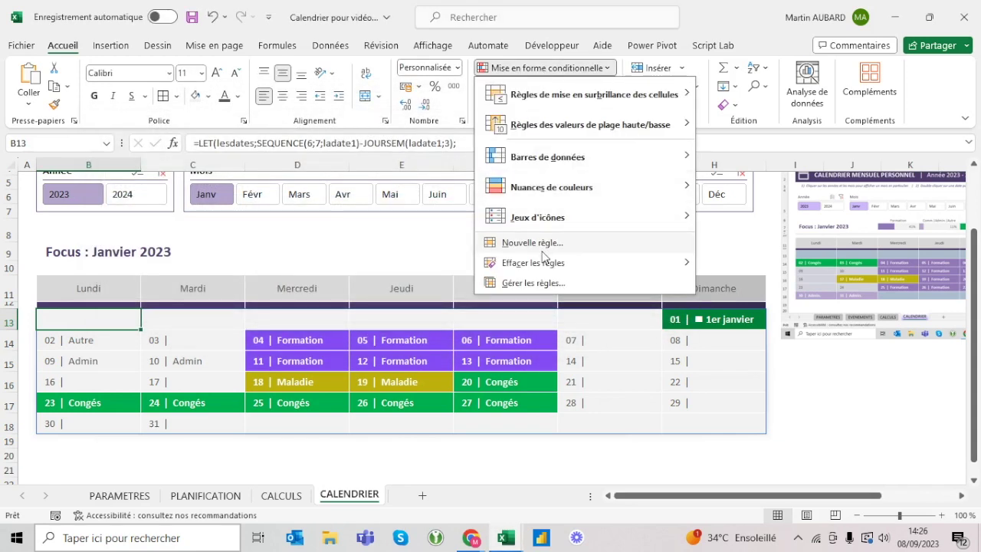
left_click(538, 288)
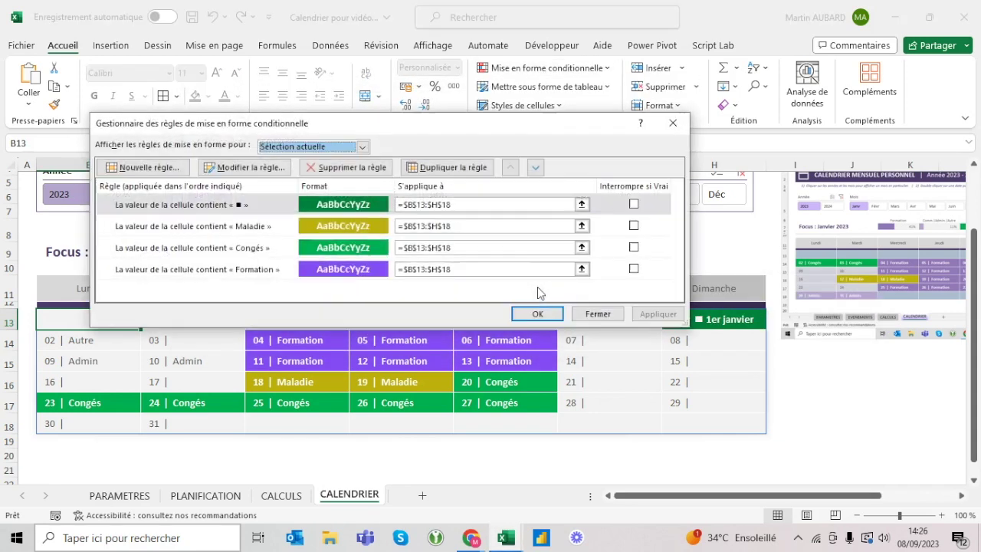
left_click(244, 167)
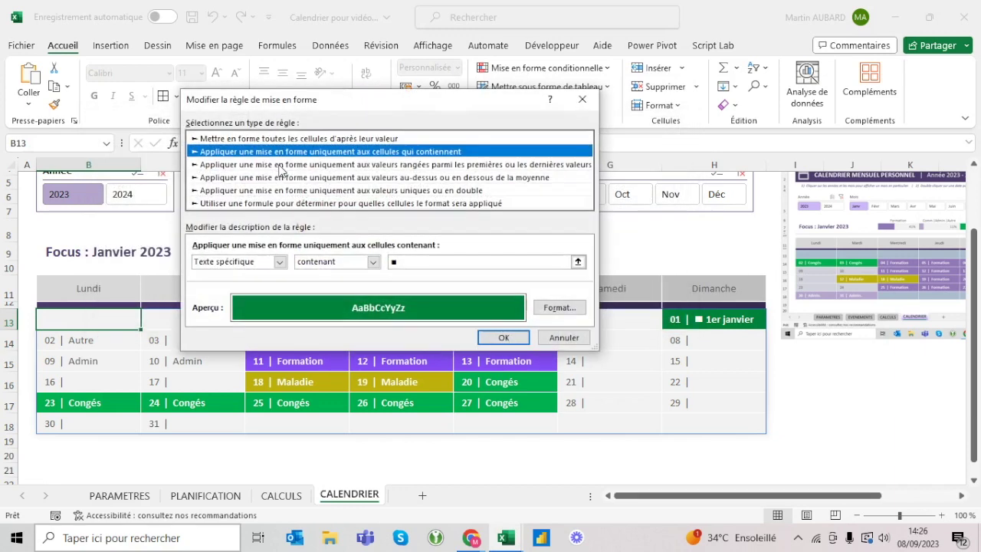
left_click(559, 307)
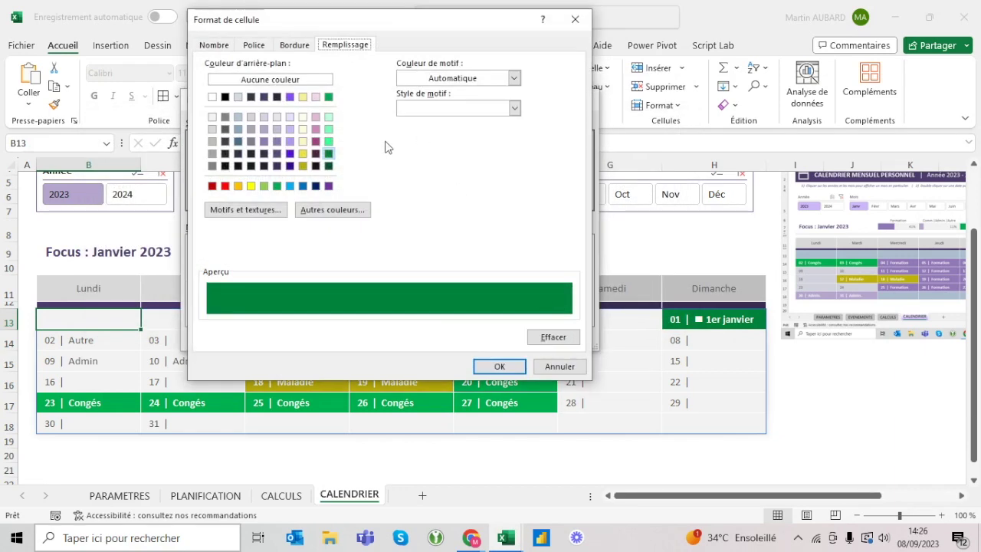
left_click(328, 141)
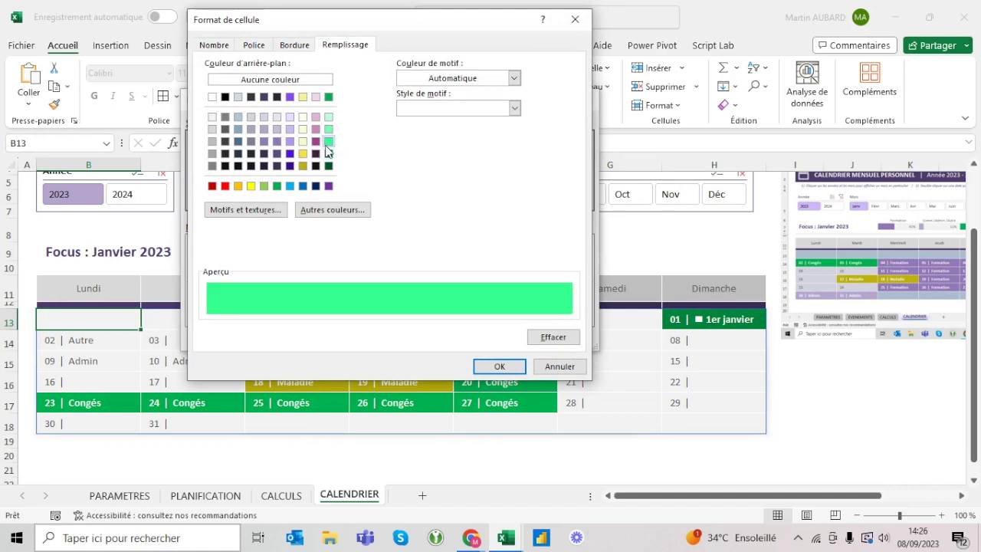
left_click(499, 367)
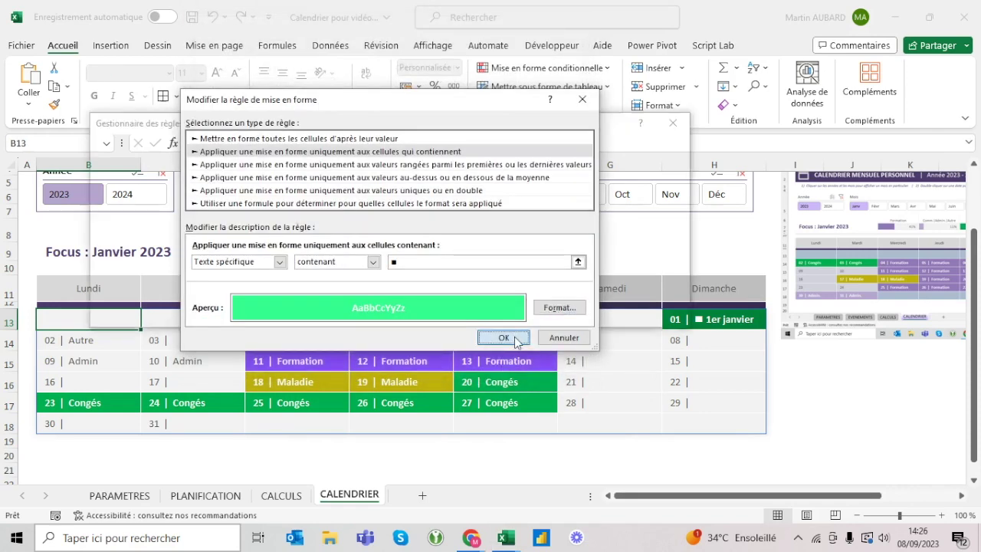
left_click(521, 336)
left_click(526, 315)
left_click(449, 347)
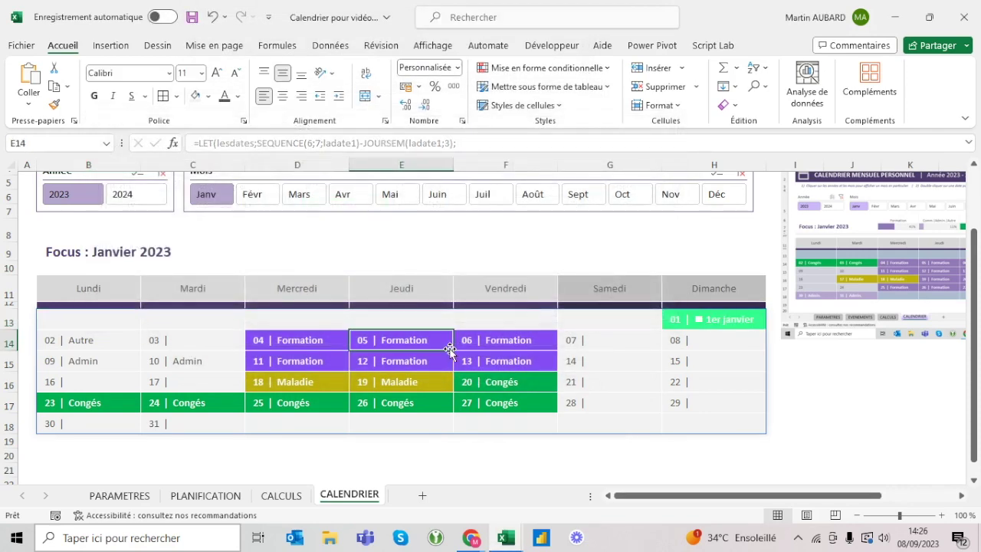
Step: Re-edit the ■ rule to use the green theme colour fill and apply it
left_click(510, 67)
left_click(521, 283)
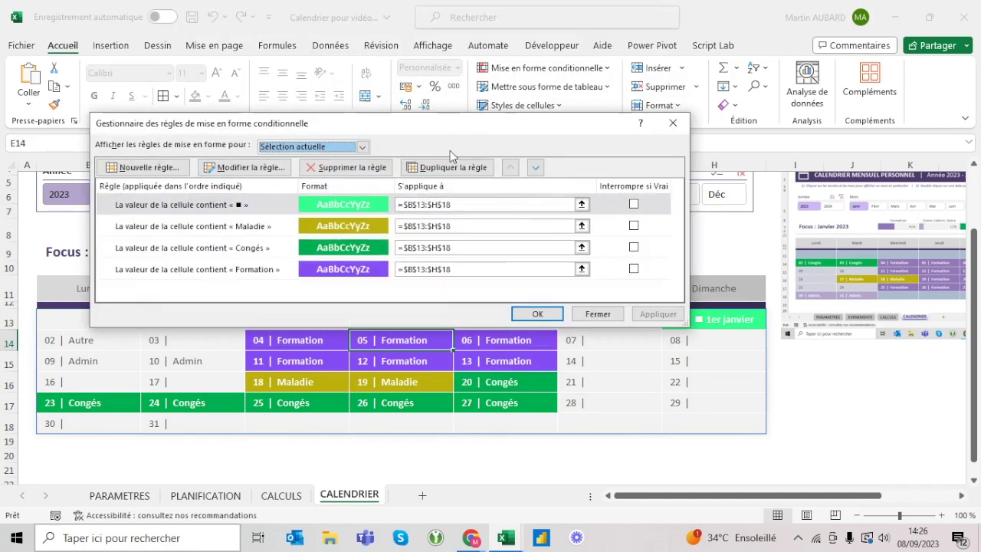
left_click(253, 167)
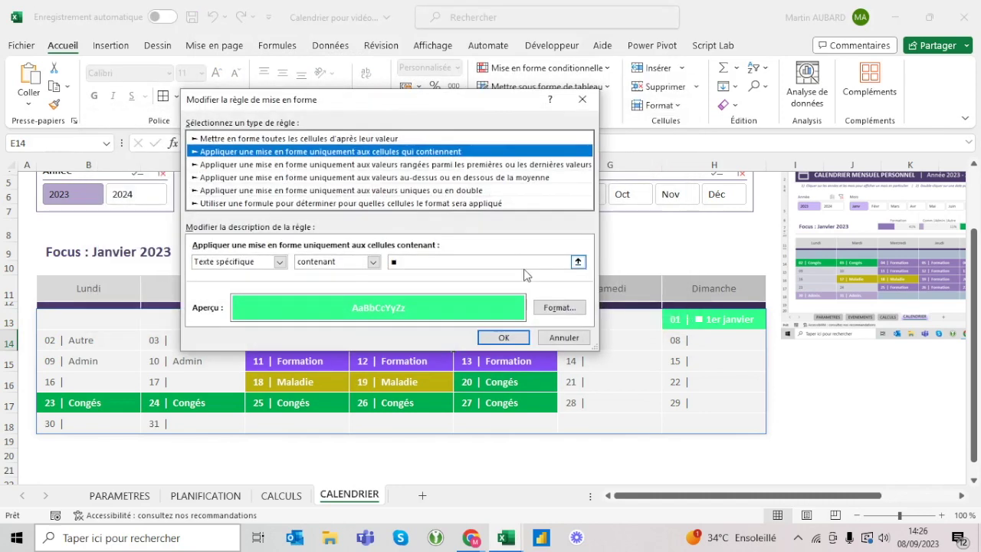
left_click(551, 308)
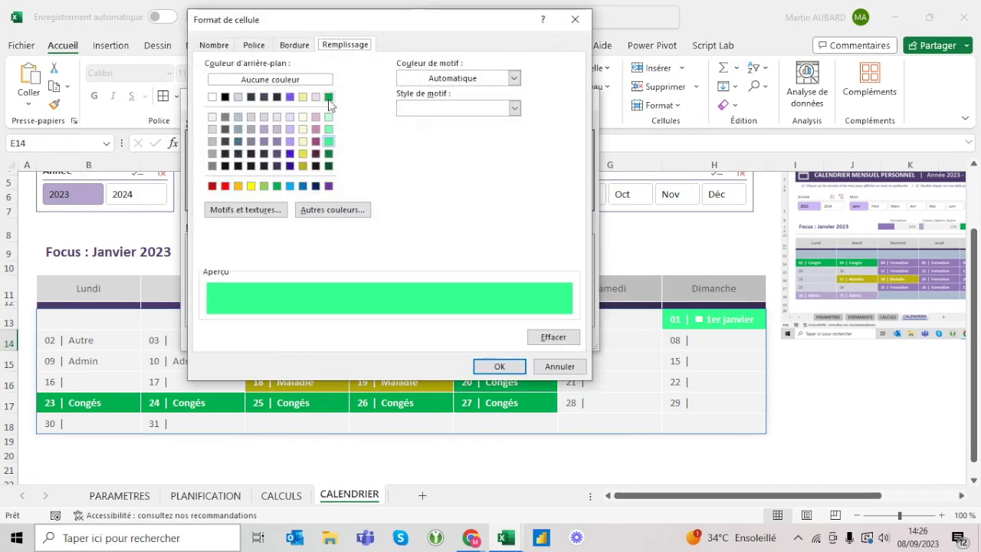
left_click(329, 98)
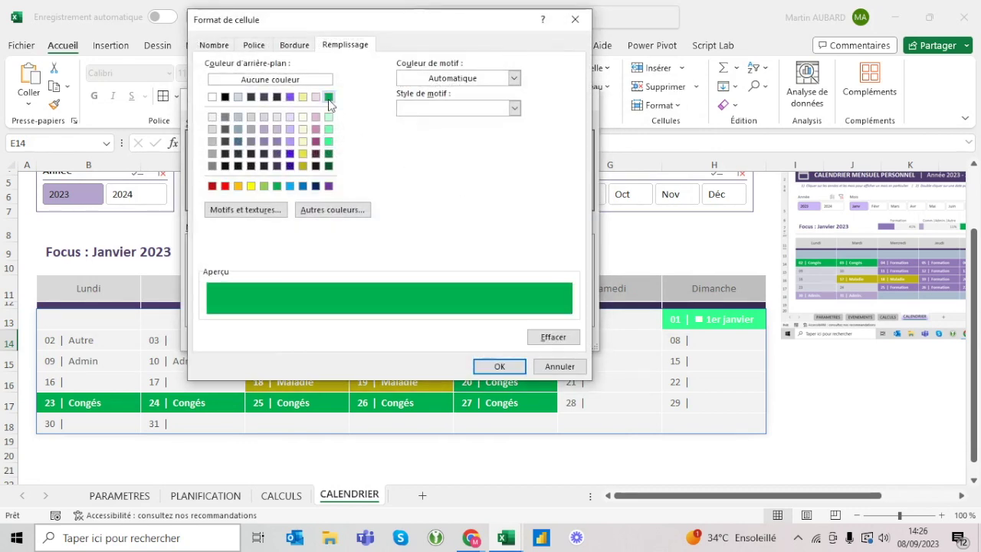
left_click(496, 368)
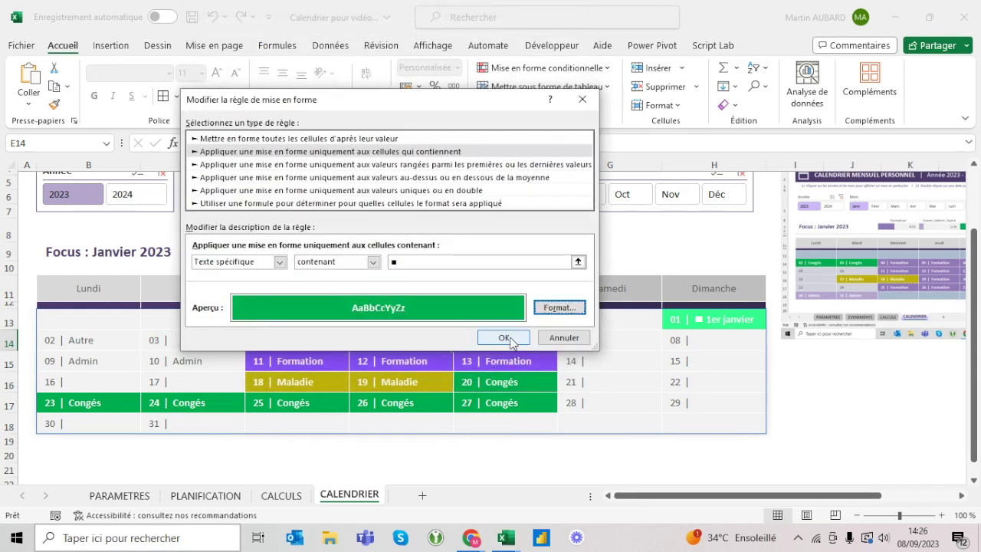
left_click(504, 336)
left_click(535, 315)
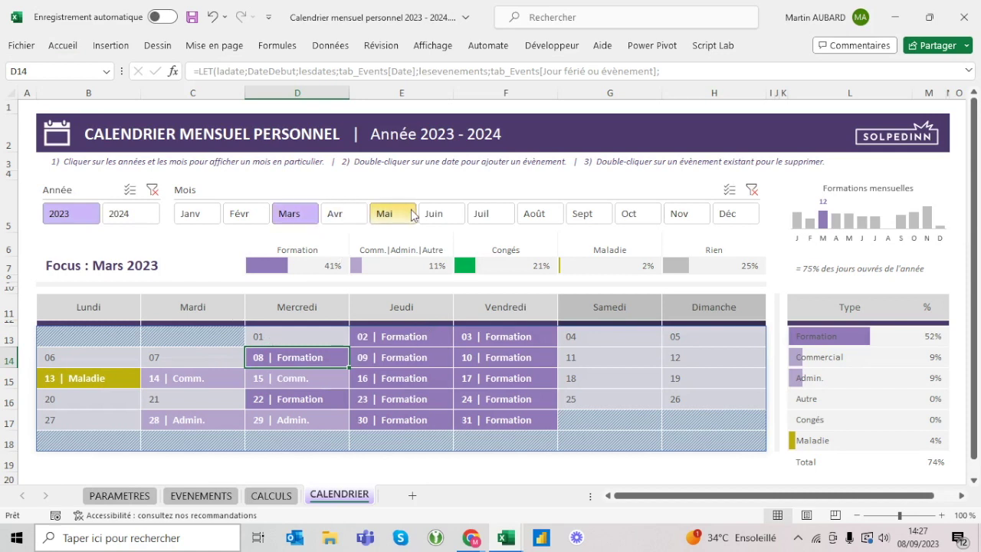
left_click(384, 214)
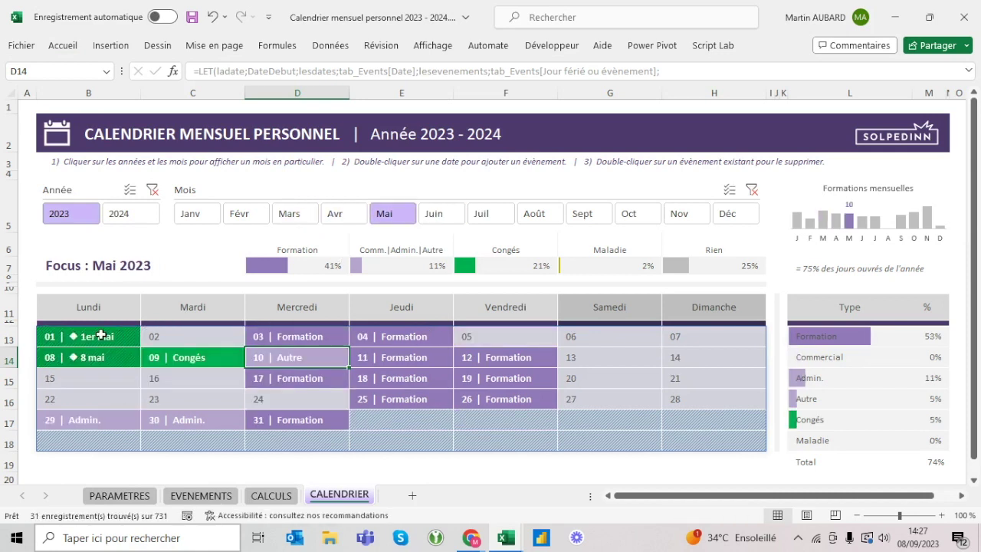
left_click(195, 215)
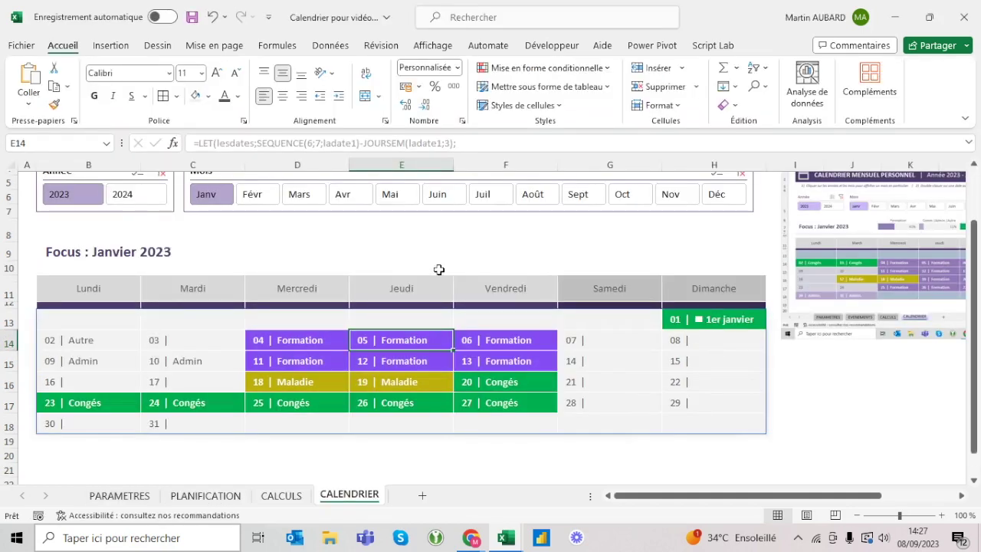
left_click(75, 318)
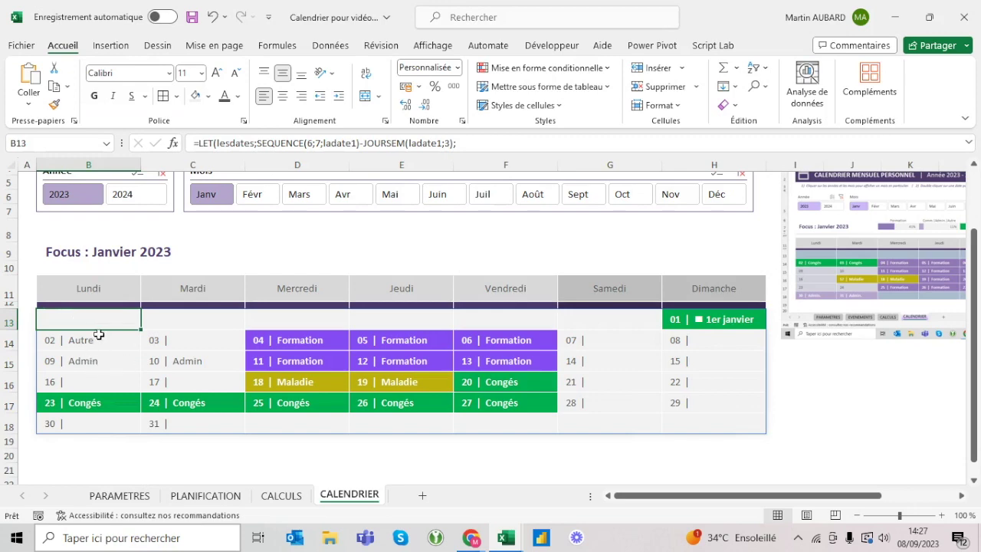
left_click(205, 495)
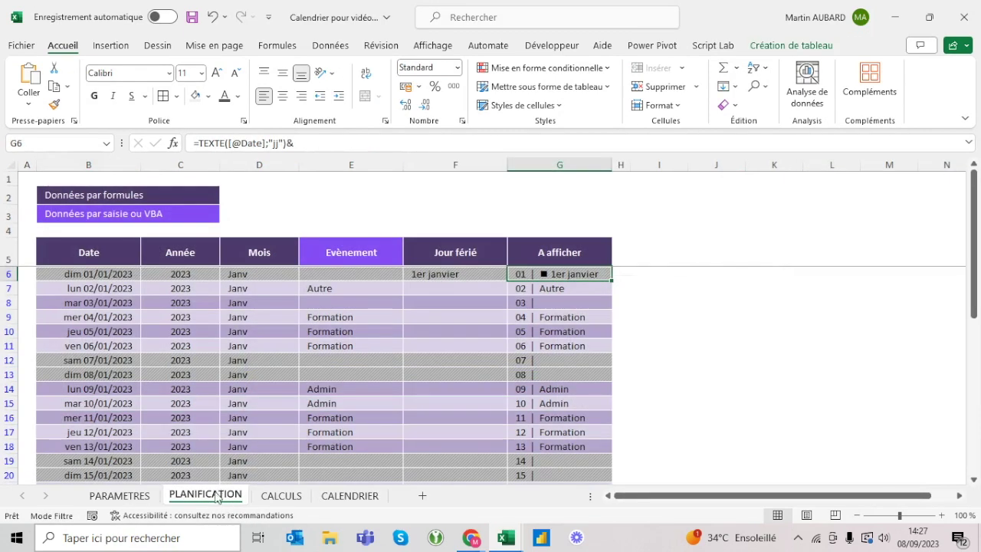
left_click(119, 495)
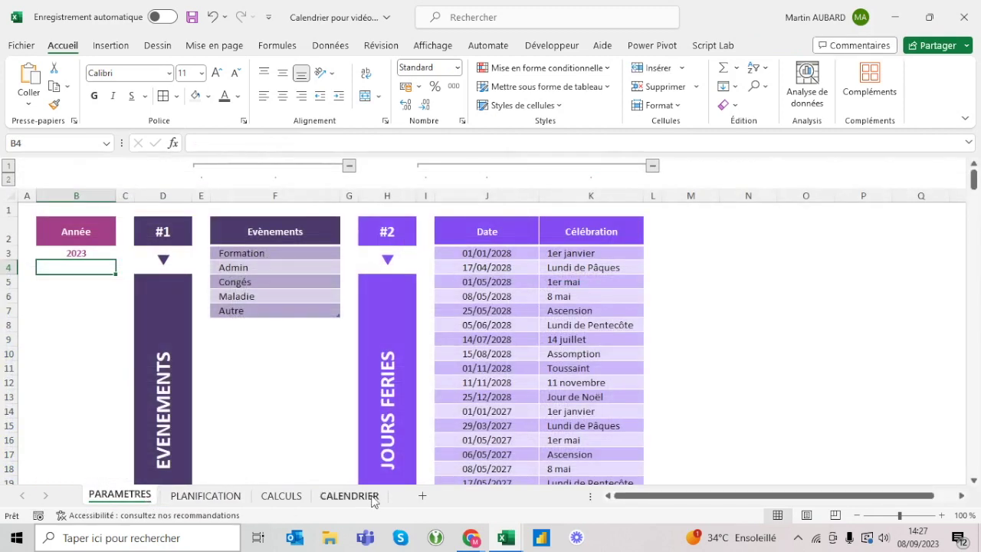
left_click(372, 499)
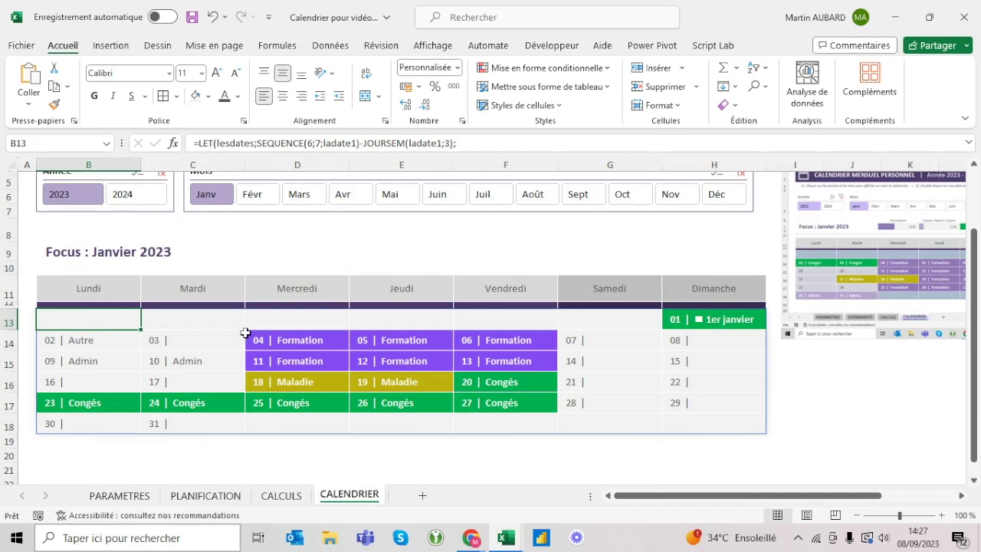
key("ctrl+a")
scroll(721, 413, "up", 1)
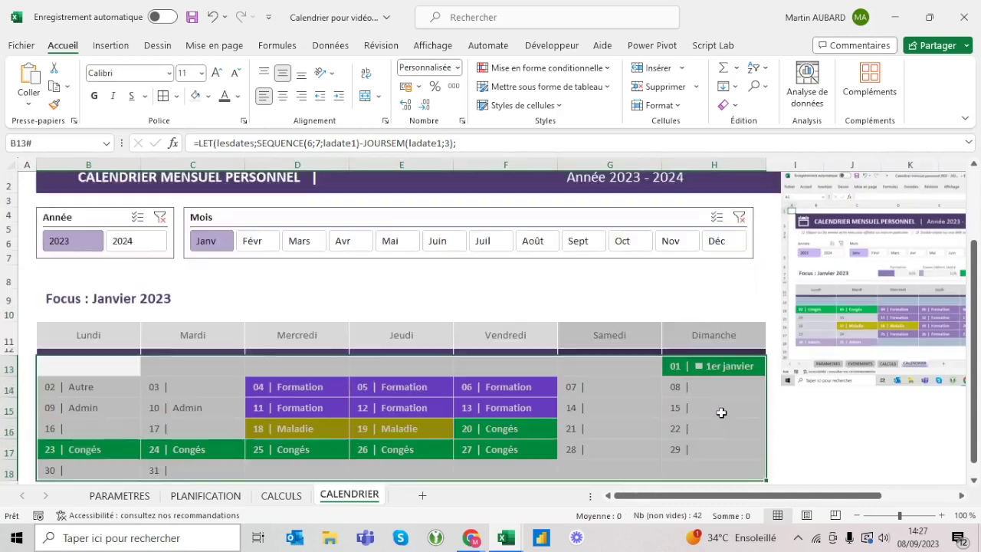
scroll(466, 225, "down", 1)
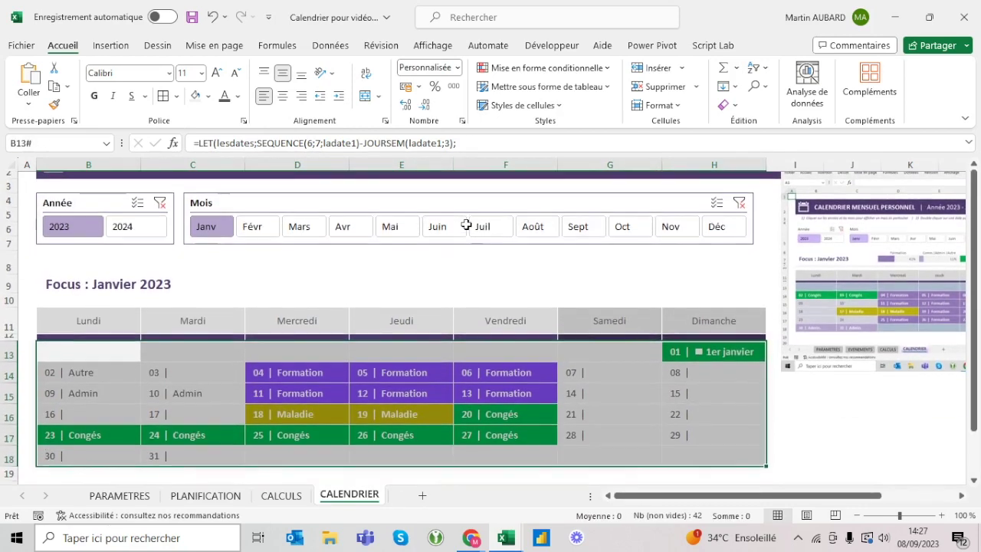
scroll(466, 224, "down", 1)
left_click(293, 446)
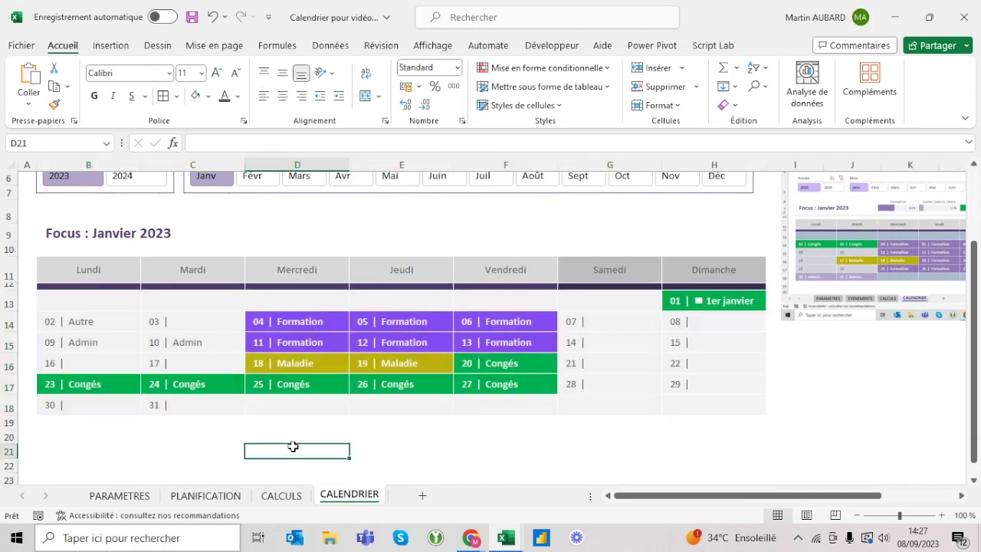
Step: Discard a stray formula and enter =CHERCHE("Admin";B15) in B21, which returns 8
type("=")
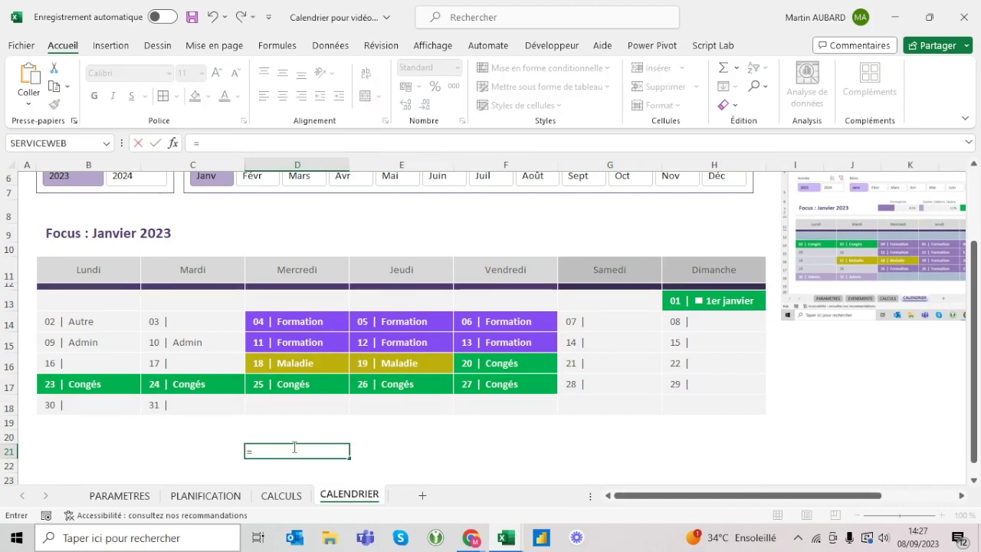
type("cherche")
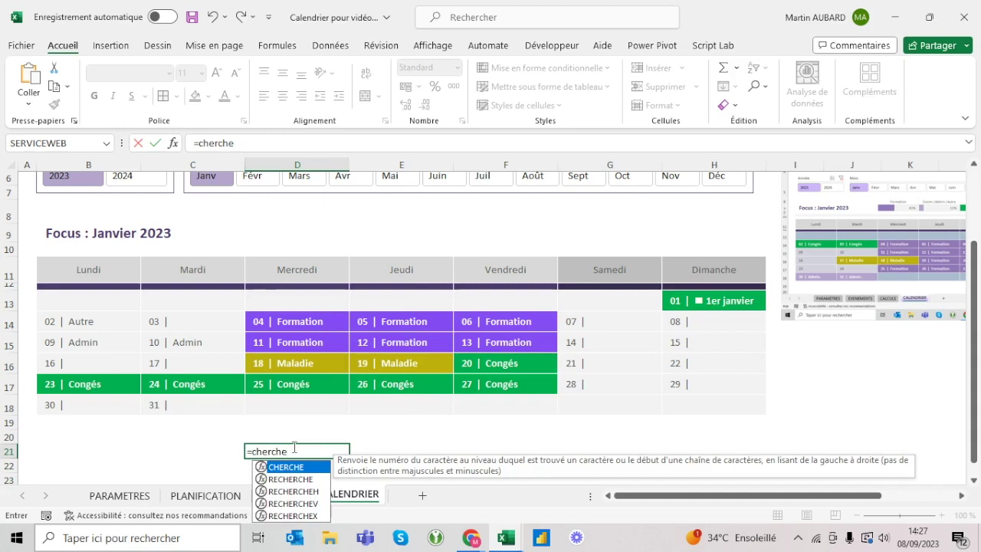
key("Escape")
key("Escape")
left_click(88, 450)
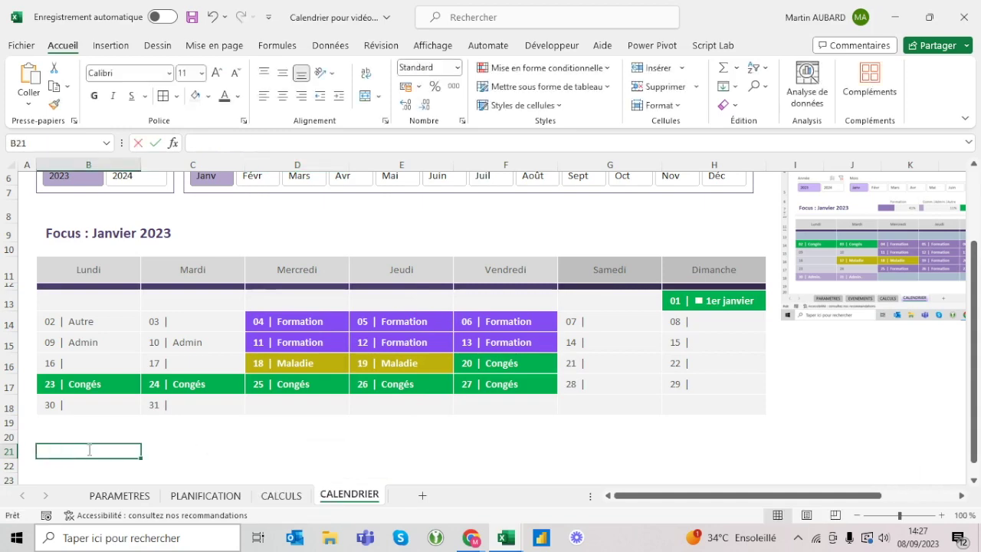
type("=cherche(")
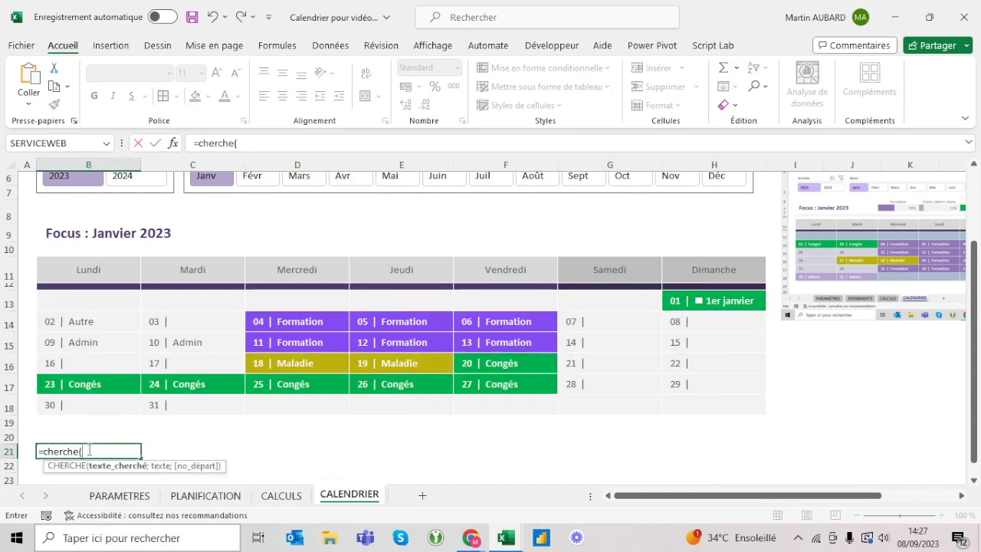
type("\"Admin\"")
type(";")
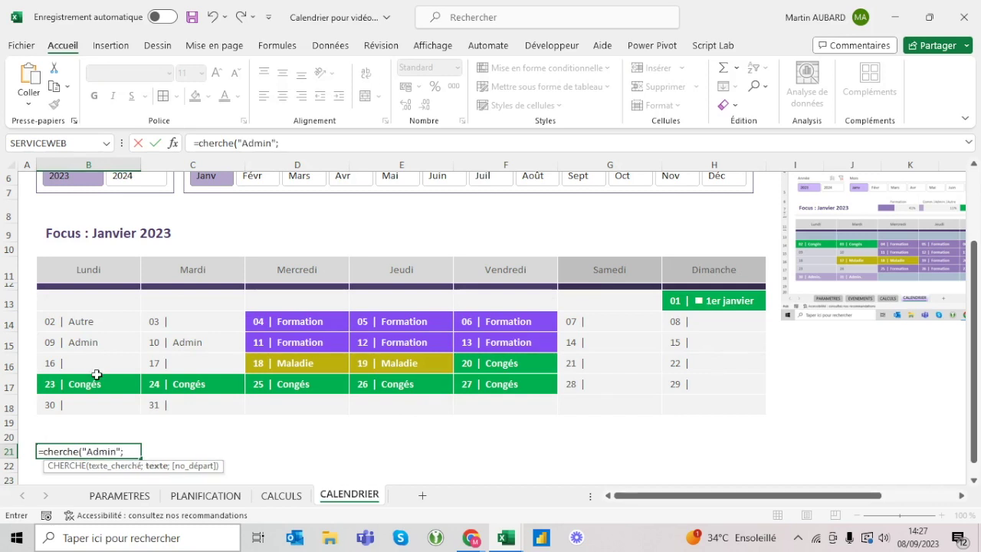
left_click(89, 337)
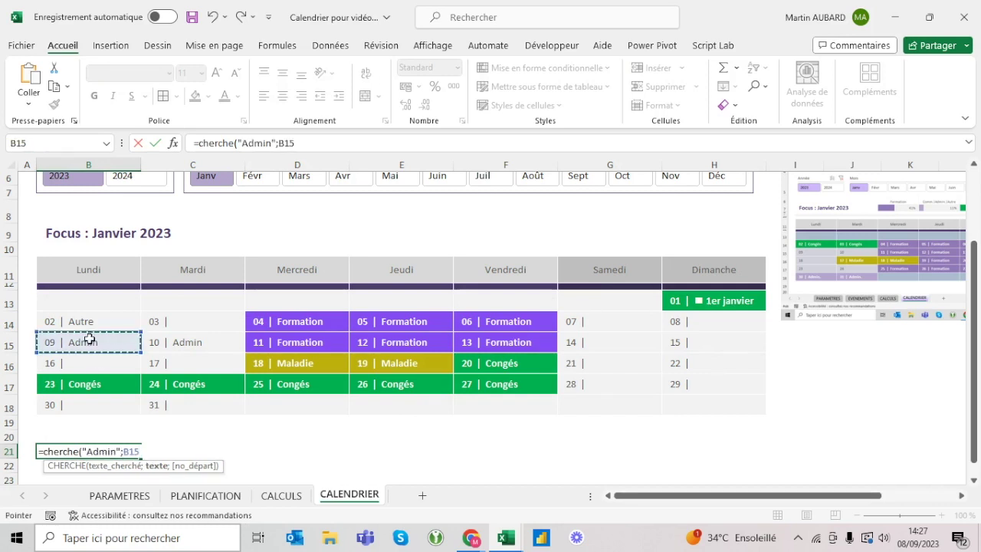
key("Return")
Step: Briefly shorten the searched text in B21's formula, then revert it to "Admin"
key("Up")
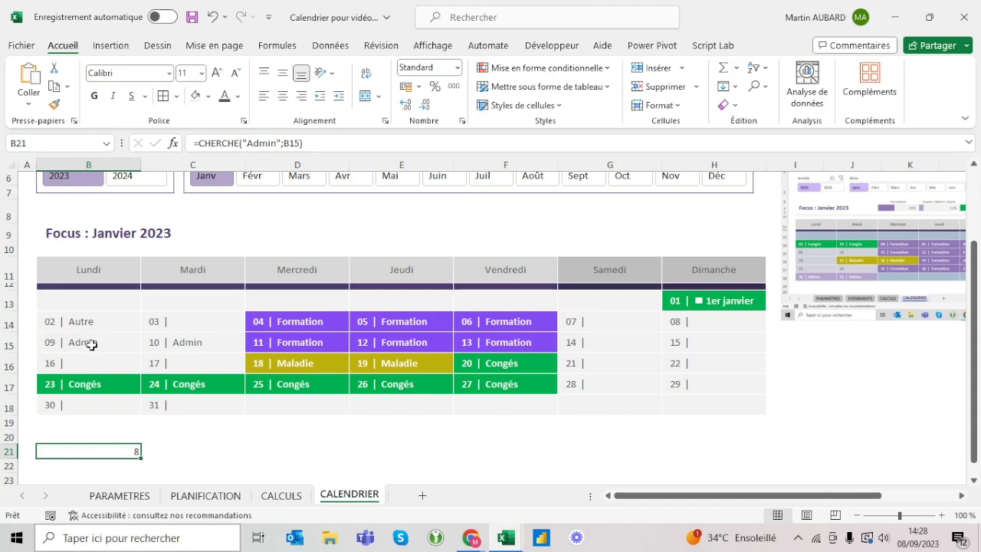
left_click(260, 143)
key("BackSpace")
key("BackSpace")
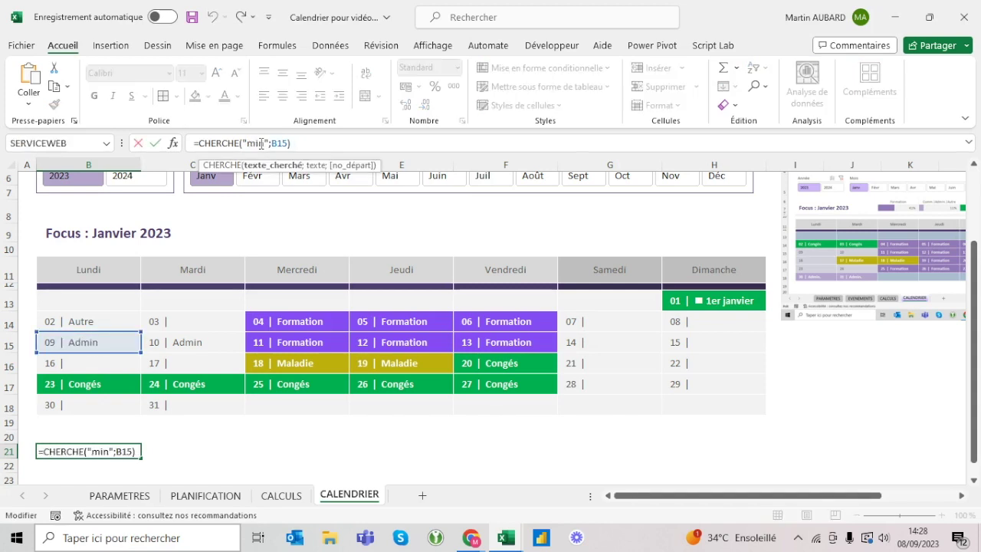
key("Return")
left_click(134, 453)
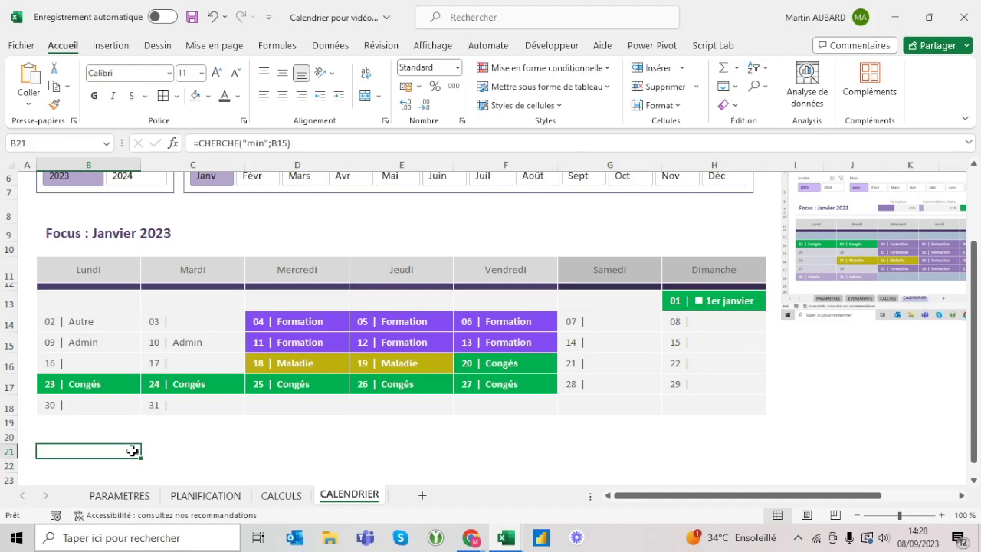
left_click(247, 142)
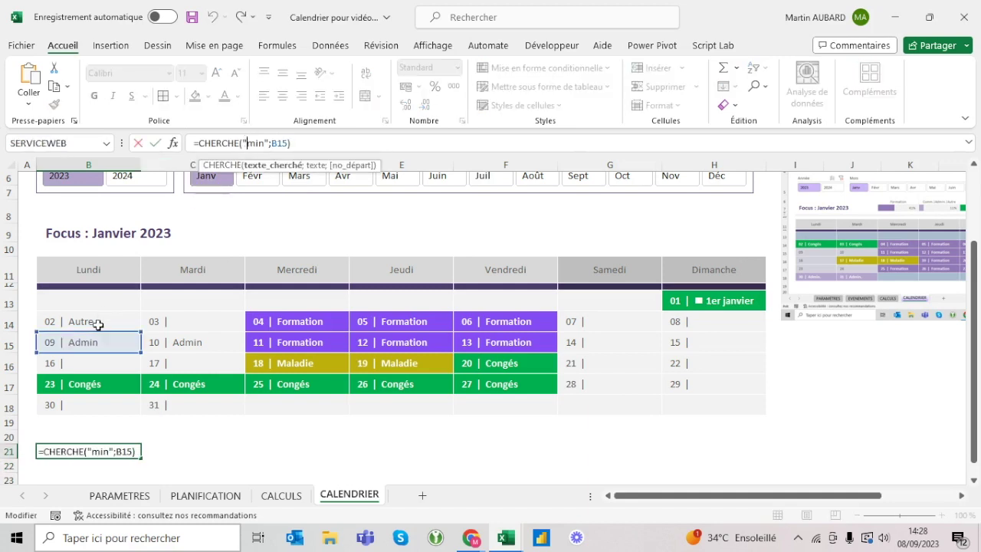
key("Escape")
left_click(212, 23)
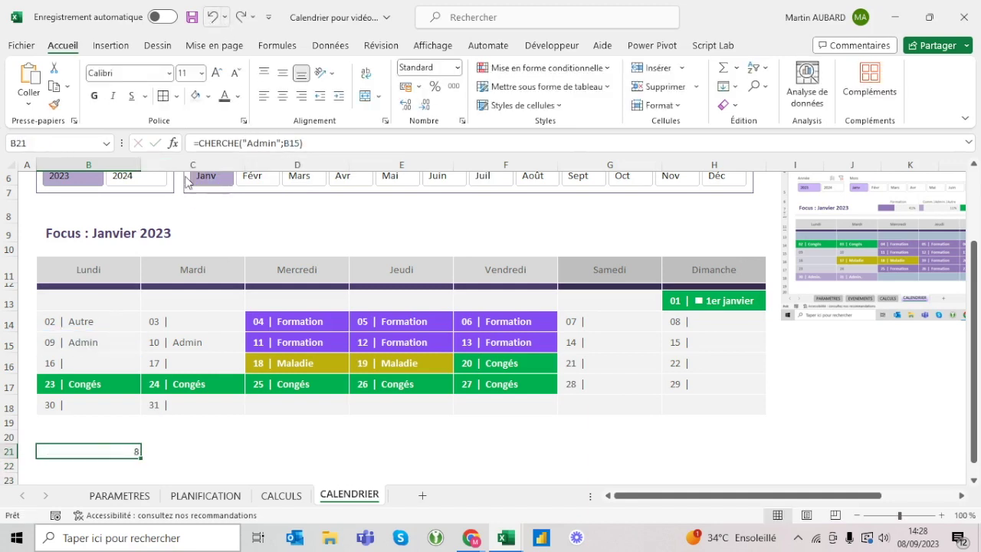
Step: Copy the formula down to B22, which returns #VALEUR!, and inspect B15, B16 and B22
scroll(158, 329, "down", 2)
left_click_drag(143, 347, 146, 367)
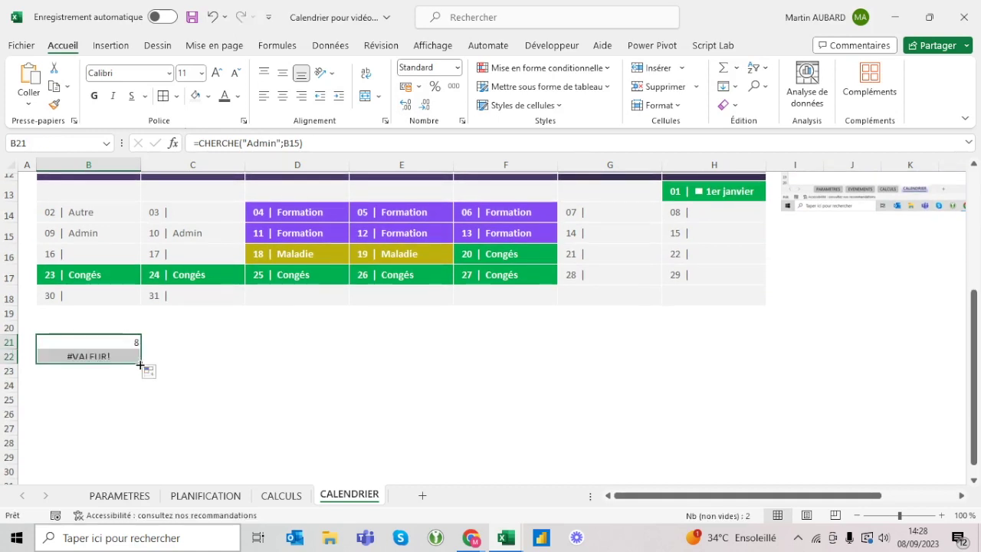
left_click(103, 356)
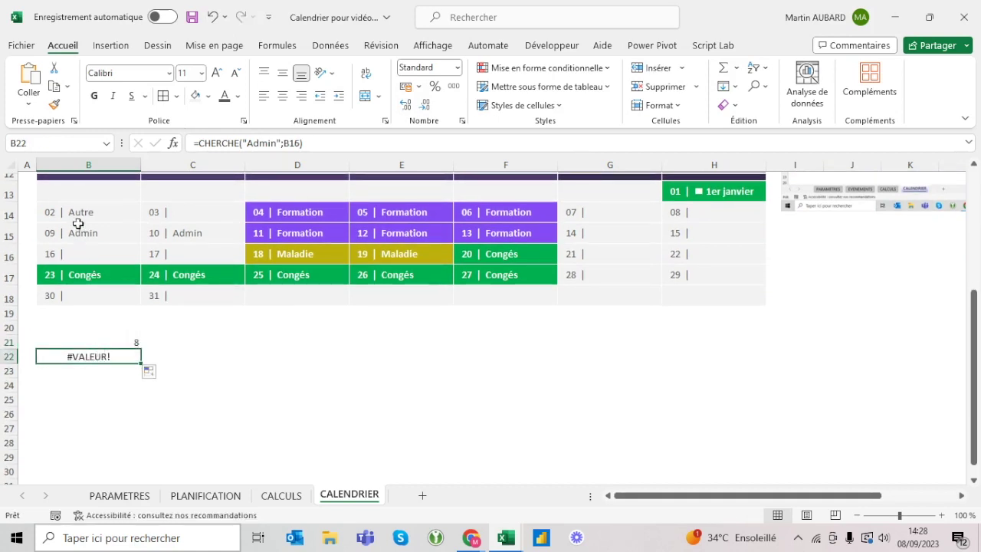
left_click(73, 229)
left_click(74, 246)
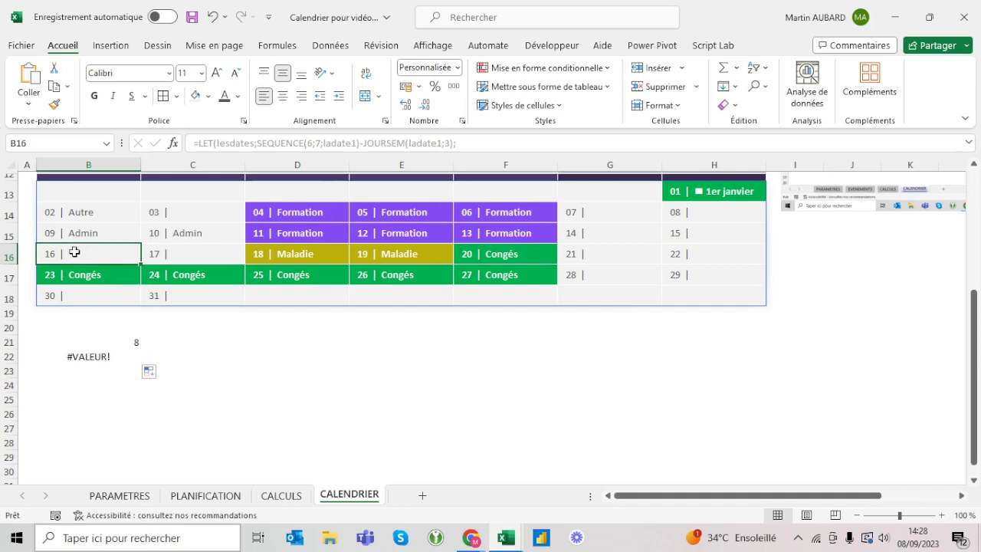
left_click(111, 356)
left_click(269, 150)
key("Escape")
key("Up")
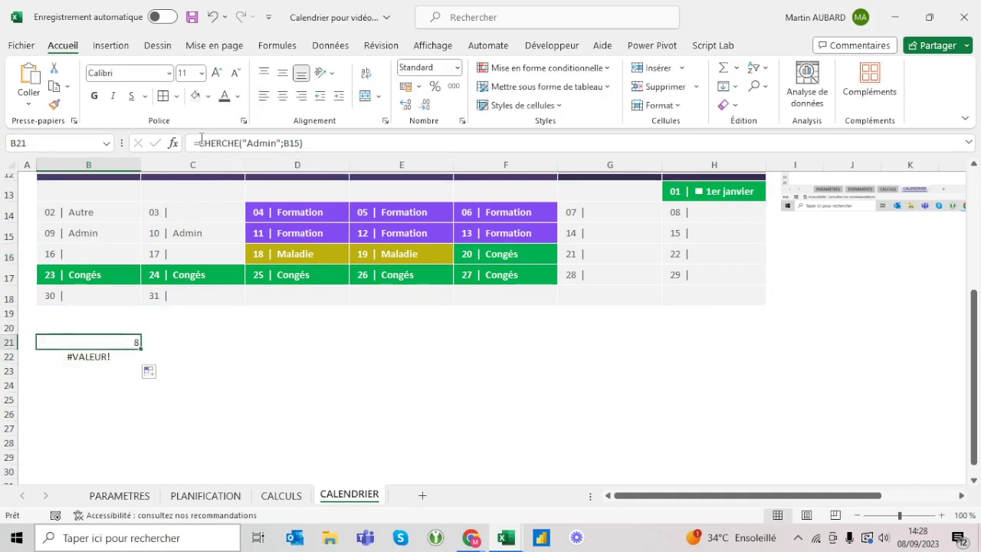
Step: Wrap B21's formula as =ESTNUM(CHERCHE("Admin";B15)) and fill it down to B22
left_click(200, 143)
type("estnum(")
key("End")
type(")")
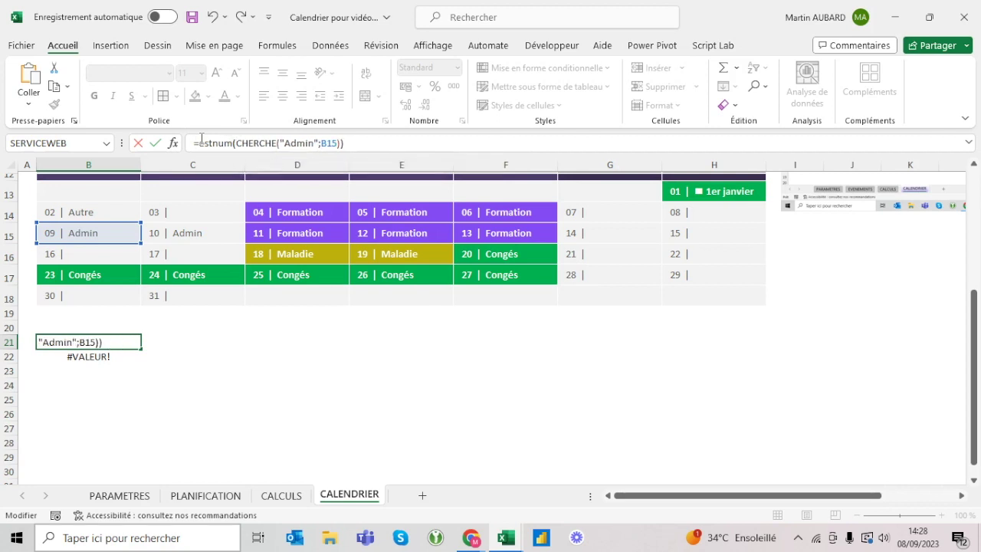
key("ctrl+Return")
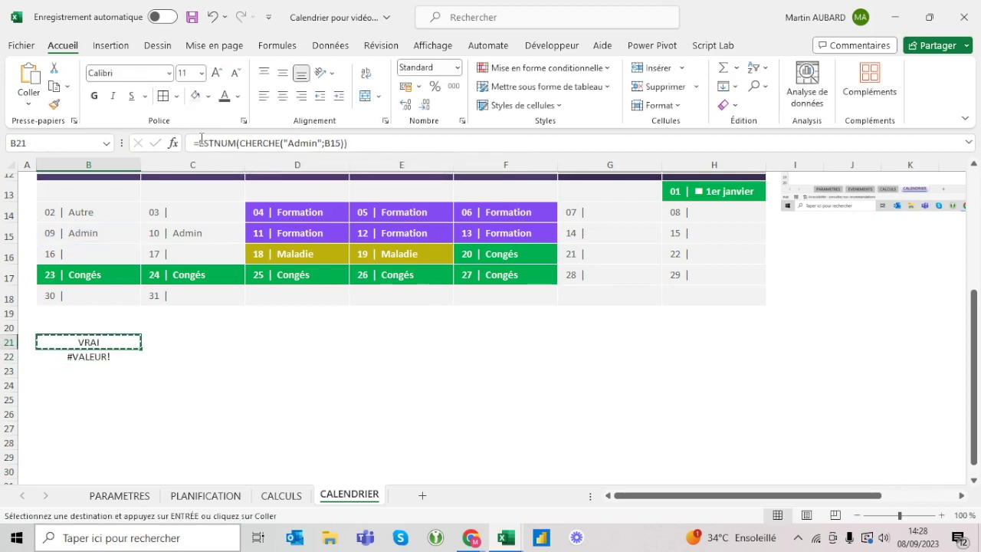
left_click_drag(141, 349, 141, 363)
Step: Copy the formula text, clear B21:B22 with an empty cell, and select the grid B13:H18
scroll(162, 302, "up", 2)
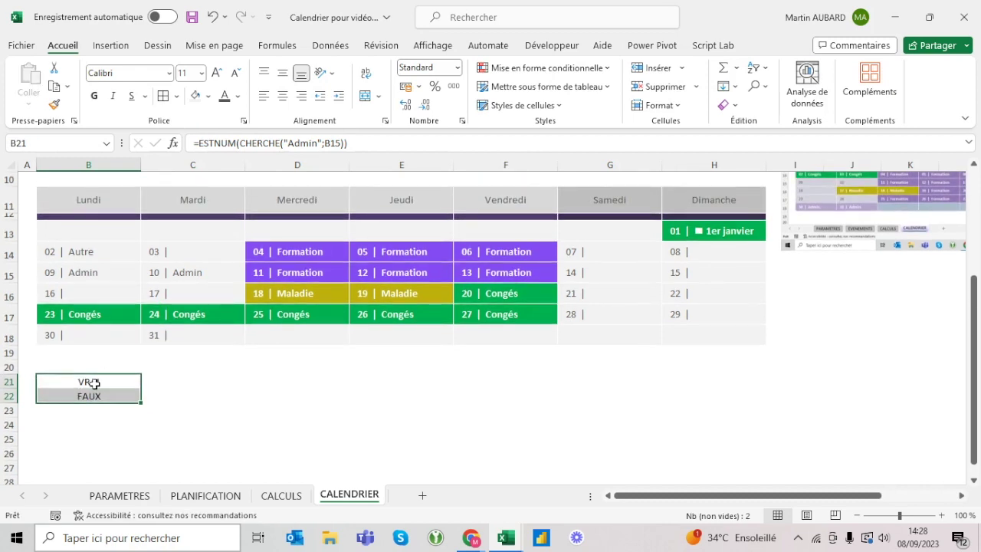
left_click_drag(355, 143, 195, 144)
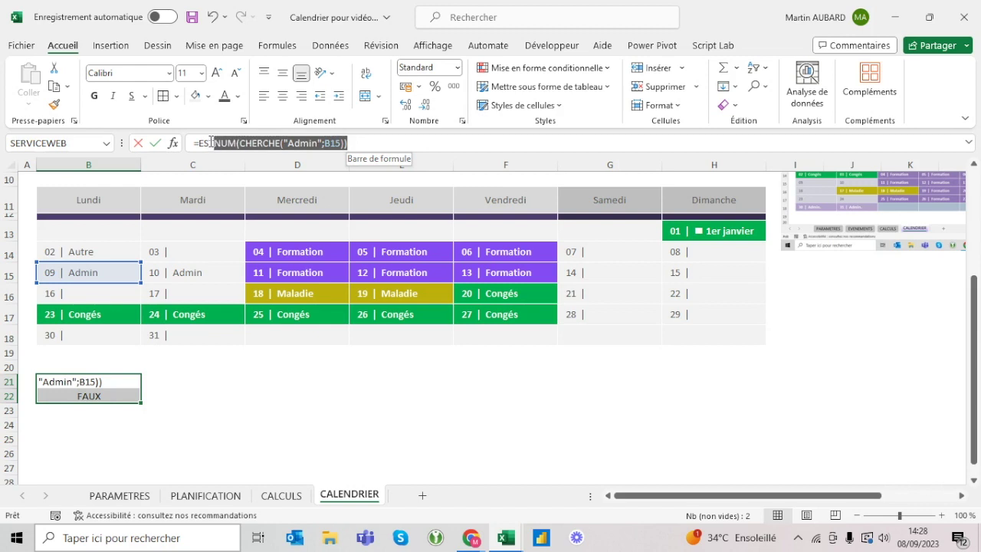
key("Escape")
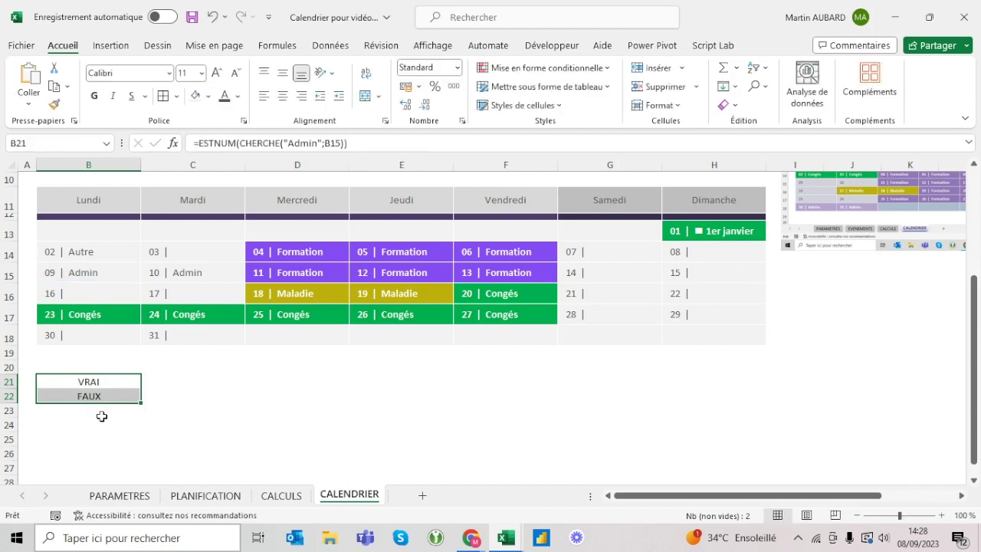
left_click(100, 414)
key("ctrl+c")
key("Up")
key("ctrl+v")
key("Up")
key("ctrl+v")
scroll(101, 416, "up", 2)
left_click_drag(90, 306, 718, 414)
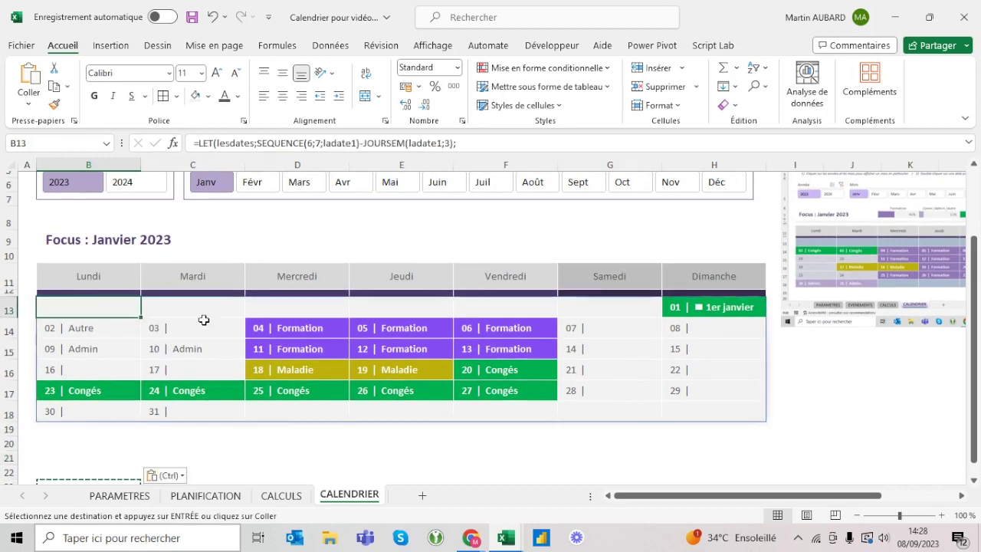
Step: Start a new conditional formatting rule of the 'use a formula' type
left_click(545, 67)
mouse_move(522, 95)
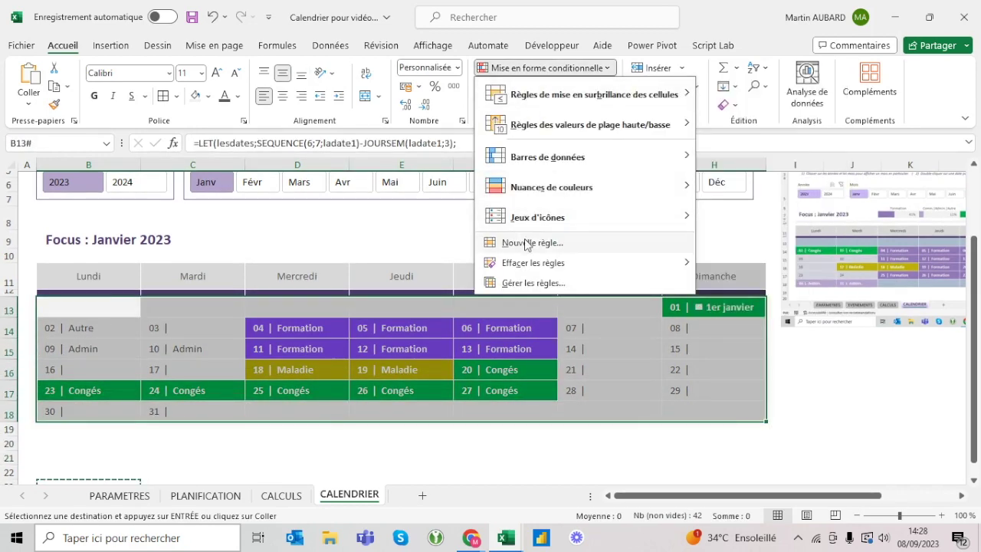
left_click(527, 242)
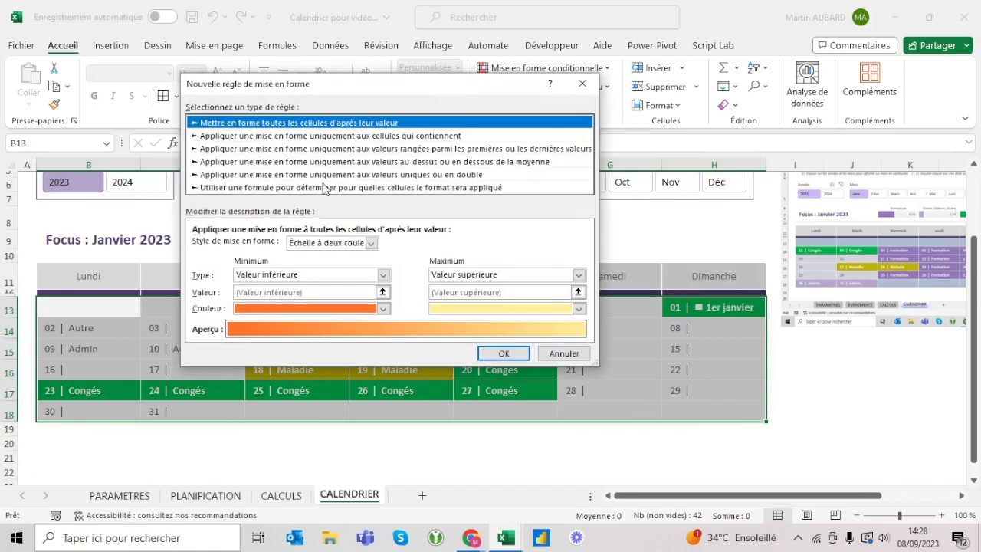
left_click(328, 187)
left_click(292, 247)
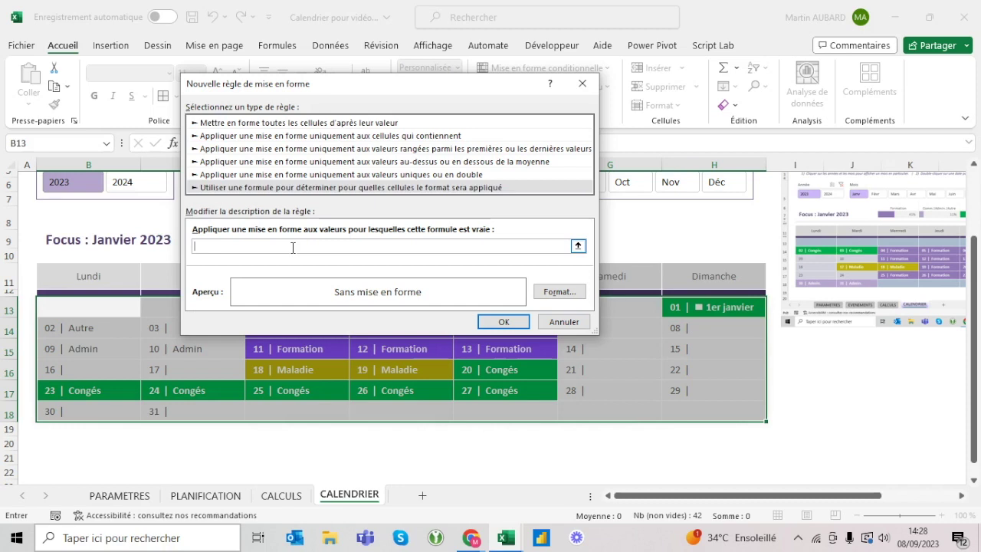
Step: Enter =OU(ESTNUM(CHERCHE("Admin";B13));ESTNUM(CHERCHE("Autre";B13))) as the rule formula and open its format
type("=ou(")
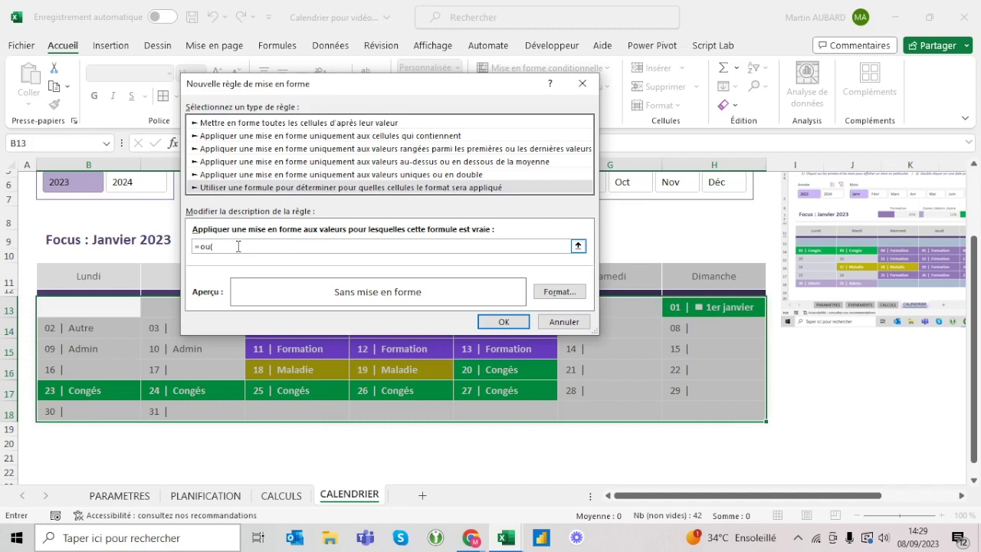
type("estnum(cherche(")
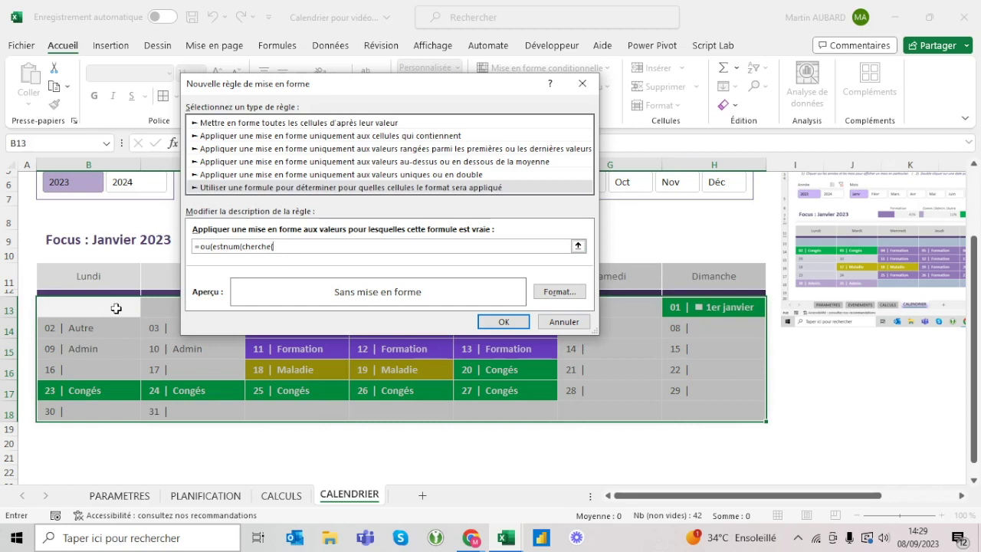
type("B")
key("BackSpace")
key("BackSpace")
key("BackSpace")
type("\"Admin\";B13")
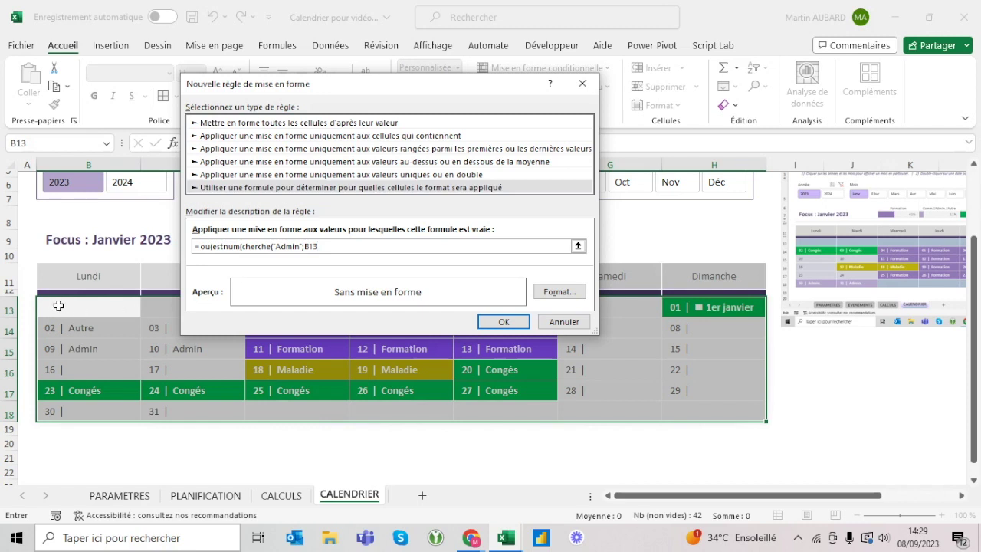
type("))")
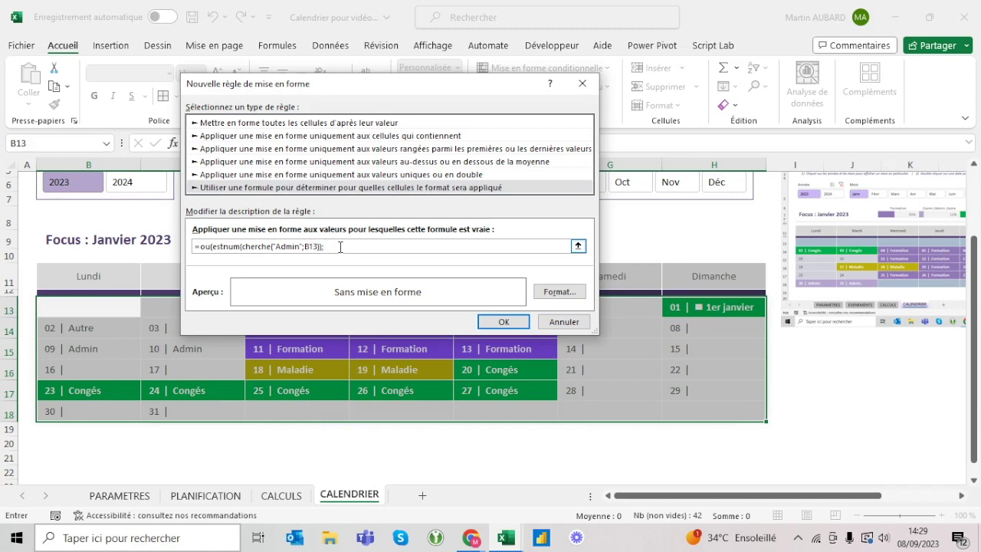
type("num(ch")
type("erche(\"A")
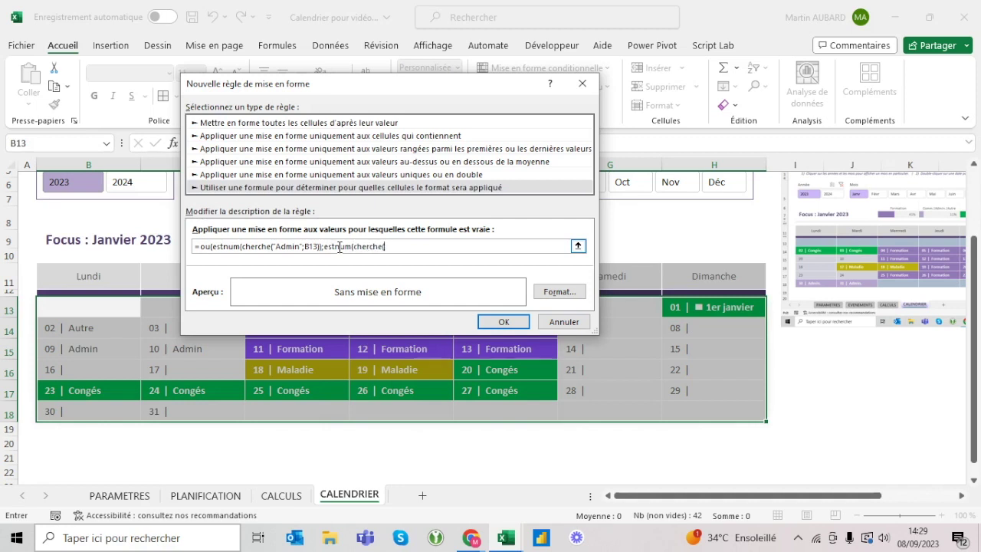
type("utre\";B13")
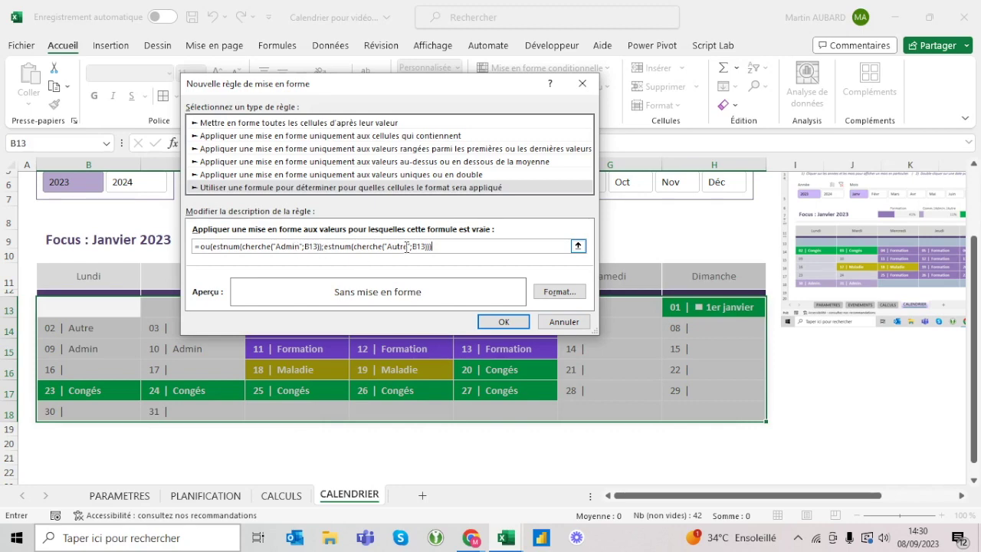
left_click(575, 295)
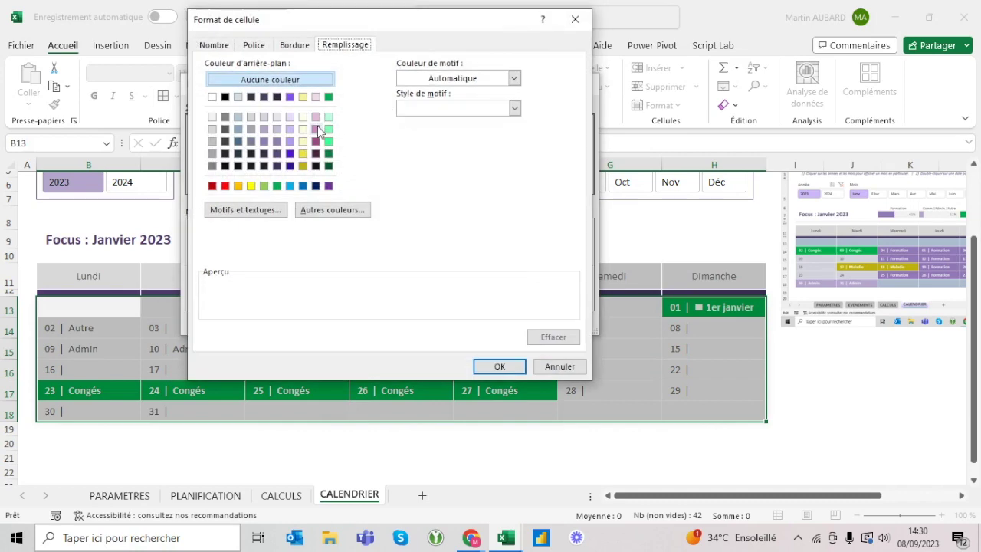
mouse_move(416, 25)
left_mouse_down()
mouse_move(619, 109)
mouse_move(603, 88)
left_mouse_up()
left_click(502, 193)
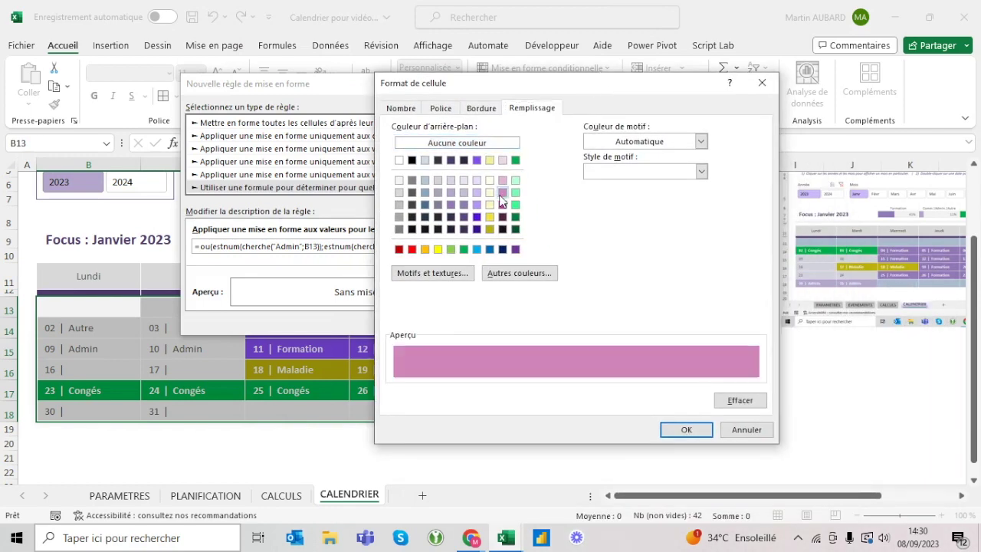
left_click(702, 434)
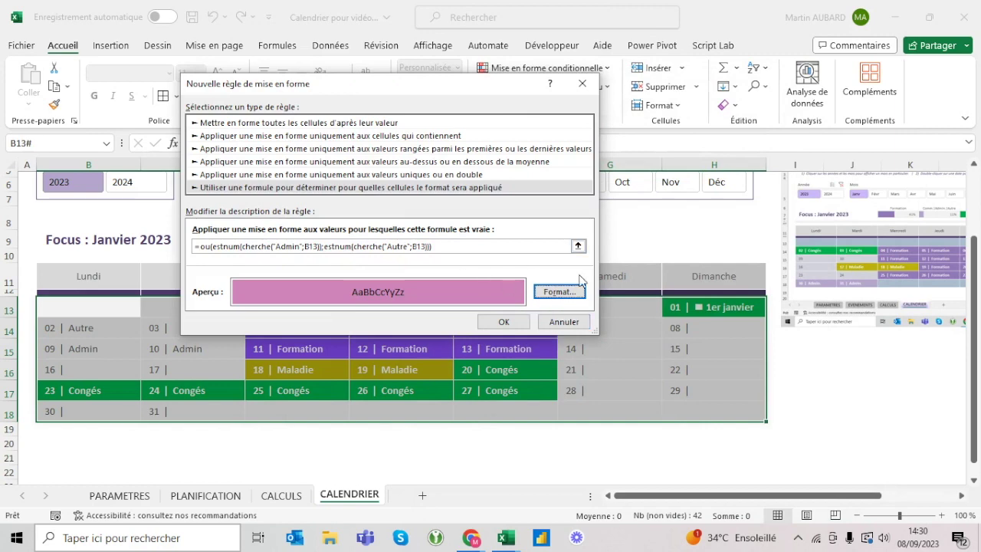
left_click(567, 299)
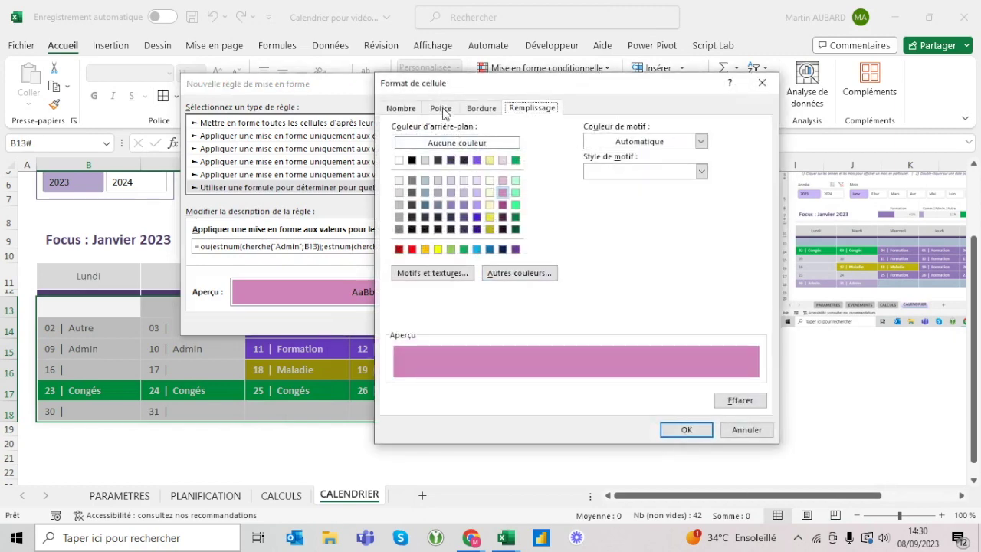
left_click(444, 108)
left_click(605, 172)
left_click(683, 228)
left_click(591, 286)
left_click(686, 429)
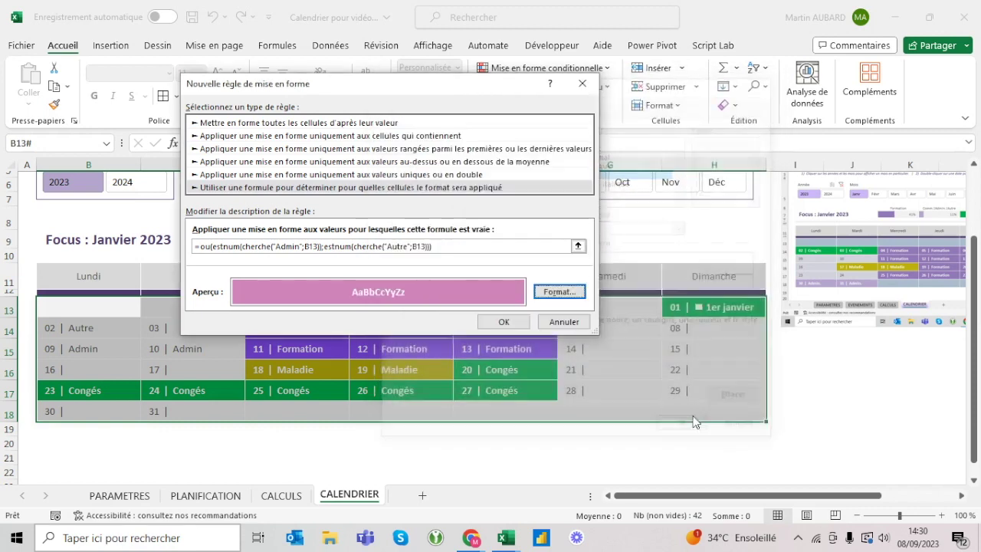
left_click(504, 323)
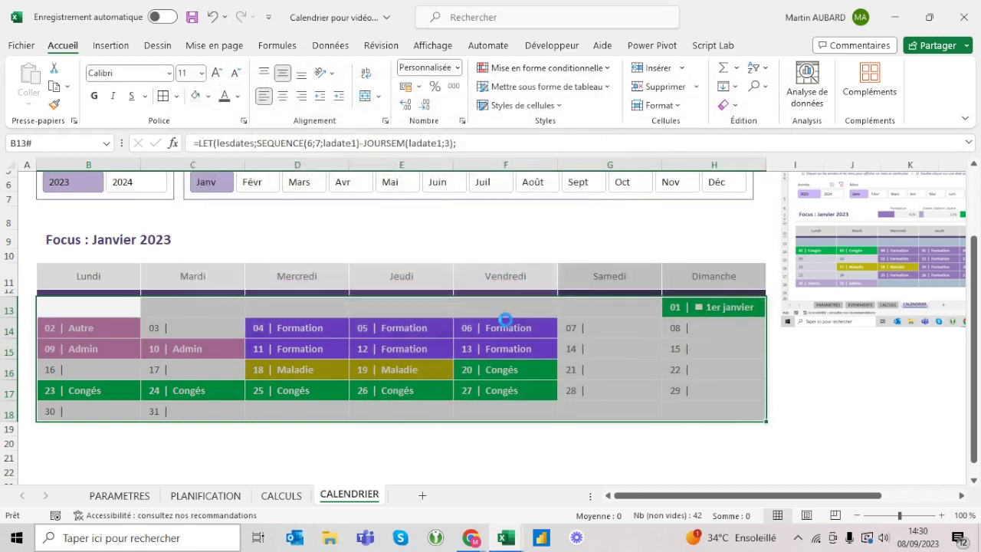
key("shift+BackSpace")
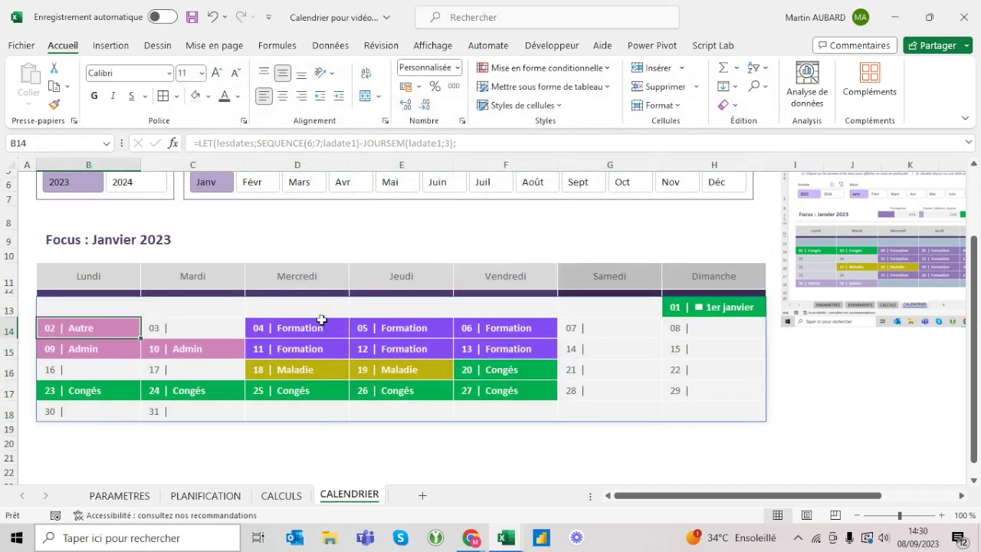
key("Down")
key("Down")
key("Right")
key("Left")
key("Up")
key("Down")
key("Up")
key("Up")
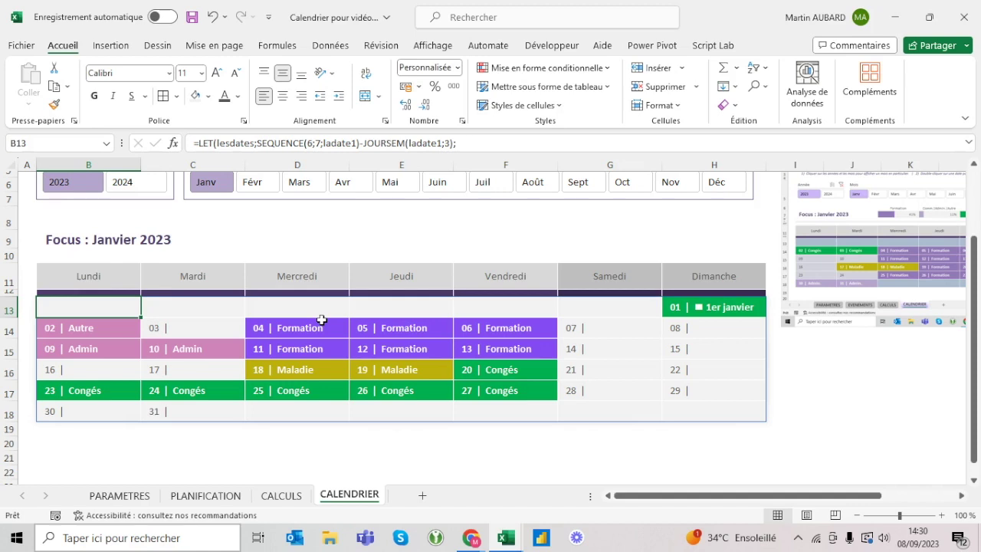
Step: Select the calendar grid B13:H18 and choose the Égal à highlight-cell rule
left_click(600, 69)
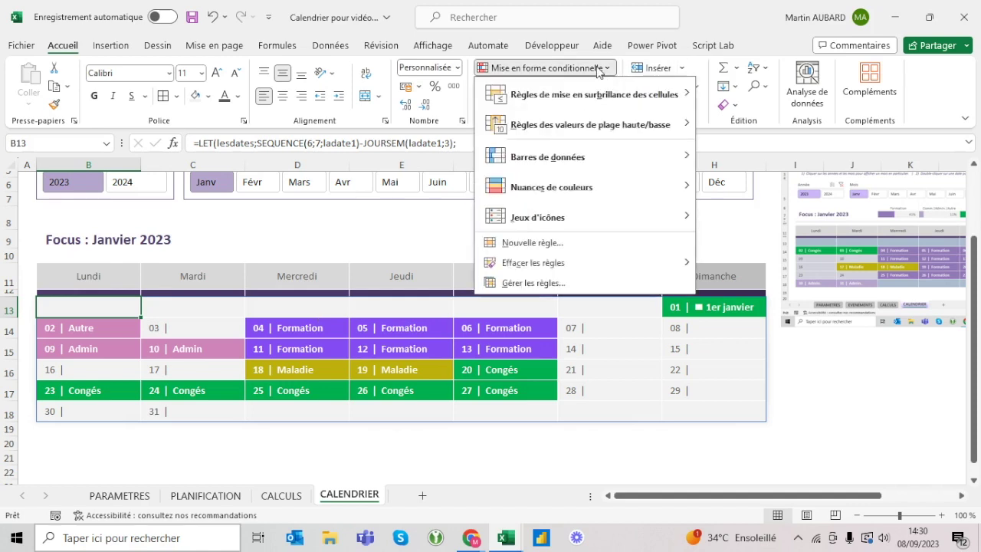
mouse_move(594, 97)
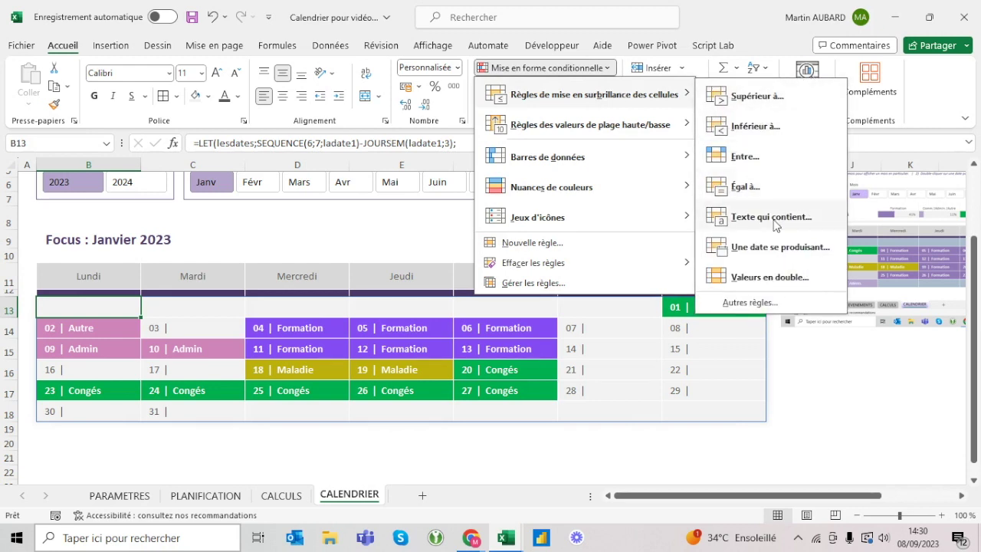
key("Escape")
key("Escape")
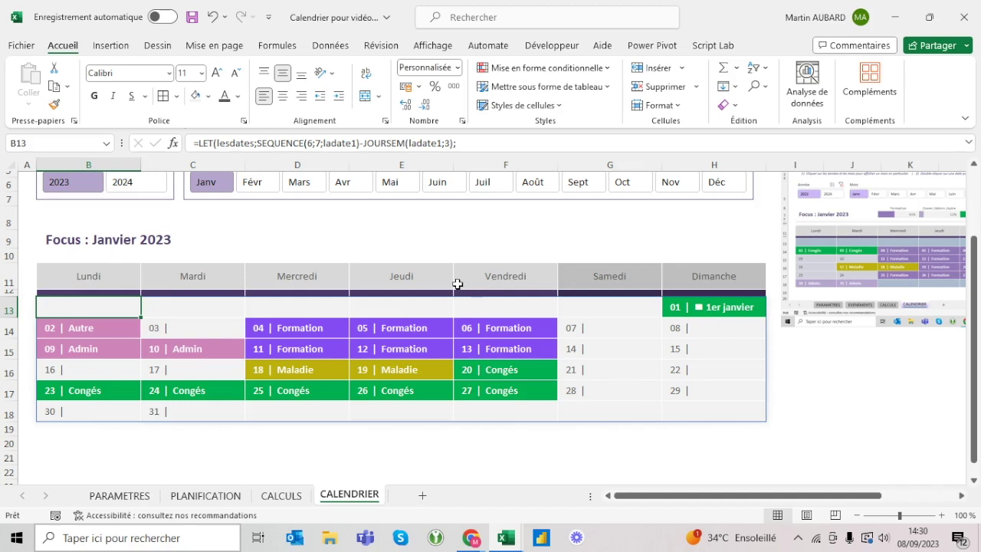
mouse_move(105, 307)
left_mouse_down()
mouse_move(739, 427)
mouse_move(740, 414)
left_mouse_up()
left_click(552, 68)
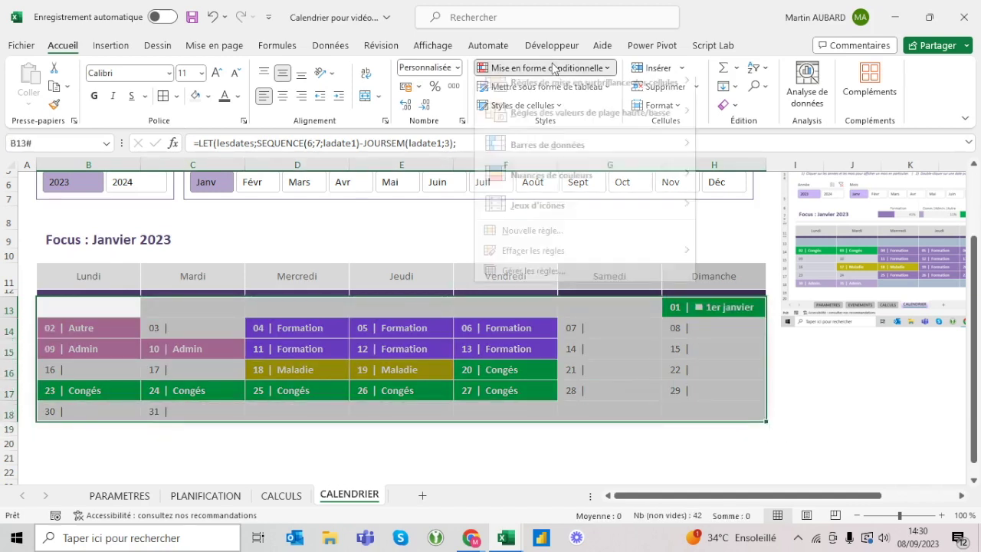
mouse_move(539, 98)
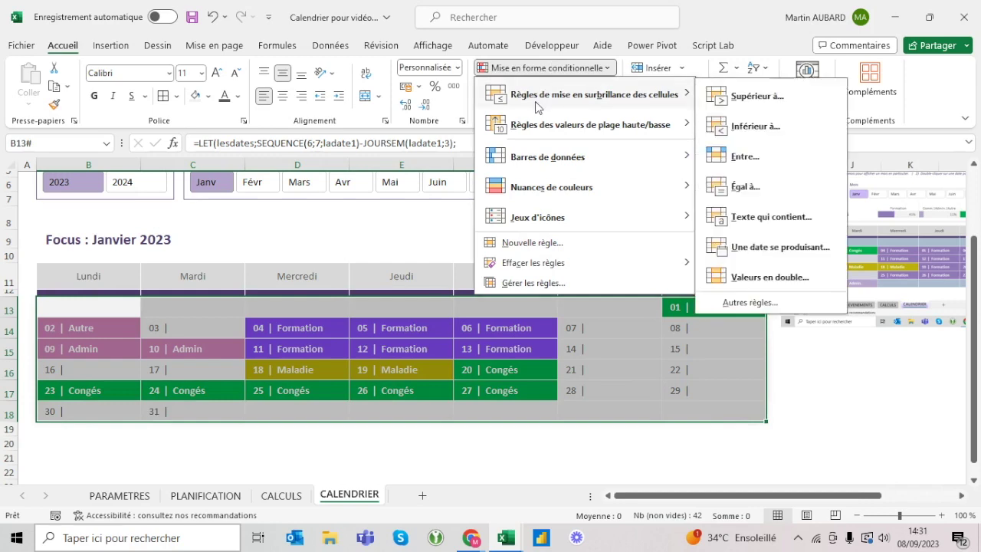
left_click(764, 189)
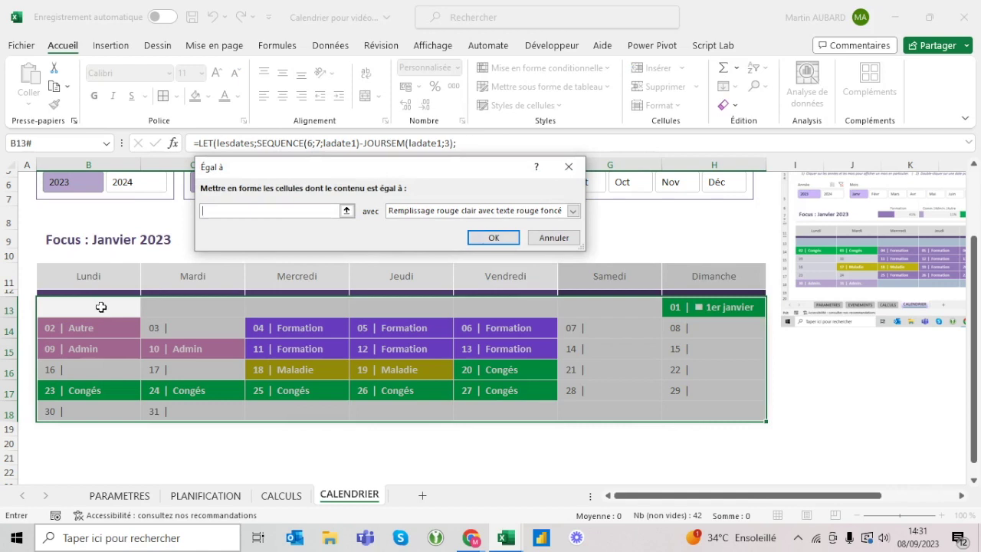
Step: Make the Égal à rule match 0 and choose a custom format for it
type("0")
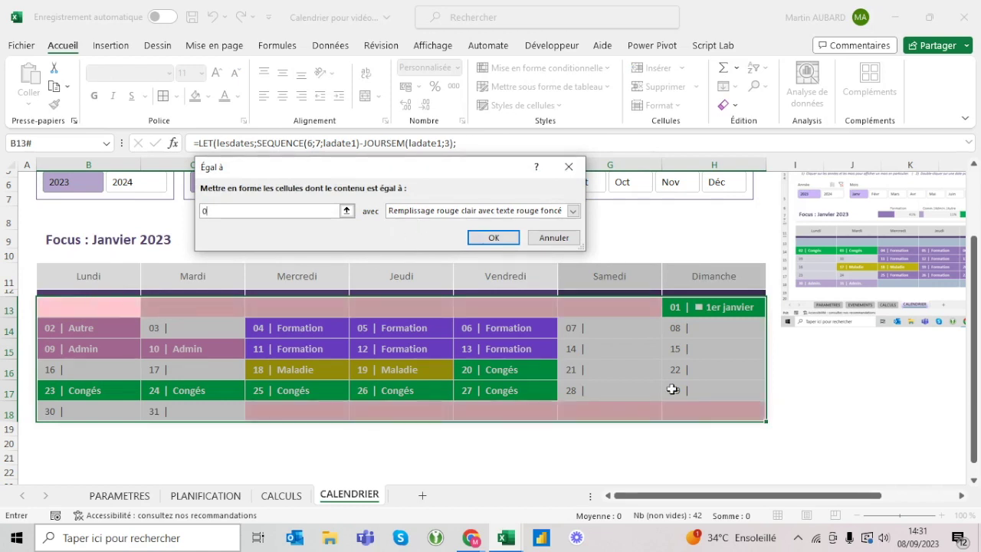
left_click(454, 211)
left_click(430, 281)
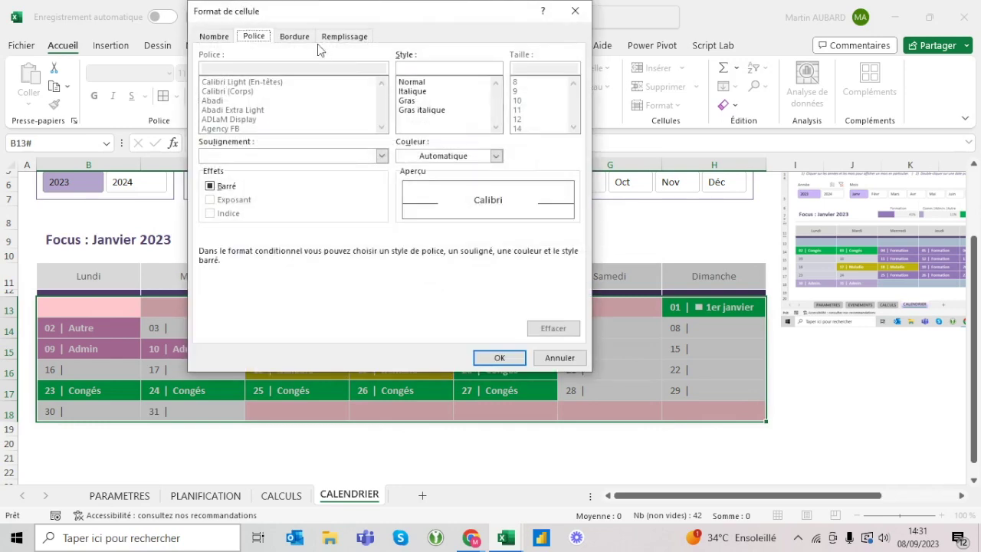
Step: Give the 0-match rule no fill and a light lavender thin diagonal-stripe pattern, then confirm
left_click(333, 37)
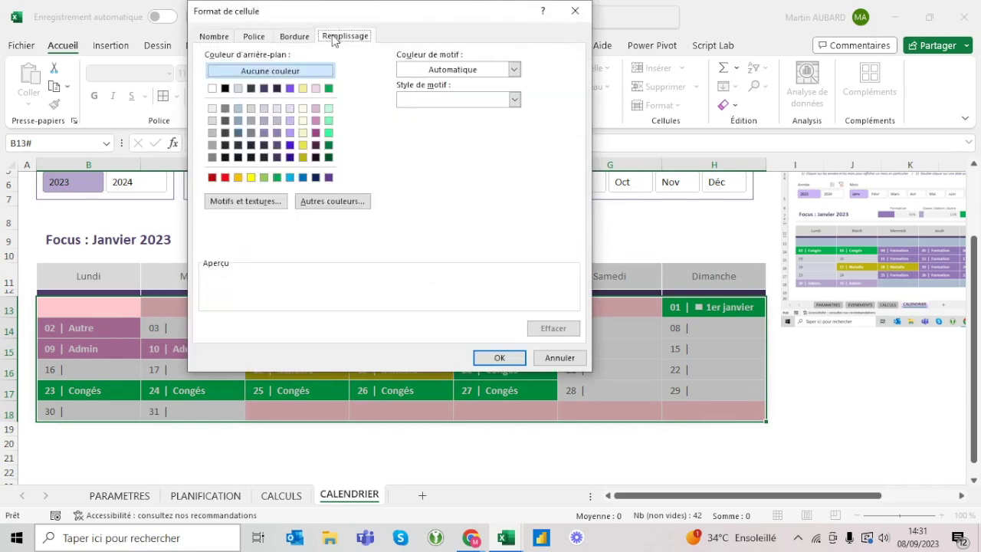
left_click(212, 120)
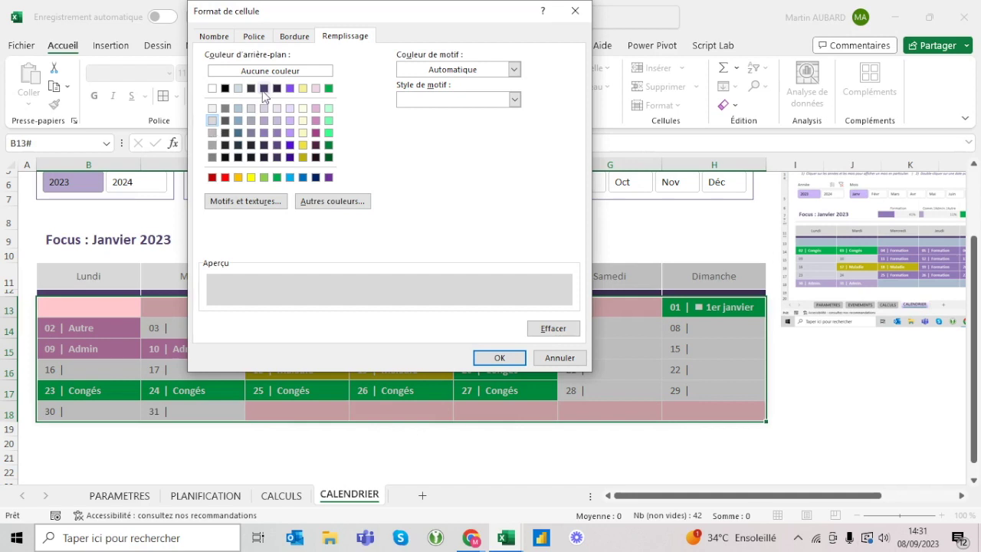
left_click(553, 329)
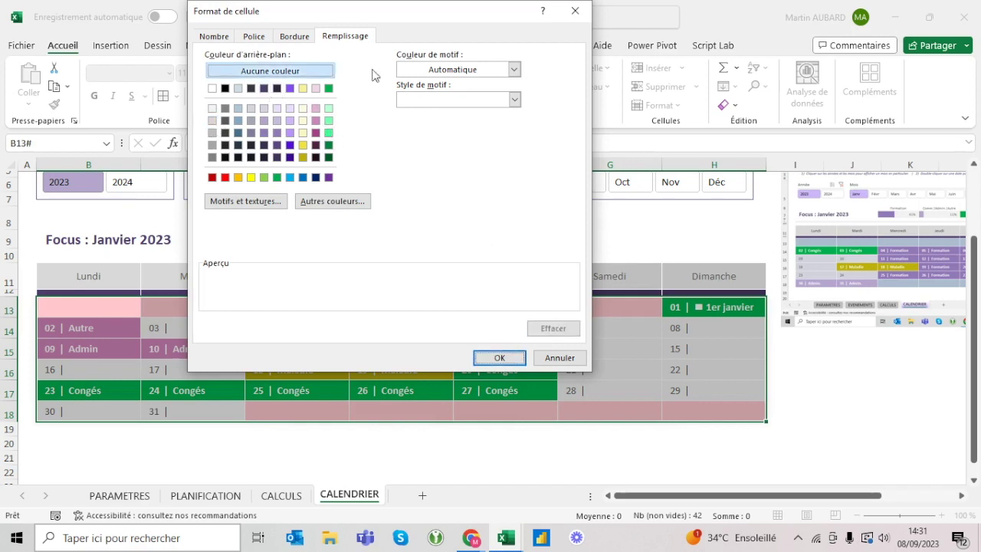
left_click(513, 69)
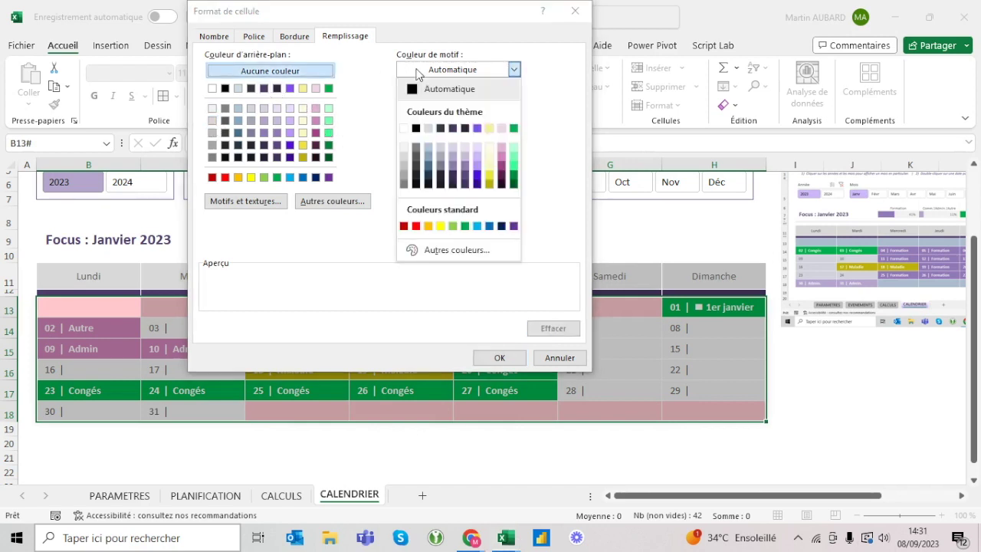
left_click(453, 170)
left_click(431, 101)
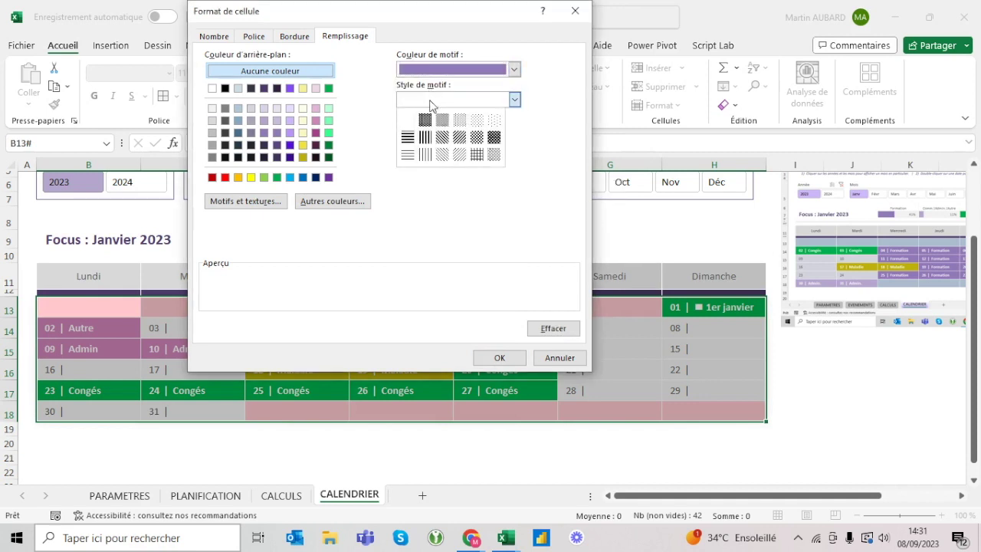
left_click(441, 138)
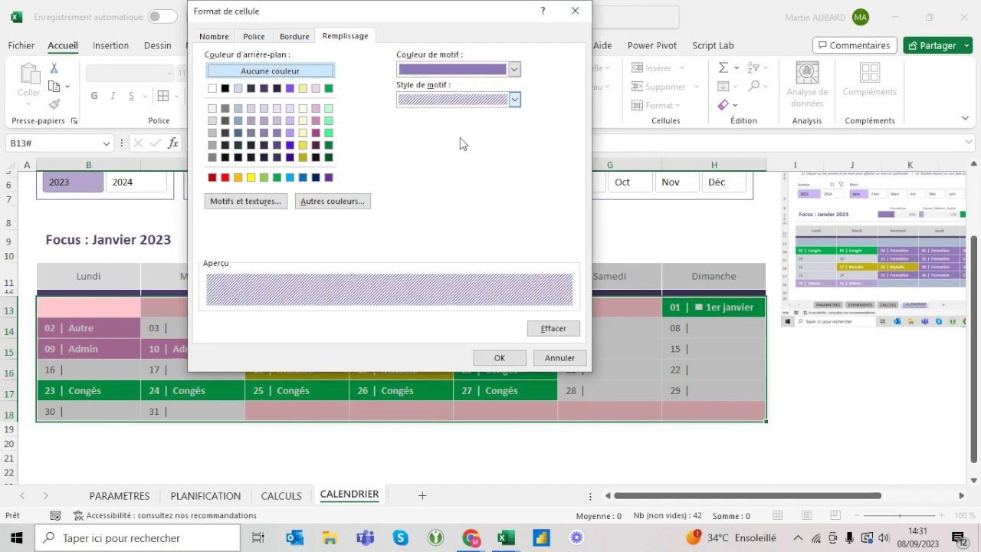
left_click(464, 100)
left_click(463, 70)
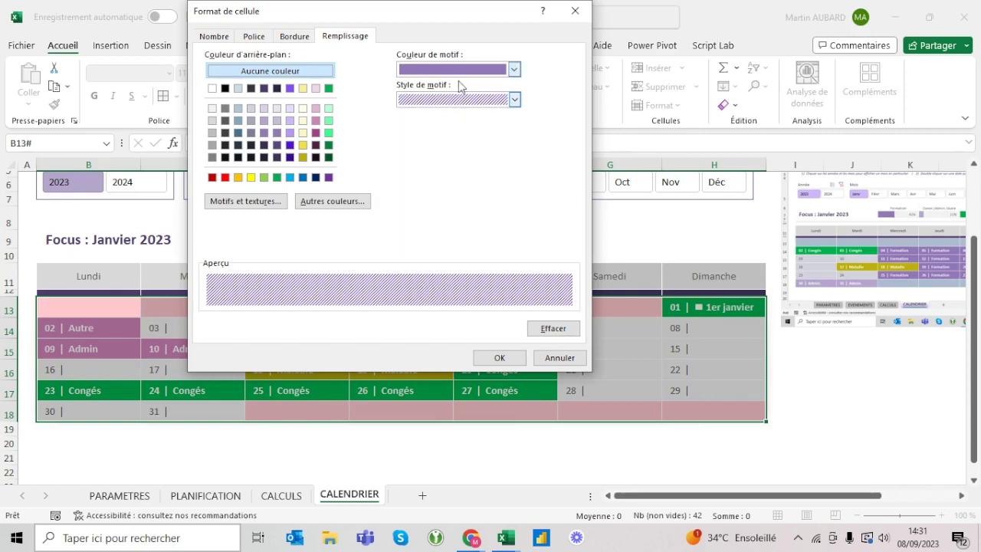
left_click(462, 73)
left_click(452, 163)
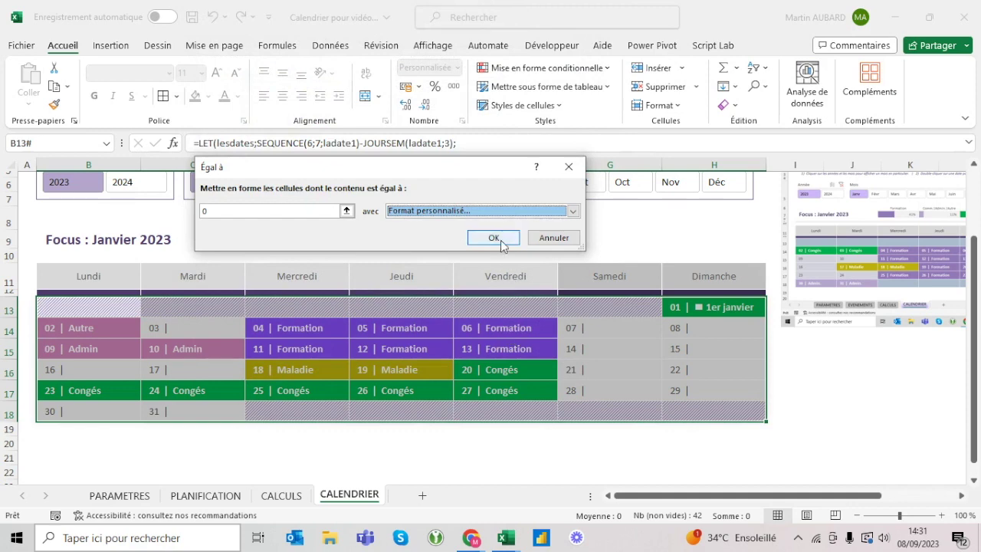
left_click(494, 237)
left_click(355, 355)
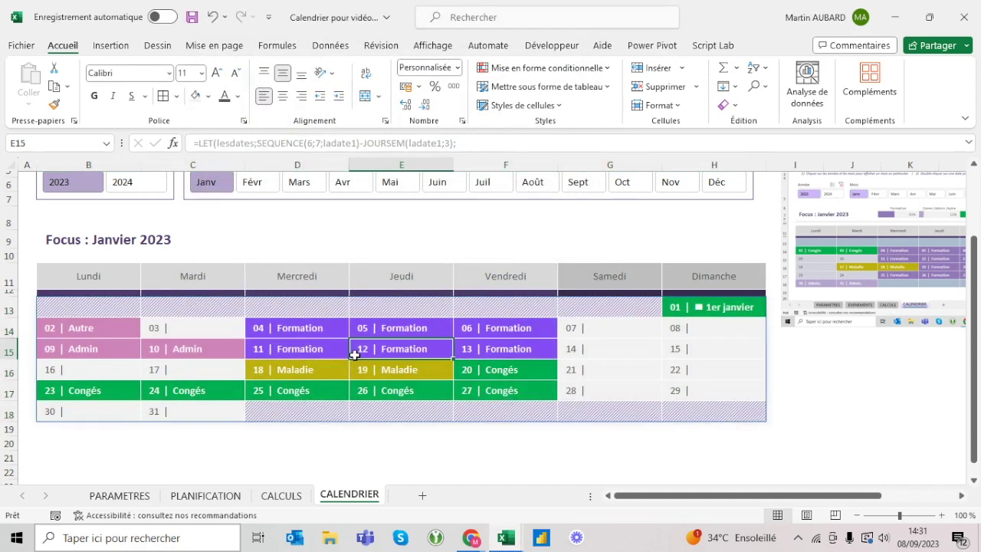
scroll(274, 269, "up", 2)
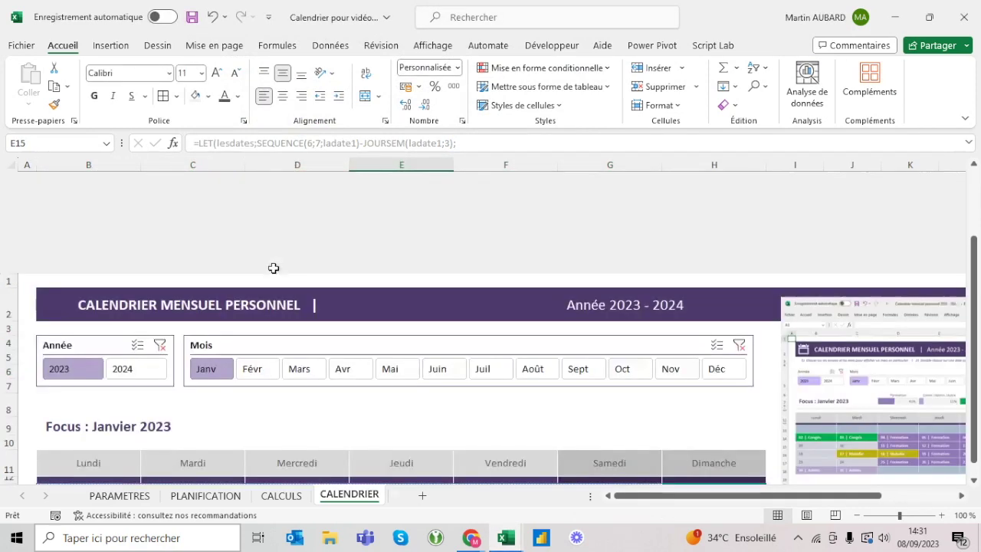
double_click(67, 46)
left_click(261, 201)
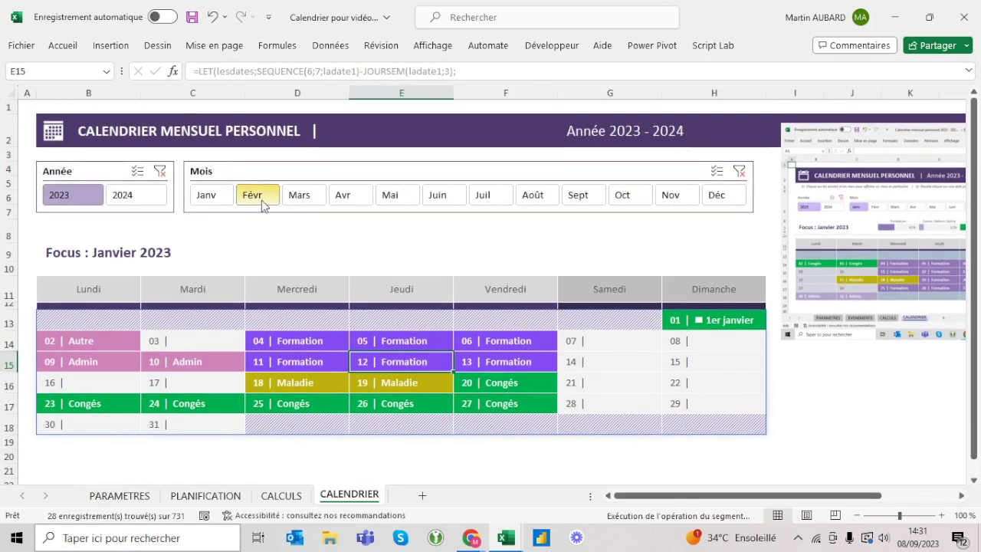
left_click(309, 200)
left_click(331, 201)
left_click(311, 201)
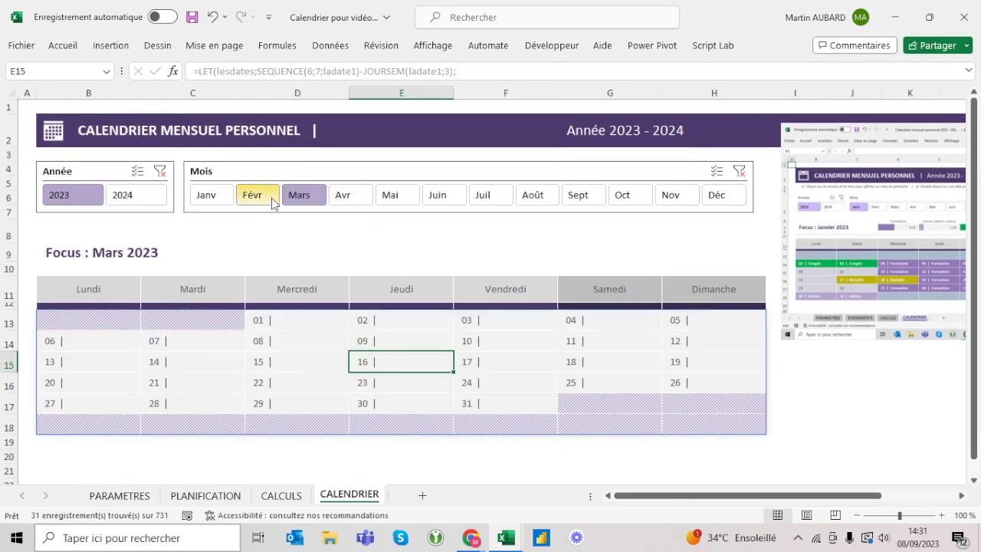
left_click(256, 201)
left_click(209, 200)
left_click(275, 202)
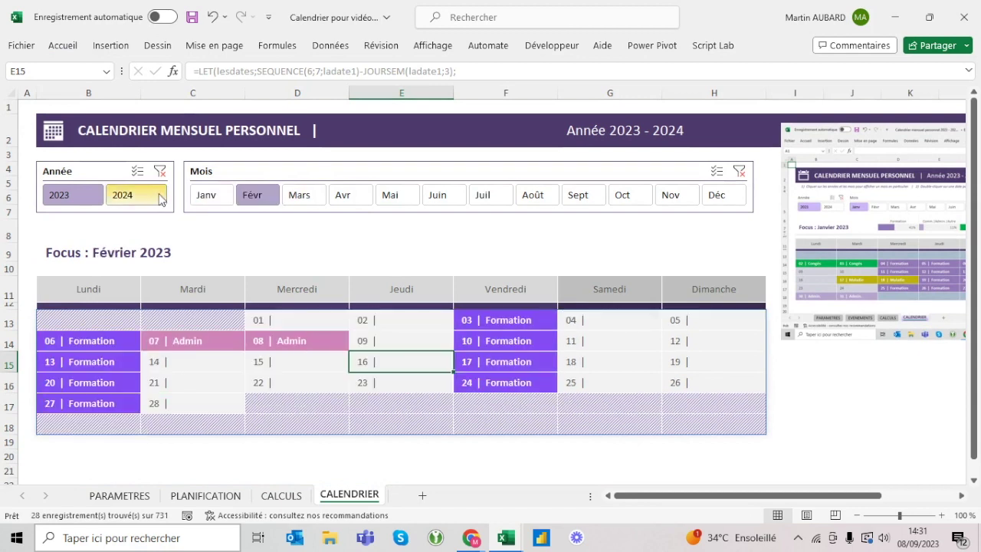
left_click(161, 196)
left_click(85, 201)
left_click(146, 201)
left_click(211, 197)
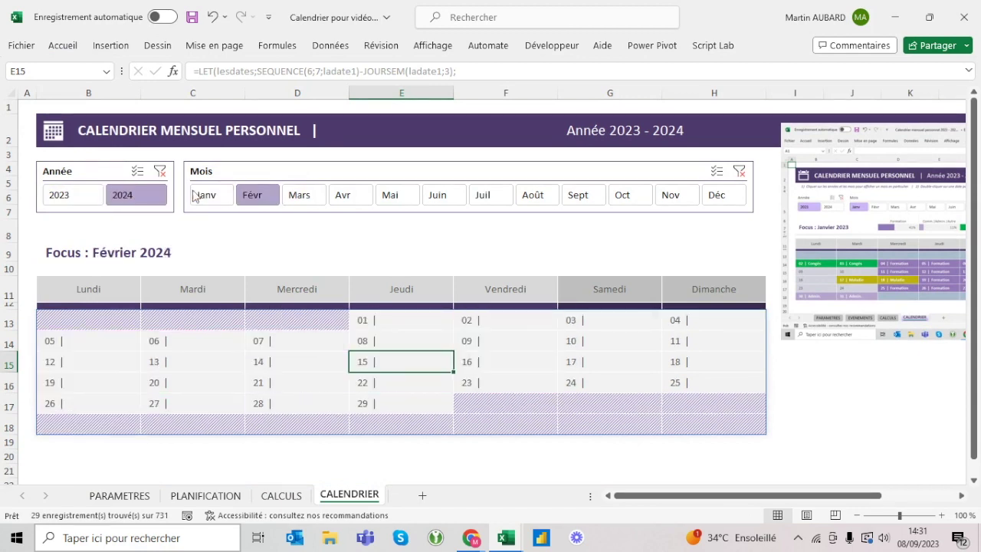
left_click(255, 197)
left_click(304, 197)
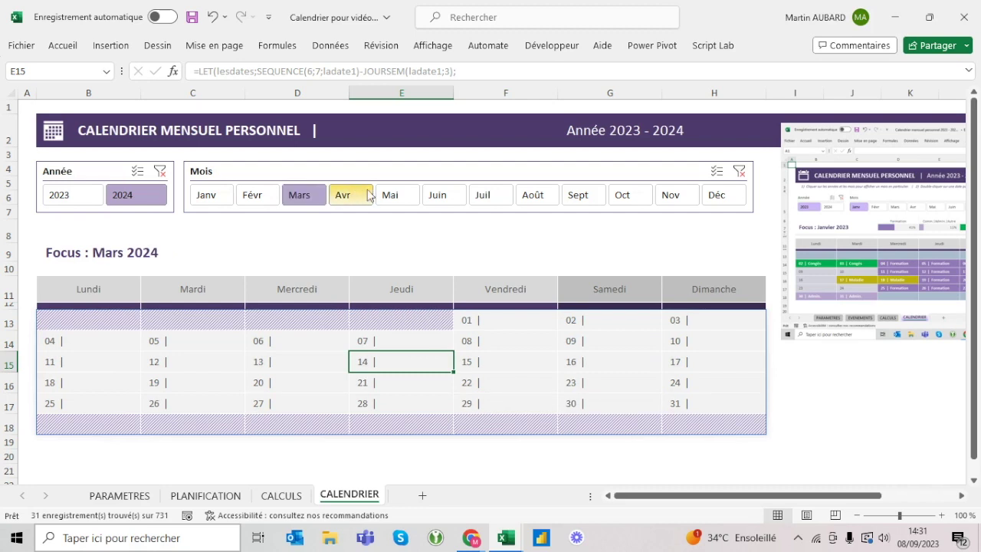
left_click(438, 196)
left_click(73, 195)
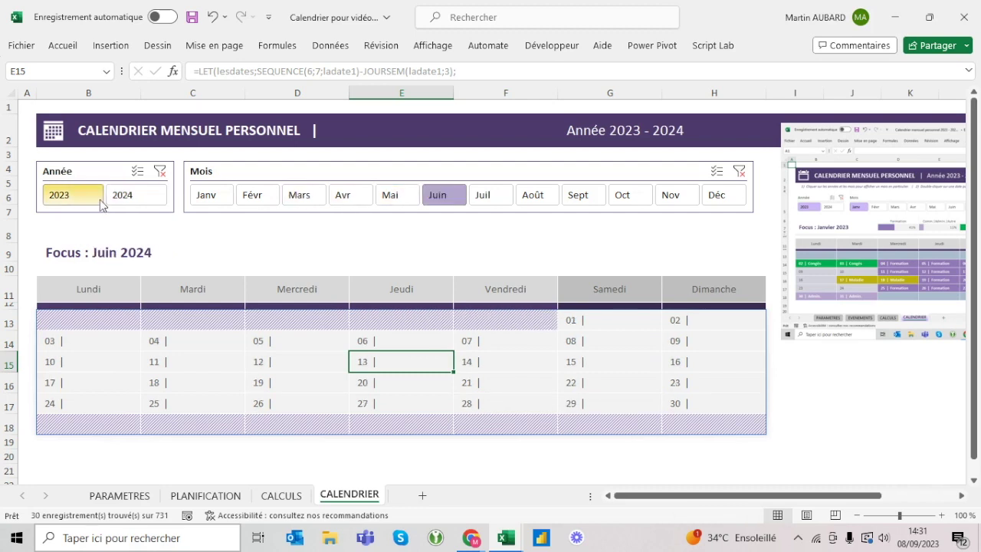
left_click(405, 195)
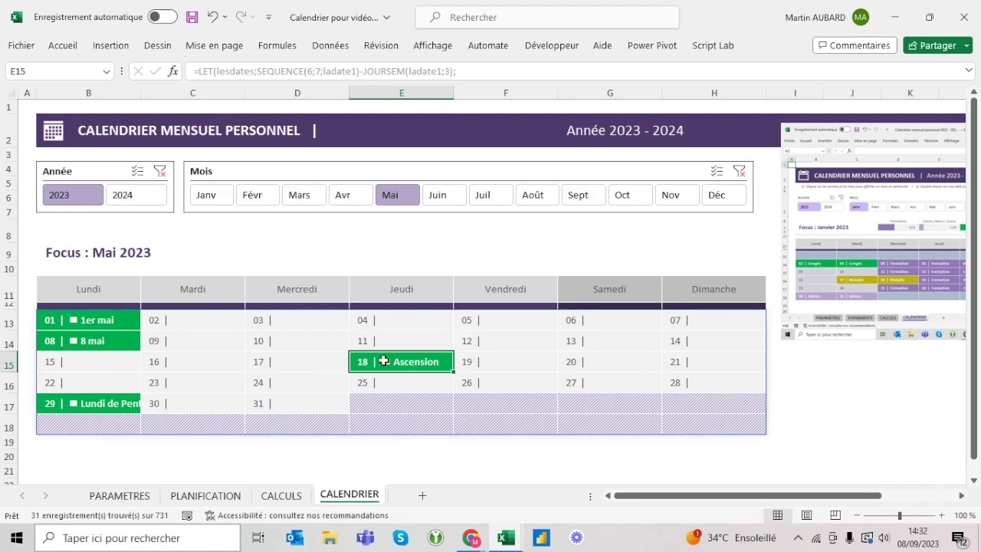
left_click(127, 198)
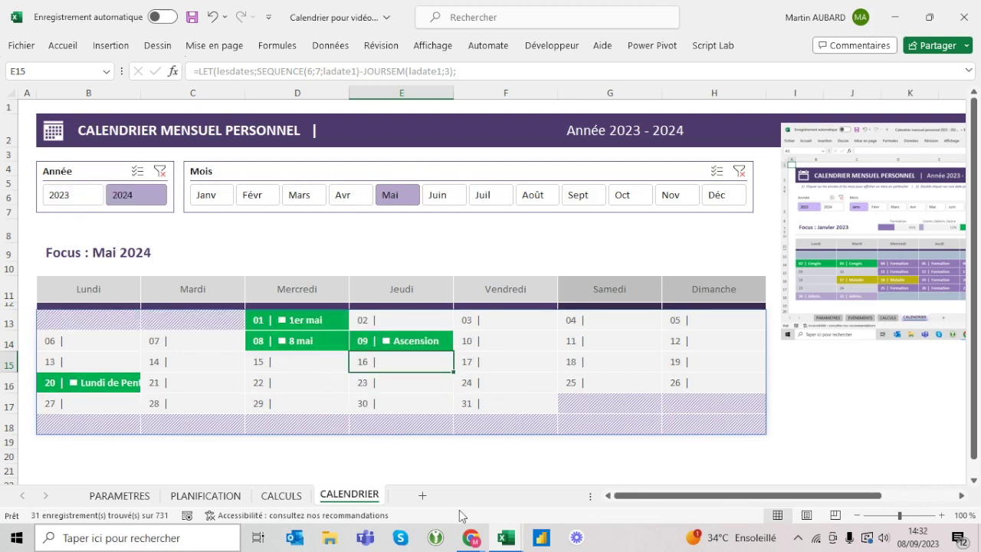
left_click(74, 196)
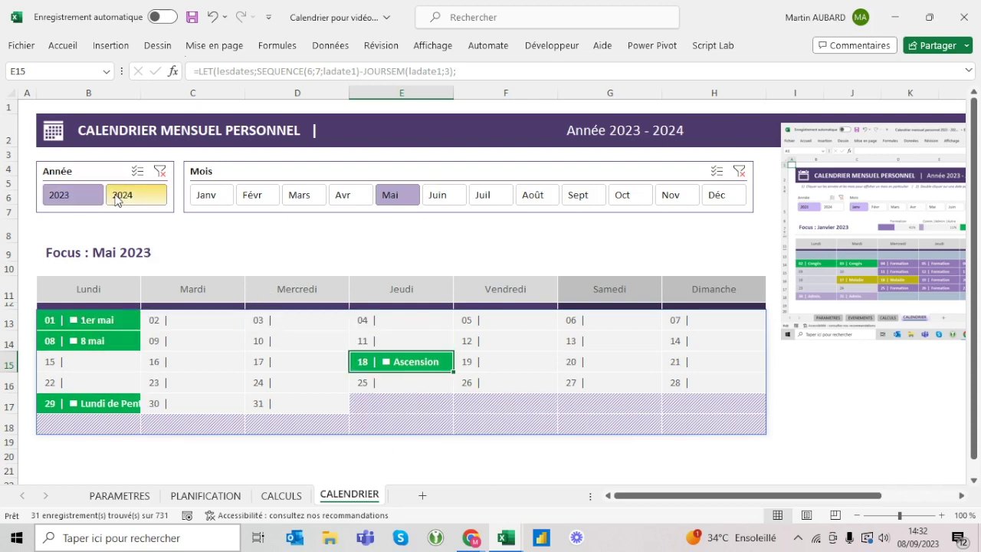
left_click(117, 198)
left_click(77, 198)
left_click(127, 196)
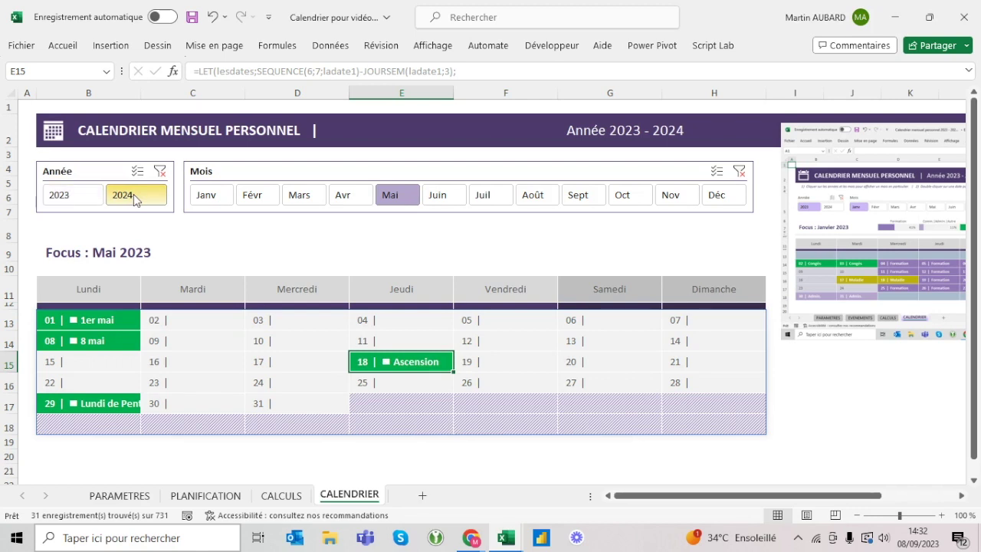
left_click(83, 197)
left_click(123, 196)
left_click(68, 198)
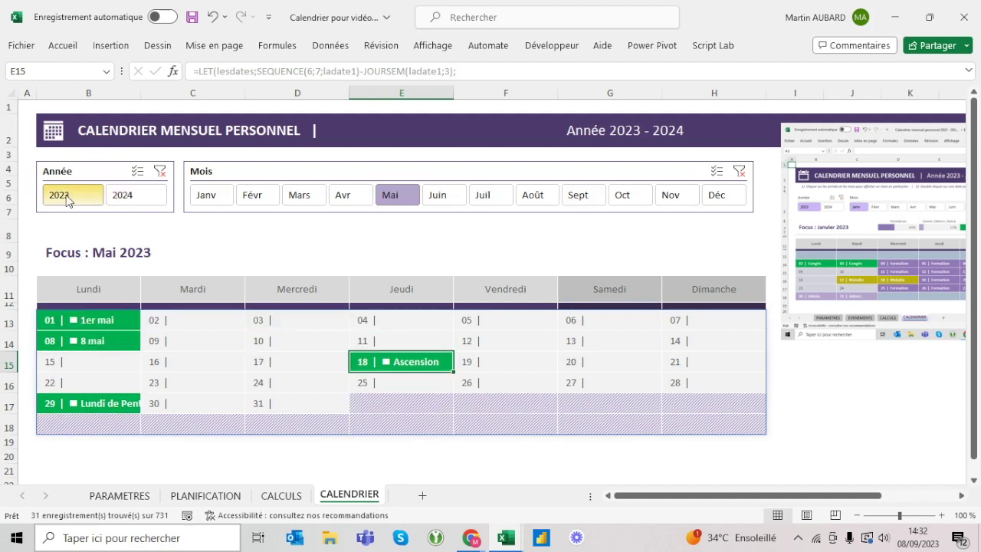
left_click(126, 196)
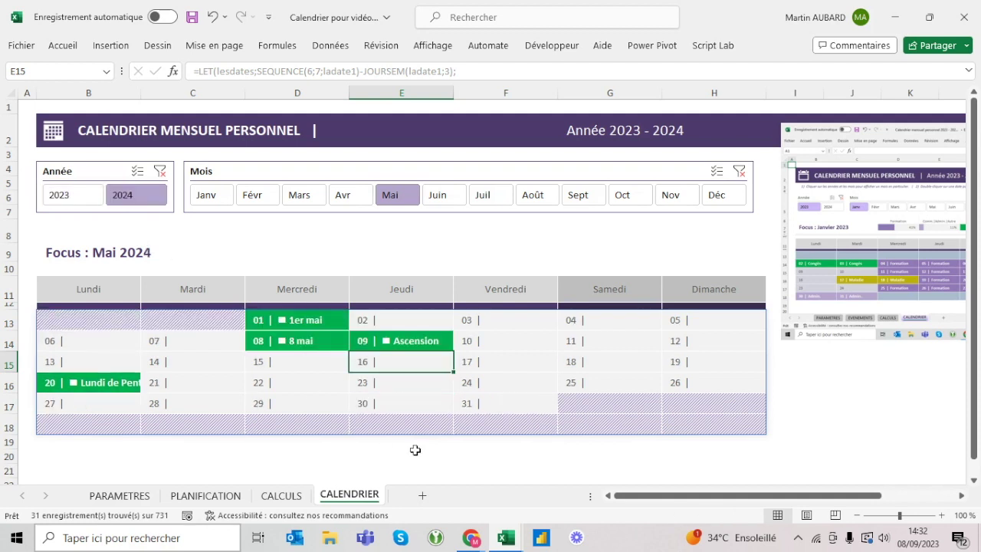
left_click(205, 196)
left_click(73, 197)
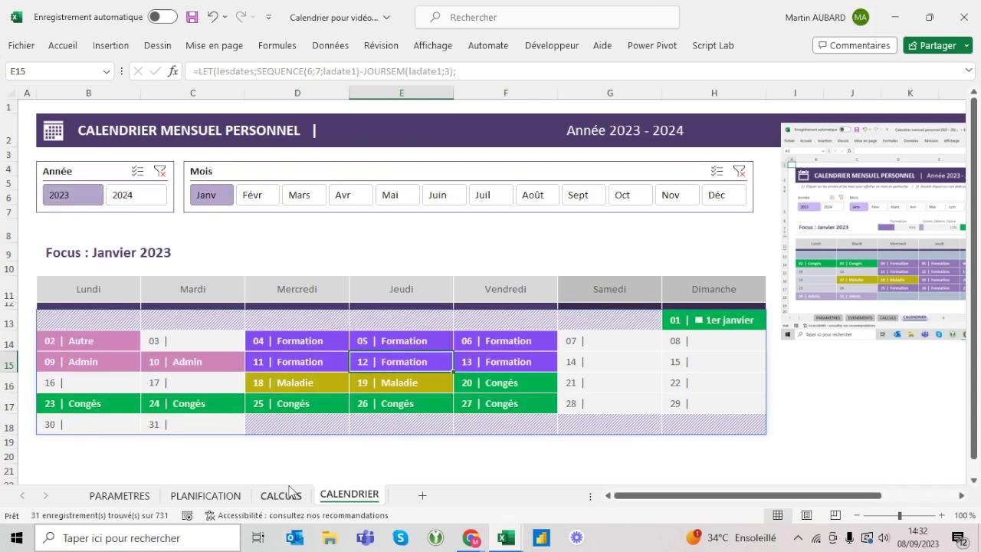
Step: Show September 2023 in the calendar using the month slicer
left_click(226, 502)
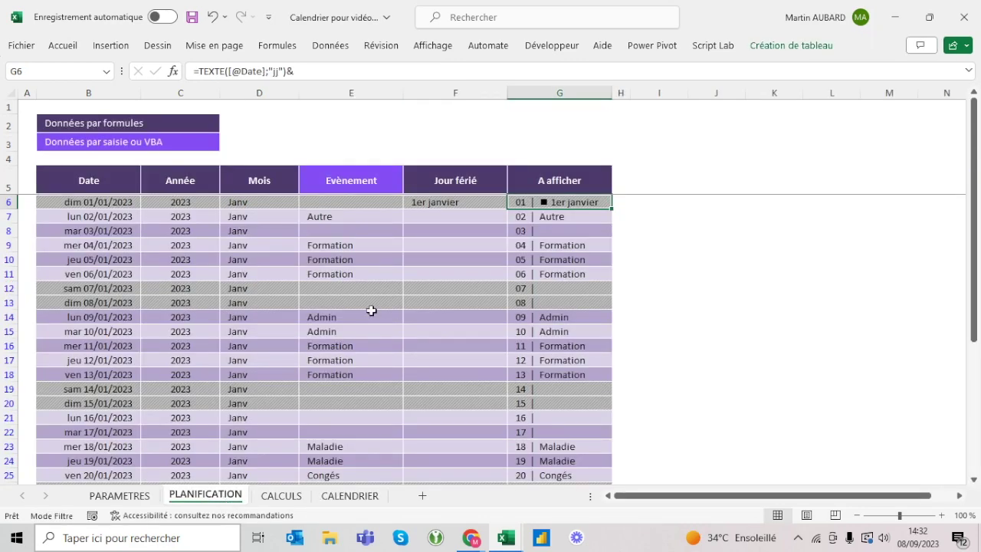
left_click(333, 497)
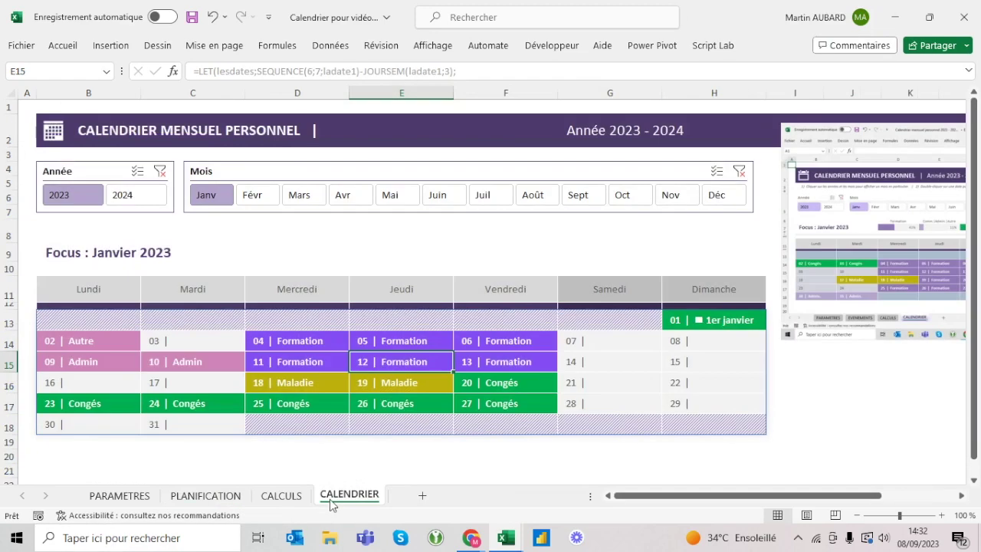
left_click(536, 198)
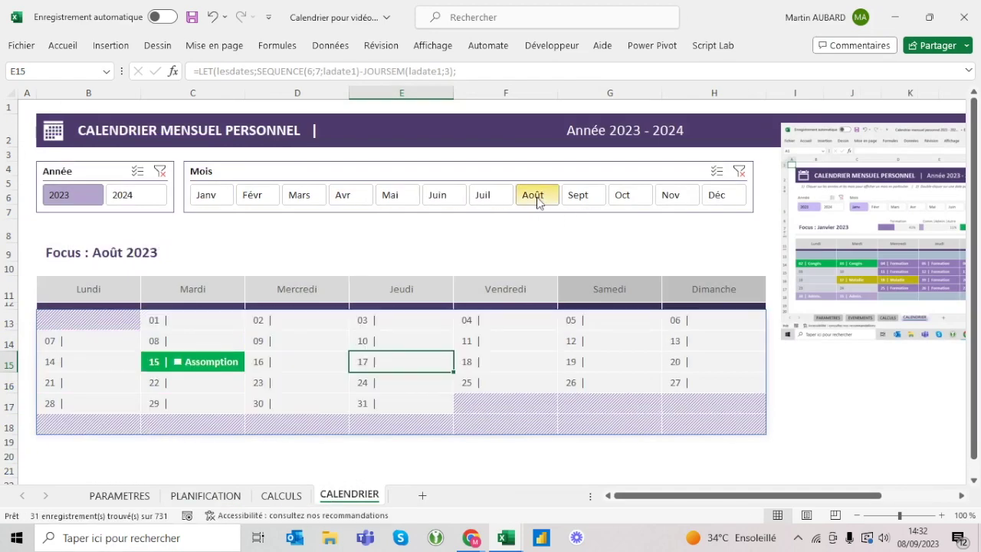
left_click(581, 198)
Step: On PLANIFICATION, set the event for Monday 04/09/2023 to Formation
left_click(203, 496)
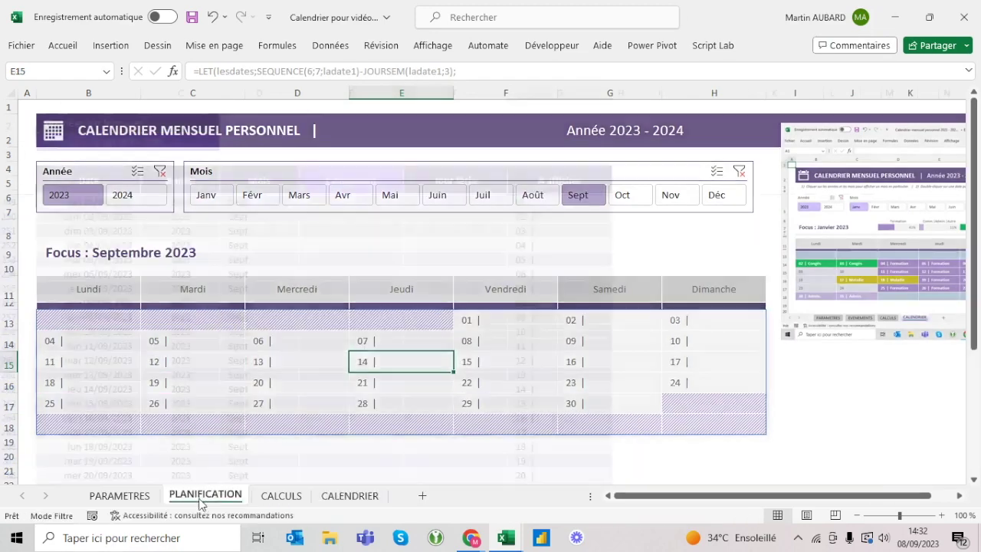
left_click(370, 243)
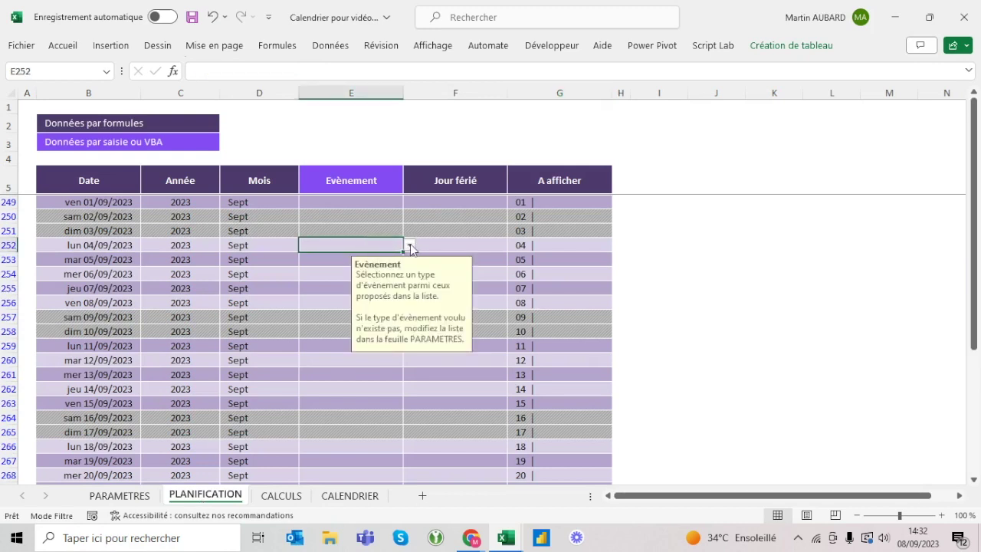
left_click(411, 246)
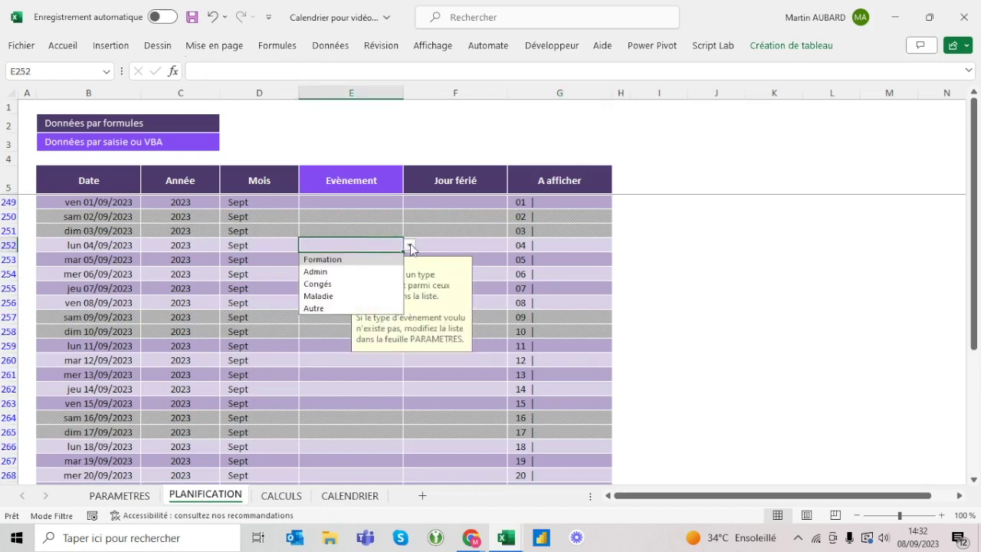
left_click(338, 259)
Step: Copy Formation to Mondays 11, 18 and 25 September, then check the calendar
key("ctrl+c")
key("Down")
key("Down")
key("Down")
key("Down")
key("Down")
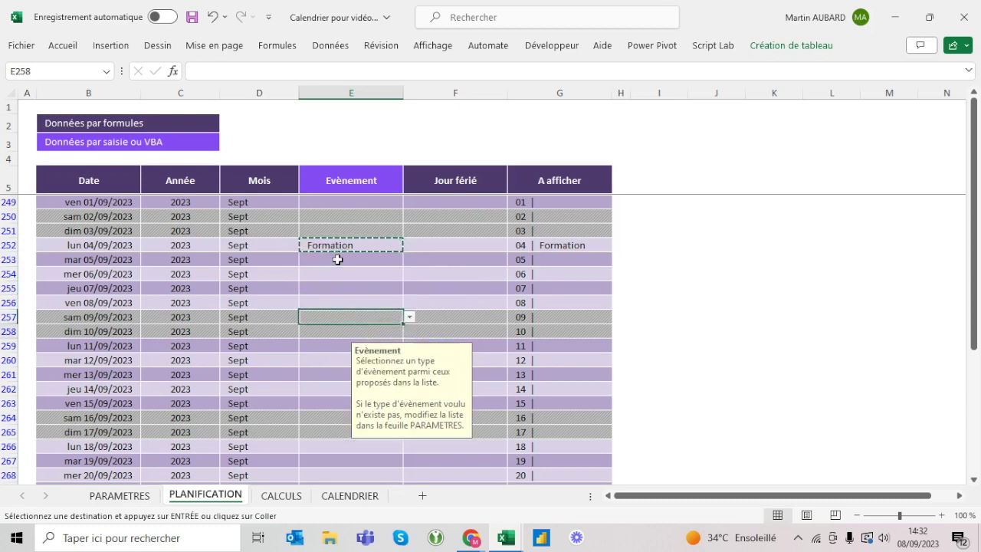
key("Down")
key("Down")
key("ctrl+v")
key("Down")
key("Down")
key("Down")
key("Down")
key("Down")
key("Down")
key("Down")
key("ctrl+v")
key("Down")
key("Down")
key("Down")
key("Down")
key("Down")
key("Down")
key("Down")
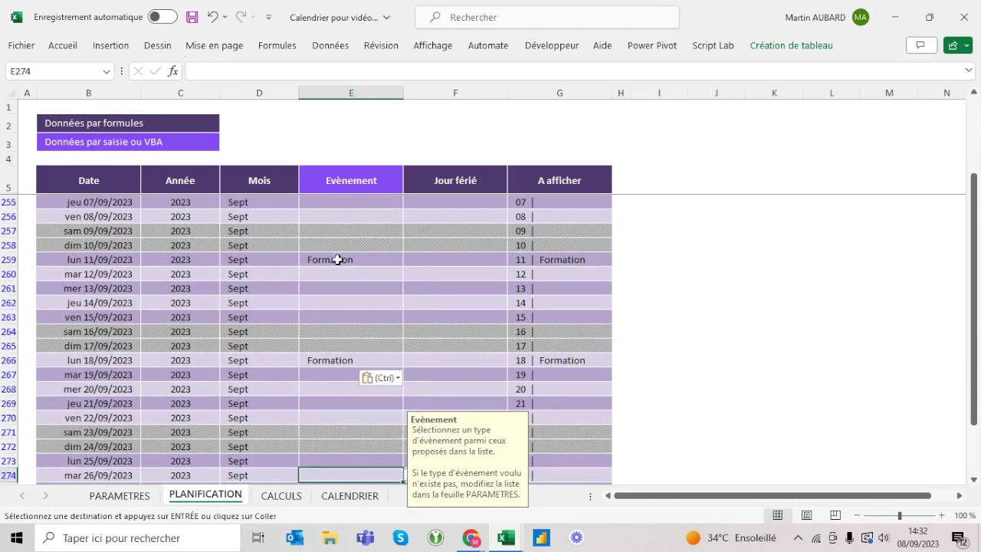
key("ctrl+v")
key("Escape")
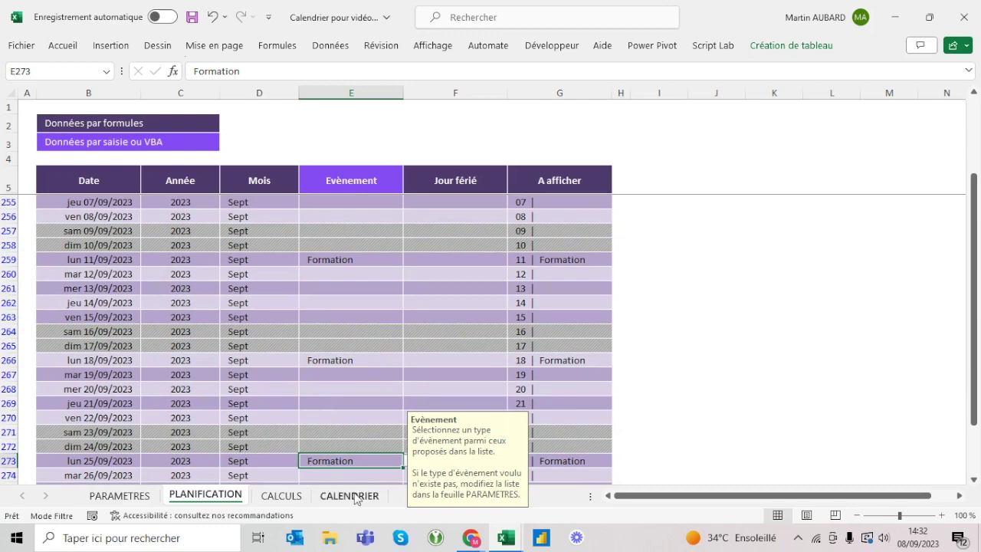
left_click(353, 496)
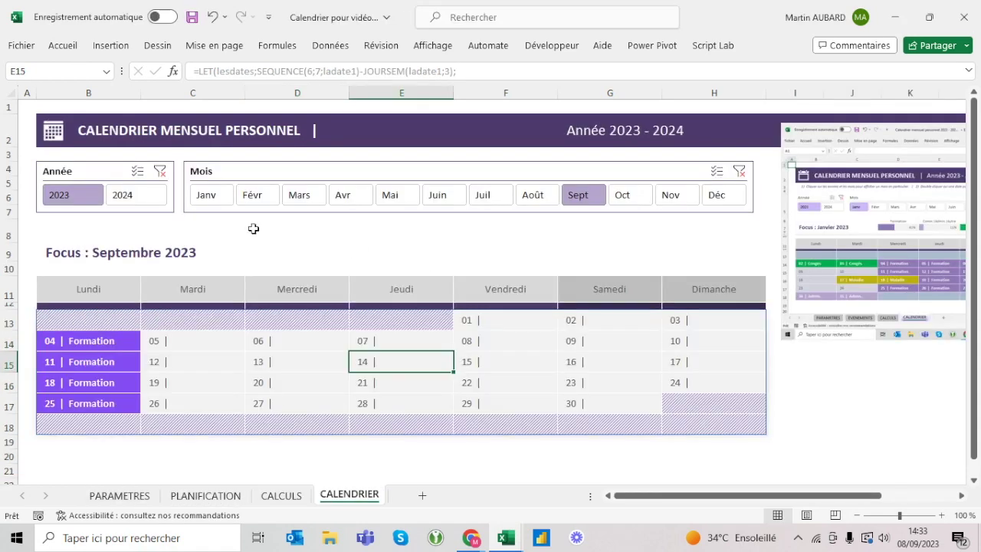
left_click(142, 132)
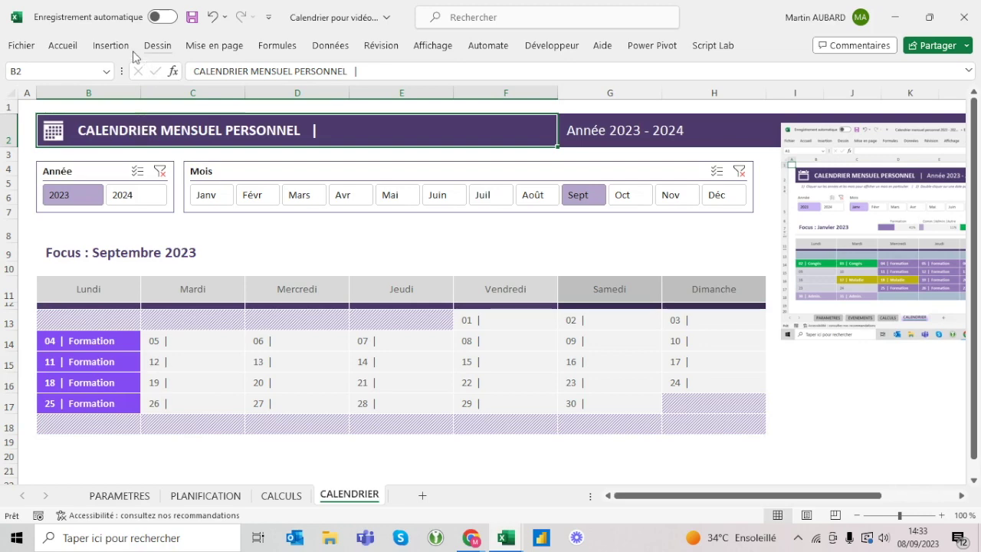
Step: Pin the ribbon, then unmerge the B2:F2 title and indent it
left_click(63, 46)
double_click(64, 48)
left_click(371, 100)
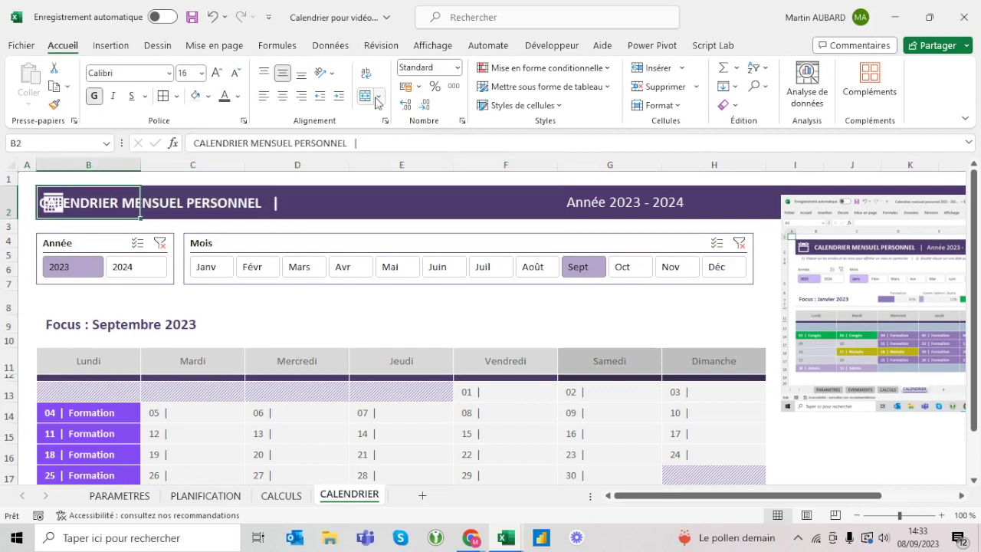
left_click(342, 99)
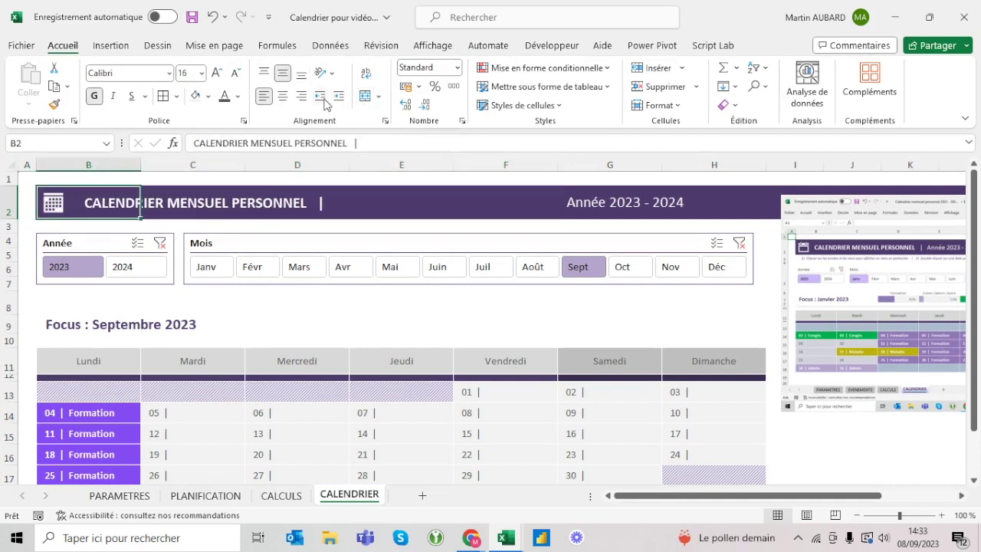
Step: Move the 'Année 2023 - 2024' heading from G2 to E2 and clear G2
left_click(570, 201)
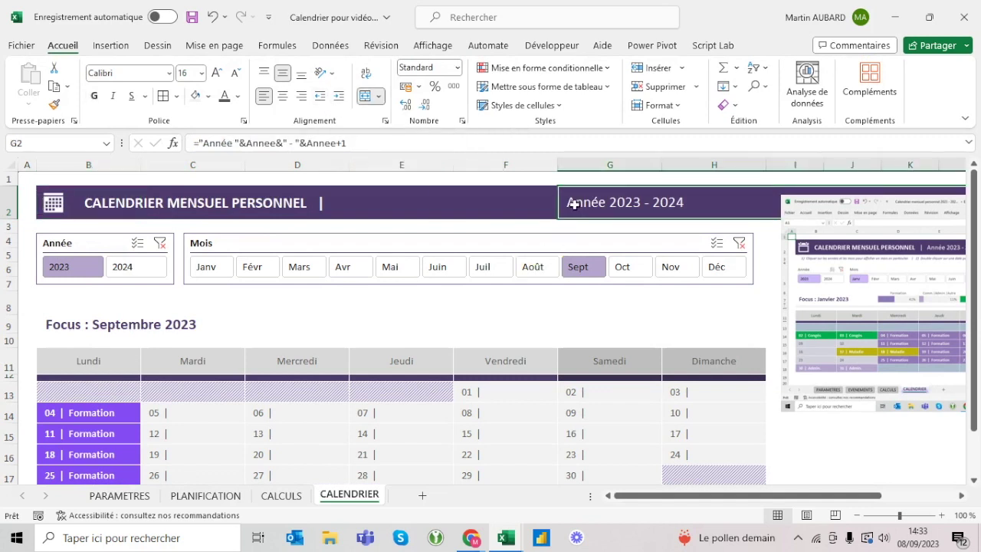
left_click(365, 96)
key("ctrl+c")
key("Left")
key("Left")
key("Left")
key("Right")
key("ctrl+v")
key("Right")
key("Right")
key("Right")
key("Escape")
key("ctrl+c")
key("Left")
key("ctrl+v")
key("Left")
key("Right")
key("Right")
key("Left")
key("Left")
key("Left")
key("Left")
key("Left")
key("Left")
key("Left")
key("Right")
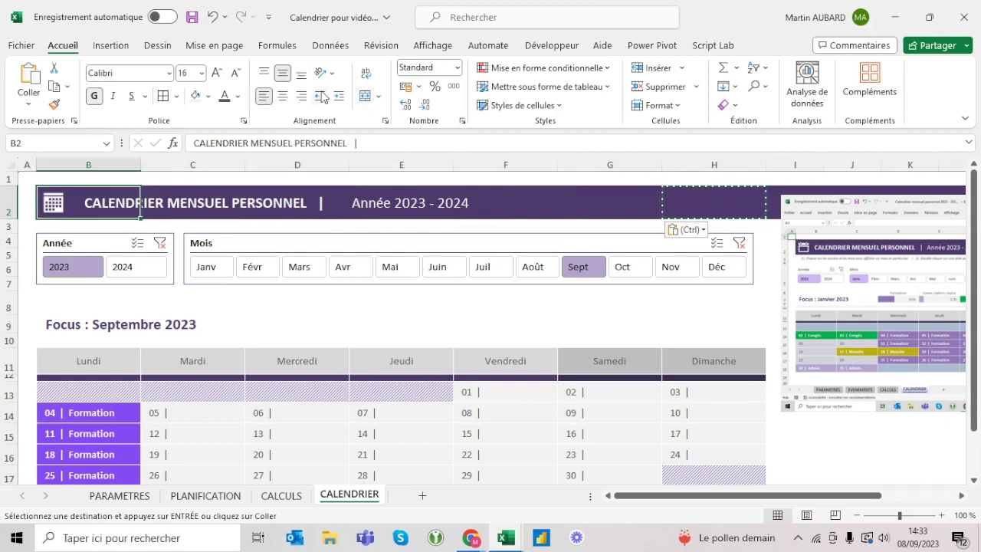
Step: Fine-tune the title's indent in B2 and re-confirm its text
left_click(338, 97)
left_click(338, 97)
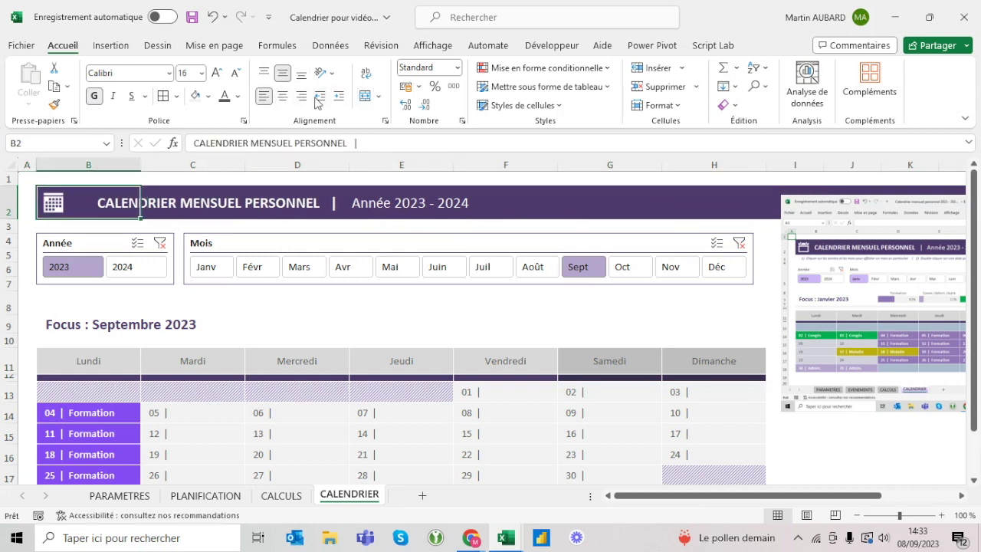
left_click(320, 97)
double_click(314, 207)
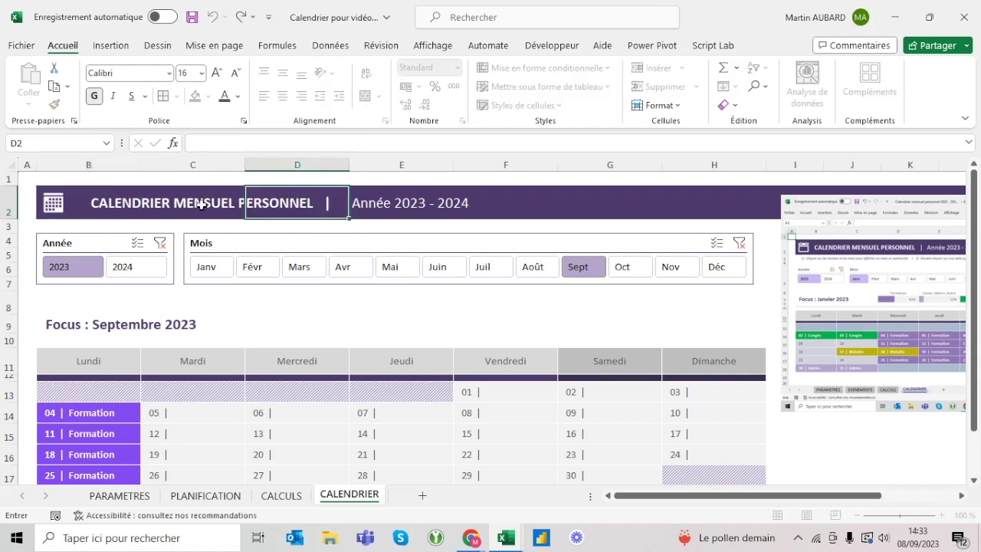
left_click(99, 205)
left_click(354, 141)
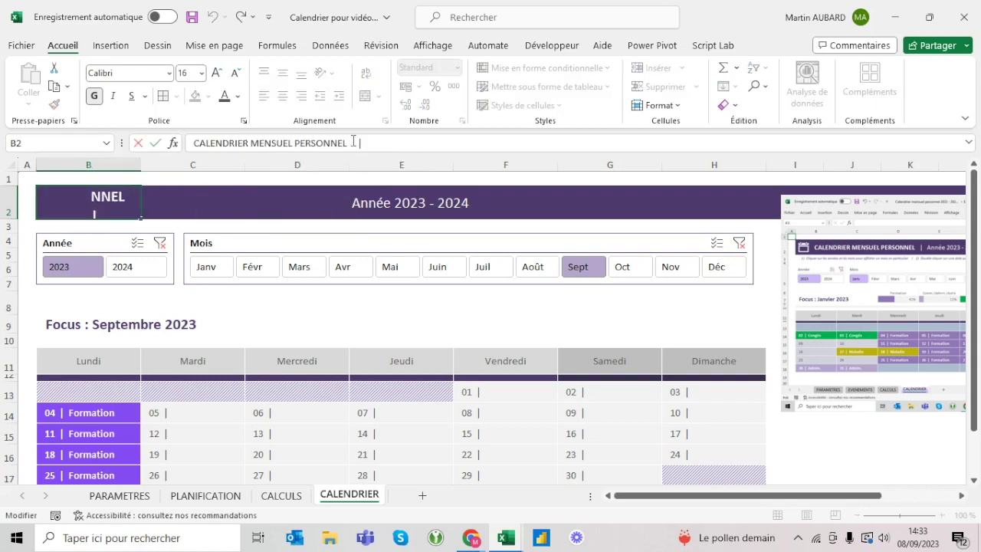
key("Return")
key("Up")
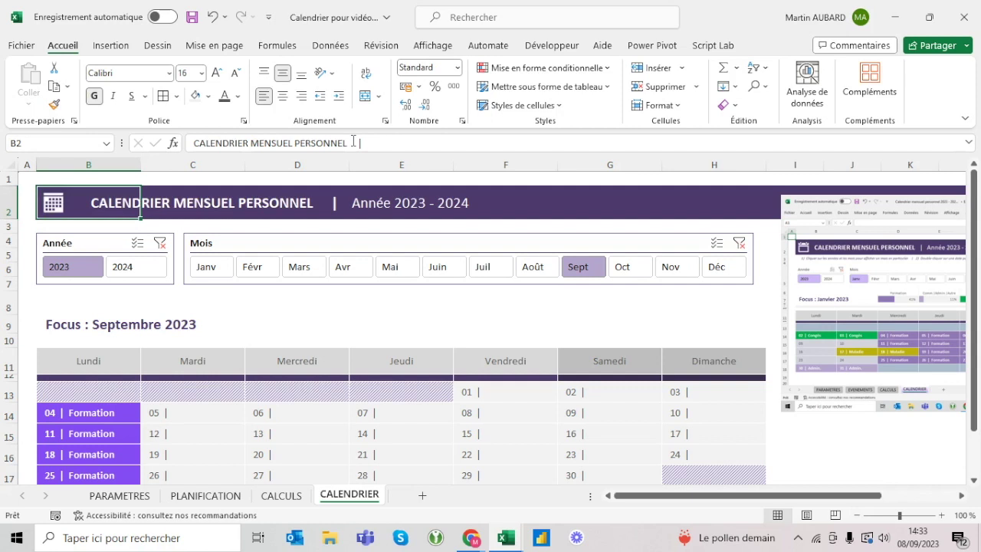
left_click(353, 141)
key("Return")
key("Up")
Step: Review banner cells E2, D2 and B2, re-confirm the title, and return to A1
left_click(363, 202)
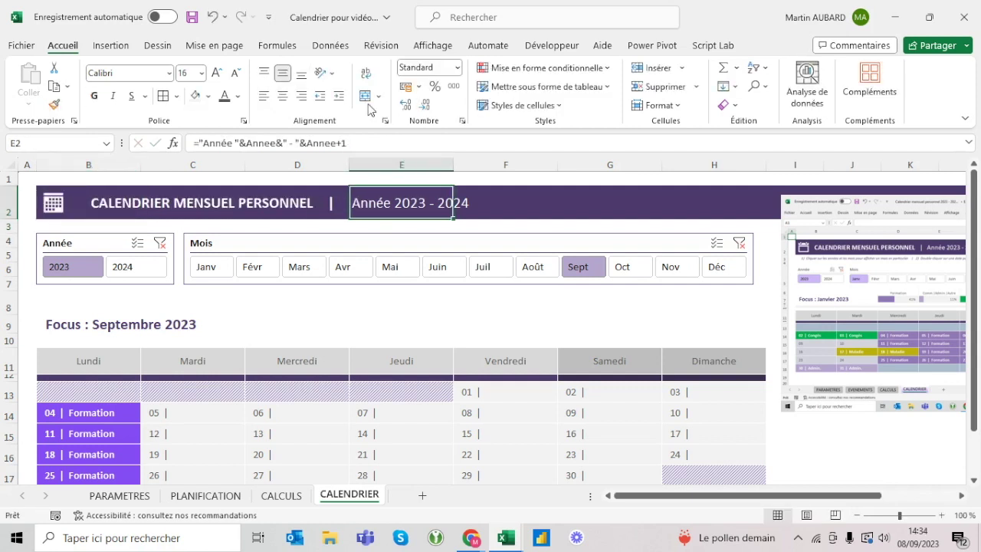
left_click(258, 197)
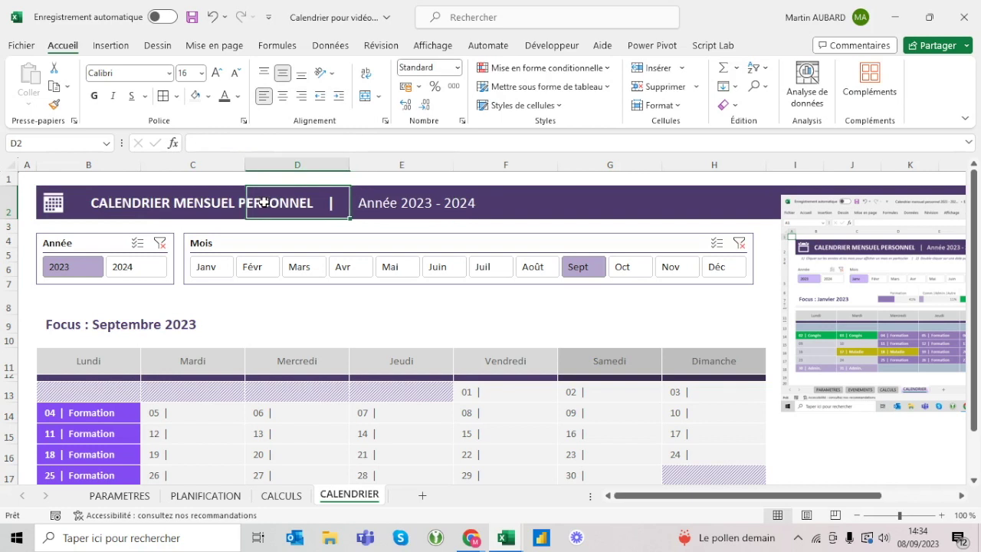
left_click(125, 207)
left_click(355, 144)
key("Return")
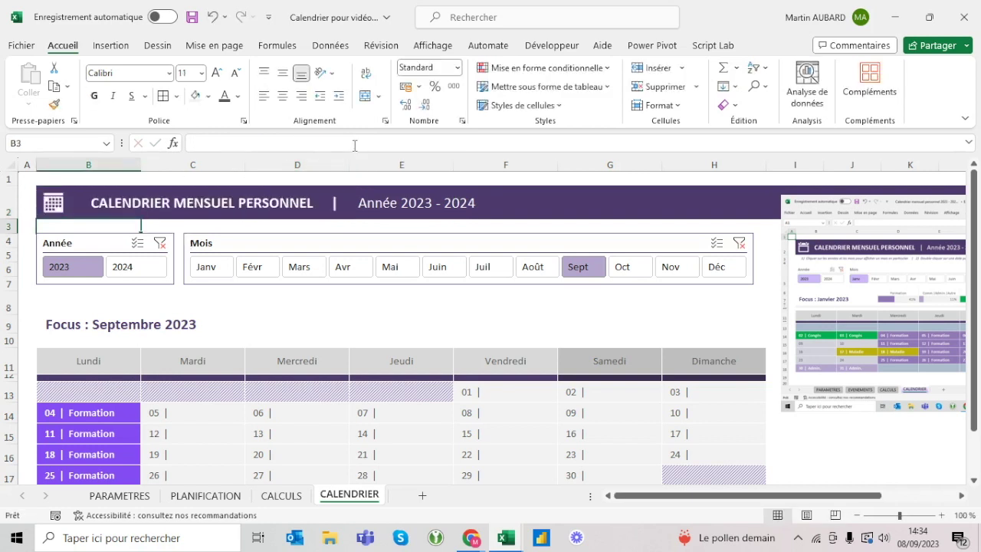
key("Up")
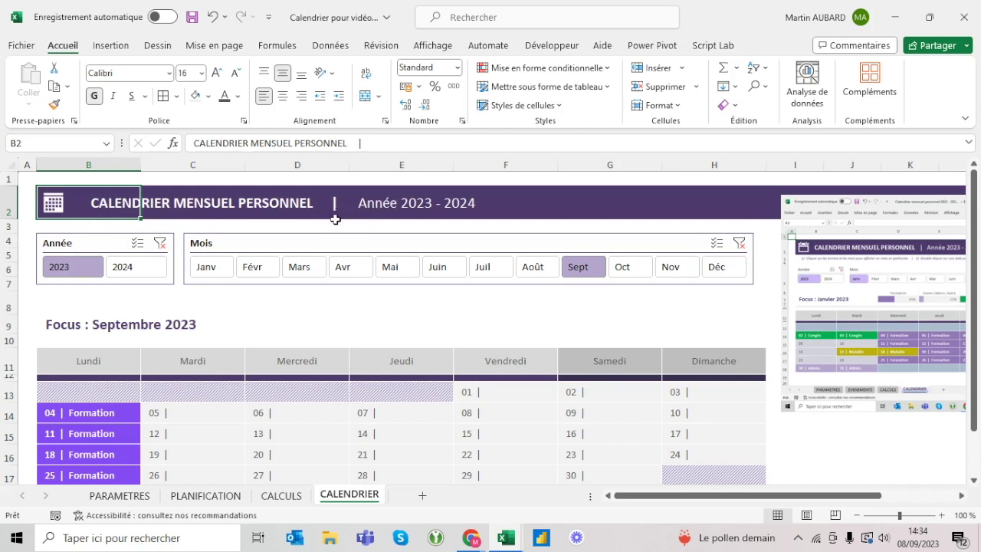
key("Up")
key("Left")
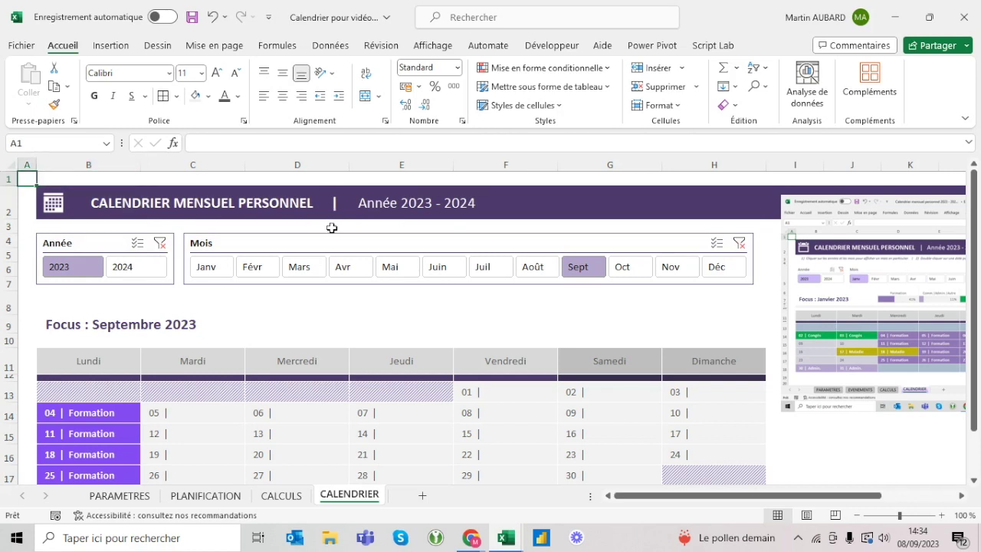
Step: Display May 2023 with its holidays and collapse the ribbon
left_click(223, 270)
left_click(460, 270)
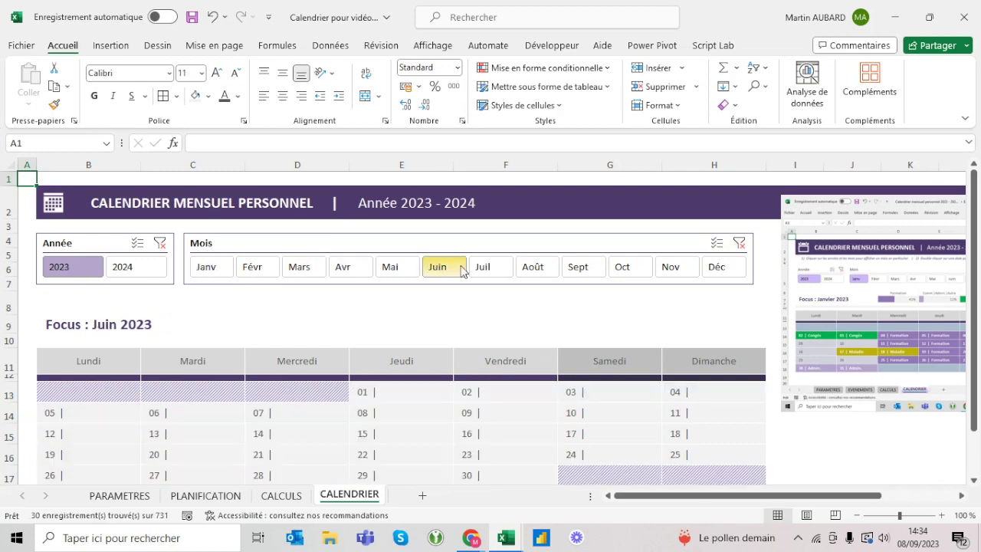
left_click(411, 269)
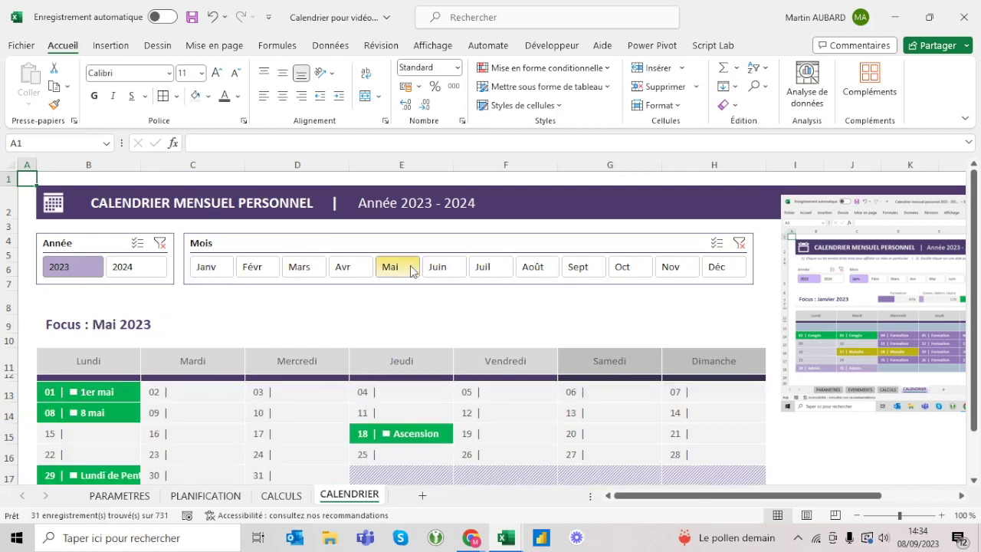
double_click(65, 46)
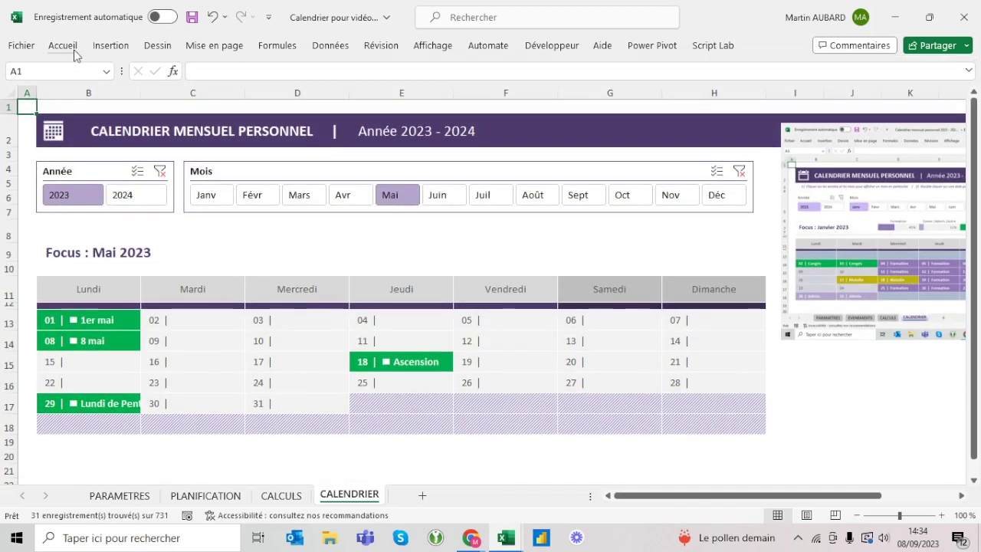